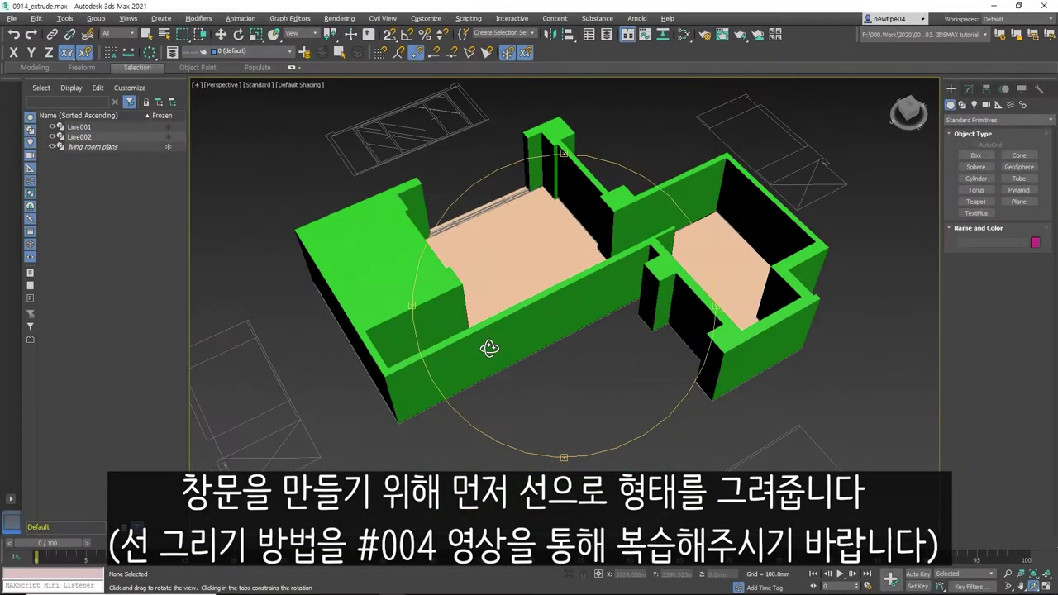
# - Restore the four-viewport layout and zoom the Top view onto the window plan drawing
pyautogui.moveTo(484, 350); pyautogui.dragTo(600, 414)
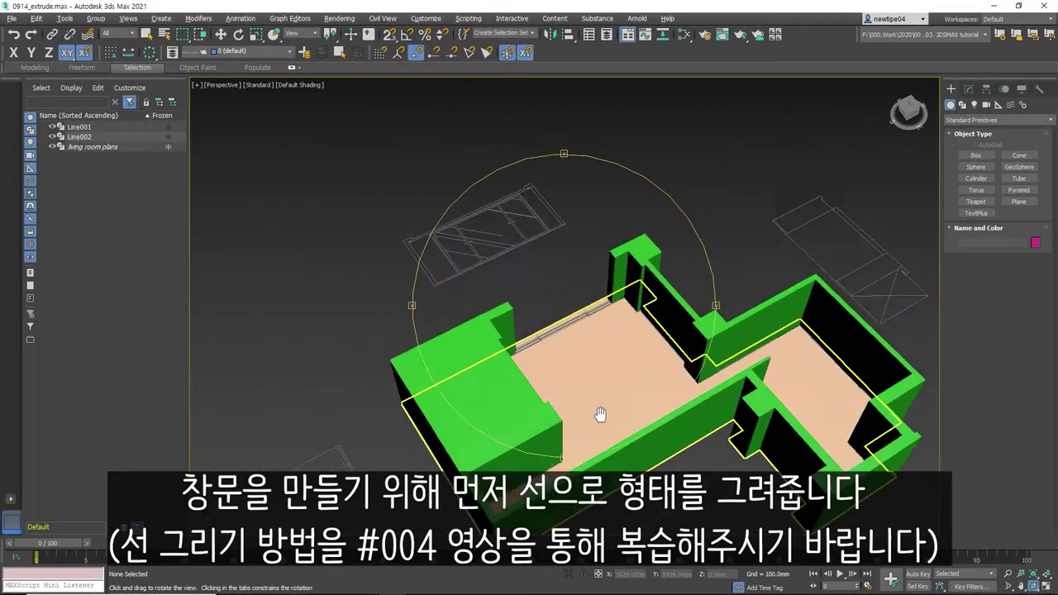
pyautogui.moveTo(600, 414); pyautogui.dragTo(574, 278, button='middle')
pyautogui.scroll(5, 573, 279)
pyautogui.moveTo(573, 279)
pyautogui.mouseDown()
pyautogui.moveTo(574, 373)
pyautogui.moveTo(576, 338)
pyautogui.moveTo(575, 355)
pyautogui.mouseUp()
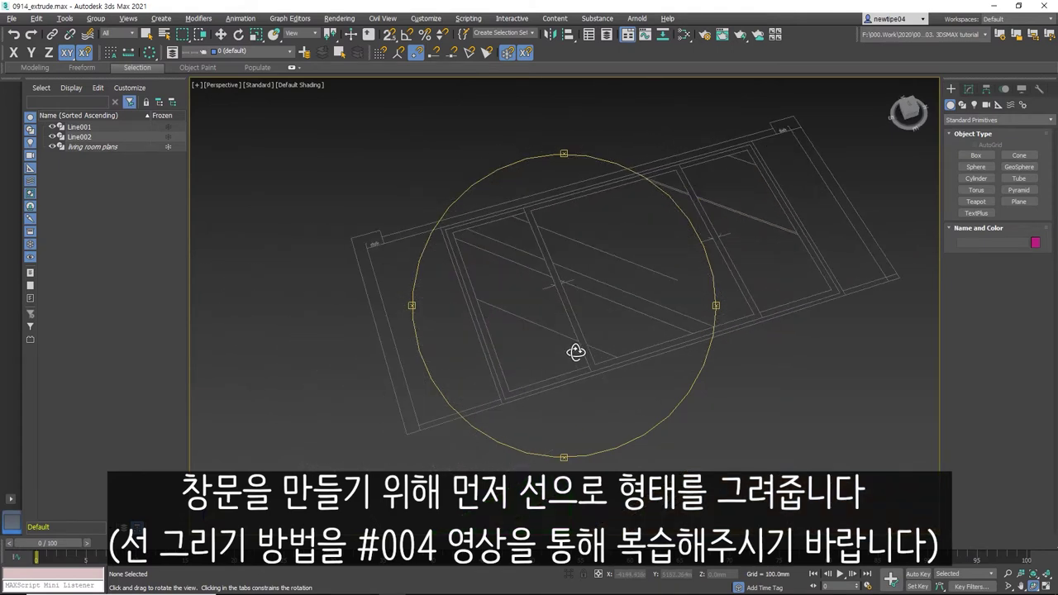
pyautogui.hotkey('alt', 'w')
pyautogui.rightClick(383, 224)
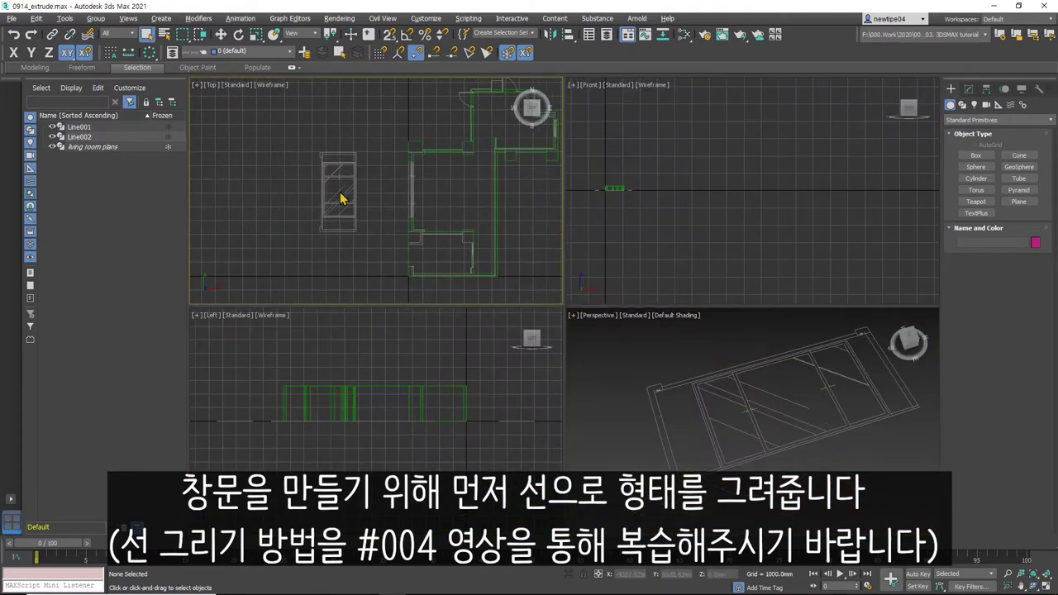
pyautogui.scroll(5, 341, 199)
pyautogui.scroll(-2, 414, 157)
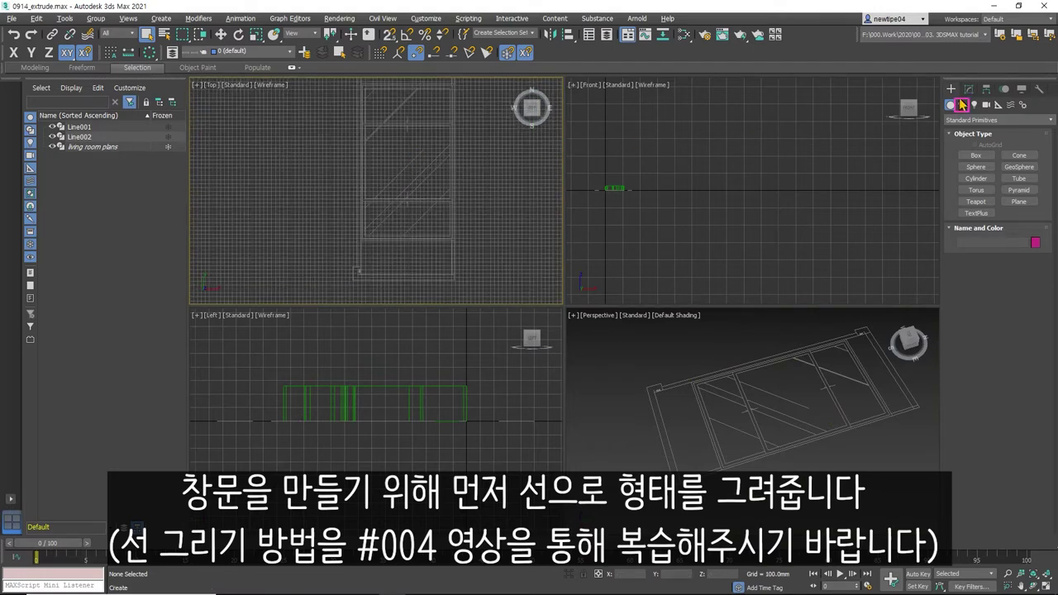
# - Start the Line shape tool, maximize the Top view and turn on vertex snapping
pyautogui.click(963, 104)
pyautogui.click(978, 165)
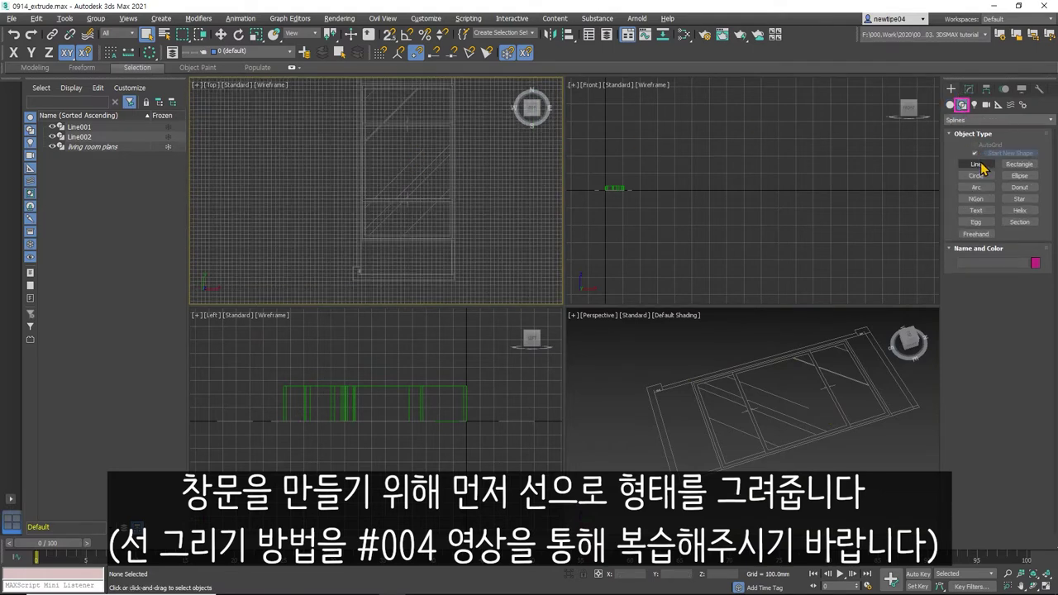
pyautogui.click(977, 165)
pyautogui.scroll(2, 368, 240)
pyautogui.scroll(2, 364, 241)
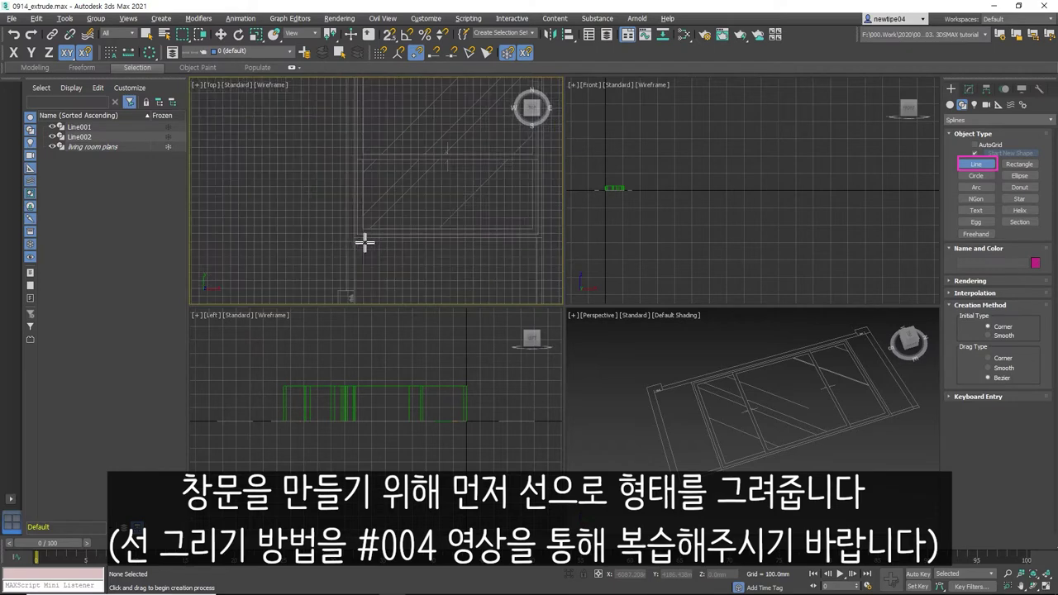
pyautogui.hotkey('alt', 'w')
pyautogui.scroll(-2, 542, 322)
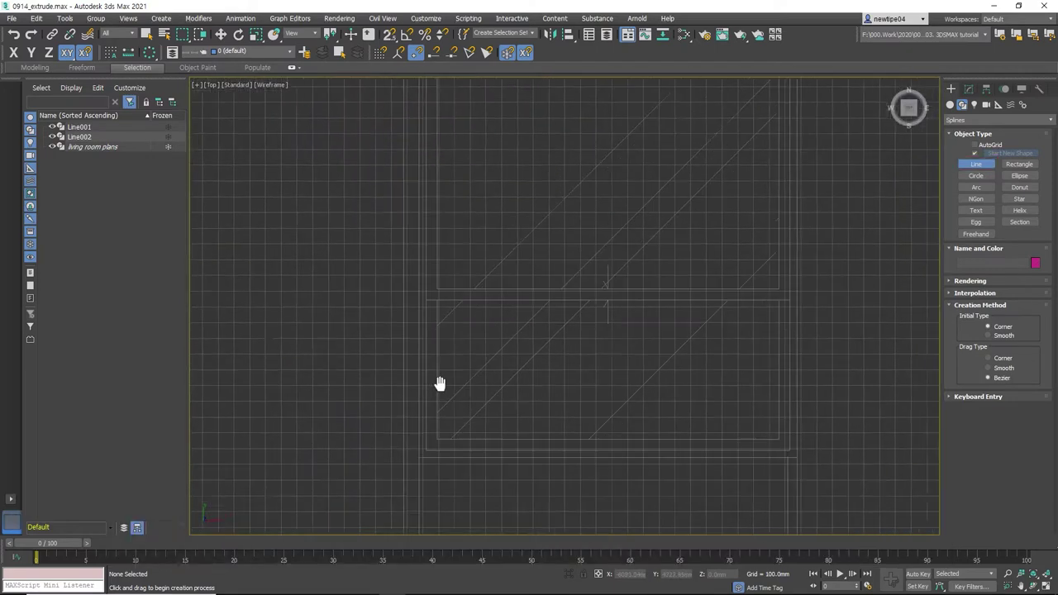
pyautogui.scroll(-2, 444, 416)
pyautogui.scroll(-1, 465, 359)
pyautogui.press('s')
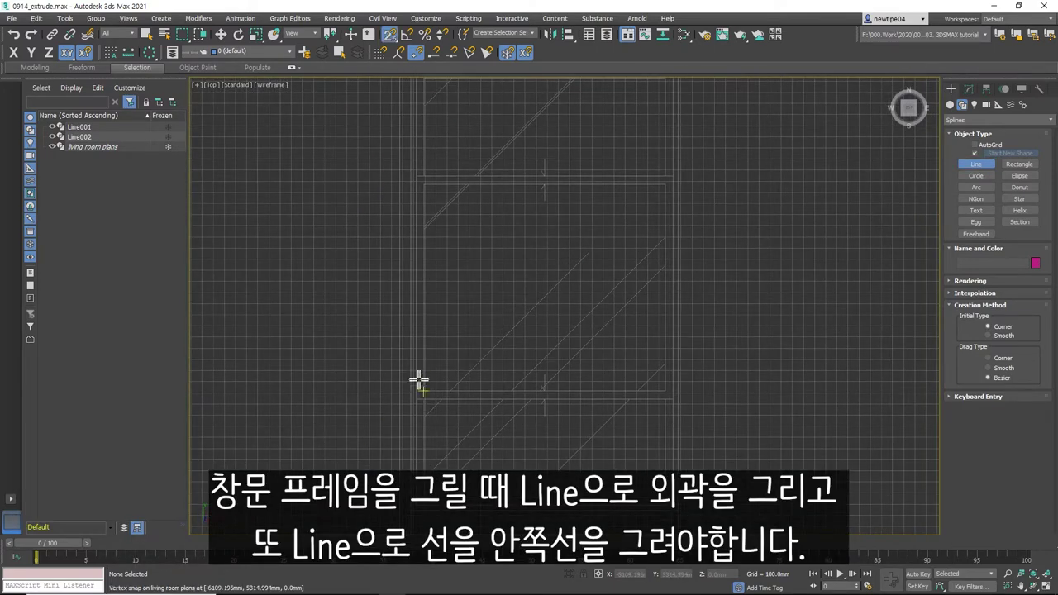
# - Trace the window frame's outer rectangle as a closed line over the plan
pyautogui.click(414, 400)
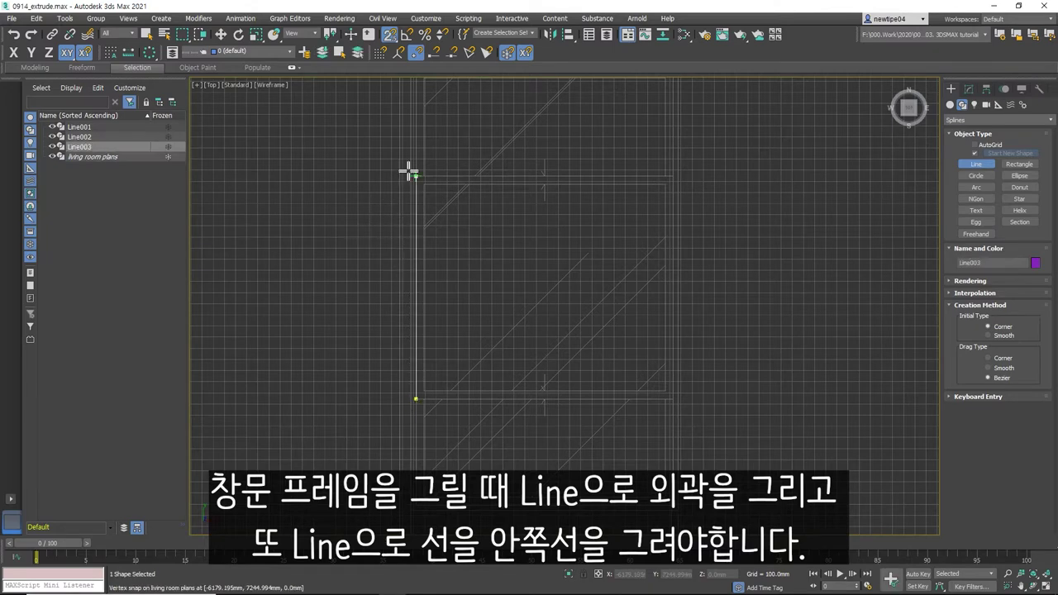
pyautogui.click(413, 175)
pyautogui.click(673, 176)
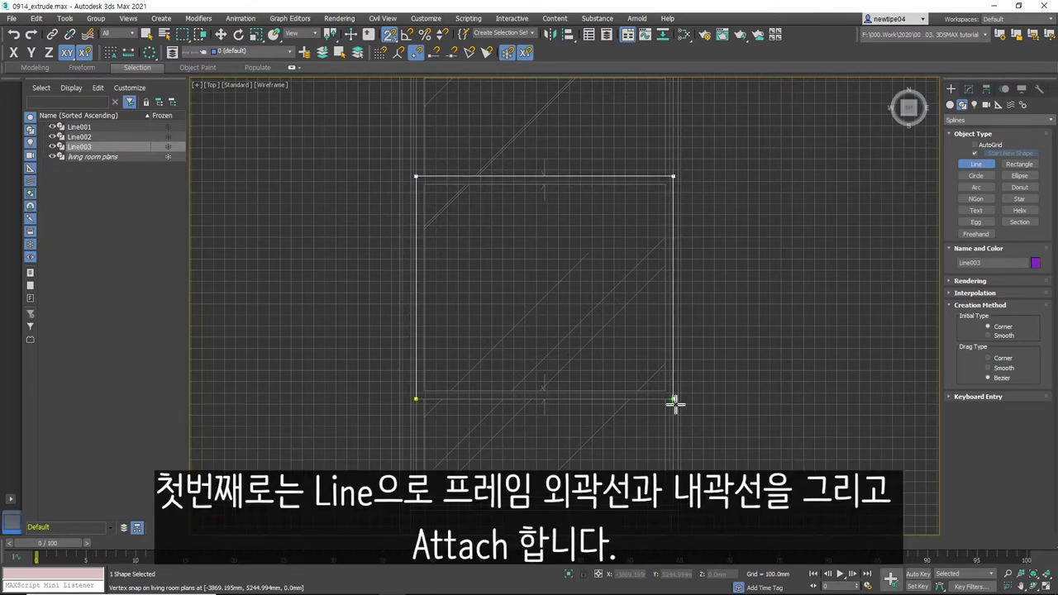
pyautogui.click(674, 399)
pyautogui.click(415, 398)
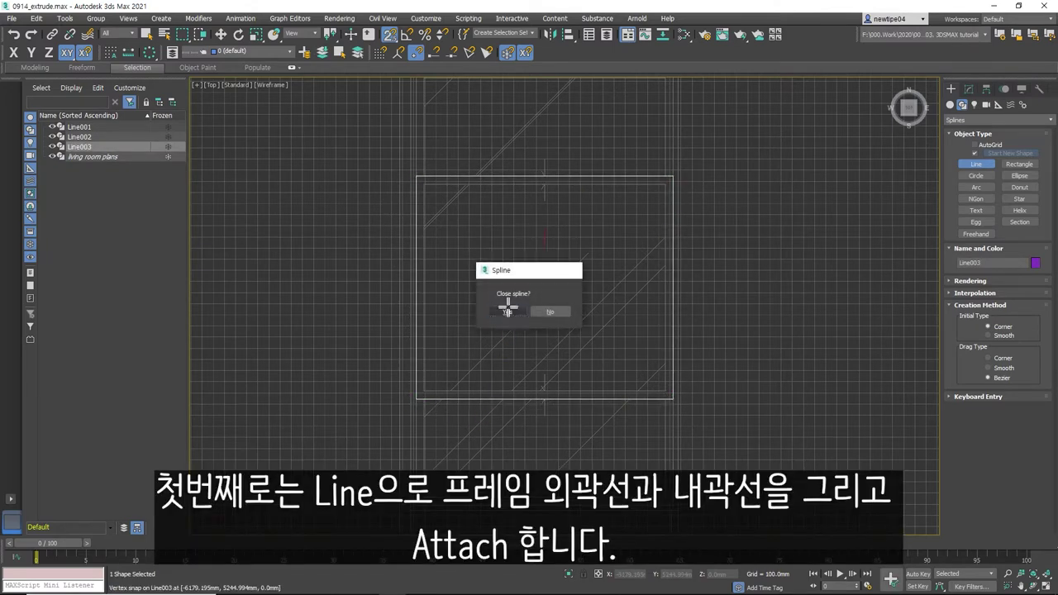
pyautogui.click(493, 307)
# - Trace the frame's inner rectangle as a second closed line inside the outer one
pyautogui.click(423, 183)
pyautogui.click(665, 183)
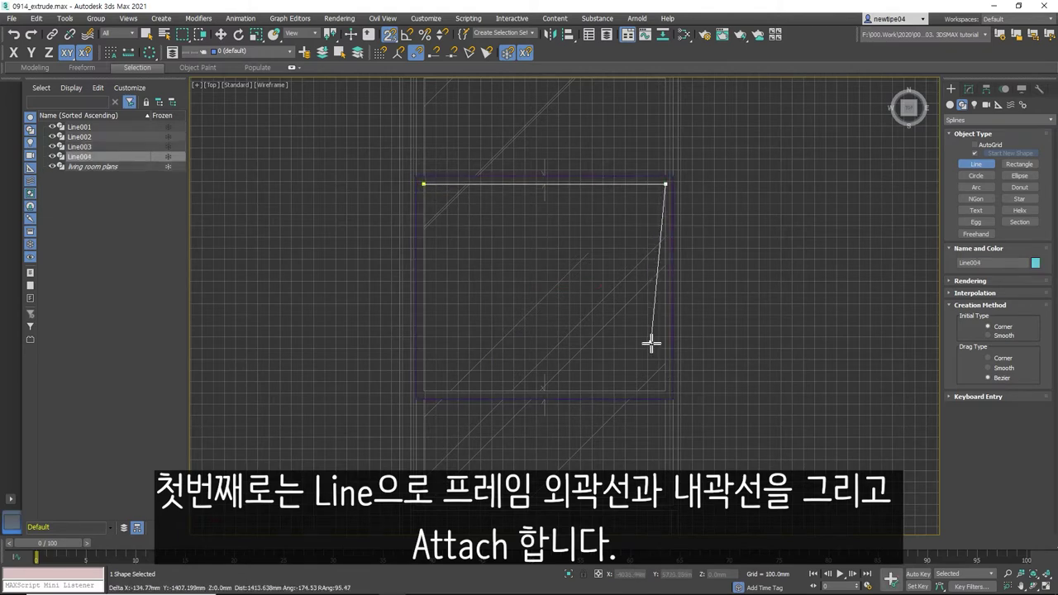
pyautogui.click(665, 391)
pyautogui.click(423, 391)
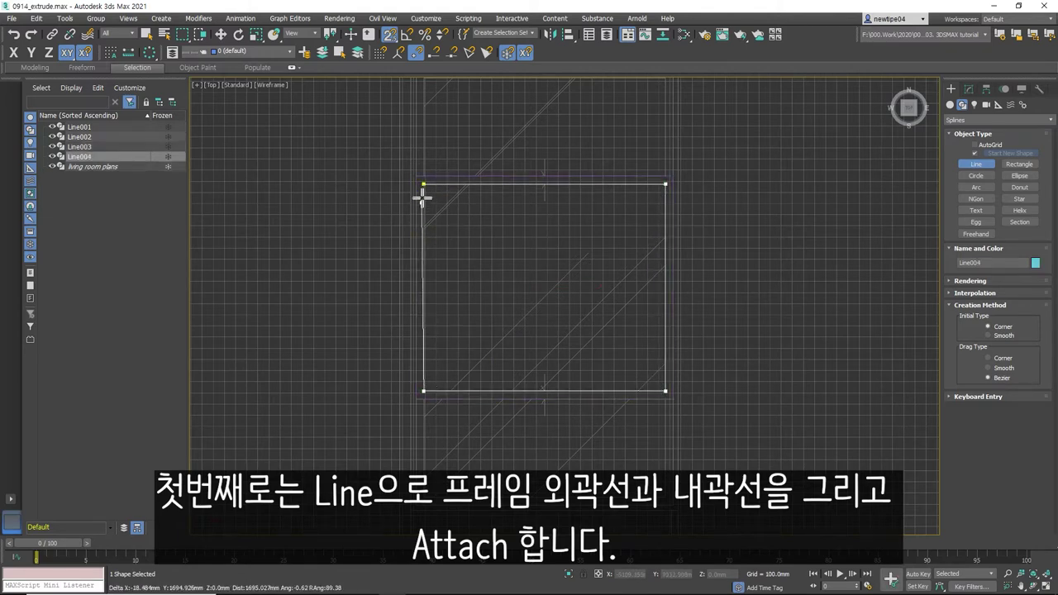
pyautogui.click(424, 184)
pyautogui.click(513, 311)
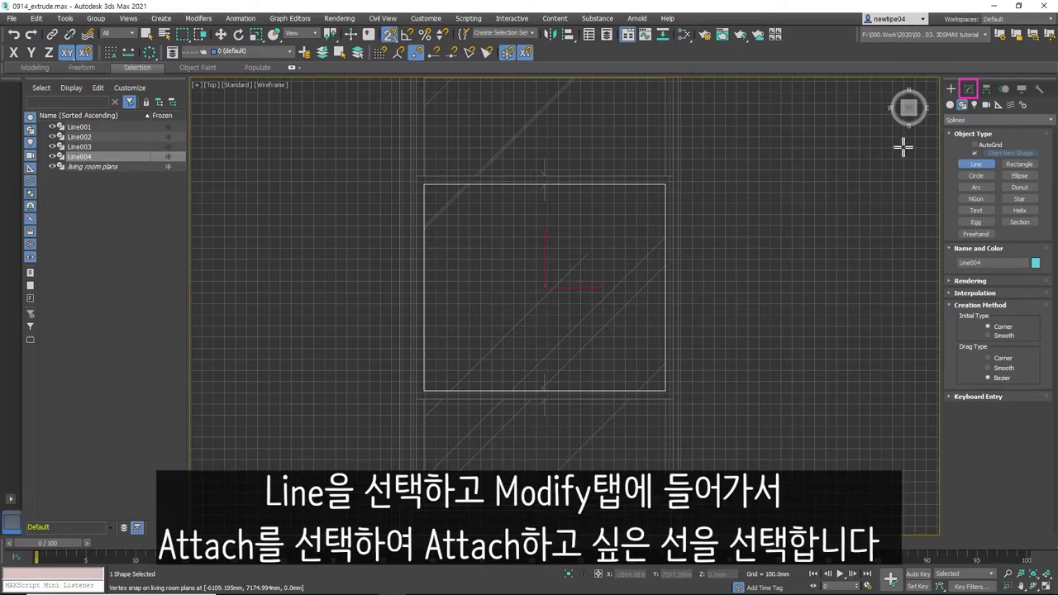
# - Attach the outer outline Line003 to the inner outline Line004 using Attach in the Geometry rollout
pyautogui.click(972, 88)
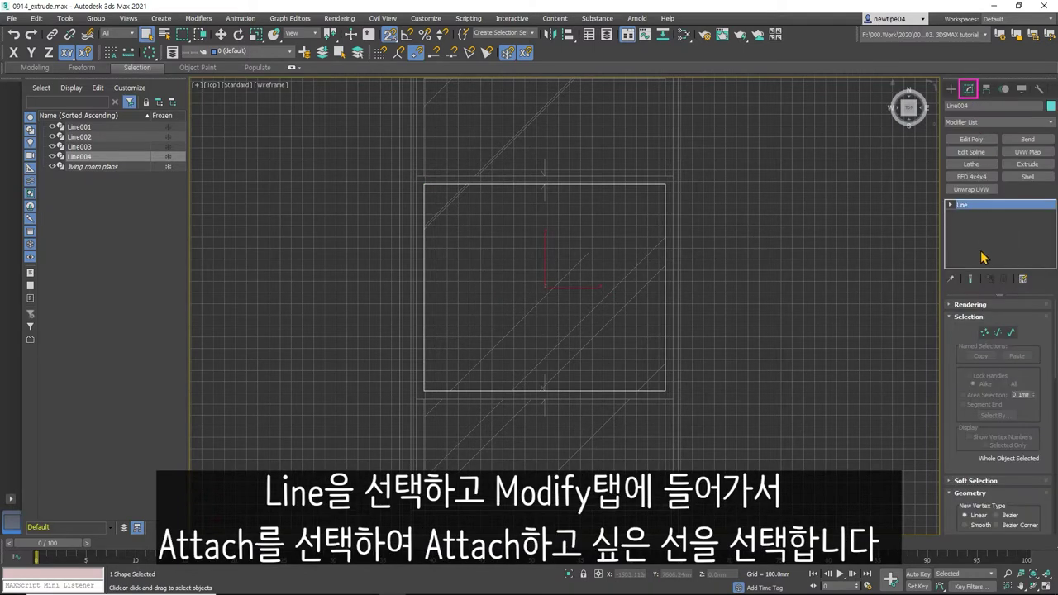
pyautogui.scroll(-2, 1025, 399)
pyautogui.scroll(-1, 1017, 395)
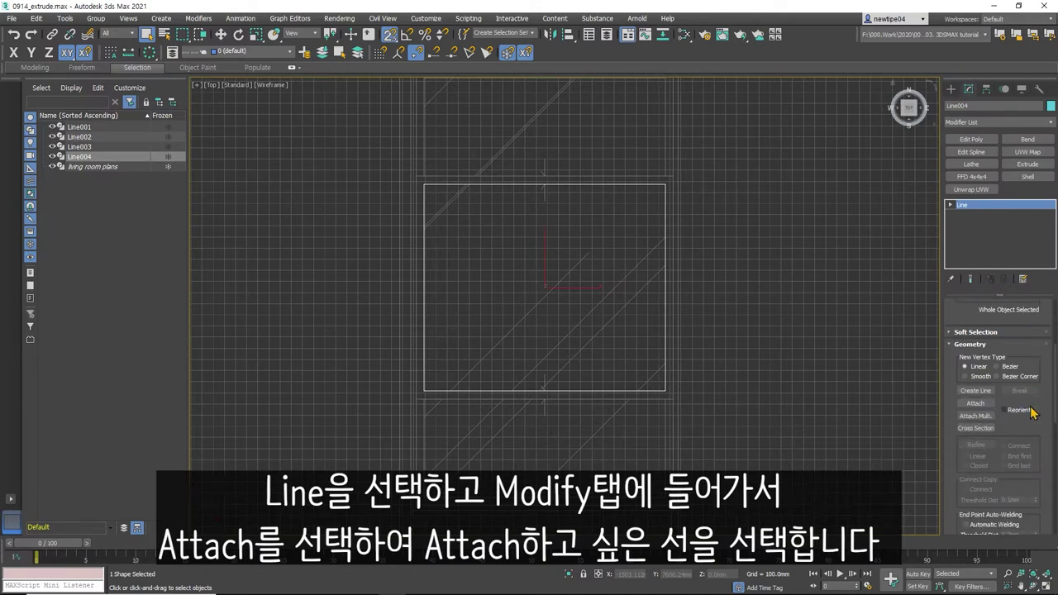
pyautogui.scroll(-2, 1005, 389)
pyautogui.click(978, 371)
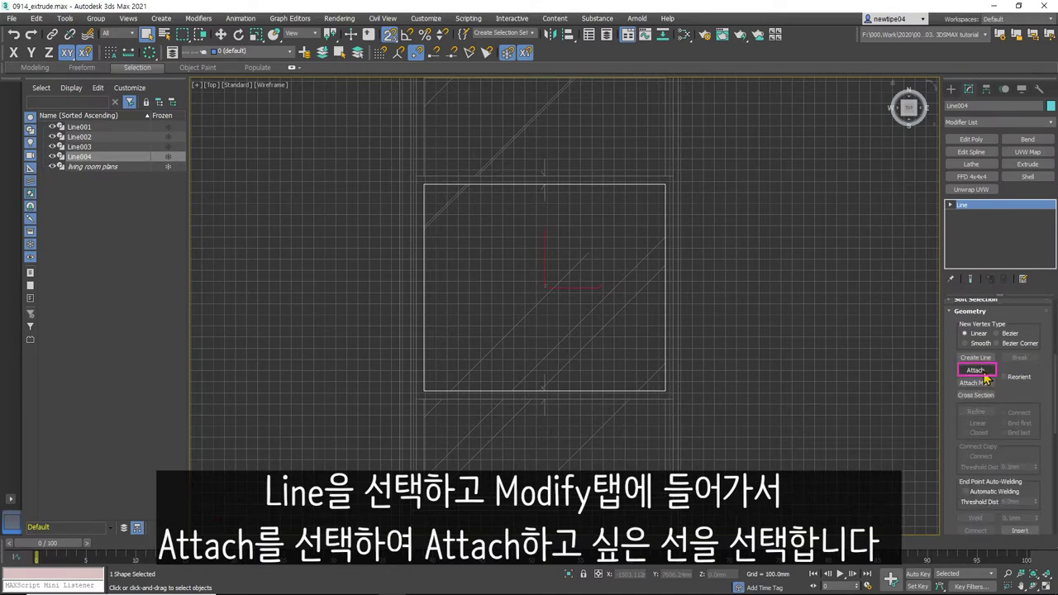
pyautogui.click(673, 277)
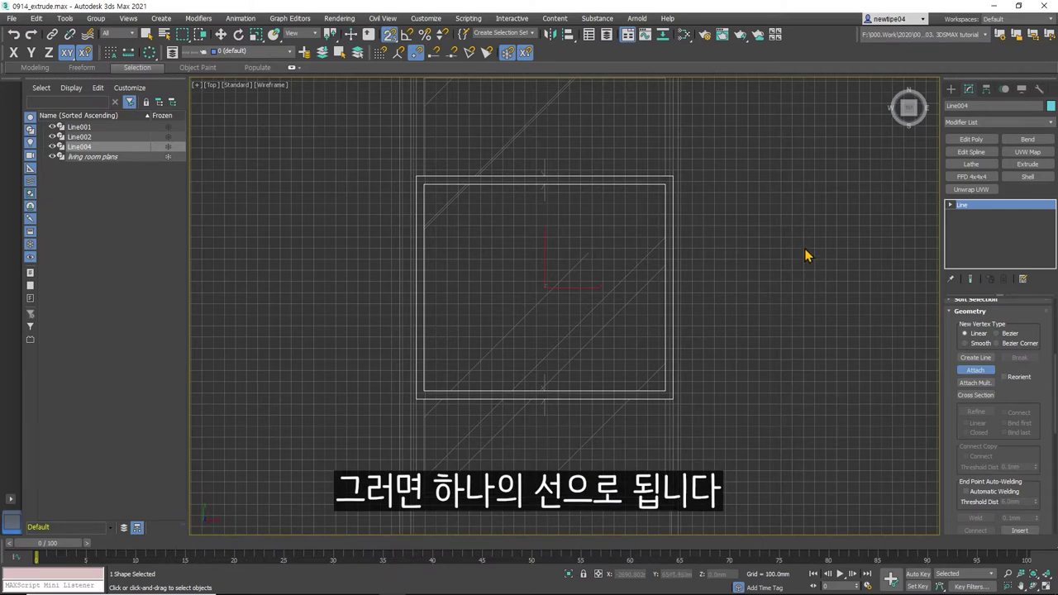
pyautogui.click(975, 107)
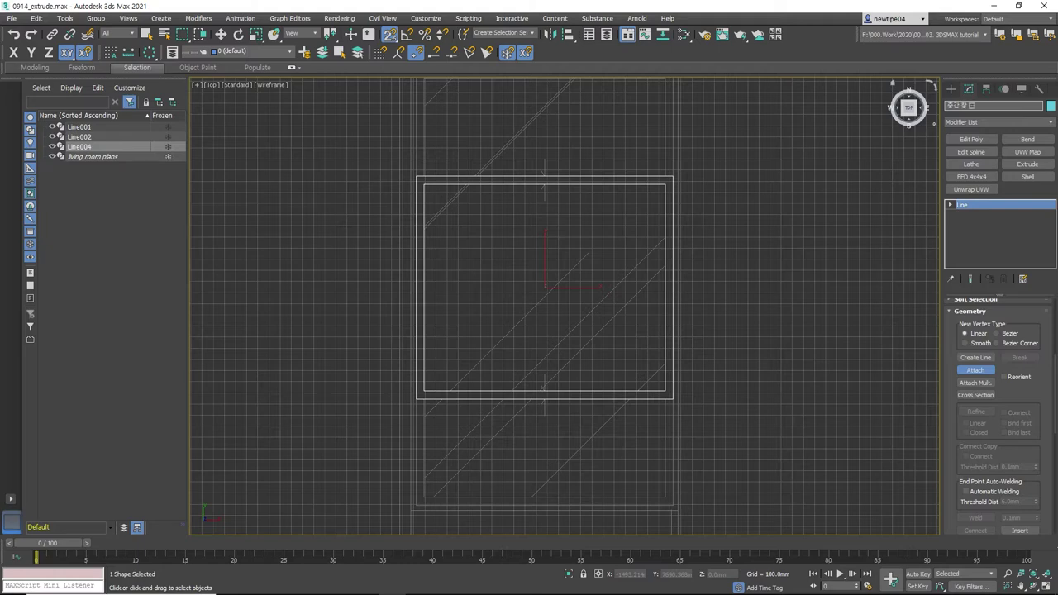
# - Rename the combined frame shape to 창 프레임(중간)
pyautogui.press('Return')
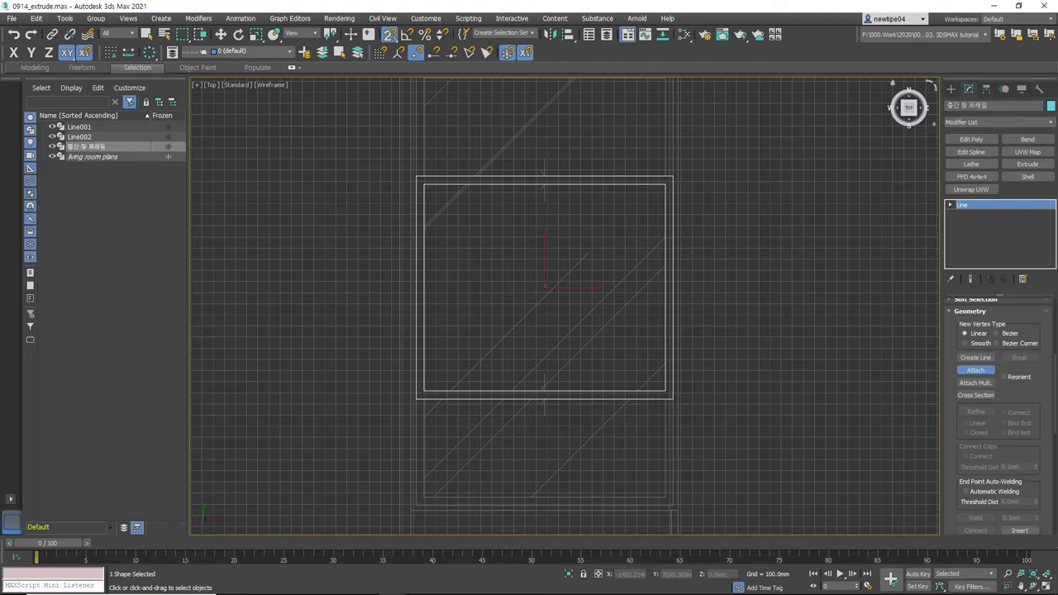
pyautogui.moveTo(947, 106); pyautogui.dragTo(972, 109)
pyautogui.write('(중간)')
pyautogui.press('Return')
# - Draw a new closed four-corner outline over the upper window section
pyautogui.click(951, 88)
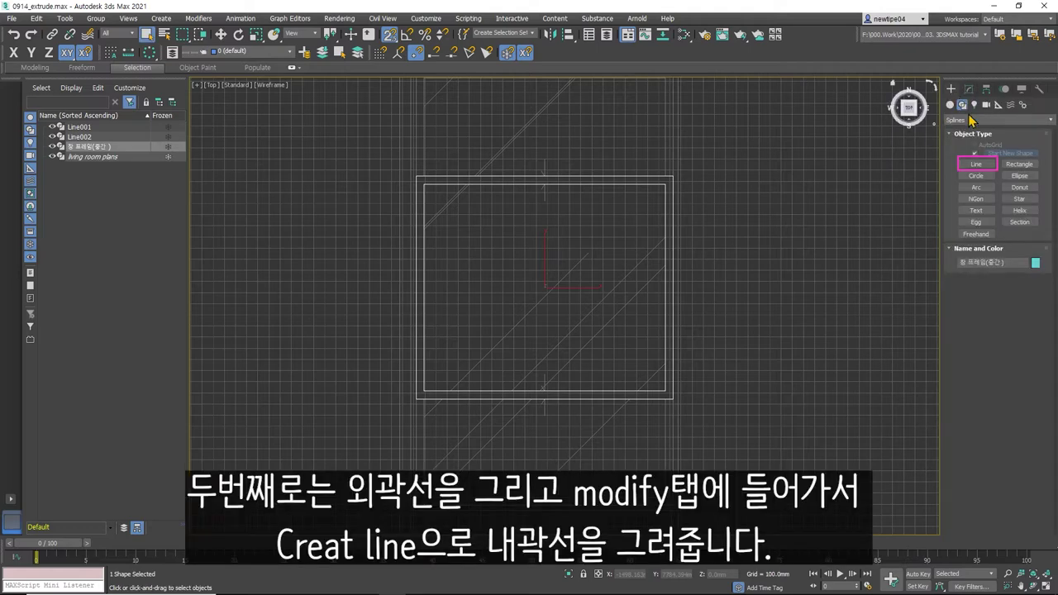
pyautogui.click(994, 166)
pyautogui.moveTo(619, 204); pyautogui.dragTo(679, 268, button='middle')
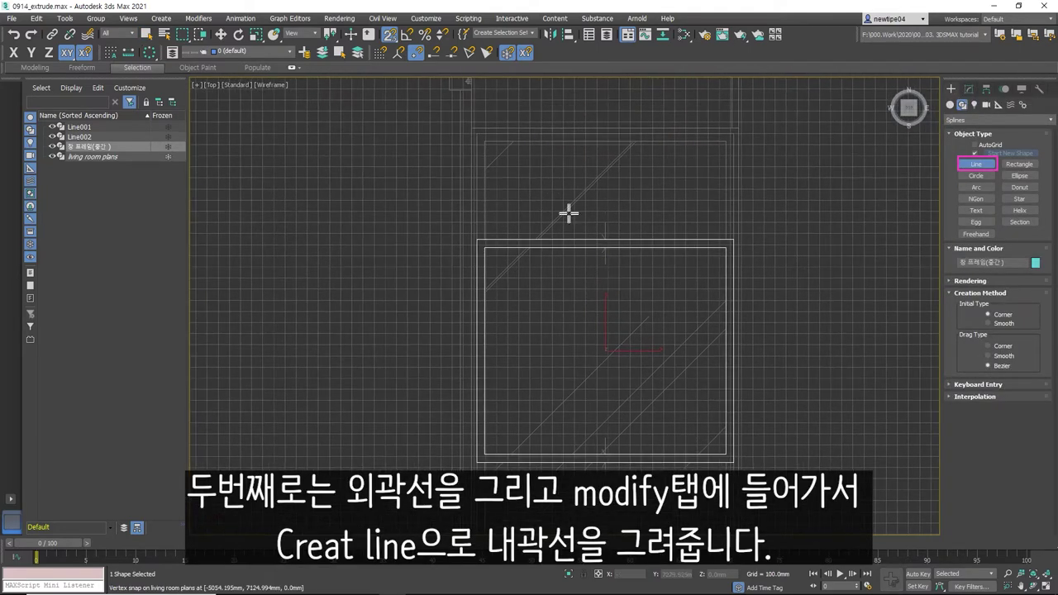
pyautogui.click(477, 133)
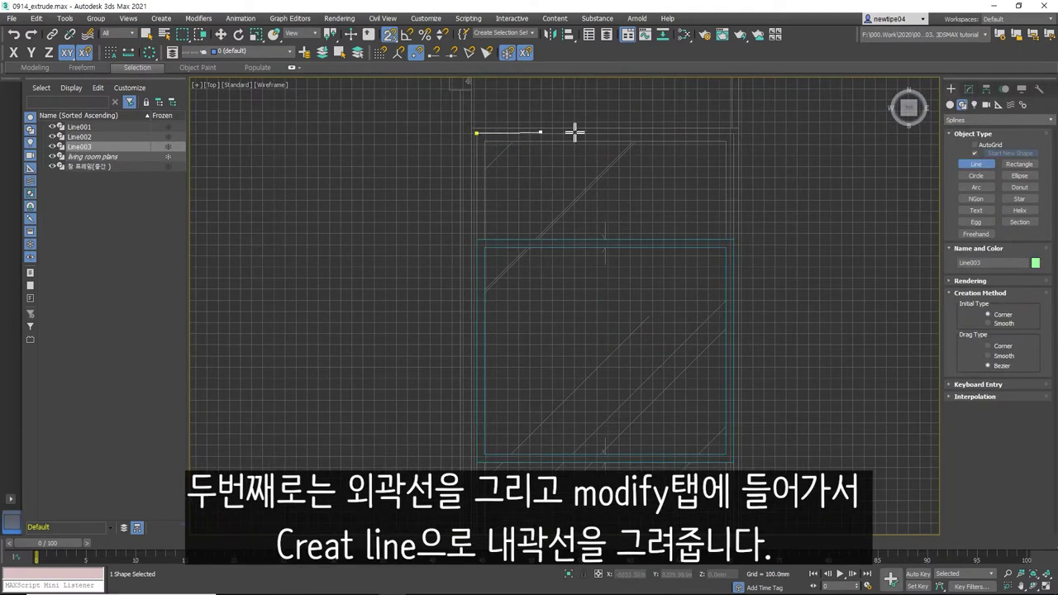
pyautogui.click(733, 133)
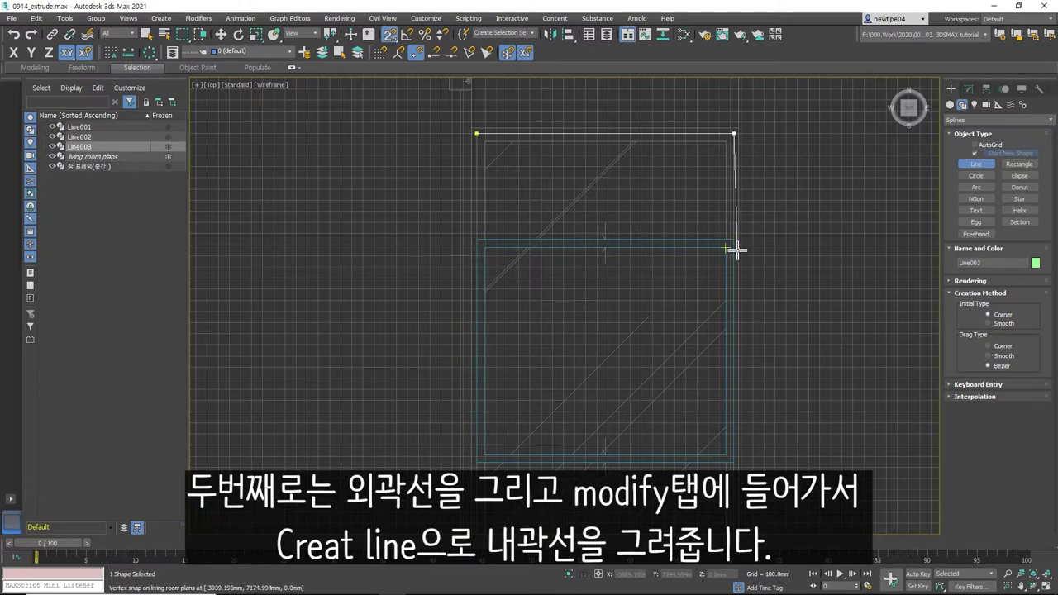
pyautogui.click(726, 247)
pyautogui.click(484, 246)
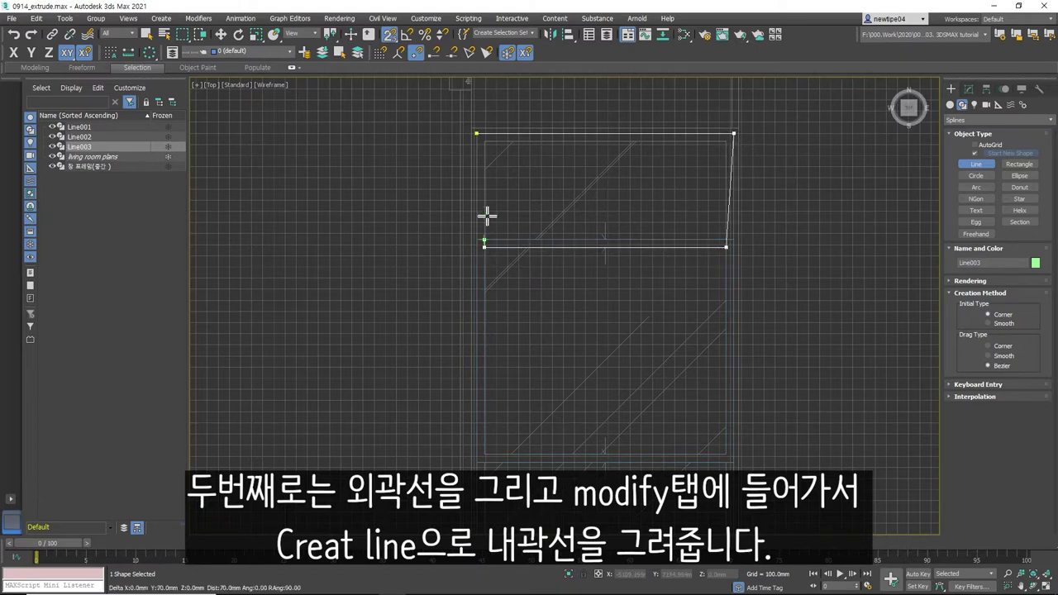
pyautogui.click(476, 133)
pyautogui.click(506, 313)
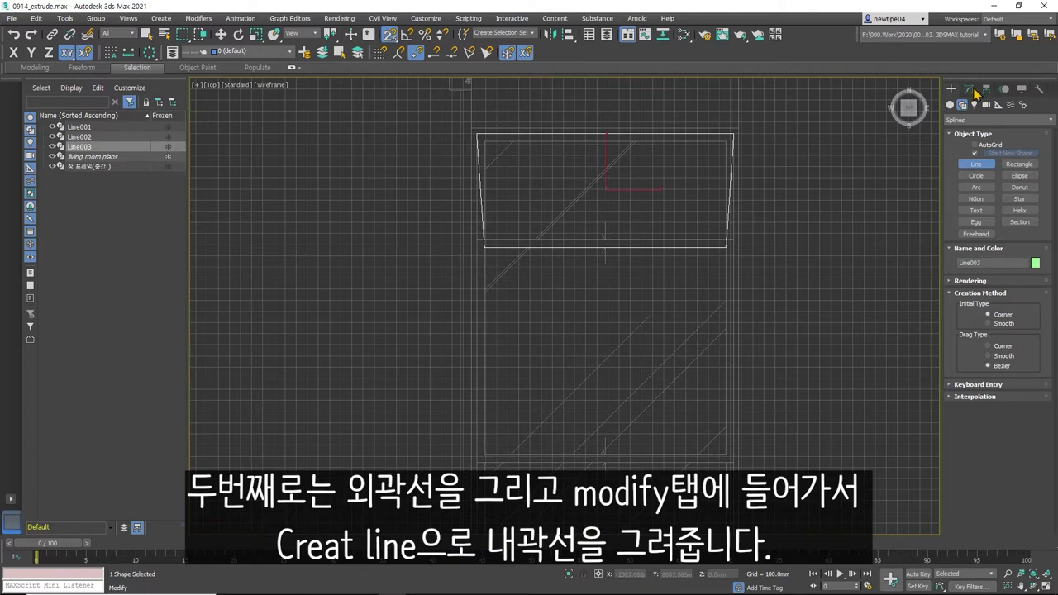
# - In Vertex mode, snap each bottom corner vertex directly under its top corner
pyautogui.click(969, 89)
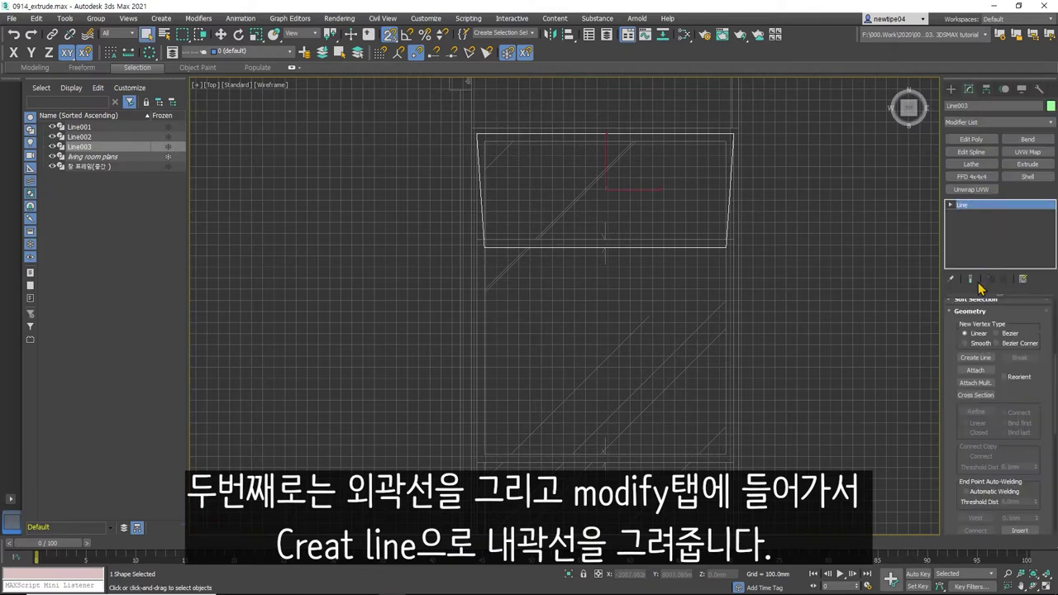
pyautogui.click(950, 204)
pyautogui.click(972, 214)
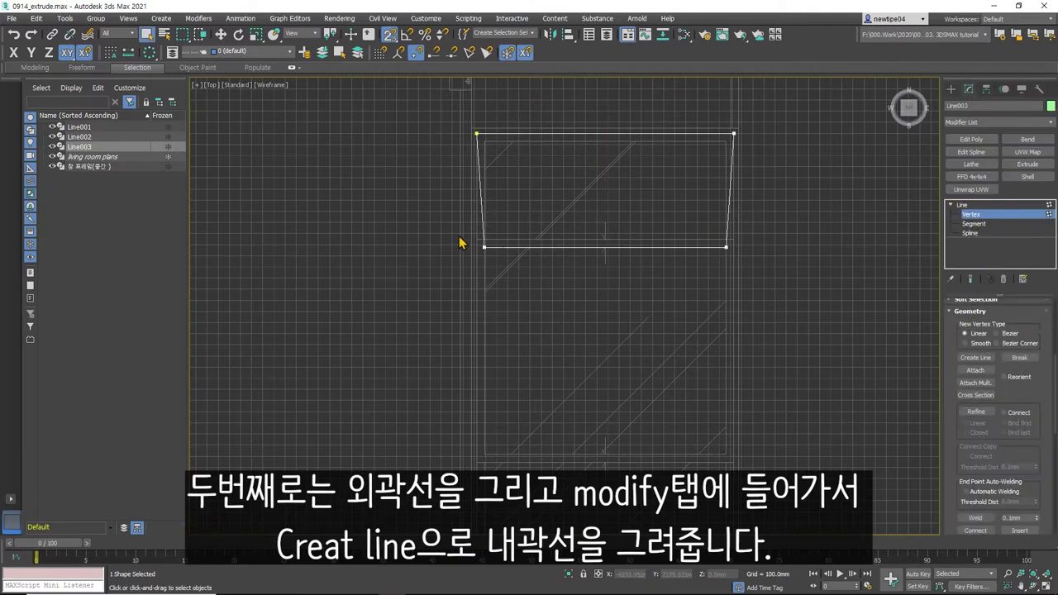
pyautogui.click(484, 246)
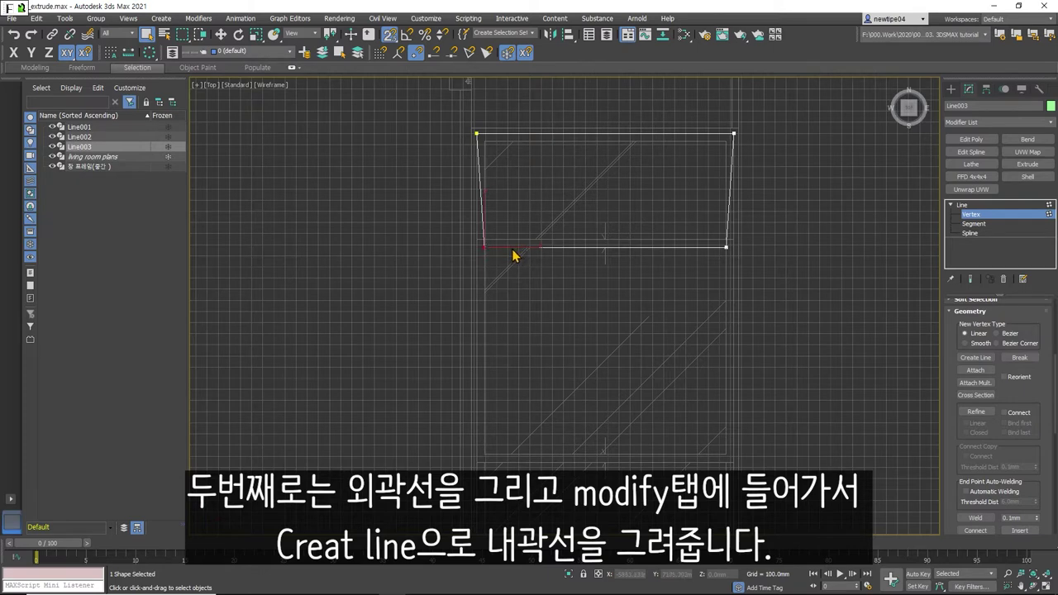
pyautogui.click(221, 37)
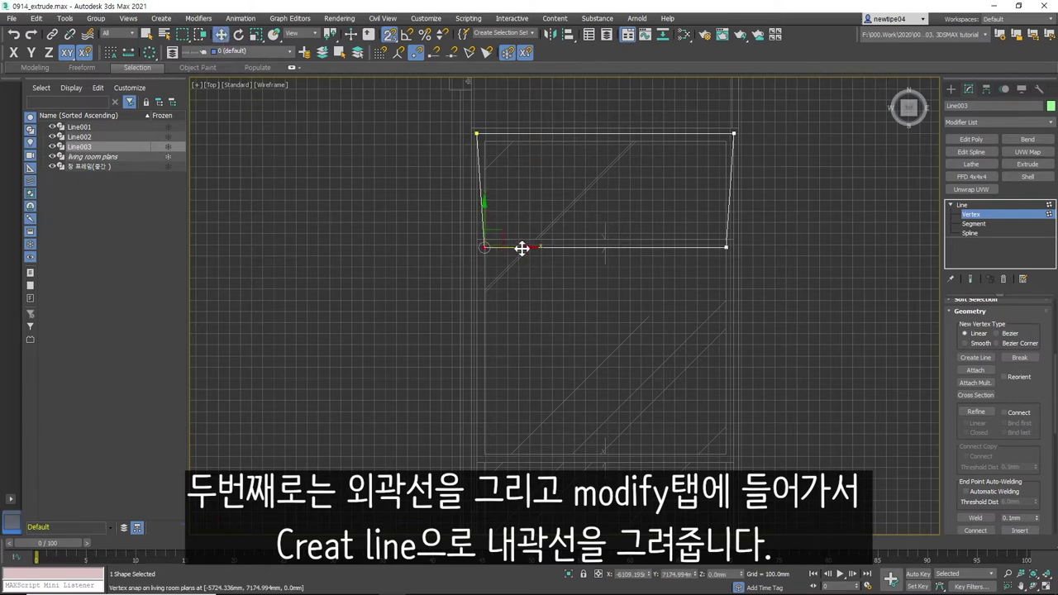
pyautogui.moveTo(522, 248); pyautogui.dragTo(472, 135)
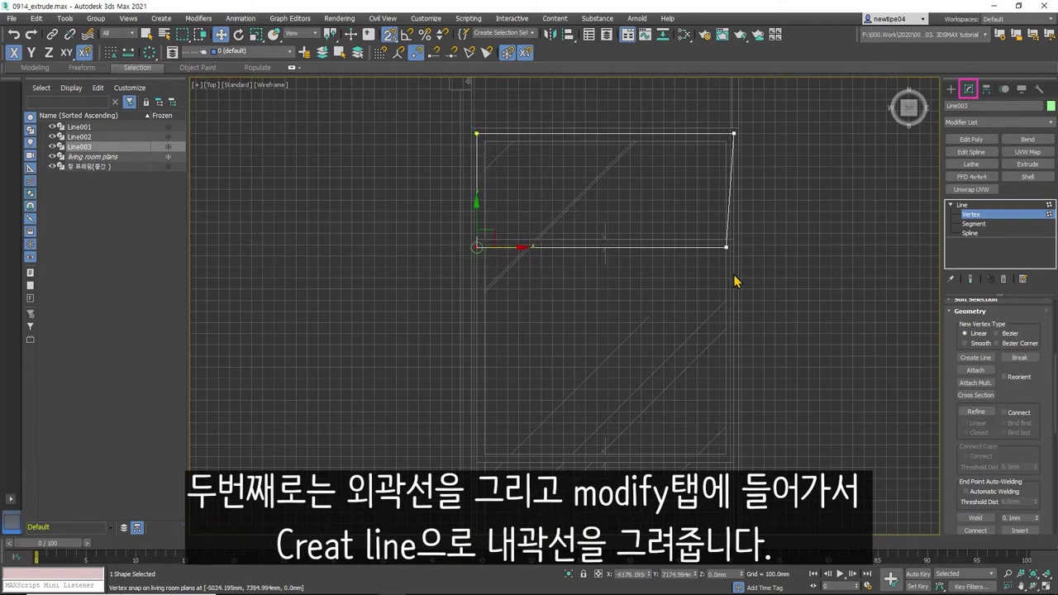
pyautogui.click(726, 246)
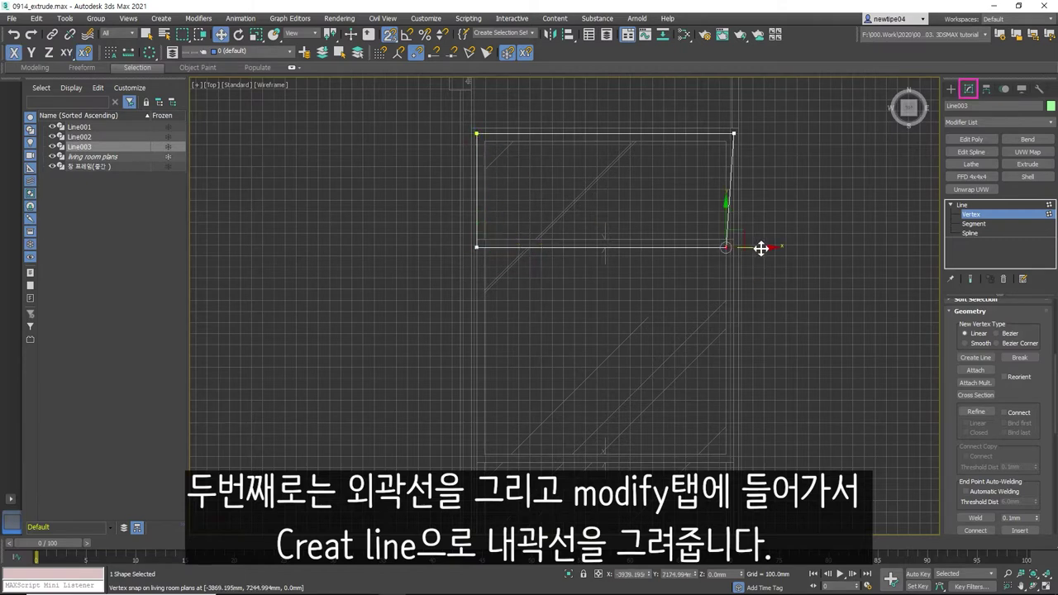
pyautogui.moveTo(761, 248); pyautogui.dragTo(735, 137)
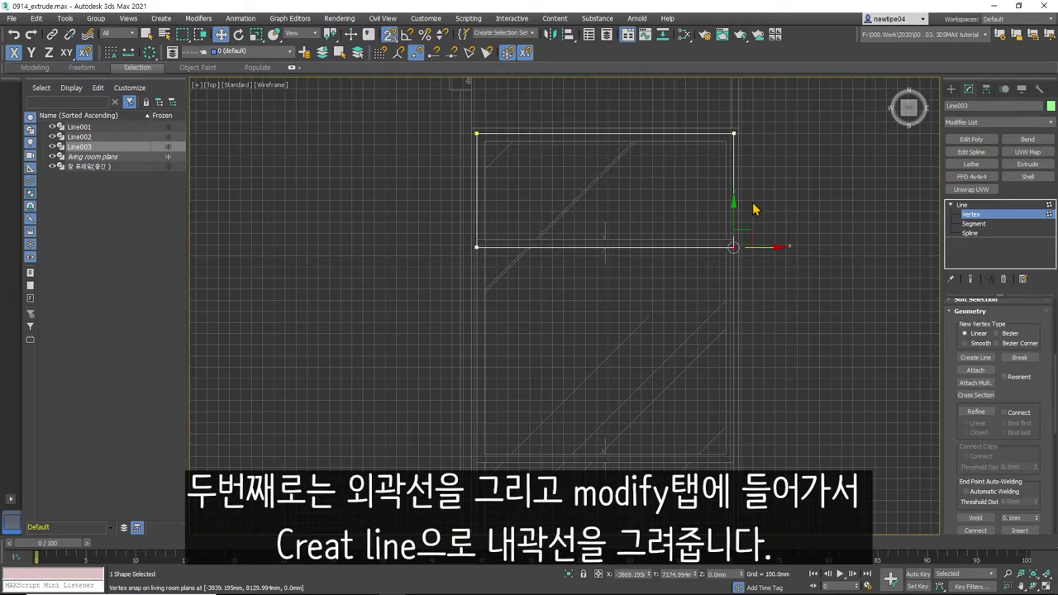
# - Add a closed inner rectangle inside Line003 with Create Line, then exit vertex editing
pyautogui.click(975, 357)
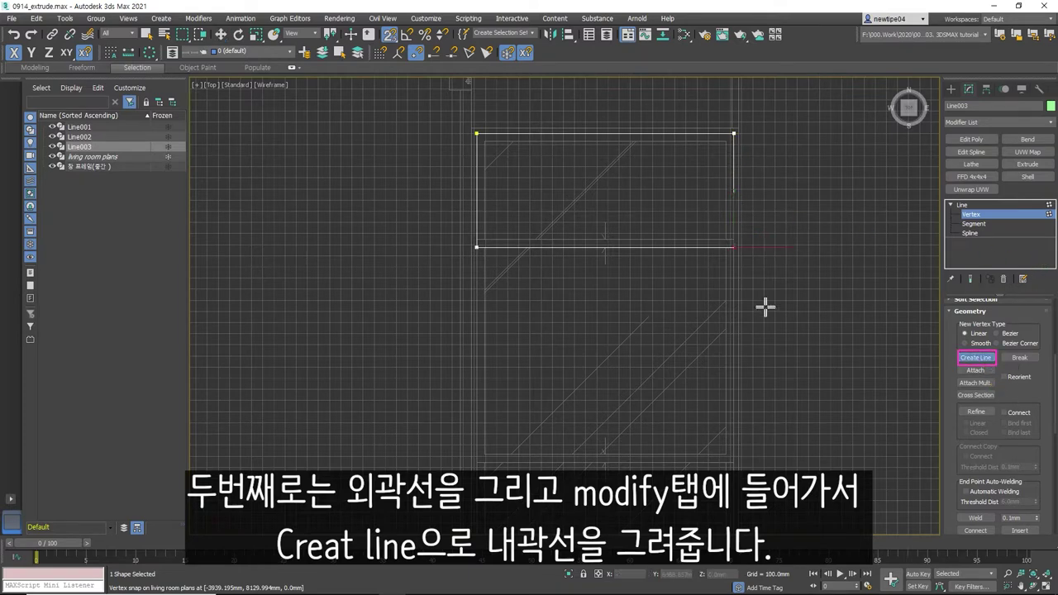
pyautogui.click(484, 239)
pyautogui.click(485, 140)
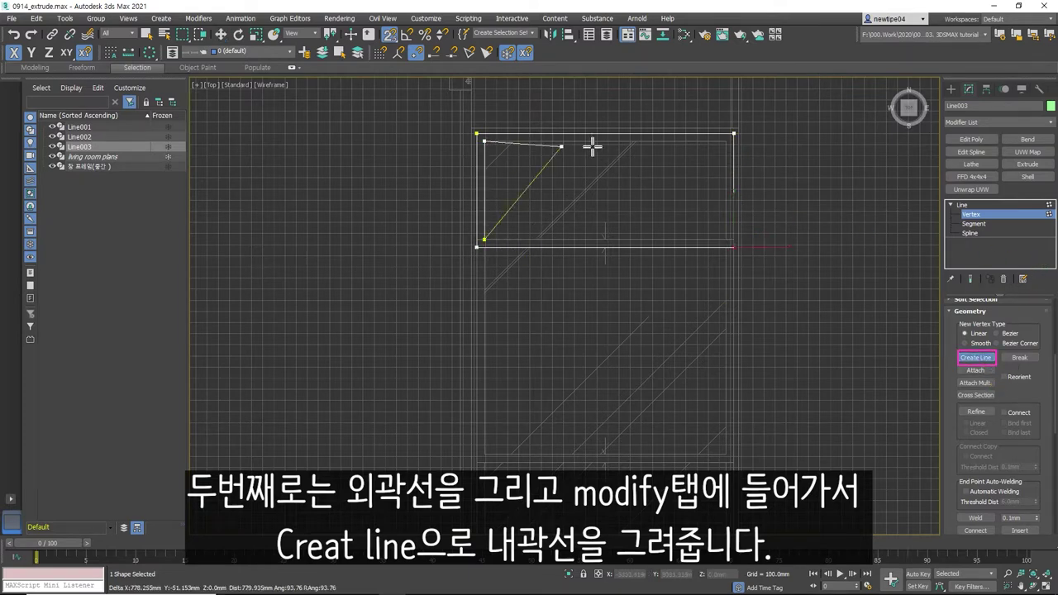
pyautogui.click(725, 141)
pyautogui.click(726, 240)
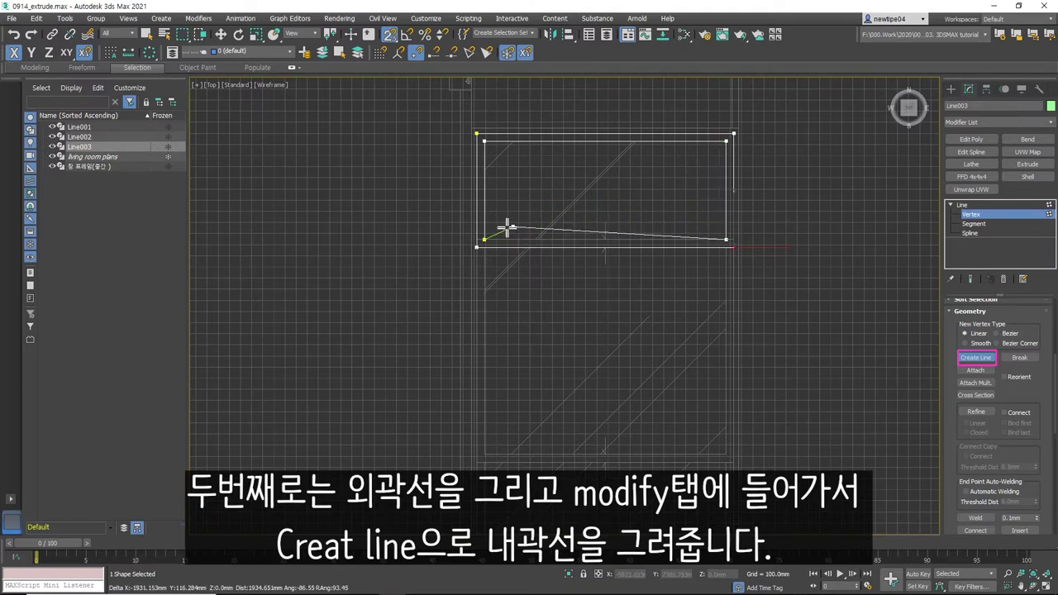
pyautogui.click(483, 240)
pyautogui.click(552, 311)
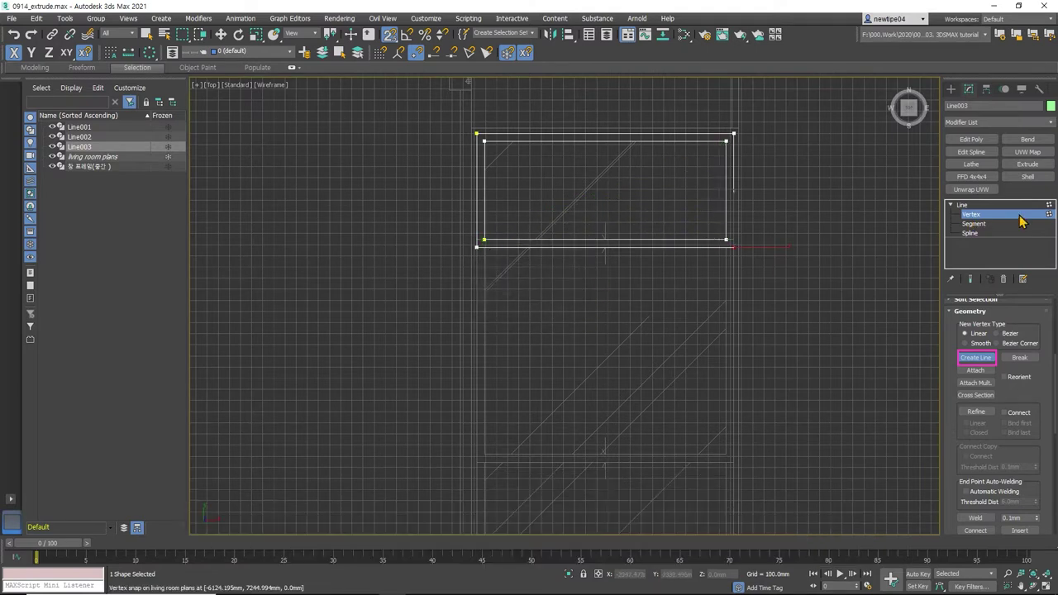
pyautogui.click(1033, 214)
pyautogui.press('w')
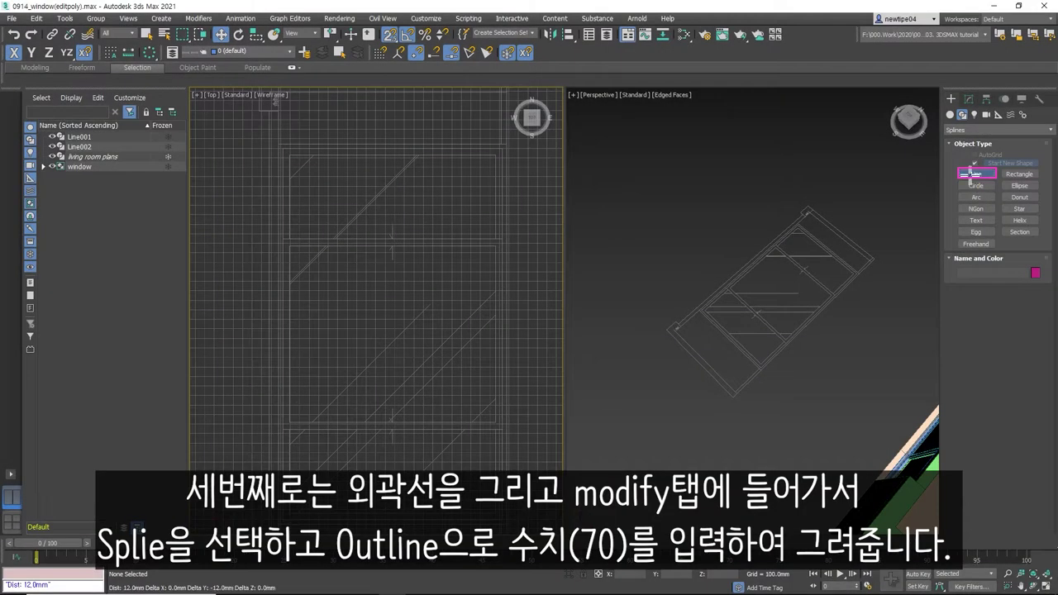
# - Draw a closed rectangle over the lower window area
pyautogui.click(972, 174)
pyautogui.click(282, 239)
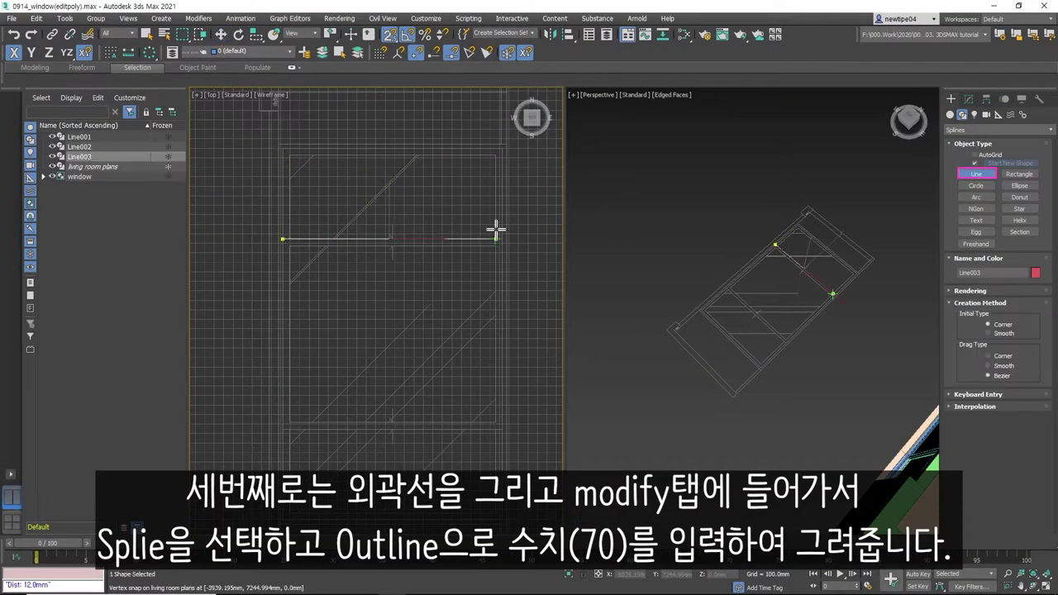
pyautogui.click(502, 233)
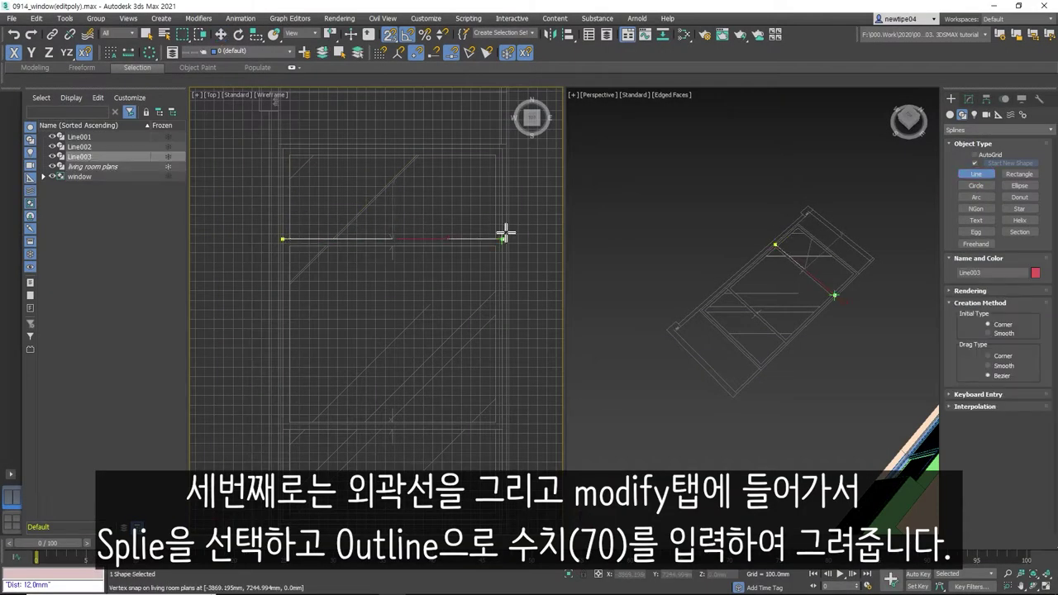
pyautogui.click(503, 429)
pyautogui.click(283, 428)
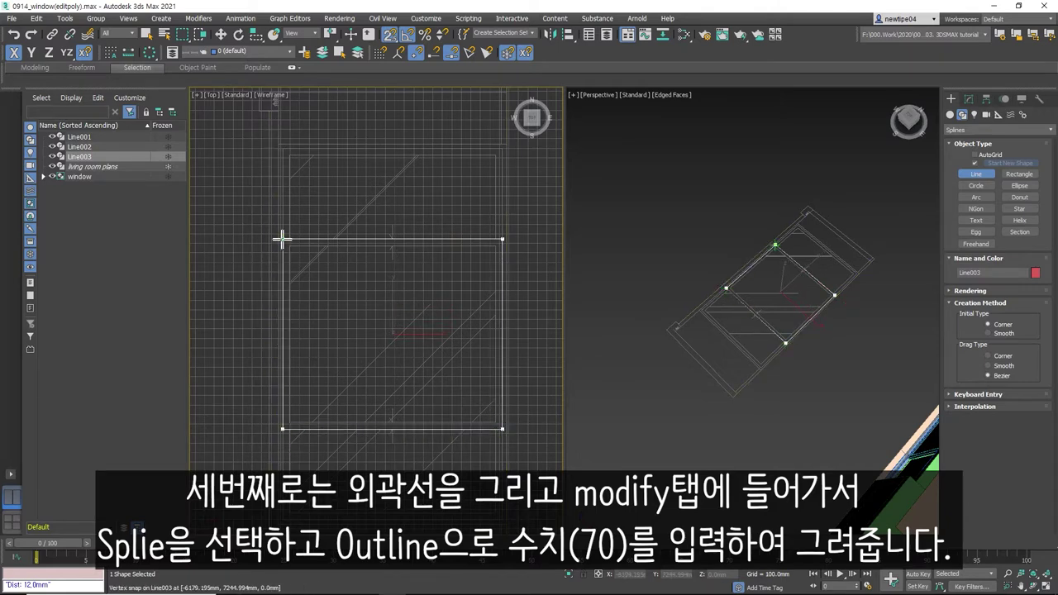
pyautogui.click(283, 239)
pyautogui.click(505, 312)
# - At Spline level, apply an Outline of -70 to create a parallel inner border
pyautogui.click(969, 99)
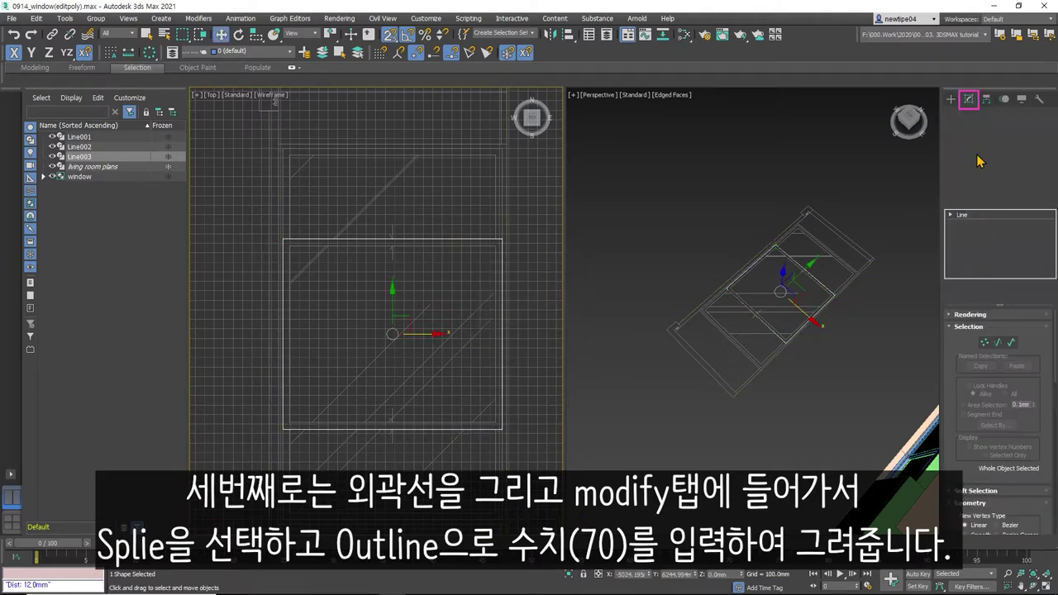
pyautogui.click(1012, 343)
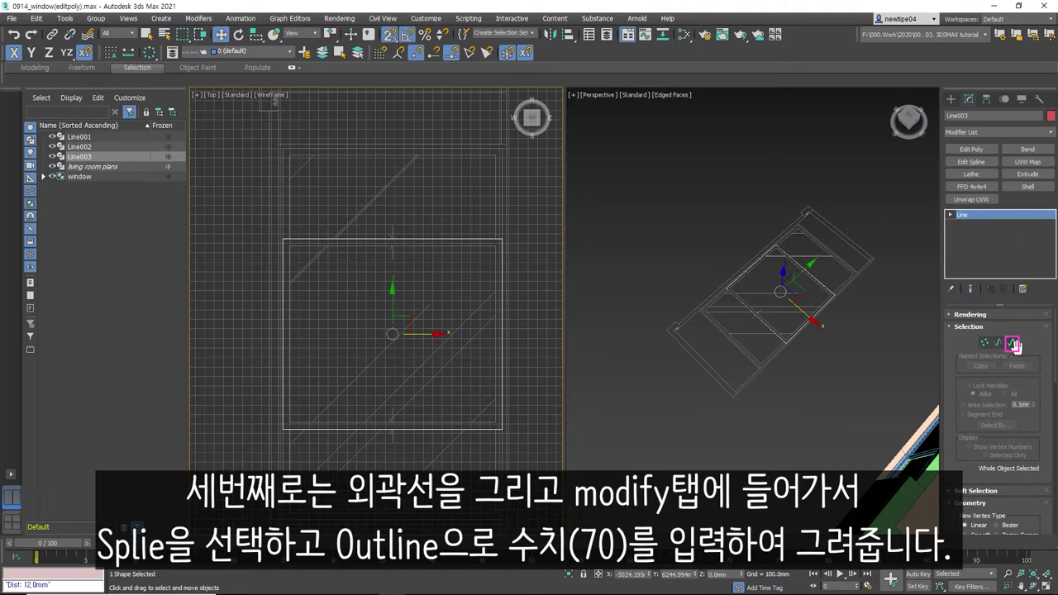
pyautogui.click(1012, 342)
pyautogui.scroll(-2, 1022, 428)
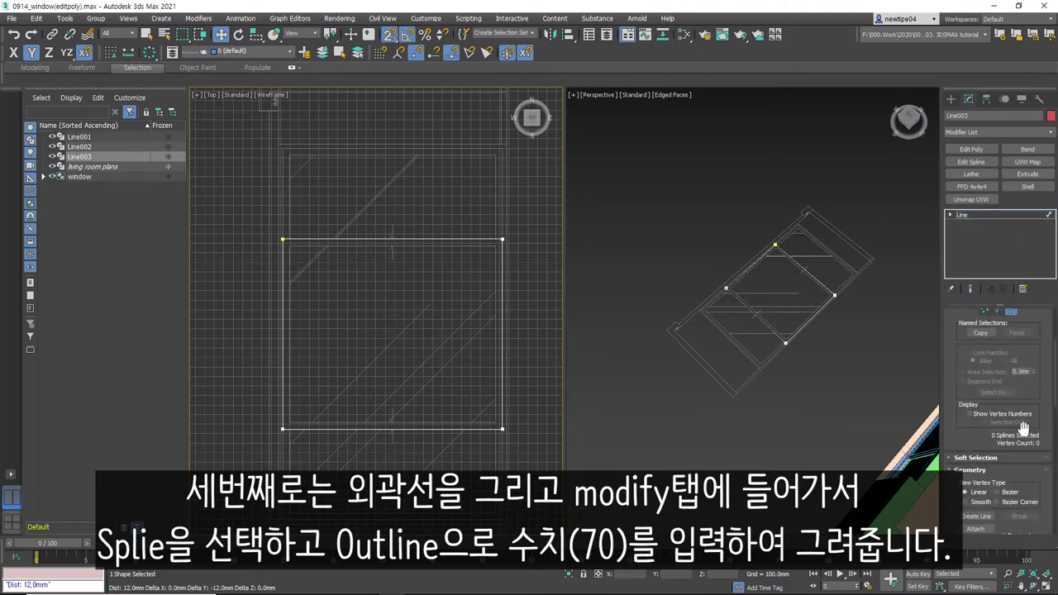
pyautogui.scroll(-2, 1021, 428)
pyautogui.scroll(-2, 1022, 427)
pyautogui.scroll(-2, 1023, 428)
pyautogui.scroll(-2, 1024, 428)
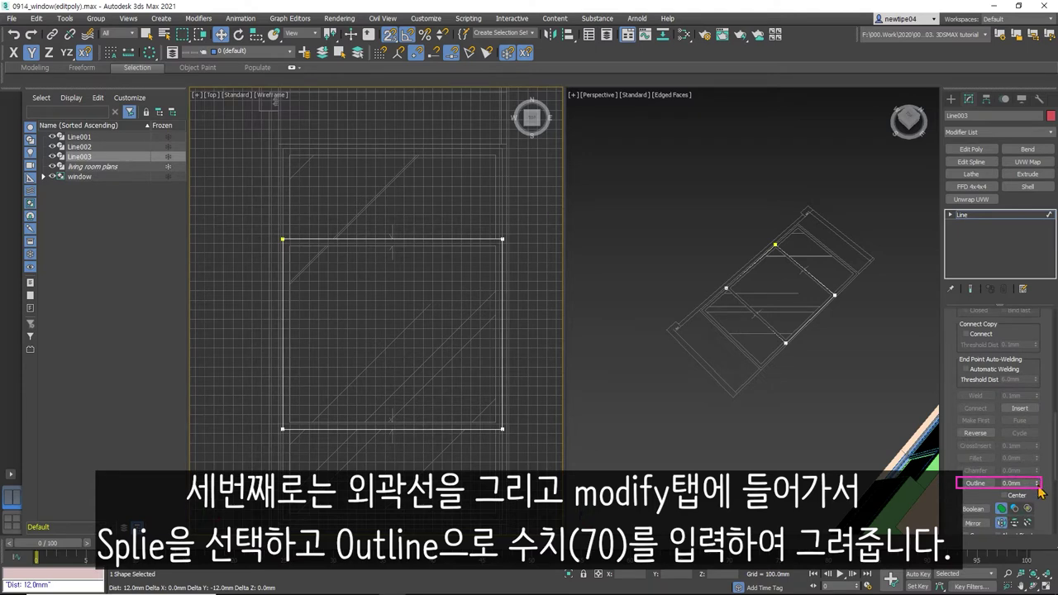
pyautogui.moveTo(1039, 491)
pyautogui.mouseDown()
pyautogui.moveTo(1019, 361)
pyautogui.moveTo(1027, 522)
pyautogui.mouseUp()
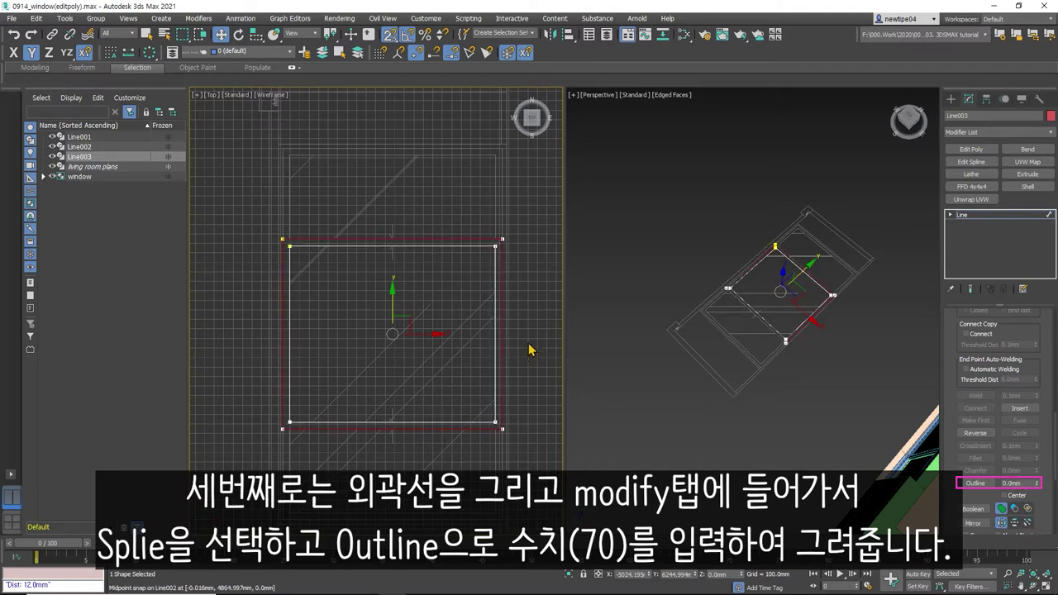
pyautogui.hotkey('ctrl', 'z')
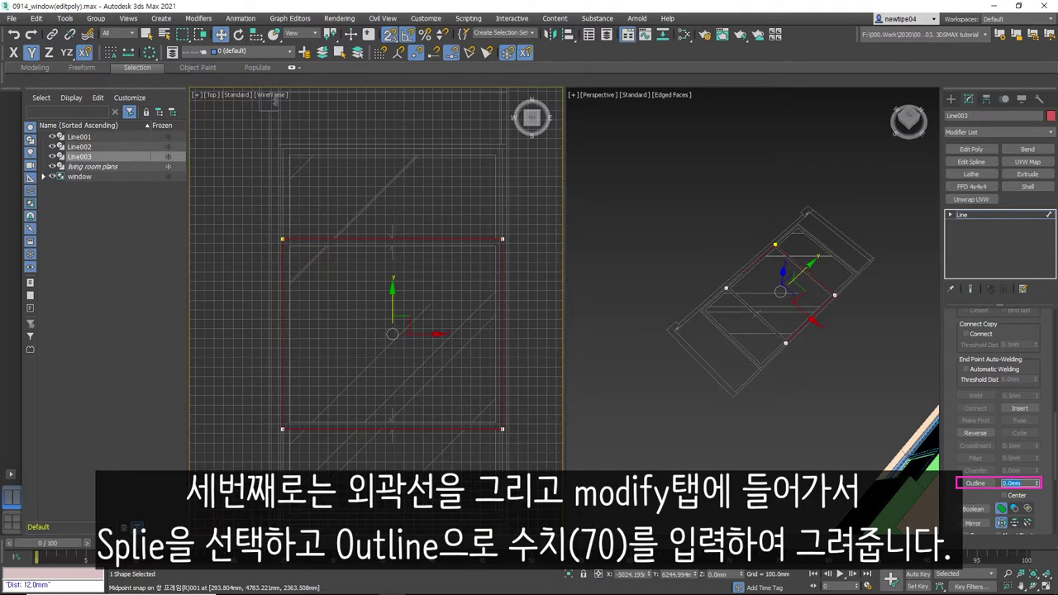
pyautogui.write('-70')
pyautogui.press('Return')
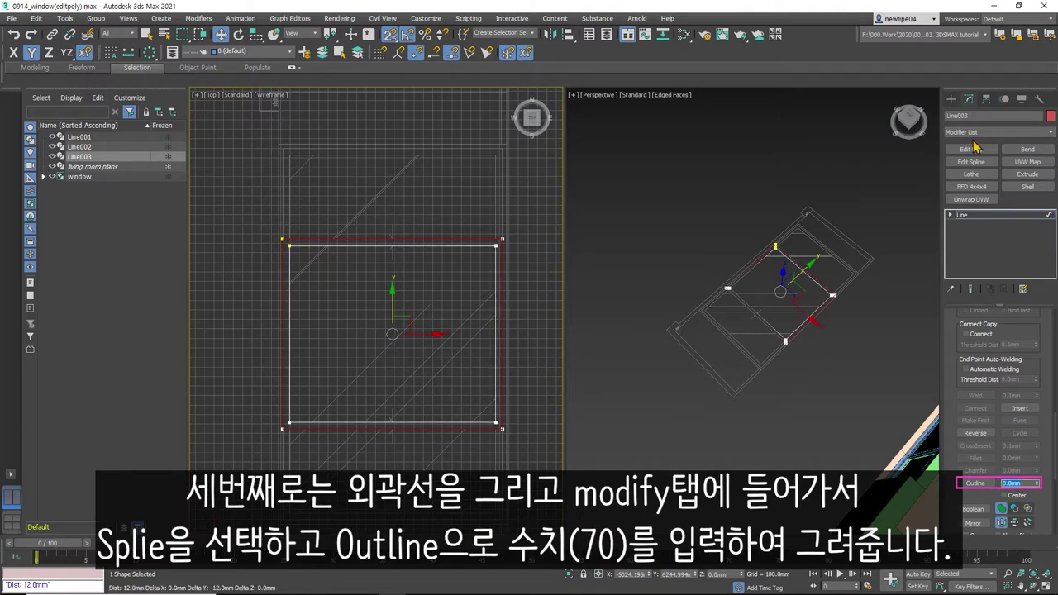
pyautogui.click(986, 214)
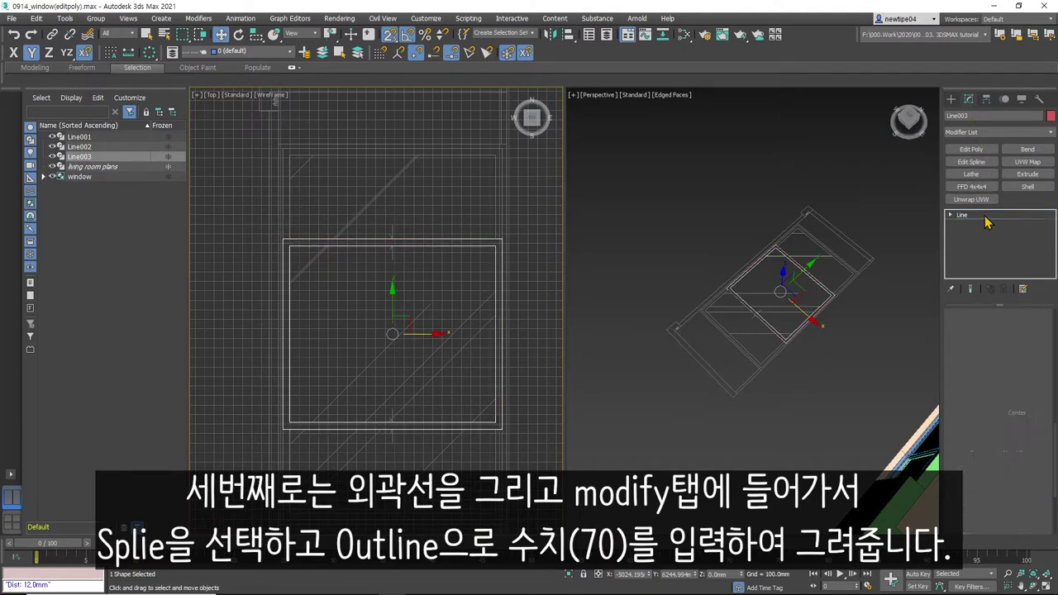
pyautogui.click(466, 303)
pyautogui.click(506, 337)
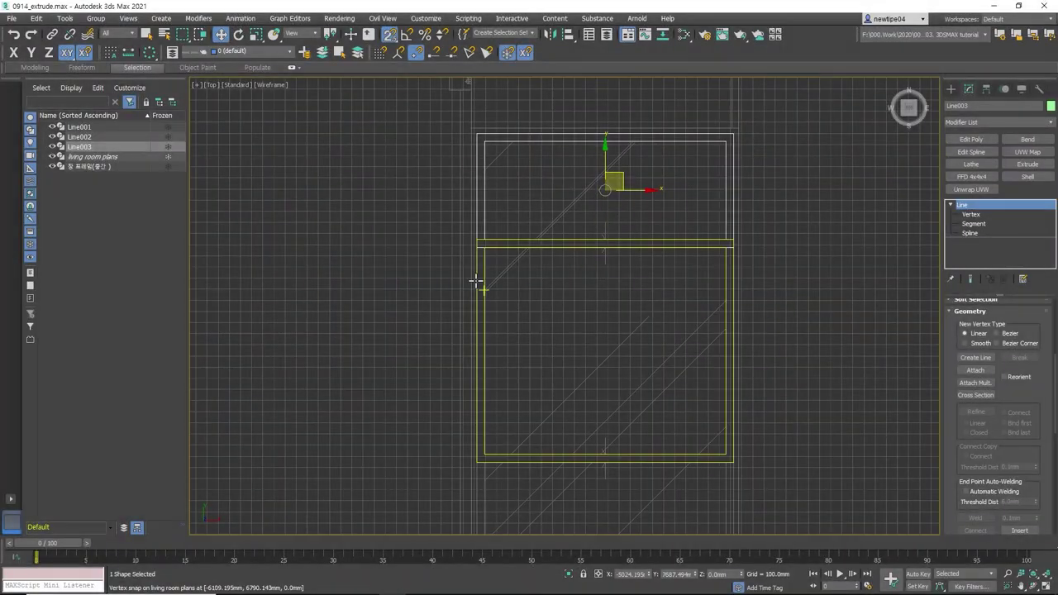
# - Shift-drag Line003 down as an Instance copy and snap Line004 into the lower opening
pyautogui.click(477, 281)
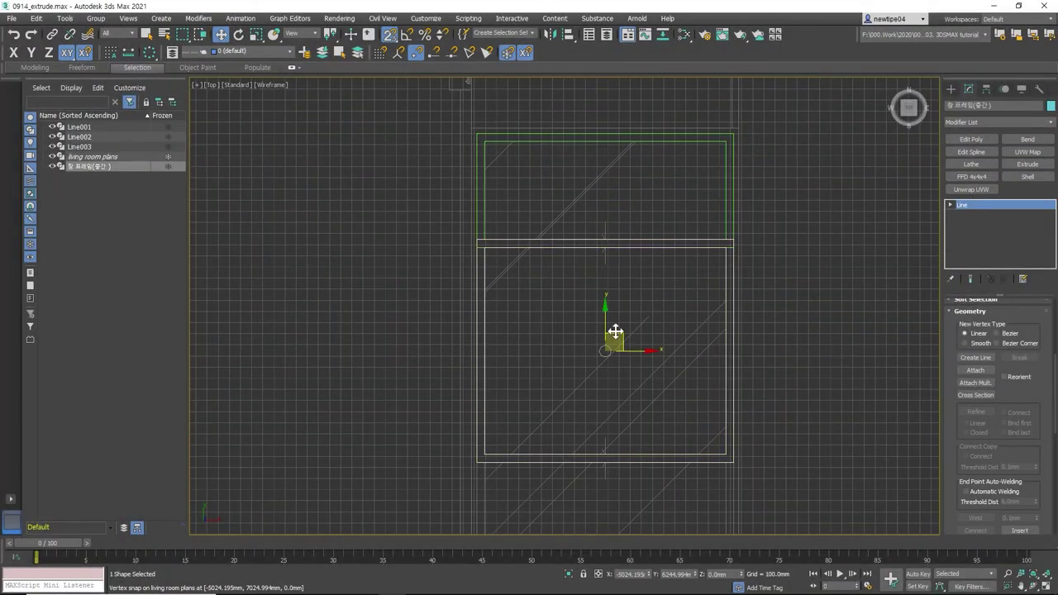
pyautogui.moveTo(618, 344); pyautogui.dragTo(596, 323)
pyautogui.moveTo(483, 181); pyautogui.dragTo(566, 244, button='middle')
pyautogui.scroll(-2, 574, 227)
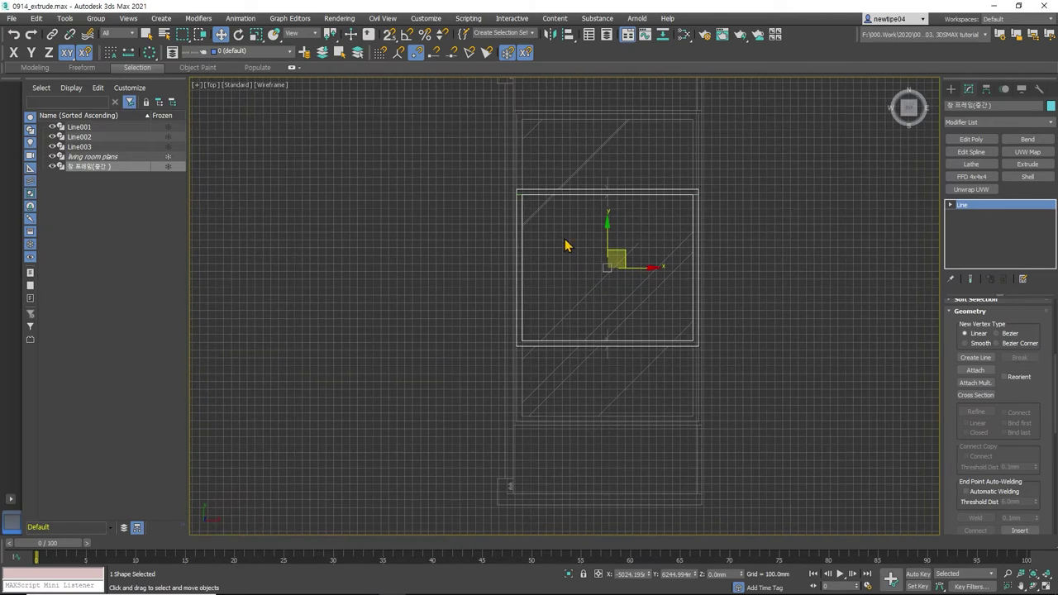
pyautogui.click(692, 134)
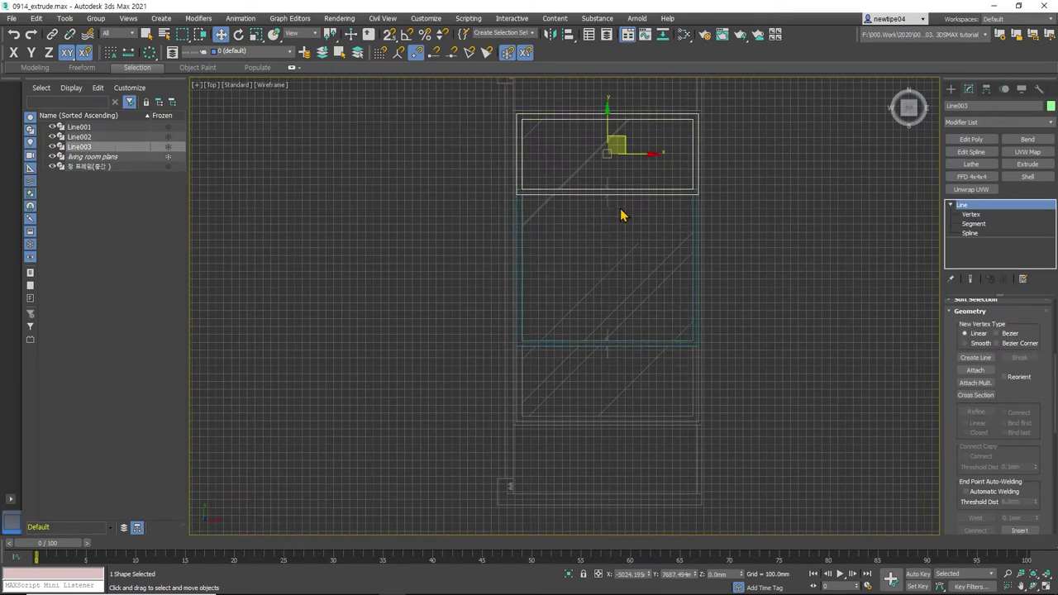
pyautogui.keyDown('shift'); pyautogui.moveTo(605, 137); pyautogui.dragTo(605, 398); pyautogui.keyUp('shift')
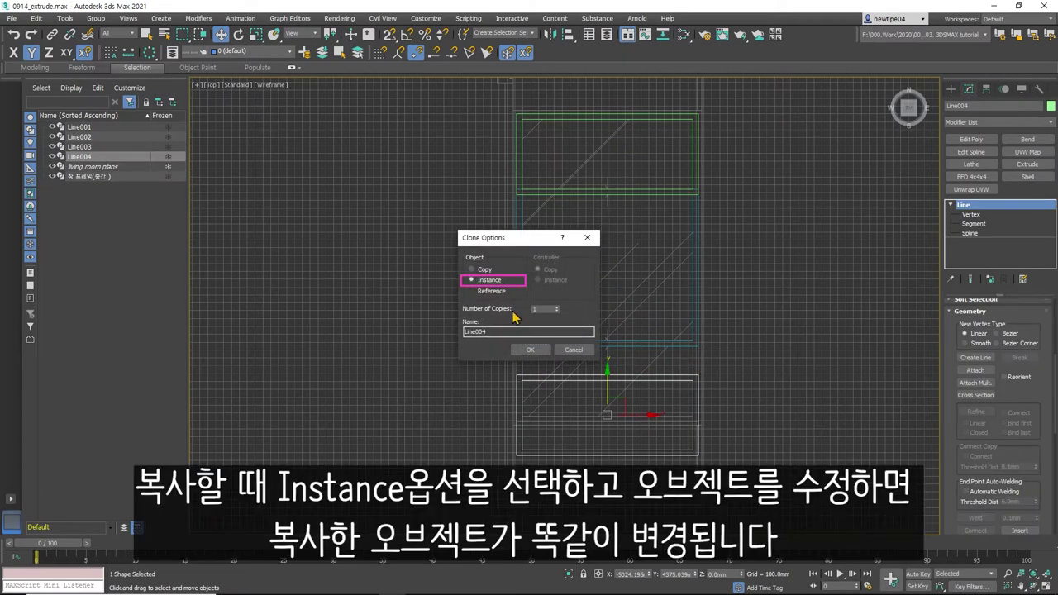
pyautogui.click(530, 350)
pyautogui.scroll(4, 521, 378)
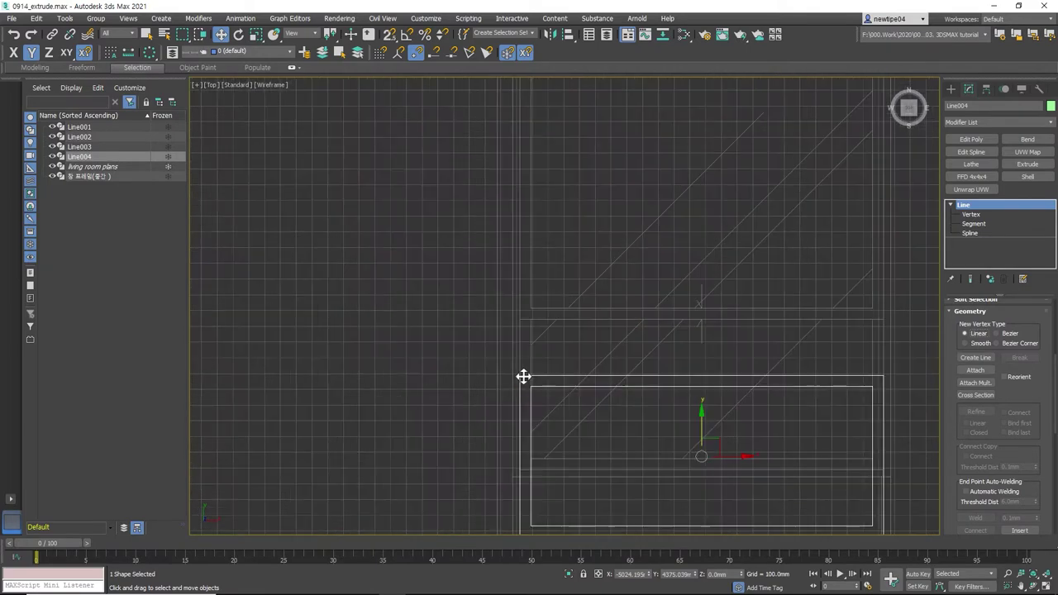
pyautogui.press('s')
pyautogui.moveTo(524, 377); pyautogui.dragTo(531, 309)
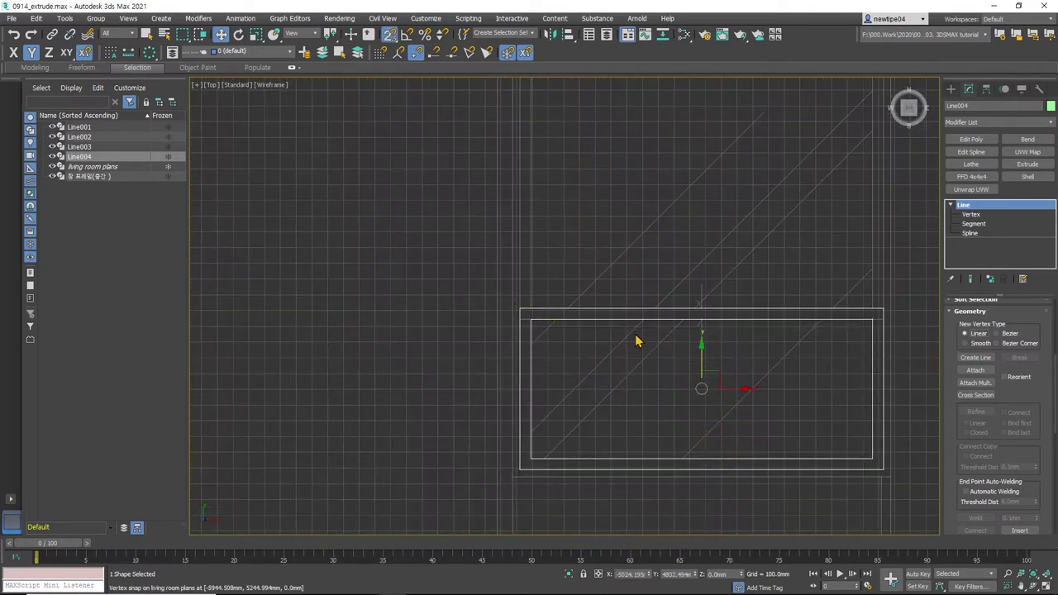
pyautogui.click(1044, 584)
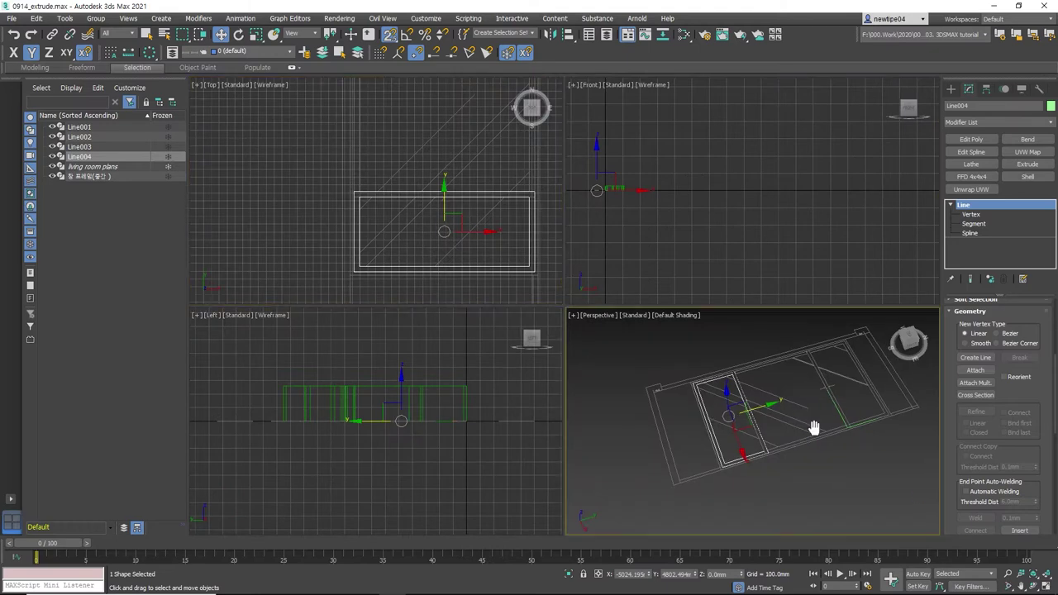
# - Extrude the middle window frame outline to a 45mm thick solid
pyautogui.keyDown('alt'); pyautogui.moveTo(744, 425); pyautogui.dragTo(791, 436, button='middle'); pyautogui.keyUp('alt')
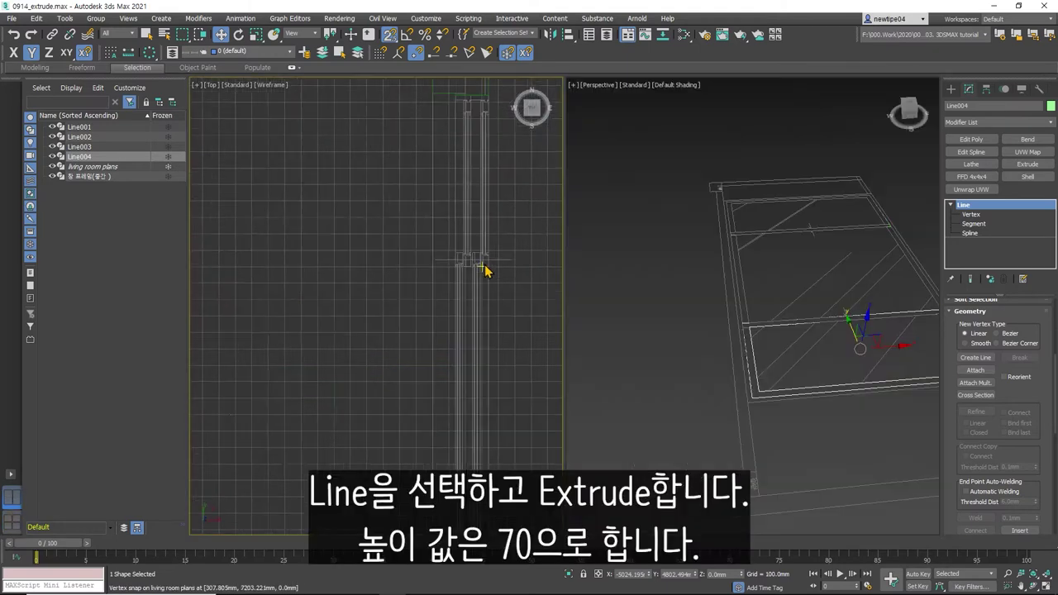
pyautogui.scroll(2, 484, 272)
pyautogui.scroll(2, 493, 274)
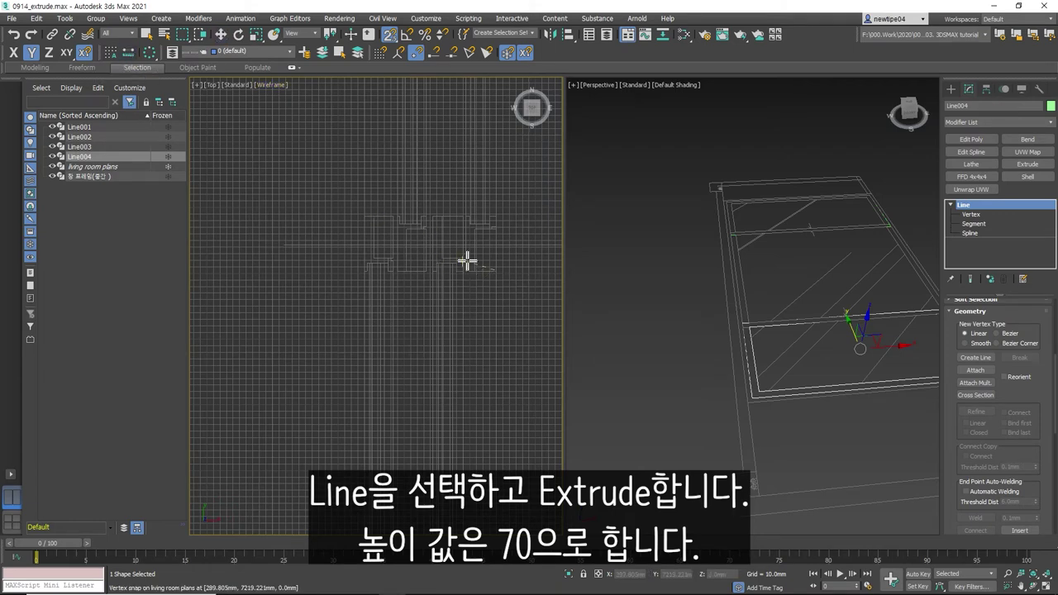
pyautogui.click(466, 270)
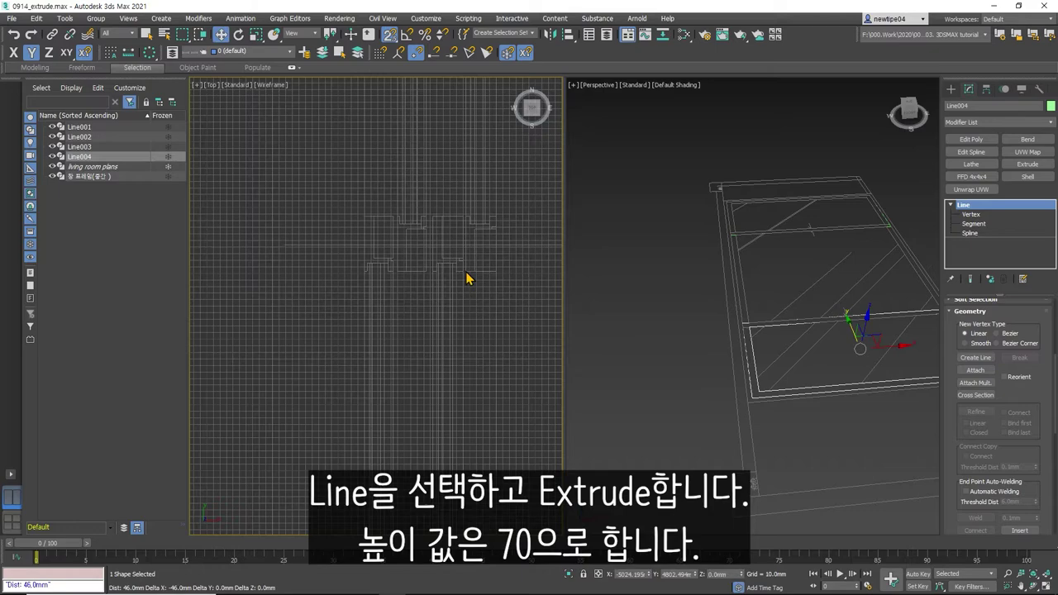
pyautogui.scroll(-5, 366, 309)
pyautogui.scroll(-3, 468, 295)
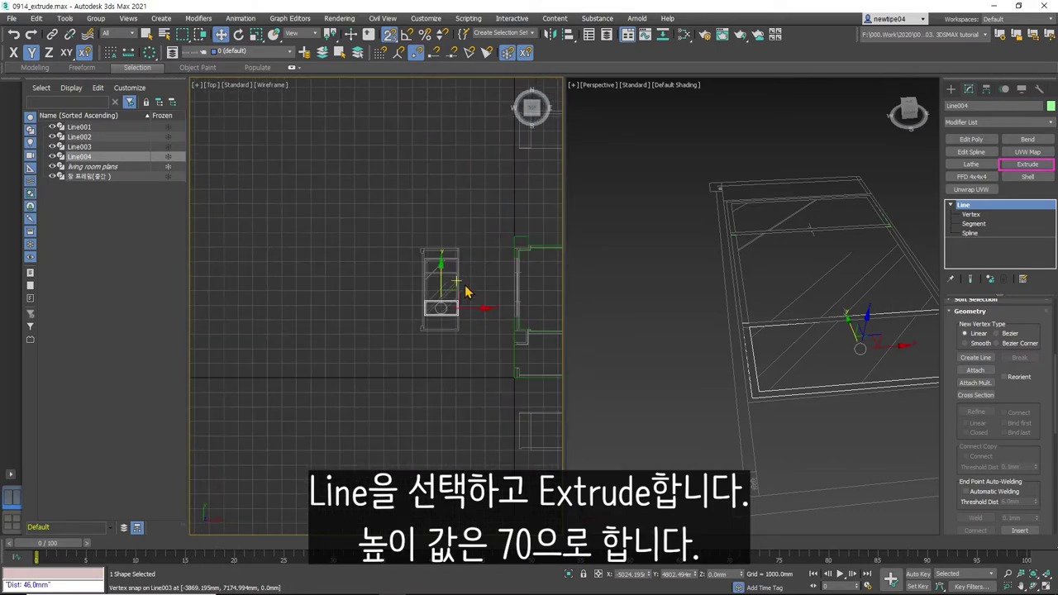
pyautogui.scroll(-3, 455, 306)
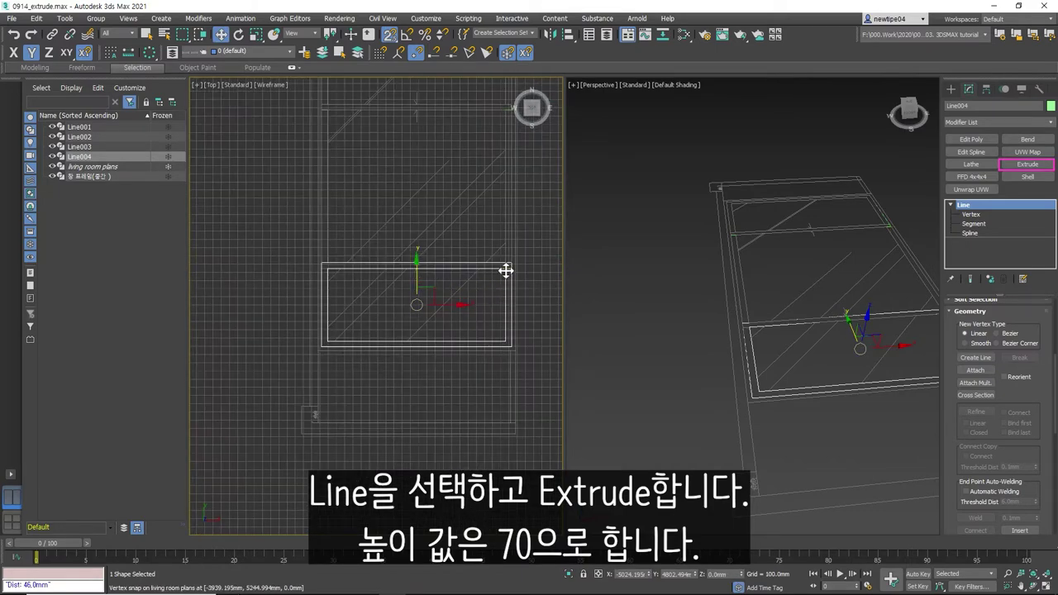
pyautogui.click(510, 237)
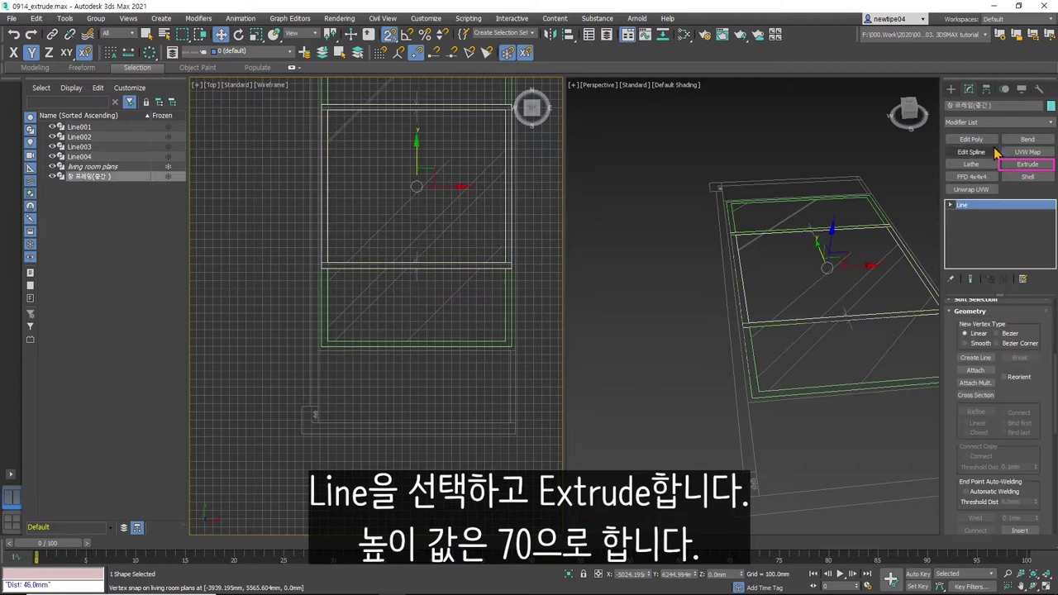
pyautogui.click(1026, 165)
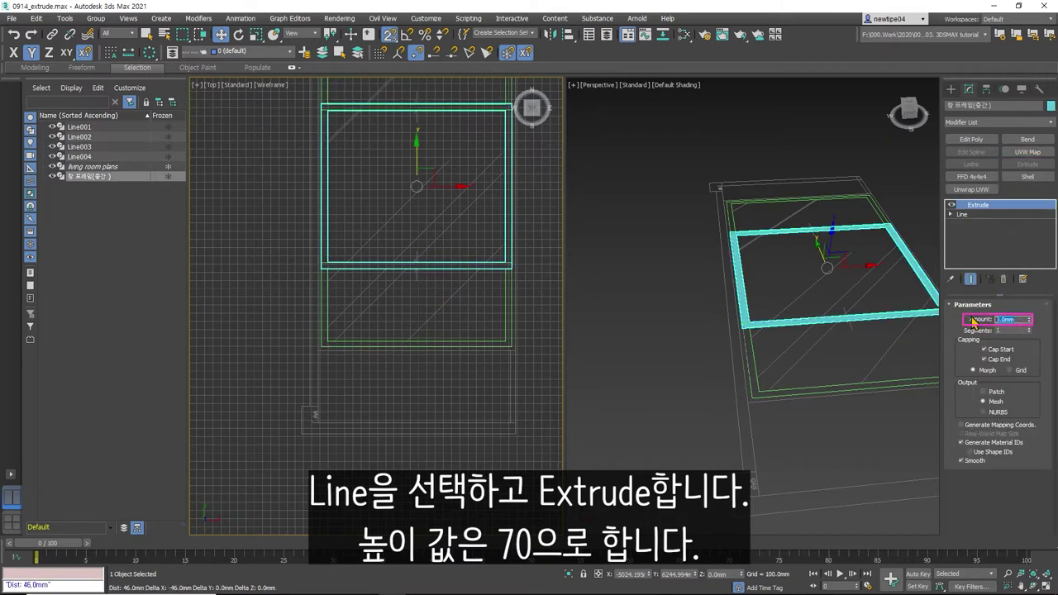
pyautogui.write('5')
pyautogui.press('Return')
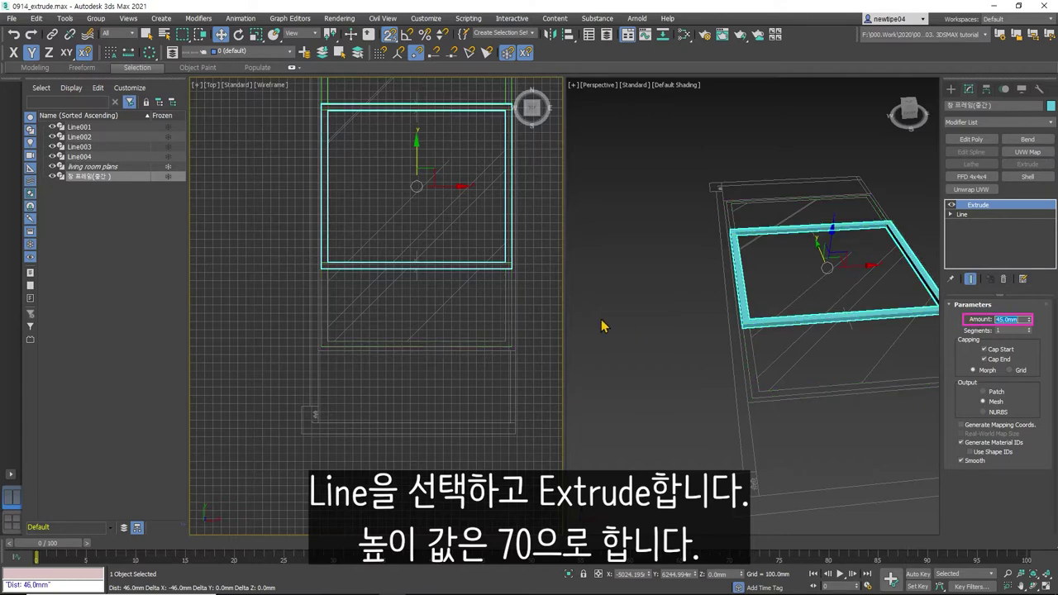
# - Extrude Line004 by 45mm too, then select both the Line003 and Line004 frames
pyautogui.click(513, 305)
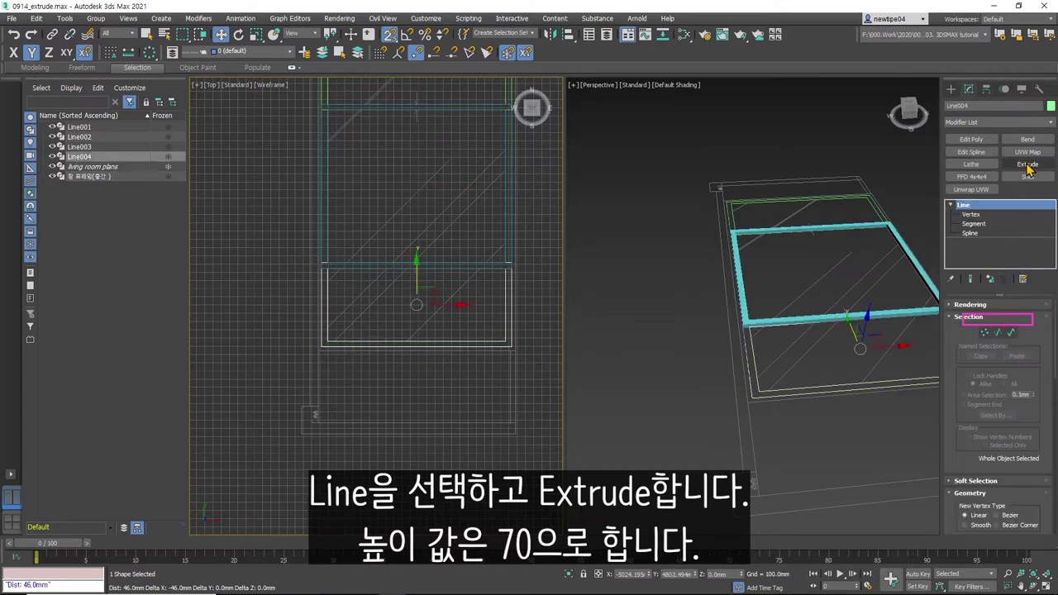
pyautogui.click(1027, 164)
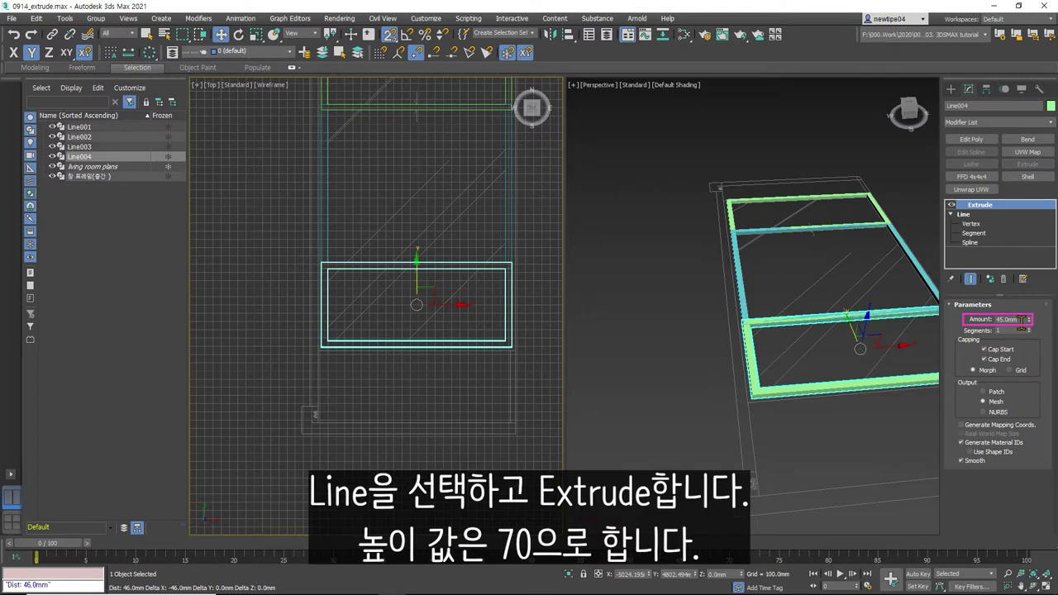
pyautogui.click(507, 208)
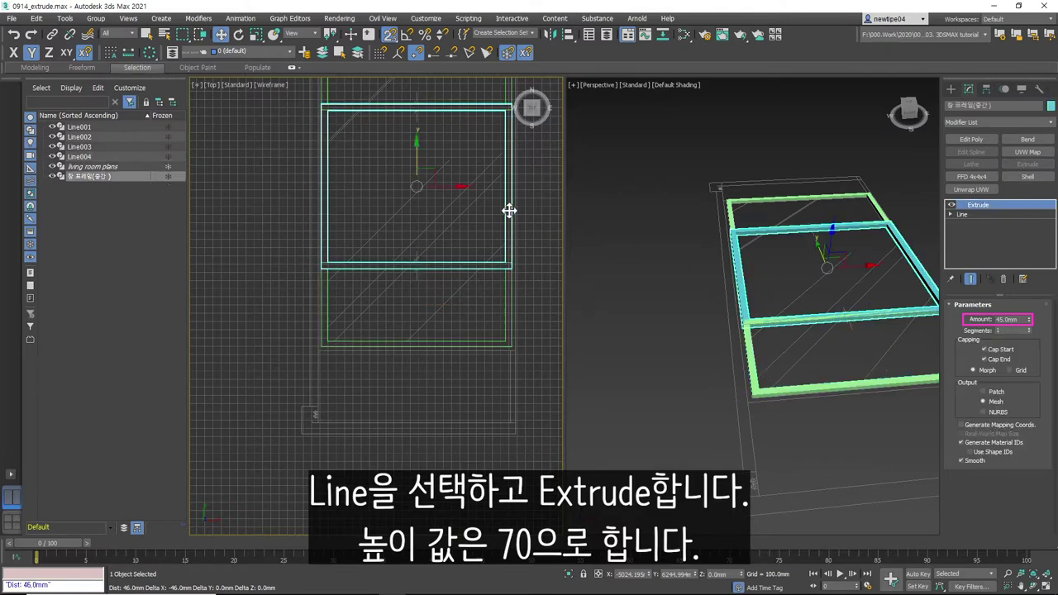
pyautogui.scroll(-3, 508, 208)
pyautogui.scroll(-2, 446, 248)
pyautogui.scroll(5, 420, 262)
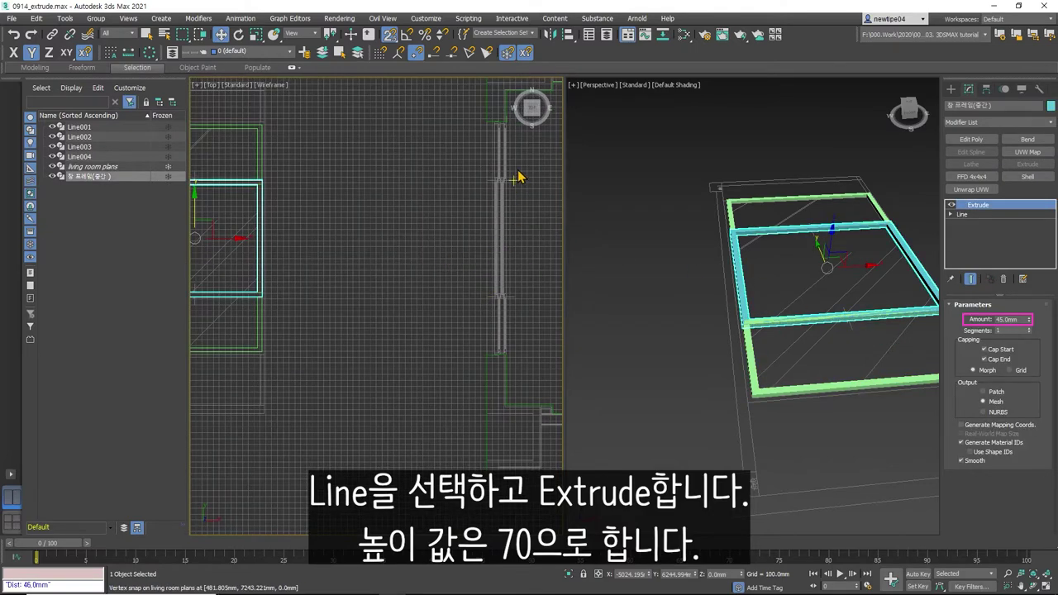
pyautogui.scroll(-3, 510, 177)
pyautogui.moveTo(510, 177)
pyautogui.mouseDown(button='middle')
pyautogui.moveTo(447, 225)
pyautogui.moveTo(467, 222)
pyautogui.mouseUp(button='middle')
pyautogui.click(422, 263)
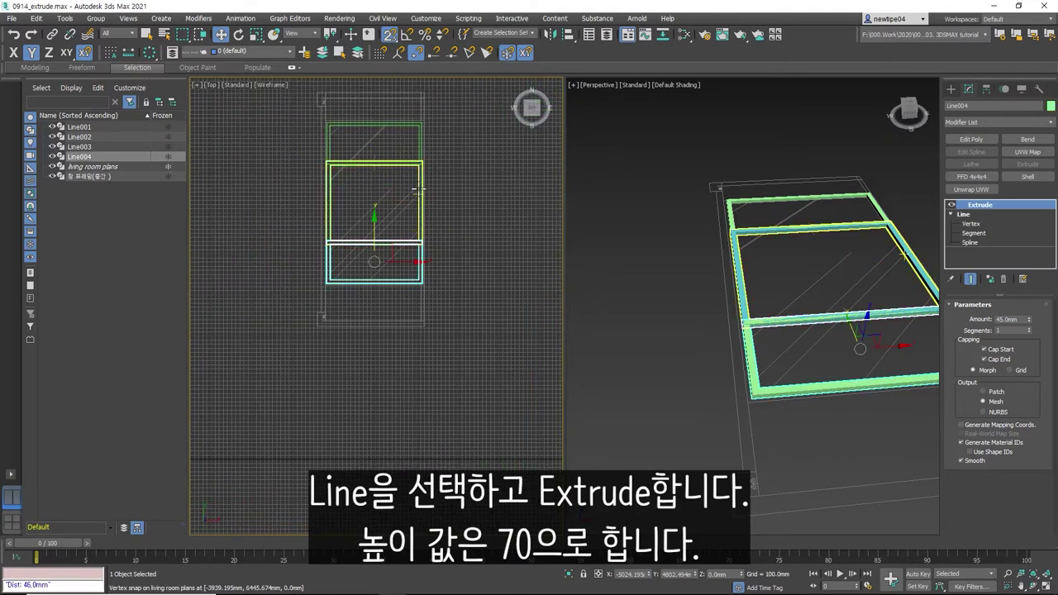
pyautogui.keyDown('ctrl'); pyautogui.click(423, 149); pyautogui.keyUp('ctrl')
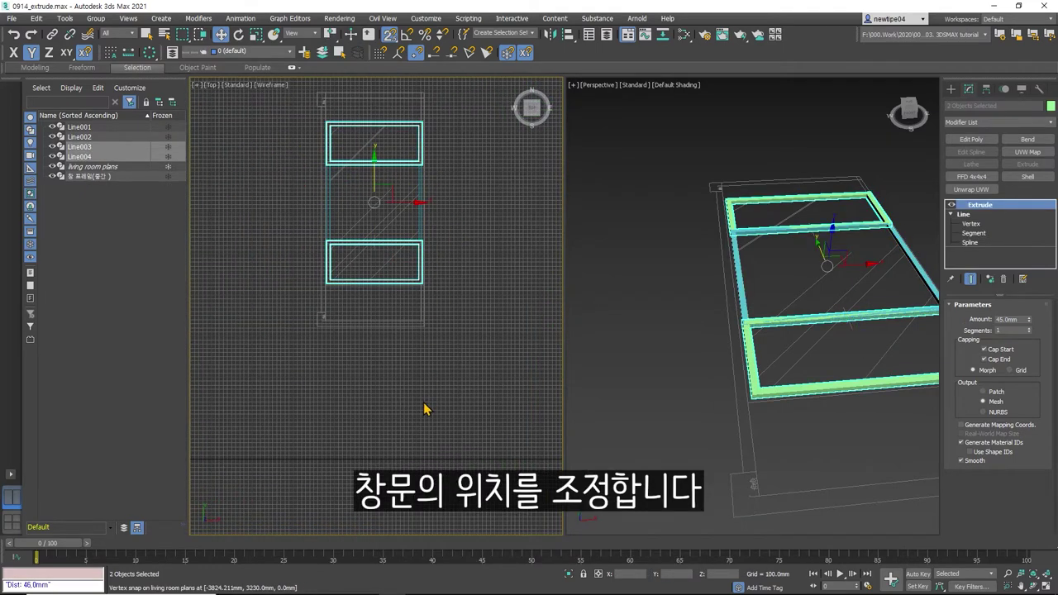
# - In the Left view, move the Line003 and Line004 frames up about 45mm
pyautogui.press('z')
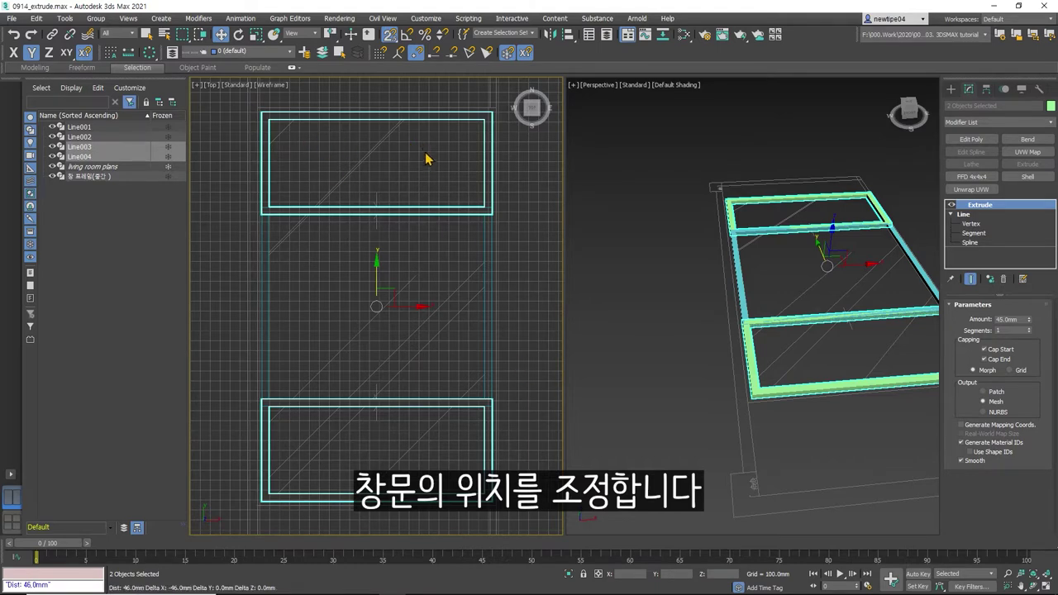
pyautogui.press('l')
pyautogui.press('z')
pyautogui.scroll(5, 439, 282)
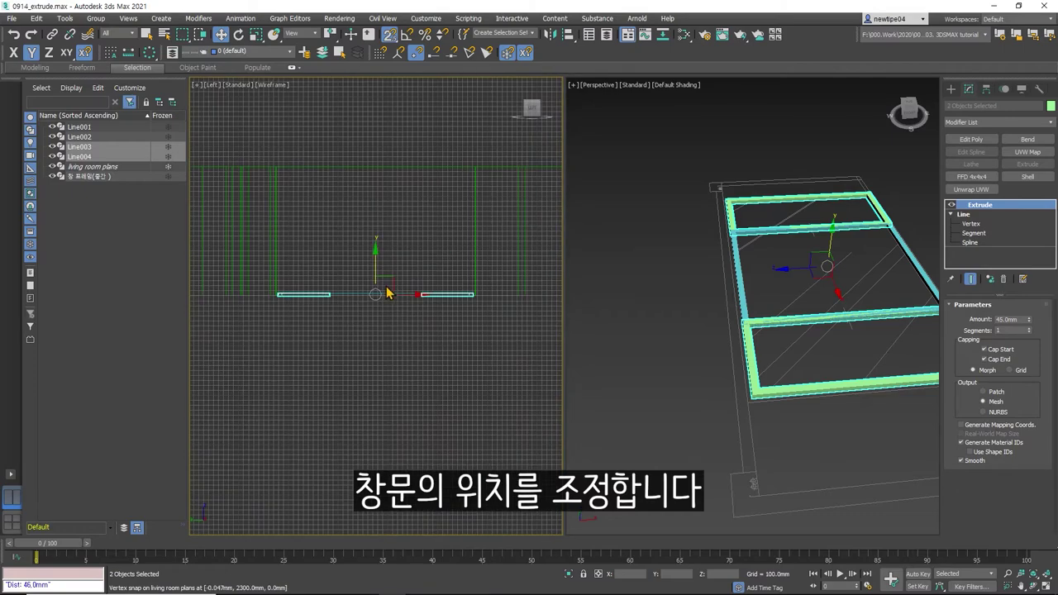
pyautogui.scroll(3, 429, 281)
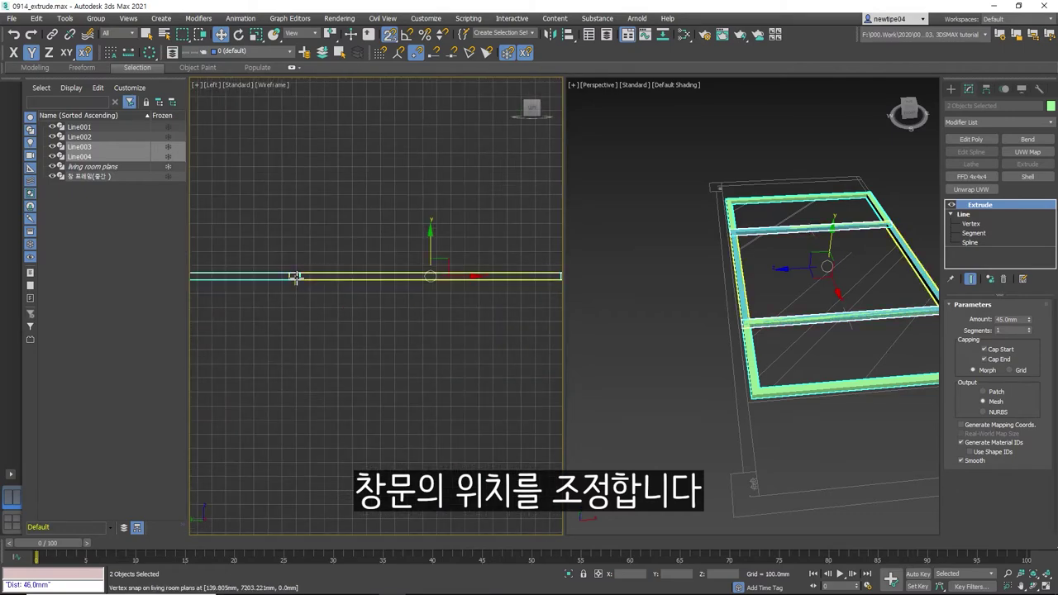
pyautogui.scroll(3, 287, 278)
pyautogui.moveTo(281, 279); pyautogui.dragTo(293, 258)
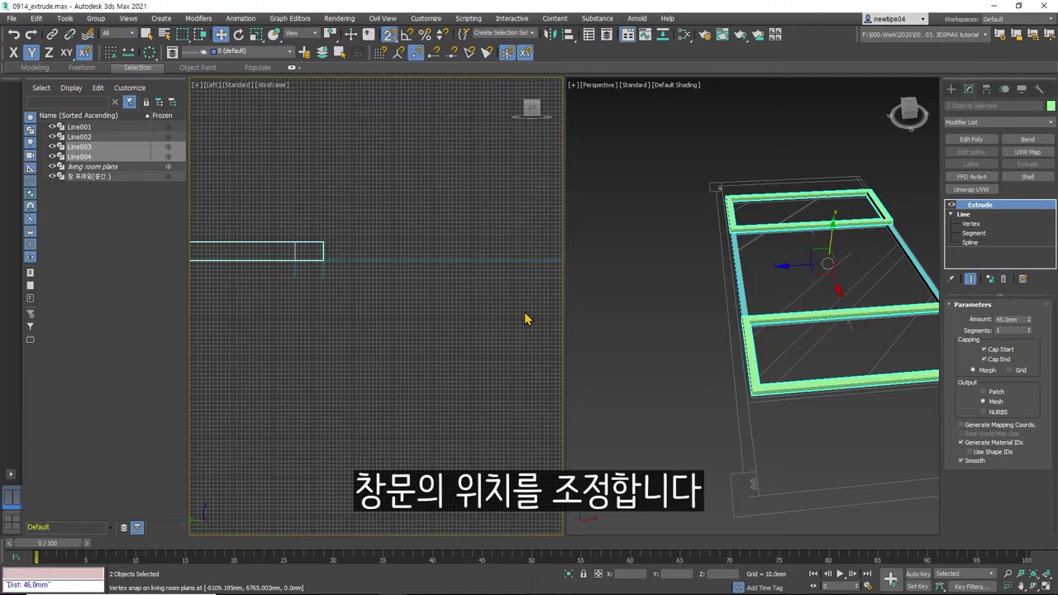
pyautogui.scroll(-2, 358, 309)
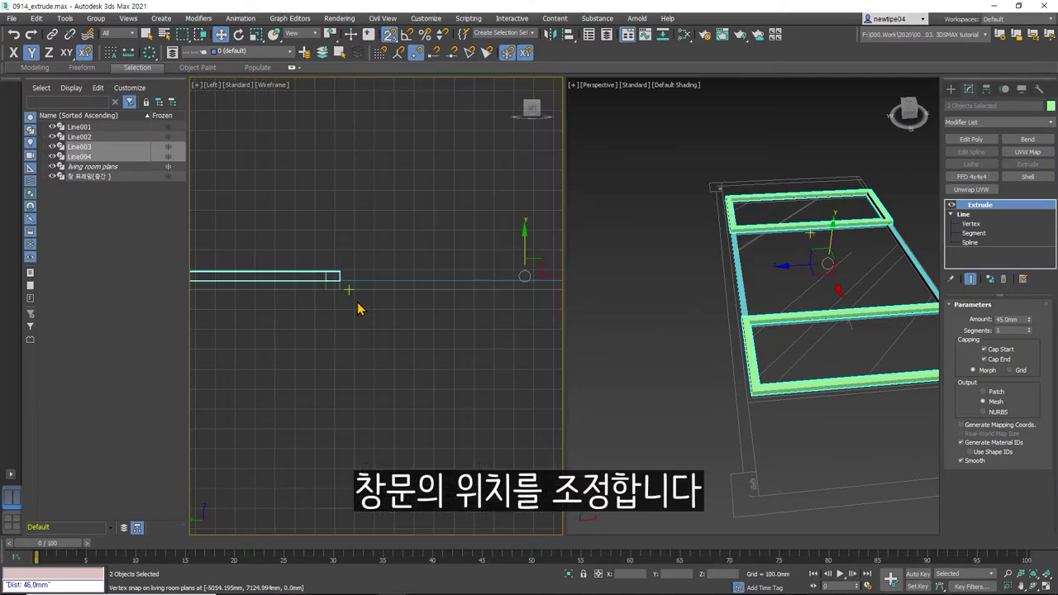
pyautogui.moveTo(359, 306); pyautogui.dragTo(434, 314, button='middle')
pyautogui.scroll(-2, 434, 314)
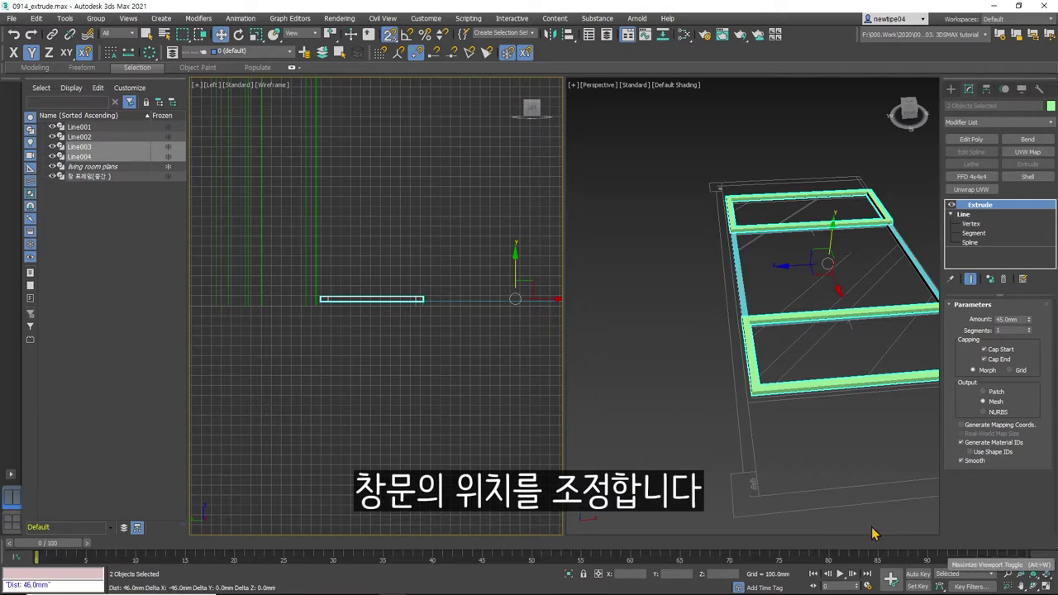
pyautogui.rightClick(395, 262)
pyautogui.click(382, 257)
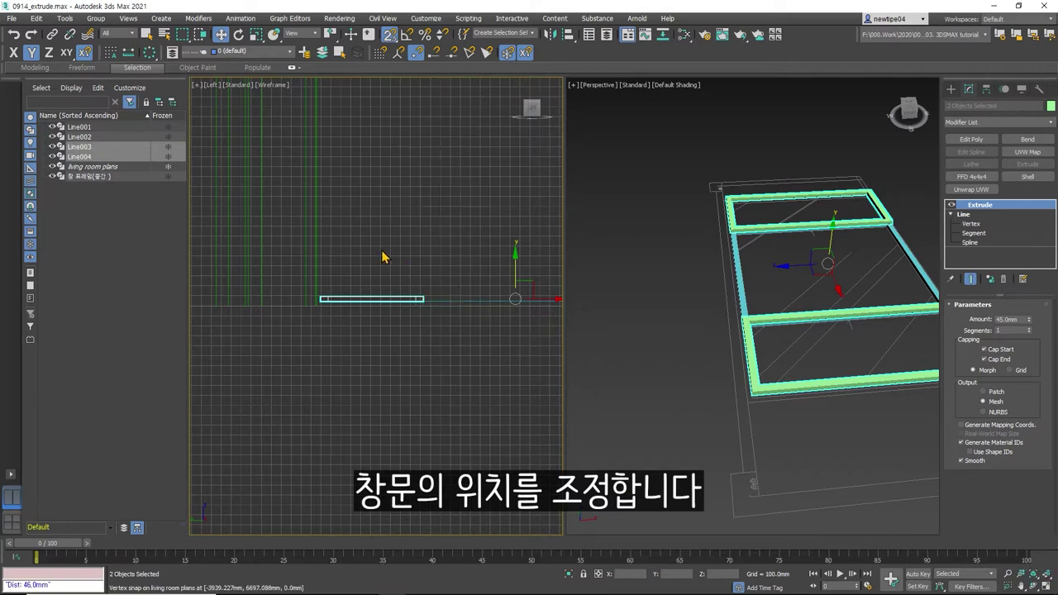
# - Draw an 885 × 2170 mm rectangle inside the top window frame and apply an Extrude modifier (45 mm)
pyautogui.press('t')
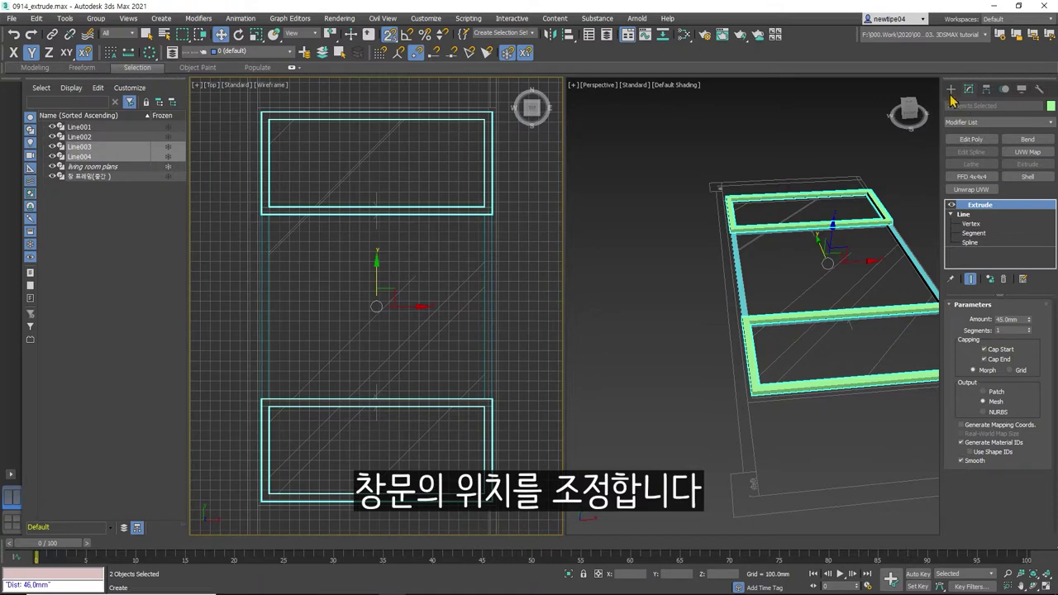
pyautogui.click(951, 89)
pyautogui.click(1016, 163)
pyautogui.moveTo(269, 120); pyautogui.dragTo(473, 201)
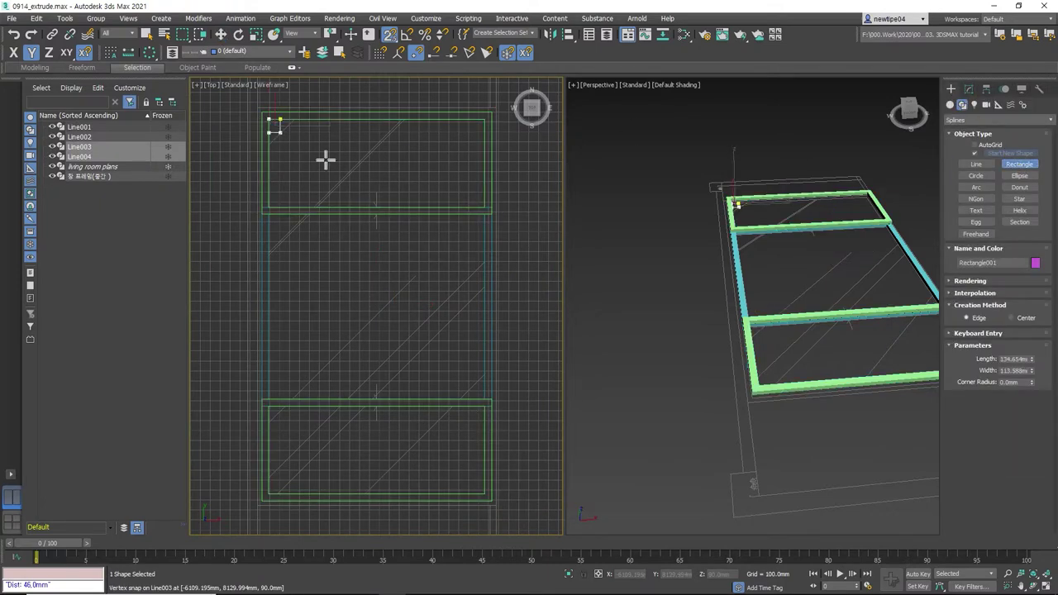
pyautogui.moveTo(268, 214); pyautogui.dragTo(481, 400)
pyautogui.rightClick(482, 400)
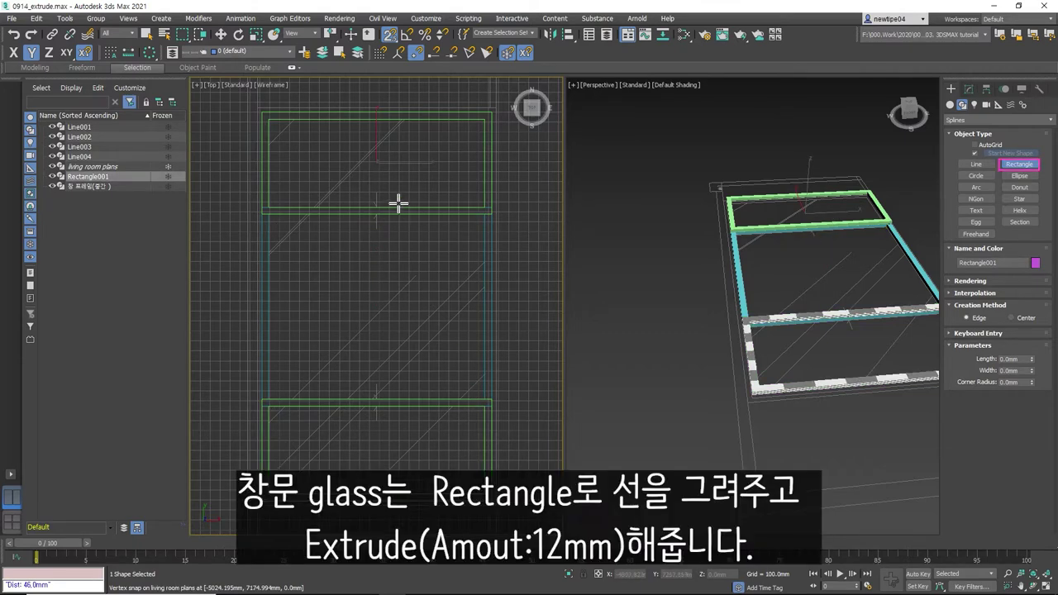
pyautogui.rightClick(397, 204)
pyautogui.click(969, 89)
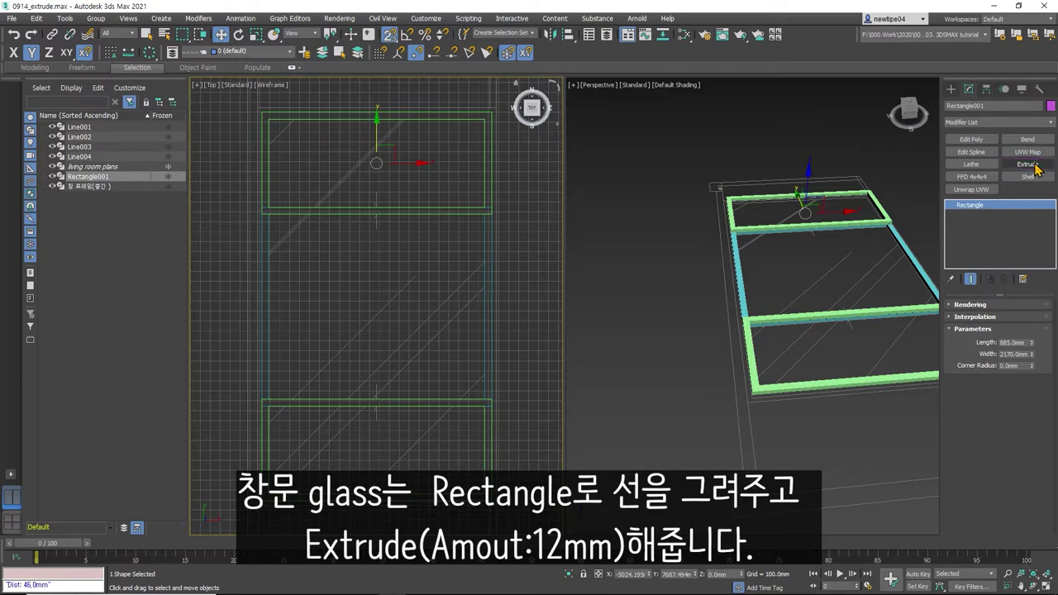
pyautogui.click(1026, 164)
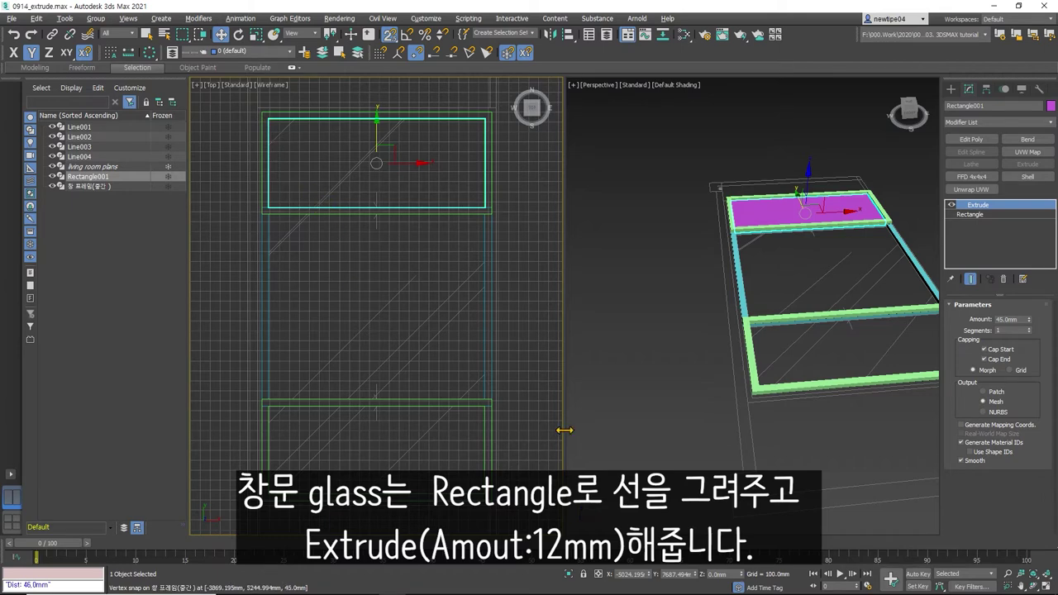
# - Zoom in on the window in the Top view and start a Measure Distance across the opening
pyautogui.scroll(-3, 727, 395)
pyautogui.scroll(-2, 686, 400)
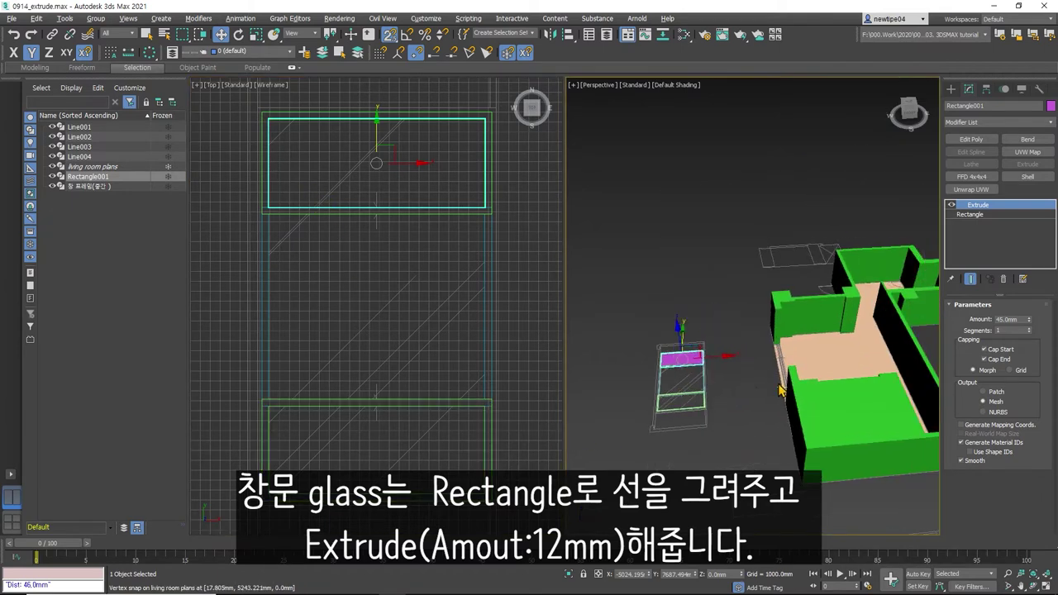
pyautogui.scroll(3, 760, 378)
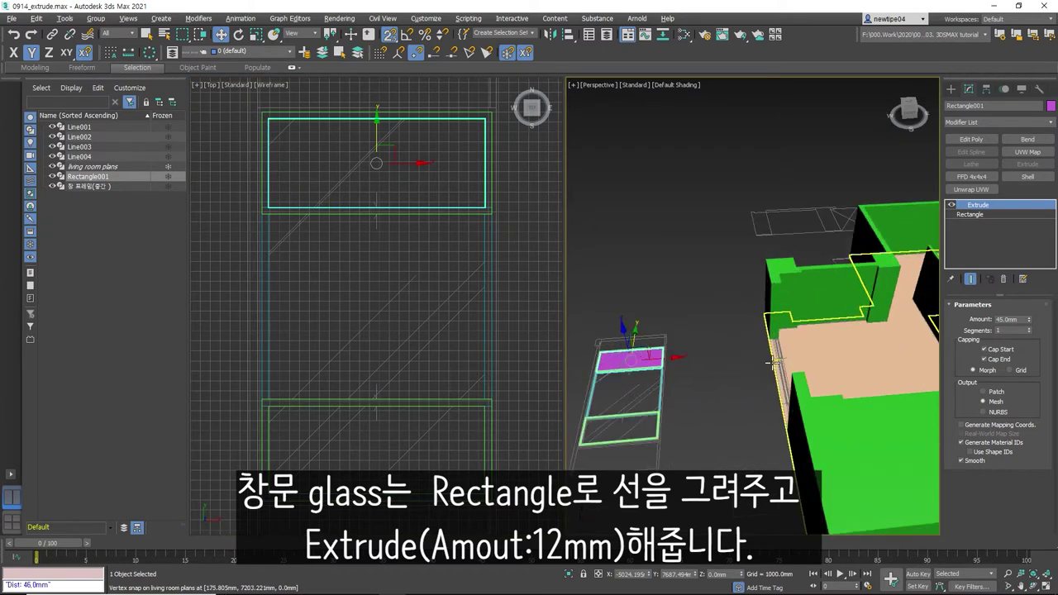
pyautogui.scroll(2, 248, 290)
pyautogui.scroll(-4, 420, 302)
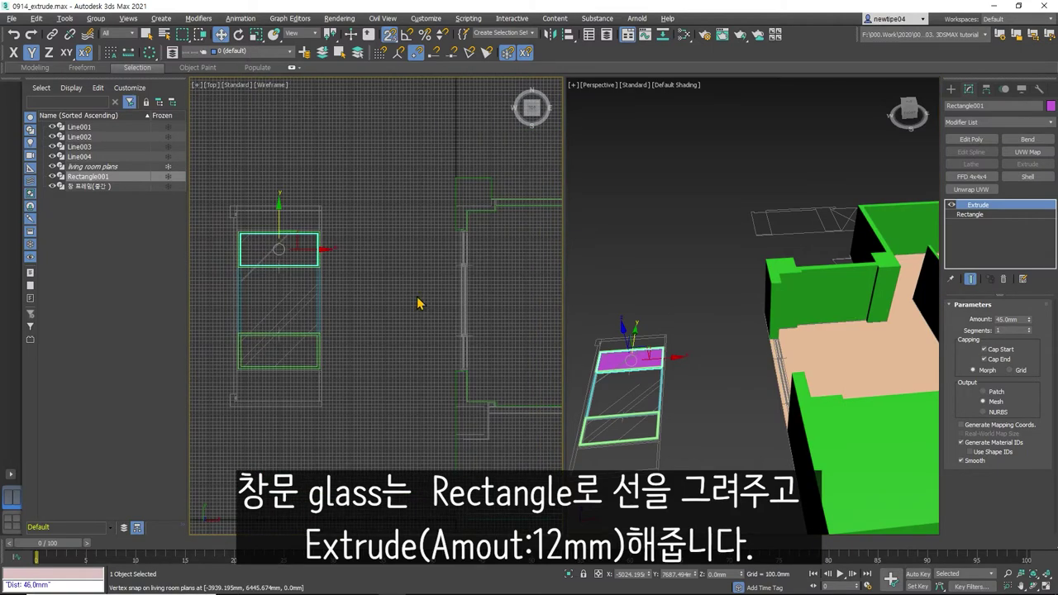
pyautogui.scroll(5, 467, 270)
pyautogui.scroll(1, 466, 252)
pyautogui.scroll(1, 479, 256)
pyautogui.scroll(1, 482, 248)
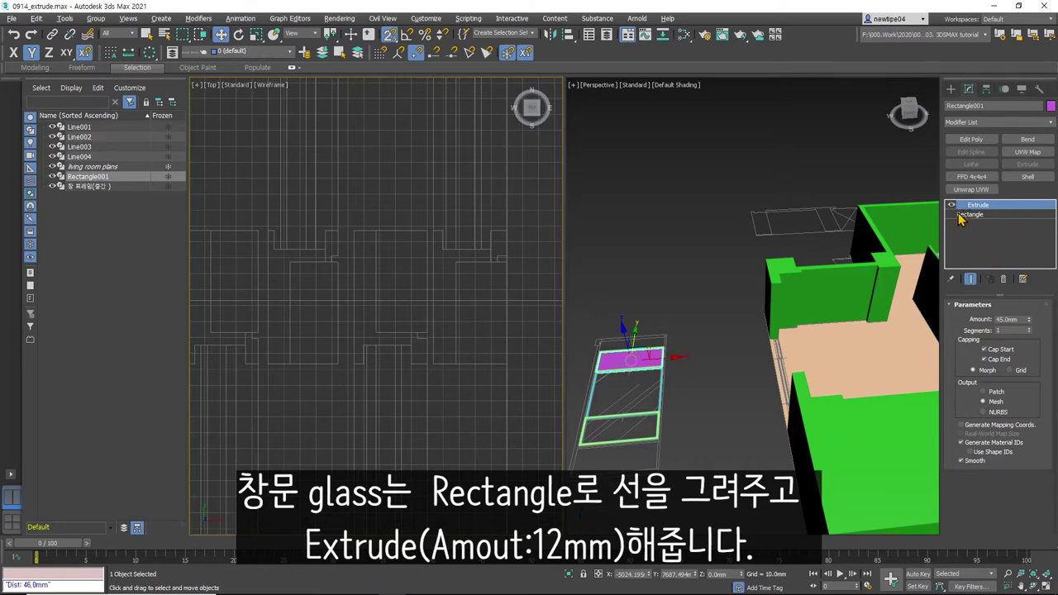
pyautogui.click(128, 55)
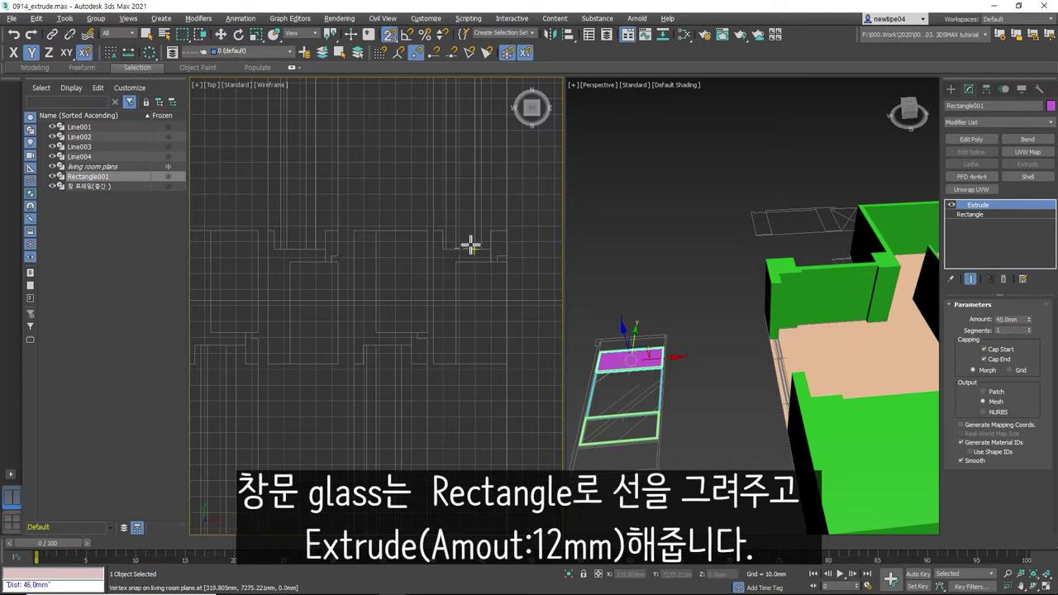
pyautogui.scroll(-2, 439, 274)
pyautogui.scroll(-2, 380, 302)
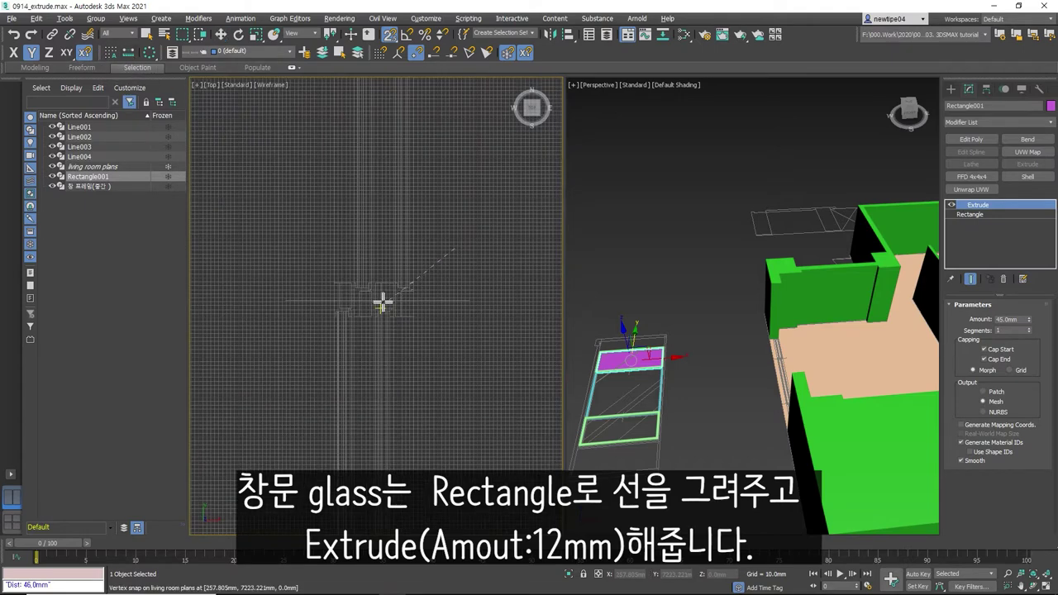
pyautogui.scroll(-2, 388, 298)
pyautogui.click(407, 287)
pyautogui.scroll(3, 396, 285)
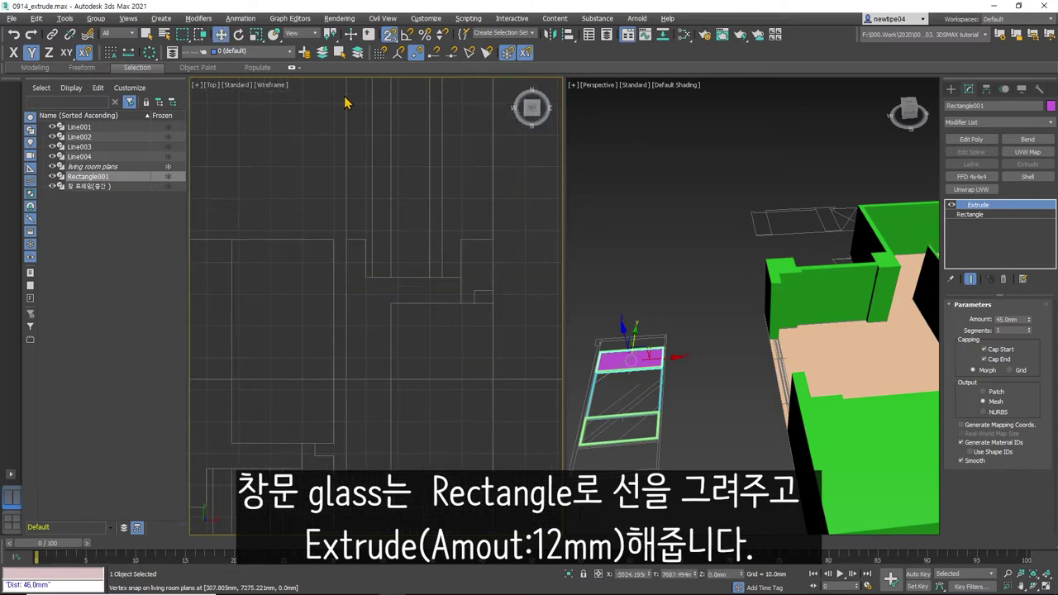
# - Measure the 12 mm gap in the window frame with the tape measure
pyautogui.press('Escape')
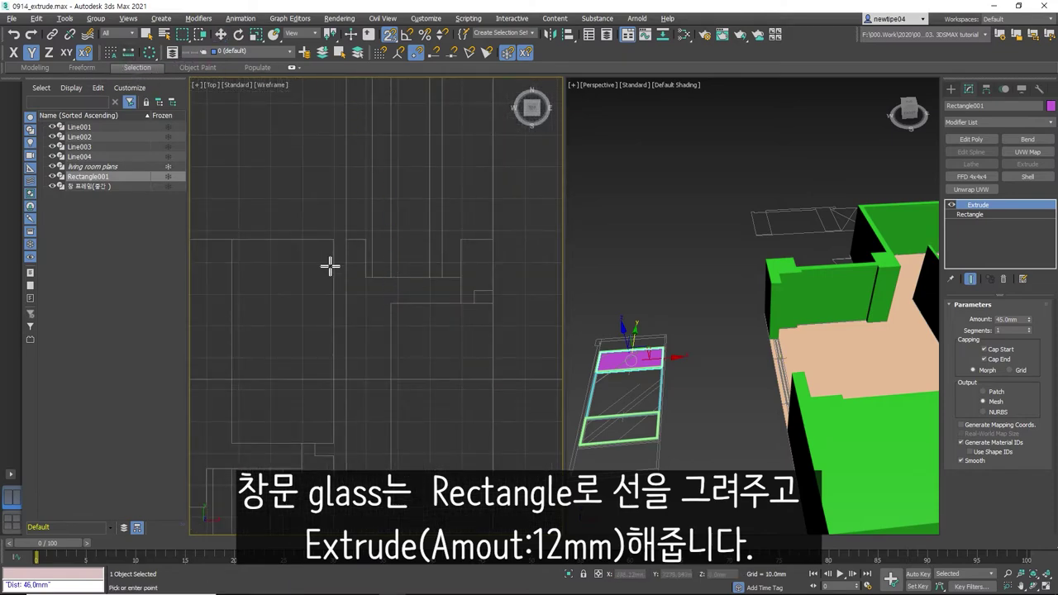
pyautogui.click(391, 272)
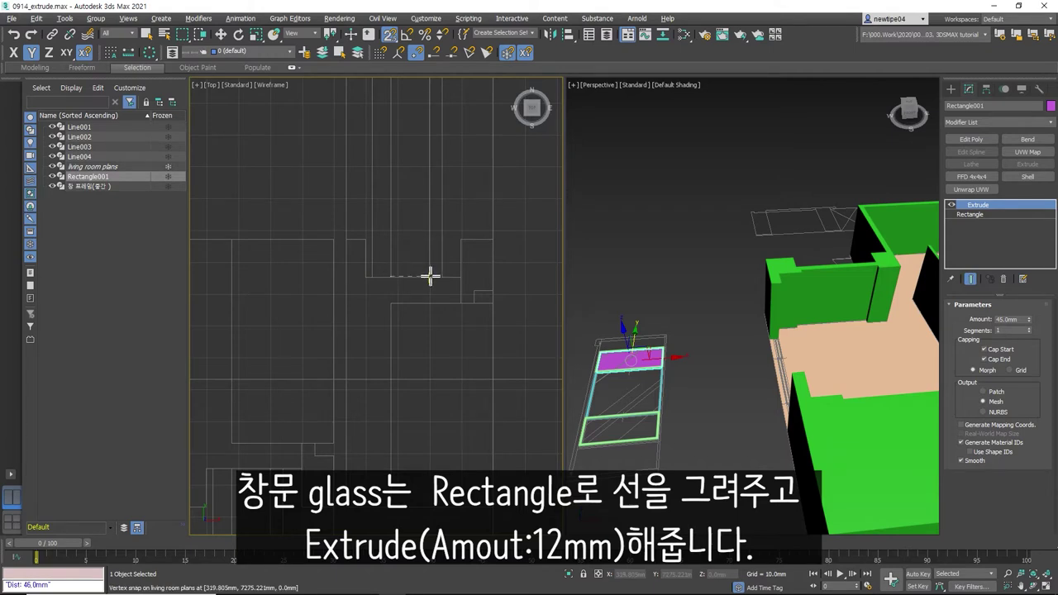
pyautogui.click(430, 276)
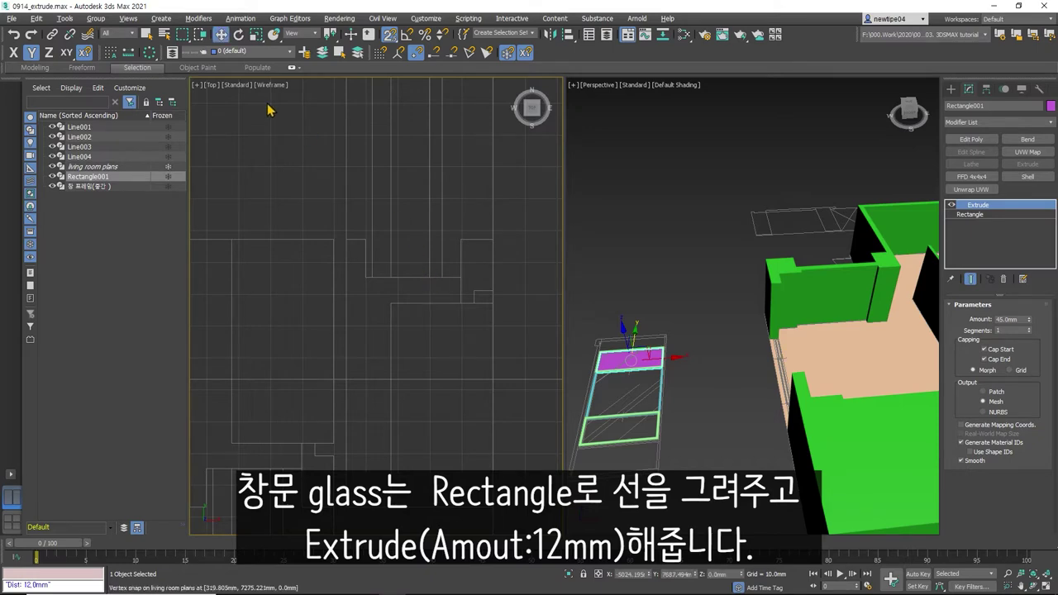
pyautogui.scroll(-4, 317, 192)
pyautogui.scroll(-5, 317, 191)
pyautogui.scroll(5, 484, 218)
pyautogui.scroll(3, 425, 217)
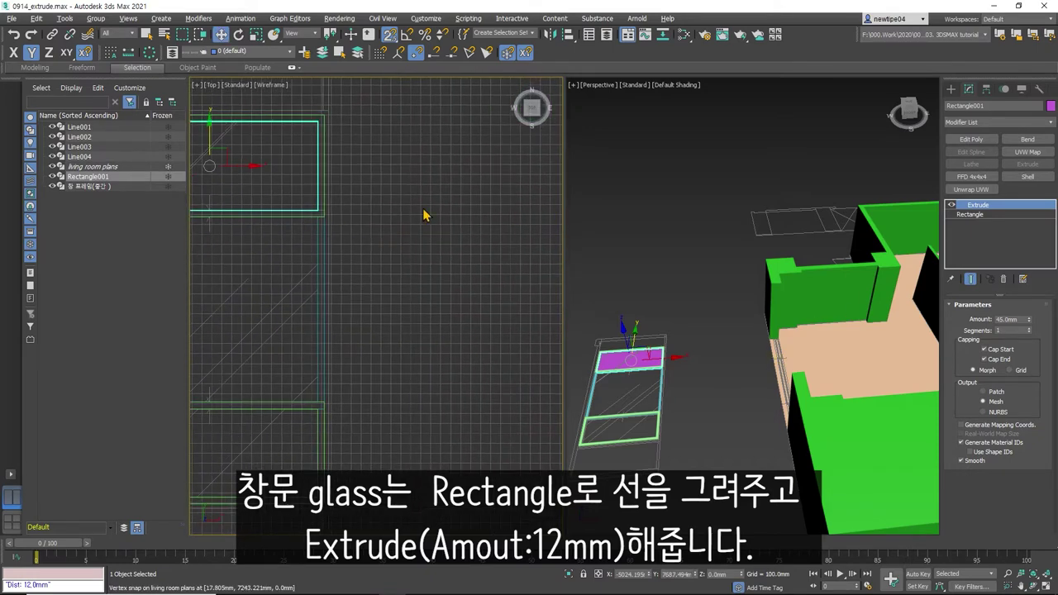
# - Change Rectangle001's Extrude Amount from 45 mm to 12 mm
pyautogui.moveTo(425, 217); pyautogui.dragTo(551, 212, button='middle')
pyautogui.moveTo(1024, 319); pyautogui.dragTo(975, 322)
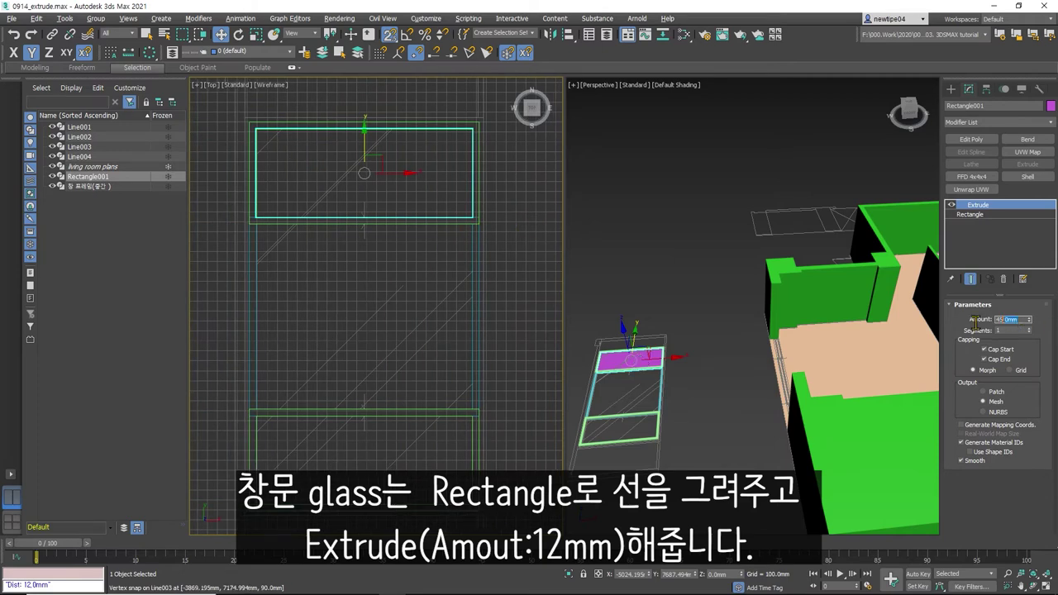
pyautogui.click(626, 356)
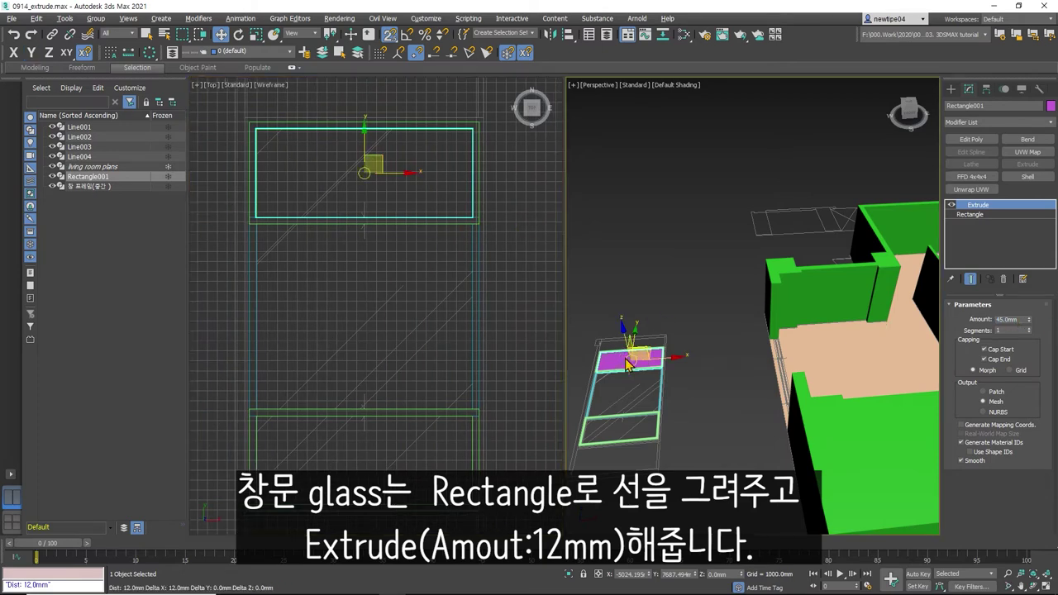
pyautogui.moveTo(621, 334); pyautogui.dragTo(622, 329)
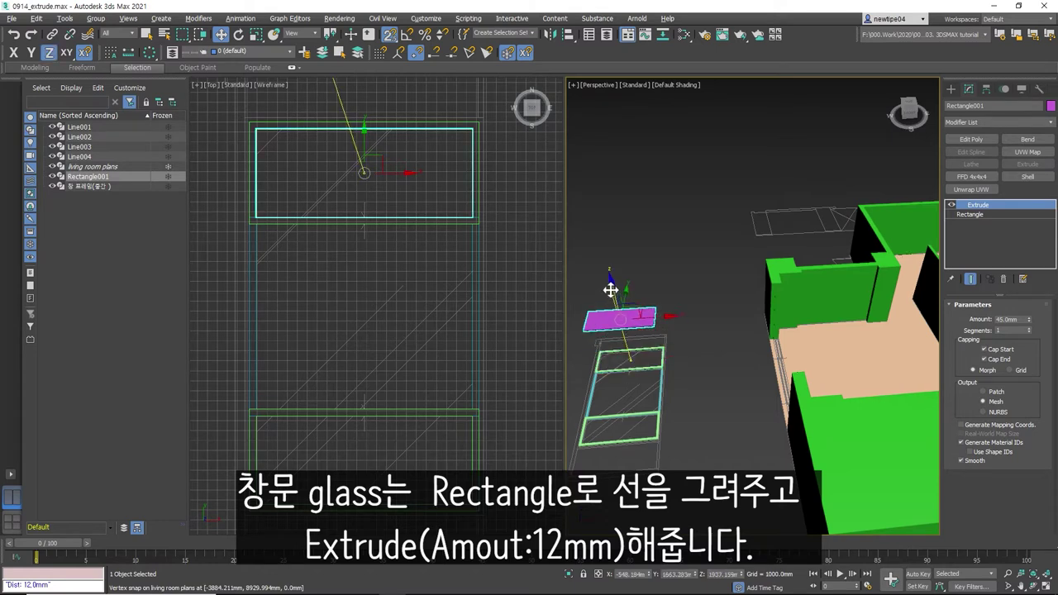
pyautogui.doubleClick(1012, 319)
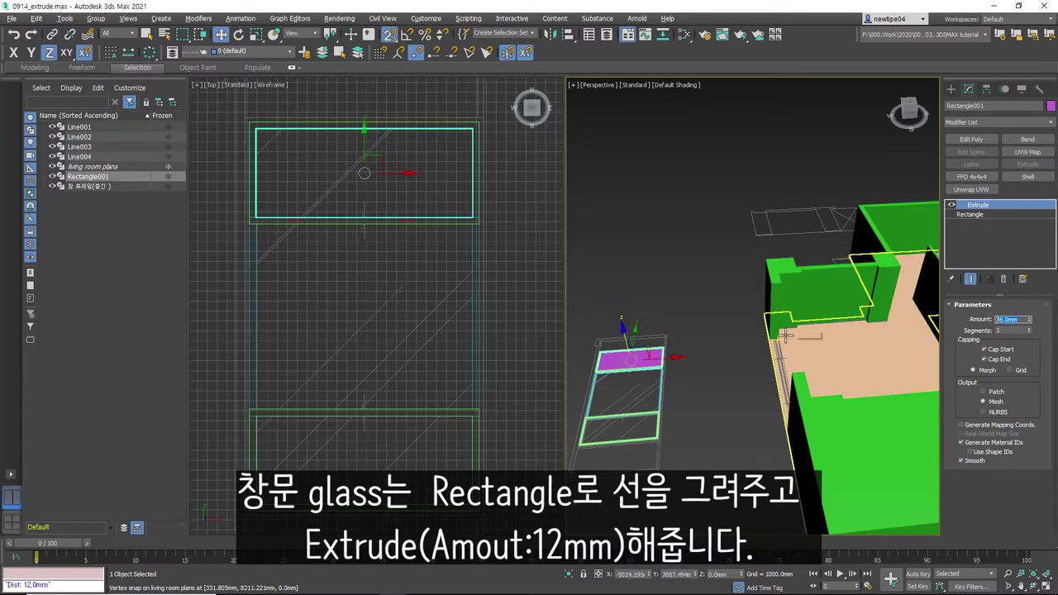
pyautogui.write('12')
pyautogui.press('Return')
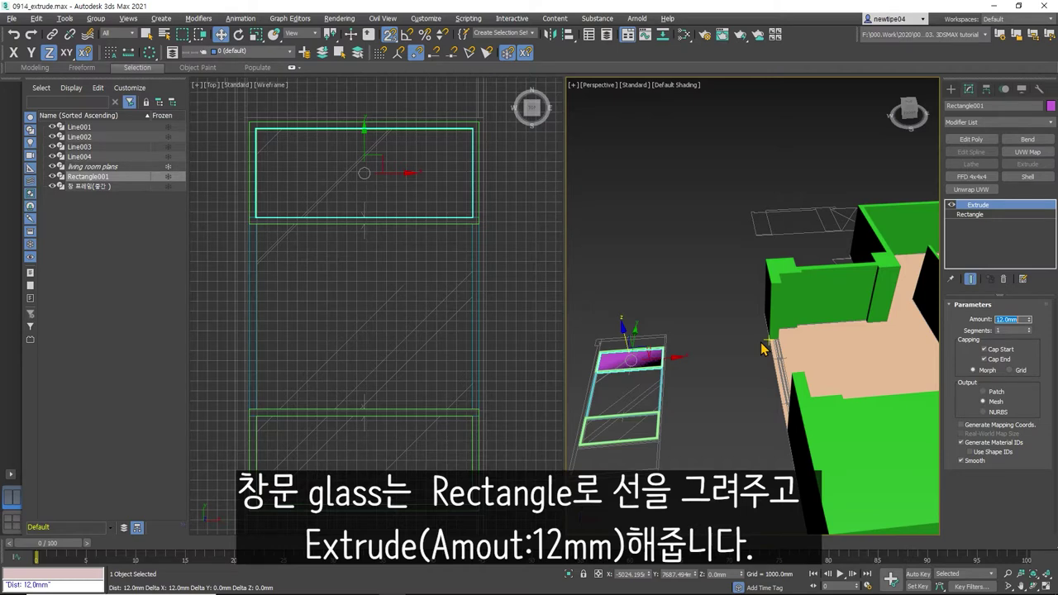
pyautogui.scroll(-2, 441, 229)
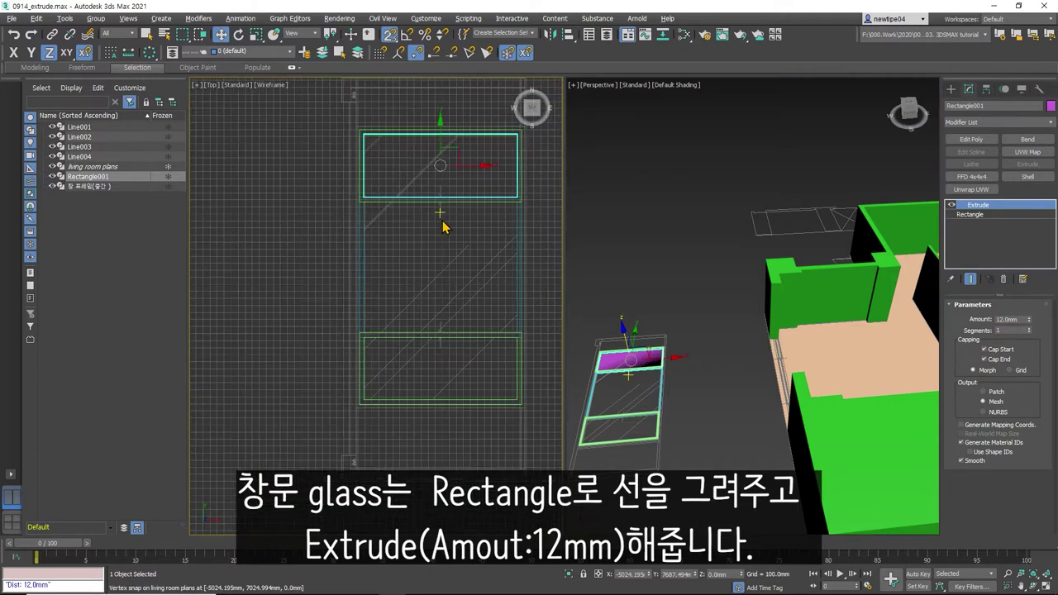
# - Shift-drag an instanced copy, Rectangle002, down into the lower window opening
pyautogui.moveTo(440, 166)
pyautogui.keyDown('shift'); pyautogui.mouseDown()
pyautogui.moveTo(371, 357)
pyautogui.moveTo(350, 368)
pyautogui.mouseUp(); pyautogui.keyUp('shift')
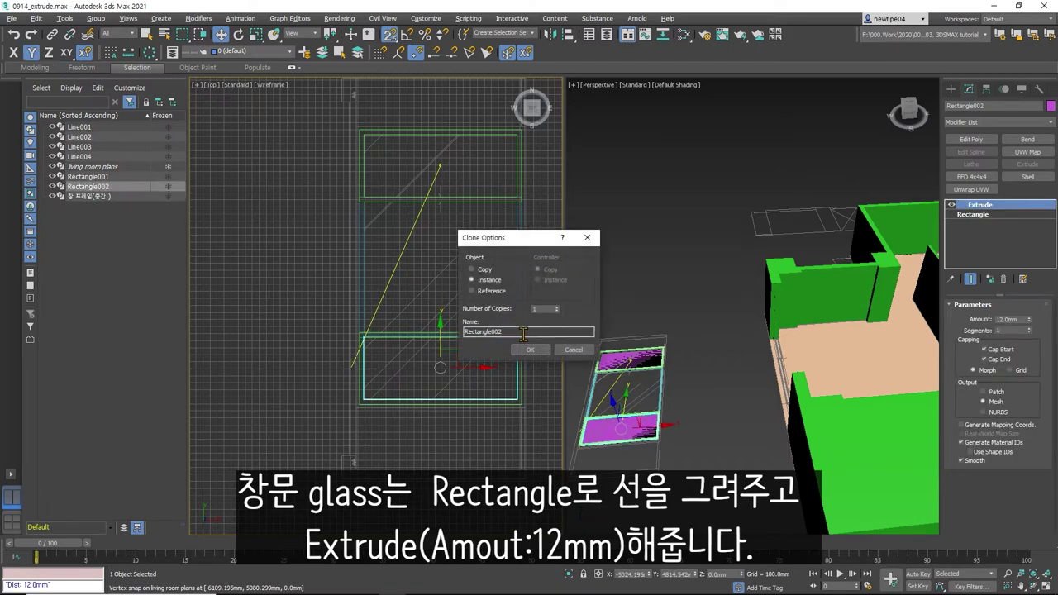
pyautogui.click(533, 350)
pyautogui.scroll(3, 383, 353)
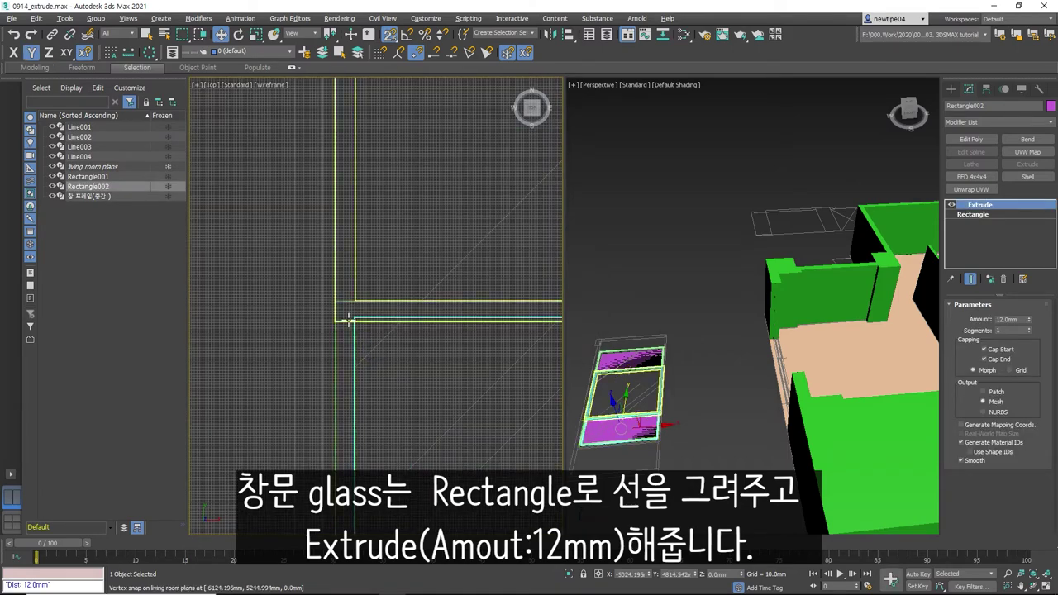
pyautogui.scroll(2, 368, 329)
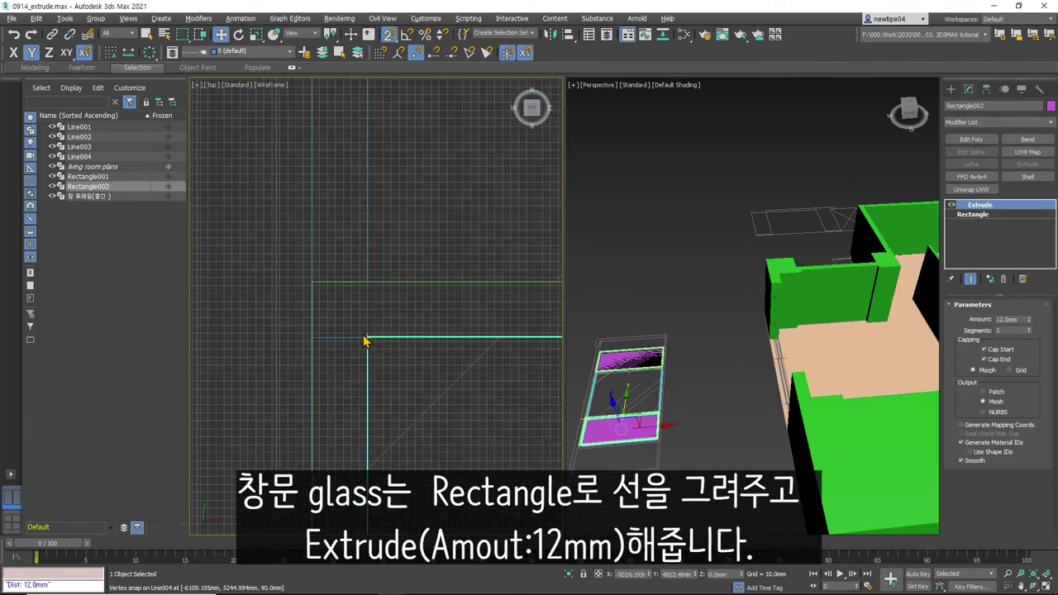
pyautogui.scroll(-3, 366, 339)
pyautogui.moveTo(376, 310)
pyautogui.mouseDown(button='middle')
pyautogui.moveTo(390, 325)
pyautogui.moveTo(350, 365)
pyautogui.mouseUp(button='middle')
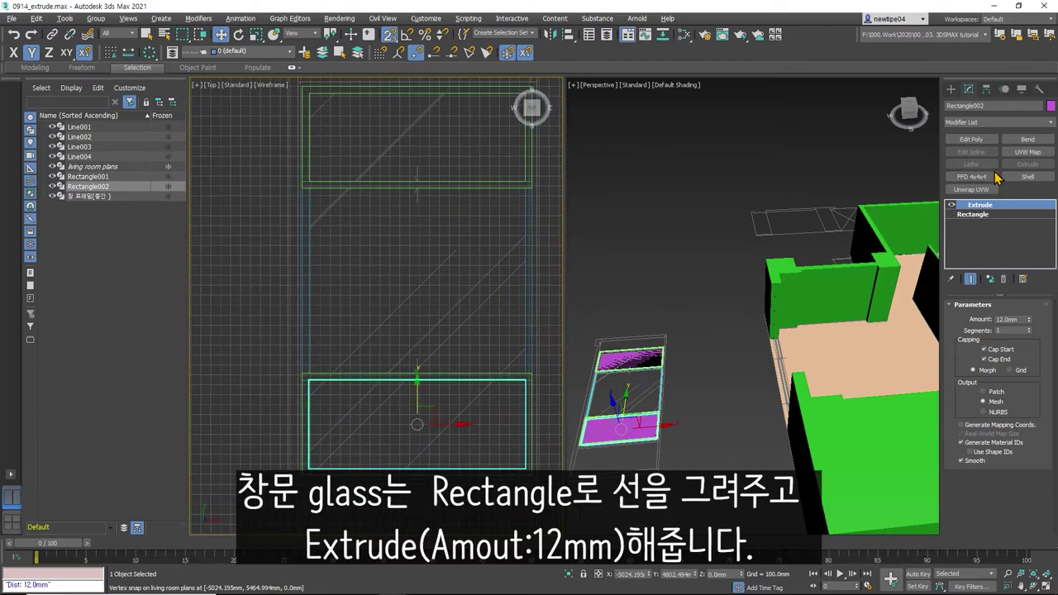
# - Select both glass panes and check them in a maximized Perspective view
pyautogui.keyDown('ctrl'); pyautogui.click(624, 358); pyautogui.keyUp('ctrl')
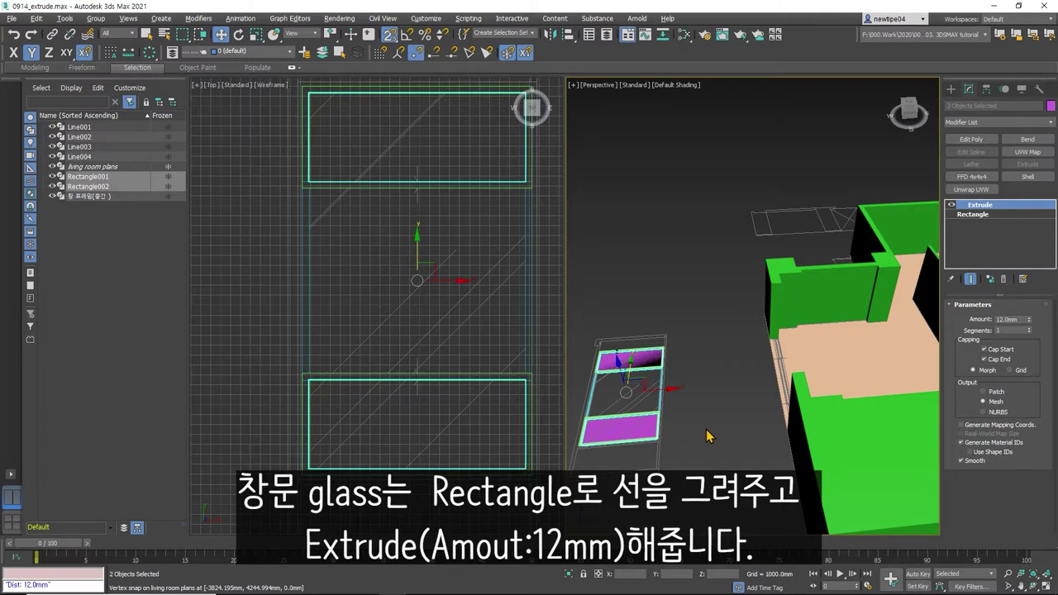
pyautogui.hotkey('alt', 'w')
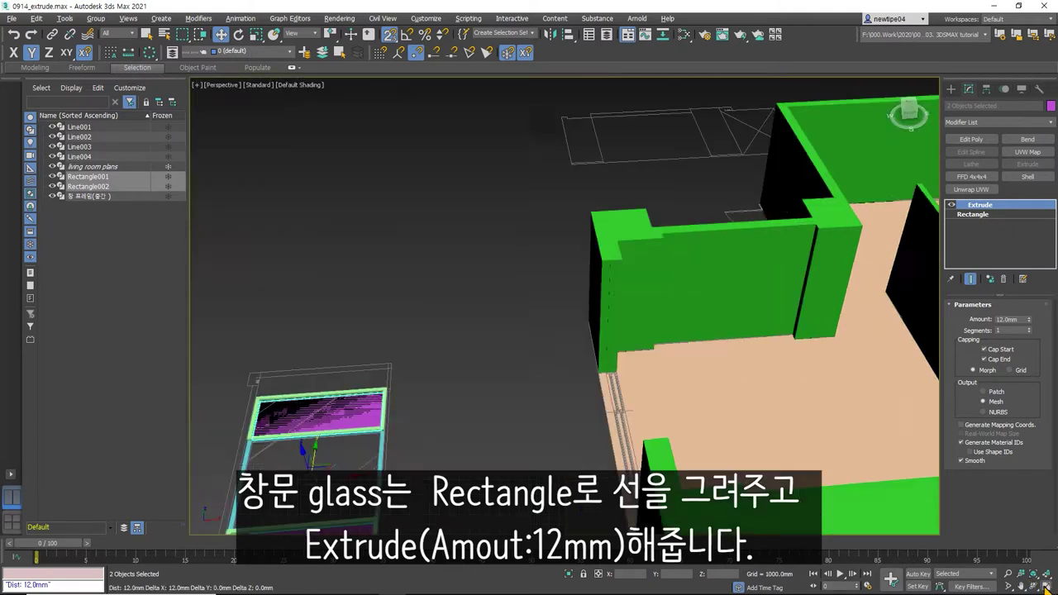
pyautogui.hotkey('alt', 'w')
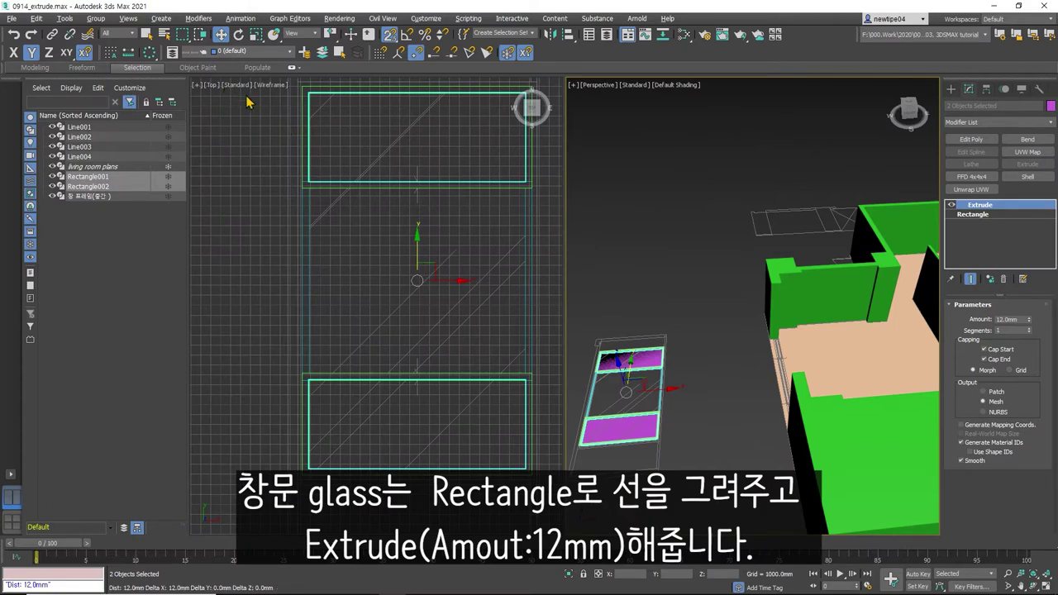
# - Switch the left viewport to the Front view
pyautogui.click(213, 85)
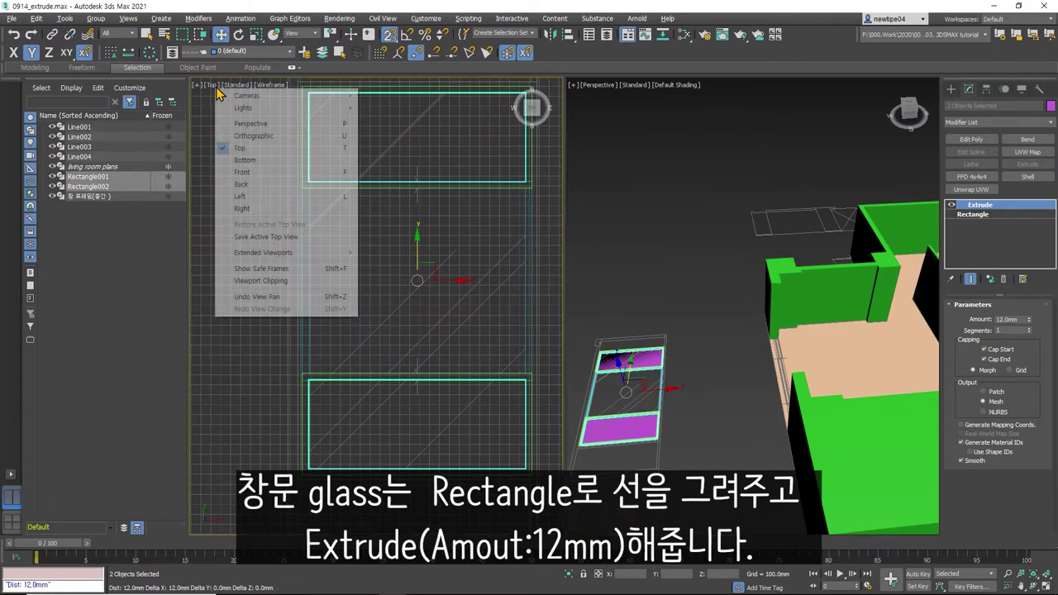
pyautogui.click(272, 173)
pyautogui.scroll(-3, 326, 226)
pyautogui.scroll(2, 324, 281)
pyautogui.scroll(5, 323, 281)
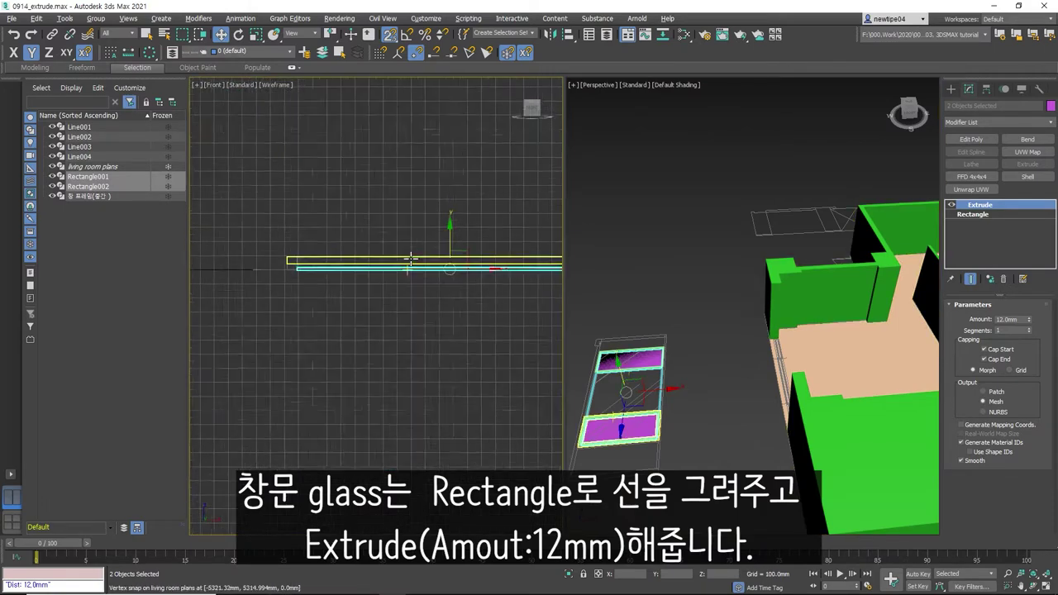
pyautogui.scroll(3, 405, 260)
pyautogui.scroll(-2, 480, 236)
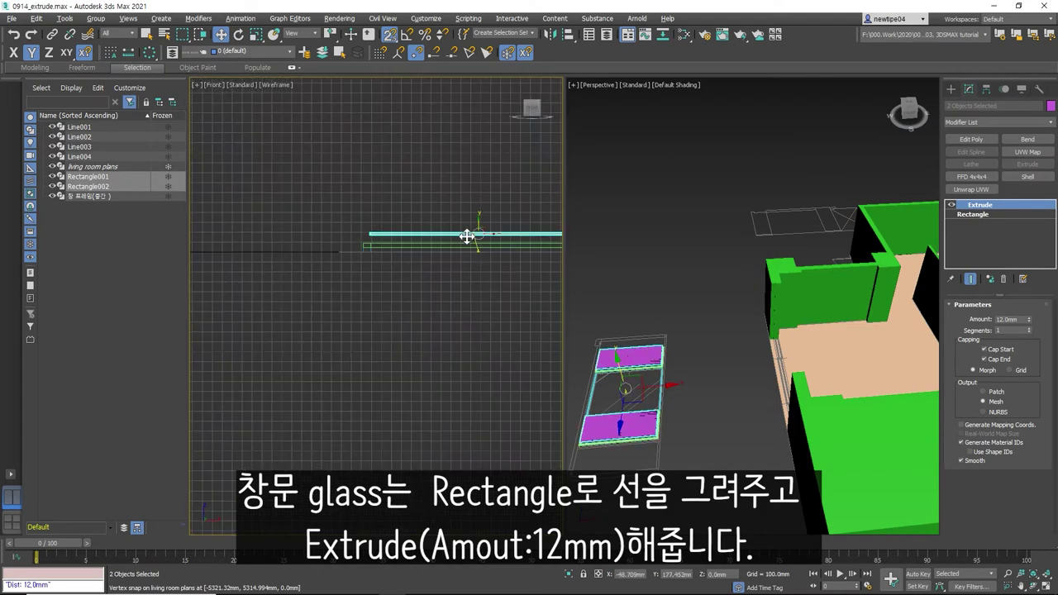
pyautogui.scroll(2, 364, 243)
pyautogui.scroll(2, 361, 243)
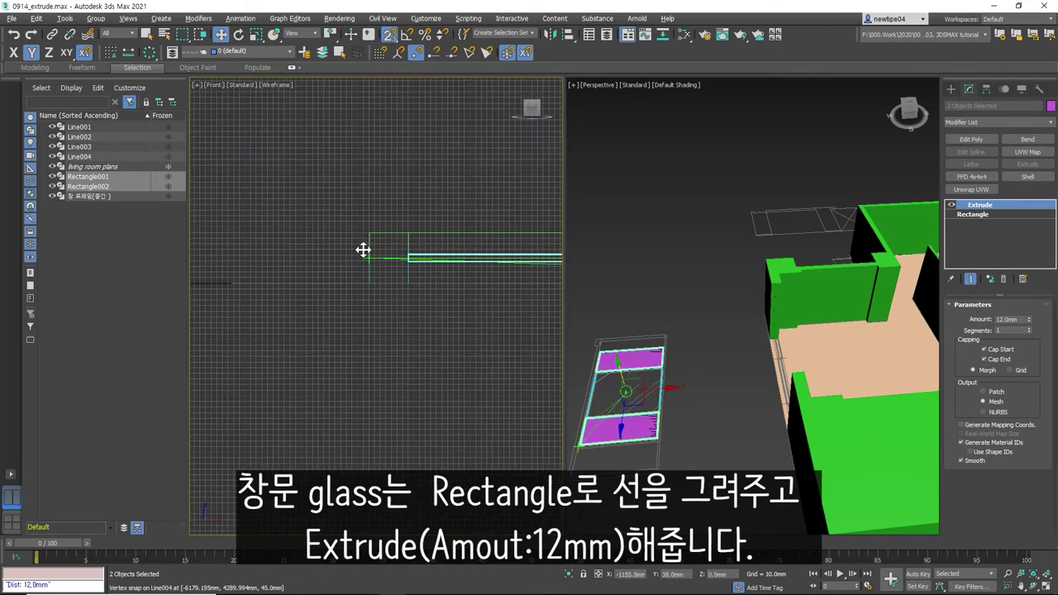
# - Snap-move both glass panes up to the frame's mid-depth, then select the middle window frame
pyautogui.moveTo(375, 244); pyautogui.dragTo(374, 232)
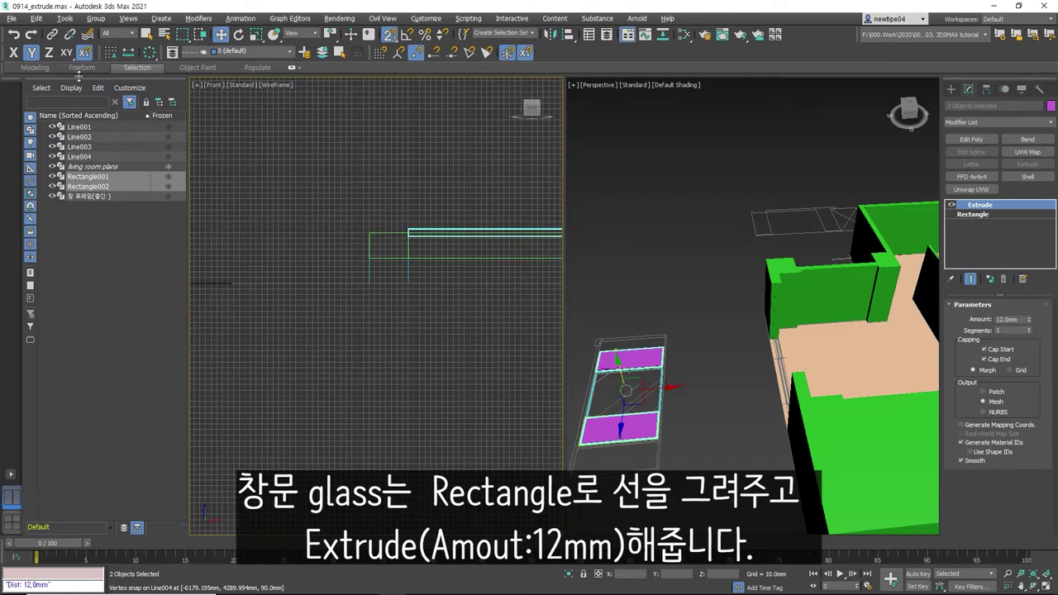
pyautogui.click(452, 52)
pyautogui.scroll(-2, 366, 232)
pyautogui.scroll(-1, 307, 222)
pyautogui.scroll(-1, 307, 221)
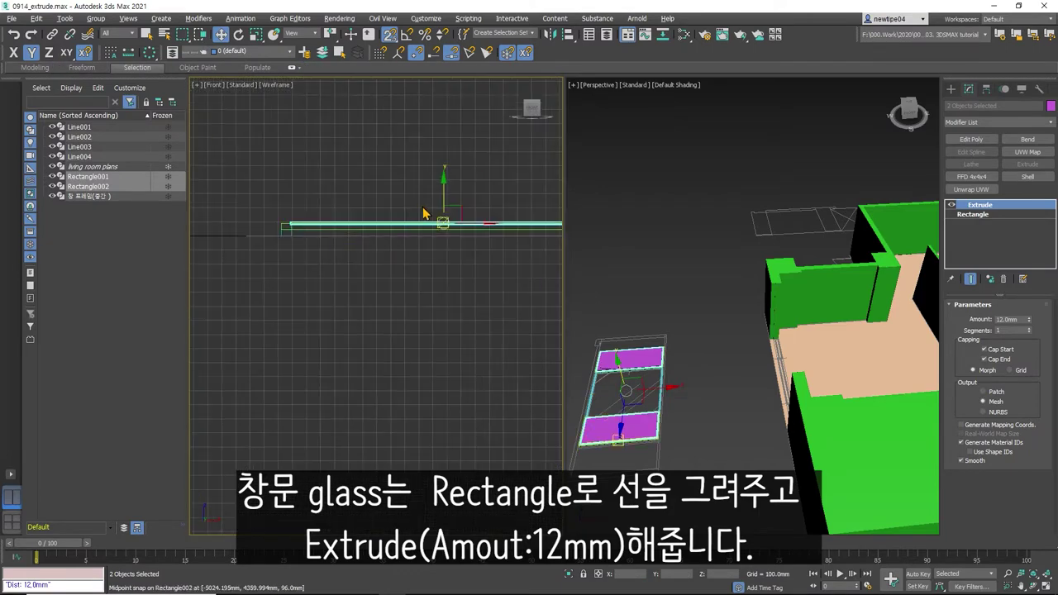
pyautogui.scroll(5, 277, 228)
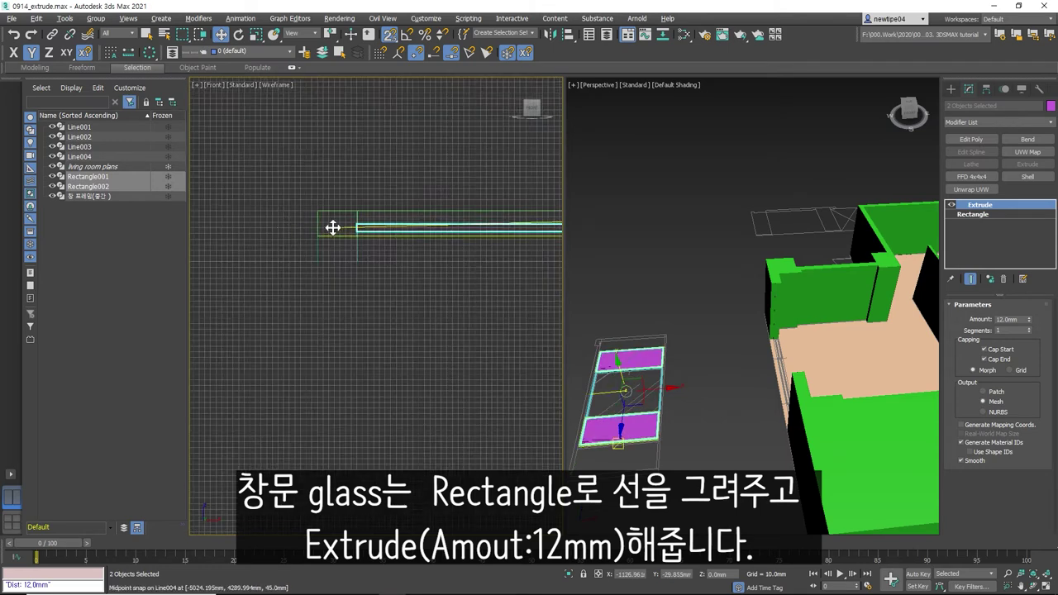
pyautogui.moveTo(290, 228); pyautogui.dragTo(321, 227)
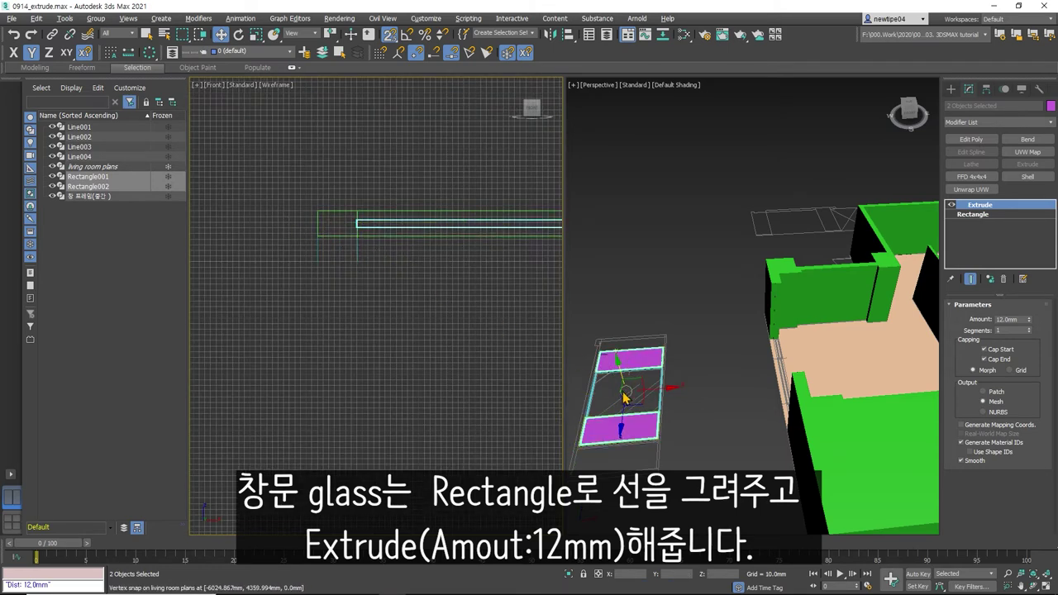
pyautogui.click(592, 386)
pyautogui.click(597, 389)
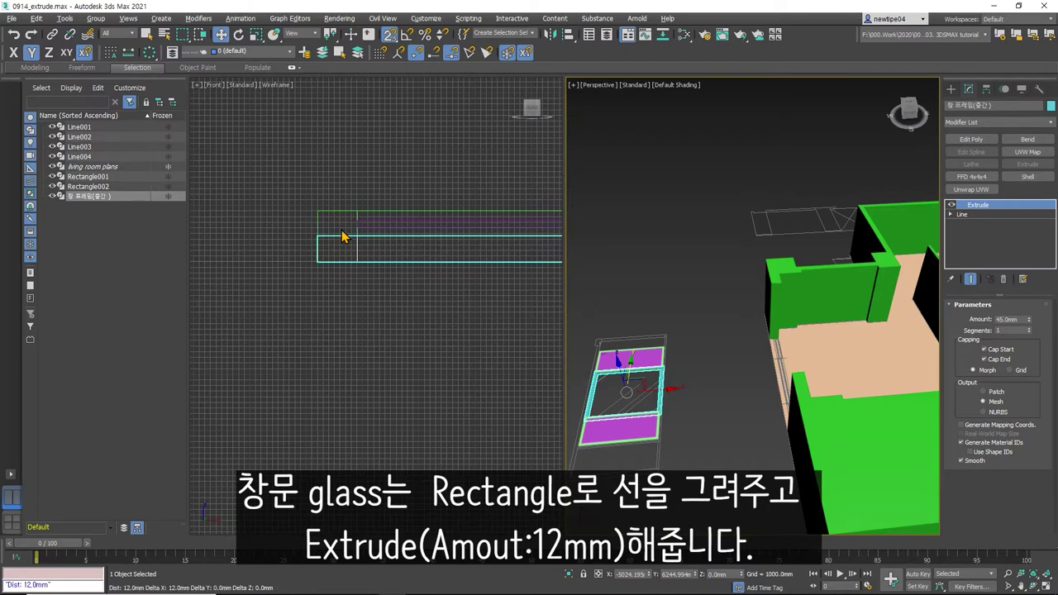
# - In the Top view, draw Rectangle003 over the middle window frame opening
pyautogui.press('t')
pyautogui.press('z')
pyautogui.click(951, 89)
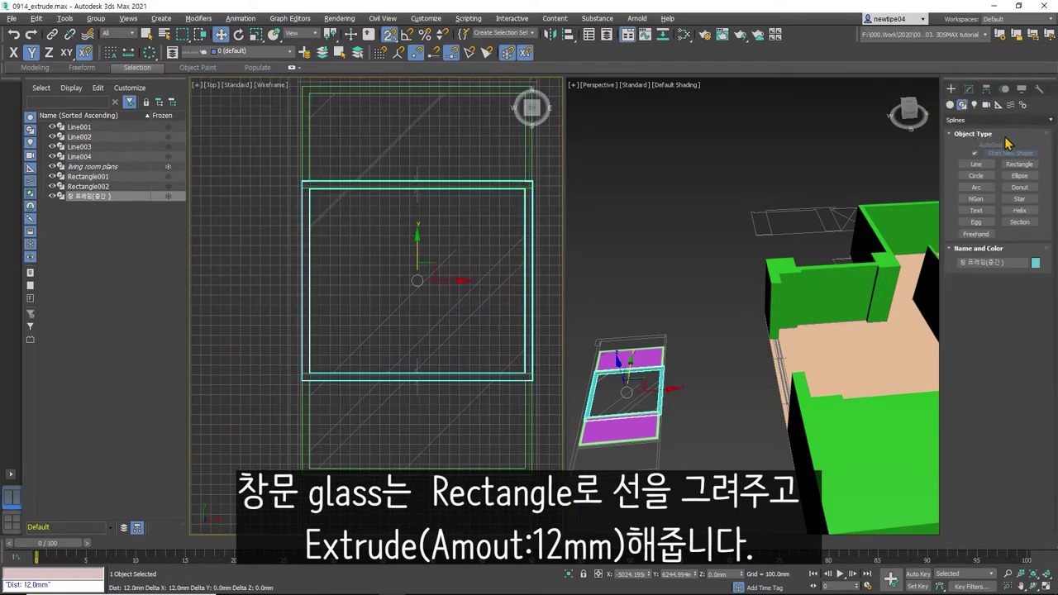
pyautogui.click(1020, 164)
pyautogui.moveTo(313, 190); pyautogui.dragTo(525, 377)
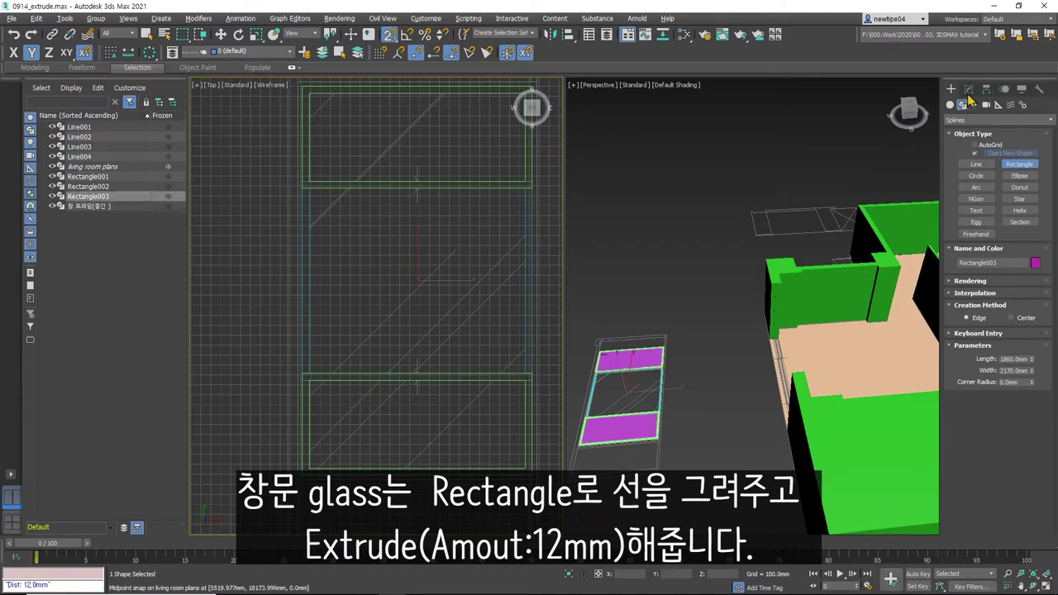
# - Extrude Rectangle003 to a depth of 12 mm
pyautogui.click(969, 88)
pyautogui.click(1028, 163)
pyautogui.doubleClick(1014, 319)
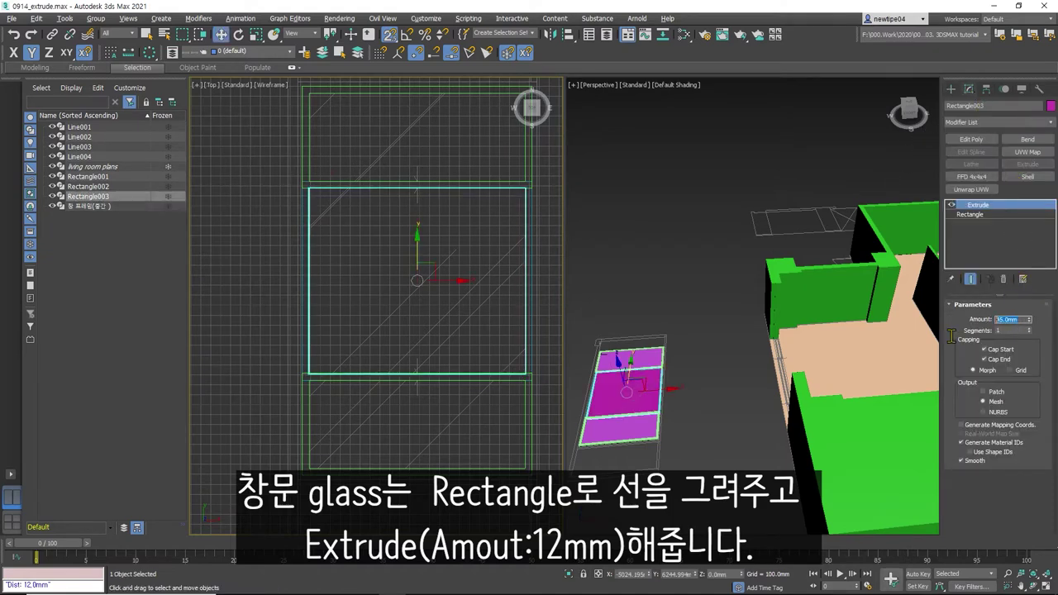
pyautogui.write('2')
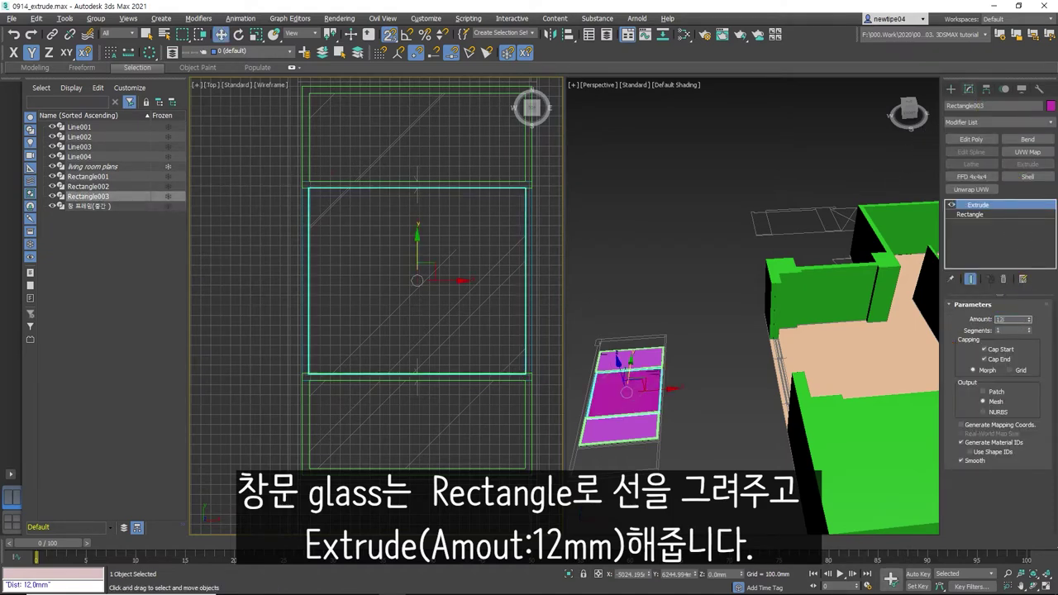
pyautogui.click(1045, 585)
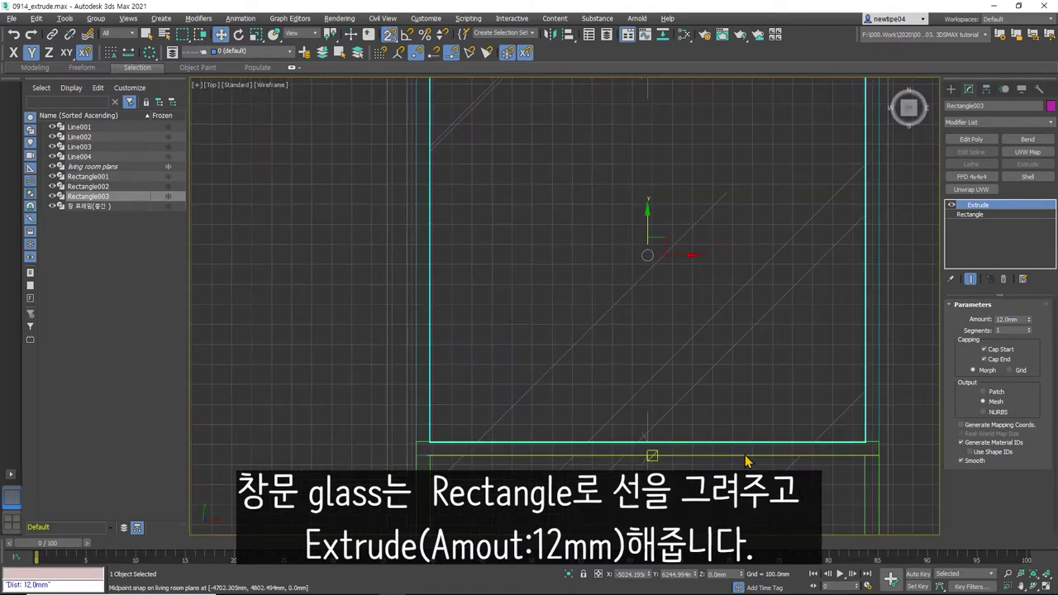
pyautogui.click(1041, 585)
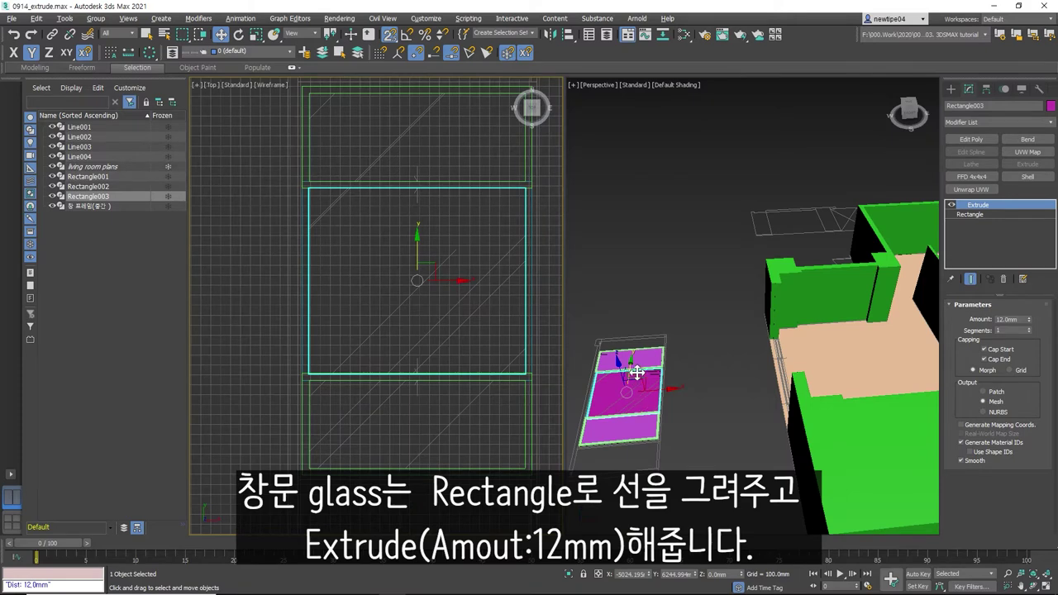
# - Switch the left viewport from Top to Front
pyautogui.click(211, 86)
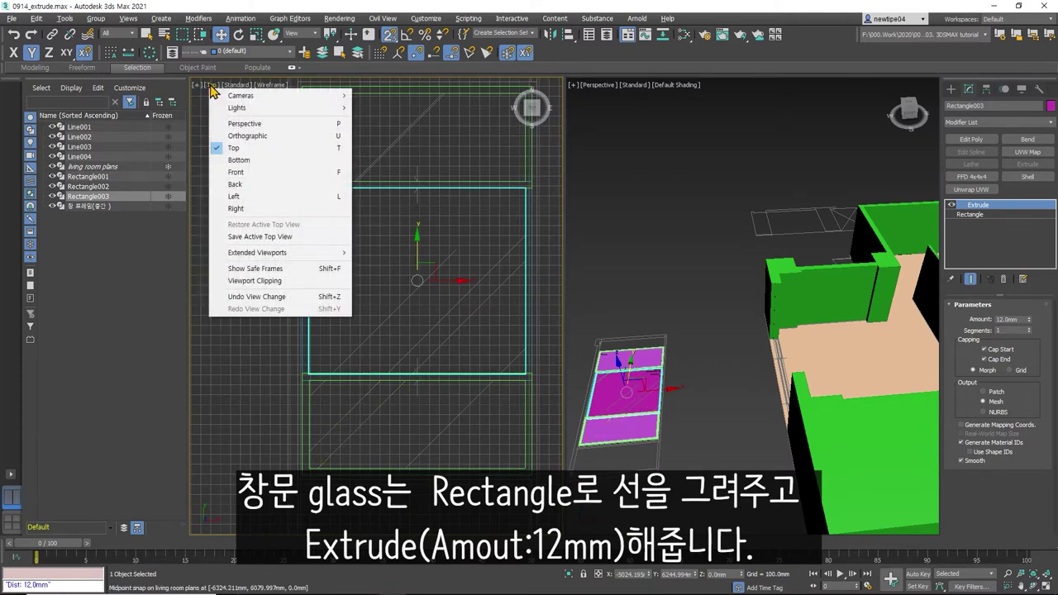
pyautogui.click(273, 86)
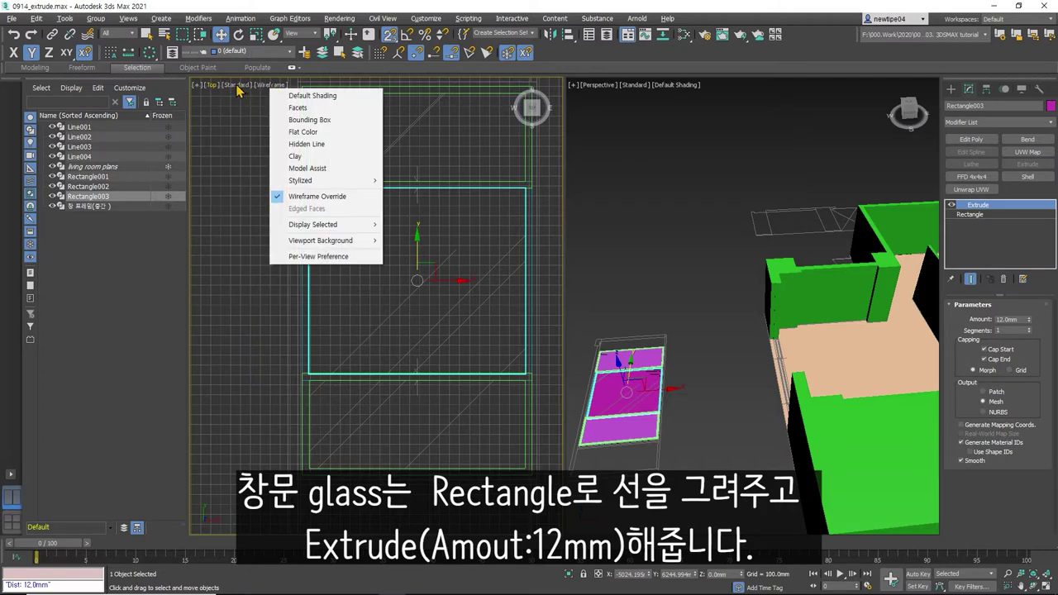
pyautogui.click(236, 86)
pyautogui.click(212, 85)
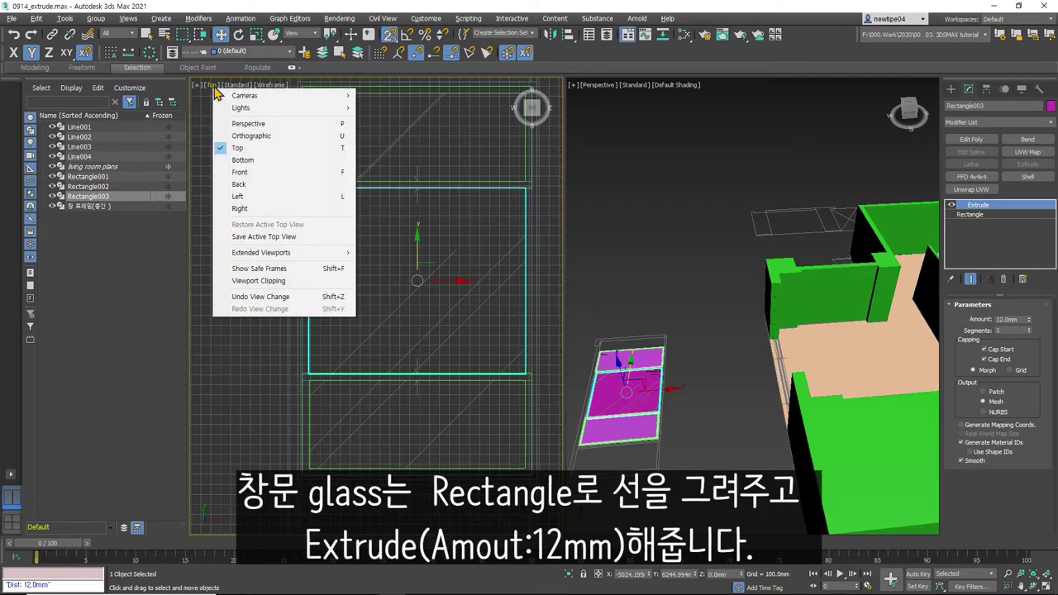
pyautogui.click(238, 173)
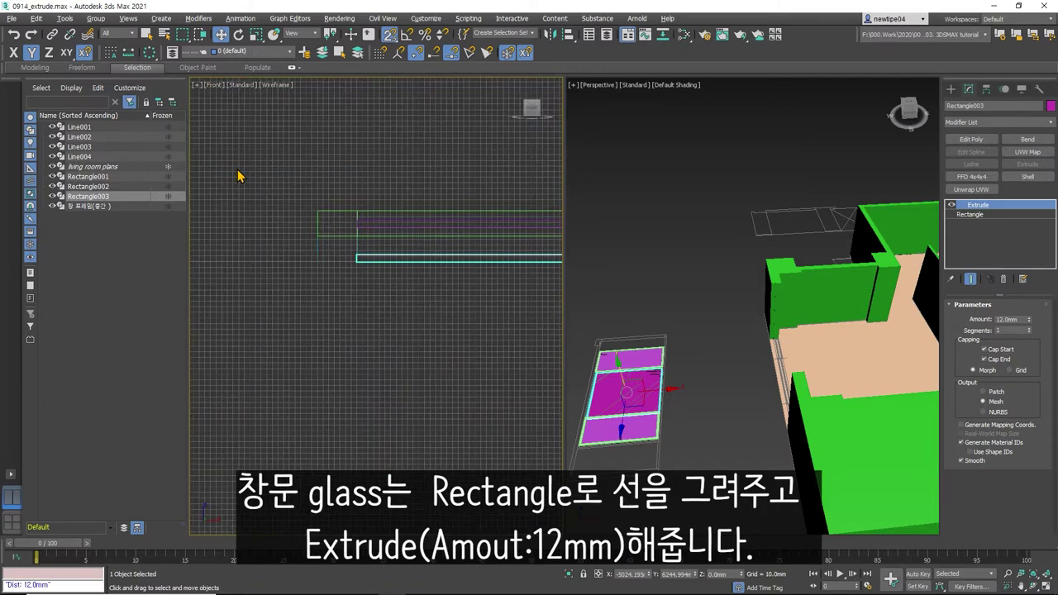
pyautogui.scroll(-2, 223, 248)
# - Window-select all six window parts (frames and glass panes) together
pyautogui.moveTo(520, 248)
pyautogui.mouseDown()
pyautogui.moveTo(285, 259)
pyautogui.moveTo(295, 229)
pyautogui.moveTo(282, 253)
pyautogui.moveTo(220, 243)
pyautogui.mouseUp()
pyautogui.scroll(2, 284, 259)
pyautogui.scroll(2, 325, 232)
pyautogui.rightClick(221, 243)
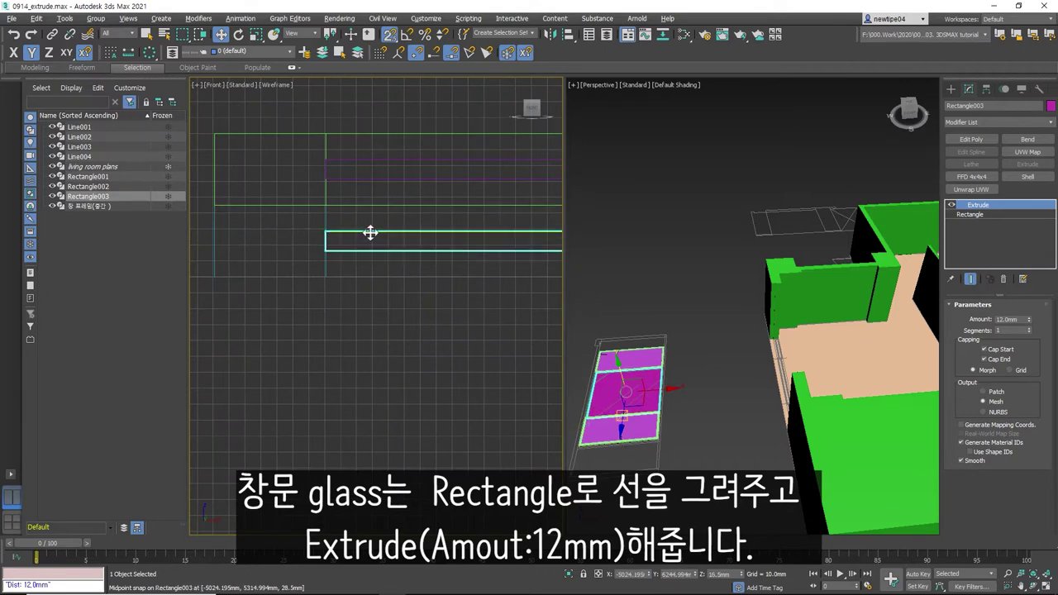
pyautogui.click(443, 332)
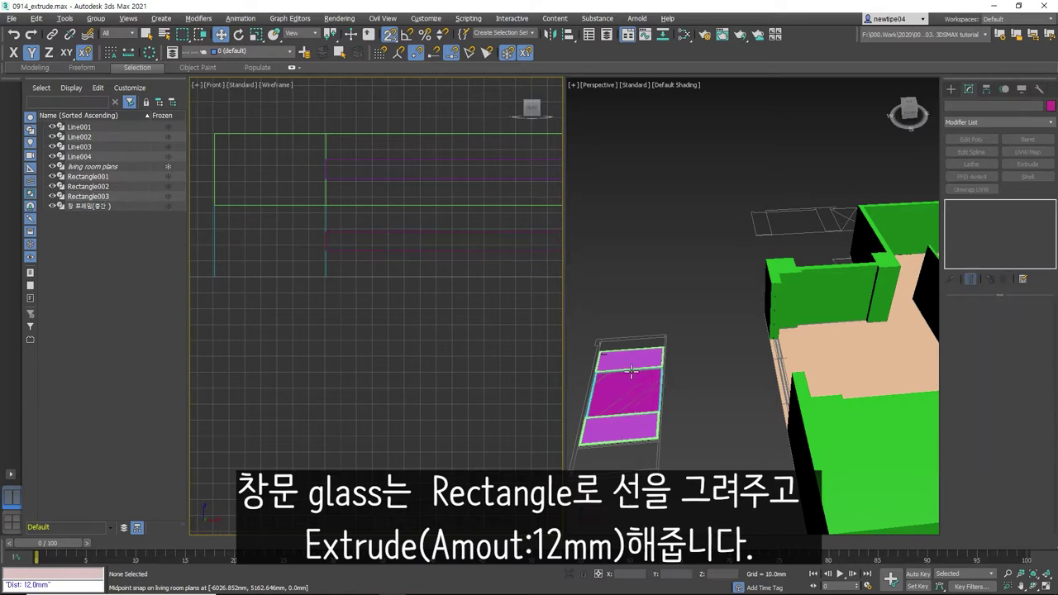
pyautogui.scroll(-3, 378, 276)
pyautogui.scroll(-2, 366, 253)
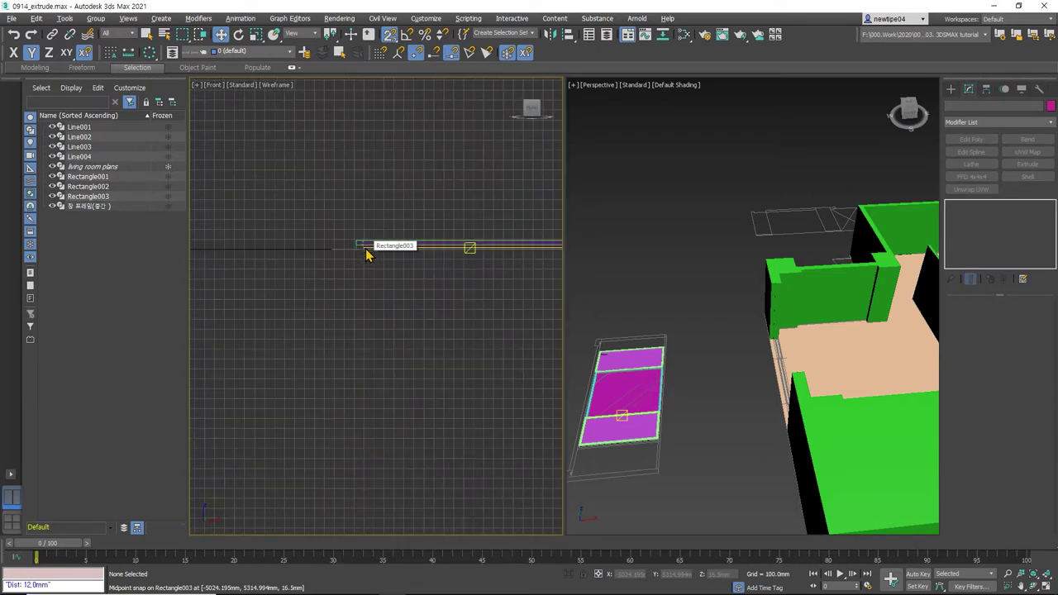
pyautogui.scroll(-2, 366, 253)
pyautogui.scroll(-2, 401, 271)
pyautogui.moveTo(285, 234); pyautogui.dragTo(407, 299)
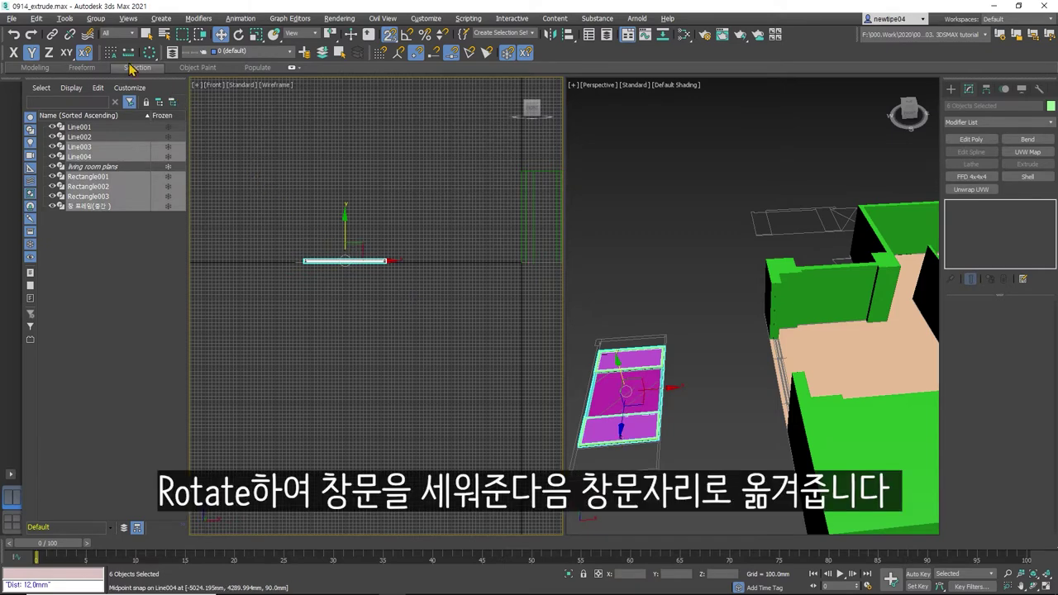
# - Rotate the window assembly -90° with Angle Snap so it stands upright
pyautogui.press('e')
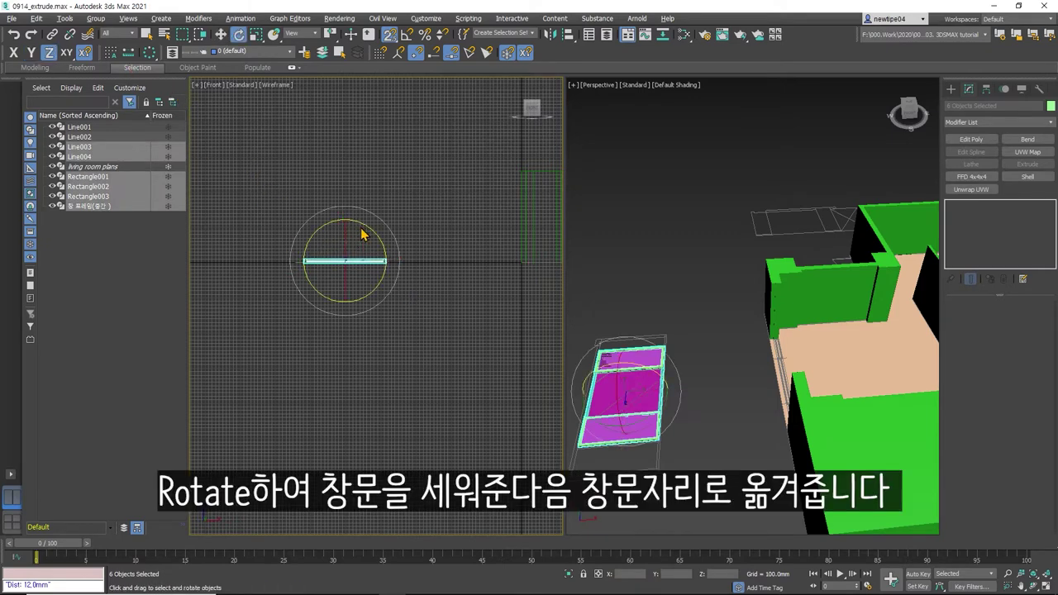
pyautogui.moveTo(357, 220); pyautogui.dragTo(377, 226)
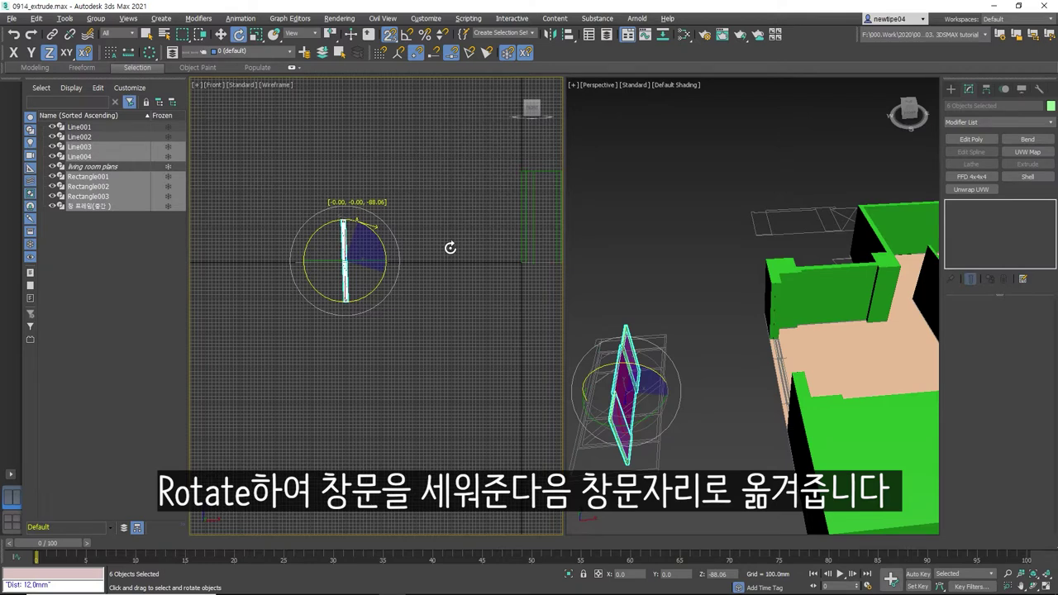
pyautogui.rightClick(450, 248)
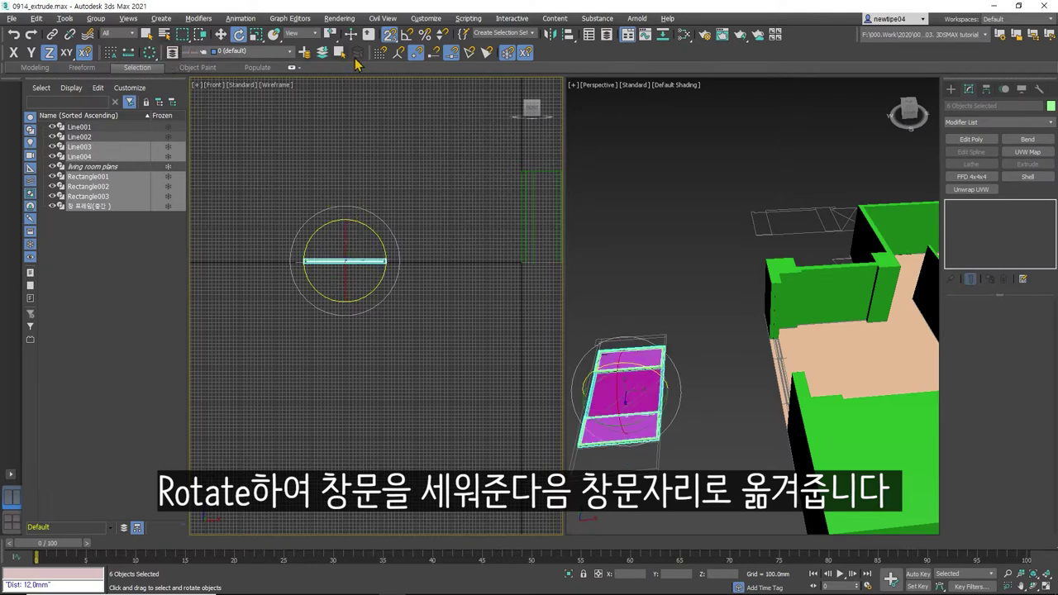
pyautogui.click(409, 36)
pyautogui.moveTo(355, 221); pyautogui.dragTo(406, 221)
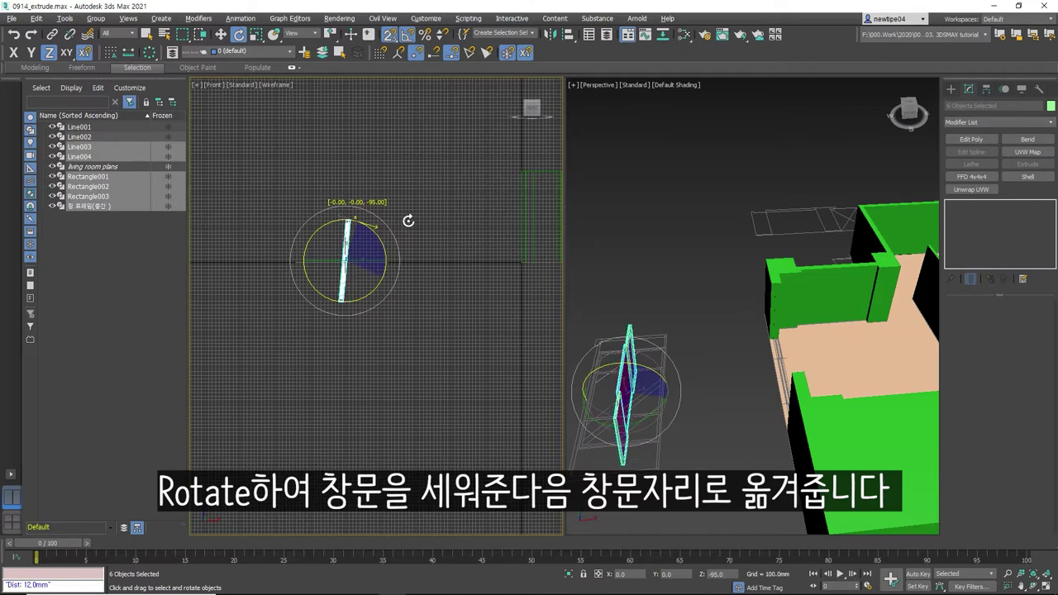
pyautogui.moveTo(406, 221); pyautogui.dragTo(406, 219)
pyautogui.moveTo(410, 220); pyautogui.dragTo(374, 263, button='middle')
# - Move the window onto the wall opening in the Front view
pyautogui.press('w')
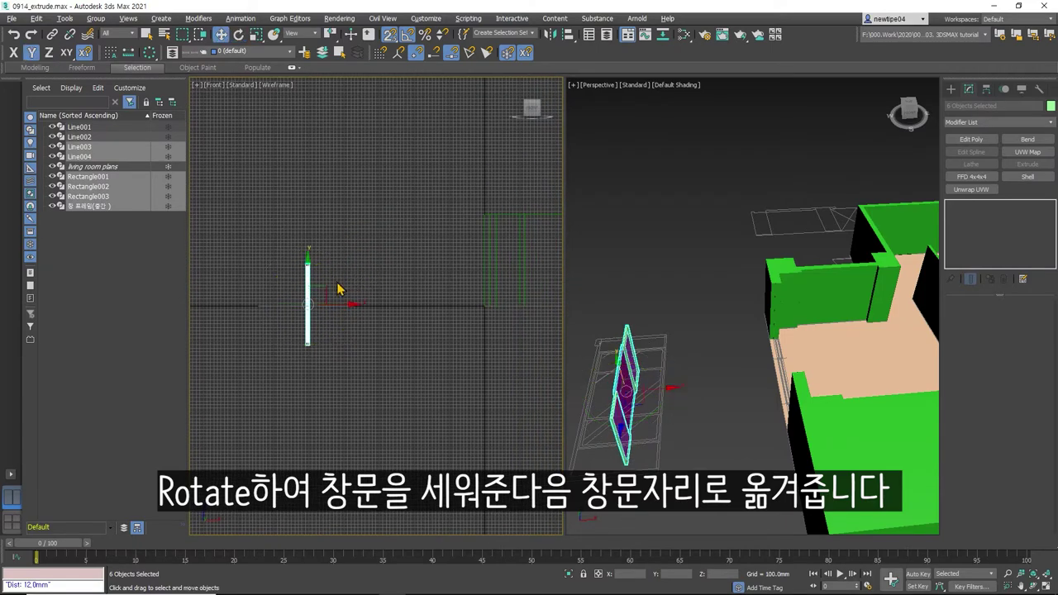
pyautogui.moveTo(327, 284); pyautogui.dragTo(477, 245)
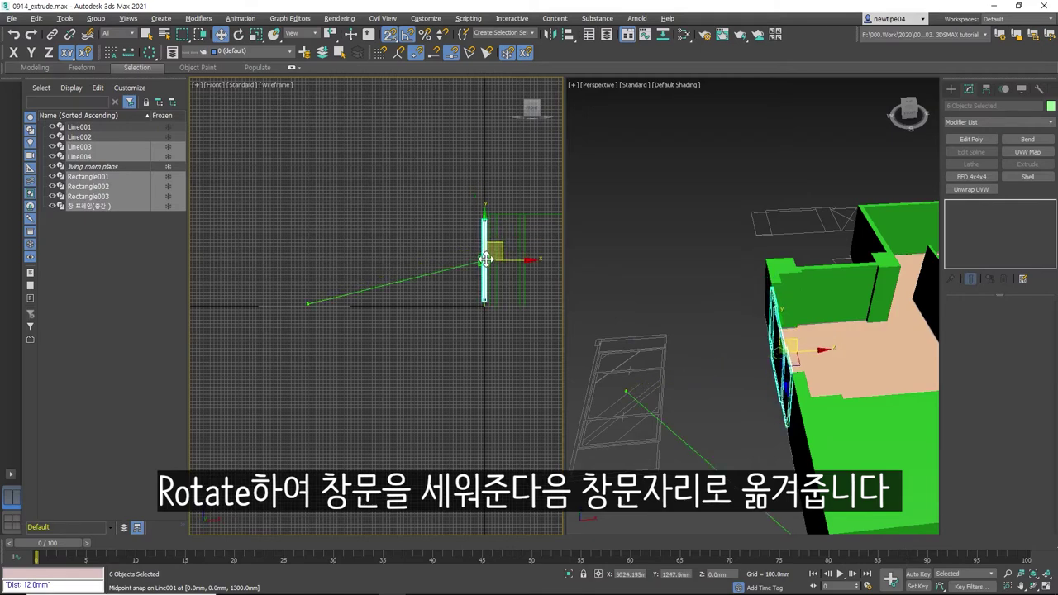
pyautogui.moveTo(477, 245)
pyautogui.mouseDown()
pyautogui.moveTo(489, 261)
pyautogui.moveTo(442, 291)
pyautogui.mouseUp()
pyautogui.scroll(3, 492, 281)
pyautogui.scroll(2, 479, 272)
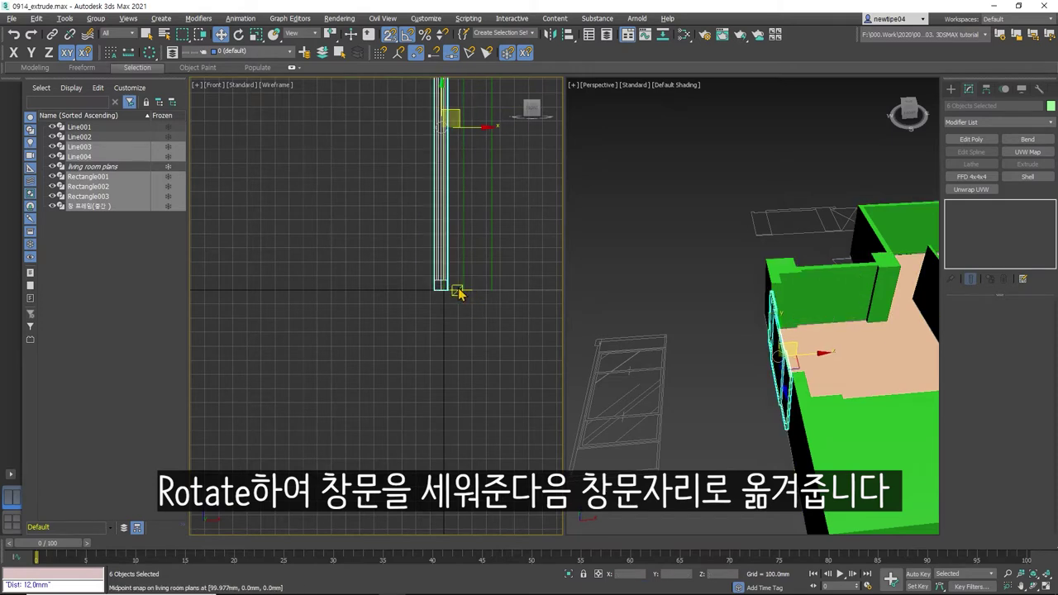
# - In the Top view, slide the window along X into the wall opening
pyautogui.press('t')
pyautogui.scroll(-3, 422, 274)
pyautogui.scroll(2, 437, 276)
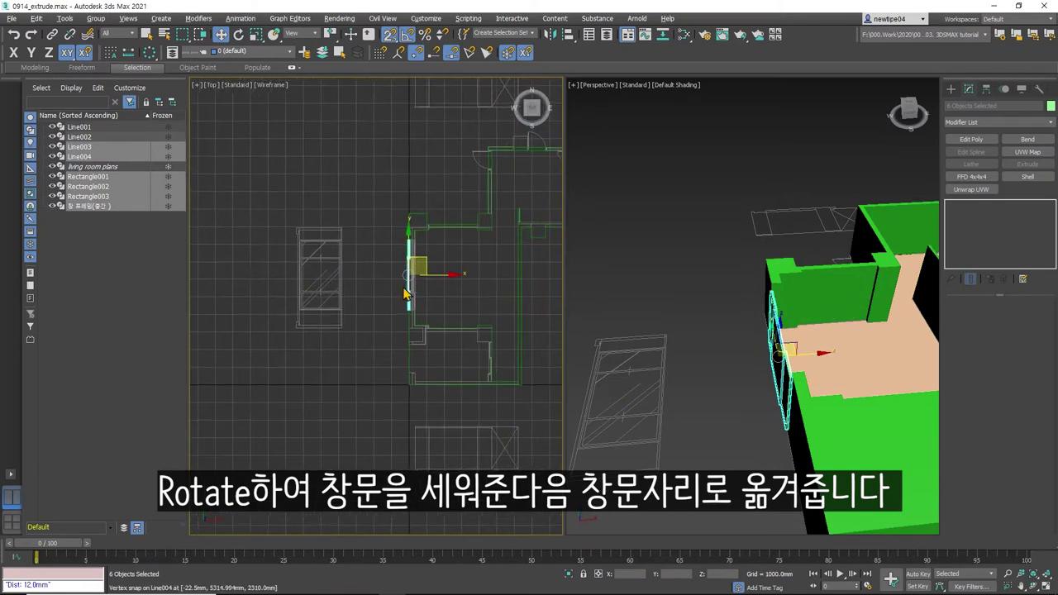
pyautogui.scroll(2, 425, 267)
pyautogui.moveTo(408, 274)
pyautogui.mouseDown()
pyautogui.moveTo(425, 274)
pyautogui.moveTo(416, 193)
pyautogui.moveTo(392, 212)
pyautogui.moveTo(368, 202)
pyautogui.mouseUp()
pyautogui.scroll(3, 395, 192)
pyautogui.scroll(3, 395, 192)
# - With snaps on, snap the window's end to the opening's corner
pyautogui.press('s')
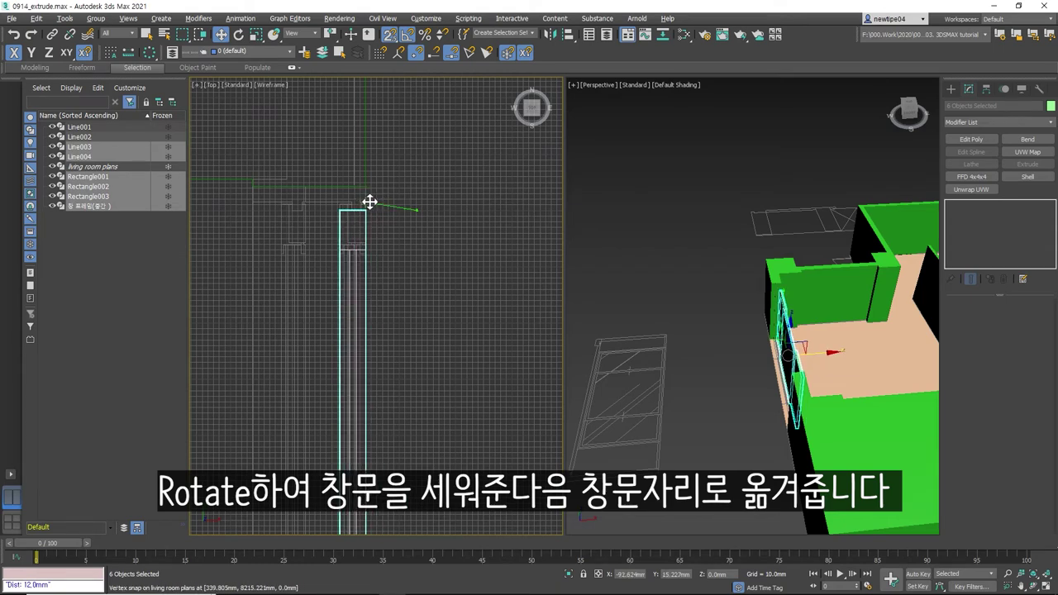
pyautogui.moveTo(370, 201); pyautogui.dragTo(369, 202)
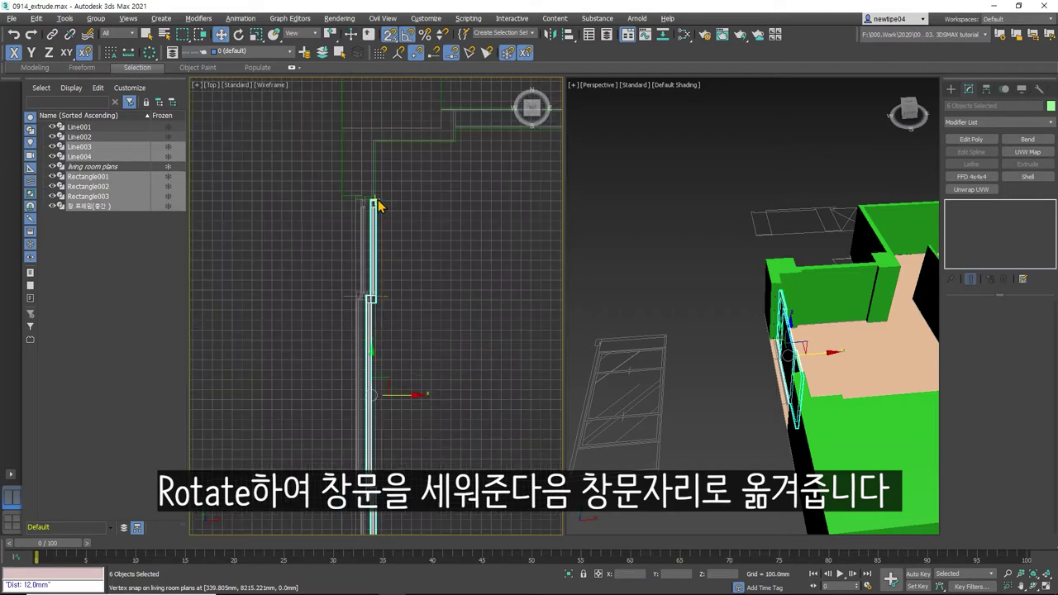
pyautogui.moveTo(390, 206); pyautogui.dragTo(412, 380, button='middle')
pyautogui.scroll(-2, 411, 380)
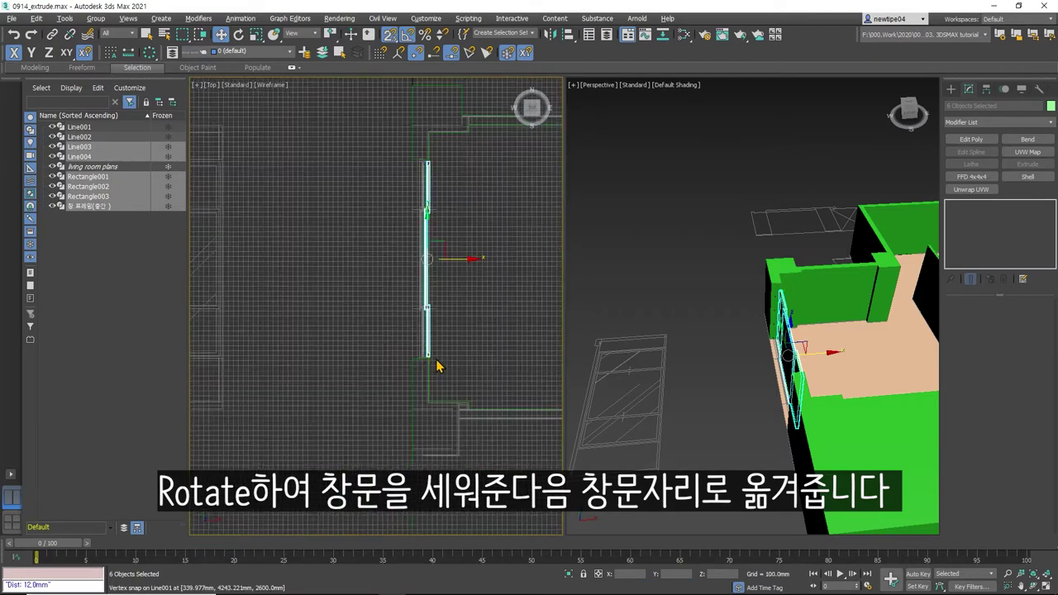
pyautogui.scroll(-2, 435, 366)
pyautogui.scroll(-2, 355, 338)
pyautogui.scroll(2, 356, 361)
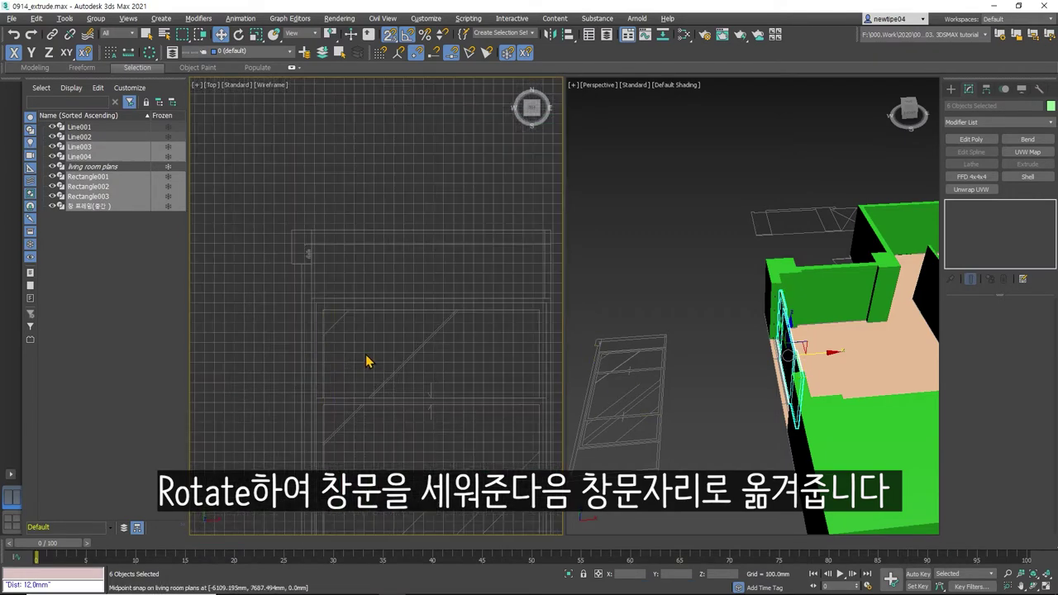
pyautogui.scroll(2, 371, 306)
pyautogui.scroll(2, 373, 295)
# - Snap-draw a closed line outline around the window frame in the Top view
pyautogui.click(950, 88)
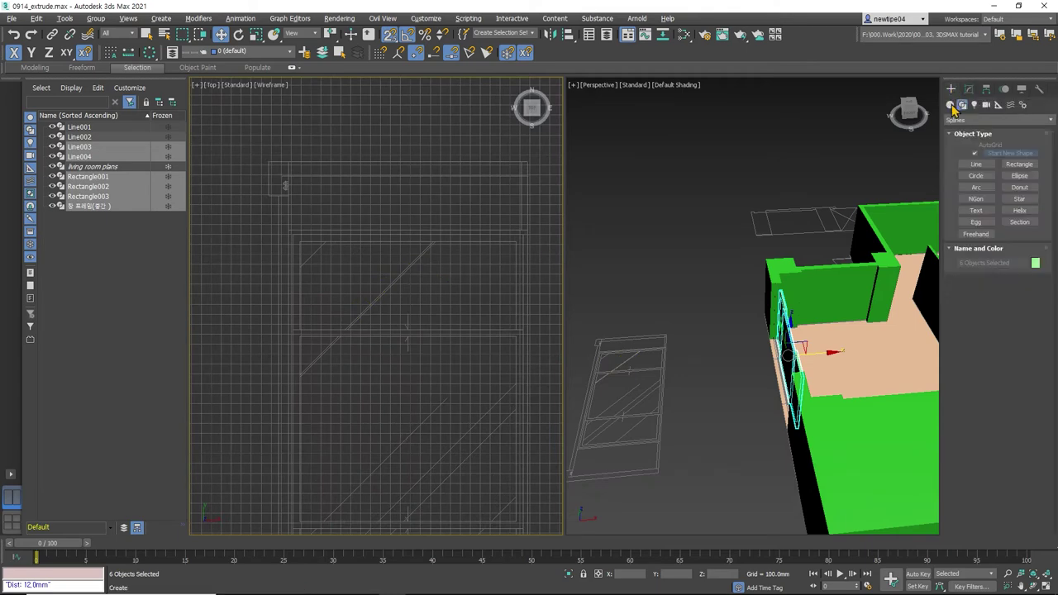
pyautogui.click(976, 164)
pyautogui.moveTo(388, 249); pyautogui.dragTo(383, 198, button='middle')
pyautogui.click(282, 179)
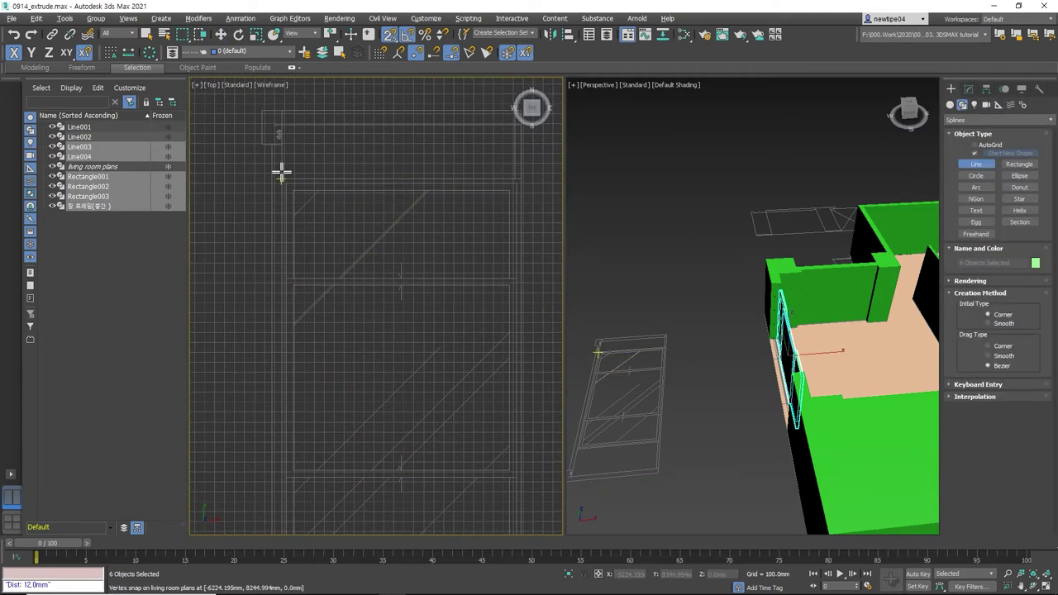
pyautogui.click(521, 178)
pyautogui.scroll(-5, 470, 253)
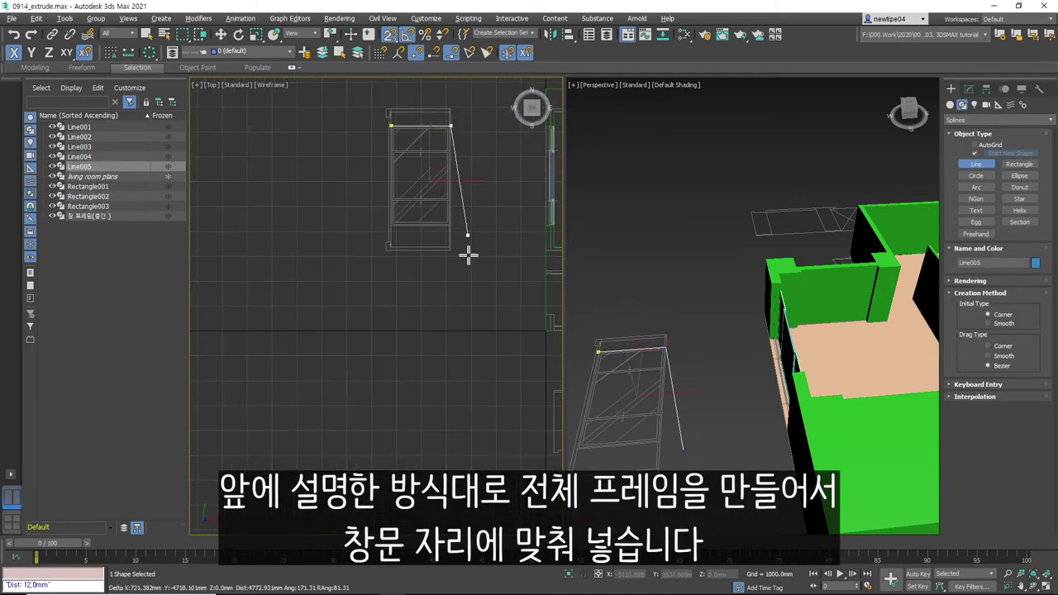
pyautogui.scroll(4, 460, 215)
pyautogui.scroll(1, 425, 256)
pyautogui.click(420, 255)
pyautogui.scroll(-3, 494, 268)
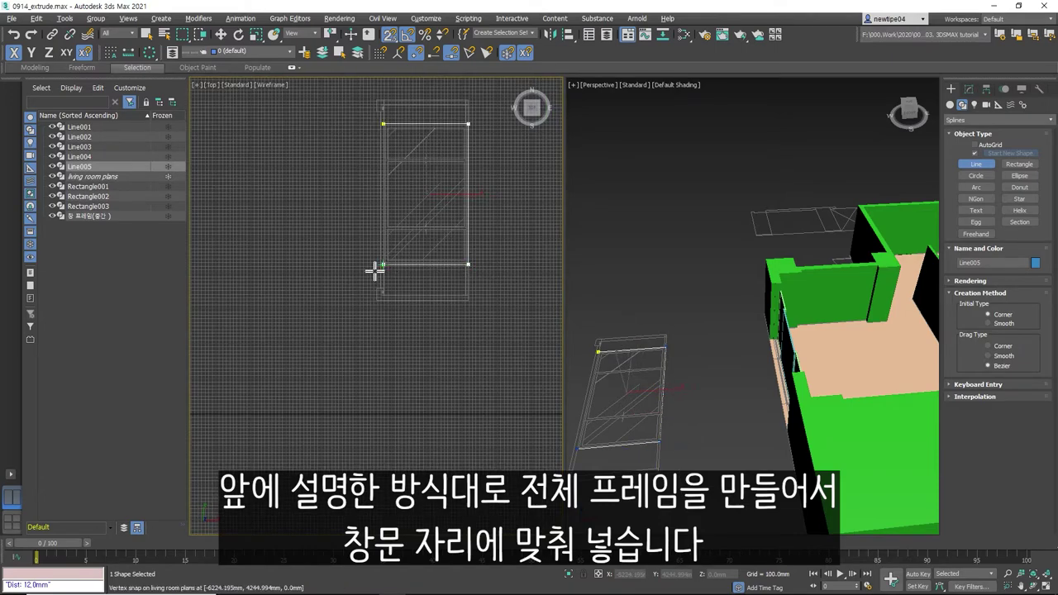
pyautogui.scroll(3, 373, 267)
pyautogui.click(404, 248)
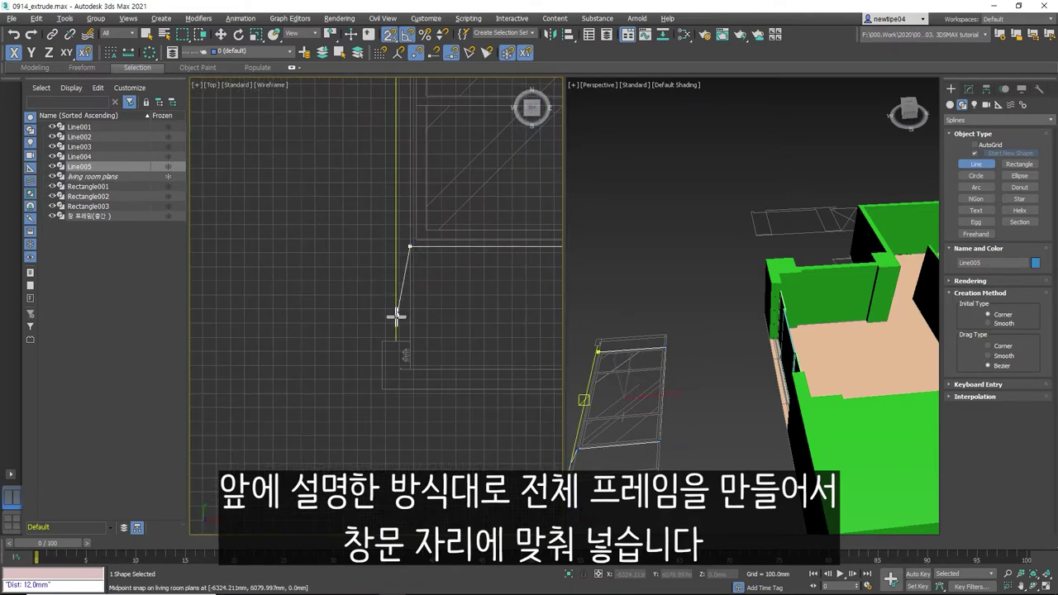
pyautogui.scroll(-3, 397, 314)
pyautogui.scroll(3, 401, 189)
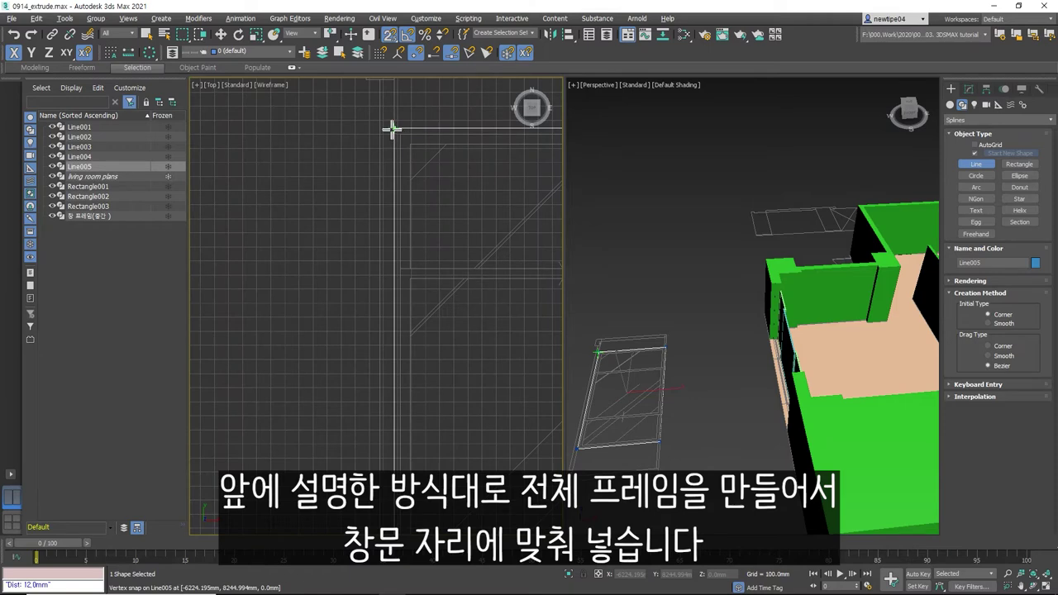
pyautogui.click(394, 128)
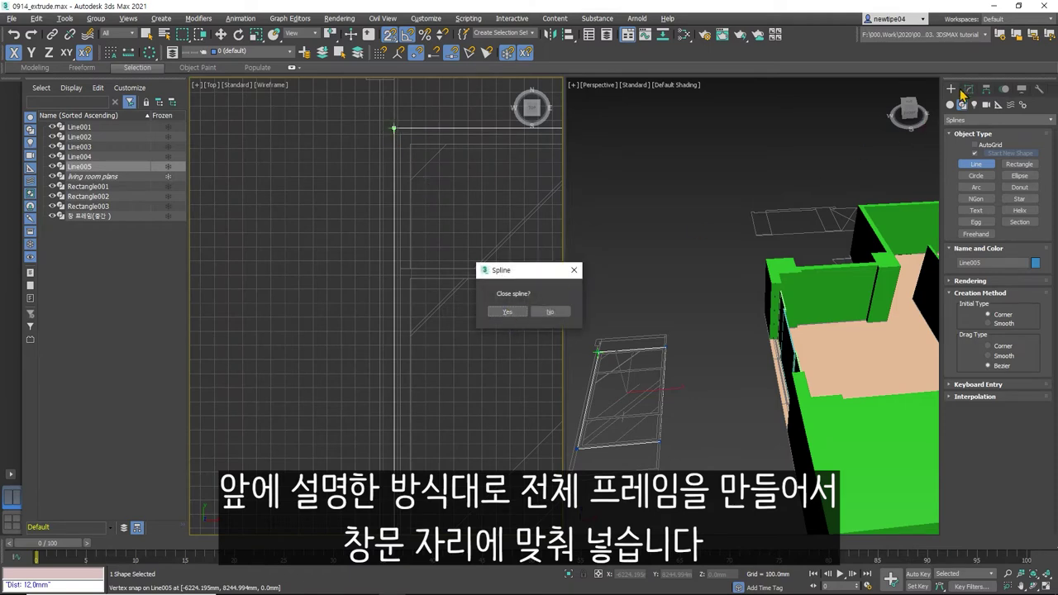
pyautogui.click(507, 312)
# - Add a closed outline of the whole window frame into Line005 using Create Line
pyautogui.click(969, 89)
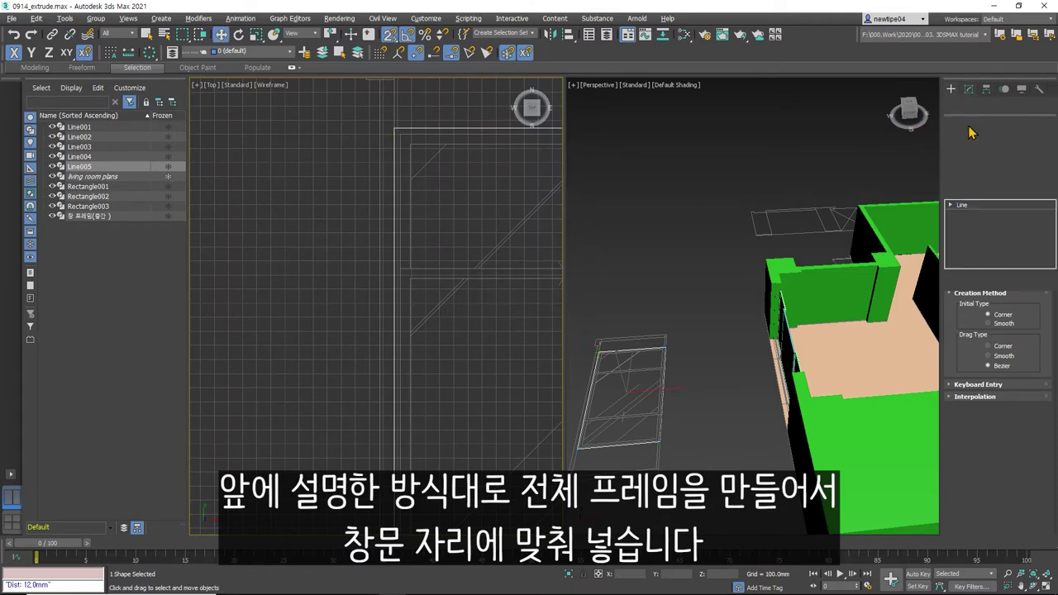
pyautogui.click(977, 374)
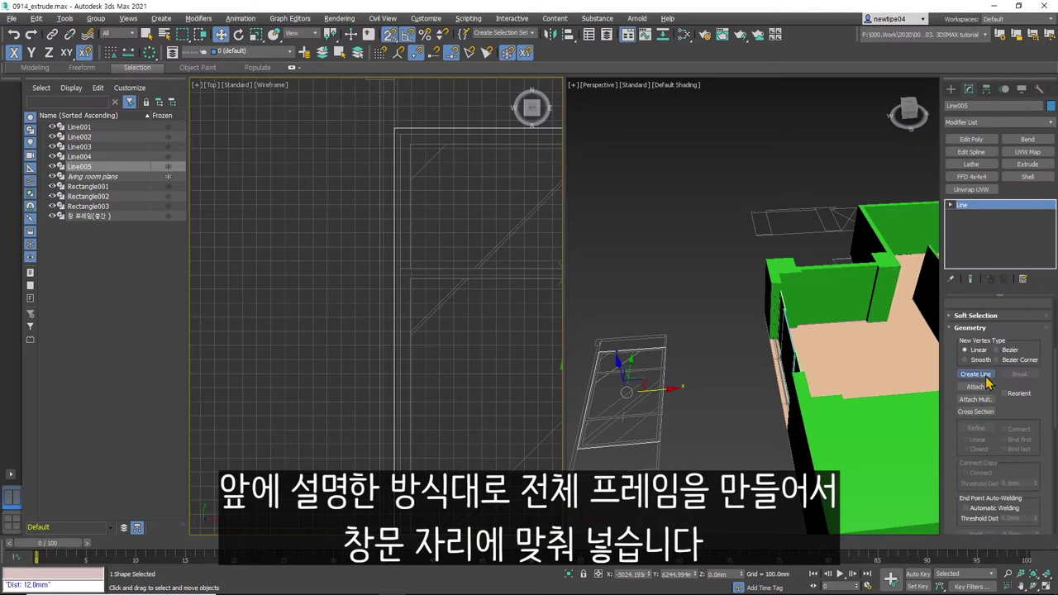
pyautogui.click(397, 130)
pyautogui.scroll(-3, 273, 163)
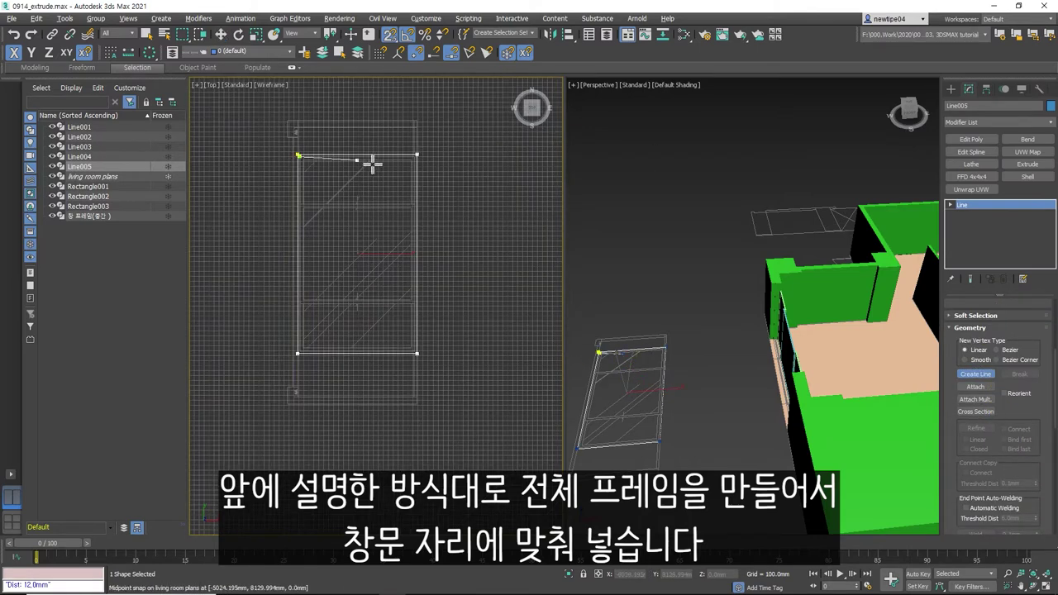
pyautogui.scroll(3, 414, 161)
pyautogui.scroll(-3, 420, 136)
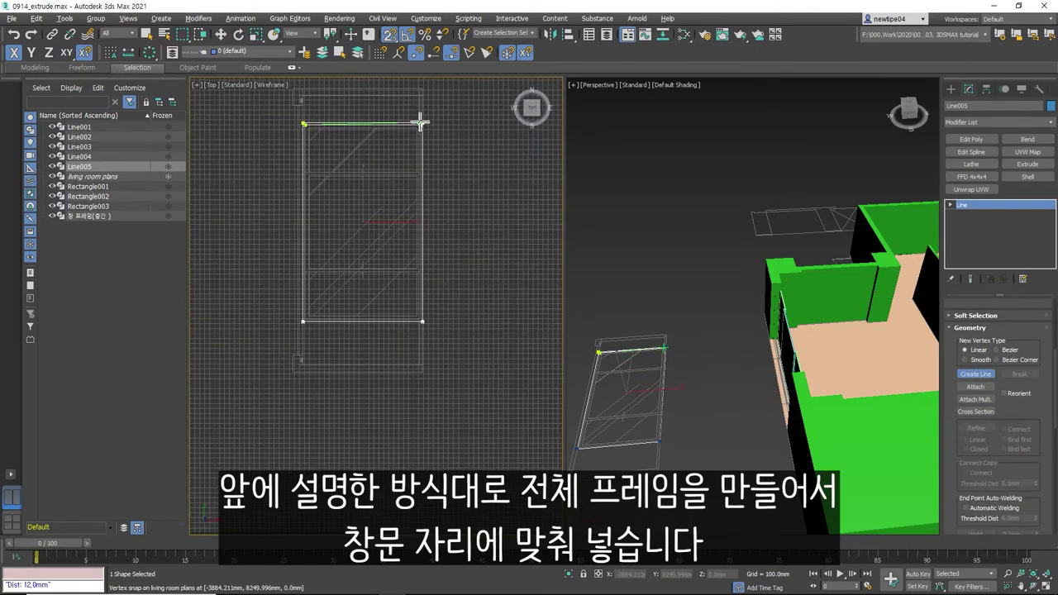
pyautogui.scroll(3, 405, 302)
pyautogui.scroll(-2, 463, 314)
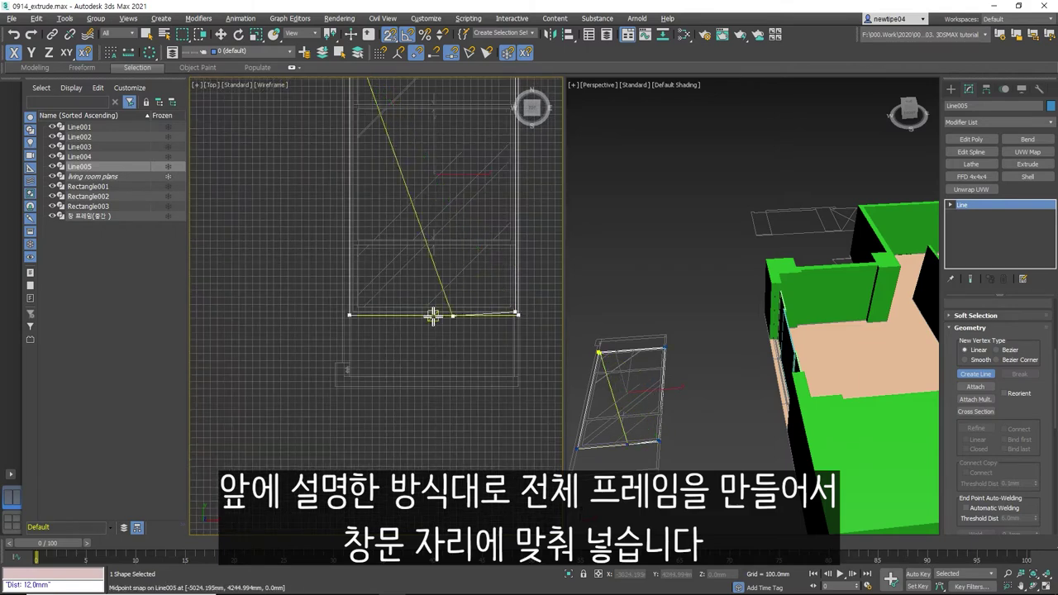
pyautogui.scroll(-3, 359, 307)
pyautogui.scroll(4, 356, 251)
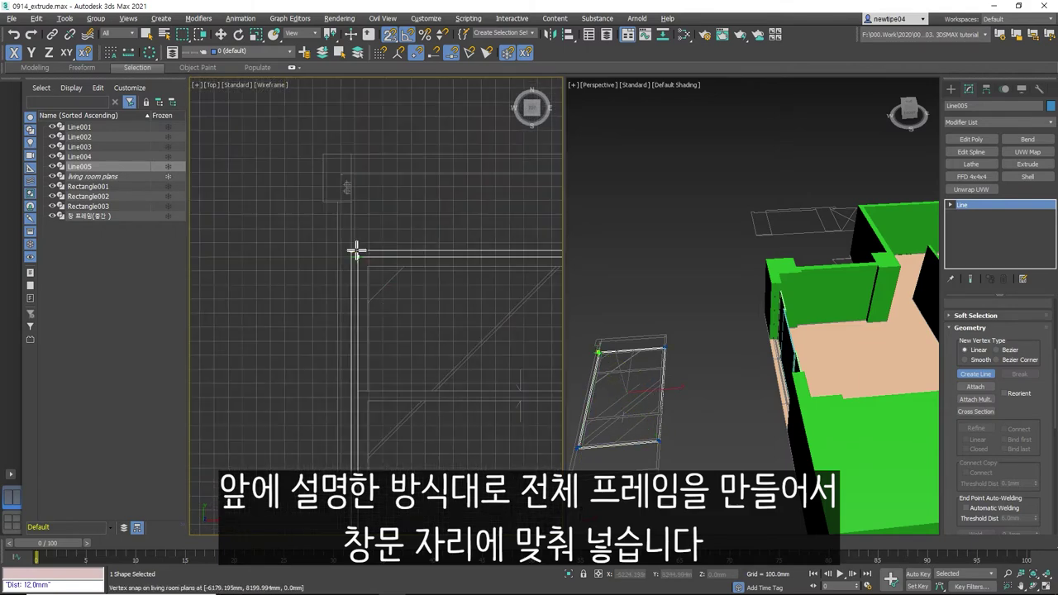
pyautogui.click(357, 250)
pyautogui.click(505, 310)
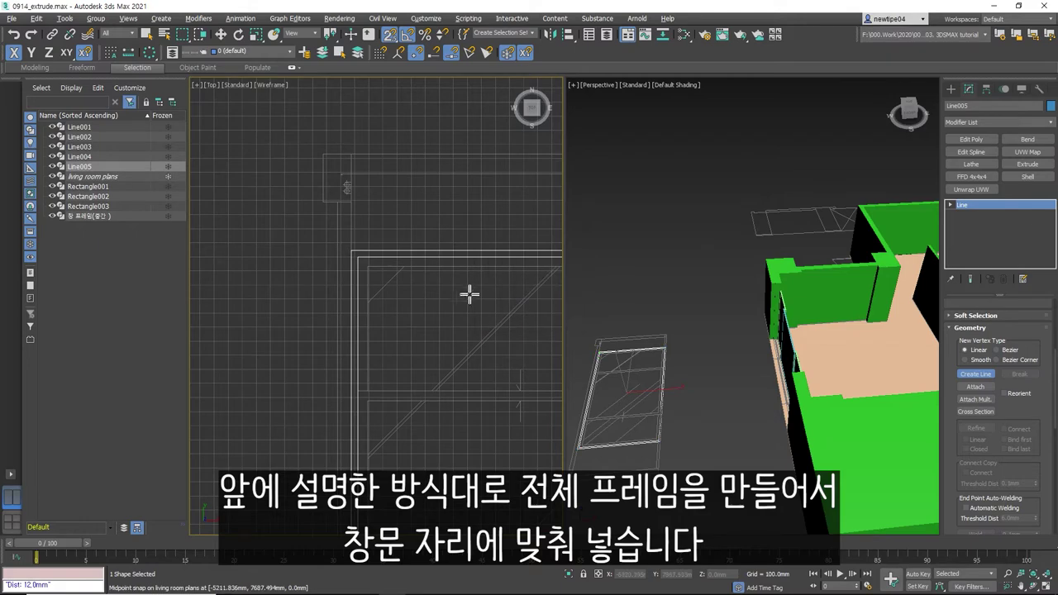
pyautogui.scroll(-3, 441, 289)
pyautogui.scroll(2, 418, 260)
pyautogui.scroll(2, 426, 295)
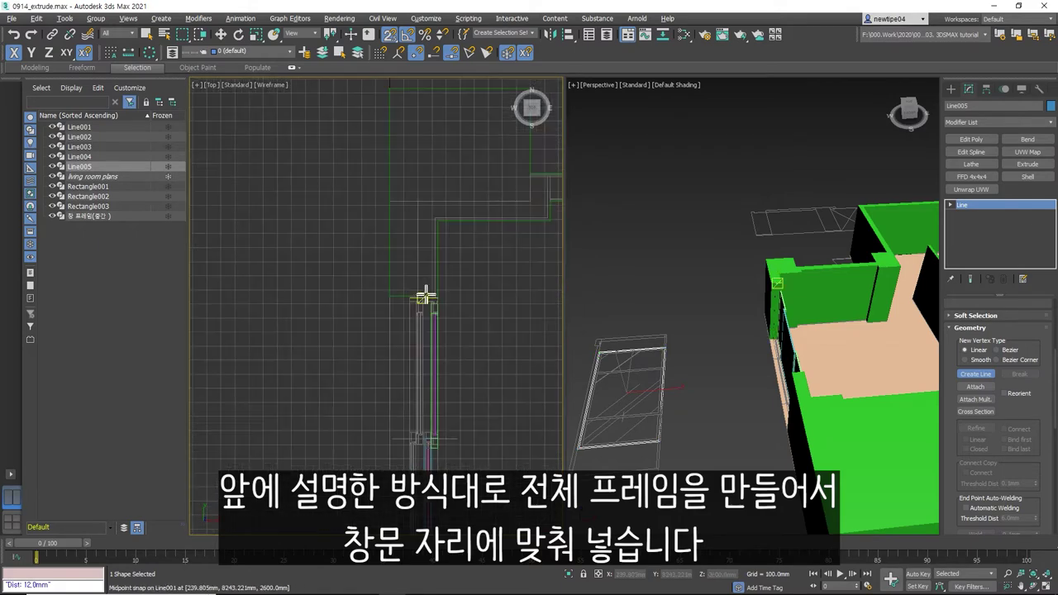
pyautogui.scroll(3, 426, 295)
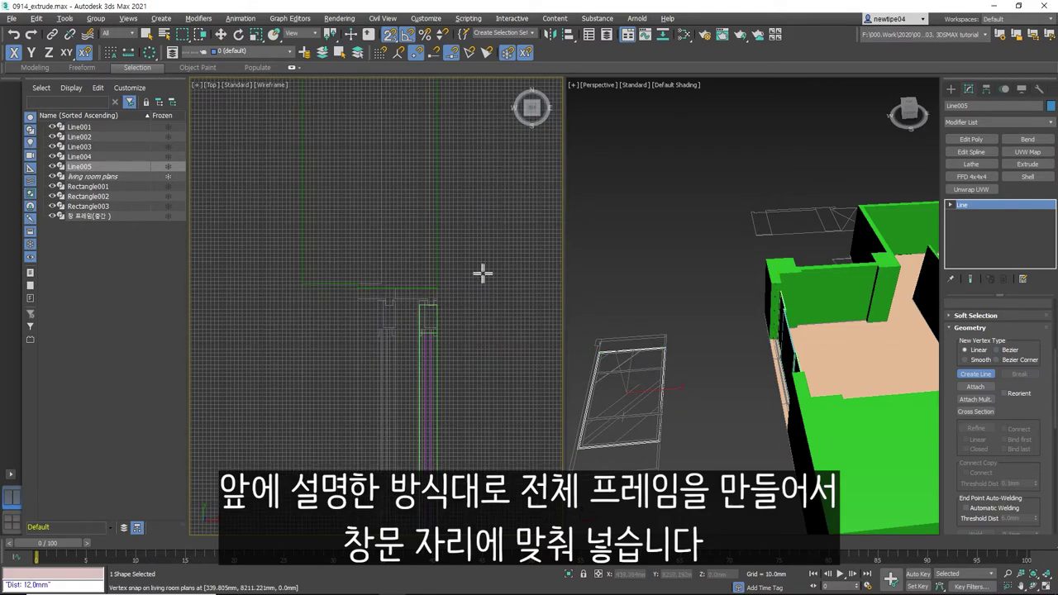
pyautogui.click(133, 55)
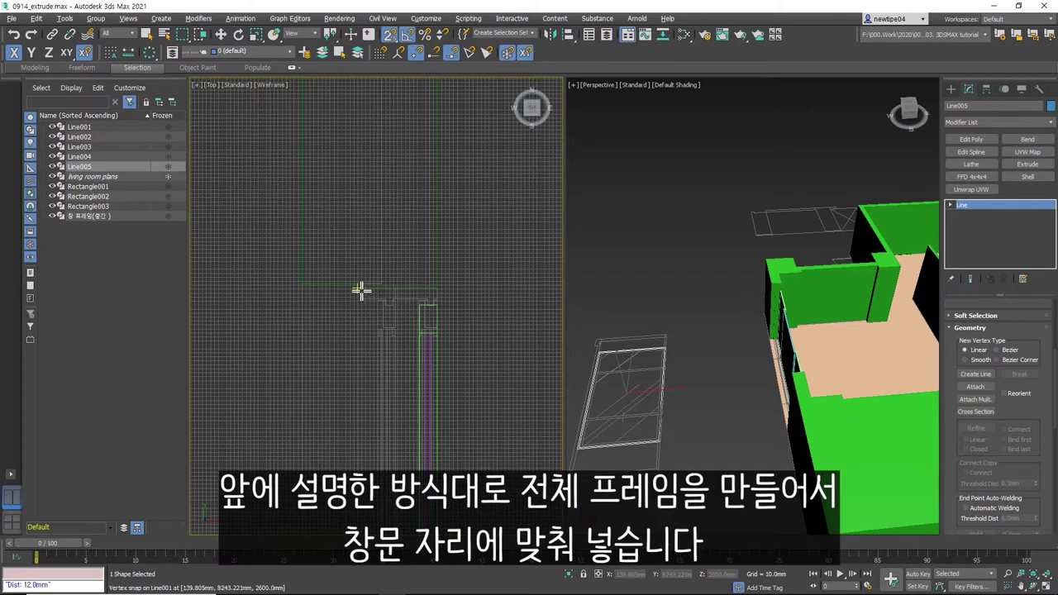
# - Measure the 200 mm depth across the wall opening
pyautogui.moveTo(361, 289)
pyautogui.mouseDown()
pyautogui.moveTo(440, 287)
pyautogui.moveTo(444, 296)
pyautogui.mouseUp()
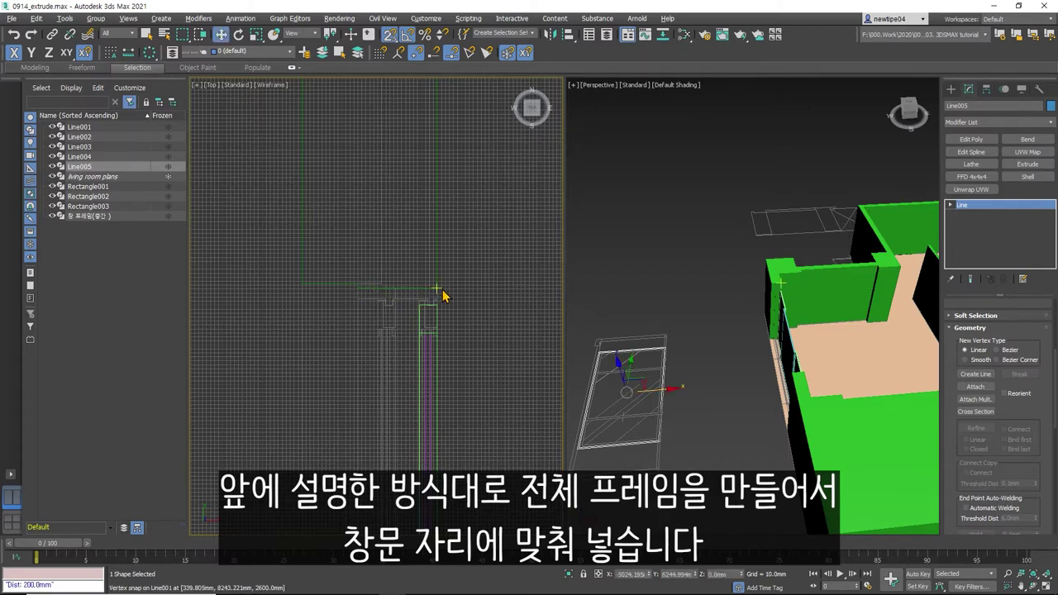
pyautogui.scroll(-5, 443, 293)
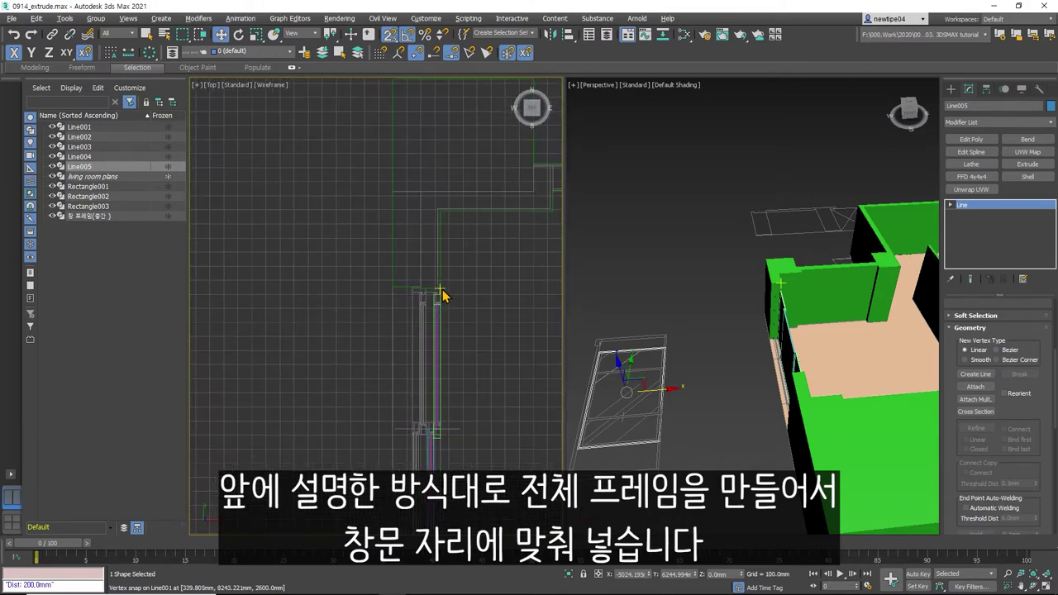
pyautogui.scroll(-2, 442, 294)
pyautogui.moveTo(442, 293); pyautogui.dragTo(405, 267, button='middle')
pyautogui.scroll(2, 405, 267)
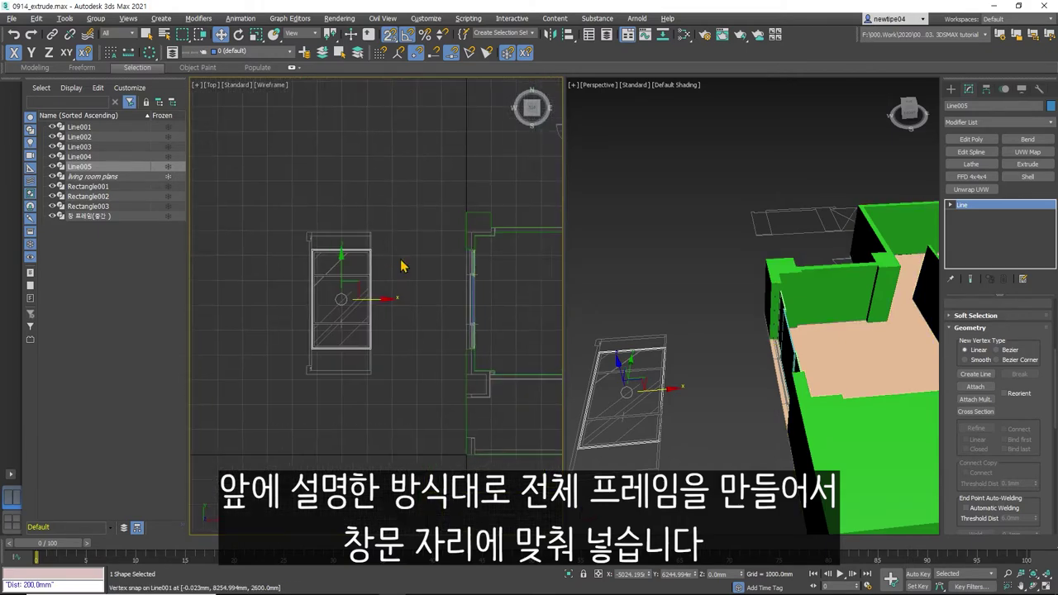
pyautogui.scroll(3, 380, 271)
# - With snaps off, extrude the frame outline 200 mm
pyautogui.press('s')
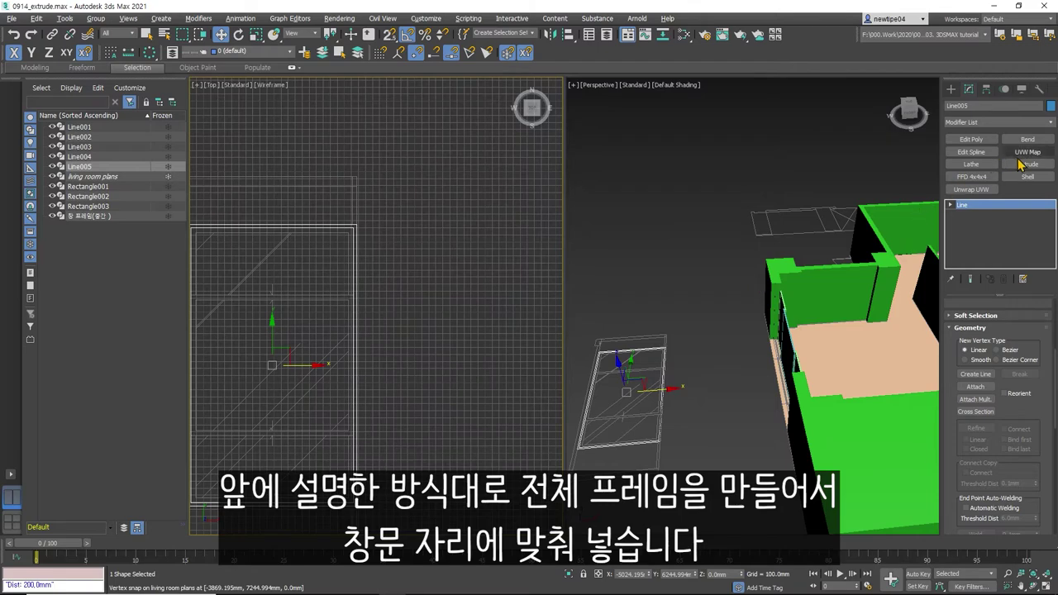
pyautogui.click(1028, 164)
pyautogui.click(1022, 319)
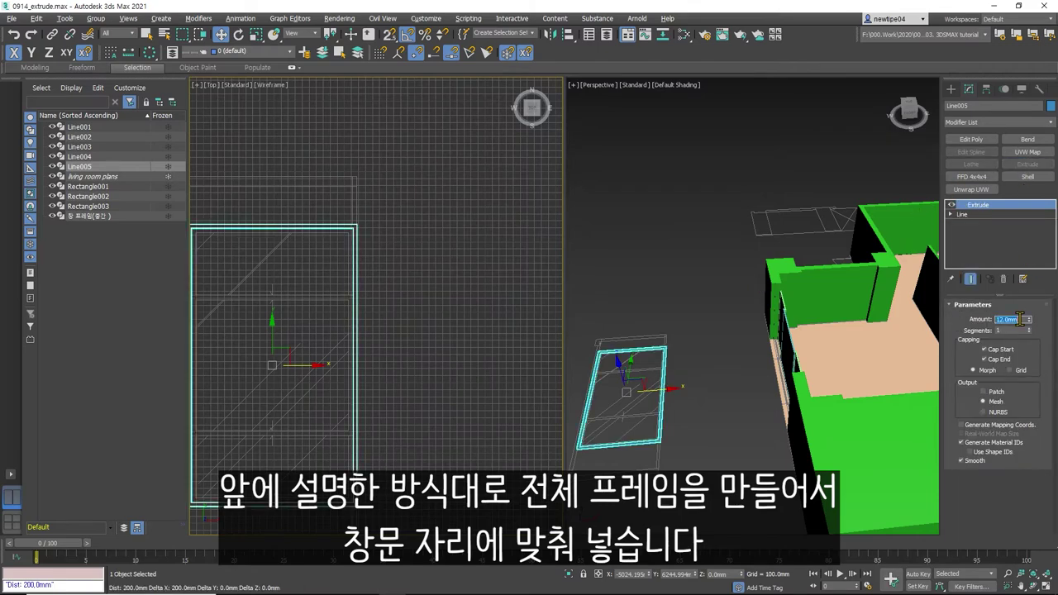
pyautogui.write('00')
pyautogui.press('Return')
pyautogui.scroll(-2, 386, 292)
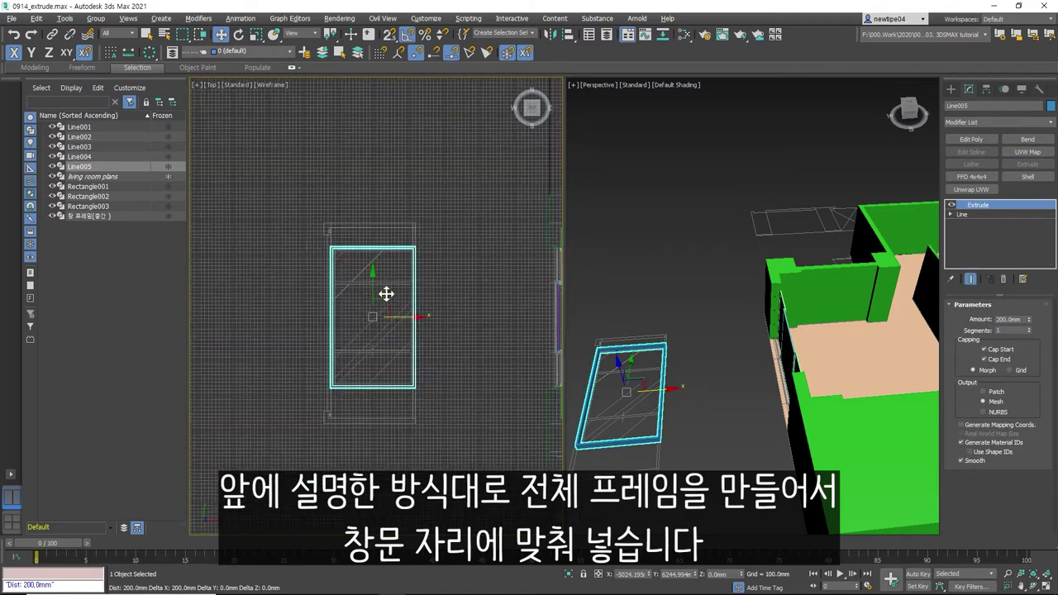
pyautogui.scroll(-2, 394, 325)
# - Rotate the frame 90° about Y and move it along X toward the opening
pyautogui.press('e')
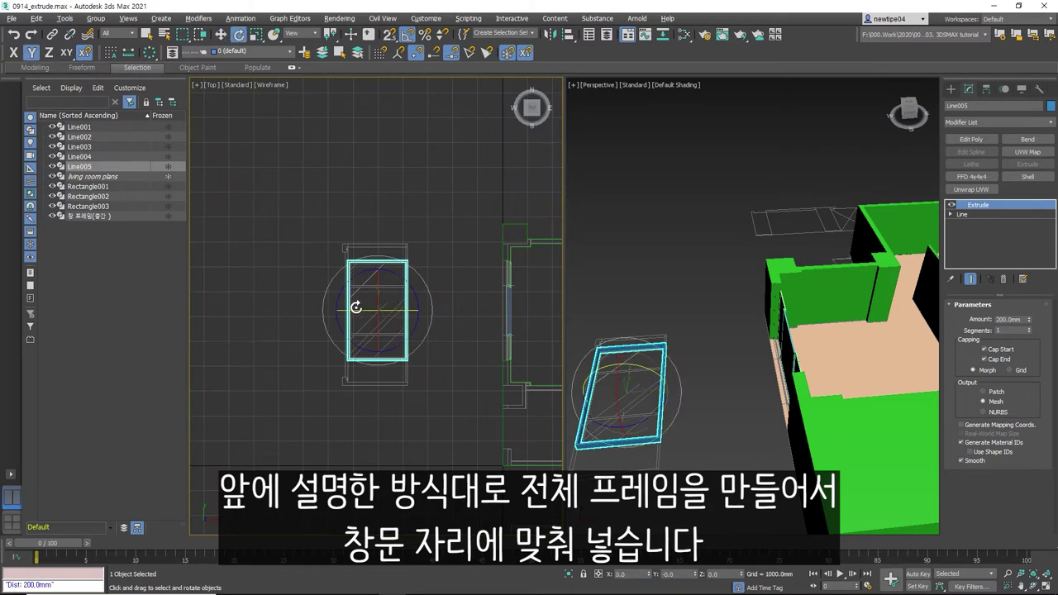
pyautogui.moveTo(354, 302); pyautogui.dragTo(486, 310)
pyautogui.press('w')
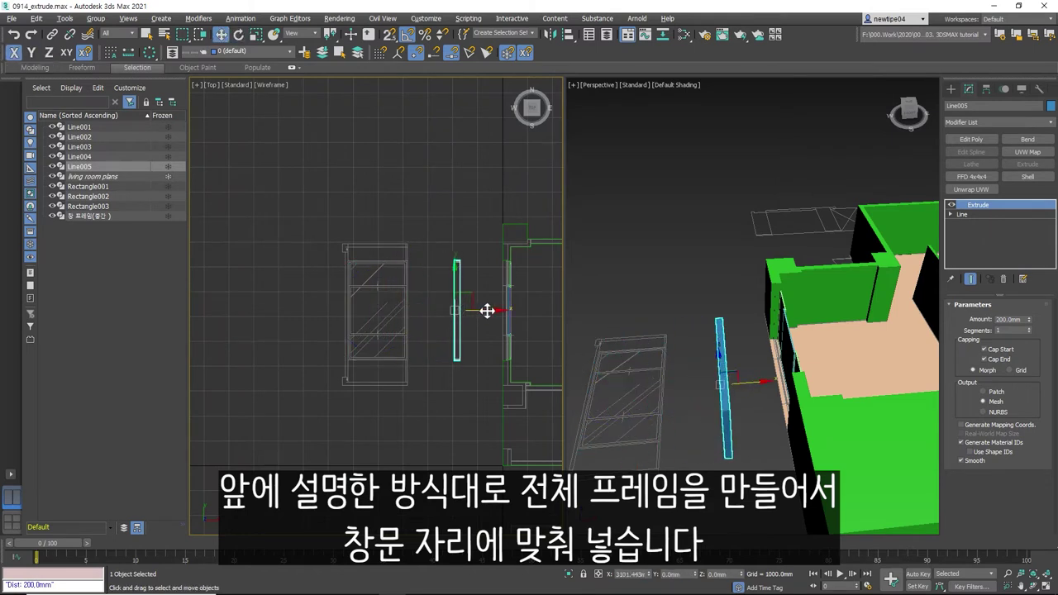
# - Rename Line005 to 창문 전체 프레임
pyautogui.click(985, 106)
pyautogui.write('창문 전체 프레임')
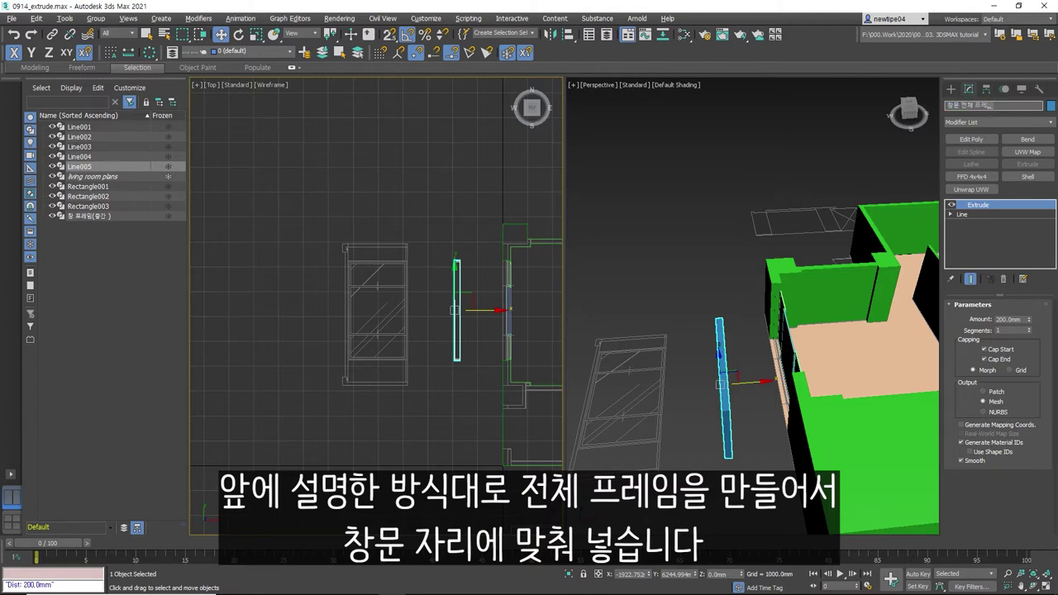
pyautogui.press('Return')
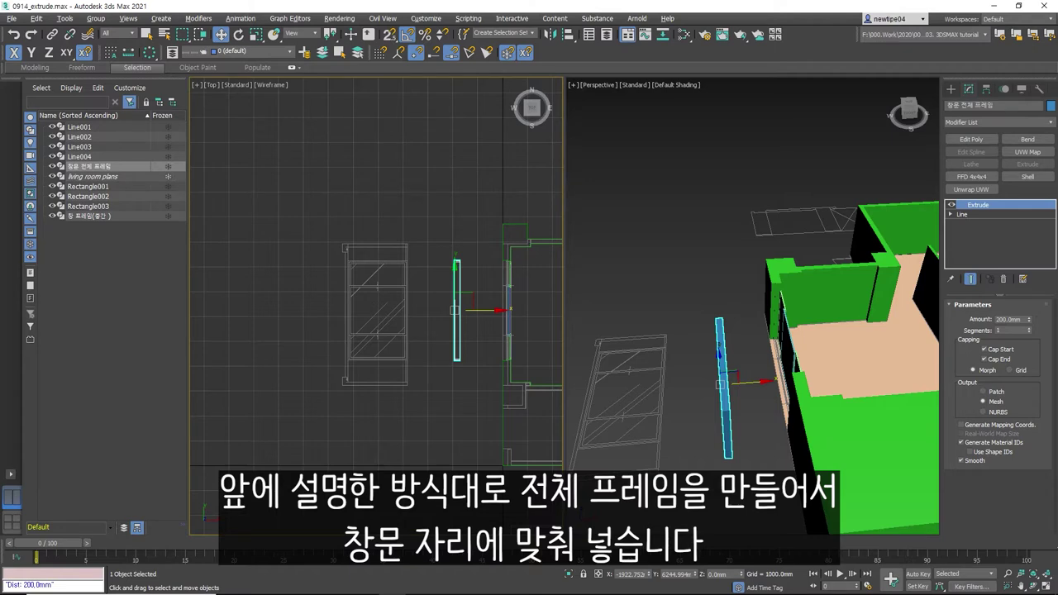
pyautogui.click(782, 304)
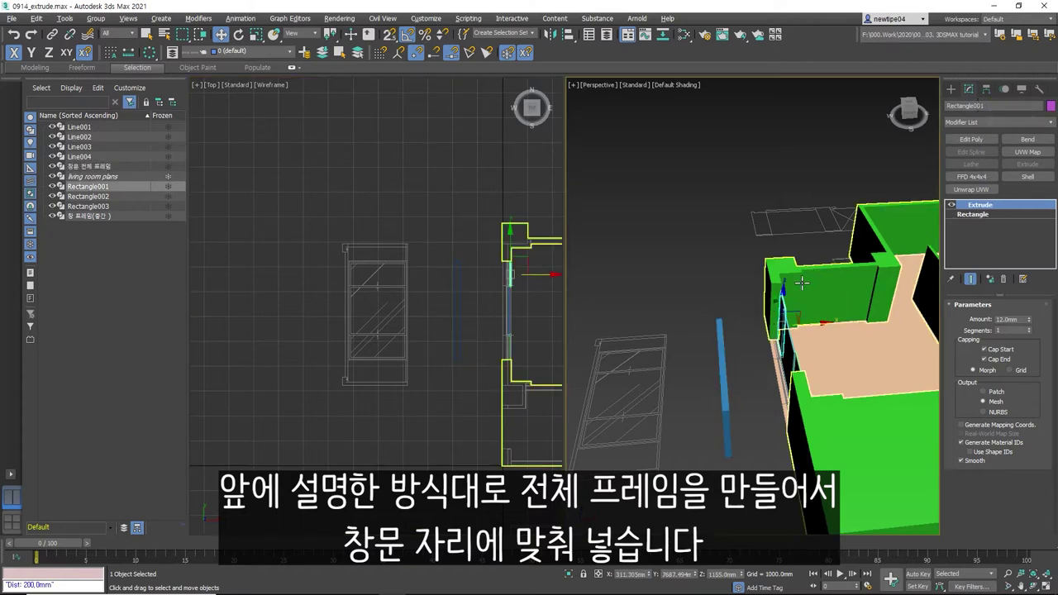
# - Rename the glass pane Rectangle001 to window(L,R)
pyautogui.scroll(4, 793, 318)
pyautogui.scroll(5, 793, 317)
pyautogui.click(996, 107)
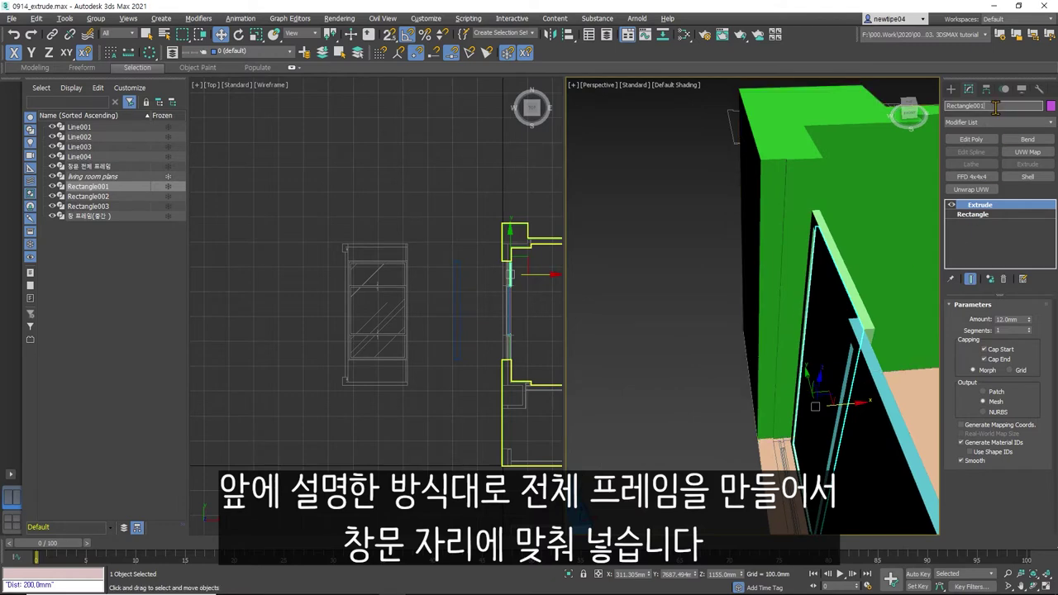
pyautogui.write('창무')
pyautogui.press('Return')
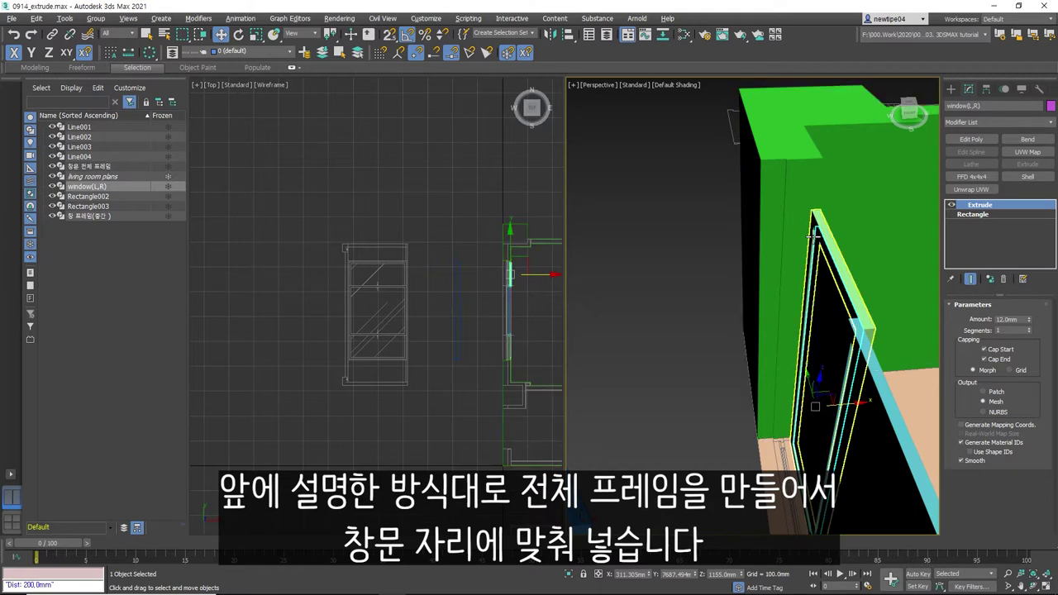
# - Rename the green frame Line003 to 창 프레임(L,R)
pyautogui.click(910, 207)
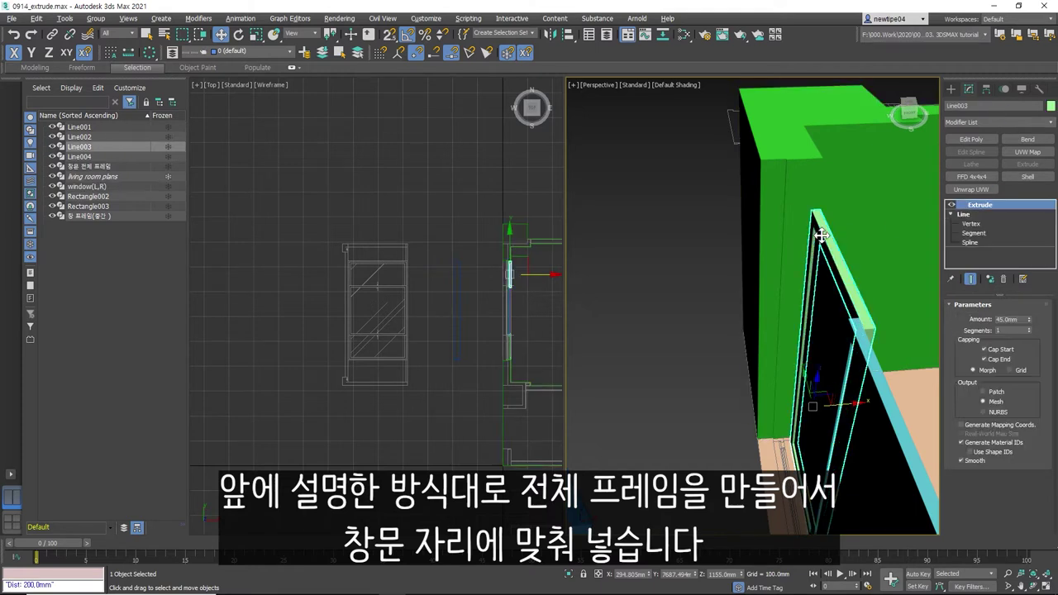
pyautogui.click(968, 106)
pyautogui.click(863, 308)
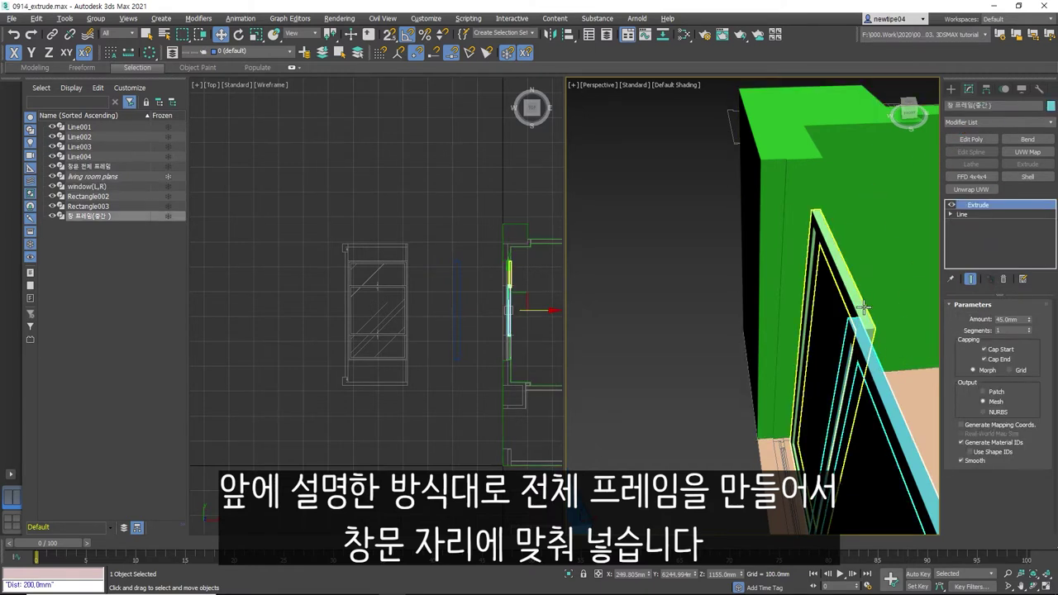
pyautogui.click(860, 308)
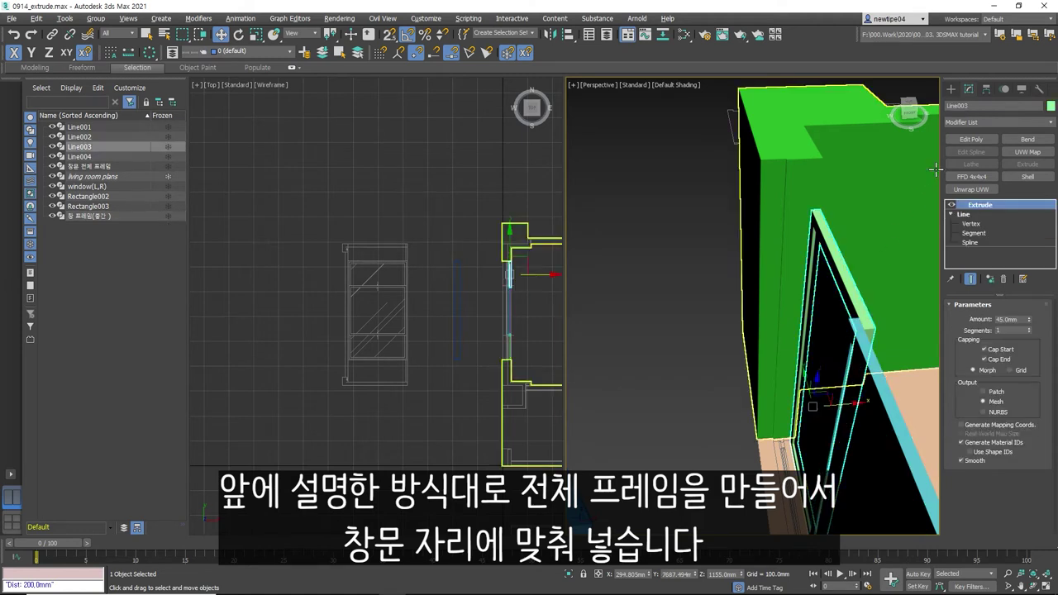
pyautogui.click(982, 107)
pyautogui.write('창 프레임')
pyautogui.click(867, 344)
pyautogui.click(864, 332)
pyautogui.click(982, 106)
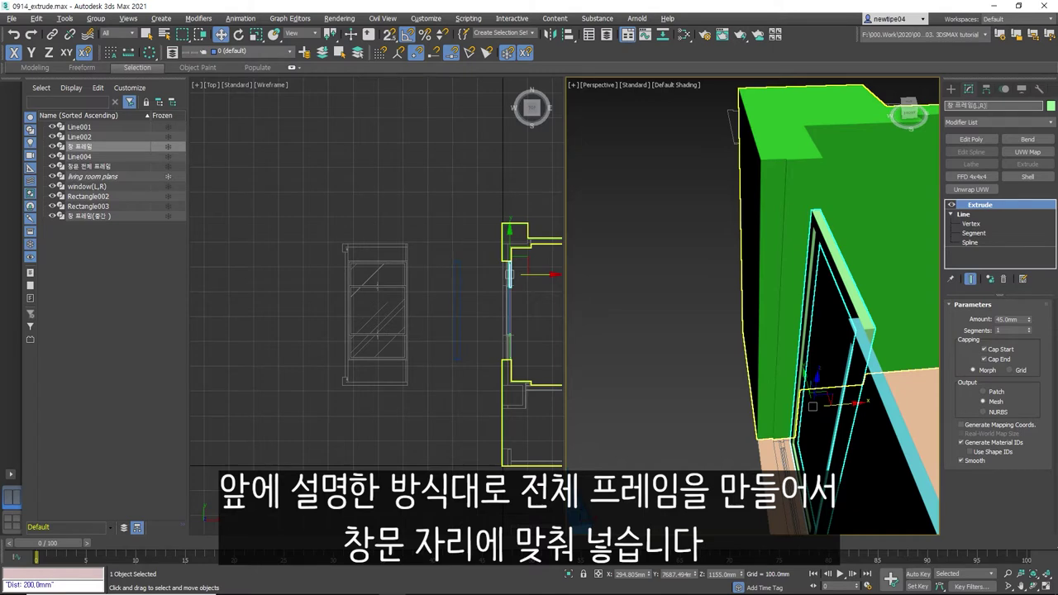
pyautogui.write('(L,R)')
pyautogui.press('Return')
# - Name frame Line004 창 프레임(L) and the middle frame 창 프레임(M)
pyautogui.keyDown('alt'); pyautogui.moveTo(813, 406); pyautogui.dragTo(768, 231, button='middle'); pyautogui.keyUp('alt')
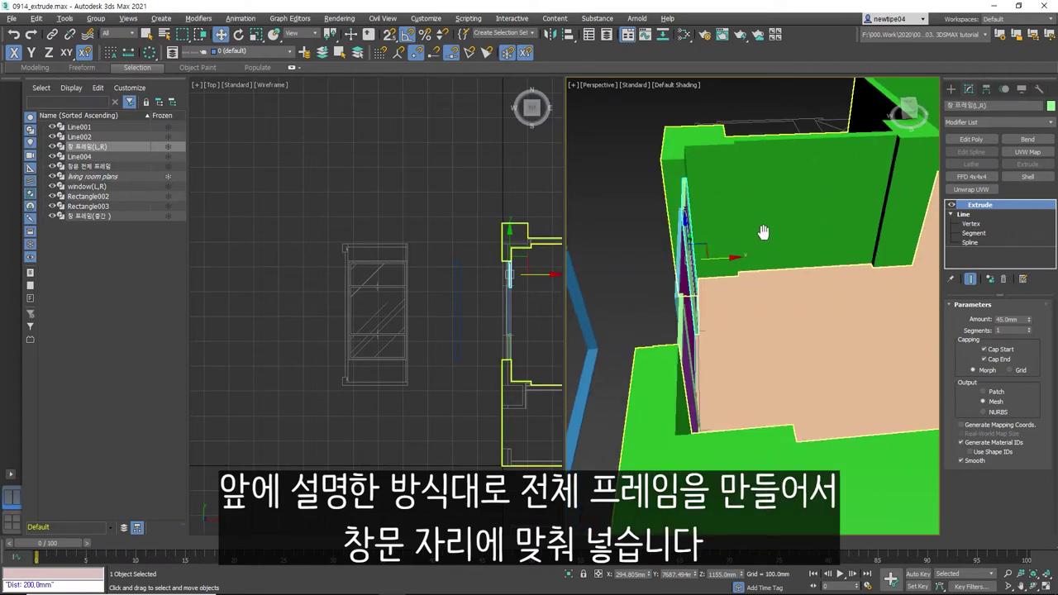
pyautogui.click(678, 316)
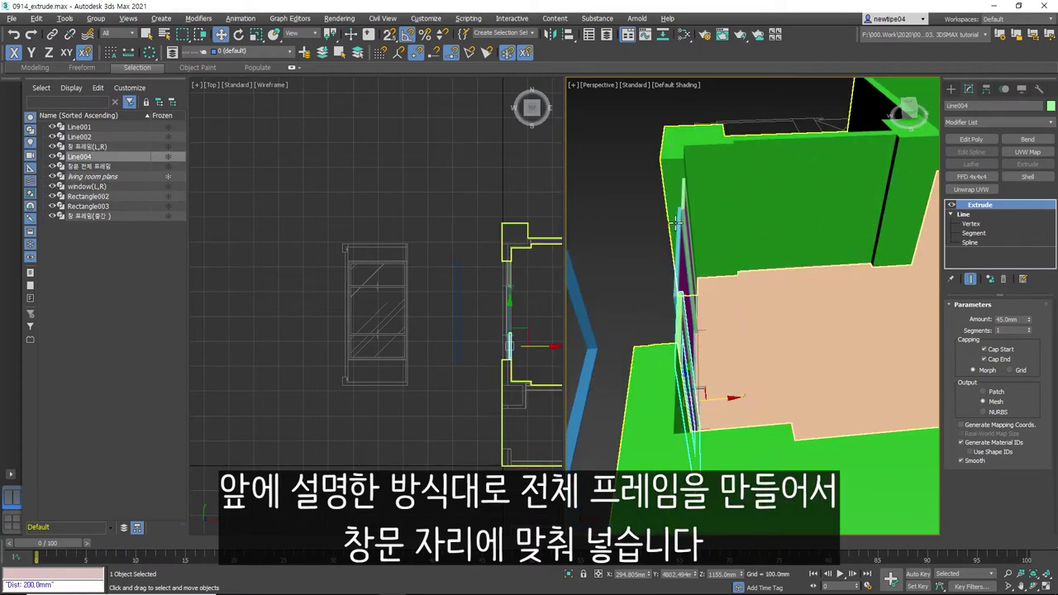
pyautogui.click(679, 191)
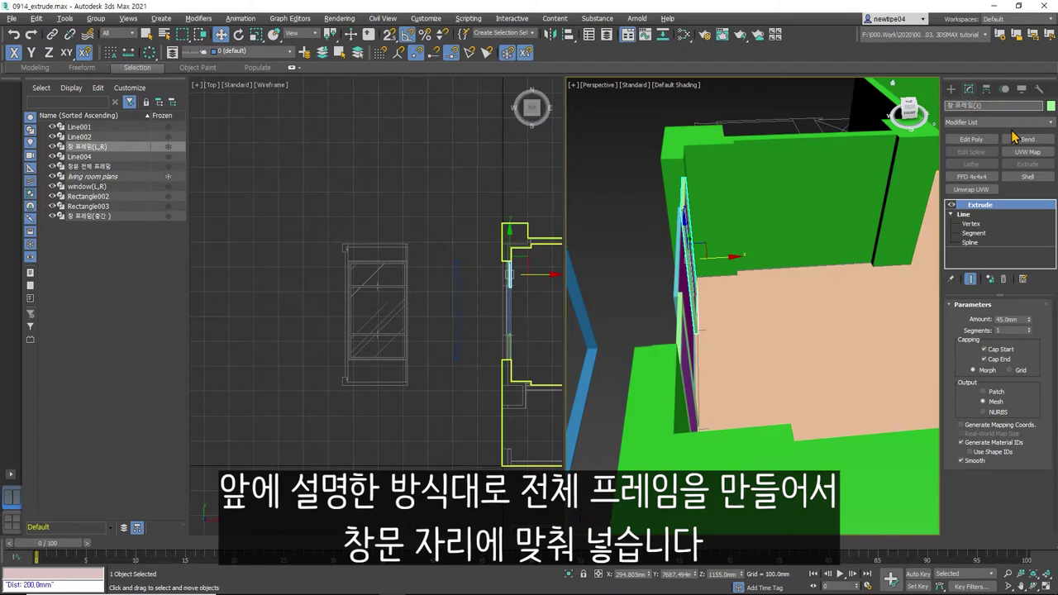
pyautogui.click(992, 105)
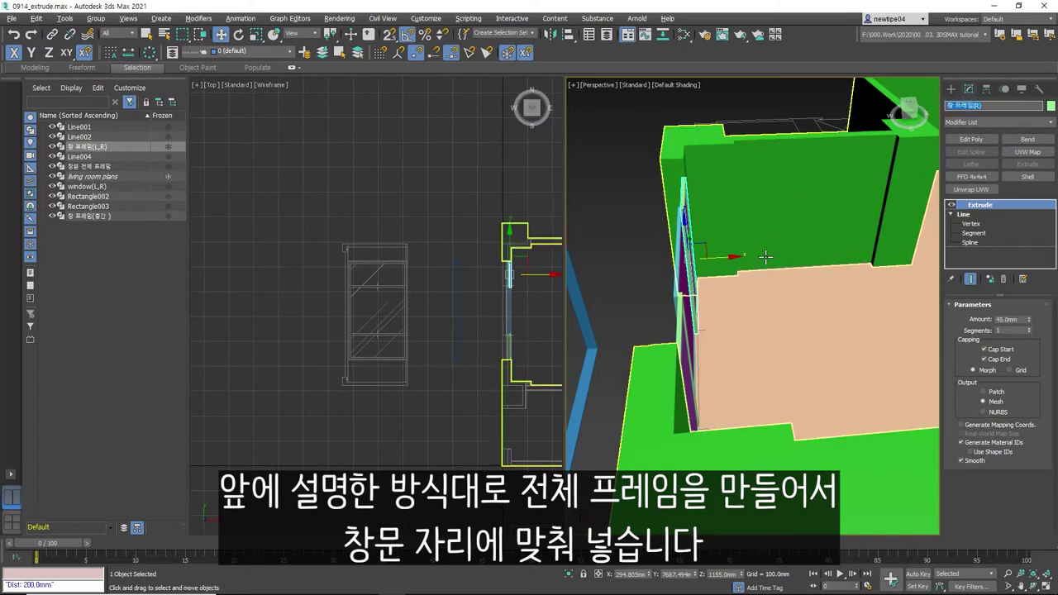
pyautogui.click(686, 322)
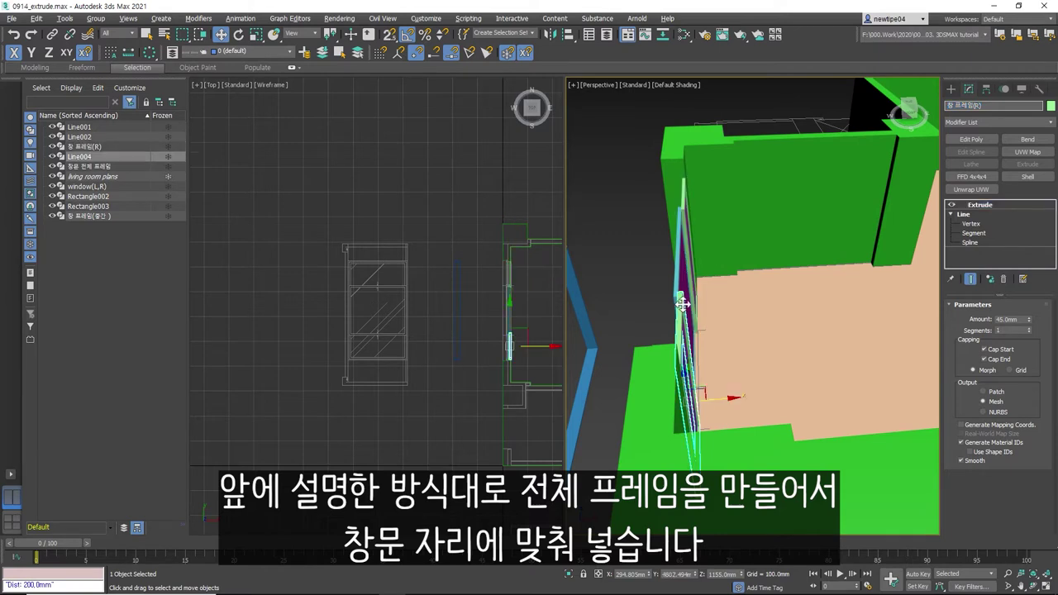
pyautogui.click(982, 105)
pyautogui.write('창 프레임(R)')
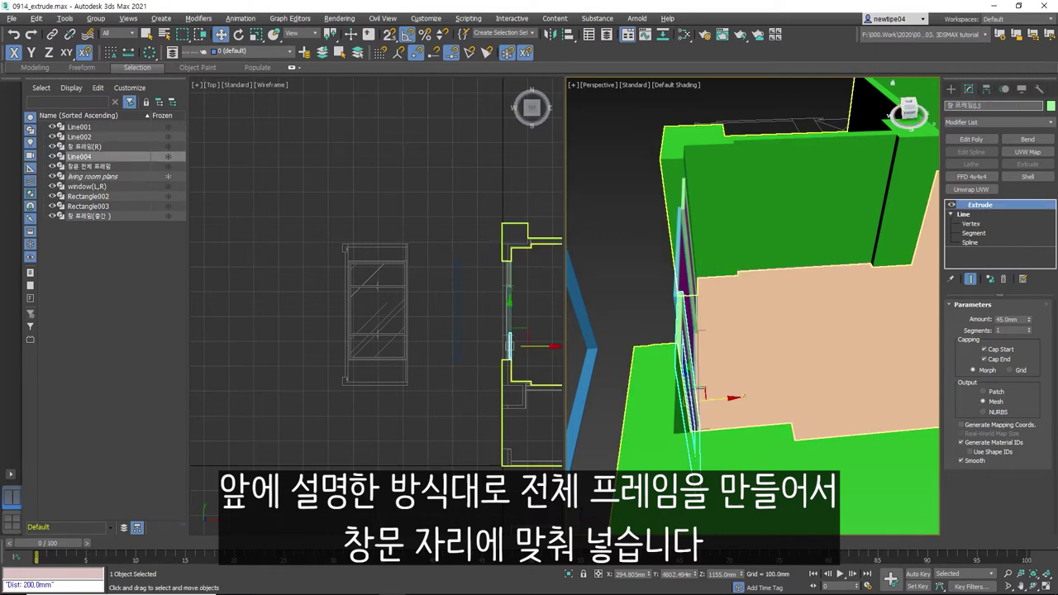
pyautogui.press('Return')
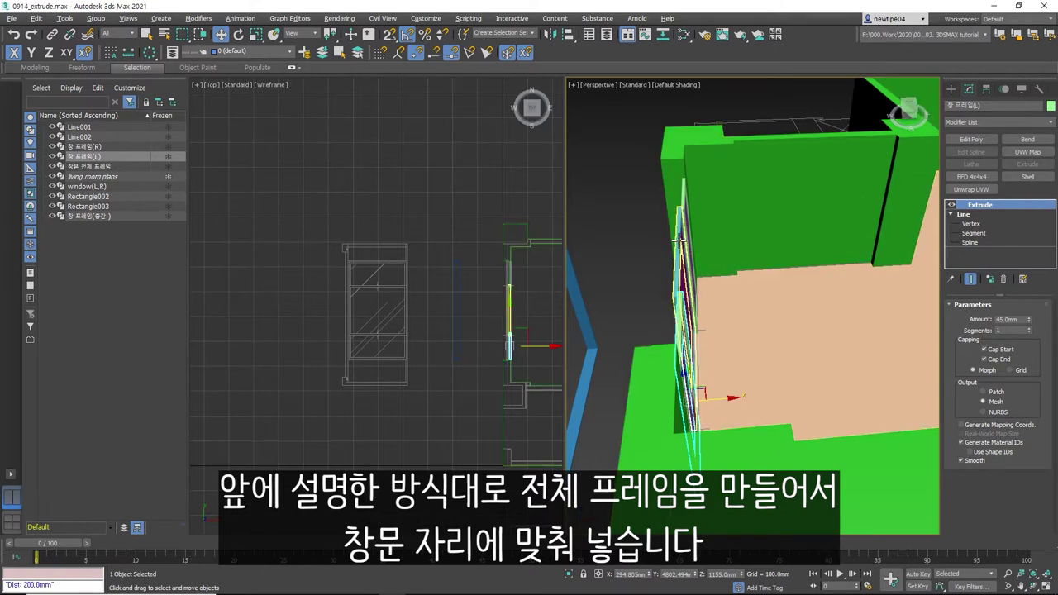
pyautogui.click(679, 240)
pyautogui.click(982, 105)
pyautogui.write('M')
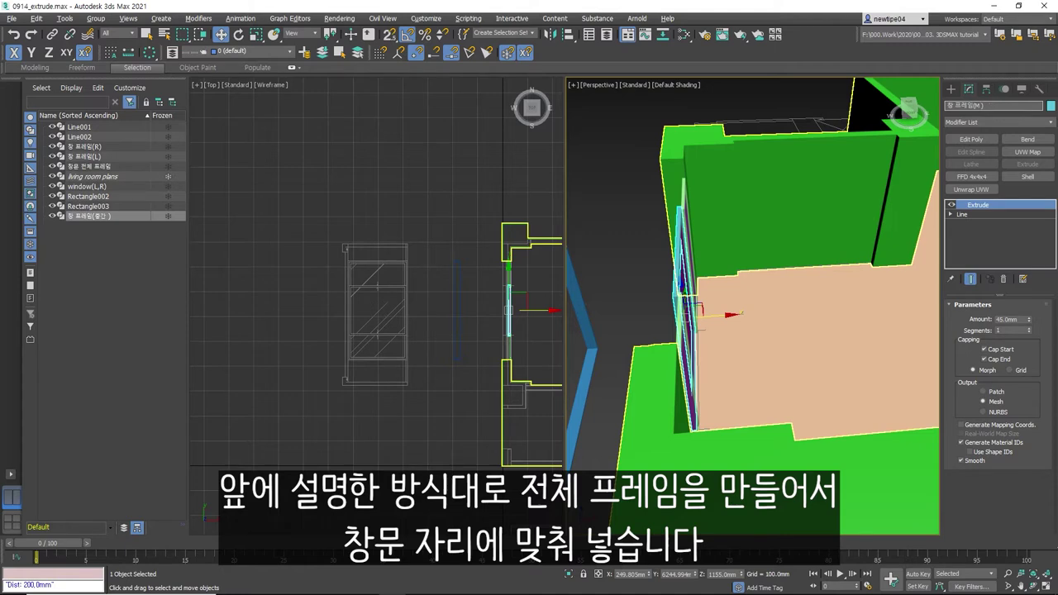
pyautogui.write(')')
pyautogui.press('Return')
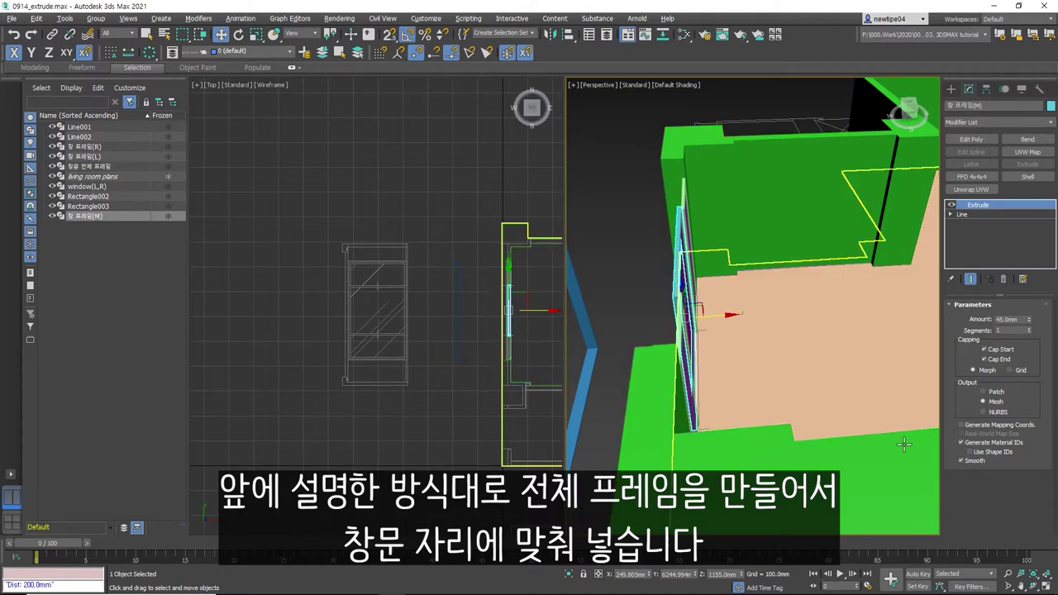
# - Rename the two glass panes window(R) and window(L)
pyautogui.click(1033, 586)
pyautogui.moveTo(760, 357); pyautogui.dragTo(698, 361)
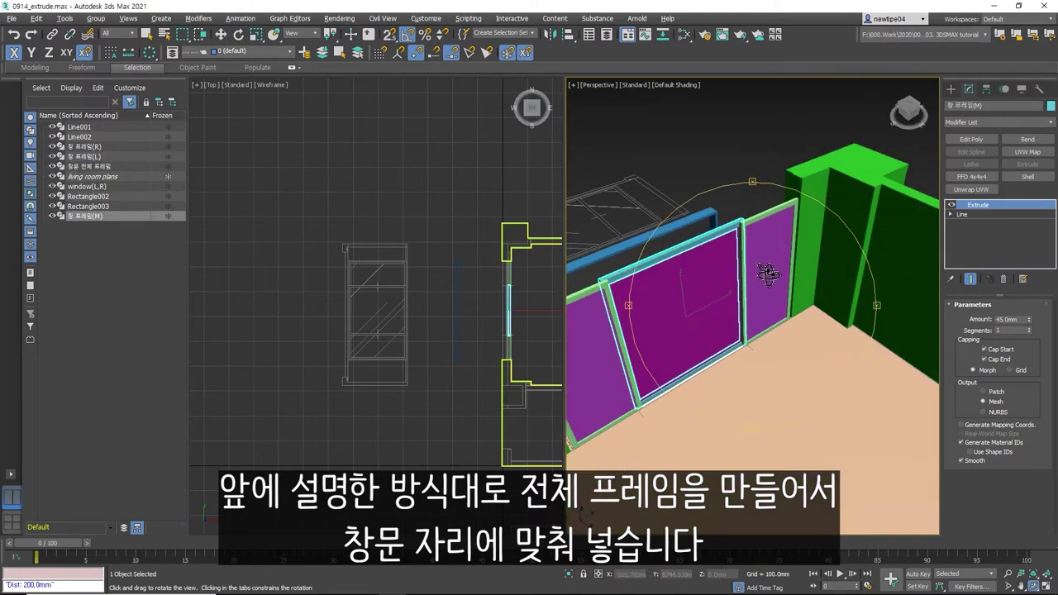
pyautogui.press('w')
pyautogui.click(769, 276)
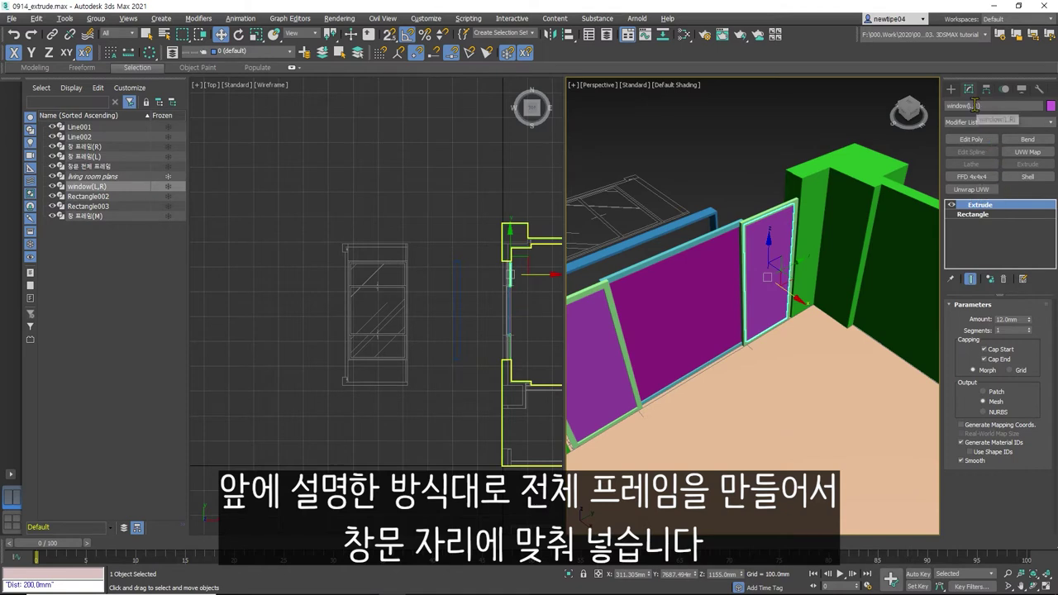
pyautogui.doubleClick(972, 105)
pyautogui.write('X')
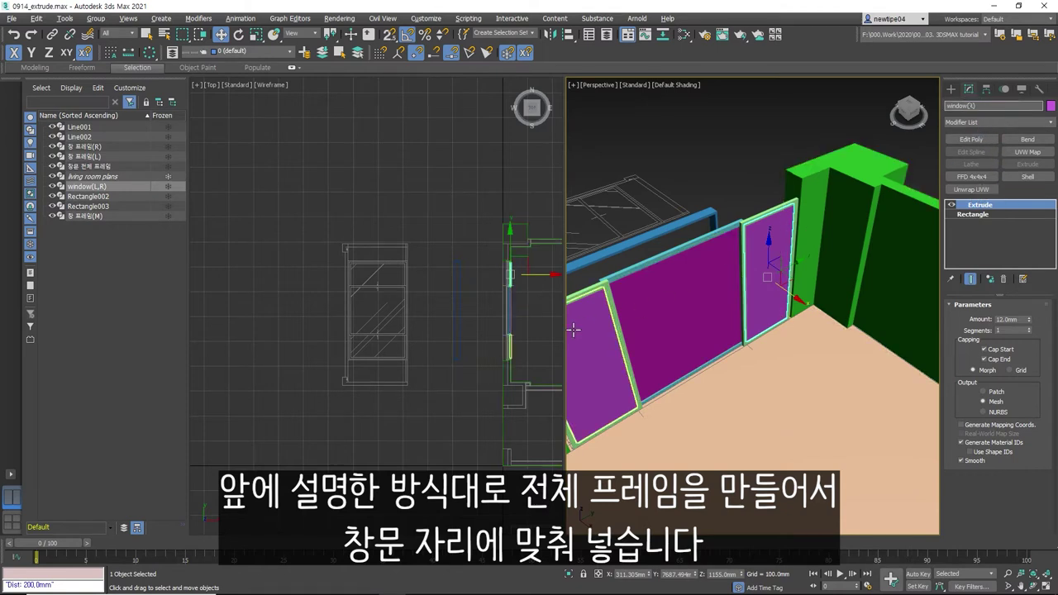
pyautogui.press('BackSpace')
pyautogui.press('Return')
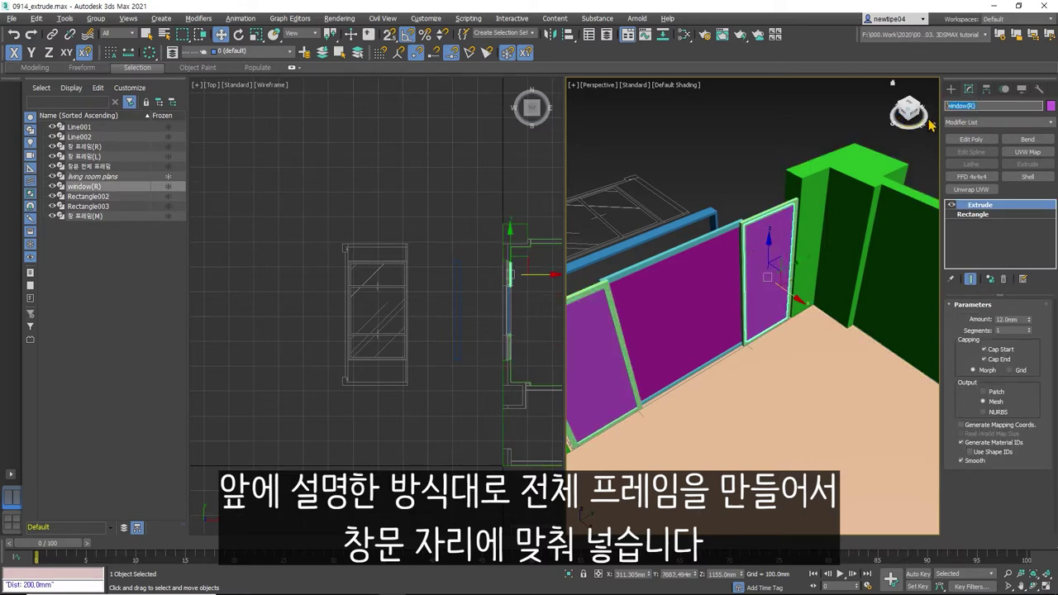
pyautogui.click(593, 335)
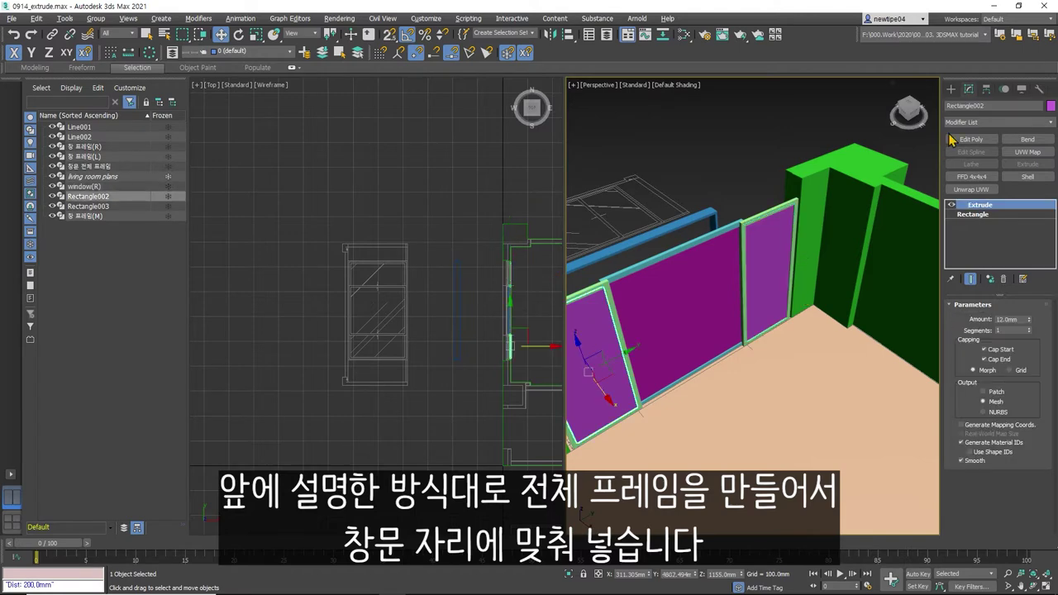
pyautogui.click(971, 105)
pyautogui.write('window(L')
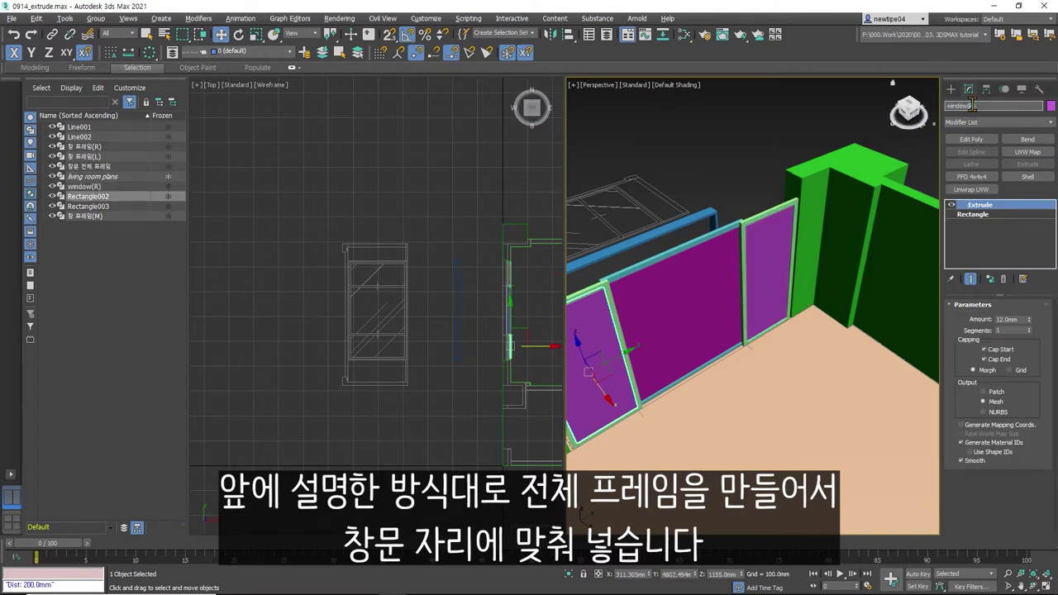
pyautogui.write(')')
pyautogui.press('Return')
pyautogui.click(672, 218)
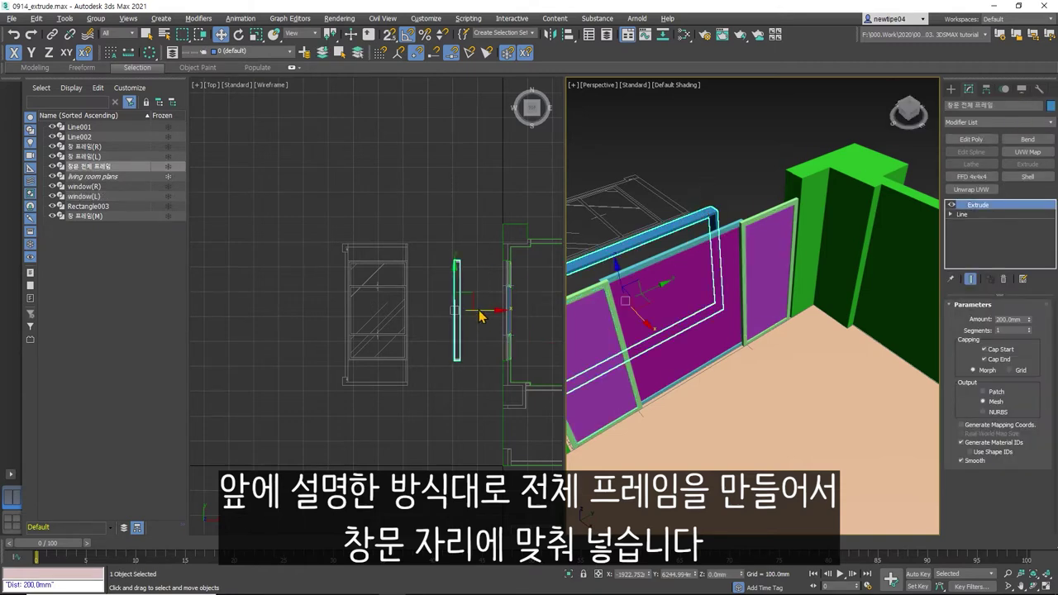
# - Snap the corner of 창문 전체 프레임 onto the wall opening's corner in the Top view
pyautogui.moveTo(480, 315); pyautogui.dragTo(543, 309)
pyautogui.scroll(5, 529, 264)
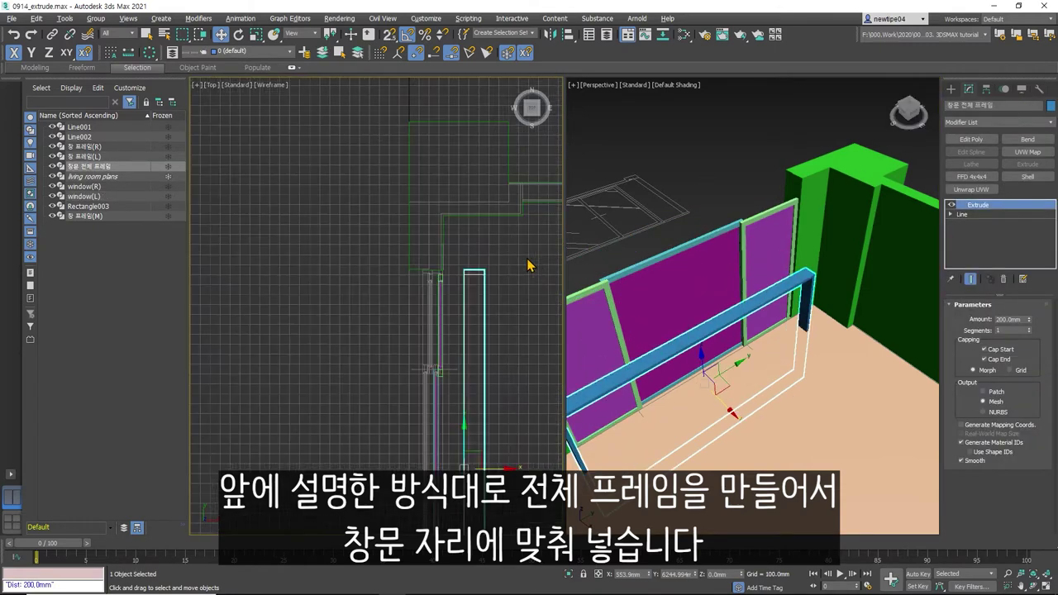
pyautogui.scroll(4, 472, 273)
pyautogui.press('s')
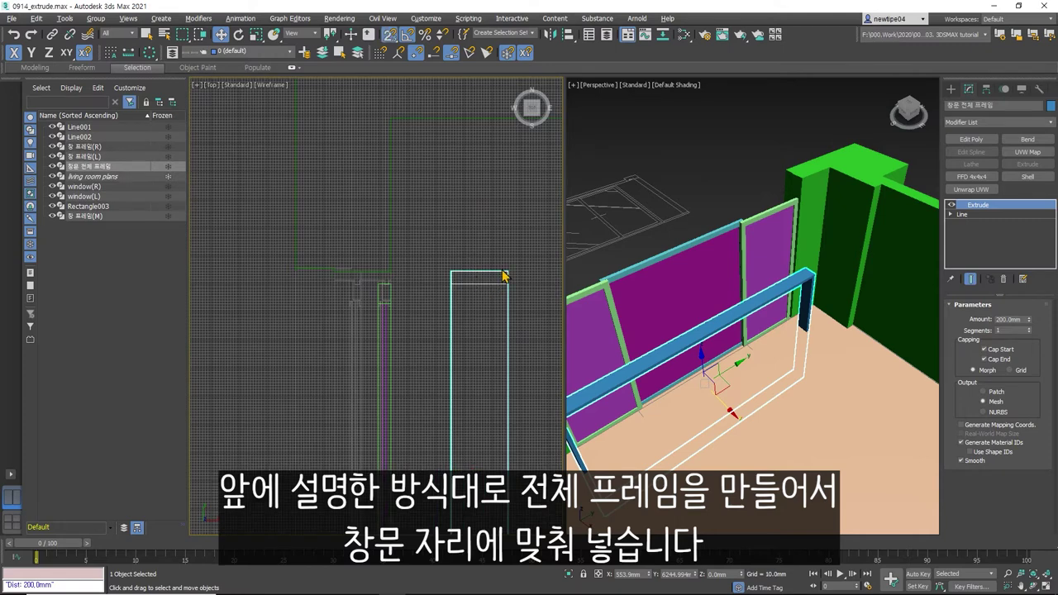
pyautogui.moveTo(504, 274); pyautogui.dragTo(391, 268)
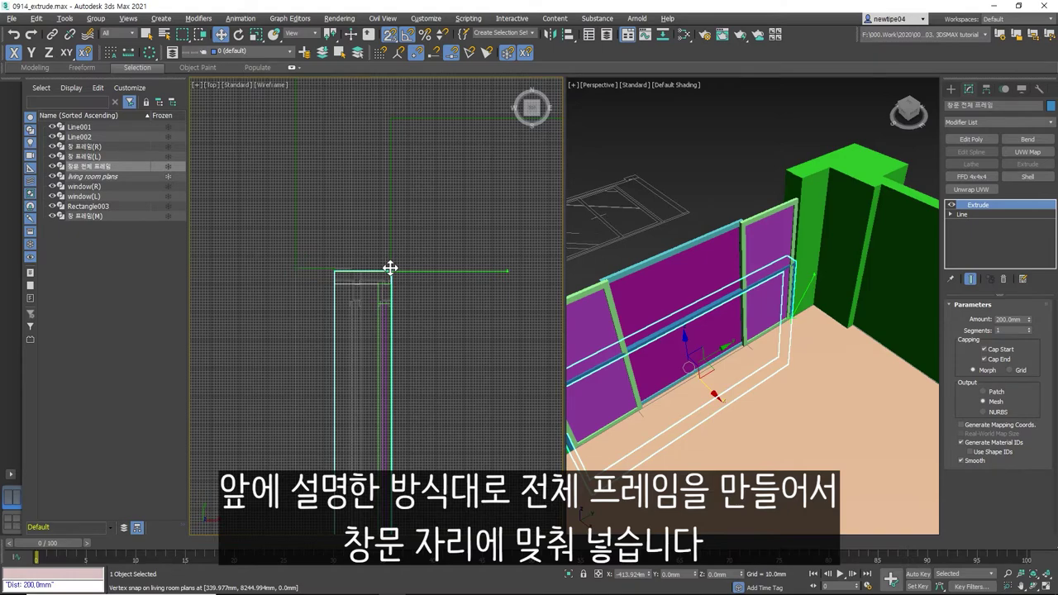
pyautogui.scroll(-3, 414, 229)
pyautogui.scroll(-2, 432, 259)
pyautogui.scroll(-1, 405, 359)
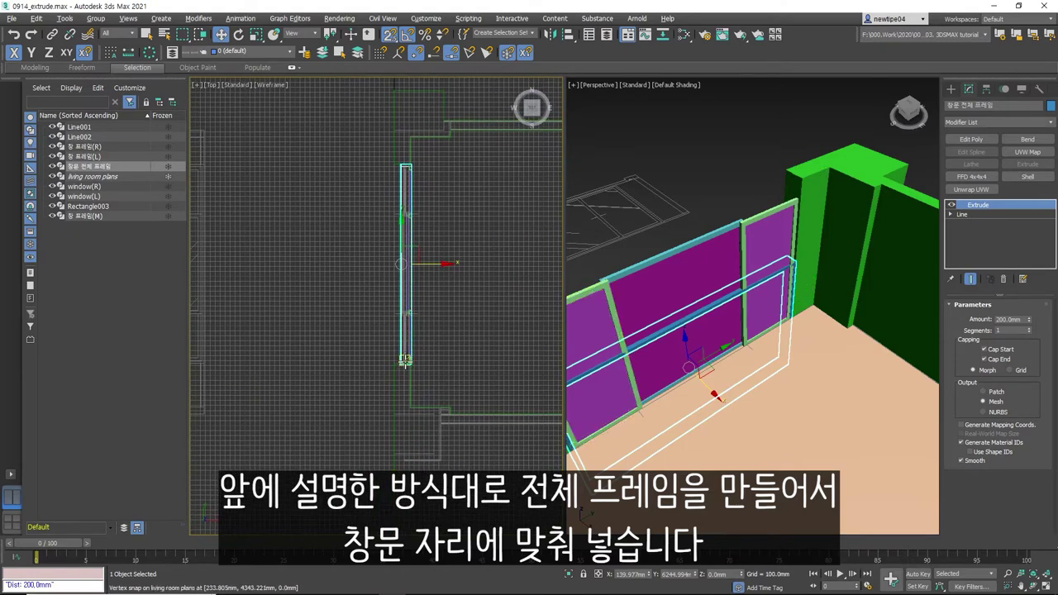
pyautogui.scroll(3, 405, 359)
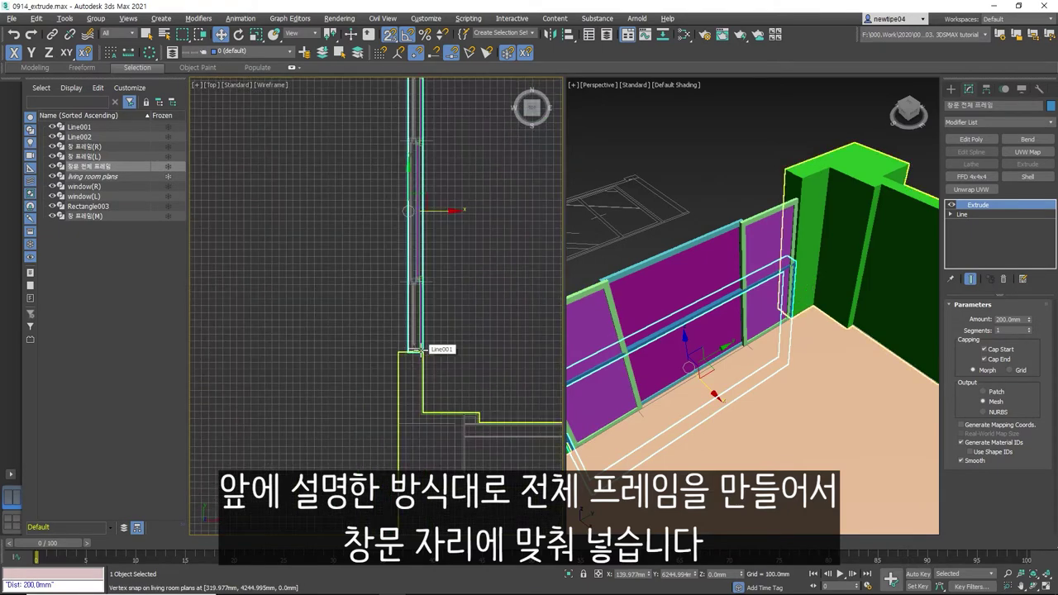
pyautogui.moveTo(436, 296); pyautogui.dragTo(444, 326, button='middle')
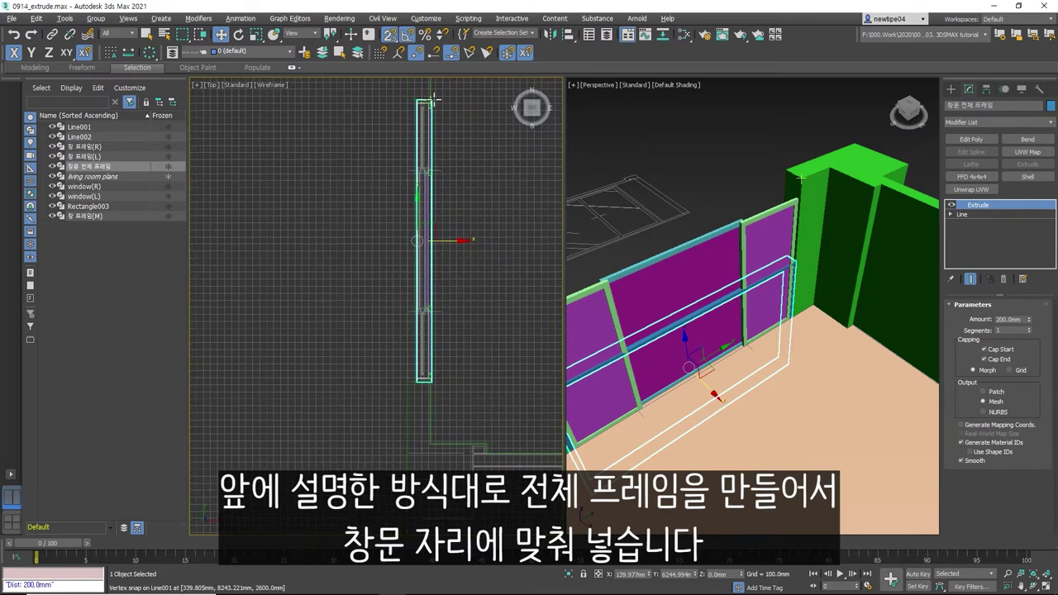
# - Select the six window parts, leaving the wall outlines out of the selection
pyautogui.moveTo(475, 397); pyautogui.dragTo(430, 387)
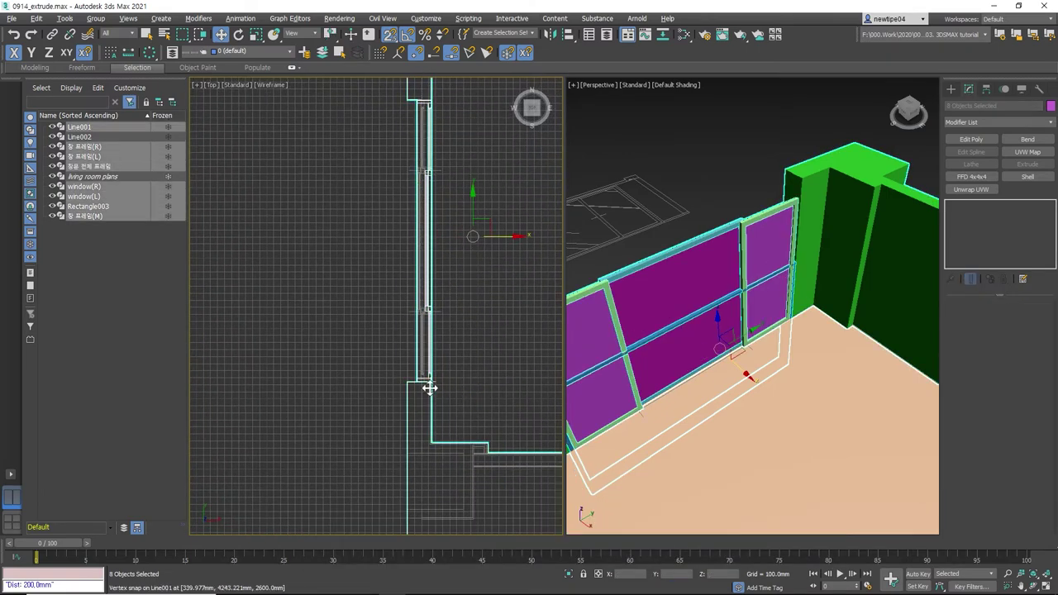
pyautogui.keyDown('alt'); pyautogui.click(409, 386); pyautogui.keyUp('alt')
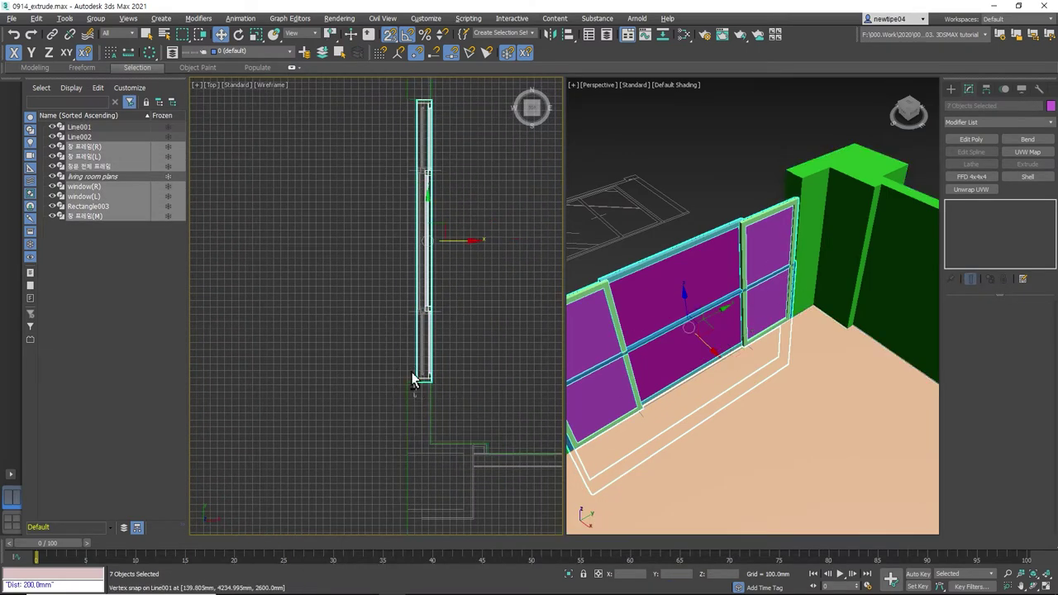
pyautogui.keyDown('alt'); pyautogui.click(415, 378); pyautogui.keyUp('alt')
pyautogui.moveTo(455, 289)
pyautogui.mouseDown()
pyautogui.moveTo(451, 250)
pyautogui.moveTo(460, 271)
pyautogui.mouseUp()
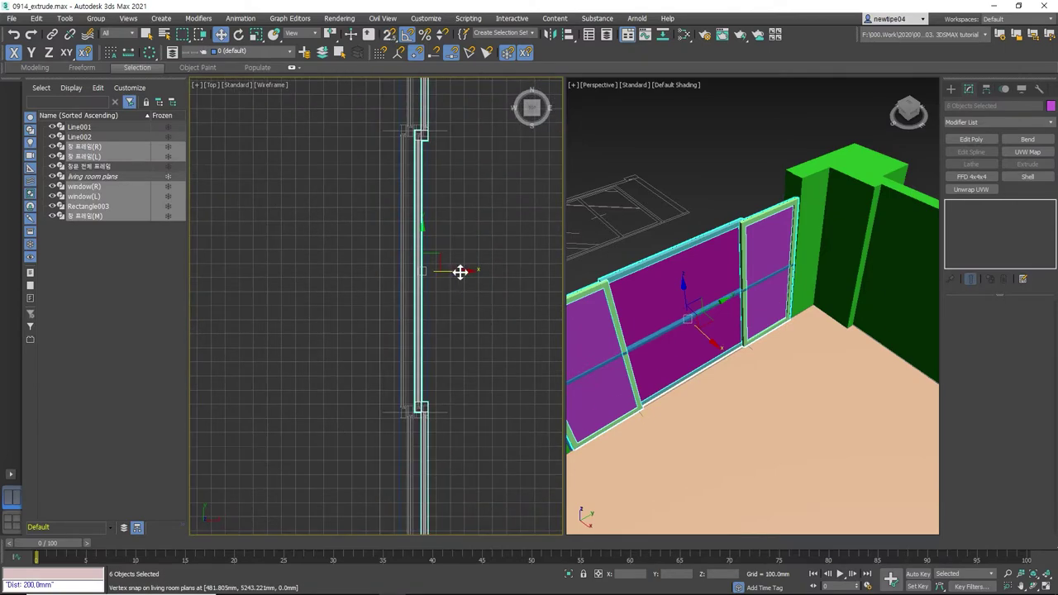
pyautogui.scroll(4, 421, 120)
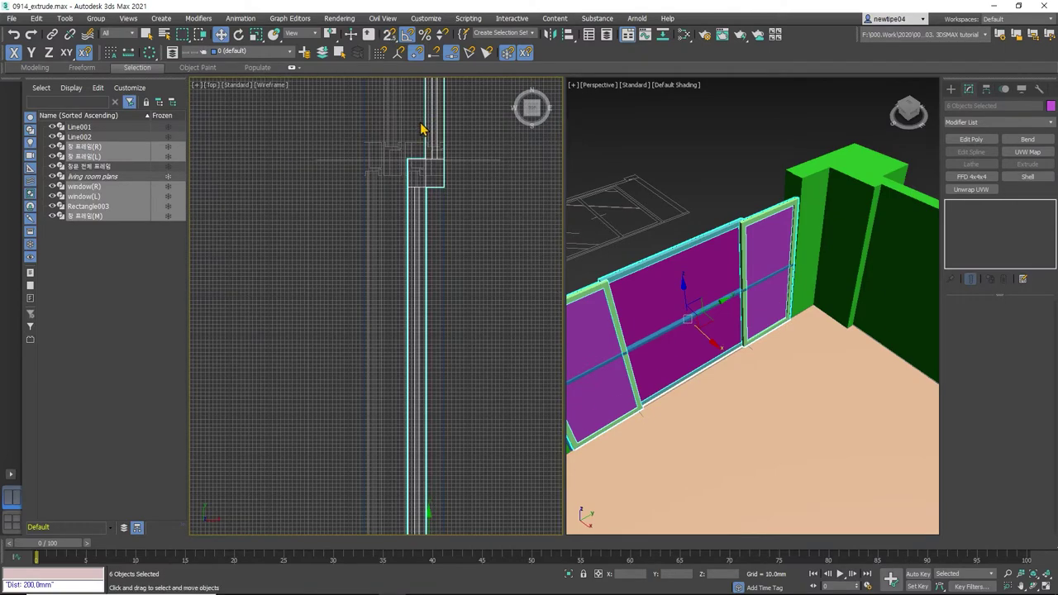
pyautogui.scroll(-3, 421, 131)
pyautogui.scroll(2, 424, 428)
pyautogui.scroll(-2, 439, 423)
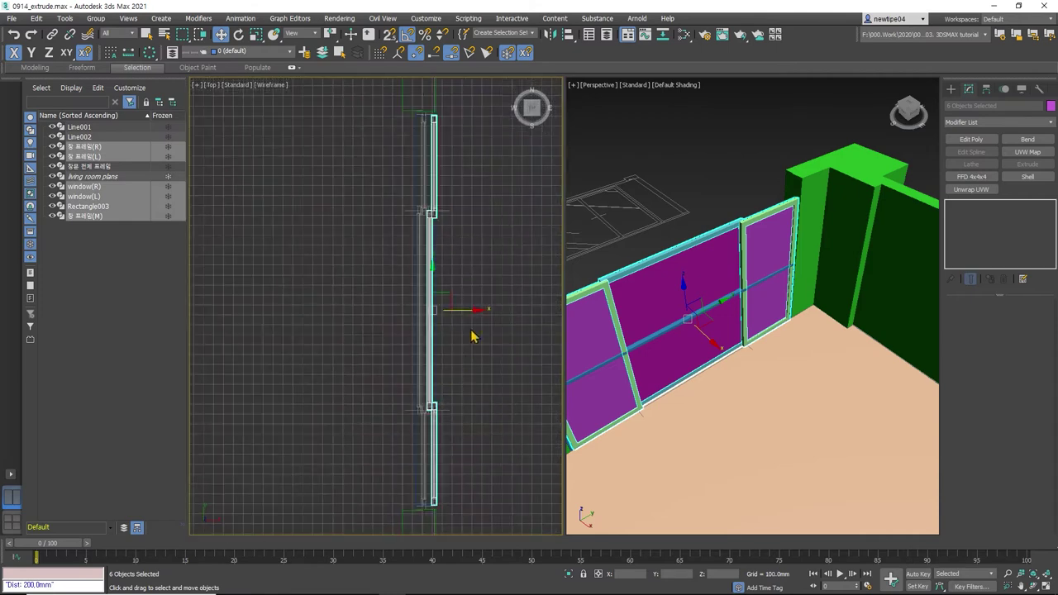
# - Clone the parts as Copy and shift the copies 88 mm along X
pyautogui.keyDown('shift'); pyautogui.moveTo(464, 311); pyautogui.dragTo(445, 311); pyautogui.keyUp('shift')
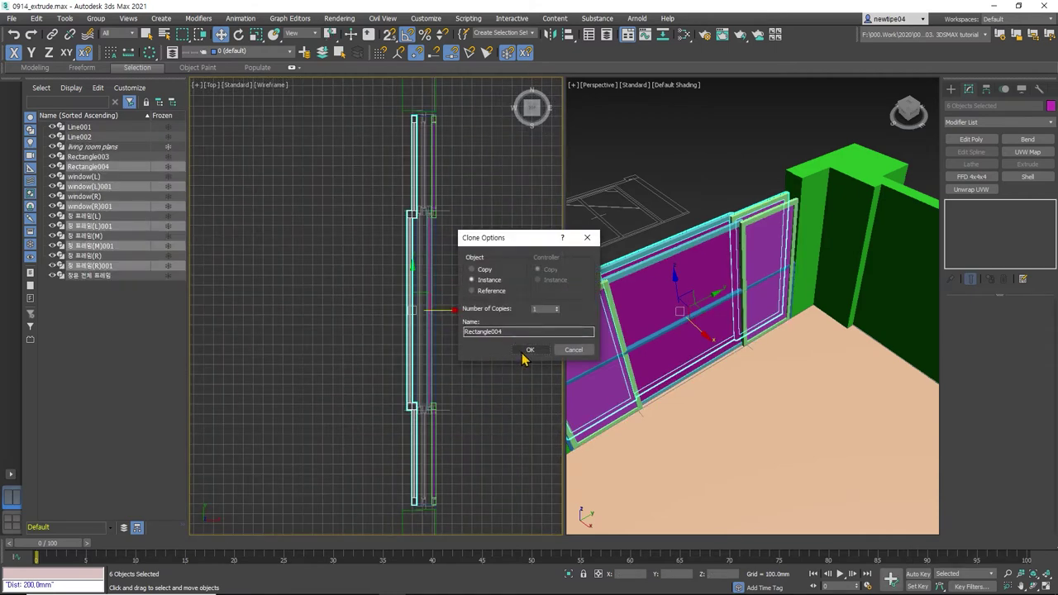
pyautogui.click(484, 269)
pyautogui.click(530, 350)
pyautogui.scroll(3, 399, 183)
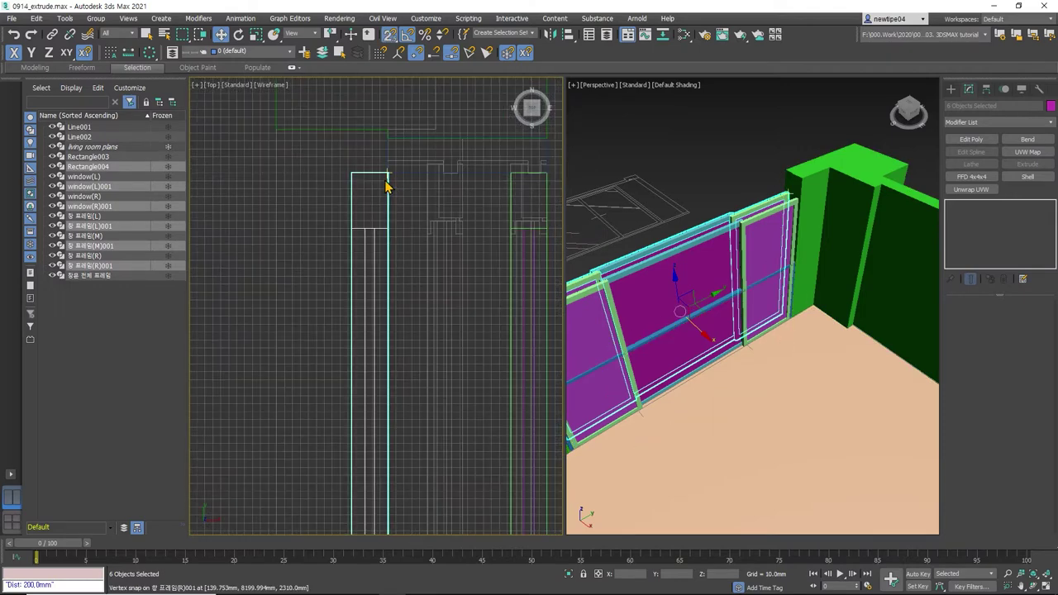
pyautogui.moveTo(379, 173)
pyautogui.mouseDown()
pyautogui.moveTo(459, 173)
pyautogui.moveTo(460, 239)
pyautogui.mouseUp()
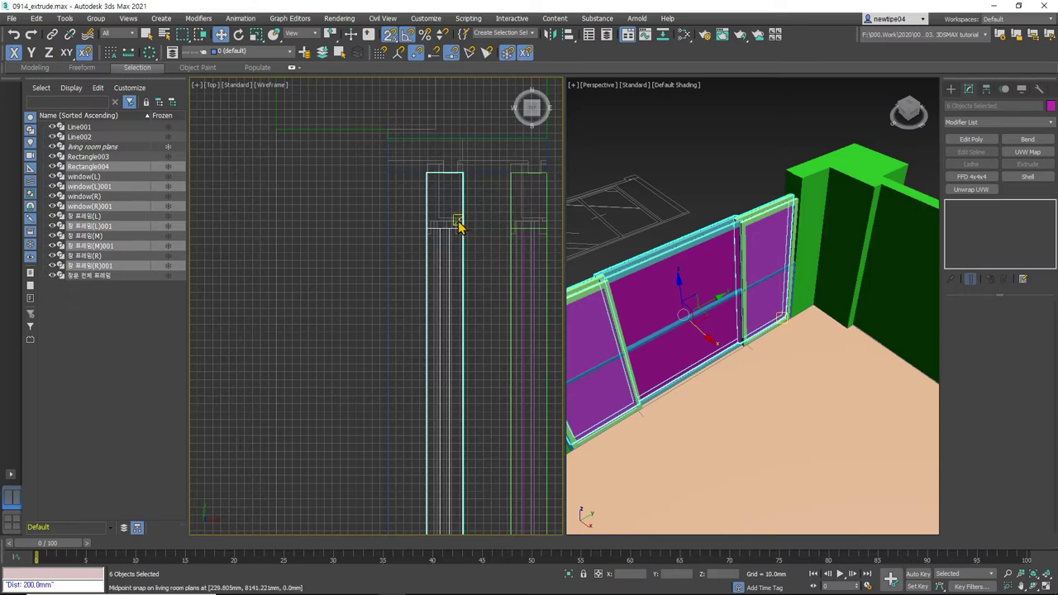
pyautogui.scroll(-2, 539, 247)
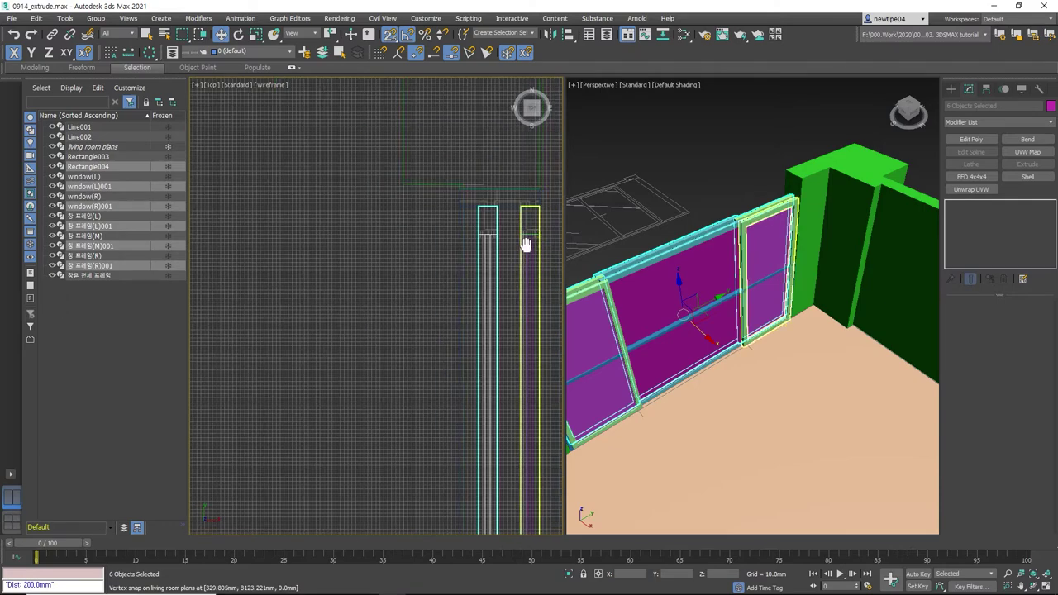
pyautogui.moveTo(524, 239); pyautogui.dragTo(430, 228, button='middle')
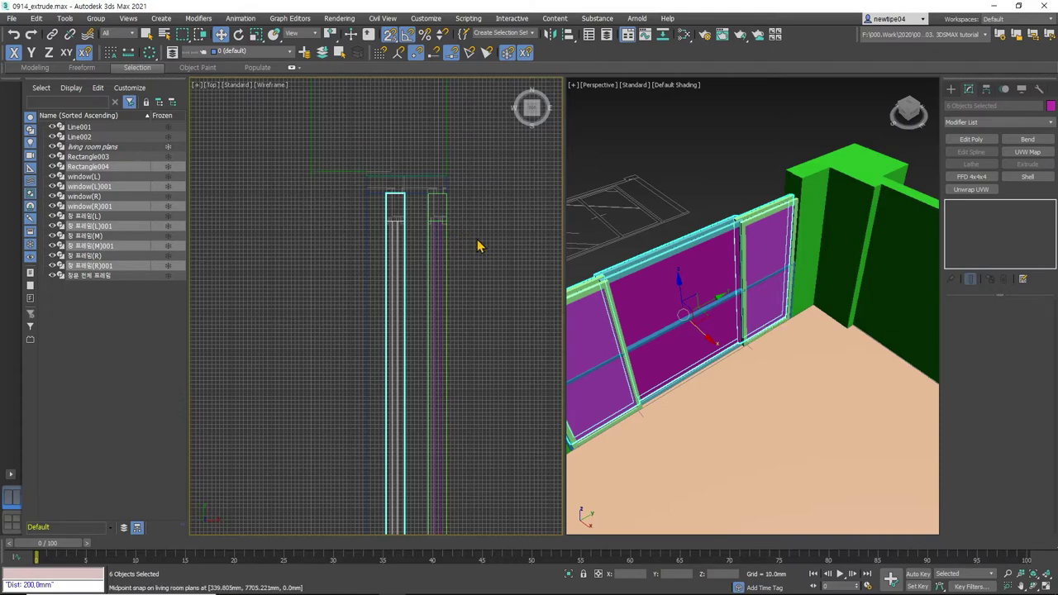
pyautogui.scroll(2, 471, 236)
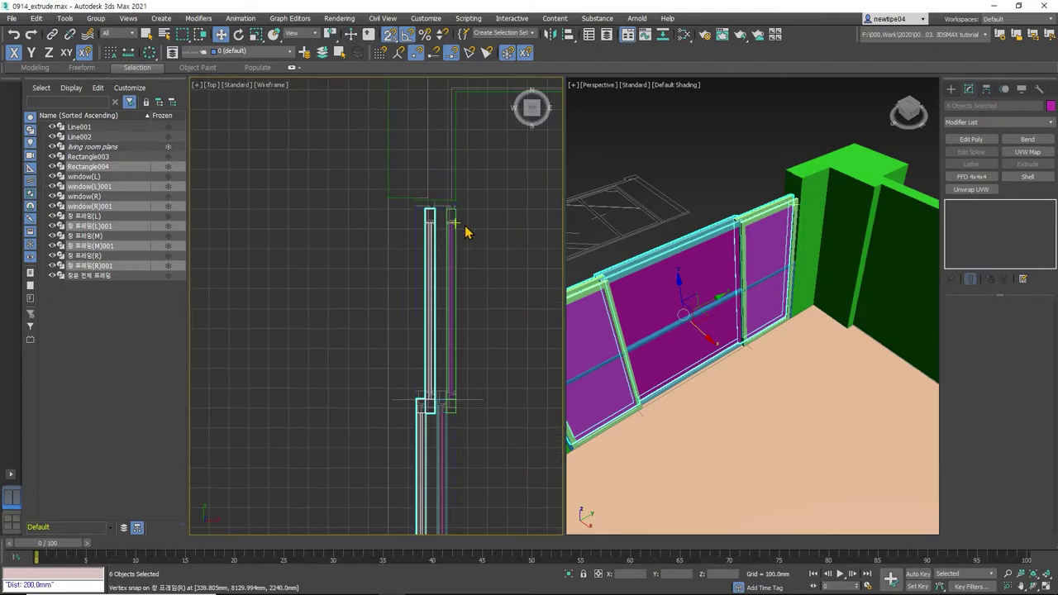
pyautogui.click(419, 208)
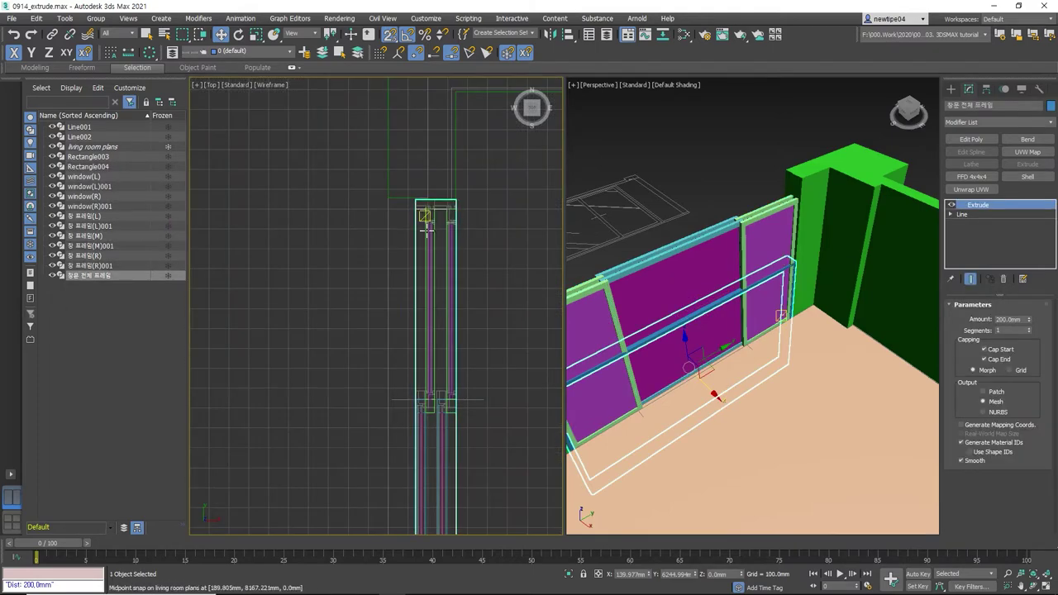
# - In the Left view, raise the outer frame vertically and snap it to the window corner
pyautogui.scroll(-3, 459, 305)
pyautogui.scroll(-2, 472, 300)
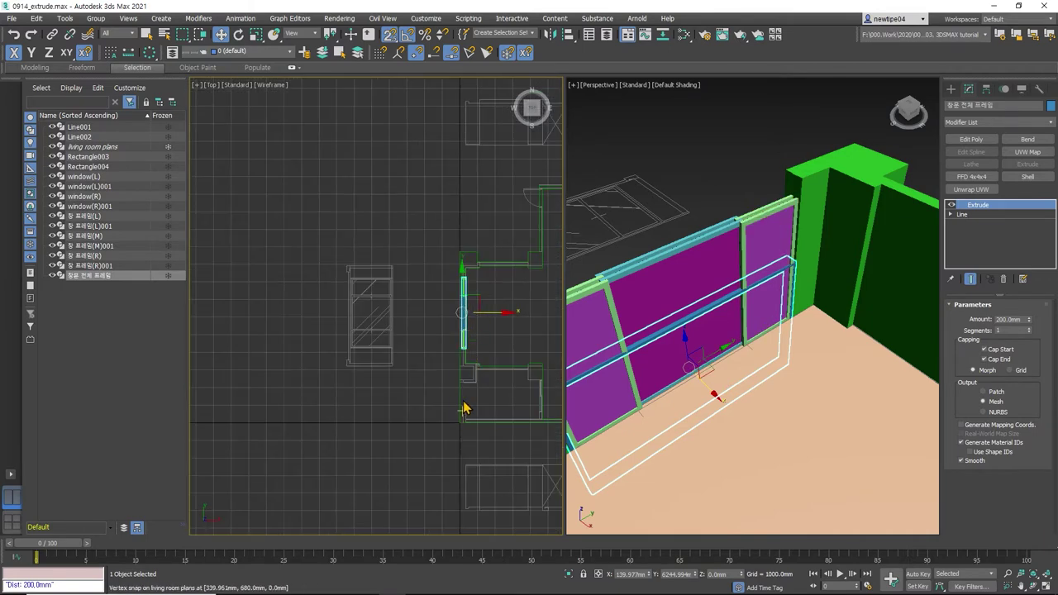
pyautogui.press('l')
pyautogui.scroll(-3, 405, 330)
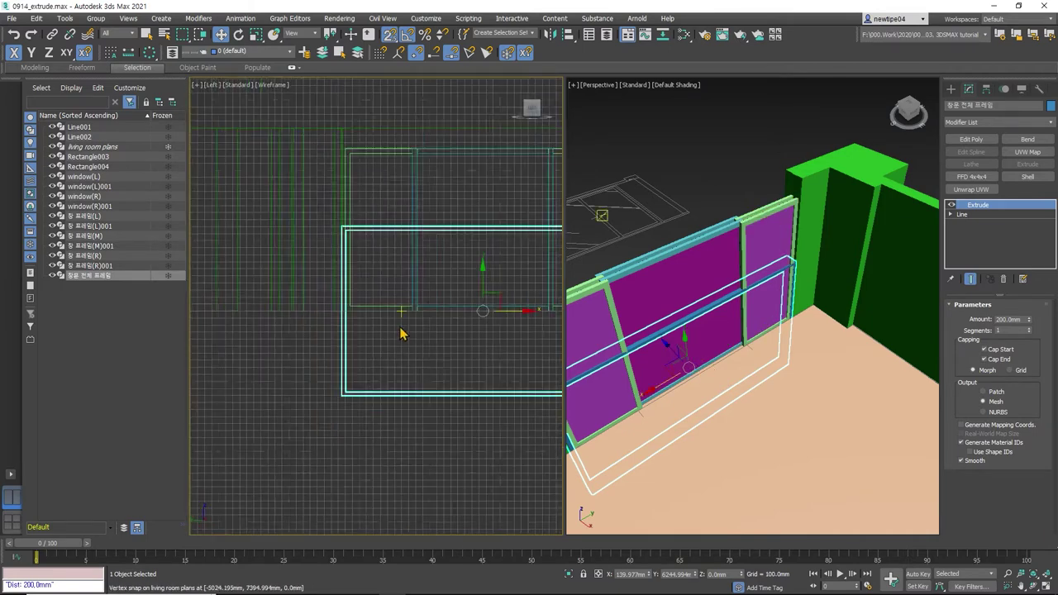
pyautogui.scroll(-2, 403, 331)
pyautogui.press('F6')
pyautogui.moveTo(397, 338); pyautogui.dragTo(394, 270)
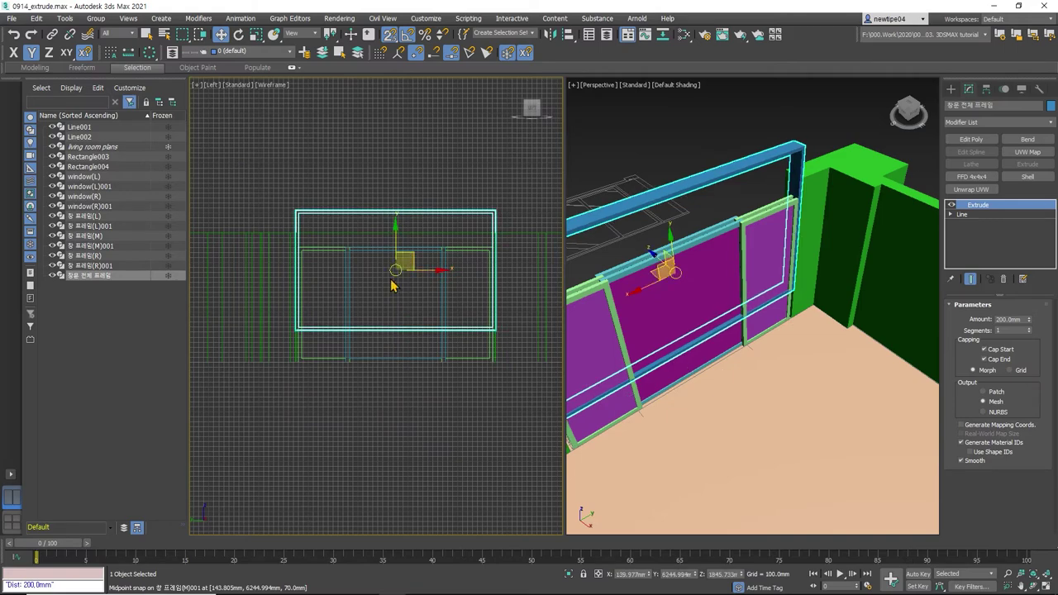
pyautogui.scroll(4, 307, 339)
pyautogui.moveTo(263, 322)
pyautogui.mouseDown()
pyautogui.moveTo(255, 427)
pyautogui.moveTo(314, 325)
pyautogui.moveTo(265, 324)
pyautogui.moveTo(262, 454)
pyautogui.mouseUp()
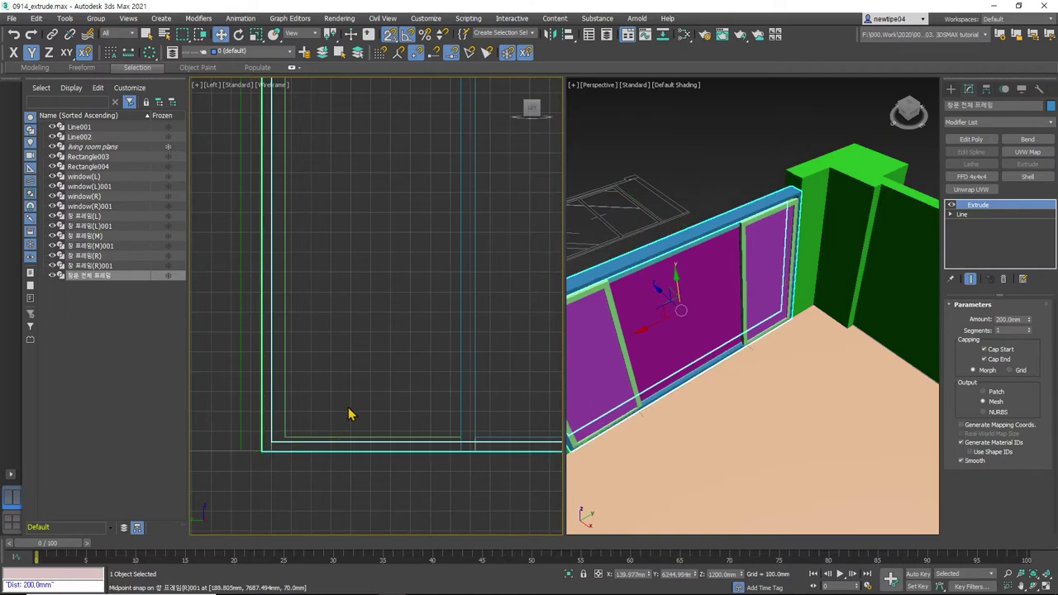
pyautogui.scroll(-5, 394, 392)
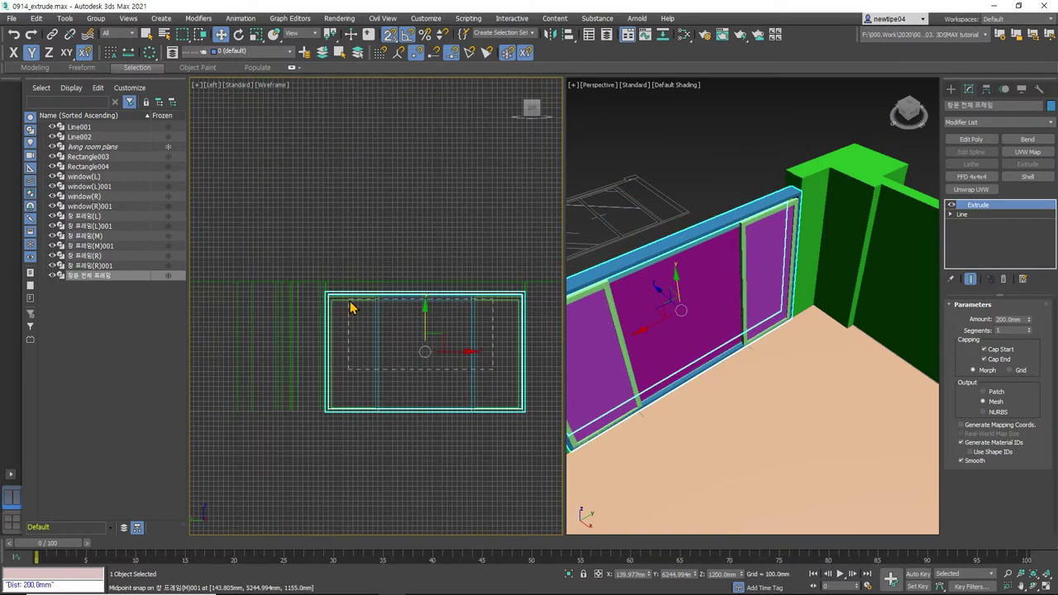
# - Nudge all twelve window pieces up slightly, then undo back to the outer frame selection
pyautogui.hotkey('ctrl', 'i')
pyautogui.scroll(5, 326, 300)
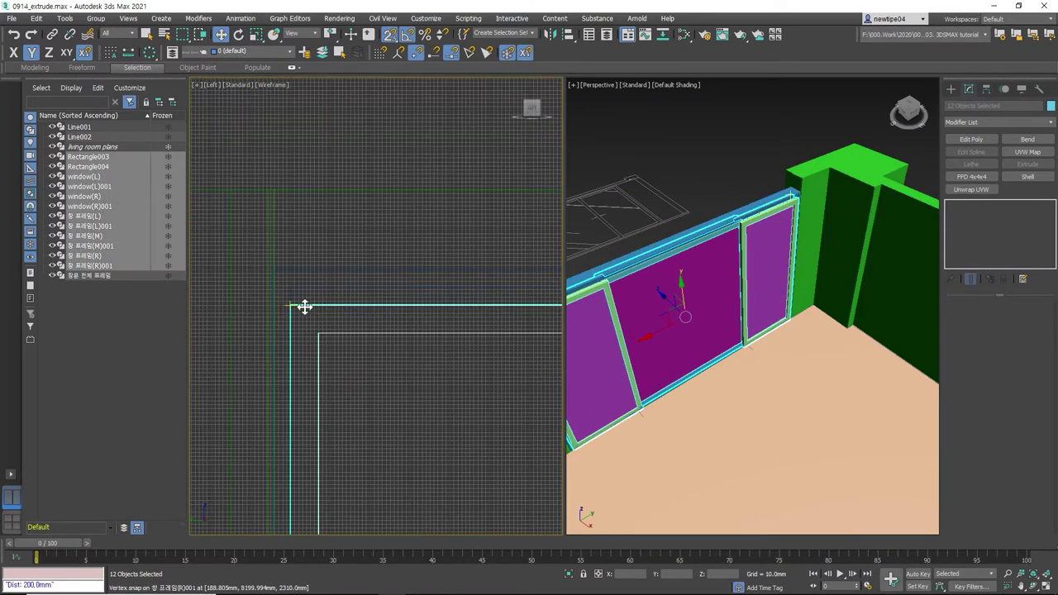
pyautogui.moveTo(298, 306); pyautogui.dragTo(295, 292)
pyautogui.scroll(-3, 342, 300)
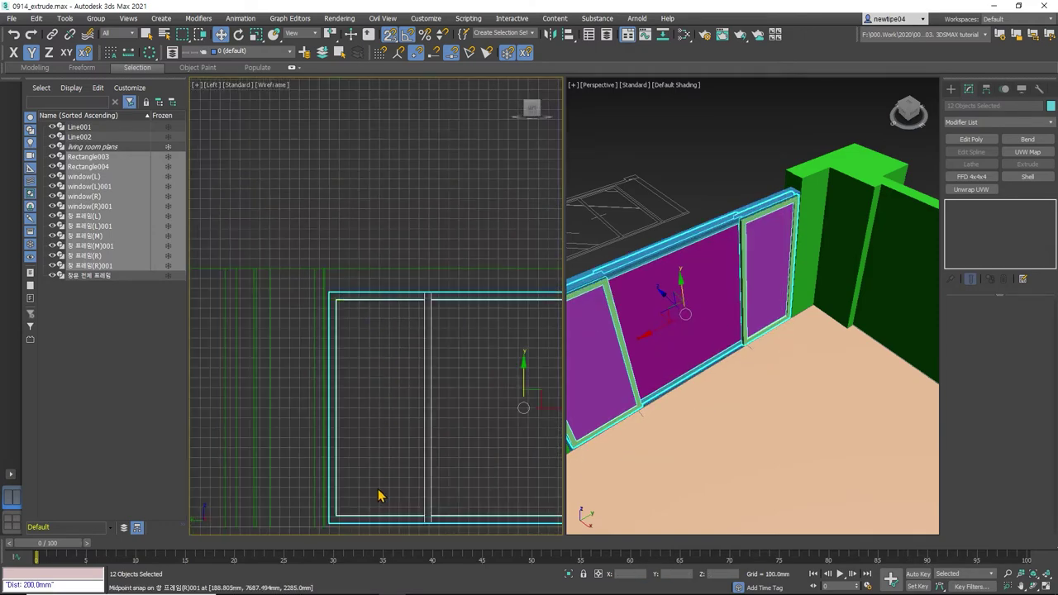
pyautogui.moveTo(378, 496); pyautogui.dragTo(376, 389, button='middle')
pyautogui.scroll(5, 332, 436)
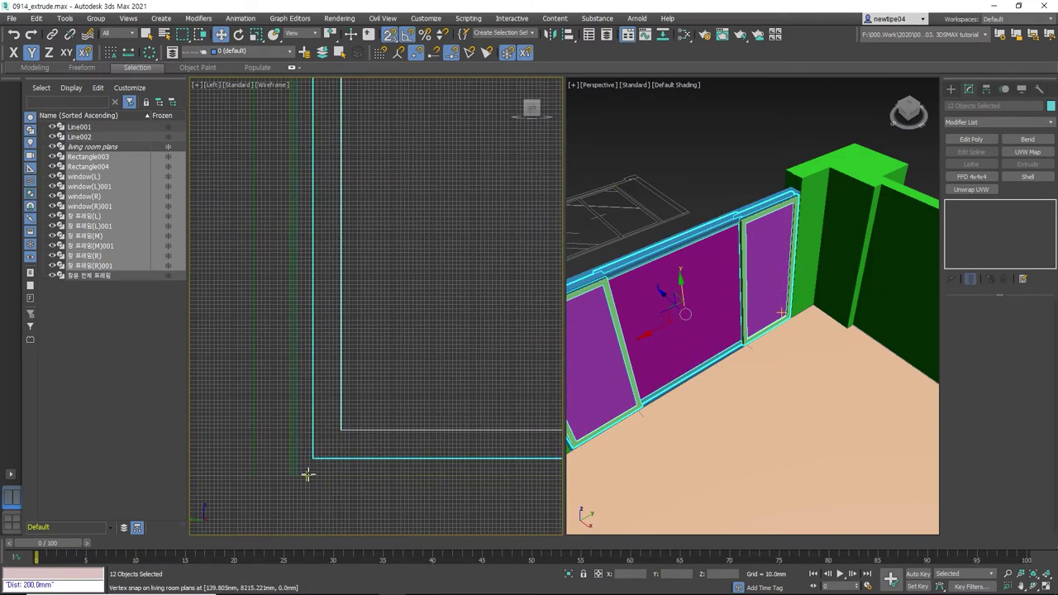
pyautogui.hotkey('ctrl', 'z')
pyautogui.hotkey('ctrl', 'z')
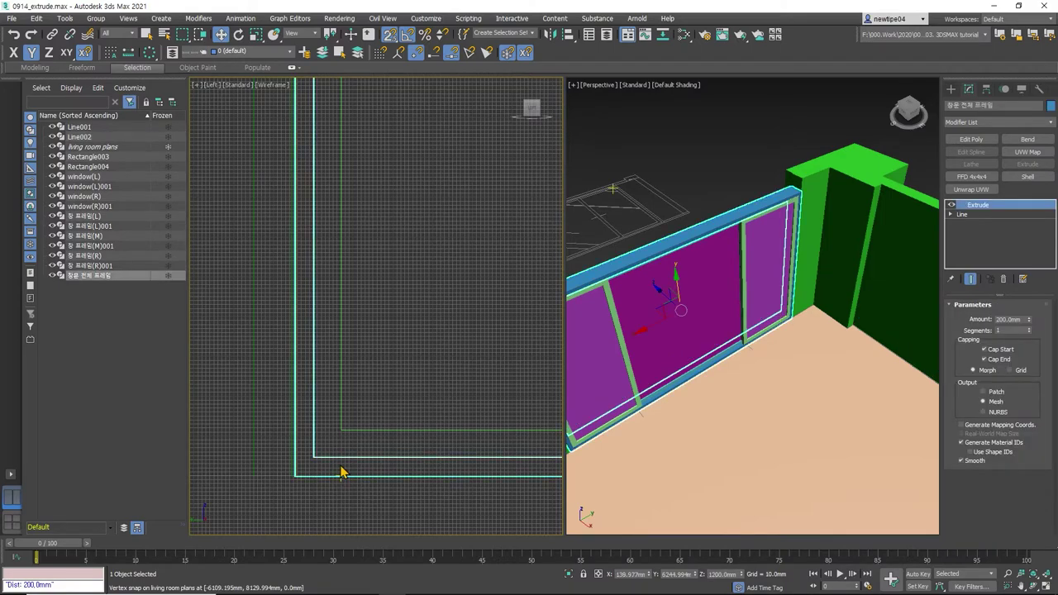
pyautogui.scroll(-5, 304, 489)
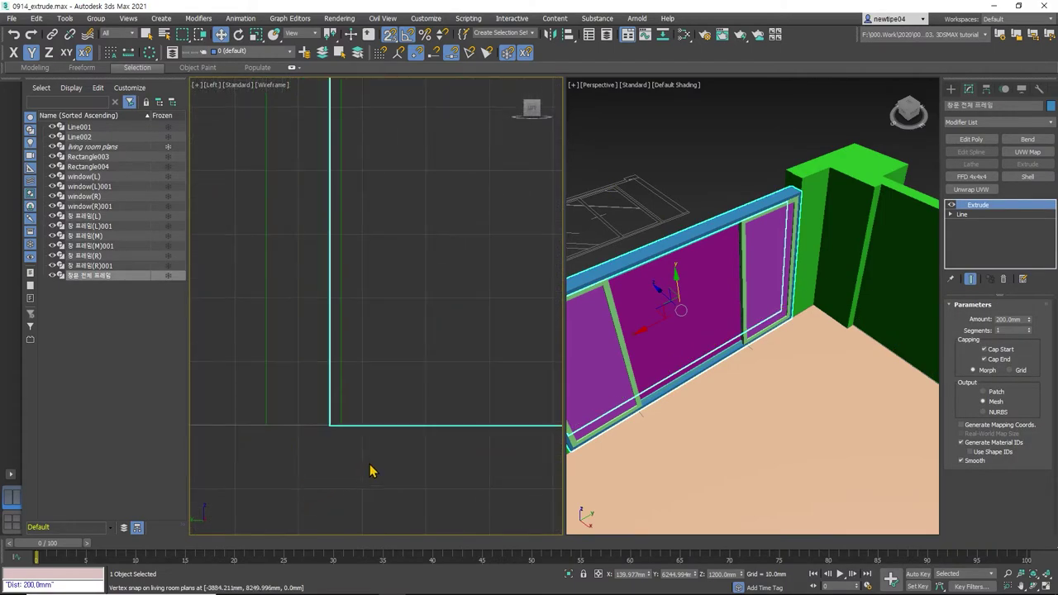
pyautogui.scroll(3, 408, 358)
pyautogui.scroll(2, 408, 319)
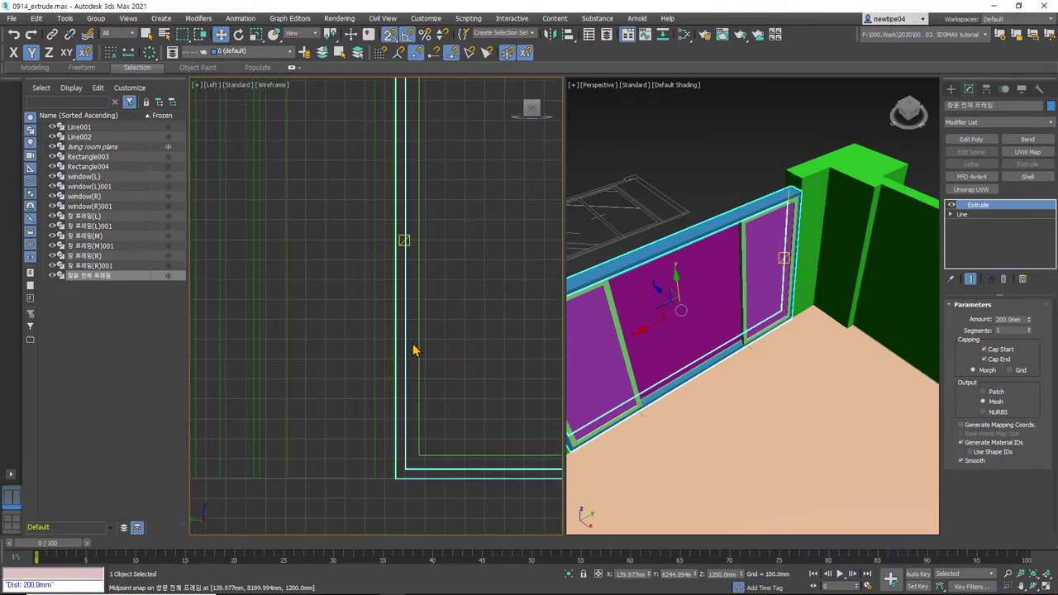
pyautogui.scroll(-3, 413, 350)
pyautogui.scroll(5, 801, 187)
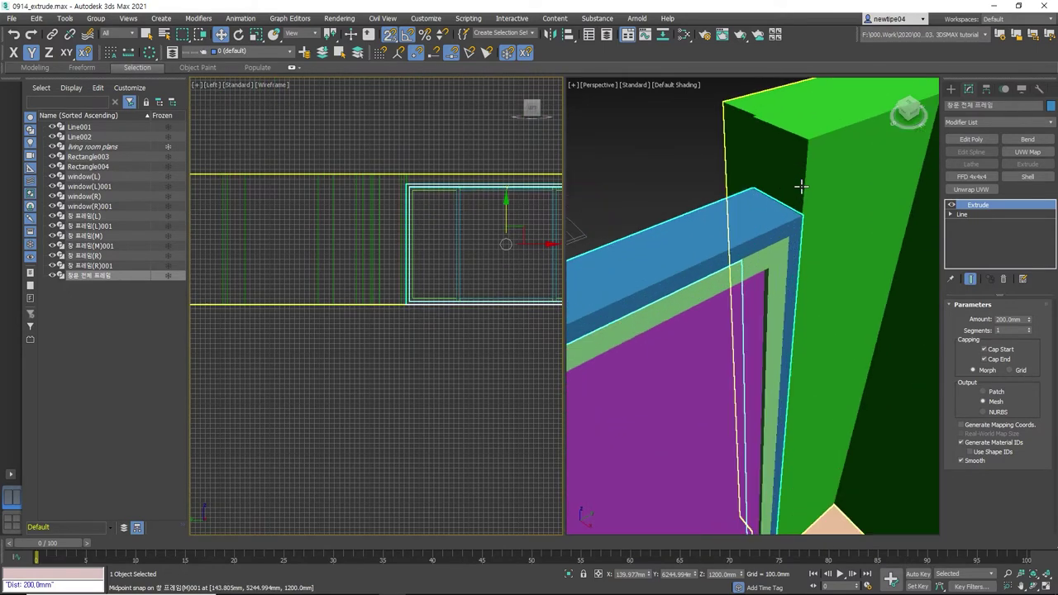
pyautogui.scroll(-3, 801, 187)
# - In the Top view, snap the outer window frame onto the wall corner
pyautogui.press('t')
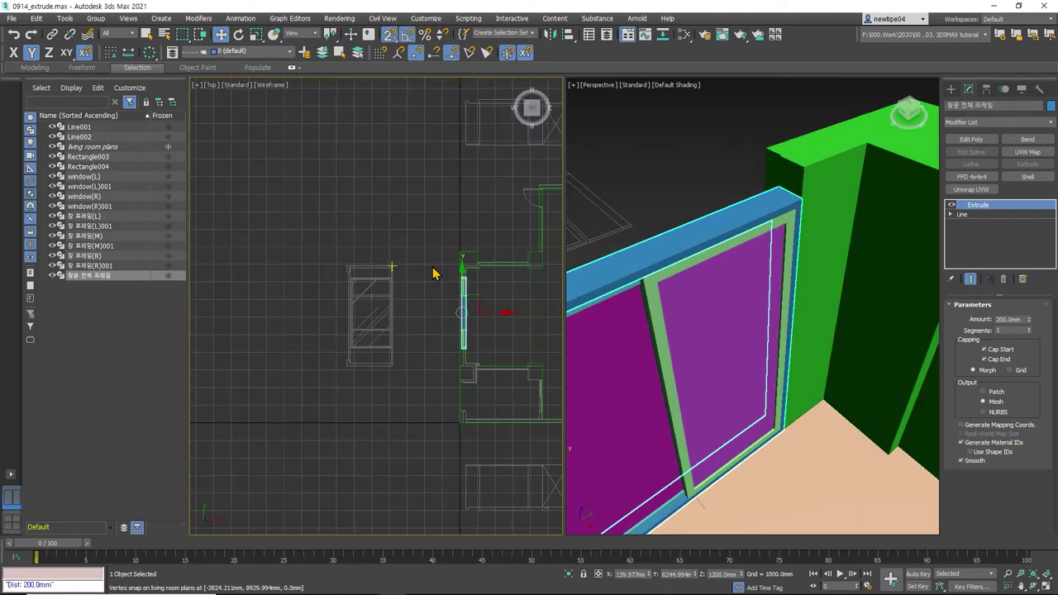
pyautogui.scroll(3, 433, 273)
pyautogui.scroll(4, 491, 272)
pyautogui.scroll(3, 373, 229)
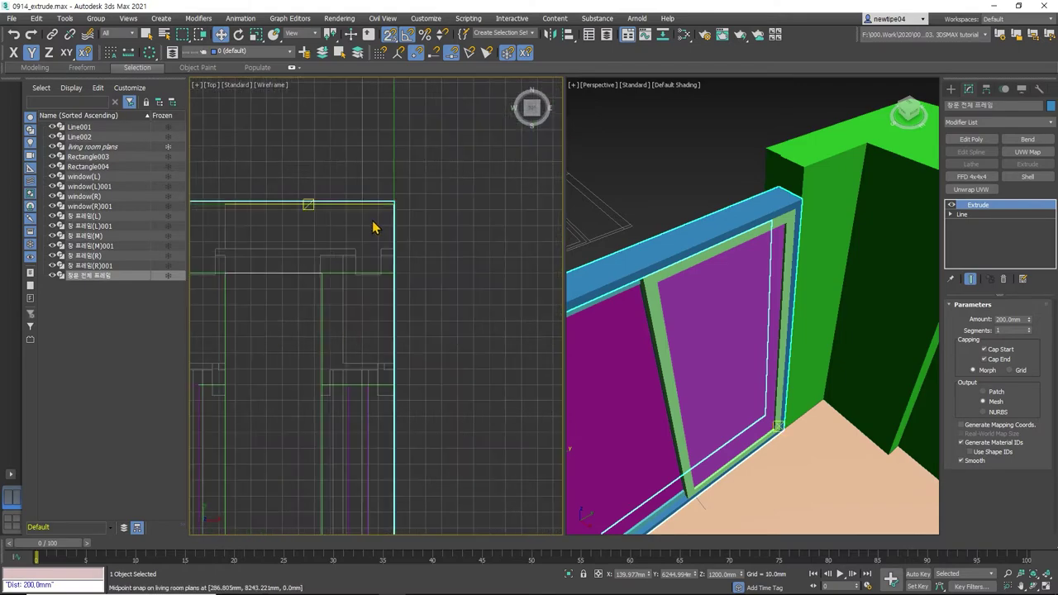
pyautogui.scroll(-5, 397, 229)
pyautogui.scroll(-2, 402, 300)
pyautogui.scroll(2, 392, 331)
pyautogui.scroll(4, 380, 275)
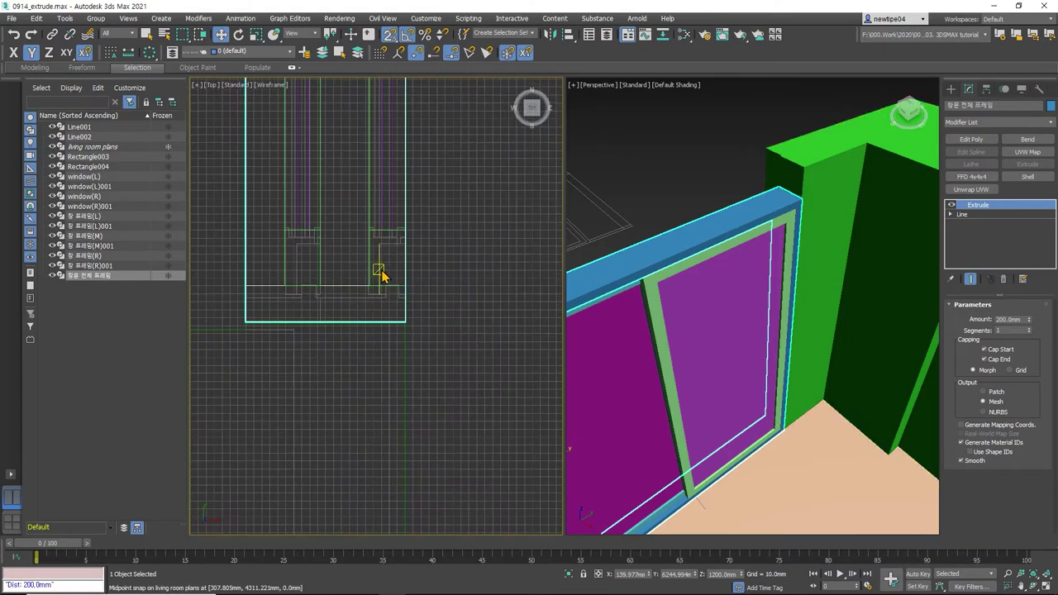
pyautogui.scroll(3, 240, 335)
pyautogui.click(248, 296)
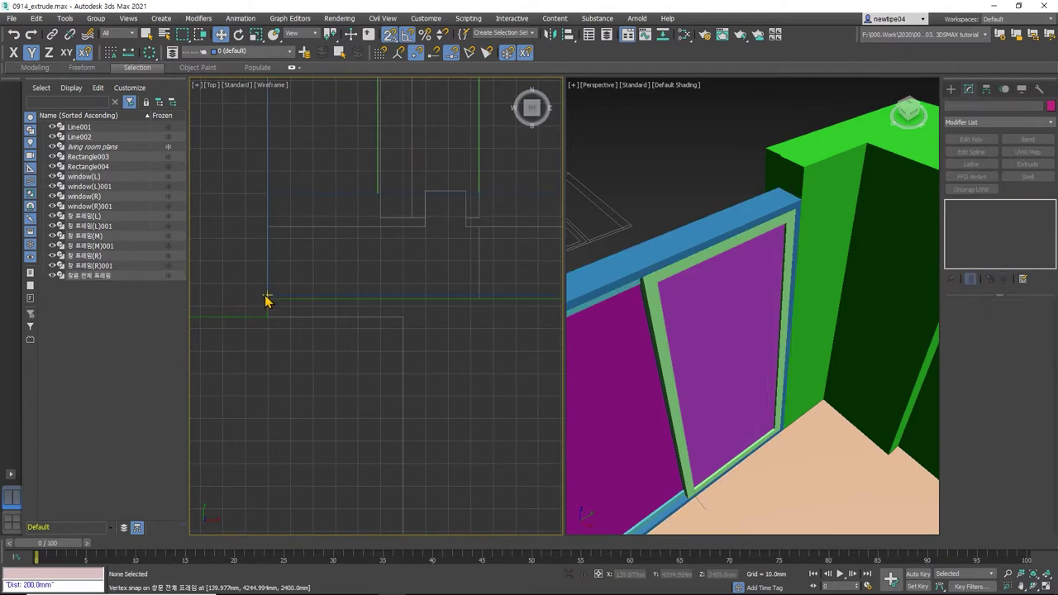
pyautogui.click(267, 295)
pyautogui.moveTo(265, 300); pyautogui.dragTo(266, 303)
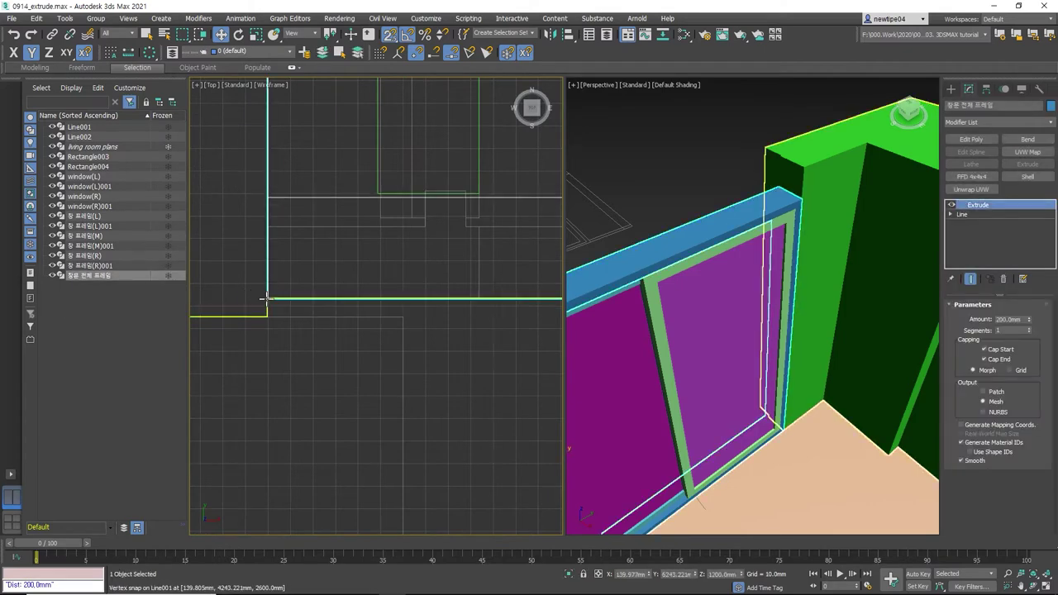
# - Select the left, middle and right window frames and glass pieces together
pyautogui.scroll(-2, 290, 317)
pyautogui.scroll(-4, 290, 316)
pyautogui.scroll(3, 425, 260)
pyautogui.scroll(-3, 431, 275)
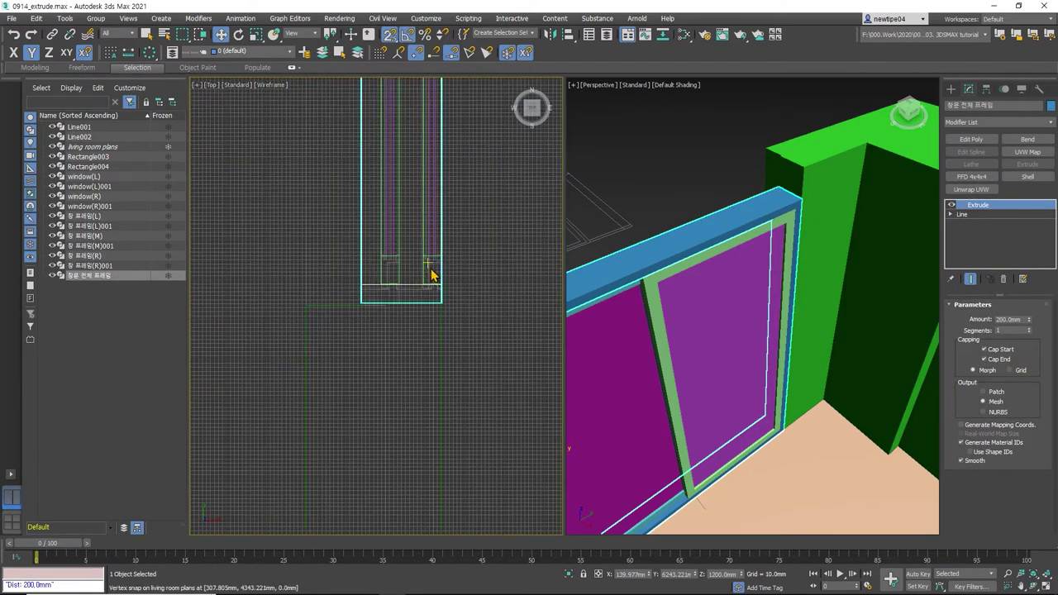
pyautogui.scroll(-3, 376, 183)
pyautogui.moveTo(397, 137)
pyautogui.mouseDown()
pyautogui.moveTo(366, 262)
pyautogui.moveTo(326, 229)
pyautogui.mouseUp()
pyautogui.scroll(3, 372, 293)
pyautogui.keyDown('ctrl'); pyautogui.click(324, 213); pyautogui.keyUp('ctrl')
pyautogui.scroll(-2, 338, 237)
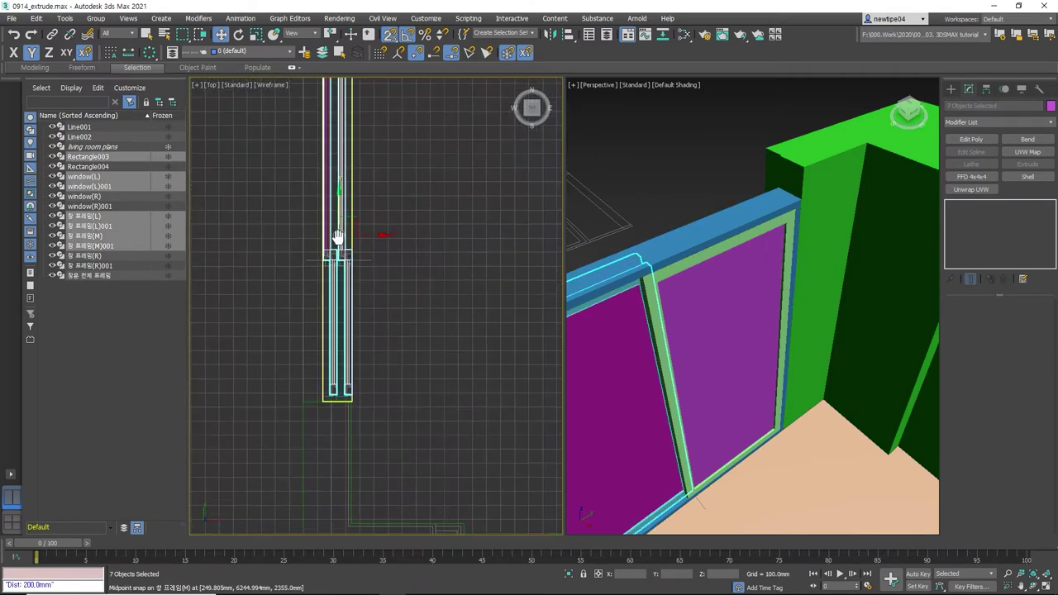
pyautogui.scroll(-1, 335, 266)
pyautogui.scroll(2, 335, 248)
pyautogui.scroll(1, 343, 272)
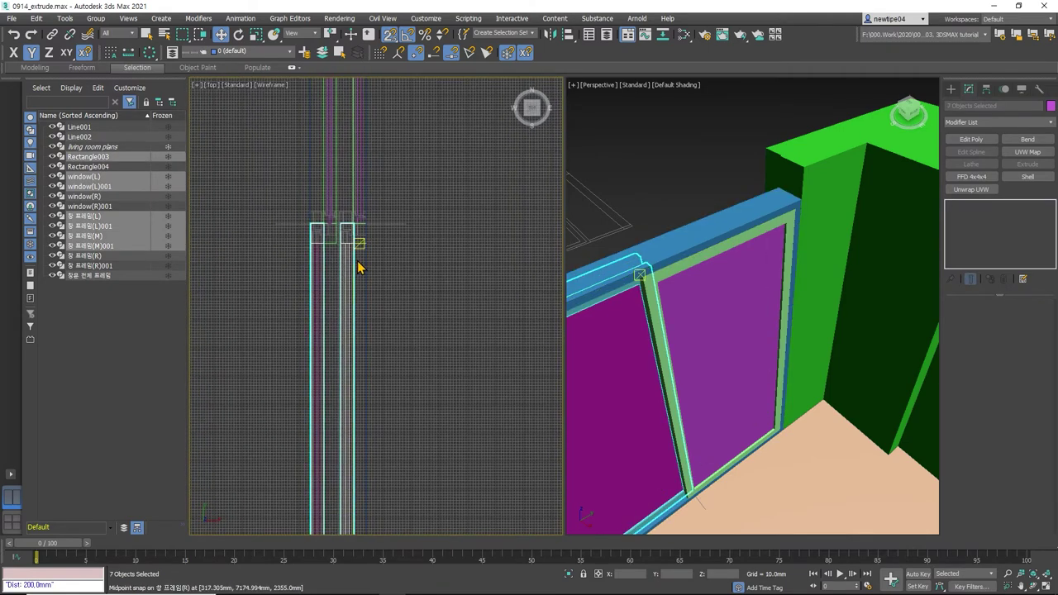
pyautogui.keyDown('ctrl'); pyautogui.click(314, 200); pyautogui.keyUp('ctrl')
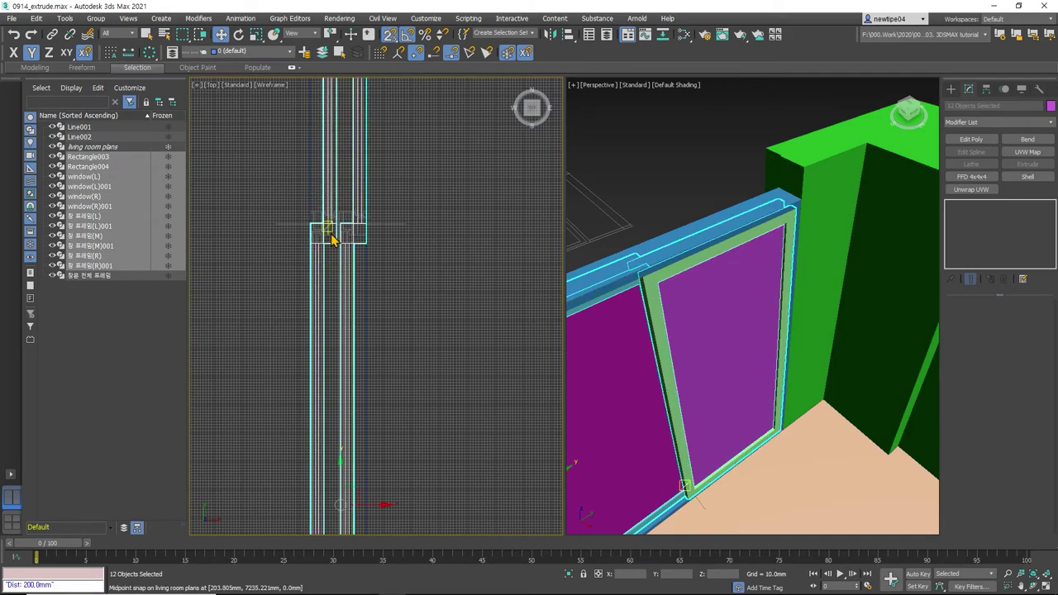
pyautogui.scroll(-2, 330, 237)
pyautogui.scroll(3, 347, 199)
pyautogui.scroll(2, 309, 161)
pyautogui.scroll(2, 309, 132)
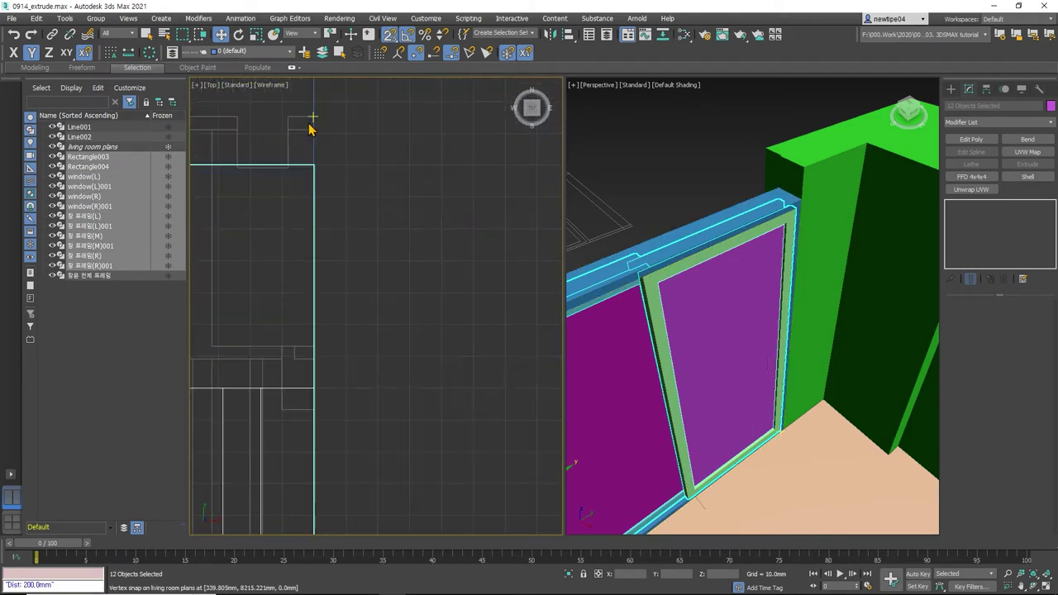
pyautogui.scroll(-4, 355, 198)
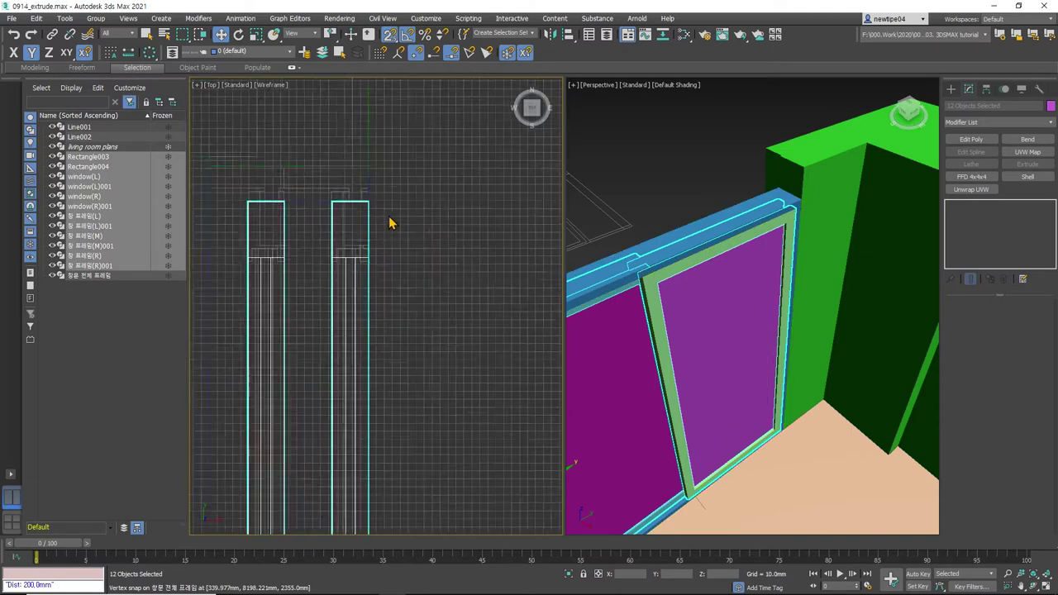
pyautogui.scroll(-1, 397, 225)
# - Center both frames in the plan and select only the outer window frame
pyautogui.moveTo(406, 229); pyautogui.dragTo(428, 243, button='middle')
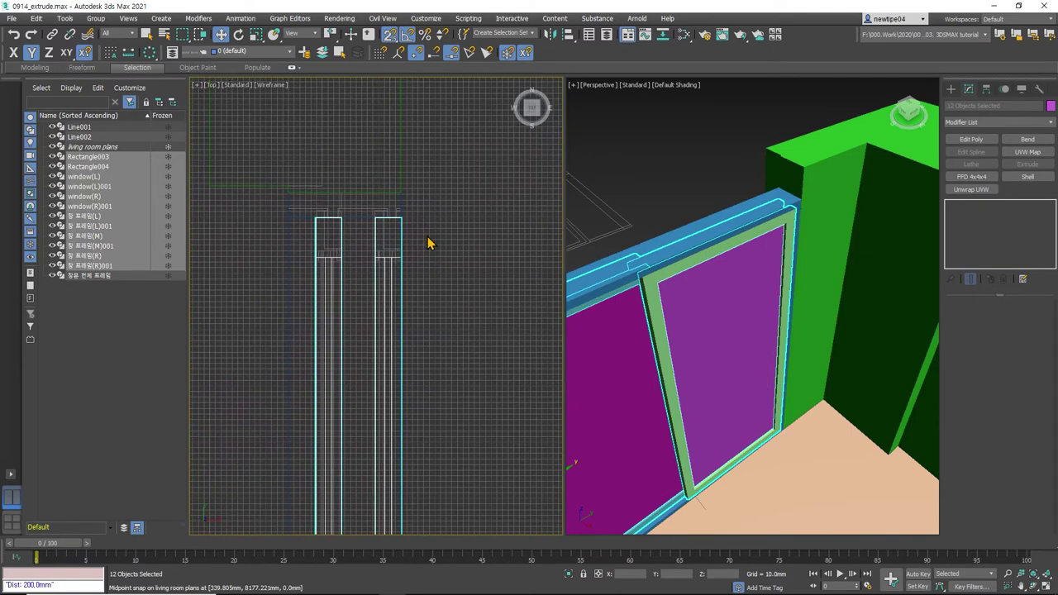
pyautogui.scroll(3, 327, 210)
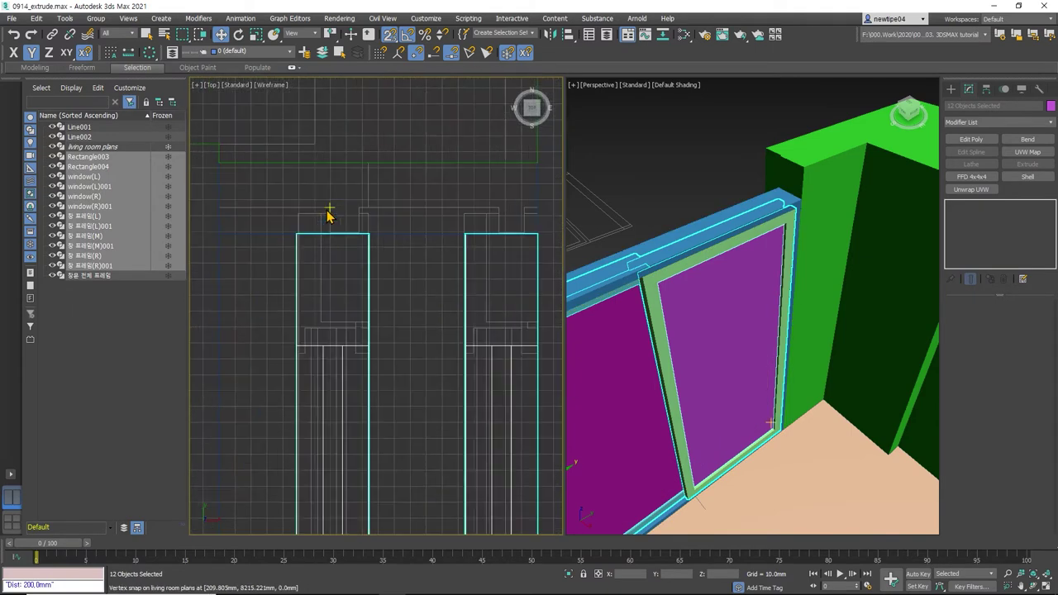
pyautogui.click(419, 235)
pyautogui.scroll(-3, 419, 234)
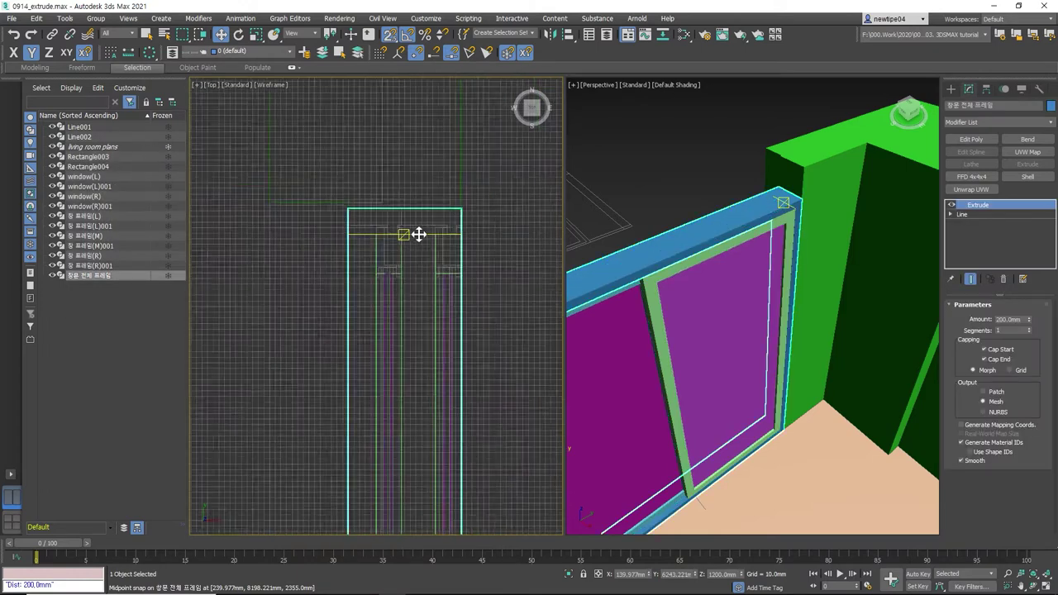
pyautogui.scroll(-2, 419, 235)
pyautogui.scroll(-2, 455, 195)
pyautogui.scroll(-1, 462, 202)
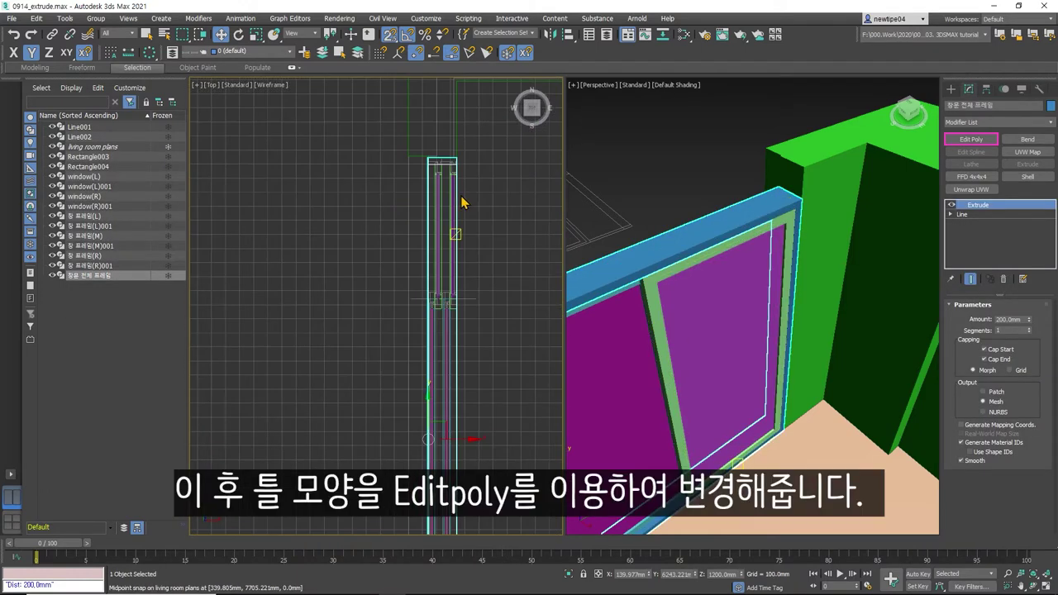
# - Add an Edit Poly modifier to the outer window frame and select the frame
pyautogui.click(972, 140)
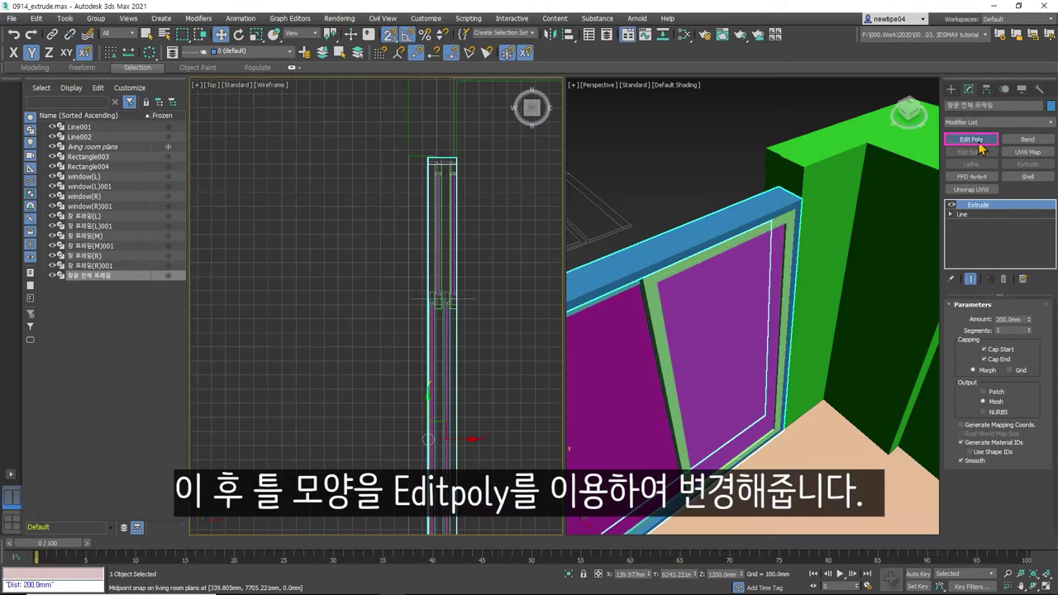
pyautogui.click(983, 391)
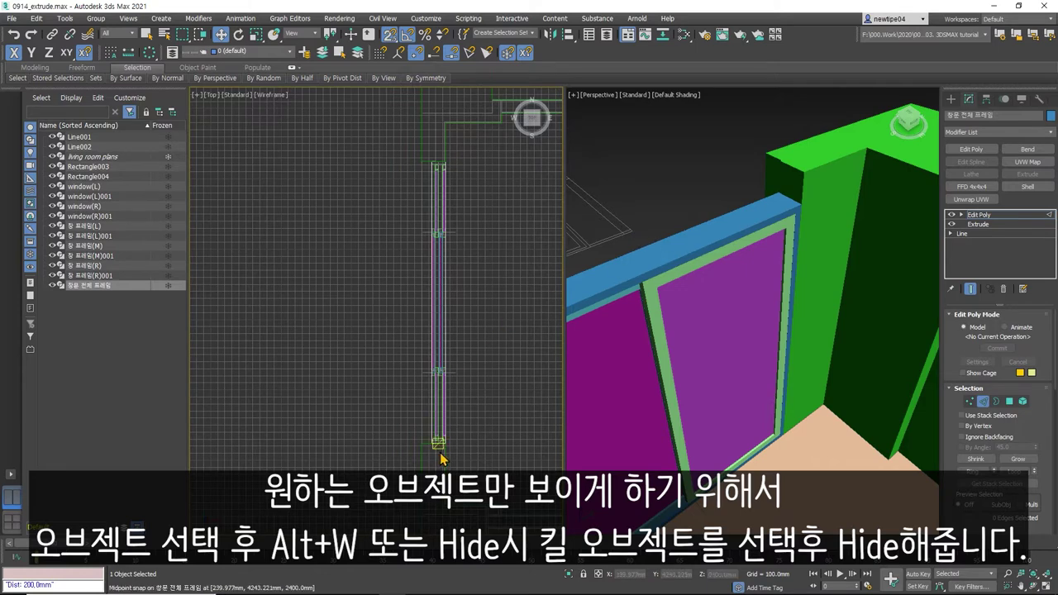
pyautogui.click(1005, 215)
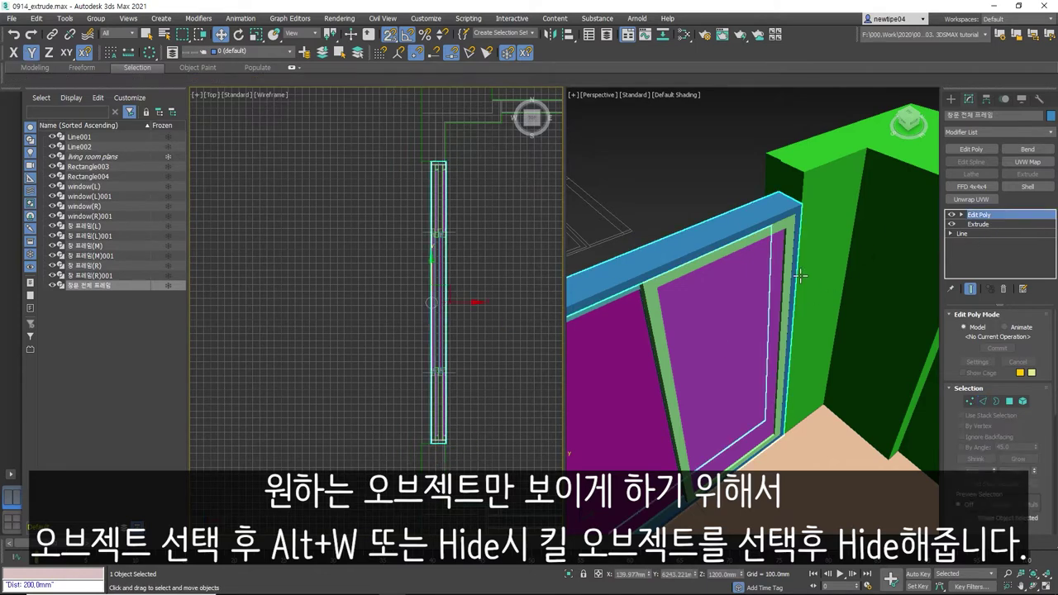
# - Hide the 13 inner frames and glass panes, keeping Line001 and the outer frame visible
pyautogui.scroll(-2, 776, 285)
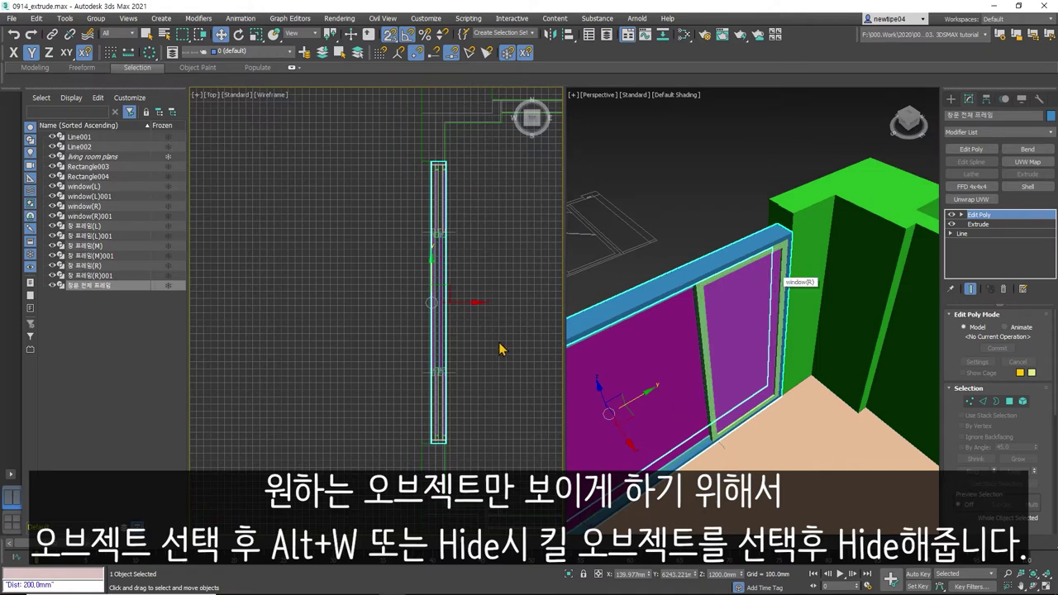
pyautogui.hotkey('ctrl', 'i')
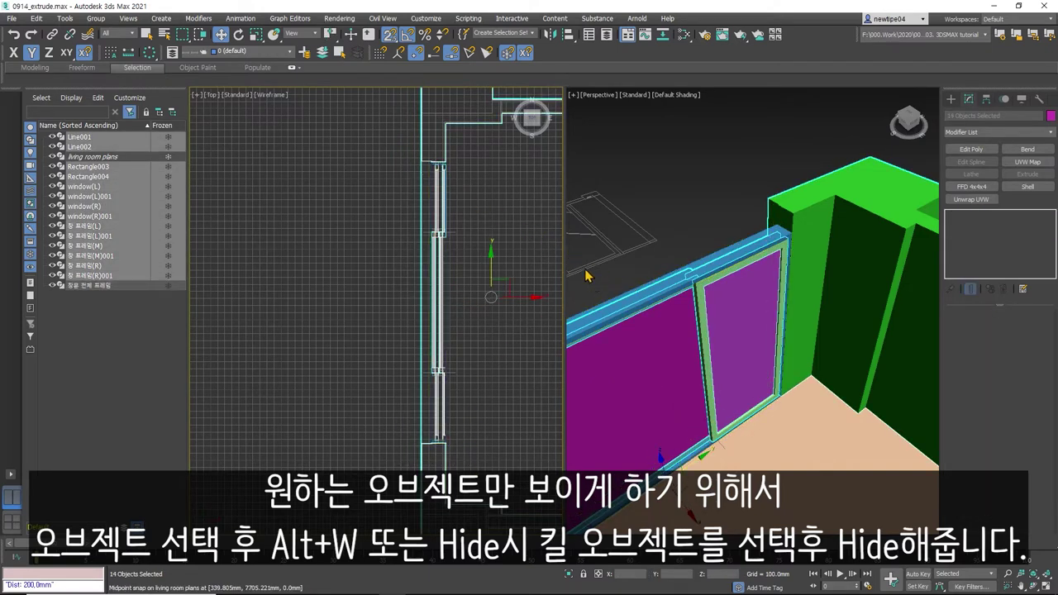
pyautogui.keyDown('alt'); pyautogui.click(443, 126); pyautogui.keyUp('alt')
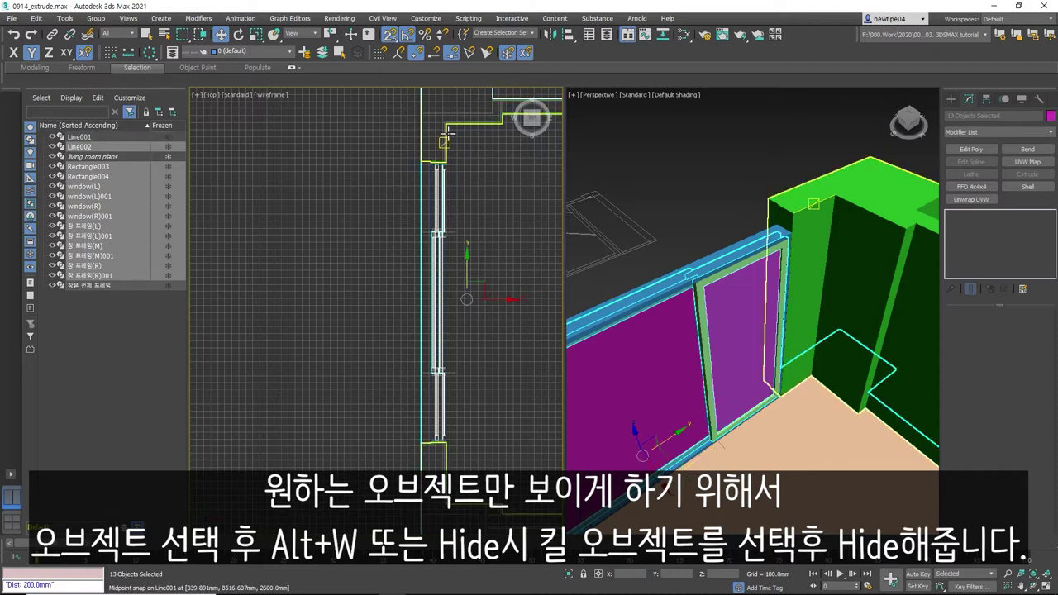
pyautogui.rightClick(442, 183)
pyautogui.click(479, 152)
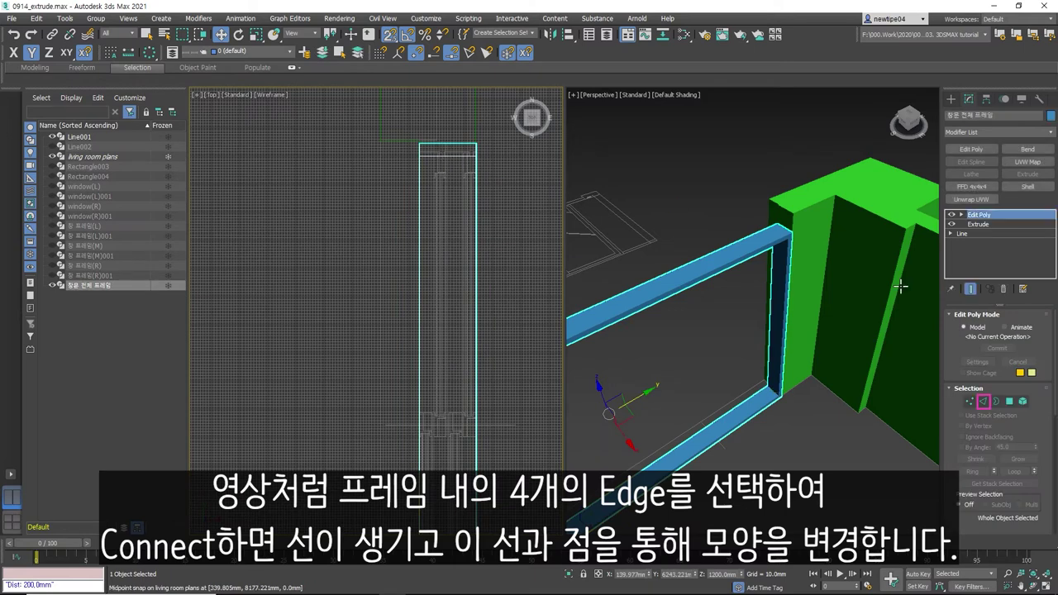
# - At Edge level, box-select edges of the outer frame in the Top view
pyautogui.click(983, 403)
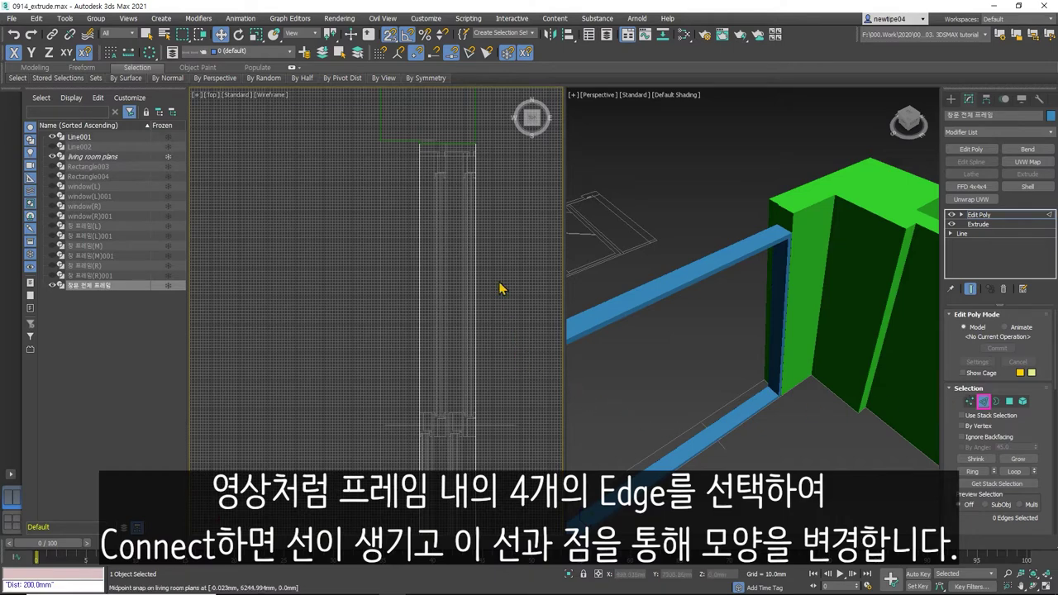
pyautogui.moveTo(432, 125); pyautogui.dragTo(454, 150)
pyautogui.scroll(-2, 447, 331)
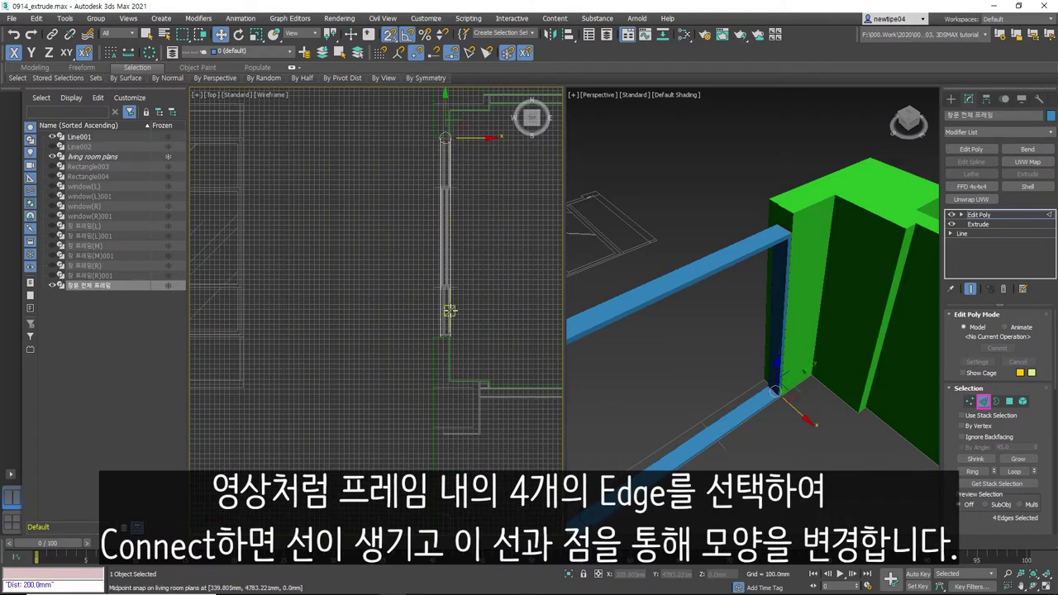
pyautogui.scroll(-2, 447, 349)
pyautogui.keyDown('ctrl'); pyautogui.moveTo(448, 352); pyautogui.dragTo(436, 271); pyautogui.keyUp('ctrl')
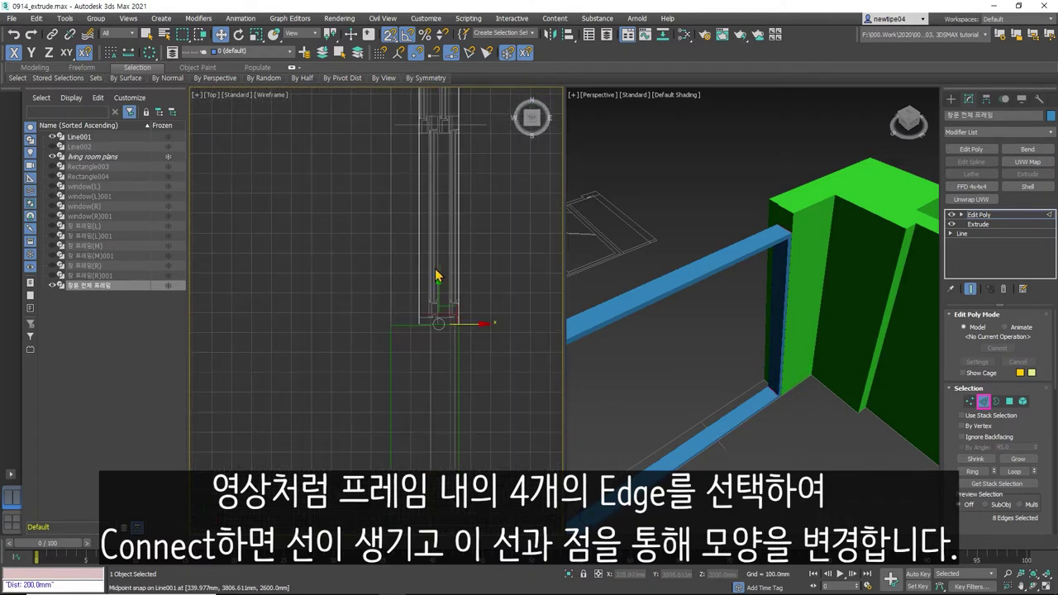
# - Remove the extra edges at the frame's end, leaving exactly four edges selected
pyautogui.scroll(3, 438, 321)
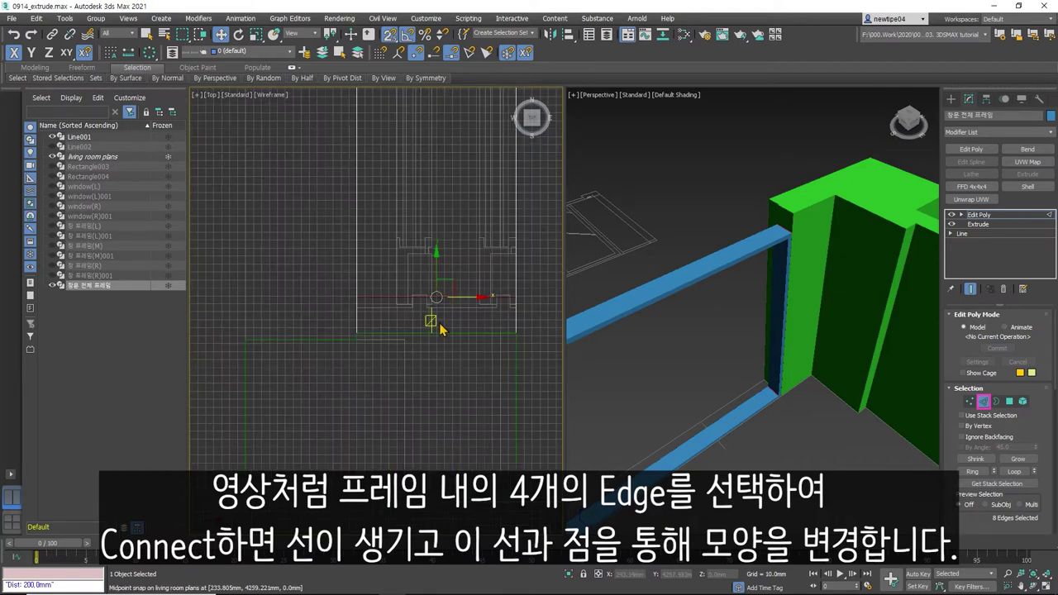
pyautogui.scroll(-5, 463, 315)
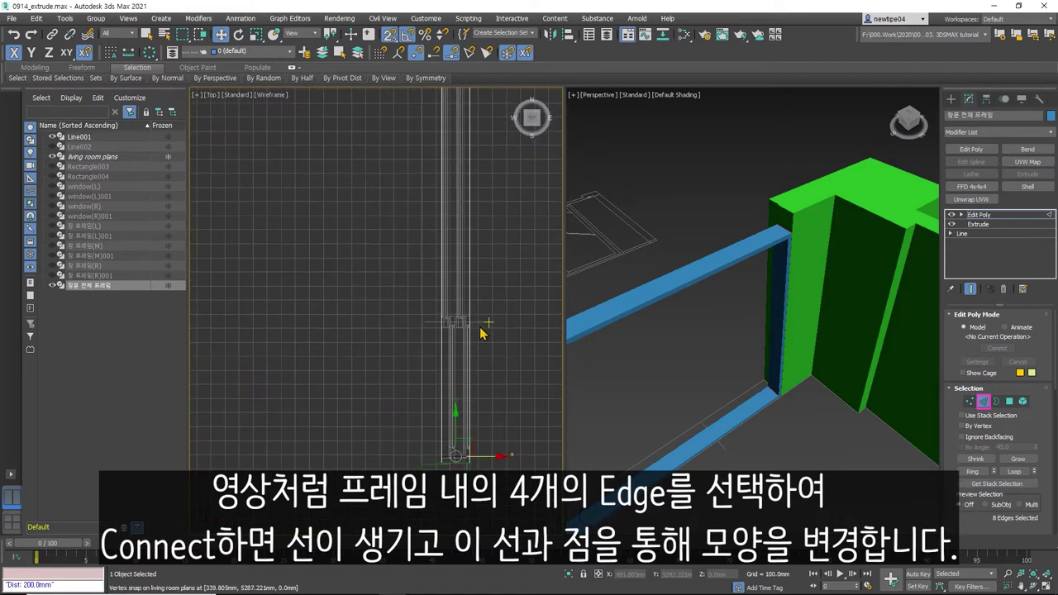
pyautogui.moveTo(466, 304); pyautogui.dragTo(475, 307, button='middle')
pyautogui.scroll(3, 443, 208)
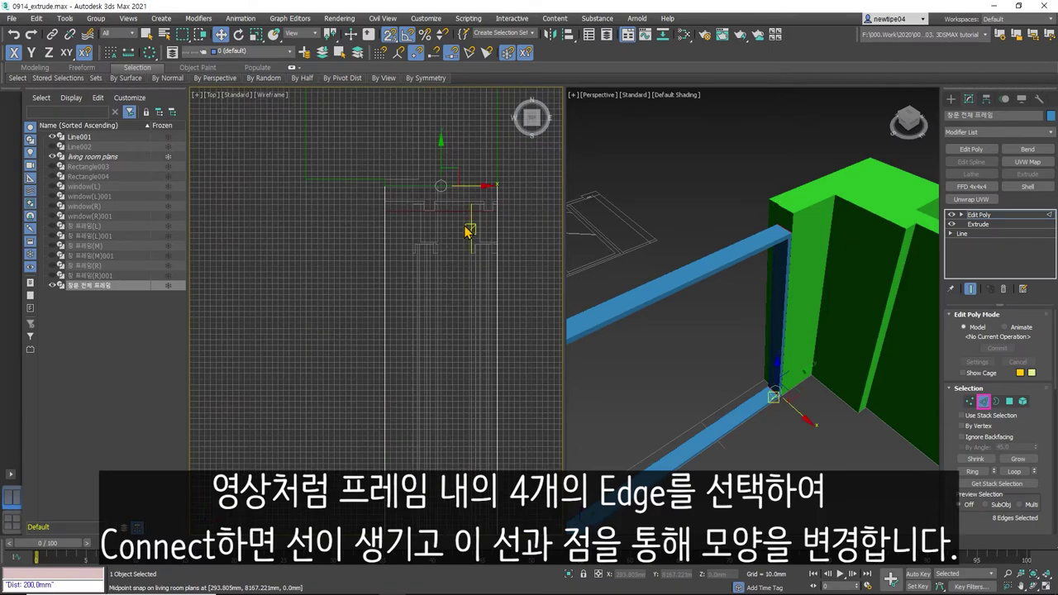
pyautogui.scroll(-3, 441, 166)
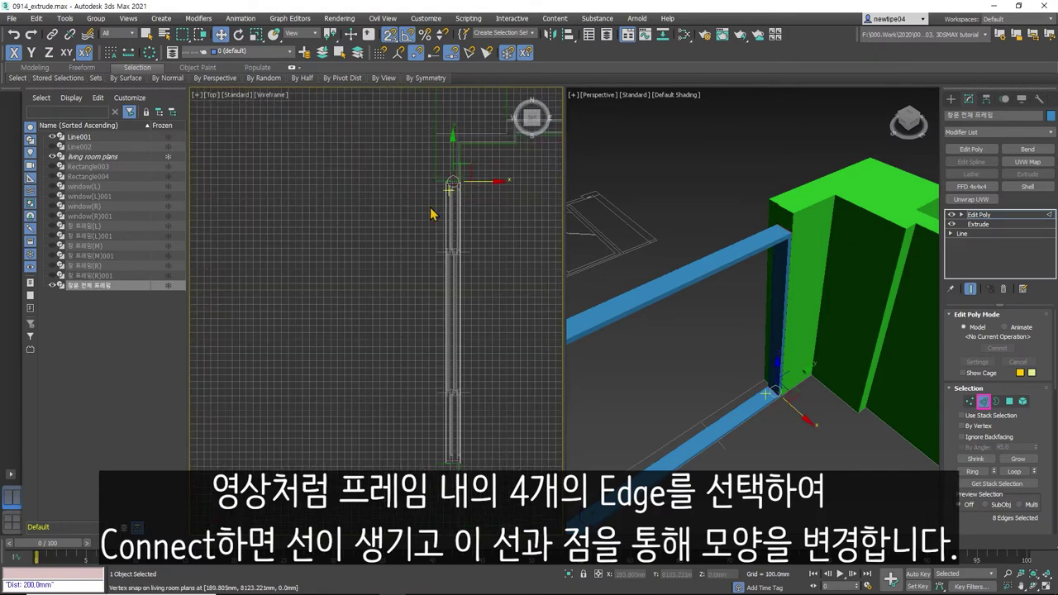
pyautogui.scroll(-3, 432, 212)
pyautogui.scroll(2, 300, 240)
pyautogui.scroll(1, 327, 222)
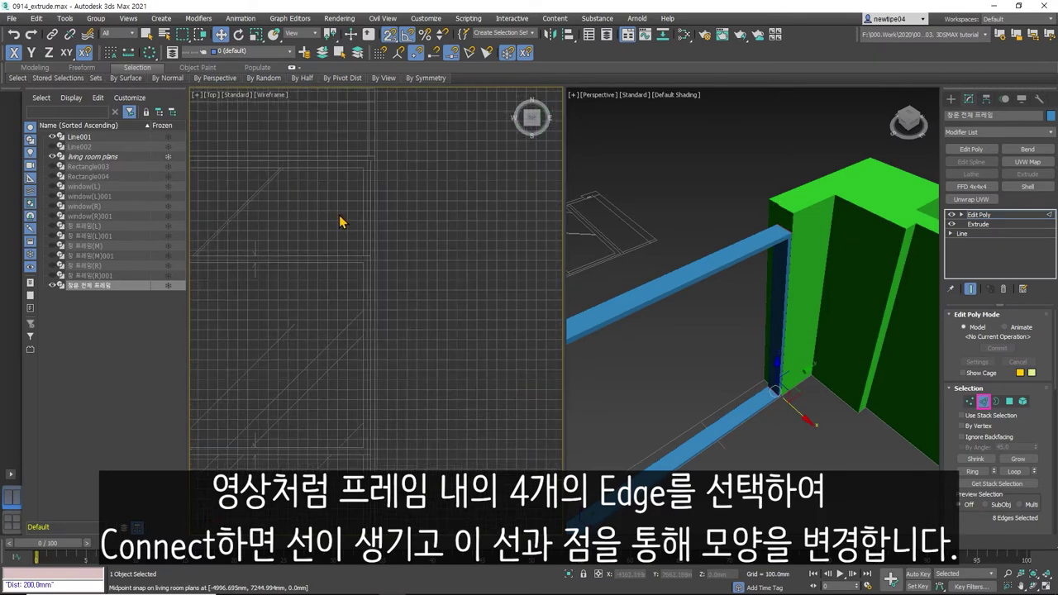
pyautogui.scroll(-2, 344, 220)
pyautogui.scroll(-2, 347, 220)
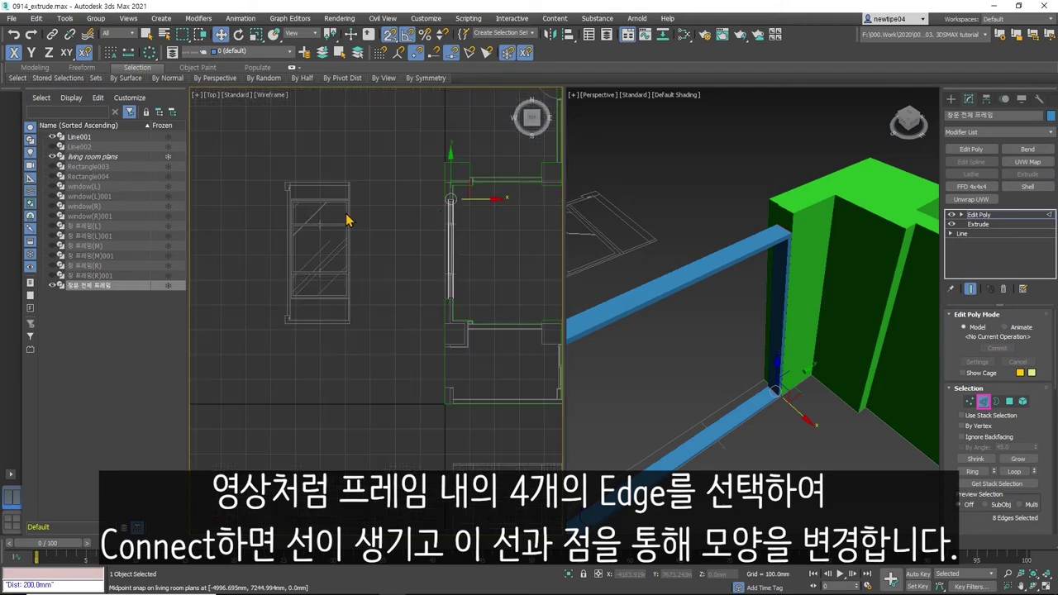
pyautogui.moveTo(463, 198); pyautogui.dragTo(453, 225, button='middle')
pyautogui.scroll(2, 453, 225)
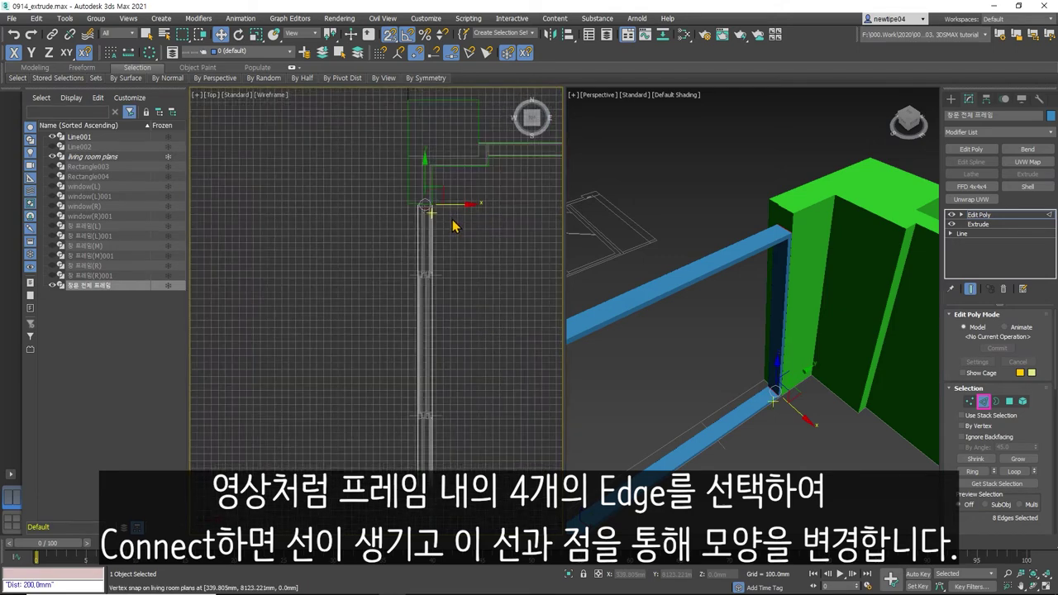
pyautogui.scroll(2, 442, 214)
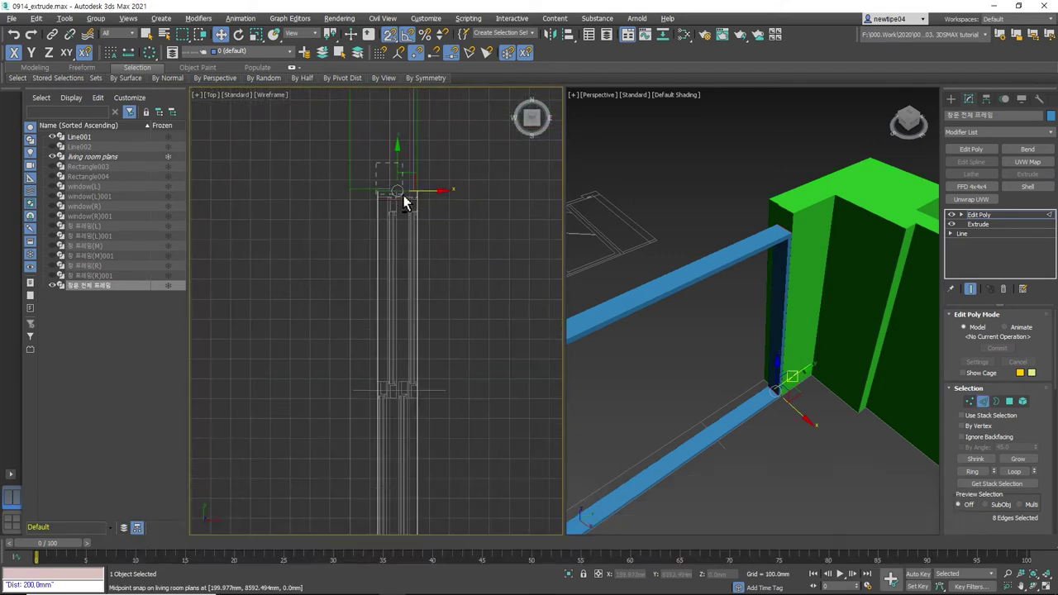
pyautogui.scroll(-2, 422, 182)
pyautogui.scroll(-2, 438, 248)
pyautogui.click(437, 264)
pyautogui.scroll(3, 453, 285)
pyautogui.scroll(2, 465, 306)
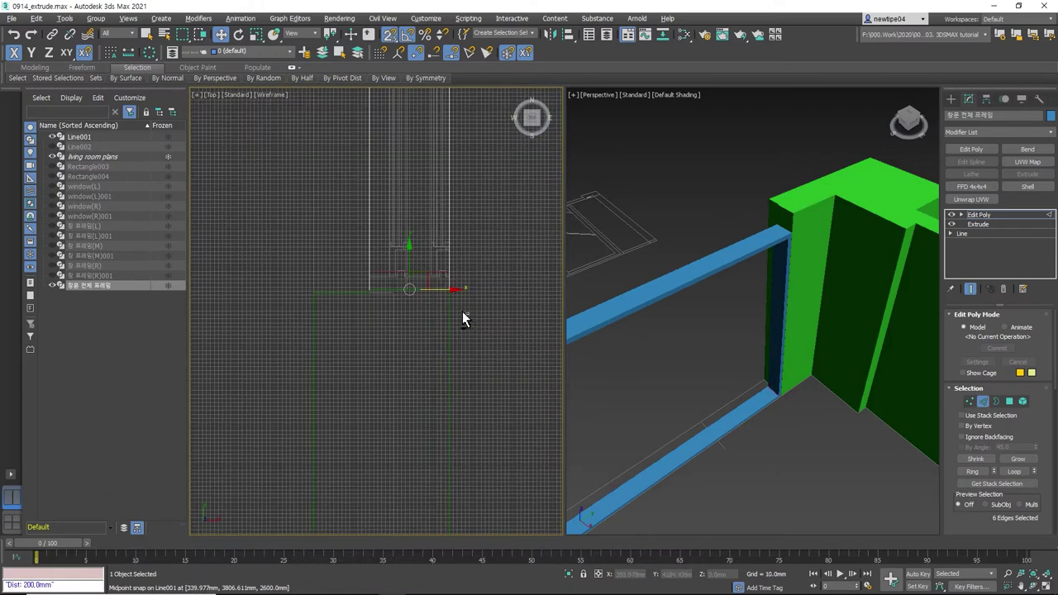
pyautogui.click(439, 283)
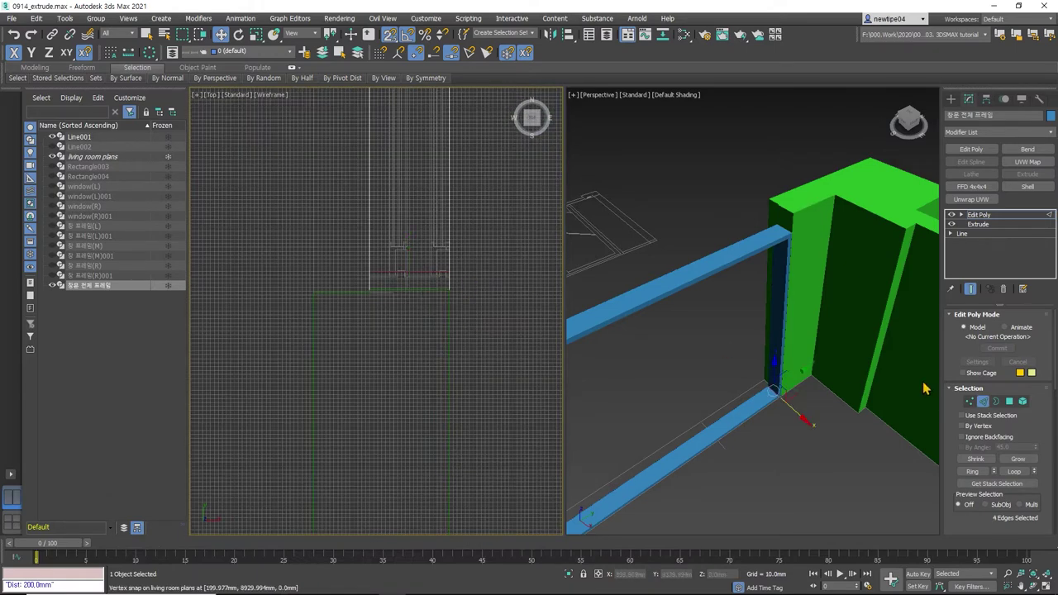
pyautogui.scroll(-3, 1038, 475)
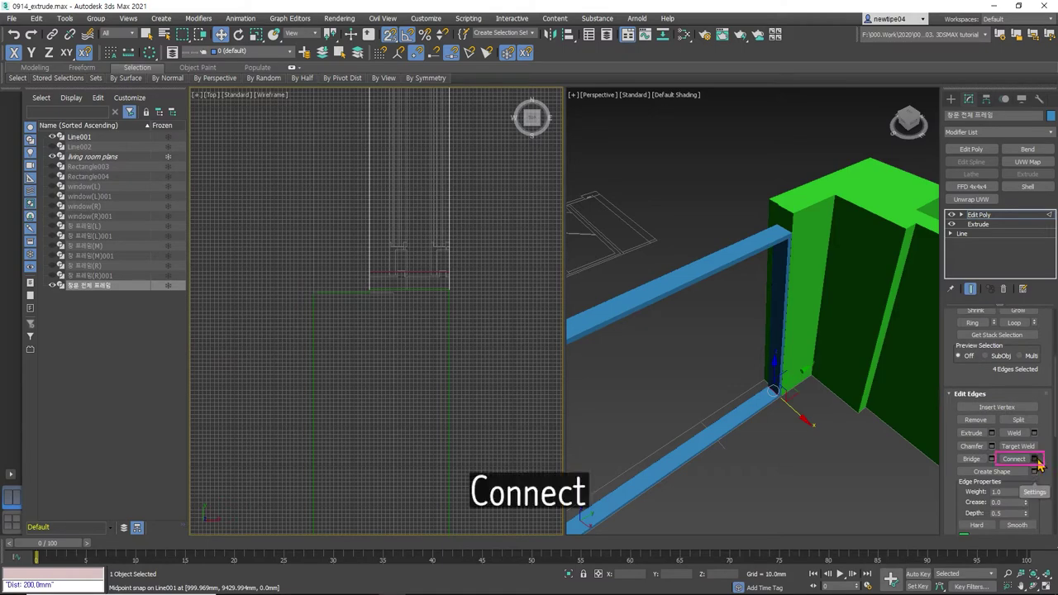
# - Connect the selected frame edges with Segments set to 4 and confirm
pyautogui.click(1035, 460)
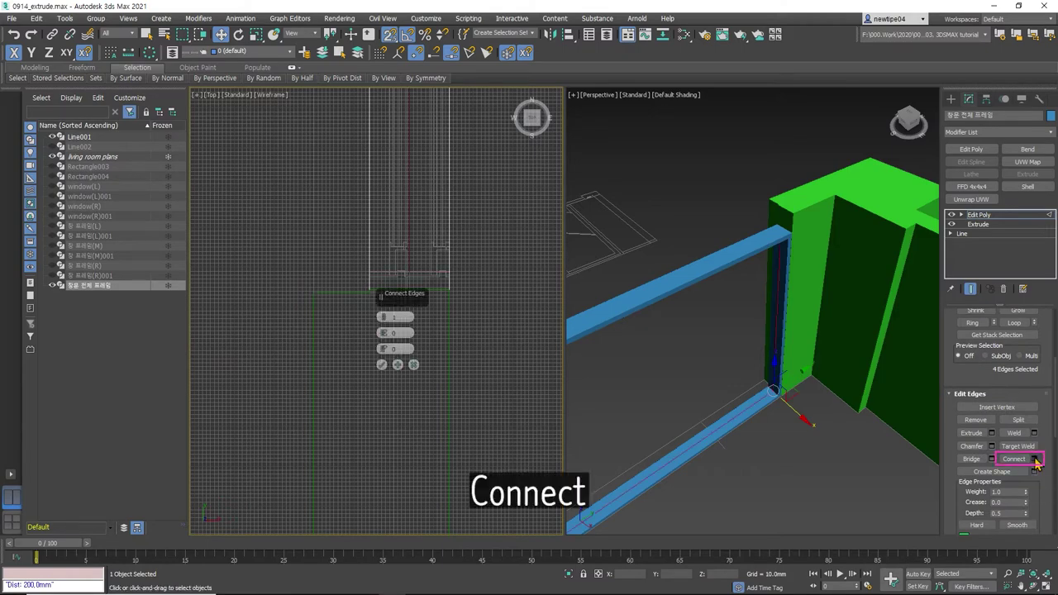
pyautogui.moveTo(460, 256); pyautogui.dragTo(447, 310, button='middle')
pyautogui.scroll(-1, 465, 284)
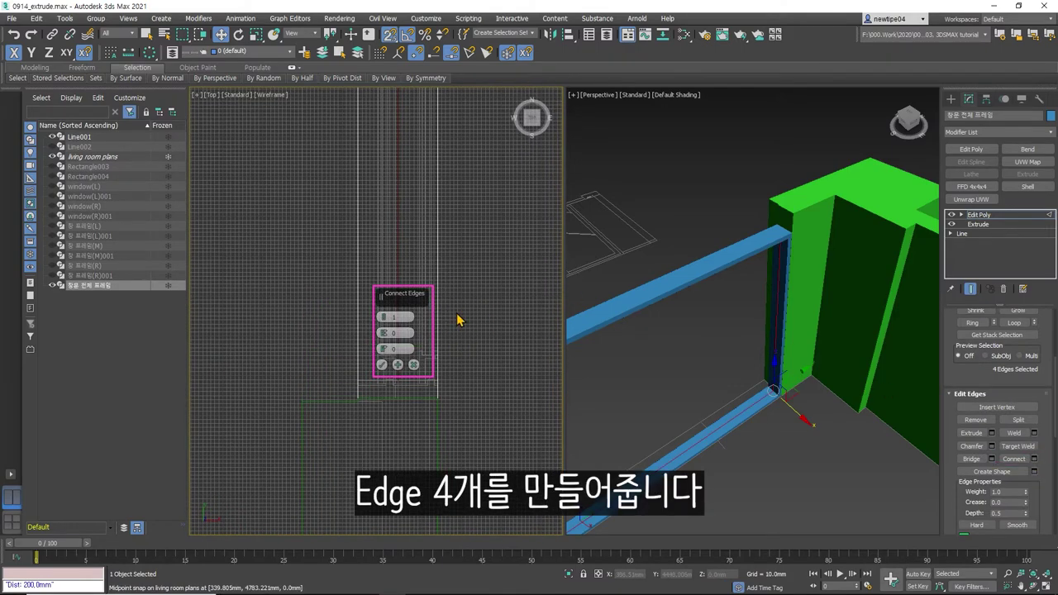
pyautogui.scroll(-2, 458, 319)
pyautogui.scroll(-2, 455, 302)
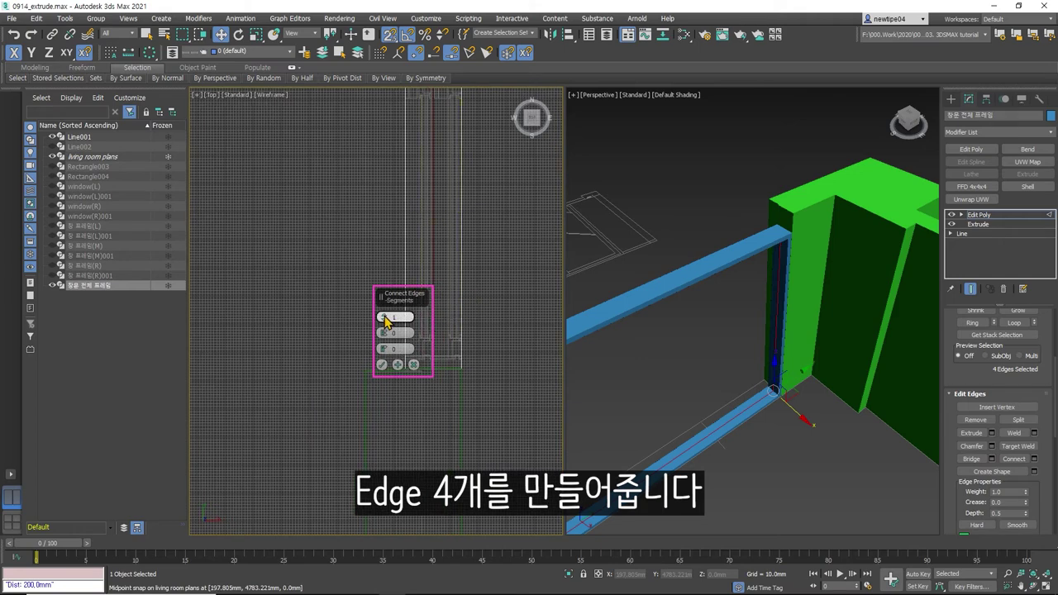
pyautogui.moveTo(384, 320); pyautogui.dragTo(385, 318)
pyautogui.write('4')
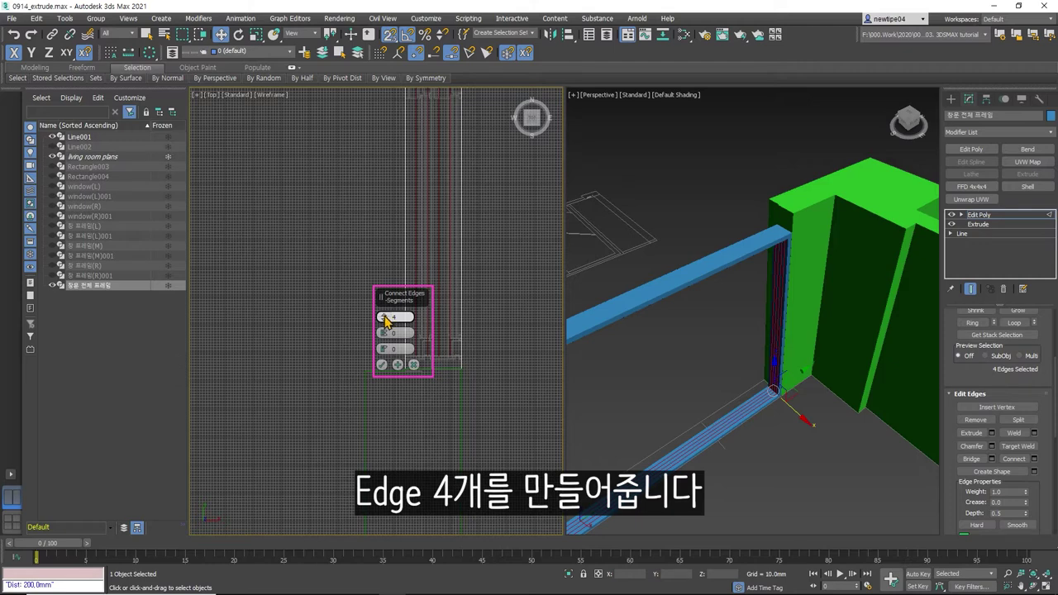
pyautogui.click(383, 366)
pyautogui.scroll(3, 455, 365)
# - At Vertex level, move two pairs of new vertices onto the wall line
pyautogui.press('1')
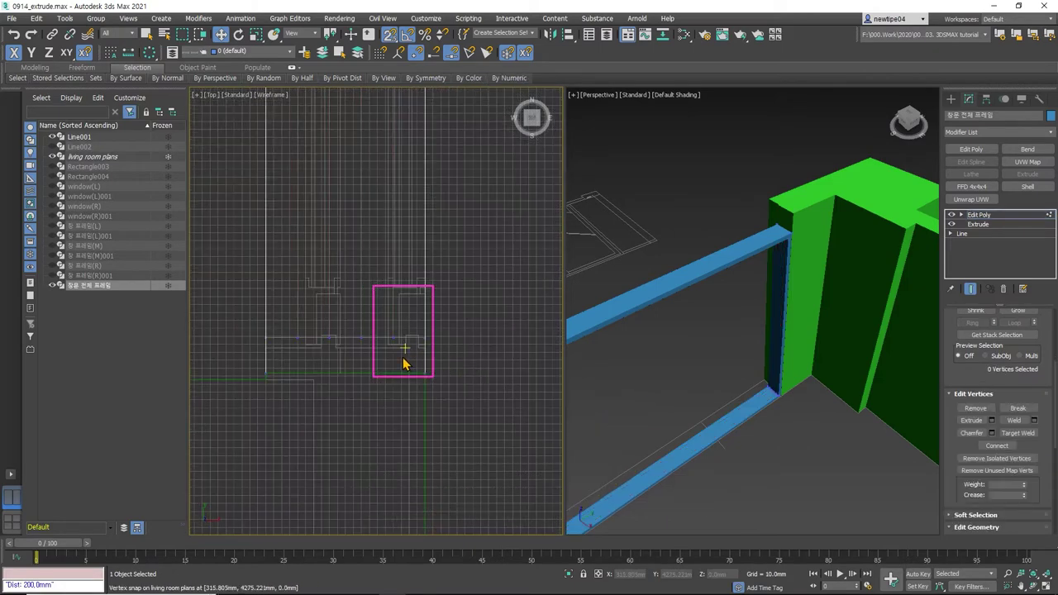
pyautogui.scroll(3, 393, 347)
pyautogui.click(382, 332)
pyautogui.moveTo(406, 330)
pyautogui.mouseDown()
pyautogui.moveTo(421, 330)
pyautogui.moveTo(399, 323)
pyautogui.mouseUp()
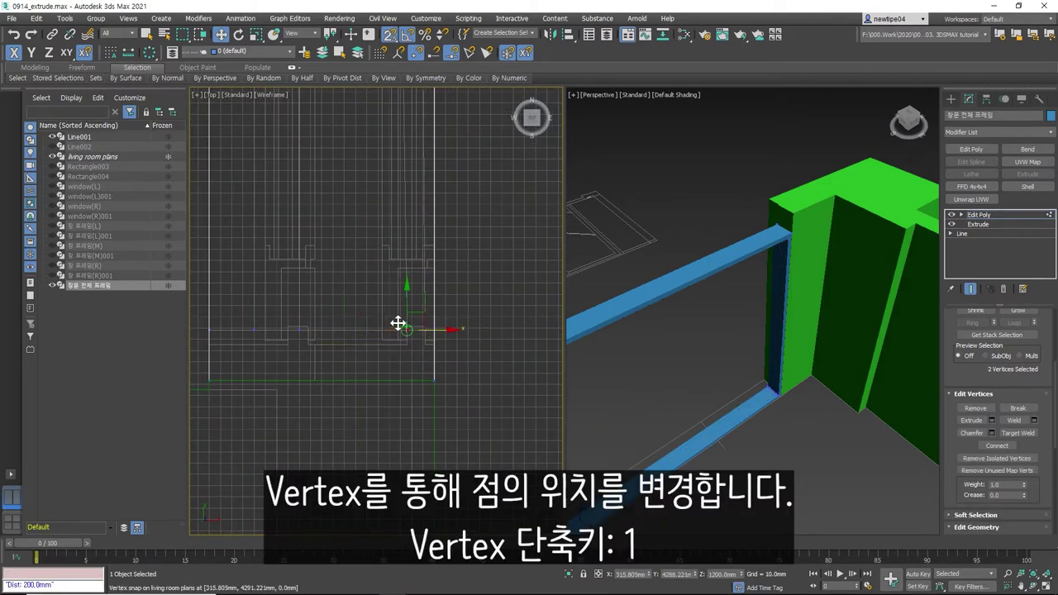
pyautogui.moveTo(332, 327); pyautogui.dragTo(379, 328, button='middle')
pyautogui.click(354, 326)
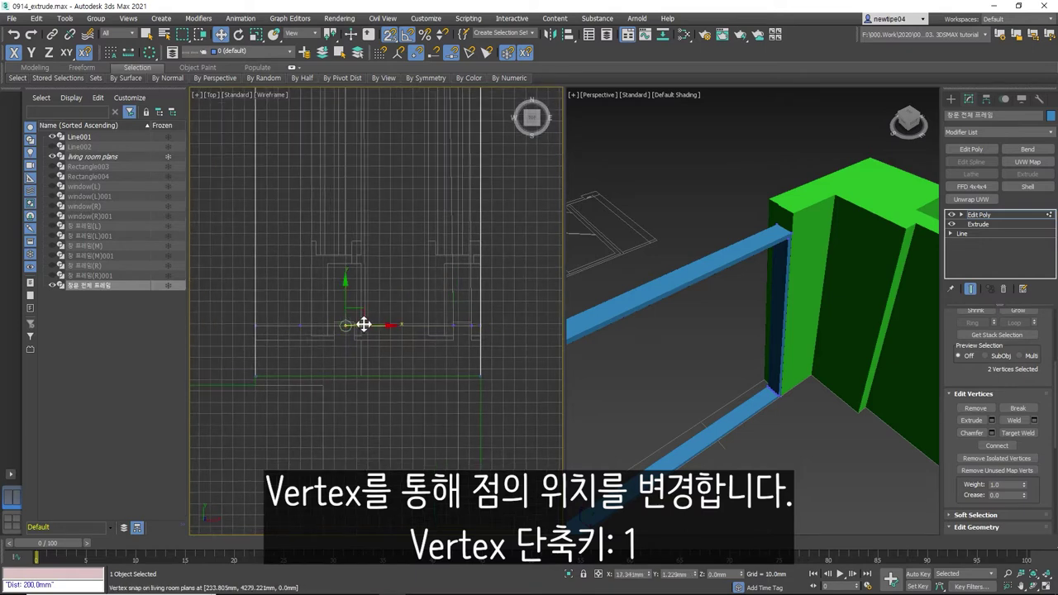
pyautogui.moveTo(342, 334); pyautogui.dragTo(331, 327)
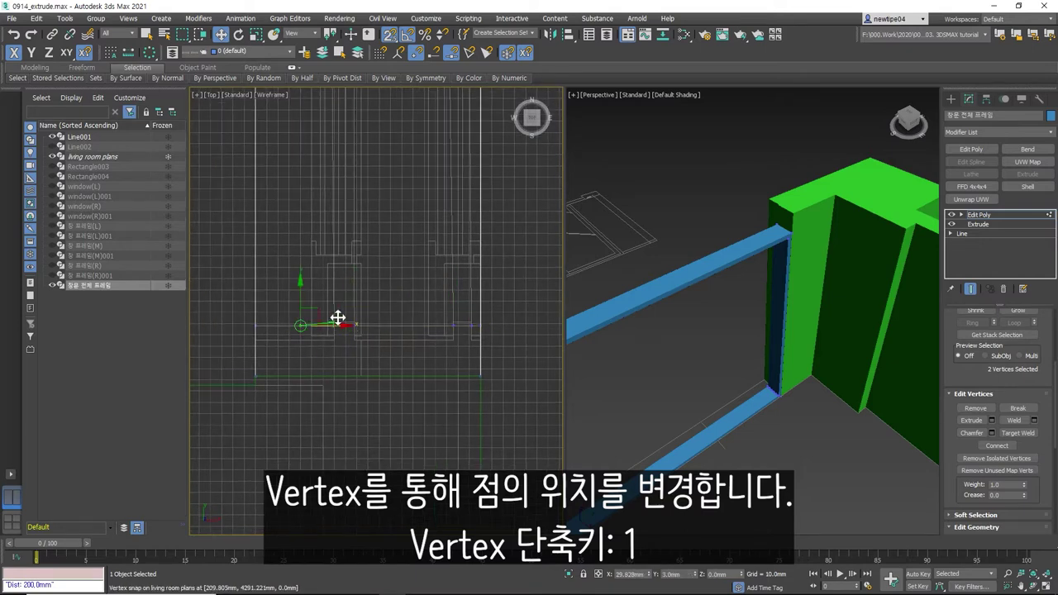
# - Move the vertex at the wall corner left to meet the corner
pyautogui.scroll(-3, 398, 320)
pyautogui.scroll(-3, 402, 207)
pyautogui.moveTo(402, 207); pyautogui.dragTo(359, 232, button='middle')
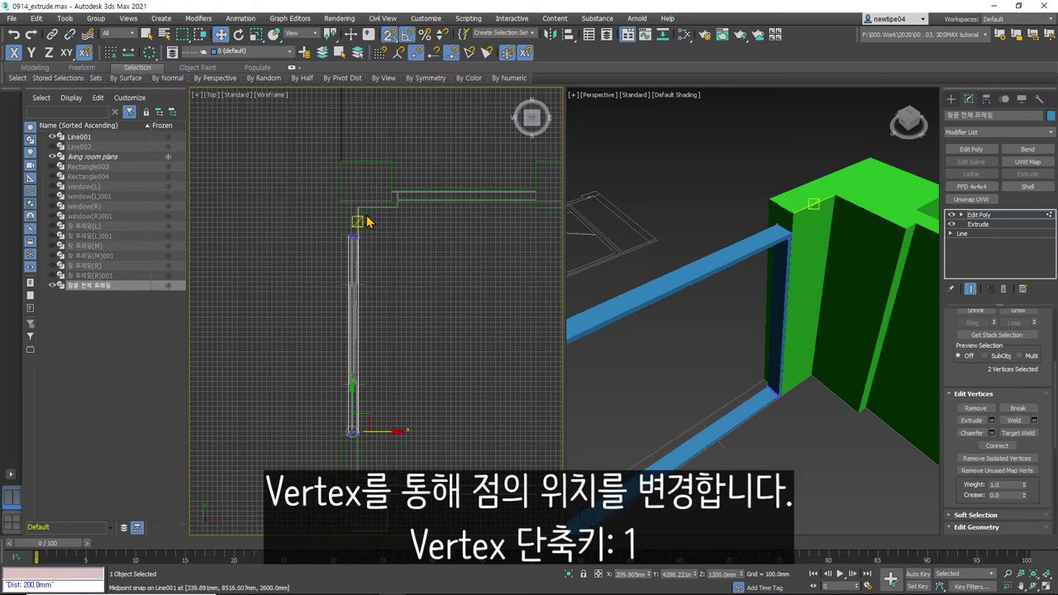
pyautogui.scroll(2, 338, 281)
pyautogui.scroll(2, 338, 281)
pyautogui.scroll(2, 371, 255)
pyautogui.click(351, 248)
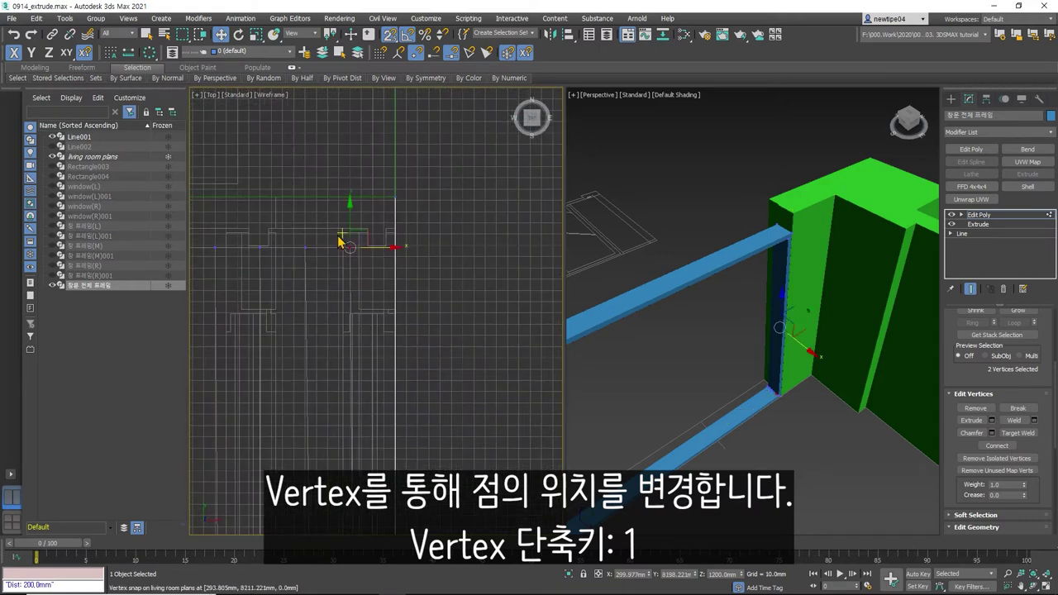
pyautogui.moveTo(376, 249)
pyautogui.mouseDown()
pyautogui.moveTo(310, 252)
pyautogui.moveTo(342, 251)
pyautogui.mouseUp()
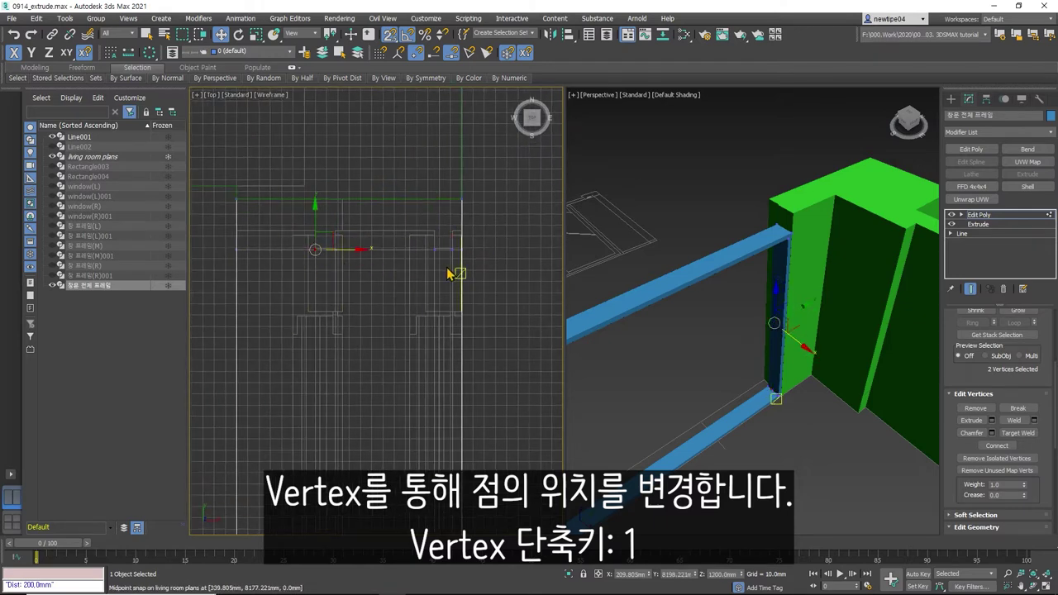
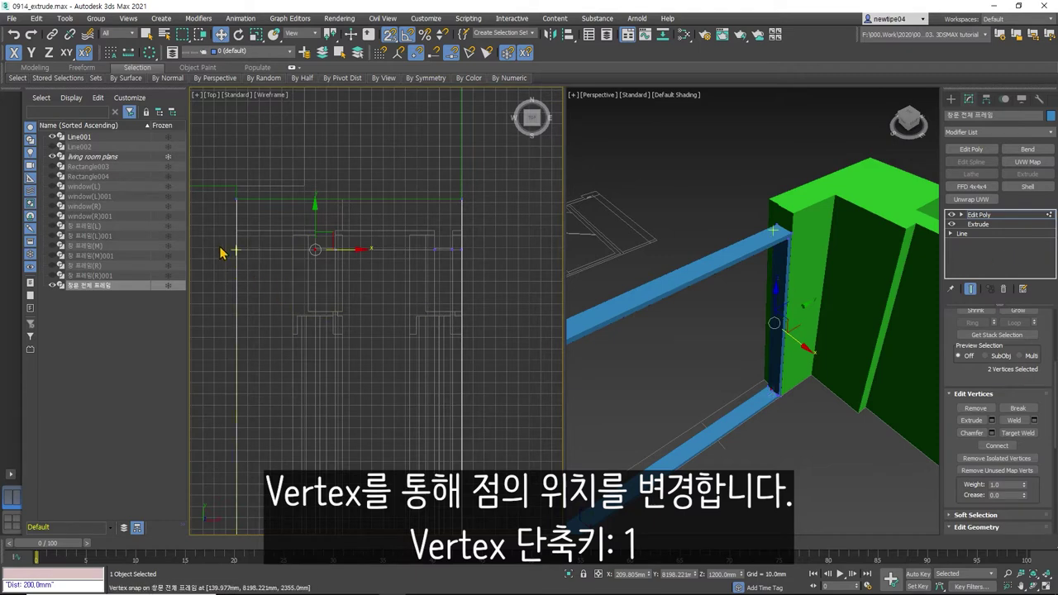
# - Region-select the frame's vertices at the wall line and snap-move them onto the plan wall
pyautogui.moveTo(217, 242); pyautogui.dragTo(516, 292)
pyautogui.scroll(3, 515, 291)
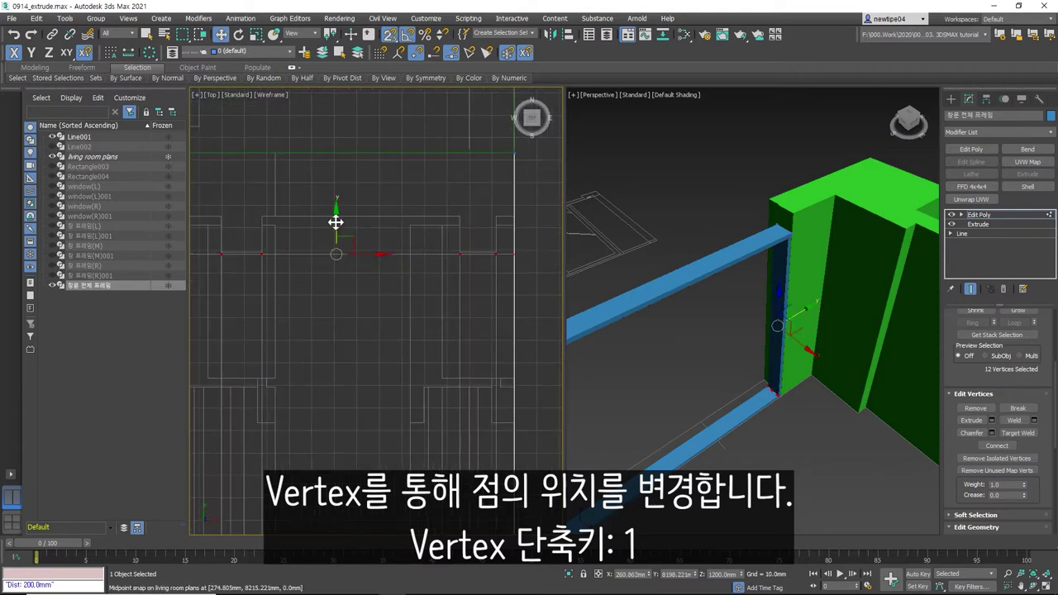
pyautogui.moveTo(337, 220)
pyautogui.mouseDown()
pyautogui.moveTo(260, 249)
pyautogui.moveTo(432, 205)
pyautogui.mouseUp()
pyautogui.scroll(-3, 438, 198)
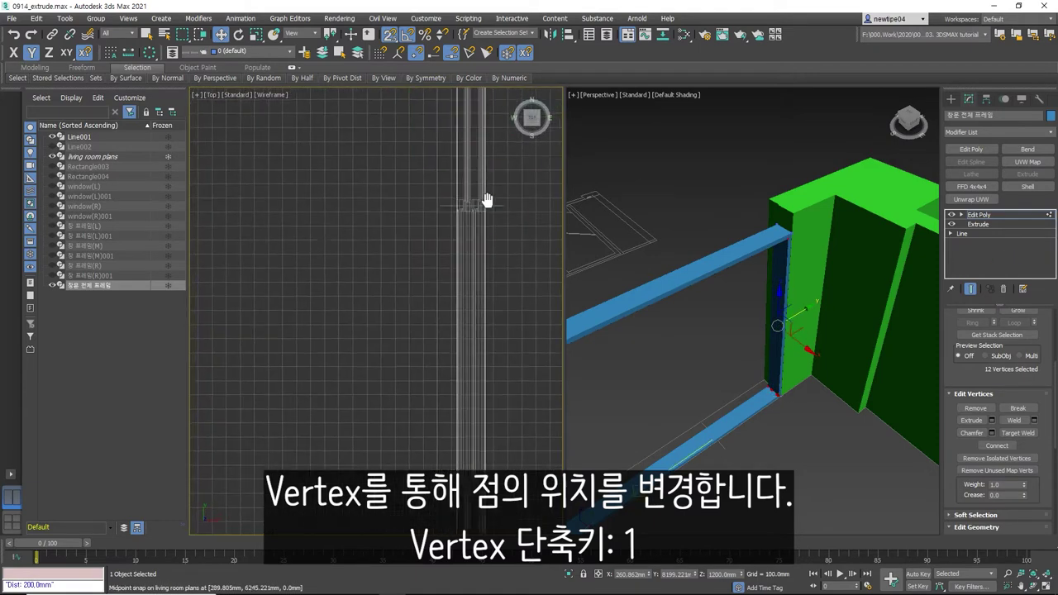
# - Pan to the vertical frame and select the vertices at its lower end
pyautogui.moveTo(443, 189); pyautogui.dragTo(501, 263, button='middle')
pyautogui.scroll(3, 501, 263)
pyautogui.scroll(5, 479, 397)
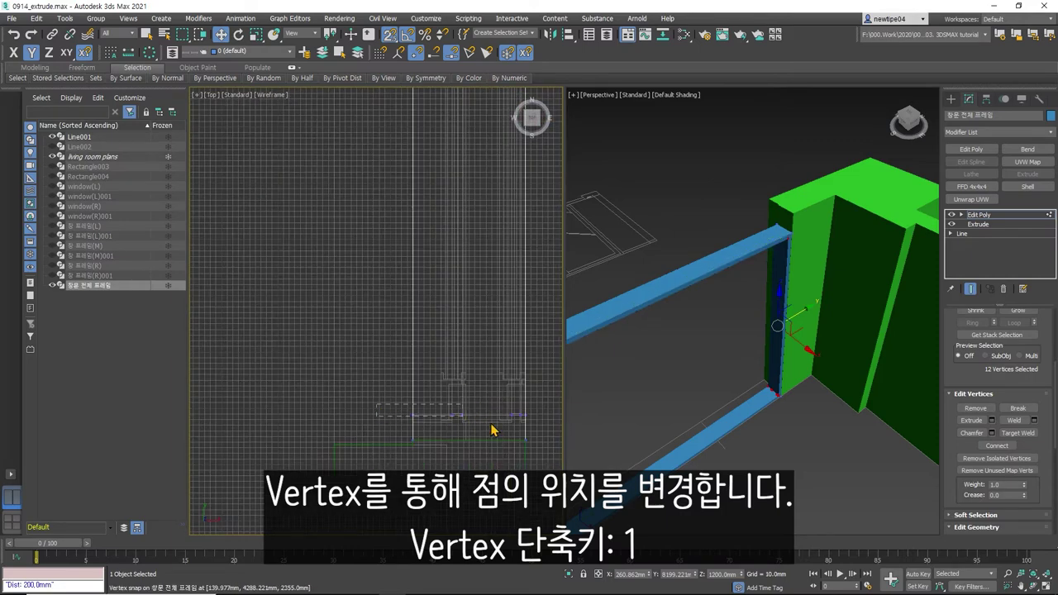
pyautogui.moveTo(541, 428); pyautogui.dragTo(538, 425)
pyautogui.scroll(4, 521, 423)
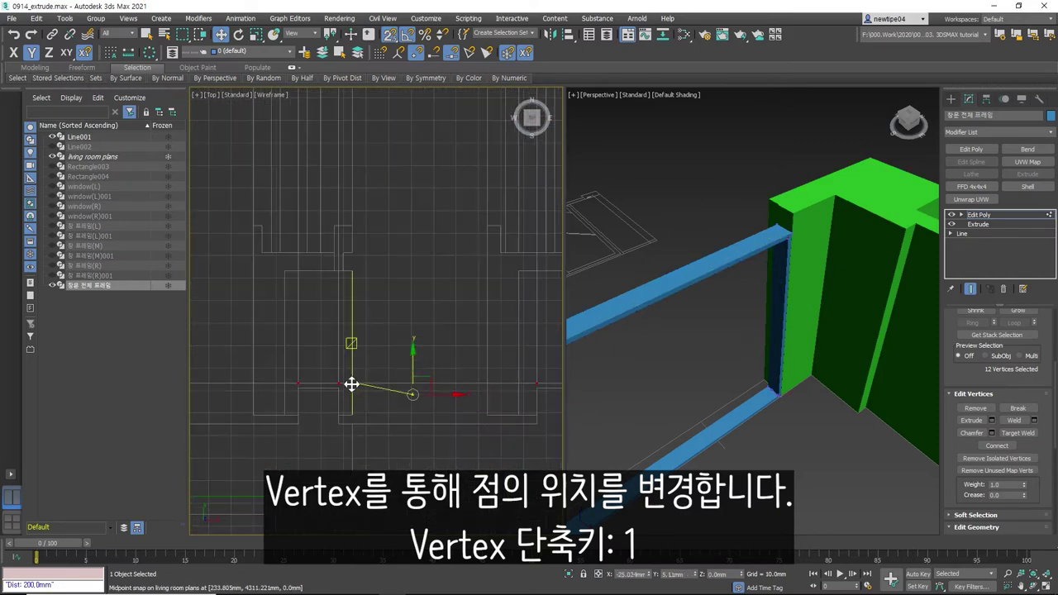
pyautogui.scroll(-2, 389, 355)
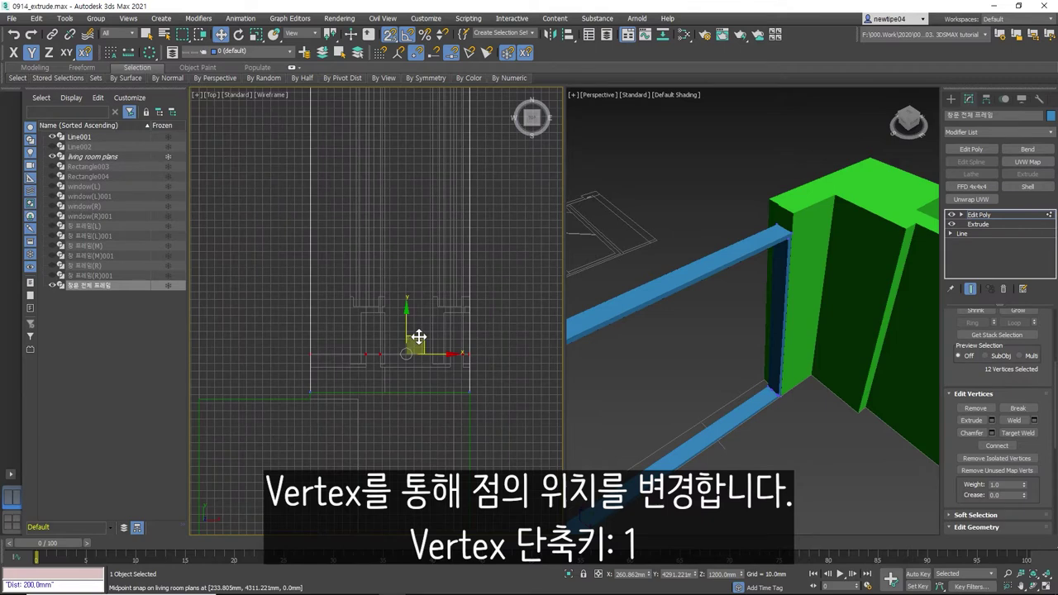
# - At Polygon level, select the frame's inner faces and two faces of the bar
pyautogui.click(961, 215)
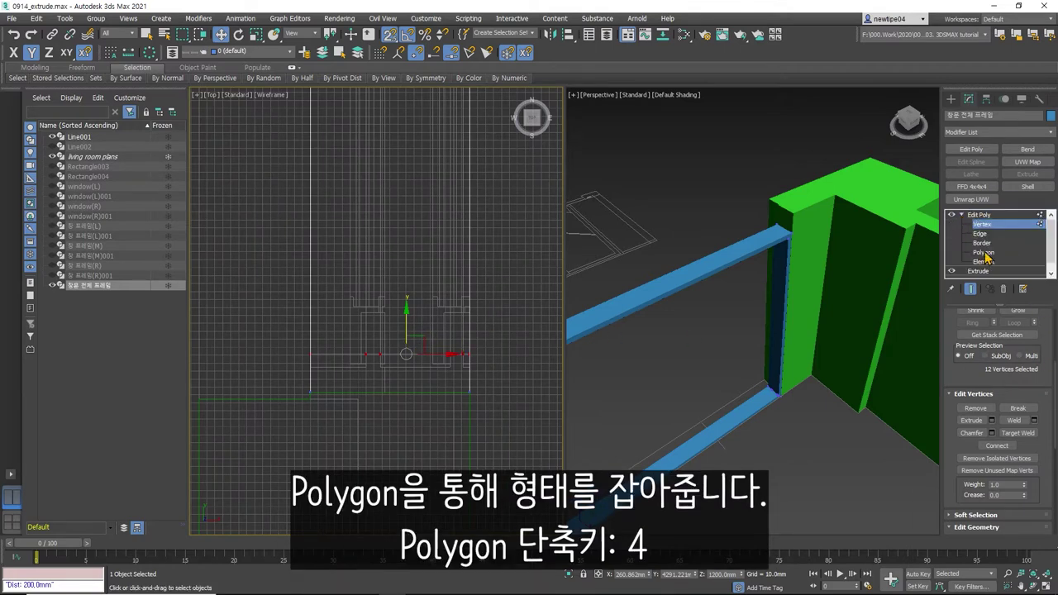
pyautogui.click(983, 252)
pyautogui.click(771, 329)
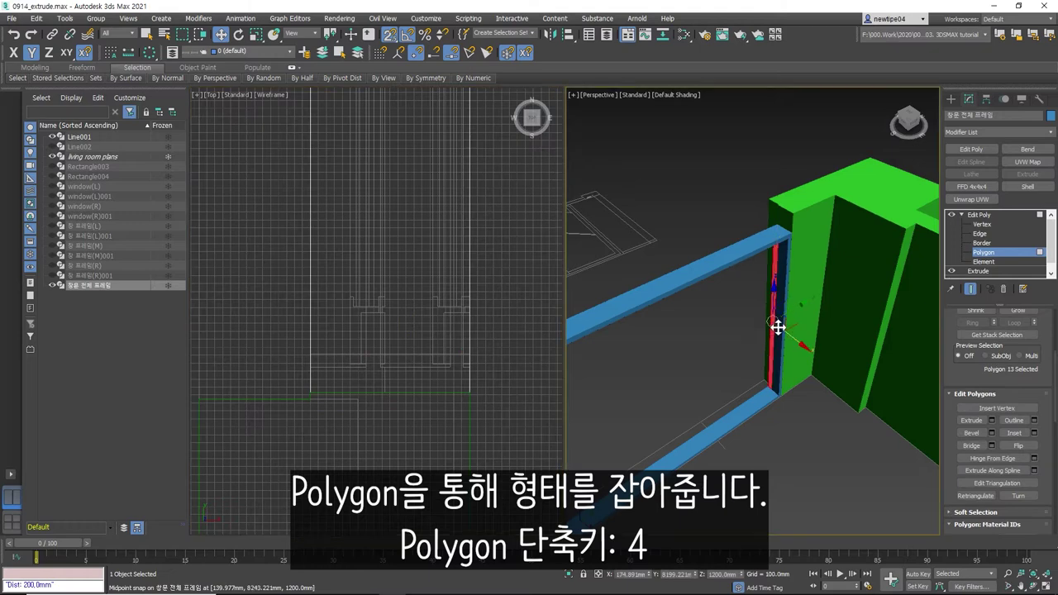
pyautogui.keyDown('ctrl'); pyautogui.click(777, 330); pyautogui.keyUp('ctrl')
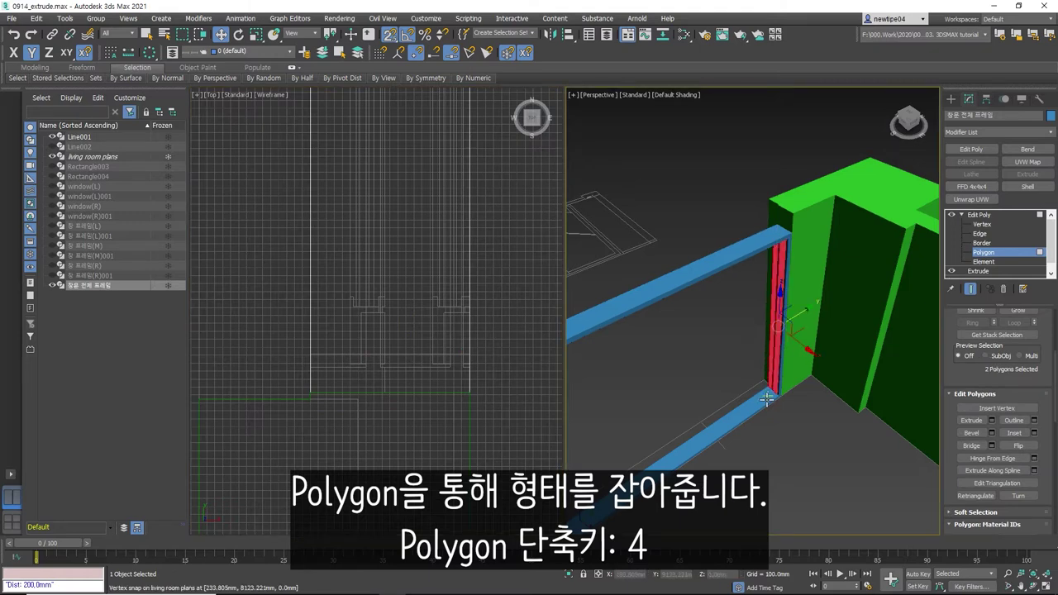
pyautogui.keyDown('ctrl'); pyautogui.click(768, 398); pyautogui.keyUp('ctrl')
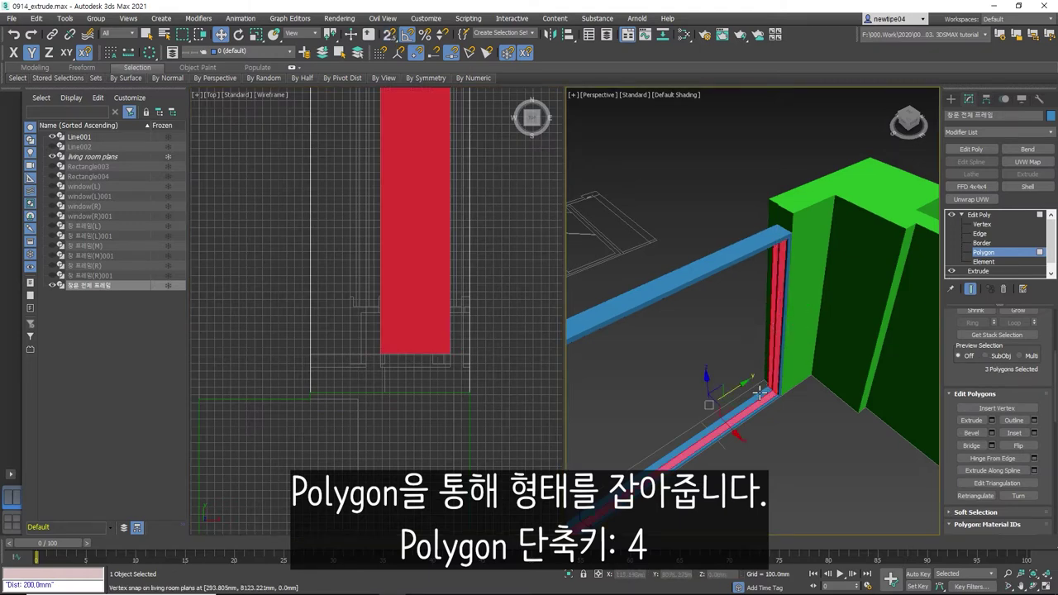
pyautogui.keyDown('ctrl'); pyautogui.click(758, 394); pyautogui.keyUp('ctrl')
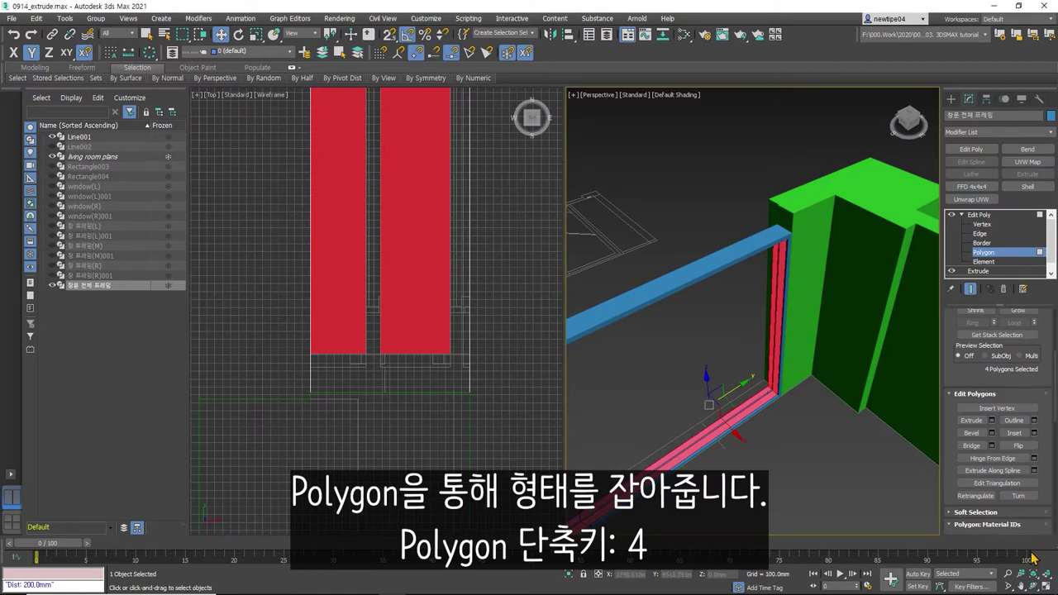
# - Orbit below the bar and add its top and front faces to the selection
pyautogui.moveTo(760, 361)
pyautogui.keyDown('alt'); pyautogui.mouseDown(button='middle')
pyautogui.moveTo(708, 295)
pyautogui.moveTo(719, 273)
pyautogui.moveTo(763, 283)
pyautogui.mouseUp(button='middle'); pyautogui.keyUp('alt')
pyautogui.scroll(3, 763, 284)
pyautogui.keyDown('ctrl'); pyautogui.click(778, 290); pyautogui.keyUp('ctrl')
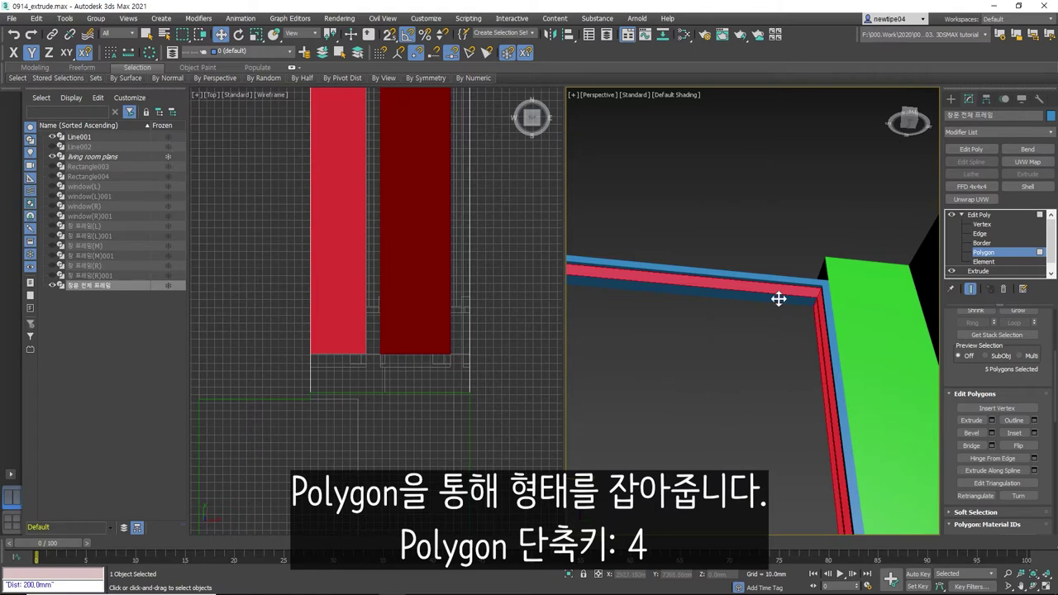
pyautogui.keyDown('ctrl'); pyautogui.click(778, 299); pyautogui.keyUp('ctrl')
# - Orbit toward the green wall and add the two vertical frame faces beside the bar
pyautogui.moveTo(633, 338); pyautogui.dragTo(870, 352, button='middle')
pyautogui.scroll(-5, 755, 286)
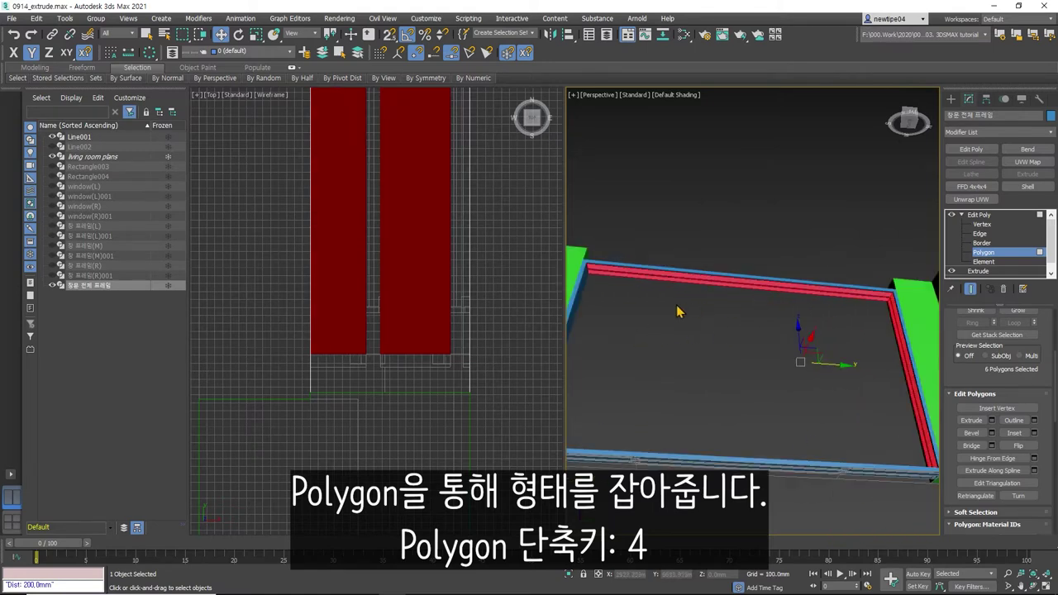
pyautogui.moveTo(683, 306); pyautogui.dragTo(775, 324, button='middle')
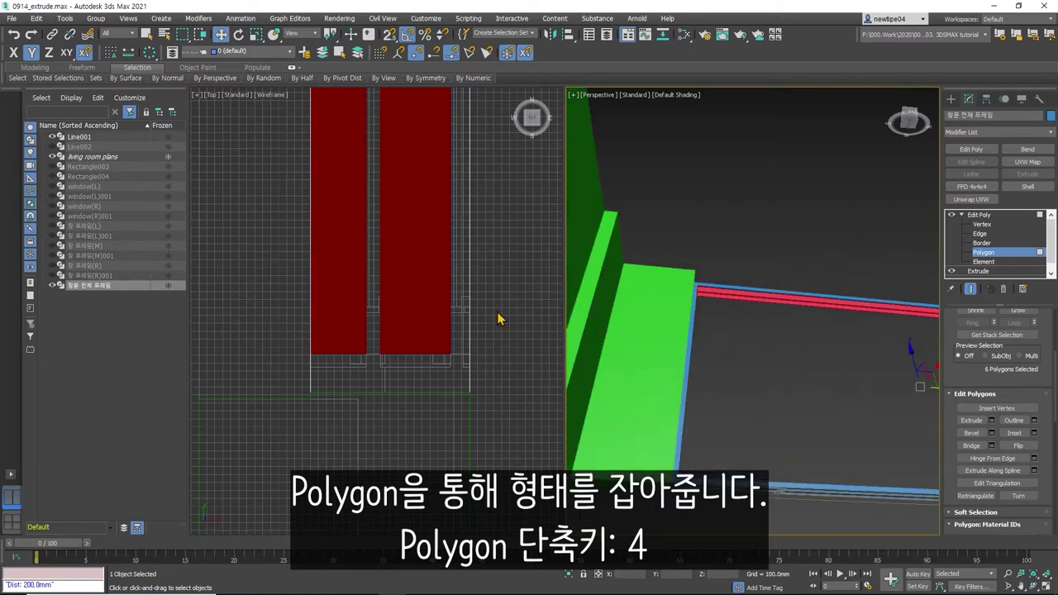
pyautogui.click(461, 372)
pyautogui.press('2')
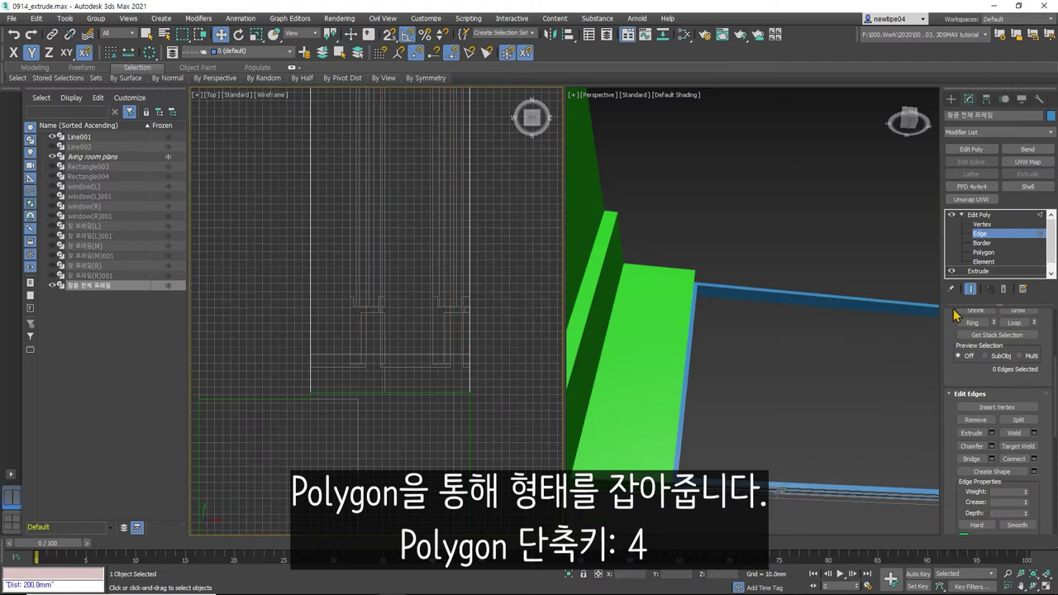
pyautogui.press('4')
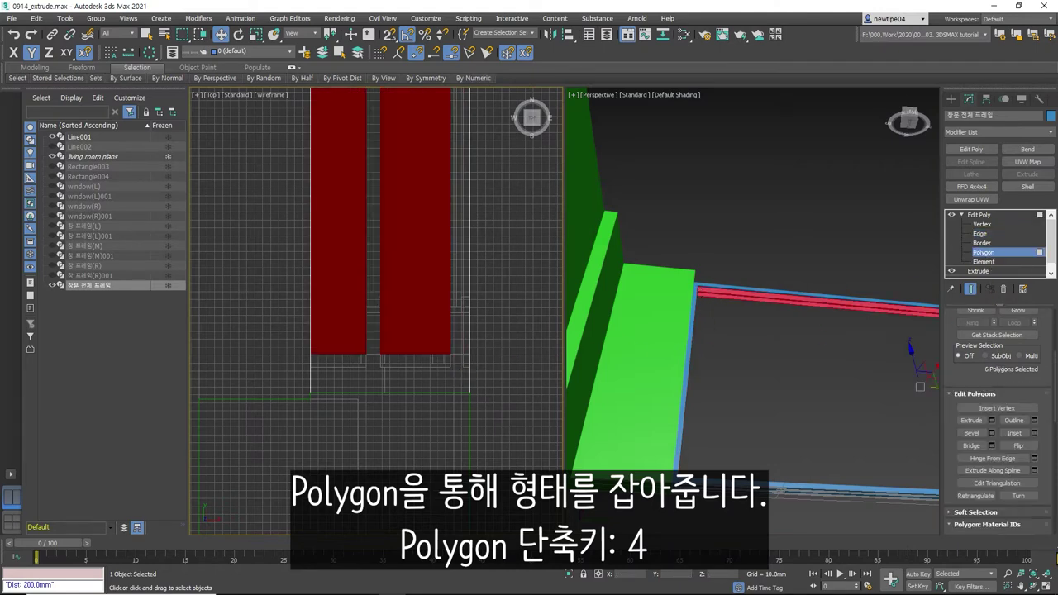
pyautogui.click(1038, 586)
pyautogui.moveTo(746, 383)
pyautogui.mouseDown()
pyautogui.moveTo(748, 360)
pyautogui.moveTo(780, 366)
pyautogui.moveTo(709, 350)
pyautogui.mouseUp()
pyautogui.rightClick(707, 343)
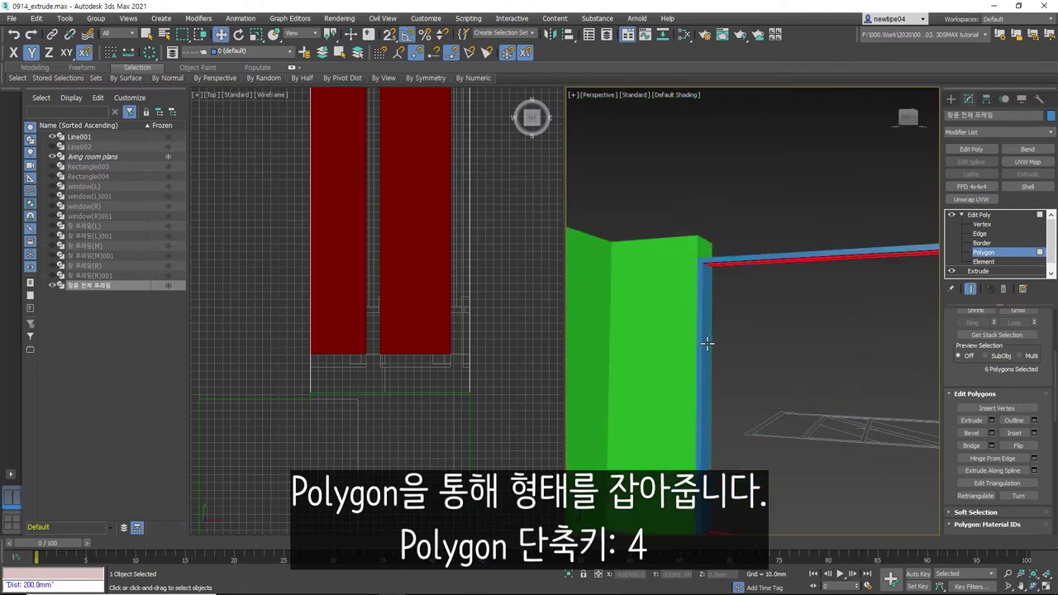
pyautogui.keyDown('ctrl'); pyautogui.click(704, 338); pyautogui.keyUp('ctrl')
pyautogui.keyDown('ctrl'); pyautogui.click(708, 333); pyautogui.keyUp('ctrl')
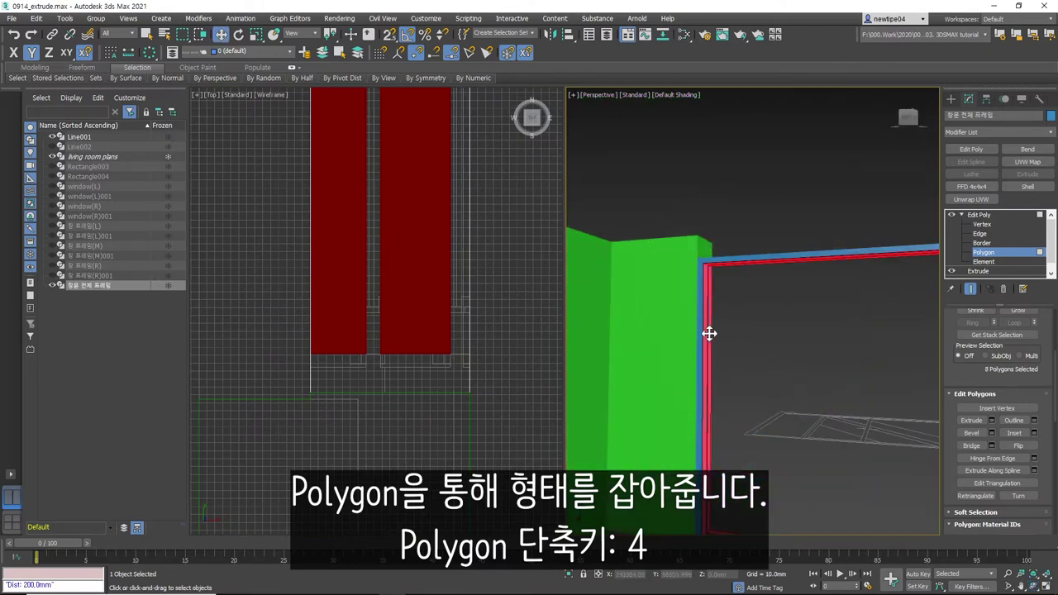
# - At the frame corner, add the thin vertical strip and top inner face, excluding the top outer face
pyautogui.scroll(2, 709, 333)
pyautogui.scroll(2, 707, 314)
pyautogui.keyDown('alt'); pyautogui.moveTo(747, 329); pyautogui.dragTo(652, 237, button='middle'); pyautogui.keyUp('alt')
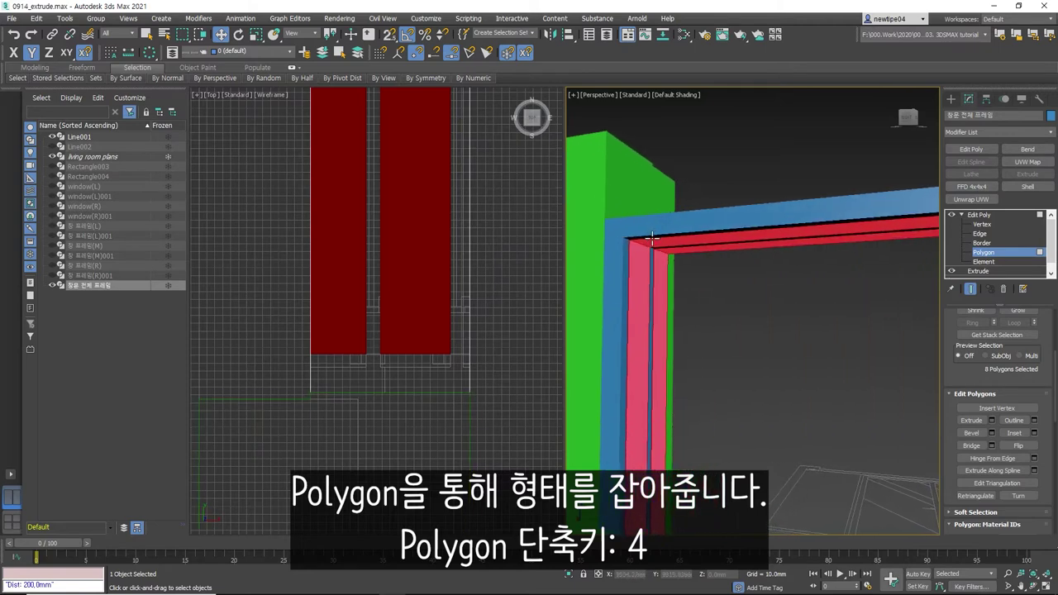
pyautogui.keyDown('ctrl'); pyautogui.click(622, 303); pyautogui.keyUp('ctrl')
pyautogui.keyDown('ctrl'); pyautogui.click(633, 238); pyautogui.keyUp('ctrl')
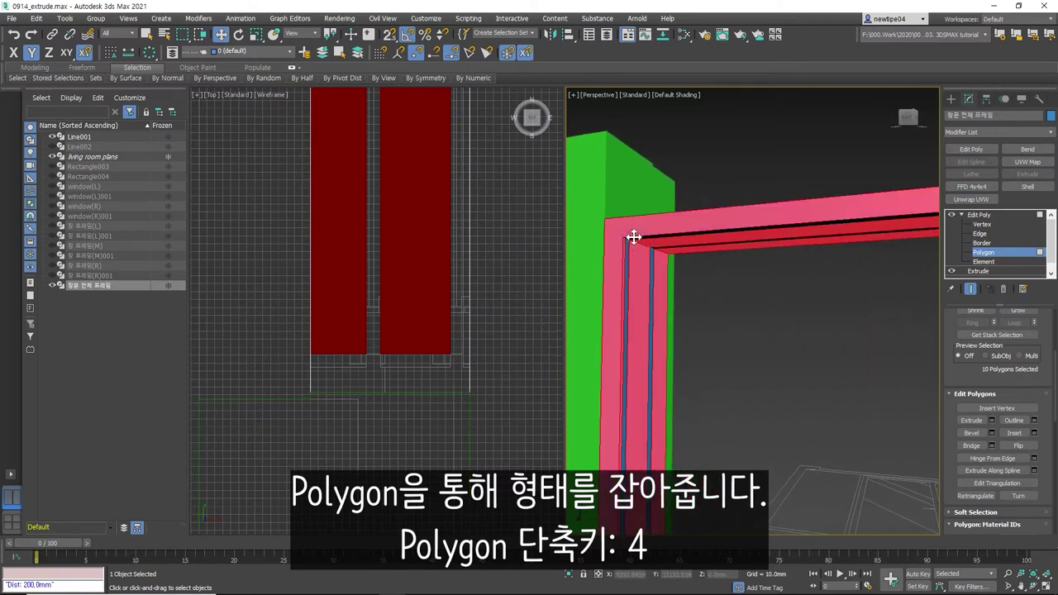
pyautogui.keyDown('alt'); pyautogui.click(639, 235); pyautogui.keyUp('alt')
pyautogui.keyDown('alt'); pyautogui.moveTo(633, 236); pyautogui.dragTo(629, 232, button='middle'); pyautogui.keyUp('alt')
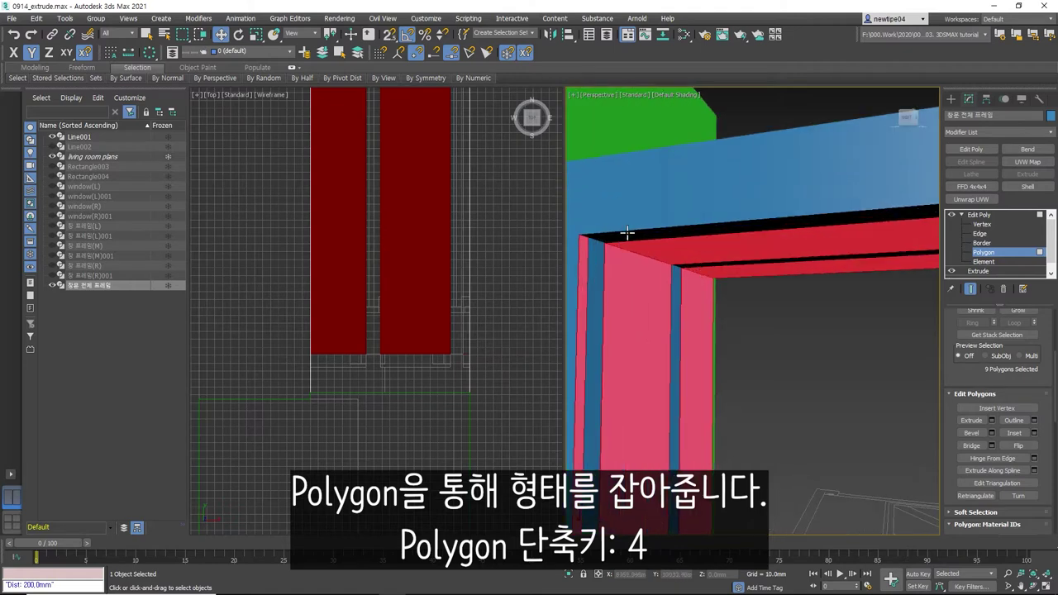
pyautogui.keyDown('ctrl'); pyautogui.click(628, 234); pyautogui.keyUp('ctrl')
pyautogui.press('z')
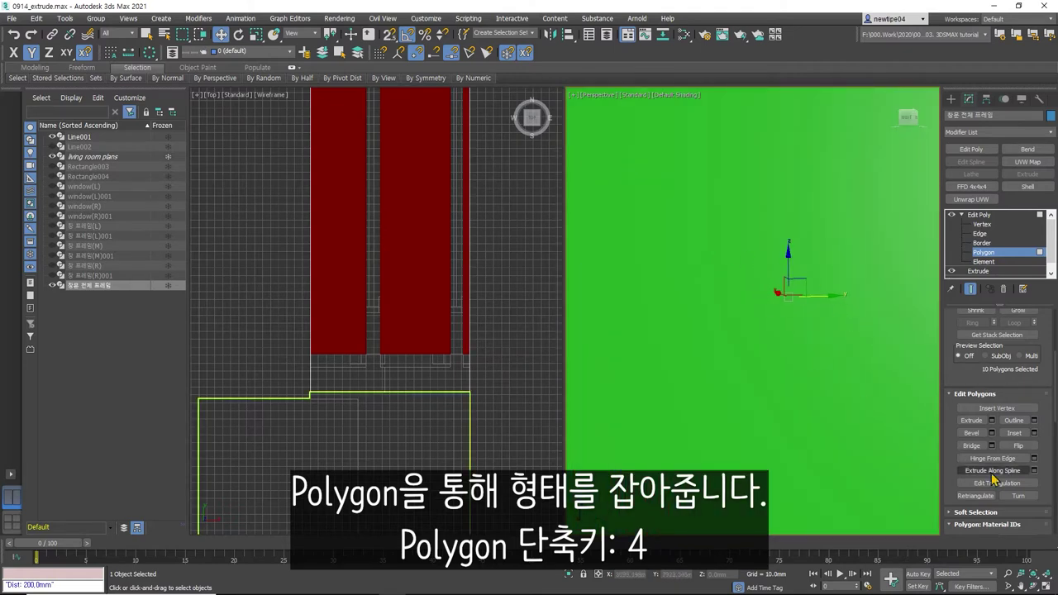
# - Orbit around the frame corner and add the corner side face to the selection
pyautogui.moveTo(759, 284)
pyautogui.keyDown('alt'); pyautogui.mouseDown(button='middle')
pyautogui.moveTo(800, 339)
pyautogui.moveTo(772, 357)
pyautogui.moveTo(782, 279)
pyautogui.moveTo(751, 324)
pyautogui.moveTo(855, 194)
pyautogui.mouseUp(button='middle'); pyautogui.keyUp('alt')
pyautogui.scroll(2, 791, 330)
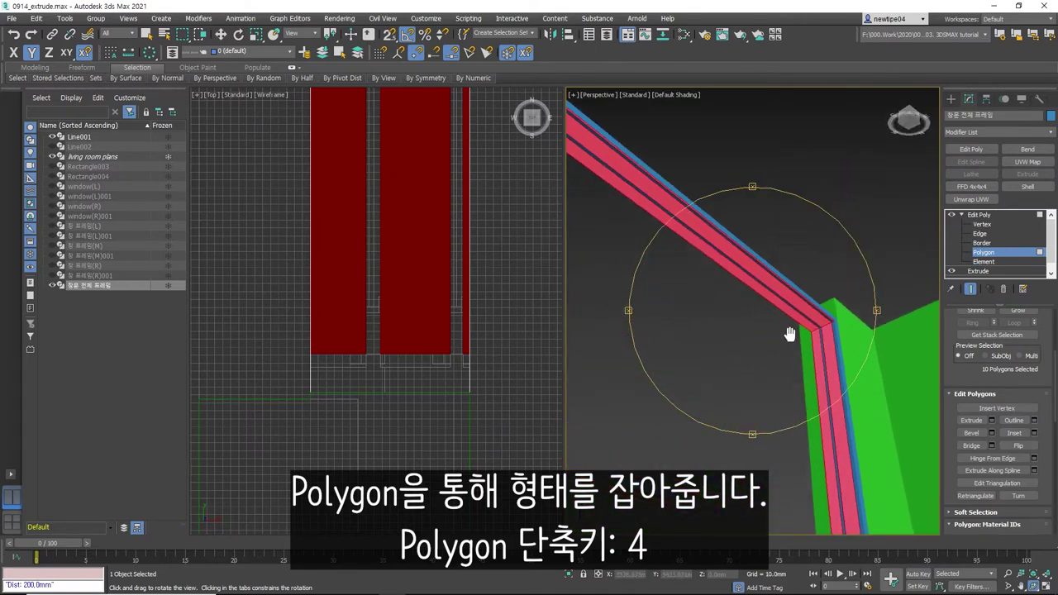
pyautogui.scroll(3, 832, 323)
pyautogui.keyDown('ctrl'); pyautogui.click(826, 317); pyautogui.keyUp('ctrl')
pyautogui.scroll(-3, 825, 318)
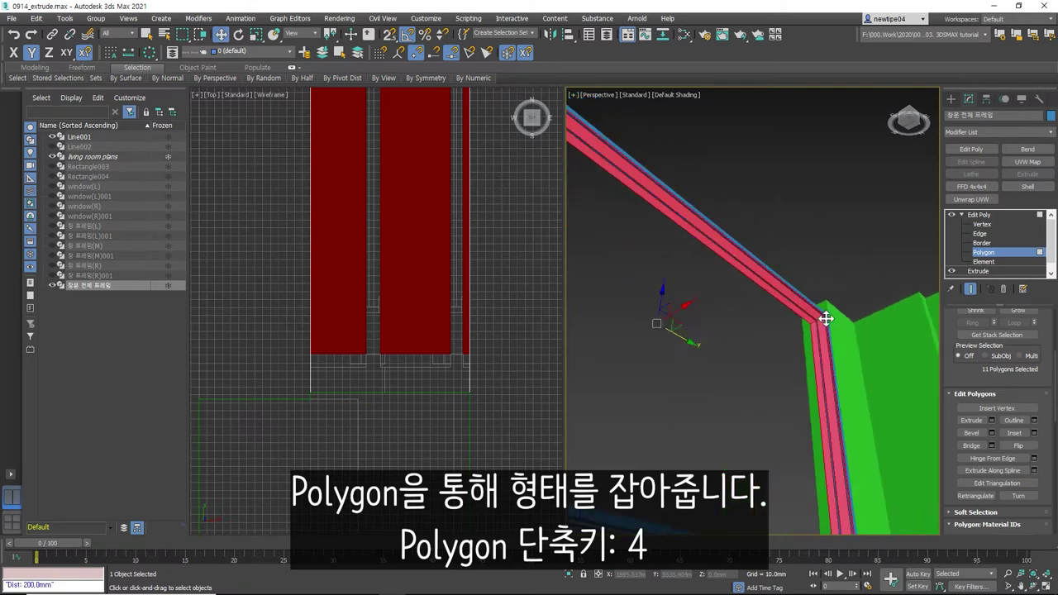
pyautogui.scroll(-2, 826, 318)
# - Add another beam face, then orbit around the green wall corner to check the selection
pyautogui.click(1033, 583)
pyautogui.moveTo(785, 430)
pyautogui.mouseDown()
pyautogui.moveTo(779, 456)
pyautogui.moveTo(744, 382)
pyautogui.mouseUp()
pyautogui.scroll(4, 745, 382)
pyautogui.press('w')
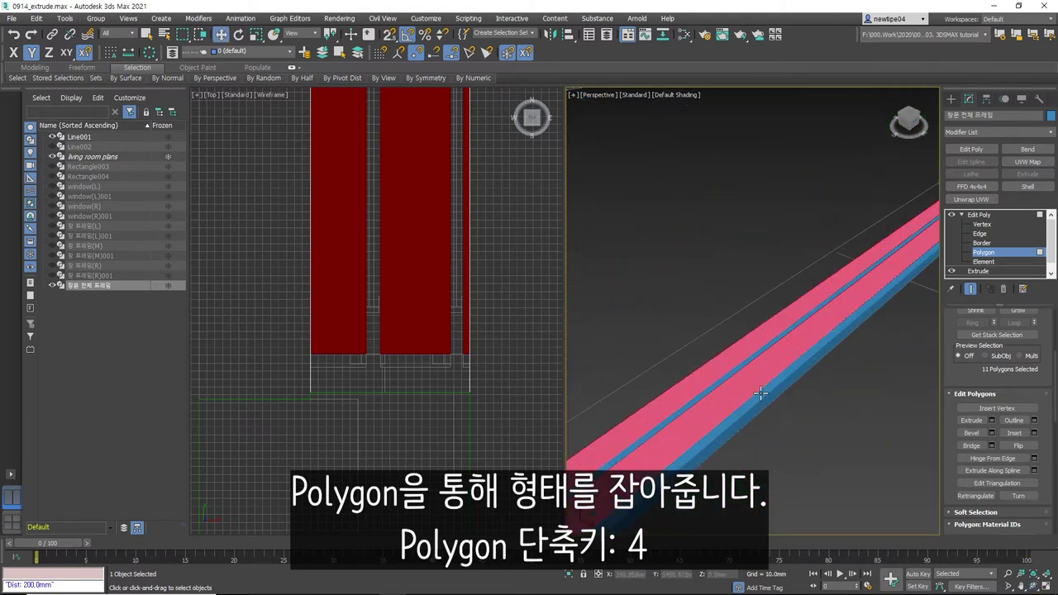
pyautogui.keyDown('ctrl'); pyautogui.click(761, 396); pyautogui.keyUp('ctrl')
pyautogui.scroll(-1, 762, 396)
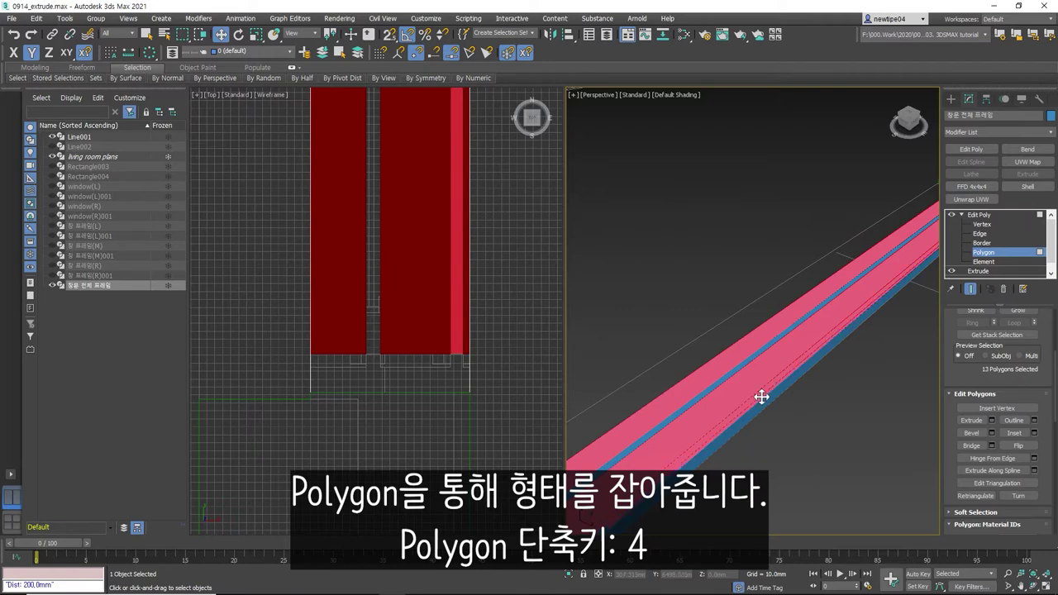
pyautogui.scroll(-2, 761, 396)
pyautogui.scroll(-3, 761, 396)
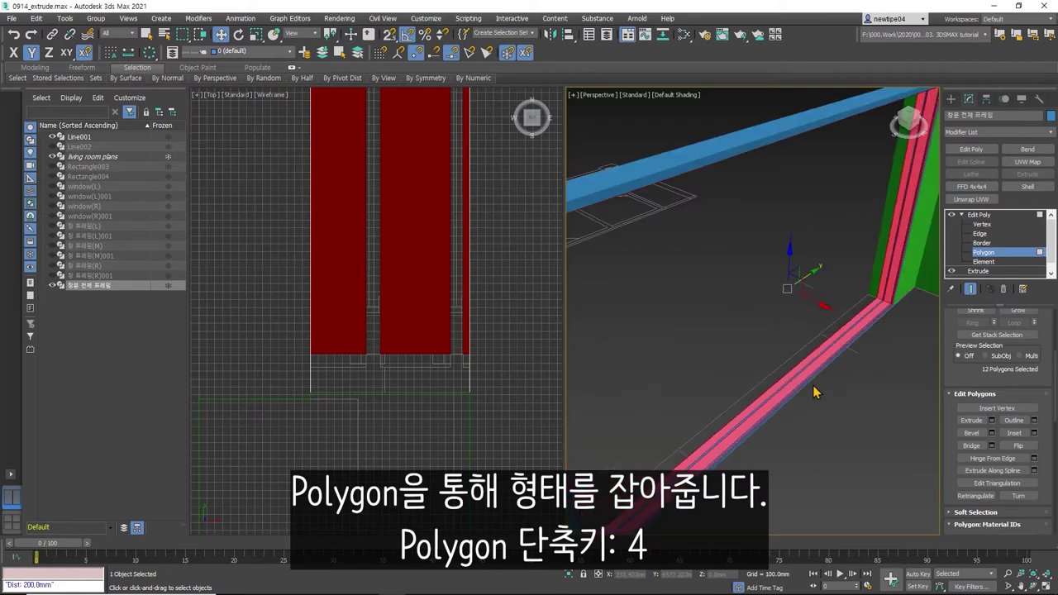
pyautogui.click(1043, 585)
pyautogui.moveTo(731, 322)
pyautogui.mouseDown()
pyautogui.moveTo(680, 312)
pyautogui.moveTo(640, 257)
pyautogui.mouseUp()
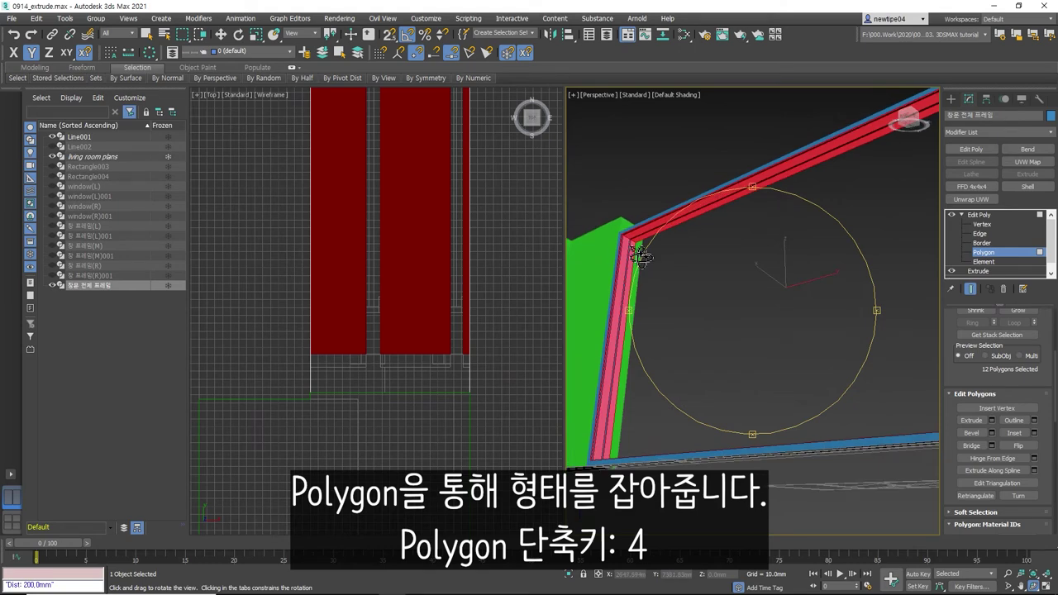
pyautogui.moveTo(640, 257)
pyautogui.mouseDown()
pyautogui.moveTo(740, 267)
pyautogui.moveTo(739, 278)
pyautogui.moveTo(694, 299)
pyautogui.mouseUp()
# - Extrude the selected frame faces by Local Normal with height -15 mm and commit
pyautogui.rightClick(457, 274)
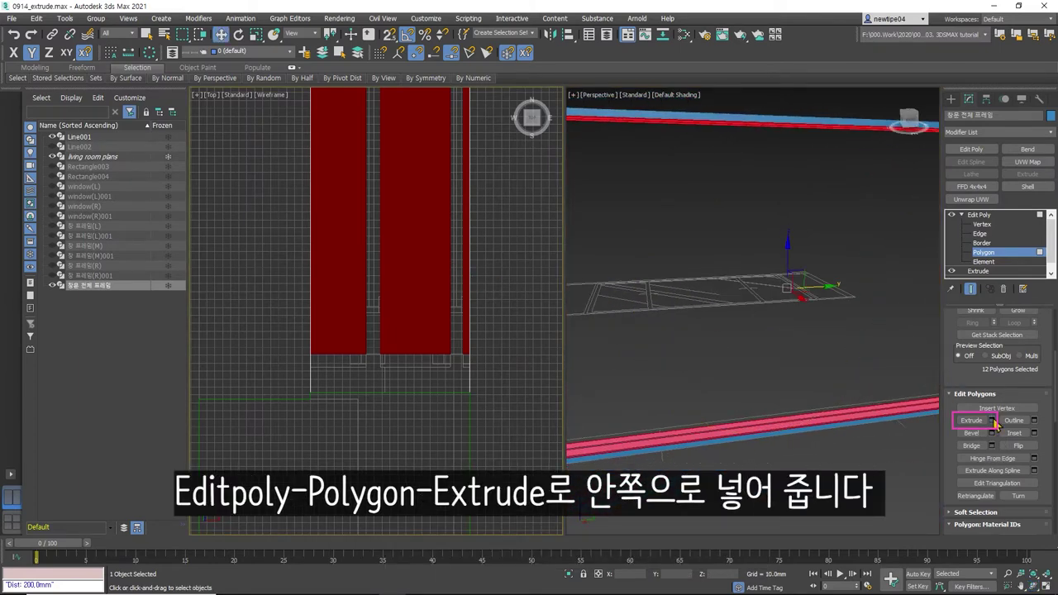
pyautogui.click(993, 421)
pyautogui.moveTo(384, 334); pyautogui.dragTo(398, 388)
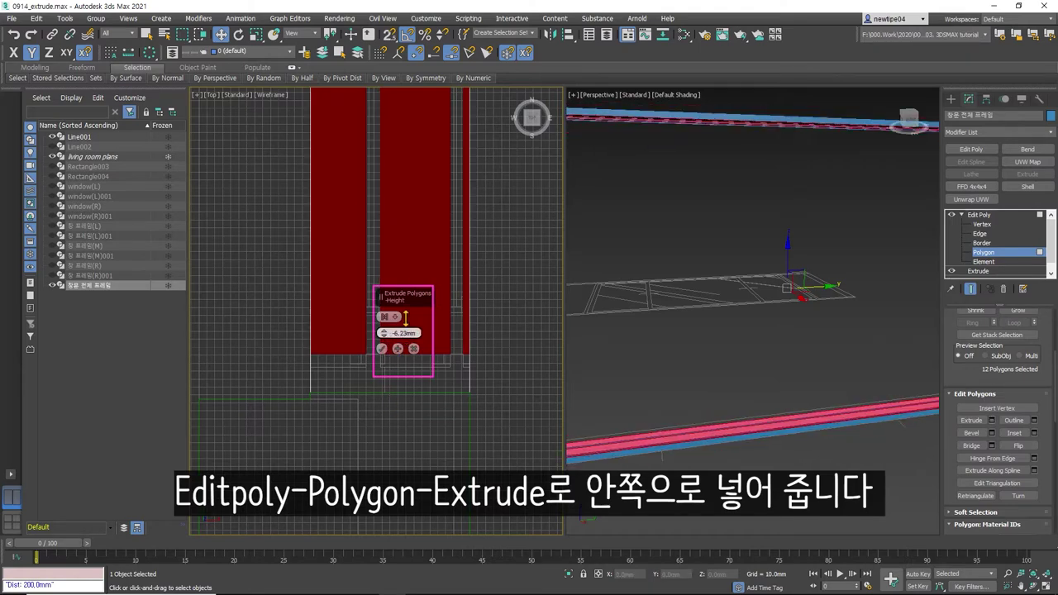
pyautogui.click(383, 319)
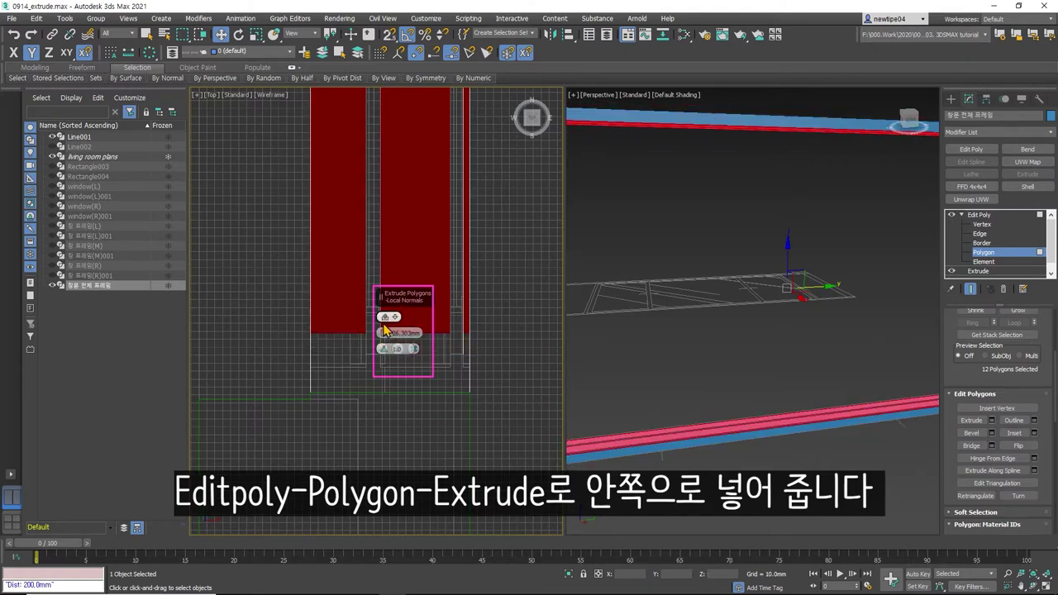
pyautogui.moveTo(384, 337); pyautogui.dragTo(381, 367)
pyautogui.write('-15')
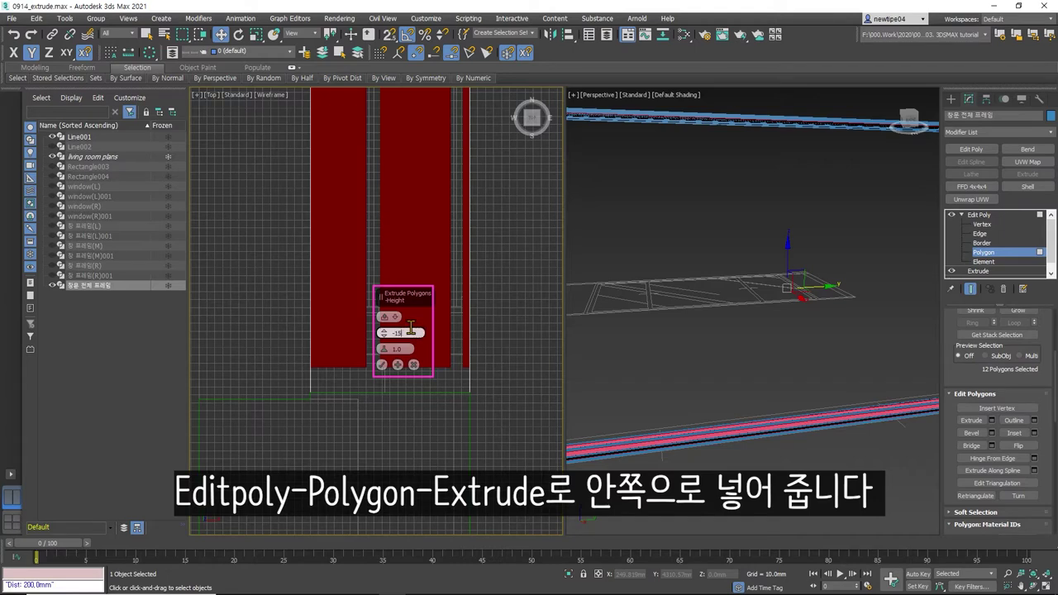
pyautogui.write('-16')
pyautogui.press('Return')
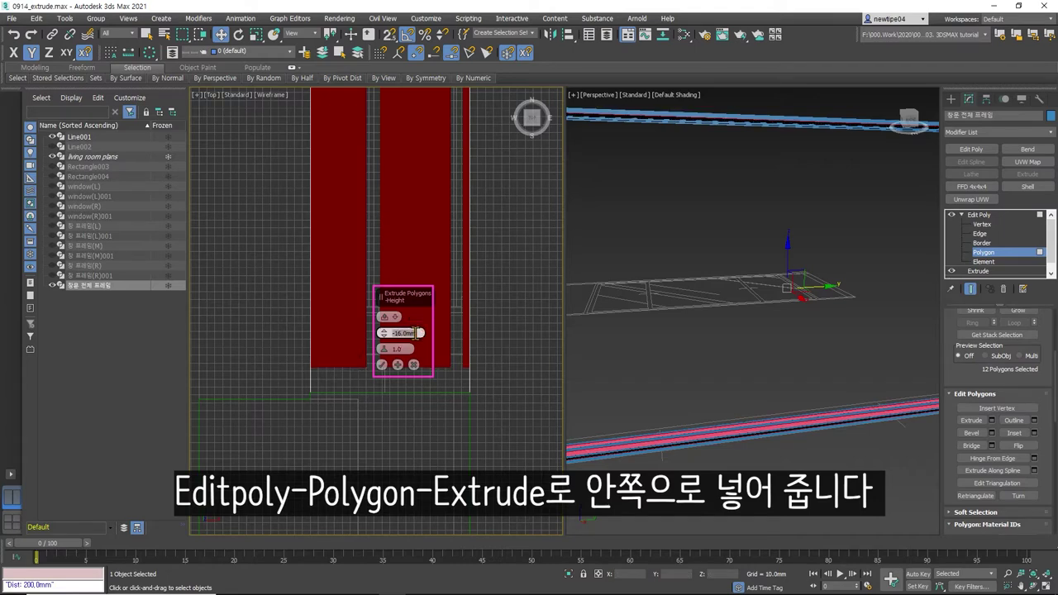
pyautogui.click(382, 366)
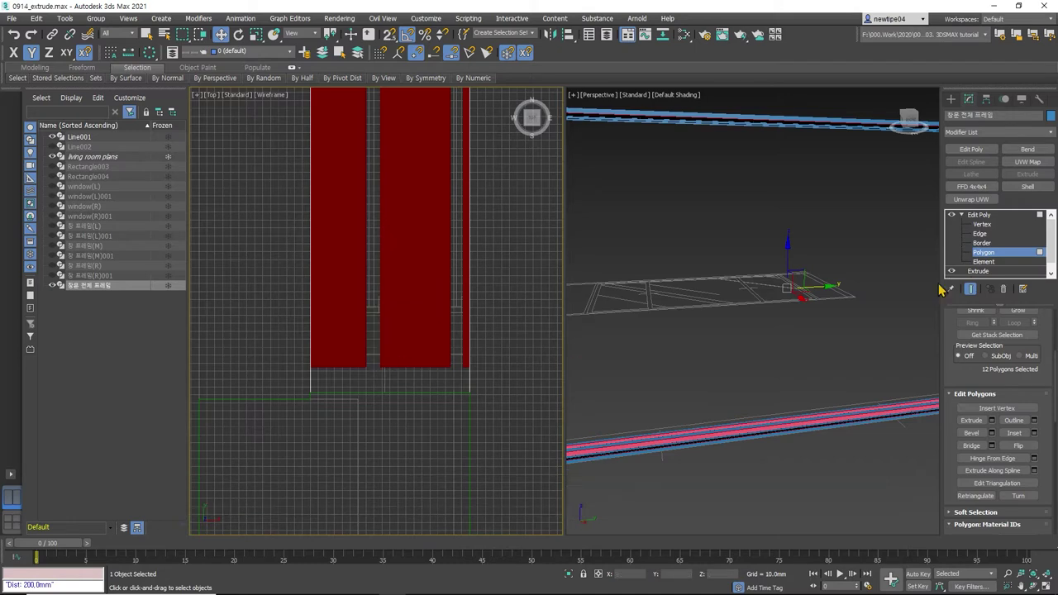
pyautogui.click(982, 224)
# - Marquee-select the vertices along the frame's edge in the Top view at Vertex level
pyautogui.scroll(3, 357, 379)
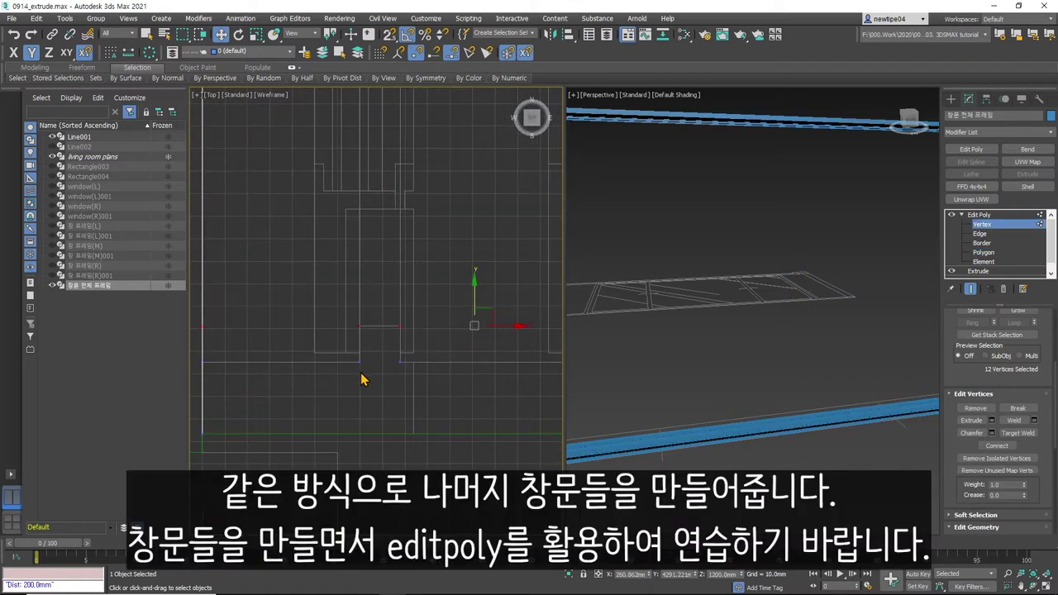
pyautogui.scroll(-3, 362, 380)
pyautogui.press('1')
pyautogui.moveTo(258, 358); pyautogui.dragTo(405, 384)
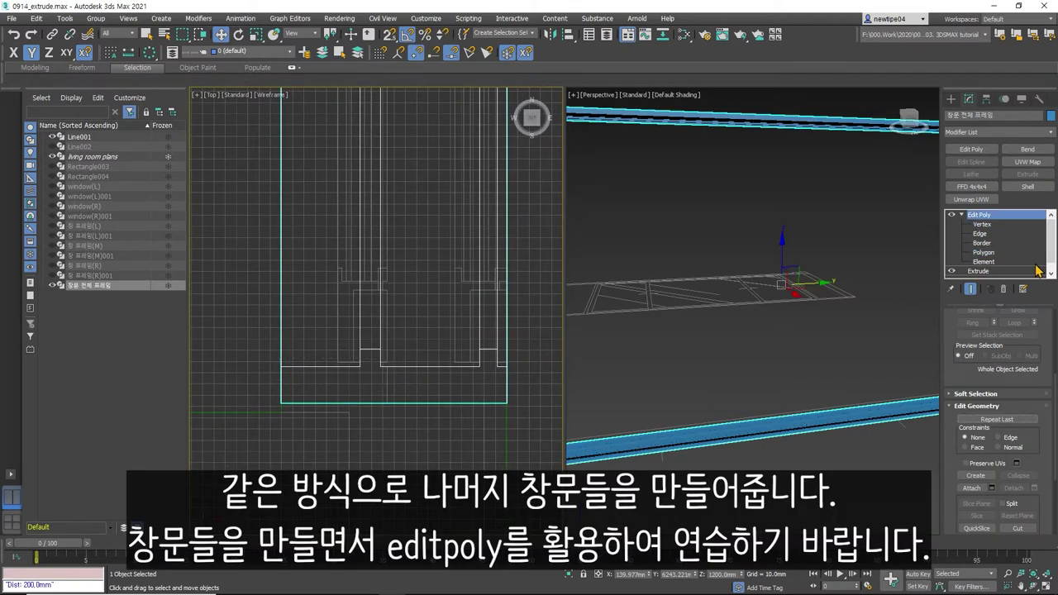
pyautogui.press('1')
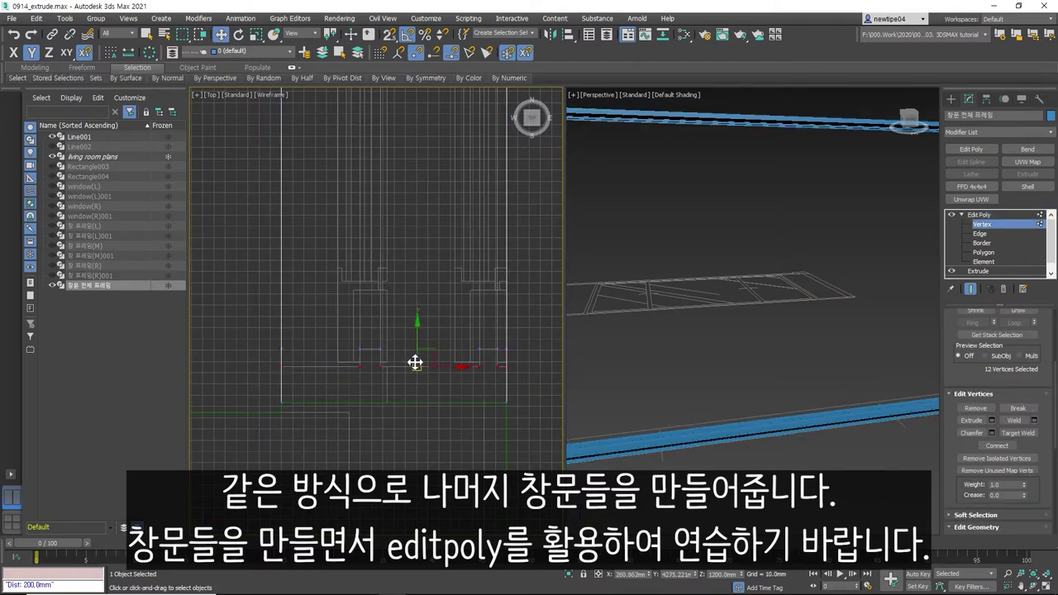
# - Select the top row of frame vertices, then exit vertex sub-object mode
pyautogui.scroll(2, 415, 364)
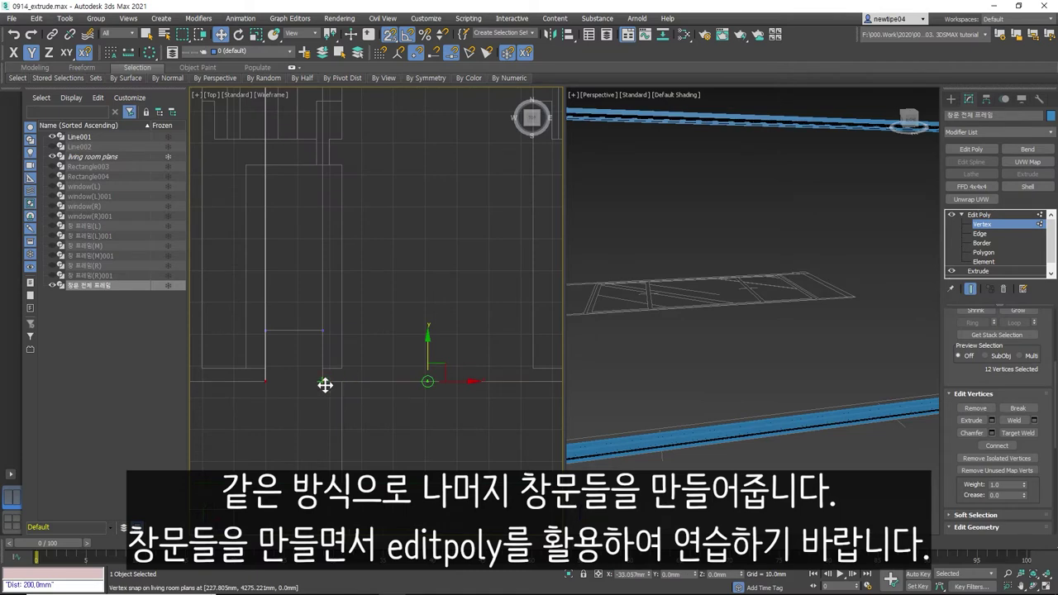
pyautogui.scroll(-3, 376, 337)
pyautogui.scroll(2, 376, 337)
pyautogui.scroll(2, 405, 189)
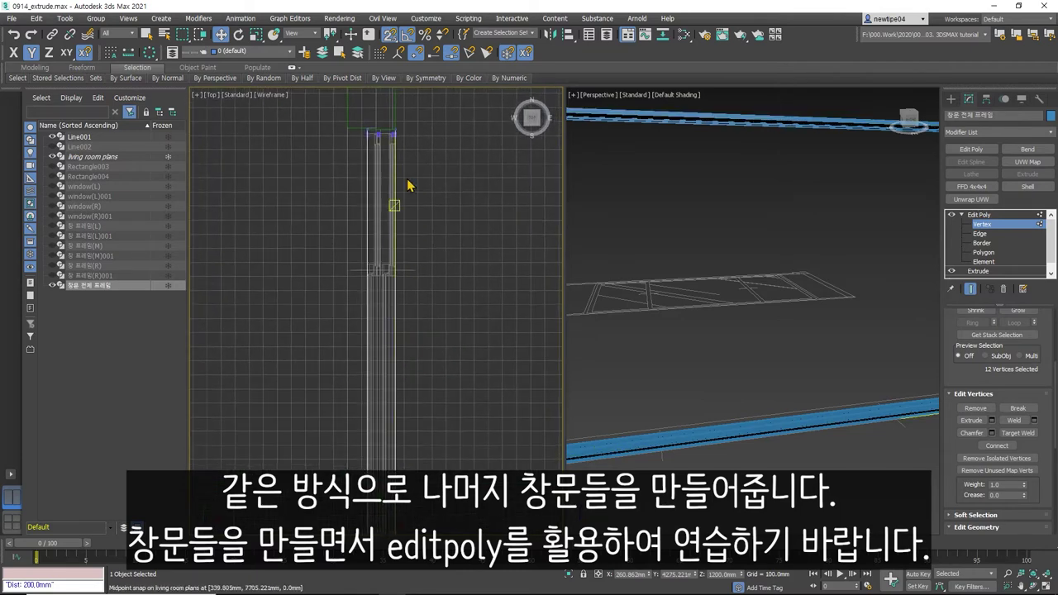
pyautogui.scroll(2, 379, 236)
pyautogui.scroll(-2, 372, 248)
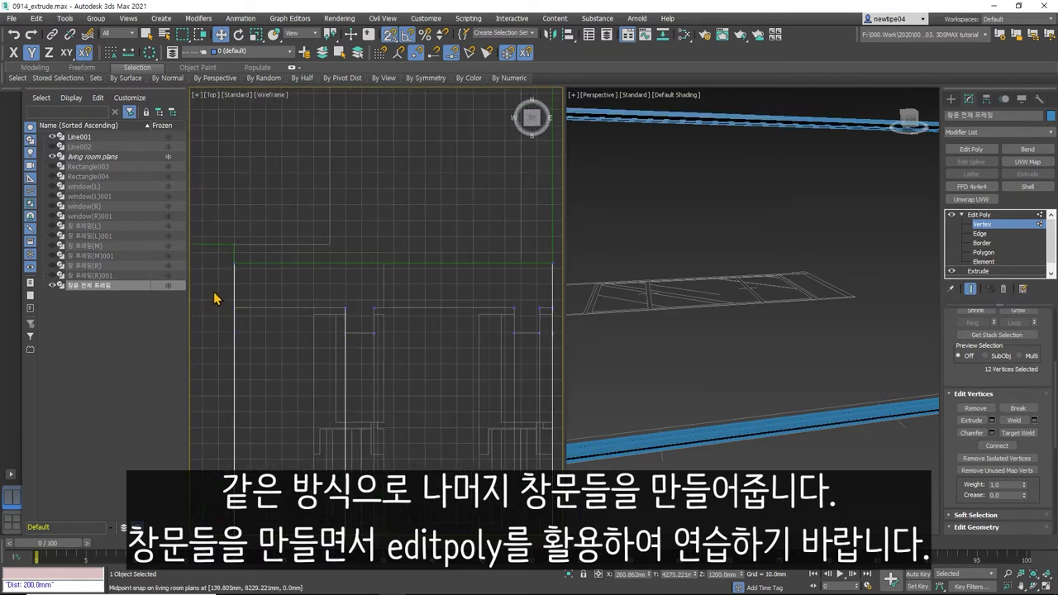
pyautogui.moveTo(212, 289); pyautogui.dragTo(552, 320)
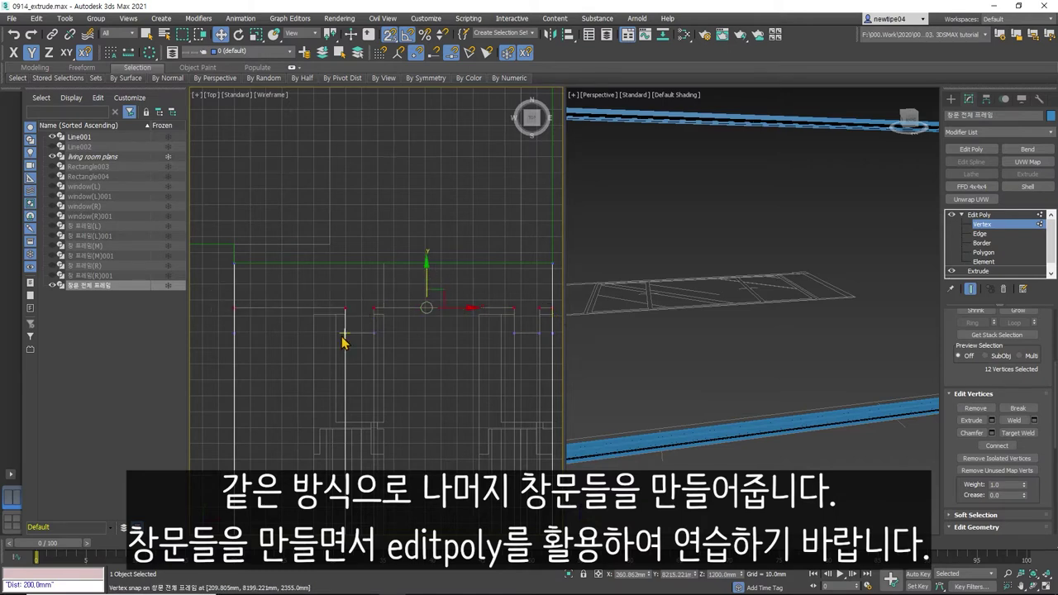
pyautogui.scroll(3, 344, 343)
pyautogui.scroll(-2, 345, 345)
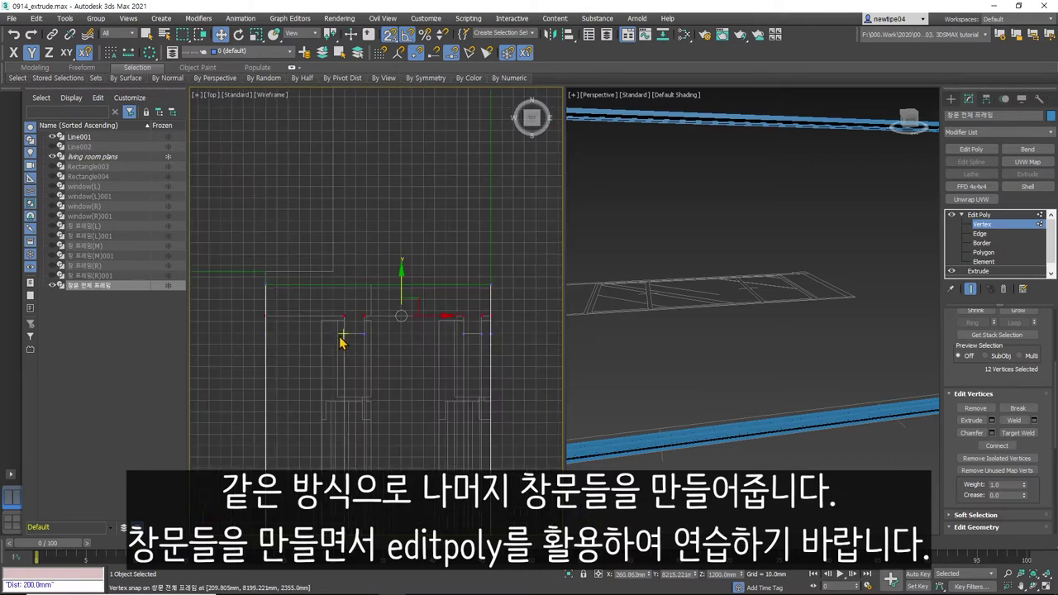
pyautogui.scroll(-2, 380, 351)
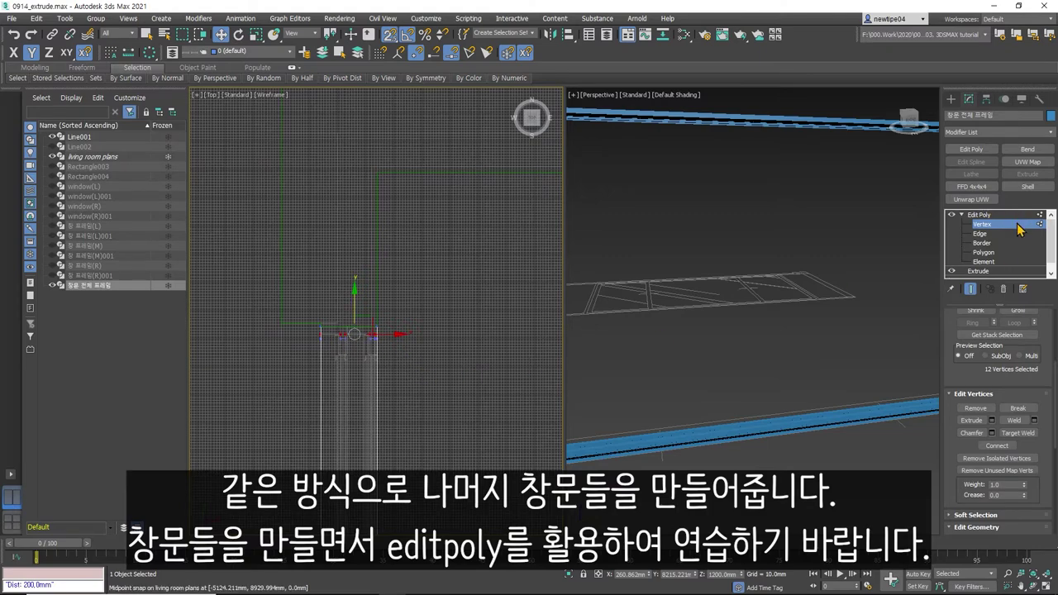
pyautogui.click(980, 215)
pyautogui.click(691, 97)
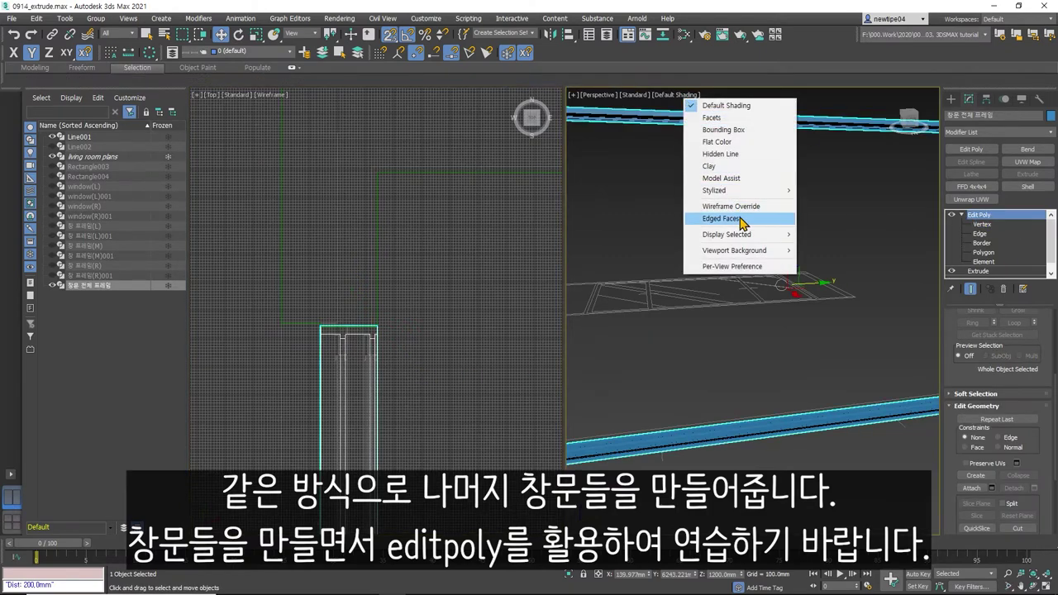
# - Set the Perspective viewport to Edged Faces and orbit around the frame
pyautogui.click(691, 219)
pyautogui.moveTo(745, 427); pyautogui.dragTo(774, 437, button='middle')
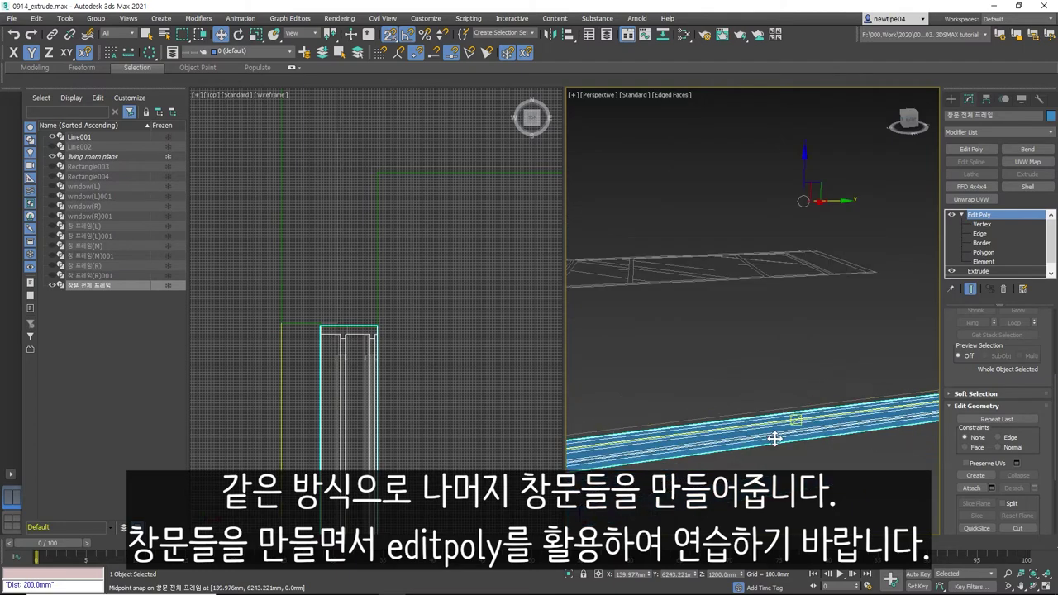
pyautogui.click(1031, 585)
pyautogui.moveTo(793, 387)
pyautogui.mouseDown()
pyautogui.moveTo(855, 386)
pyautogui.moveTo(686, 393)
pyautogui.moveTo(661, 406)
pyautogui.moveTo(744, 392)
pyautogui.mouseUp()
pyautogui.rightClick(320, 331)
# - Clear the selection and use Unhide All to bring back the walls and floor
pyautogui.click(406, 319)
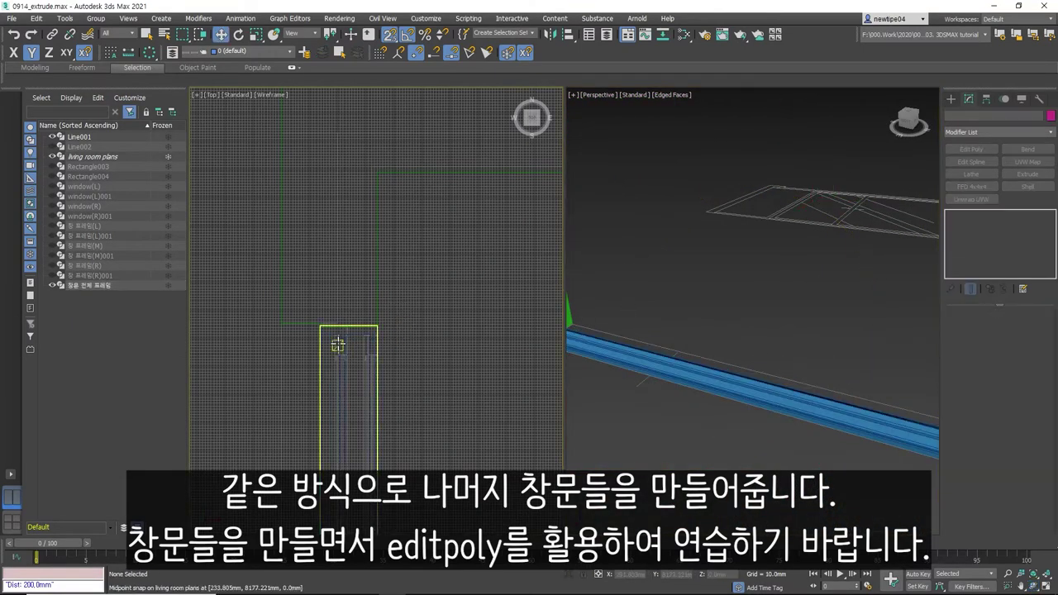
pyautogui.scroll(3, 343, 350)
pyautogui.scroll(2, 329, 351)
pyautogui.scroll(-3, 329, 349)
pyautogui.scroll(-2, 403, 353)
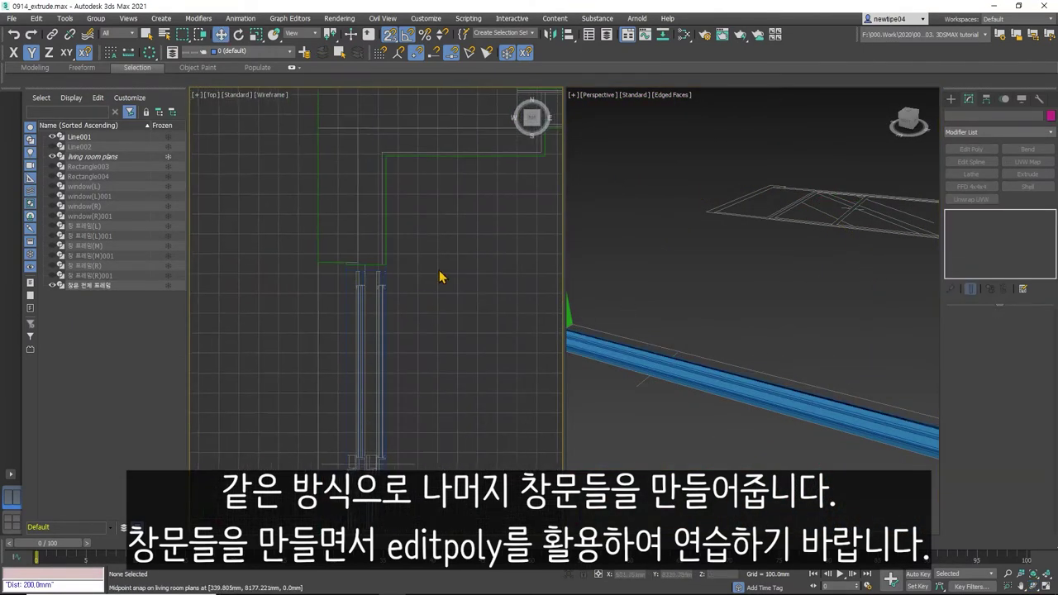
pyautogui.rightClick(704, 255)
pyautogui.rightClick(700, 227)
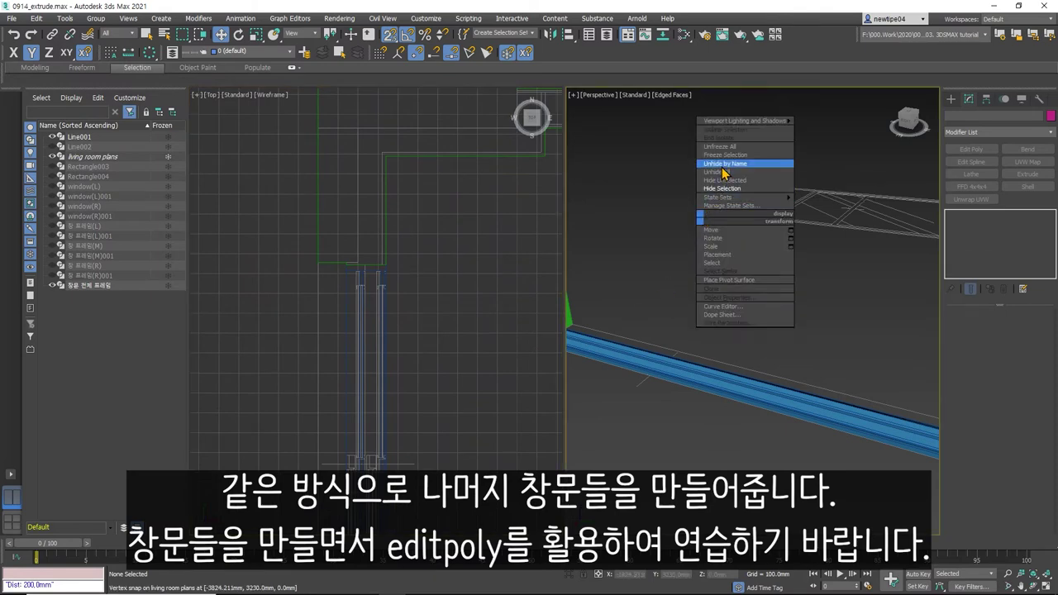
pyautogui.click(720, 171)
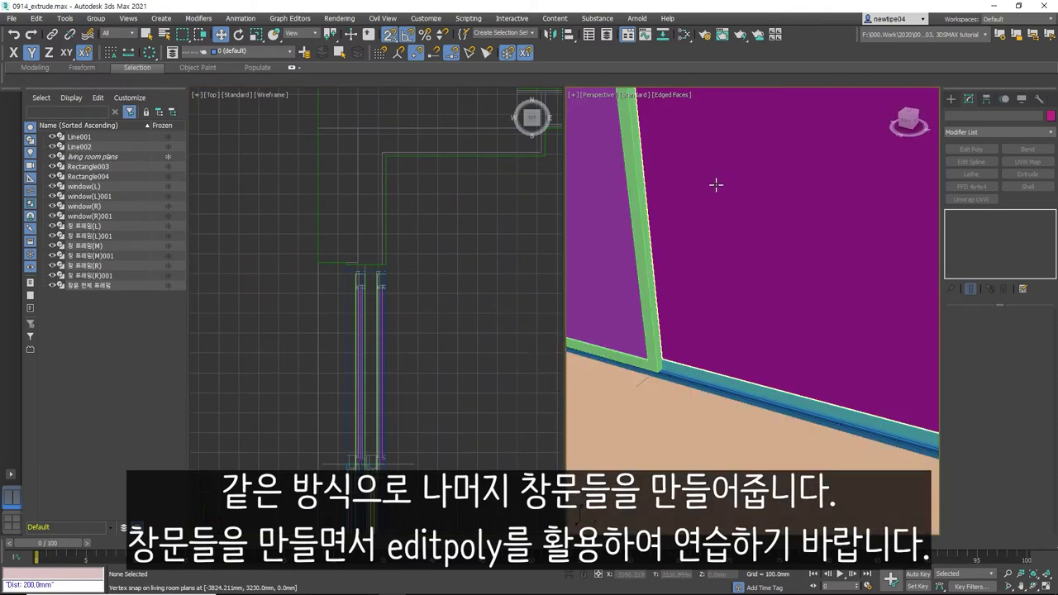
# - Select 창 프레임(R)001, add an Edit Poly modifier, and enter Vertex level
pyautogui.scroll(3, 354, 285)
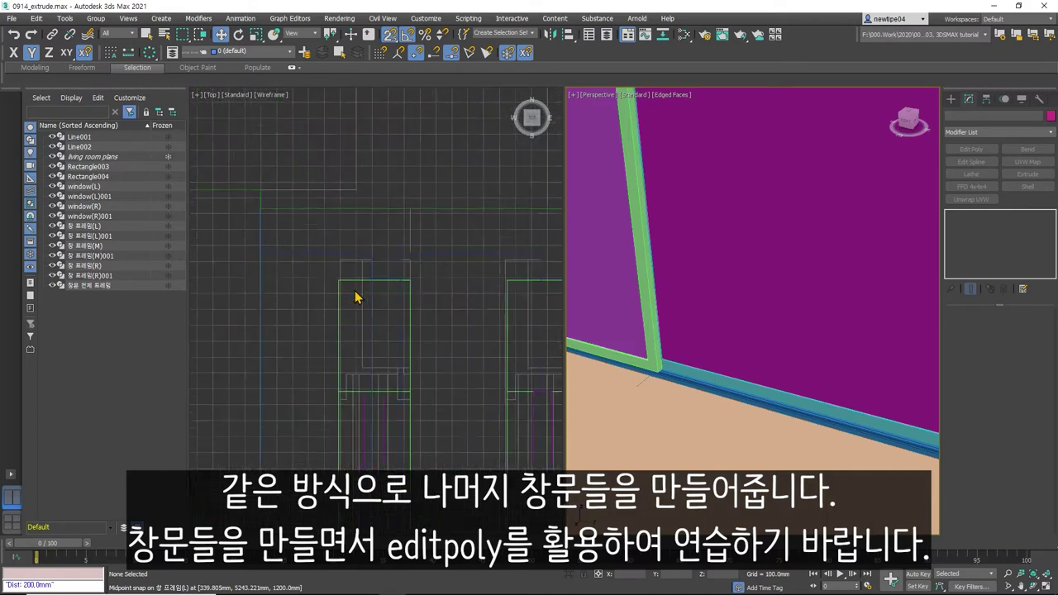
pyautogui.scroll(2, 349, 278)
pyautogui.click(347, 277)
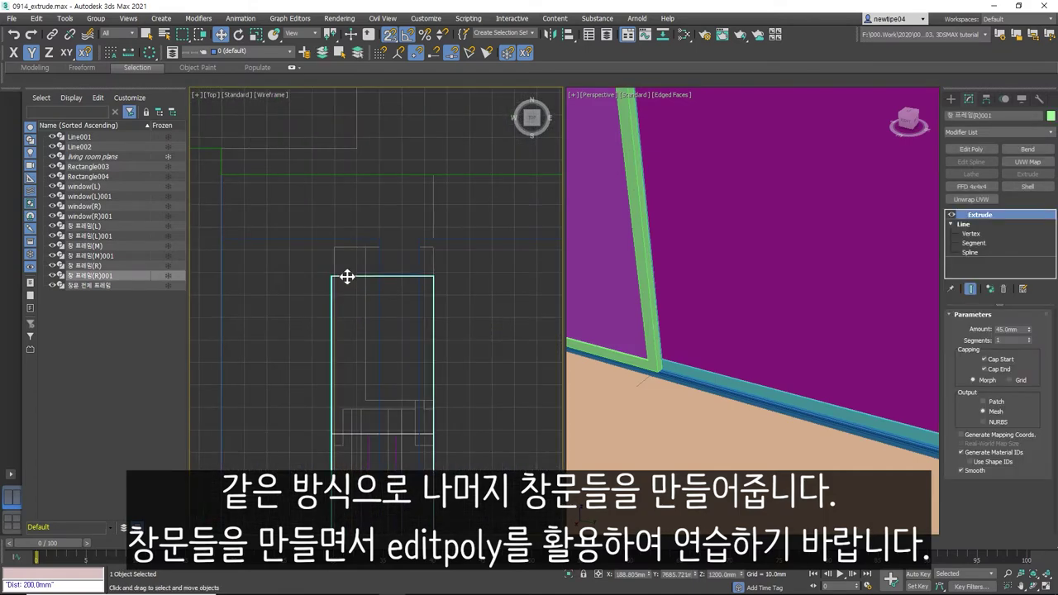
pyautogui.scroll(-5, 348, 277)
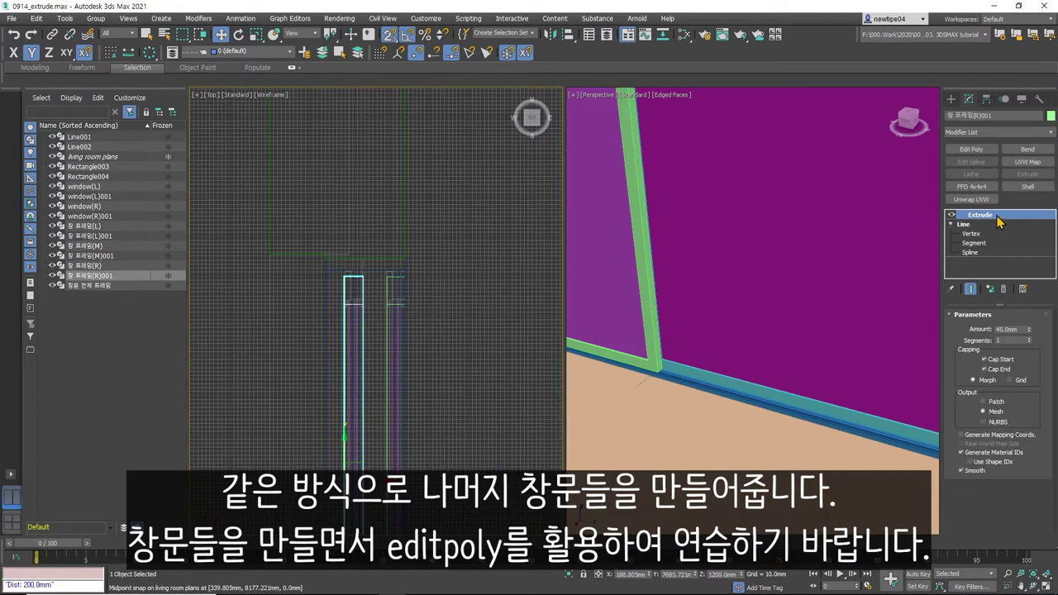
pyautogui.click(984, 151)
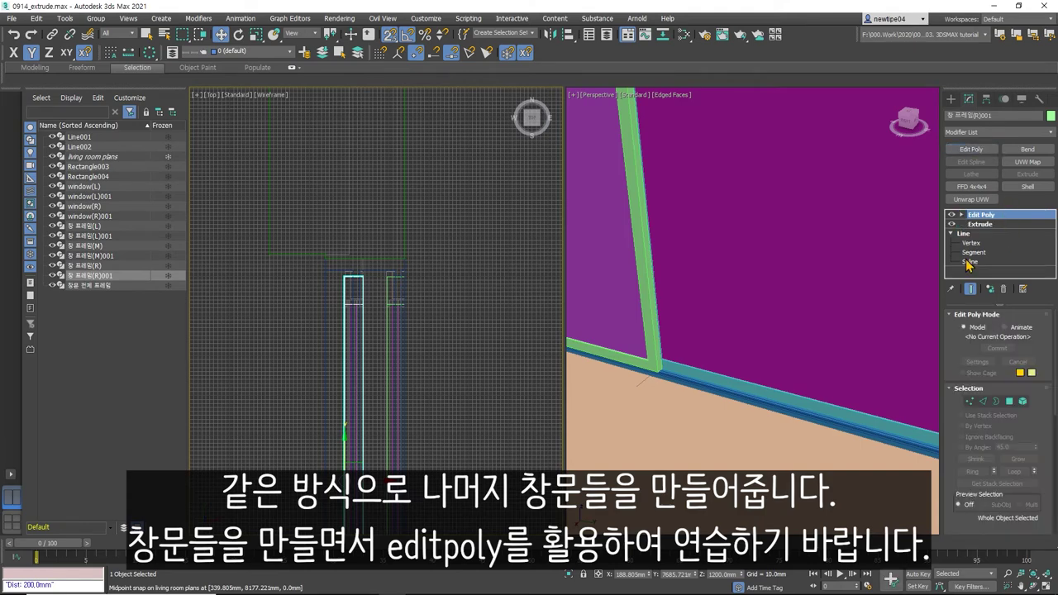
pyautogui.press('1')
# - Pan the Top view across the window frame and leave vertex editing
pyautogui.scroll(3, 406, 290)
pyautogui.scroll(3, 312, 289)
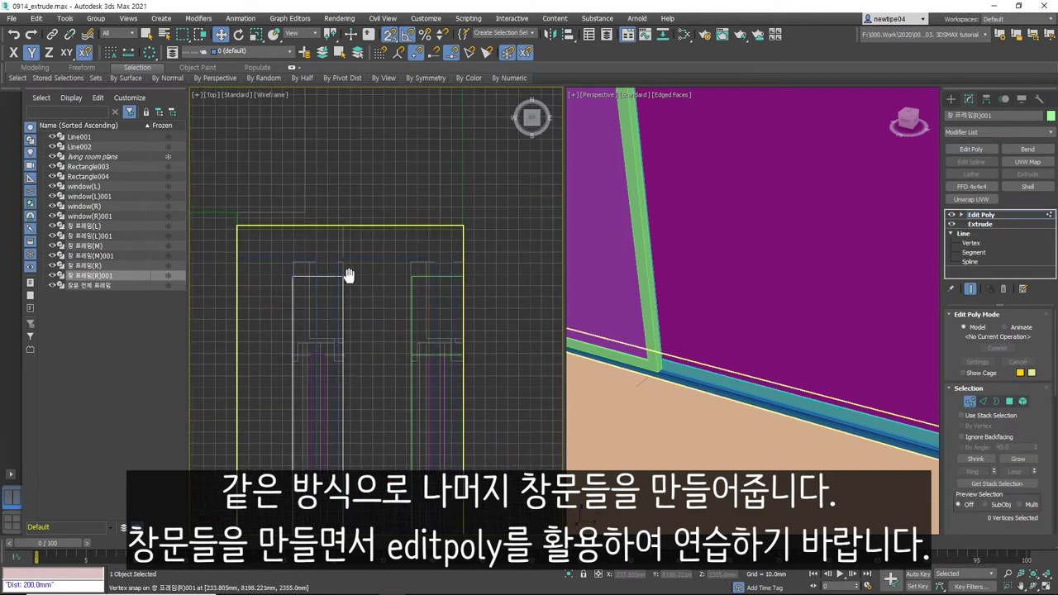
pyautogui.scroll(3, 347, 273)
pyautogui.scroll(2, 349, 283)
pyautogui.scroll(1, 378, 288)
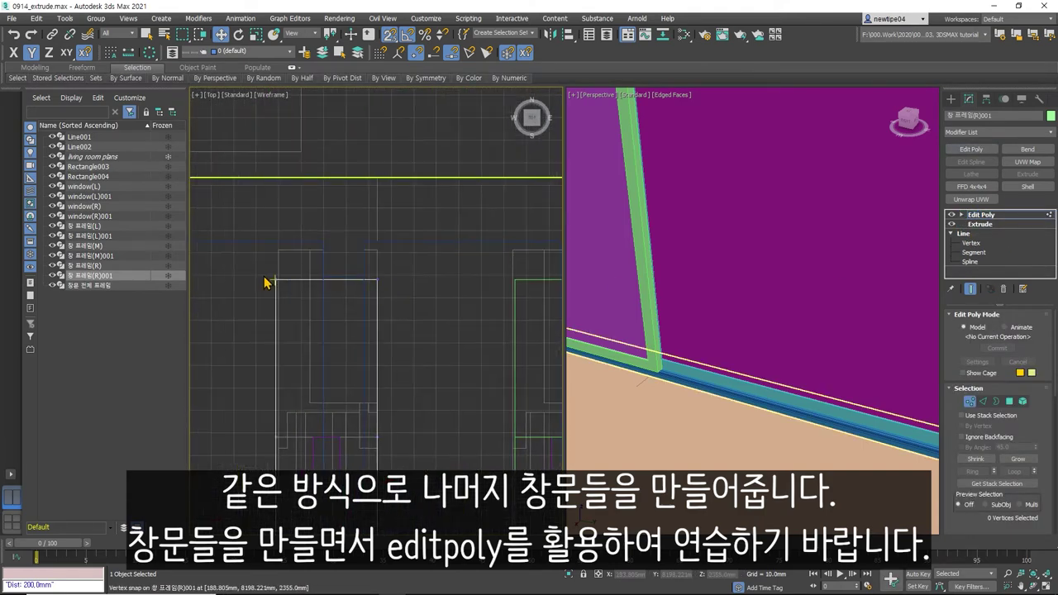
pyautogui.moveTo(295, 277); pyautogui.dragTo(361, 220, button='middle')
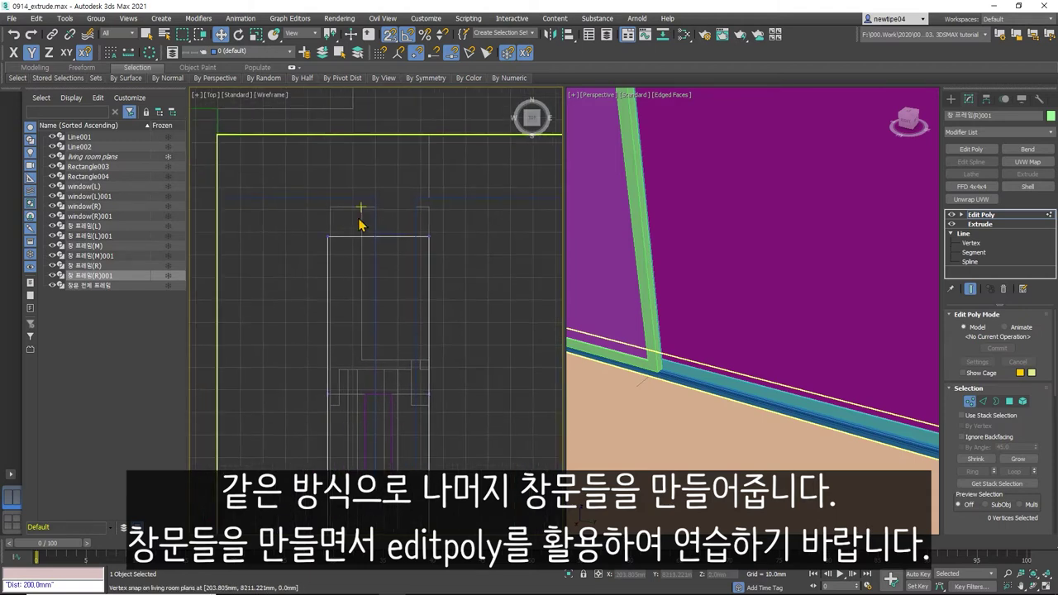
pyautogui.scroll(-2, 395, 232)
pyautogui.scroll(-2, 449, 224)
pyautogui.press('1')
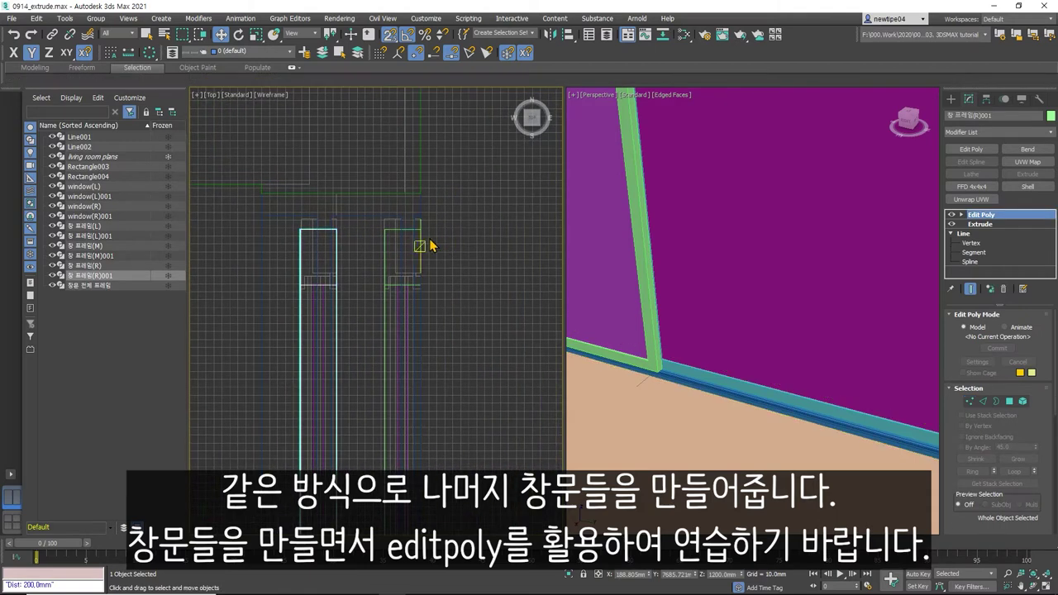
pyautogui.scroll(3, 386, 239)
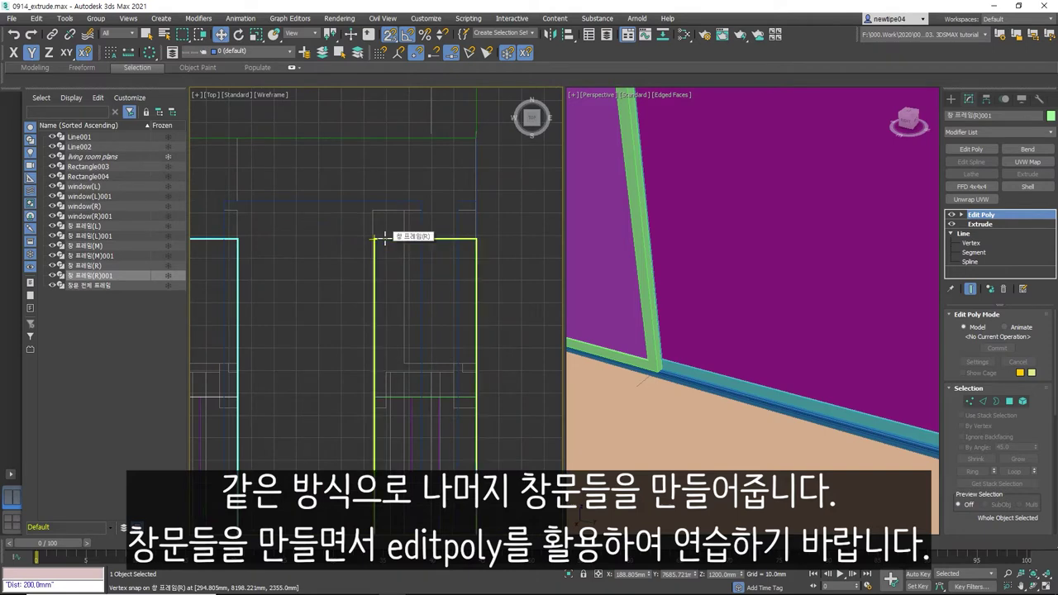
# - Select 창 프레임(R), switch to Window selection, and window-select both frame pieces
pyautogui.click(384, 239)
pyautogui.scroll(2, 385, 239)
pyautogui.scroll(-1, 338, 252)
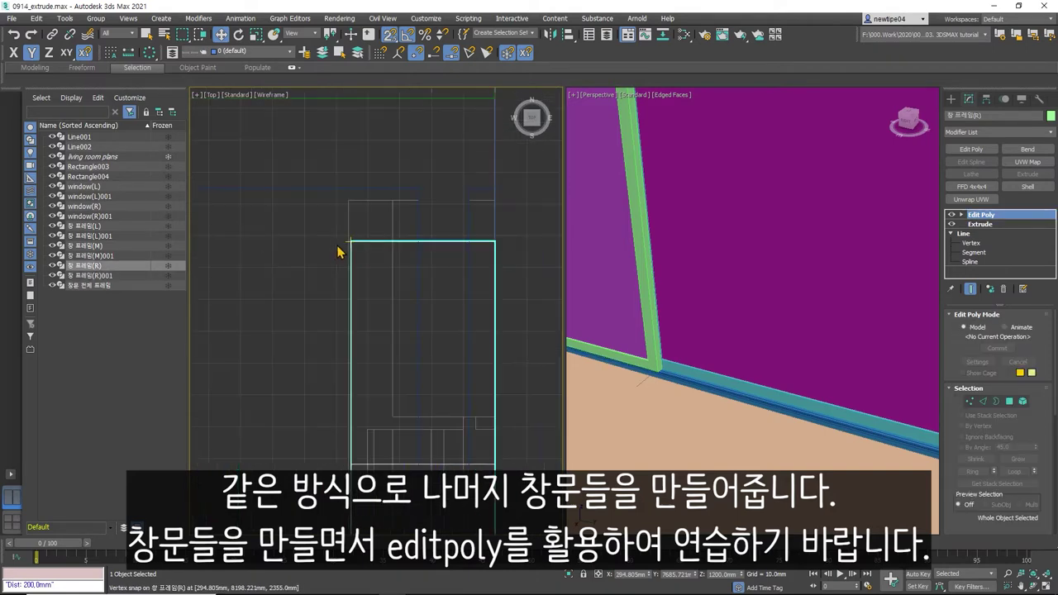
pyautogui.scroll(-2, 337, 251)
pyautogui.scroll(-2, 335, 247)
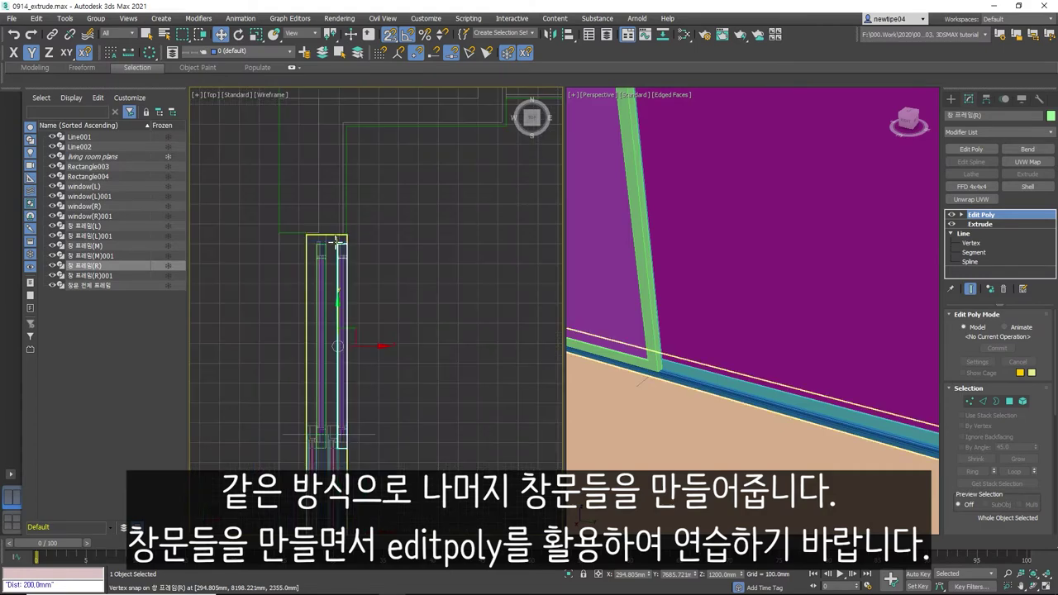
pyautogui.click(200, 38)
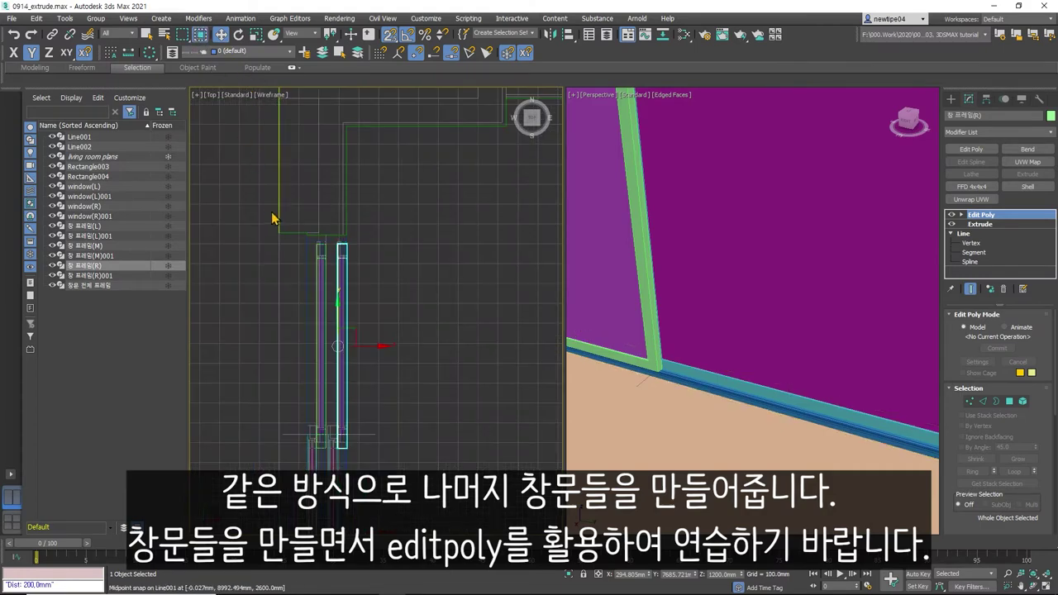
pyautogui.moveTo(330, 225); pyautogui.dragTo(372, 444)
# - Add Rectangle003, 창 프레임(M), window(L) and 창 프레임(L) to the selection
pyautogui.scroll(3, 405, 229)
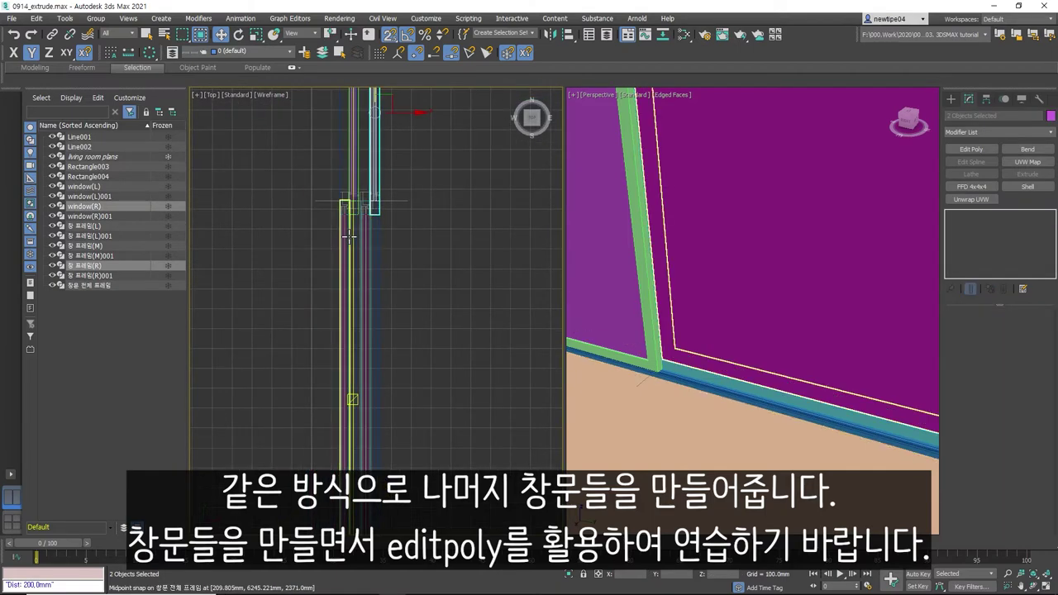
pyautogui.scroll(3, 366, 227)
pyautogui.keyDown('ctrl'); pyautogui.click(366, 223); pyautogui.keyUp('ctrl')
pyautogui.keyDown('ctrl'); pyautogui.click(374, 216); pyautogui.keyUp('ctrl')
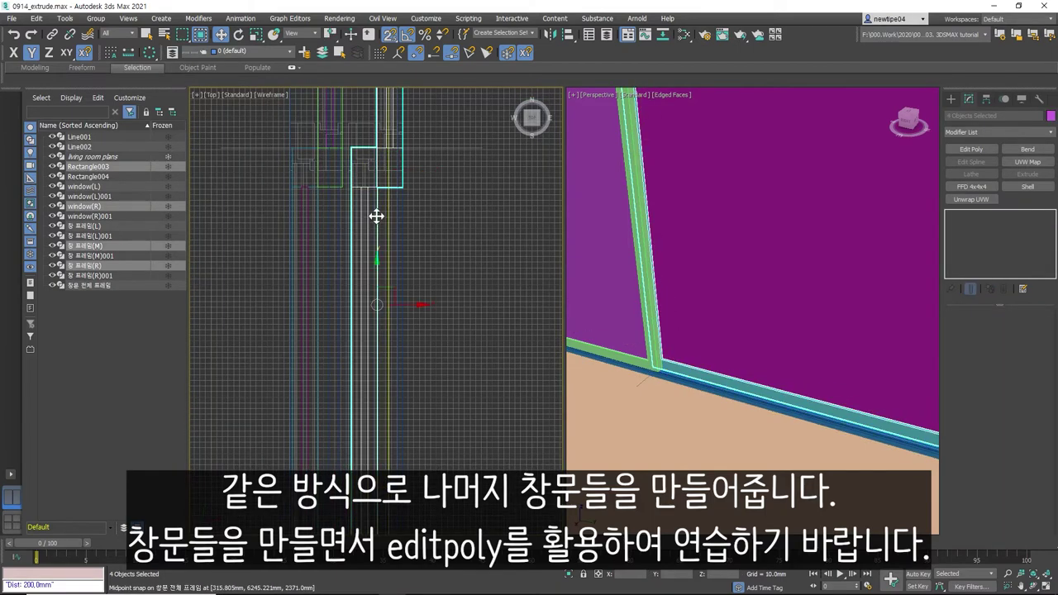
pyautogui.scroll(-3, 378, 248)
pyautogui.scroll(2, 413, 232)
pyautogui.scroll(2, 401, 295)
pyautogui.scroll(2, 388, 276)
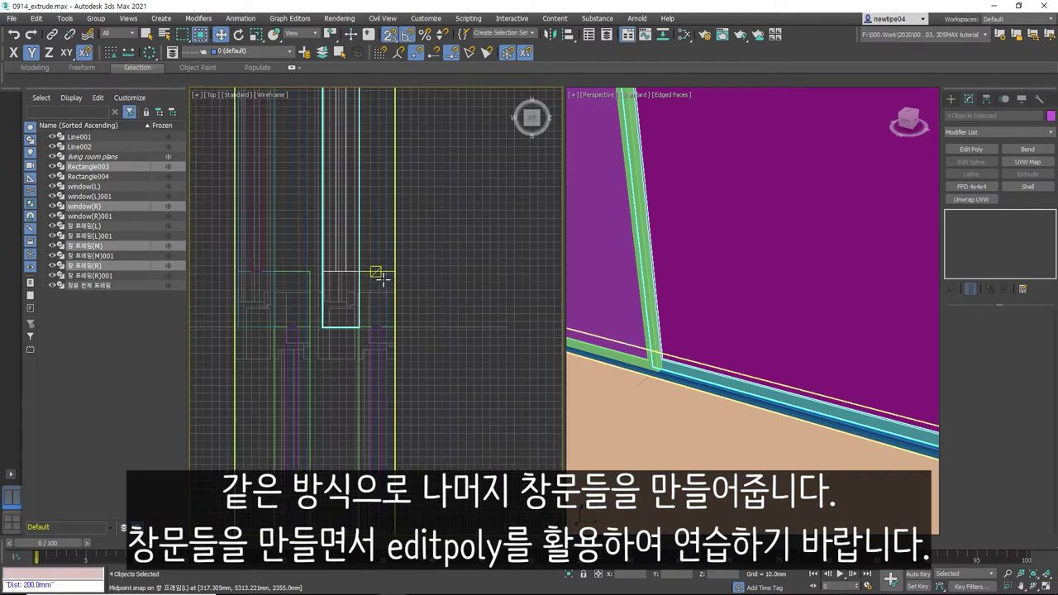
pyautogui.keyDown('ctrl'); pyautogui.click(366, 314); pyautogui.keyUp('ctrl')
pyautogui.keyDown('ctrl'); pyautogui.click(366, 331); pyautogui.keyUp('ctrl')
# - Snap the selected window frames and panes down onto the plan's wall line
pyautogui.scroll(-3, 406, 331)
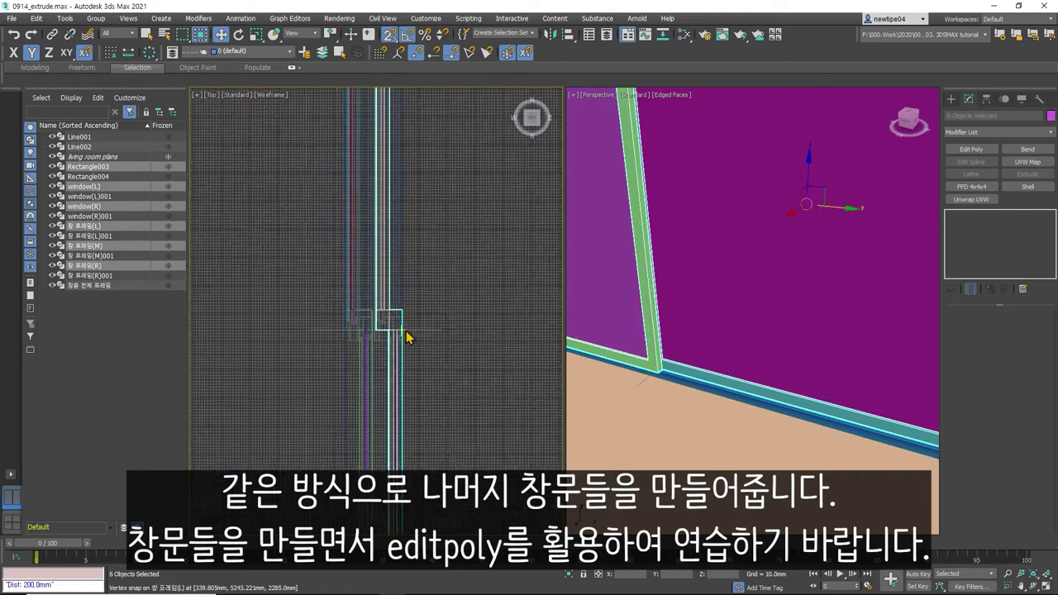
pyautogui.scroll(-1, 376, 395)
pyautogui.moveTo(375, 395); pyautogui.dragTo(376, 463, button='middle')
pyautogui.scroll(2, 347, 203)
pyautogui.scroll(2, 366, 201)
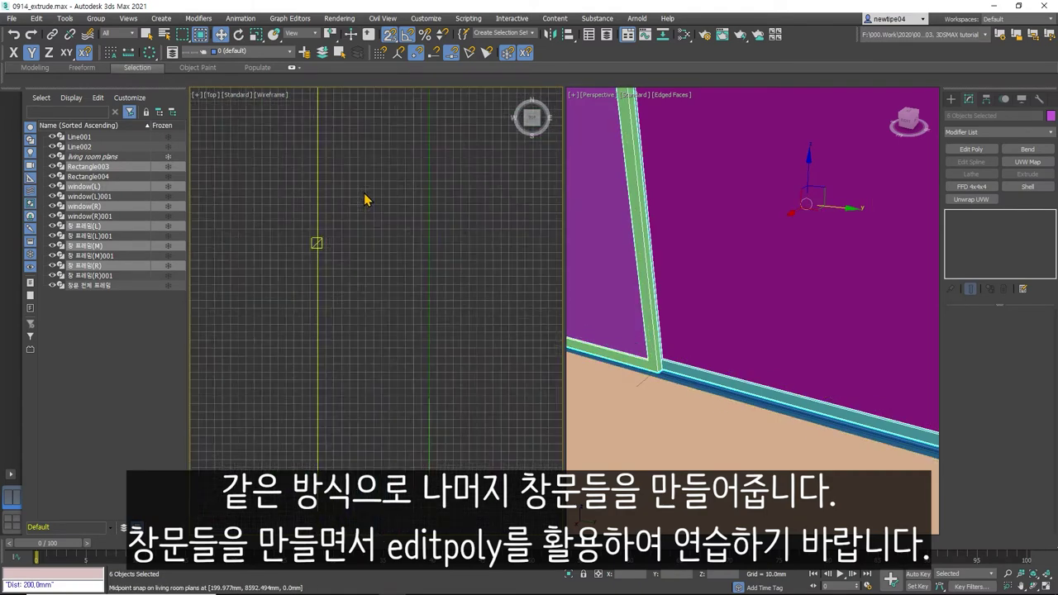
pyautogui.moveTo(367, 201); pyautogui.dragTo(376, 336, button='middle')
pyautogui.scroll(-2, 374, 337)
pyautogui.scroll(-2, 373, 323)
pyautogui.scroll(1, 378, 425)
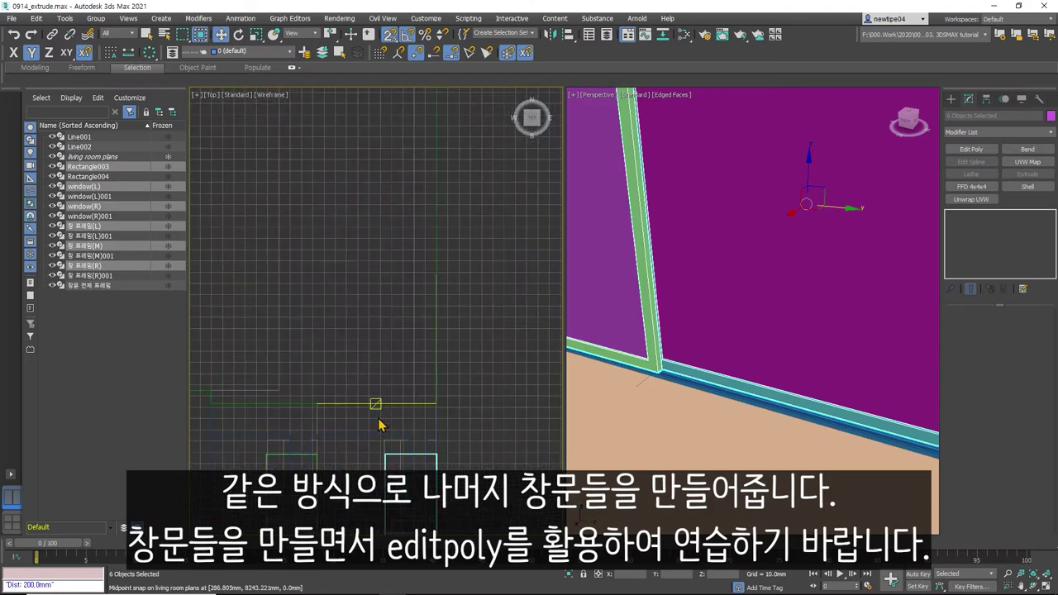
pyautogui.scroll(2, 391, 466)
pyautogui.scroll(1, 392, 465)
pyautogui.scroll(1, 385, 444)
pyautogui.scroll(1, 373, 426)
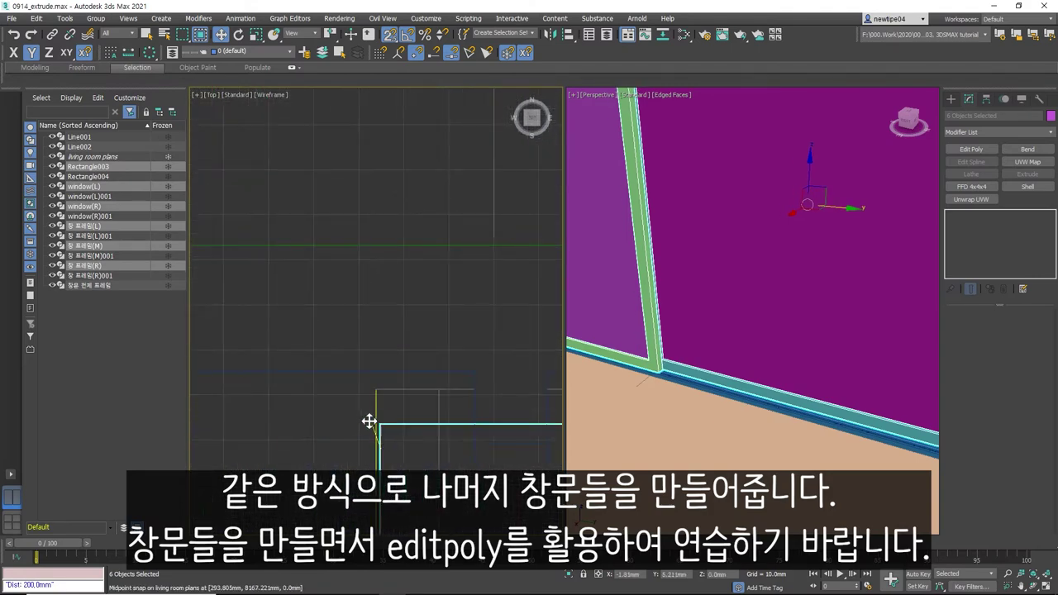
pyautogui.scroll(1, 369, 413)
pyautogui.moveTo(367, 403)
pyautogui.mouseDown()
pyautogui.moveTo(371, 455)
pyautogui.moveTo(372, 388)
pyautogui.mouseUp()
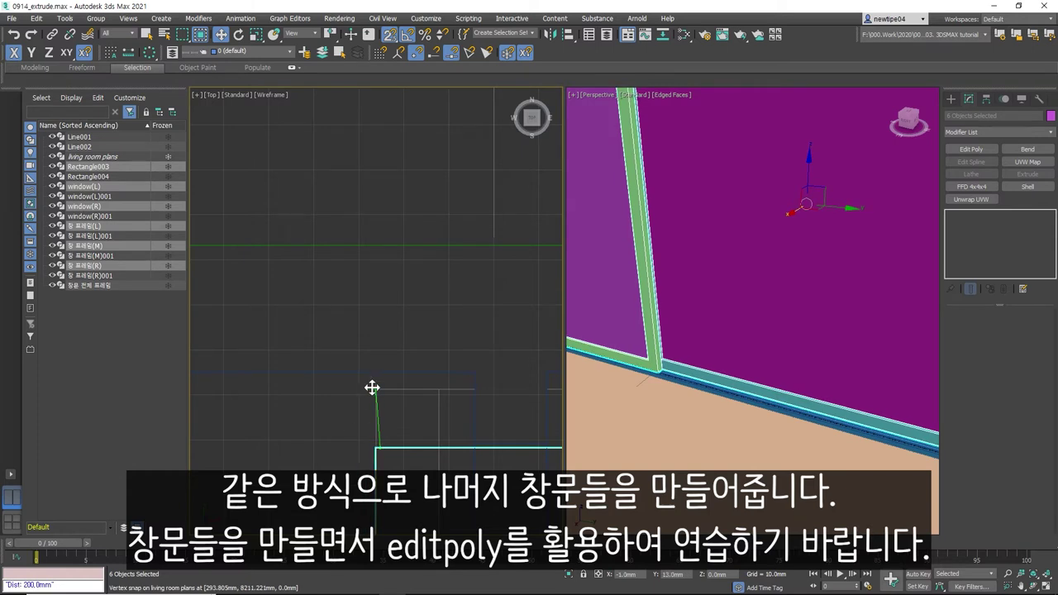
# - Select the outer window frame 창문 전체 프레임
pyautogui.scroll(-2, 320, 386)
pyautogui.scroll(2, 451, 417)
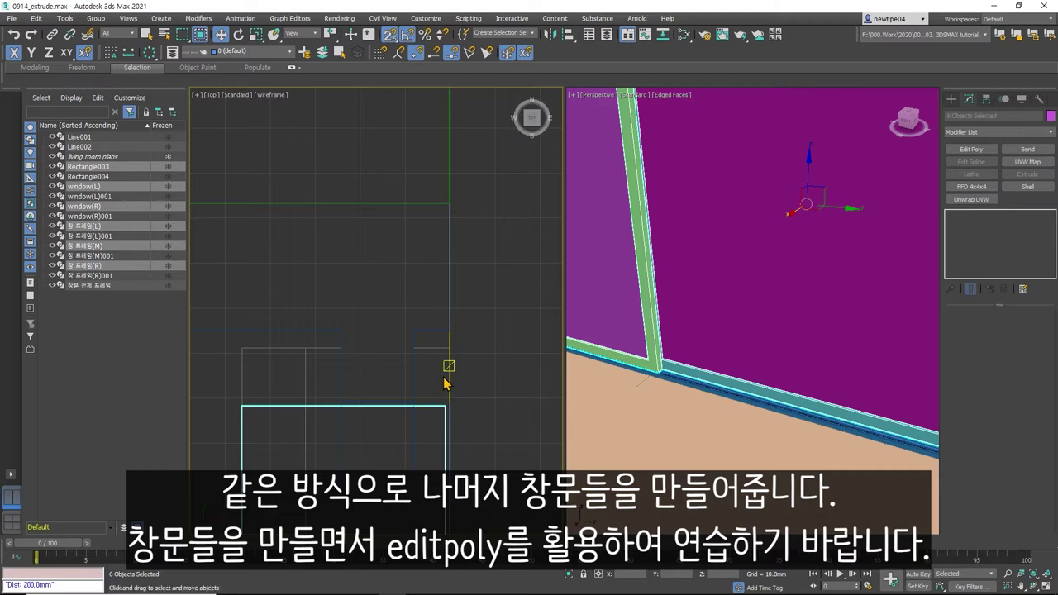
pyautogui.scroll(-2, 443, 383)
pyautogui.scroll(-2, 453, 390)
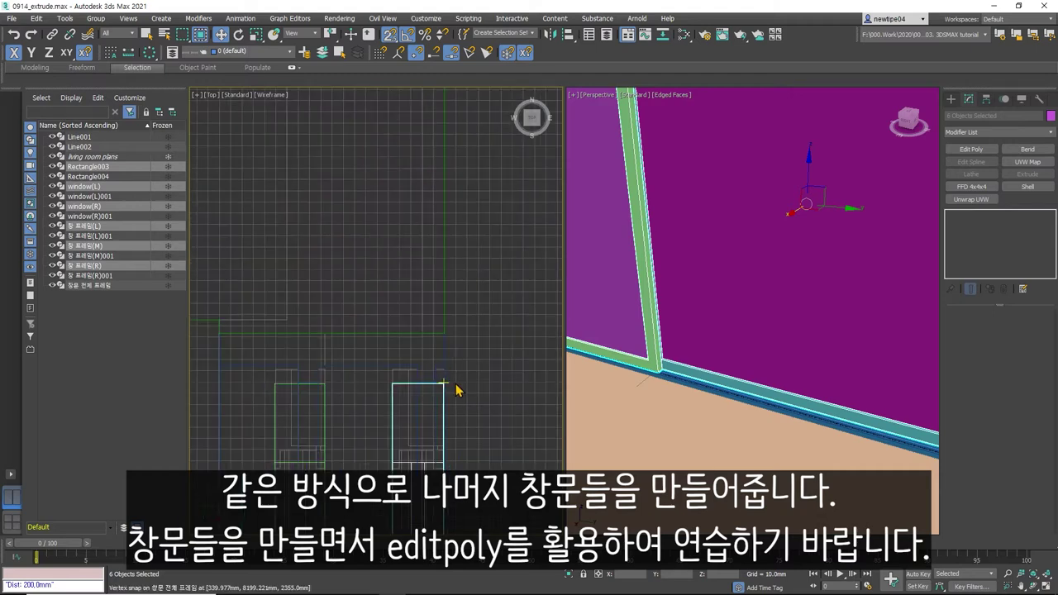
pyautogui.scroll(-2, 452, 347)
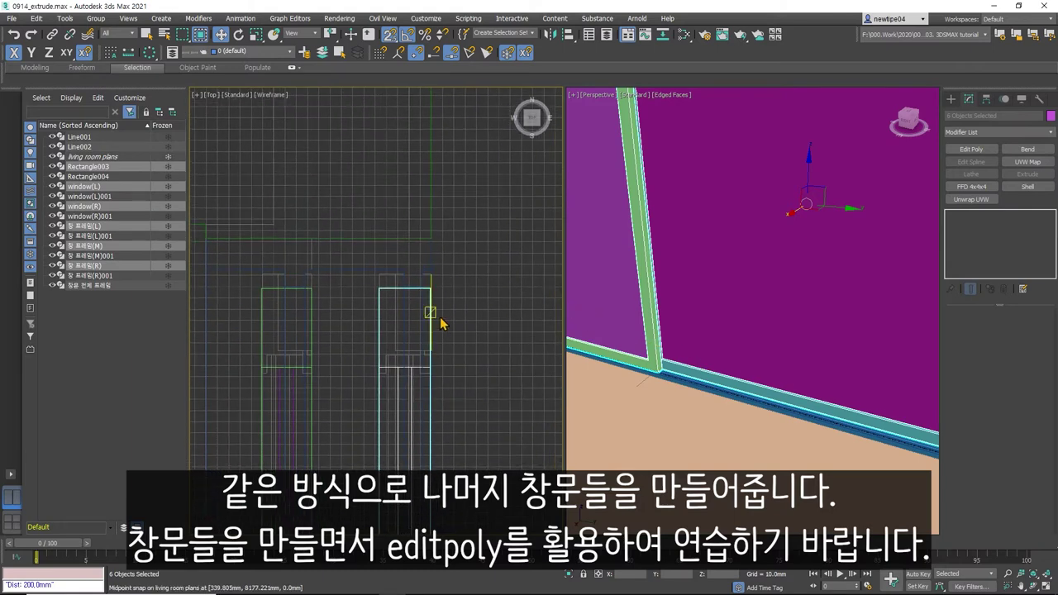
pyautogui.click(430, 302)
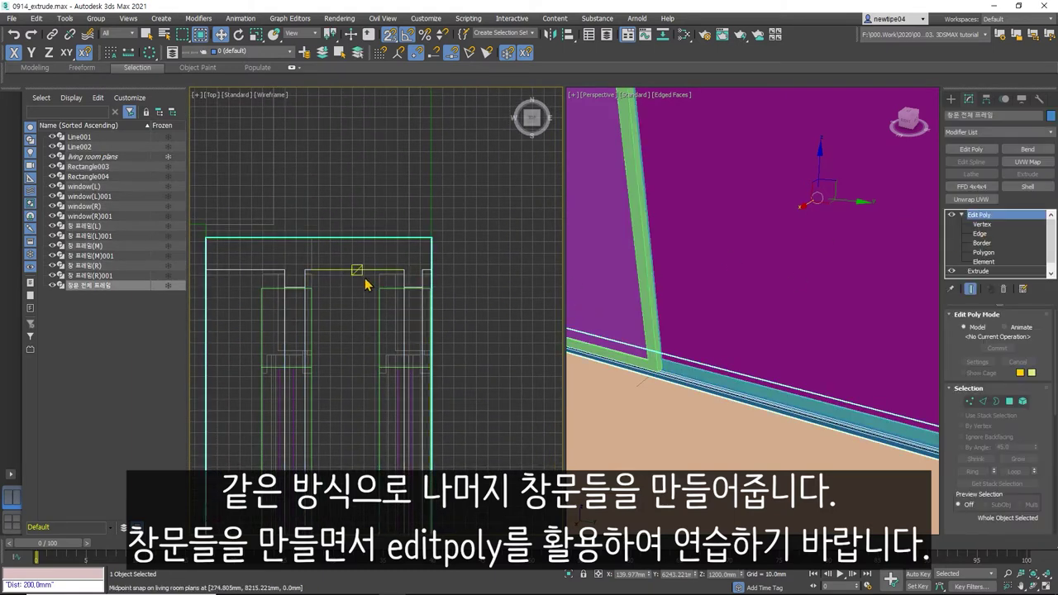
# - Select the four top vertices of 창 프레임(R) and snap them down onto the lower step
pyautogui.click(379, 289)
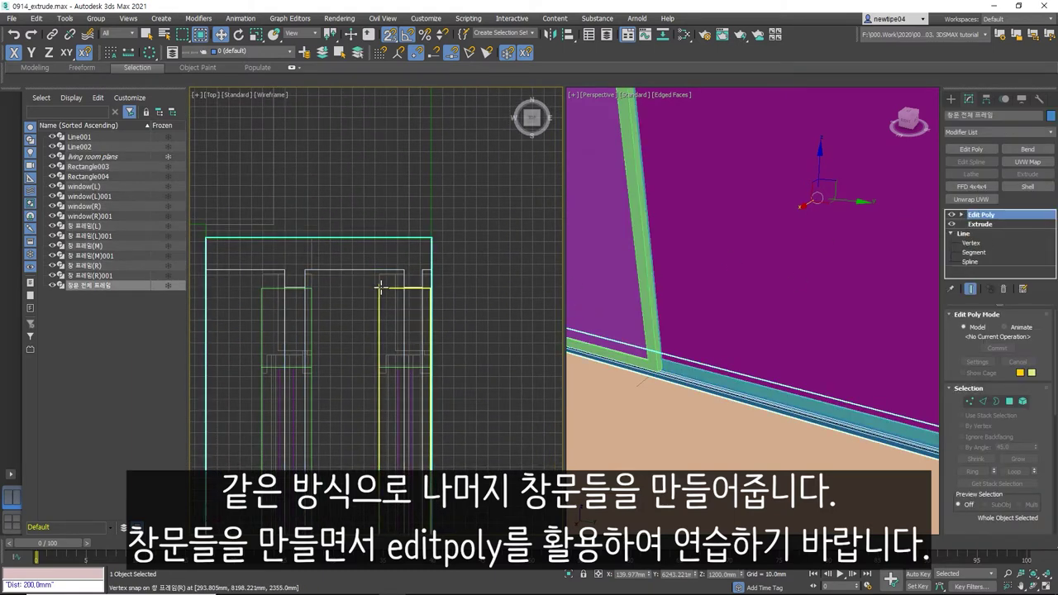
pyautogui.click(970, 401)
pyautogui.moveTo(364, 266); pyautogui.dragTo(478, 310)
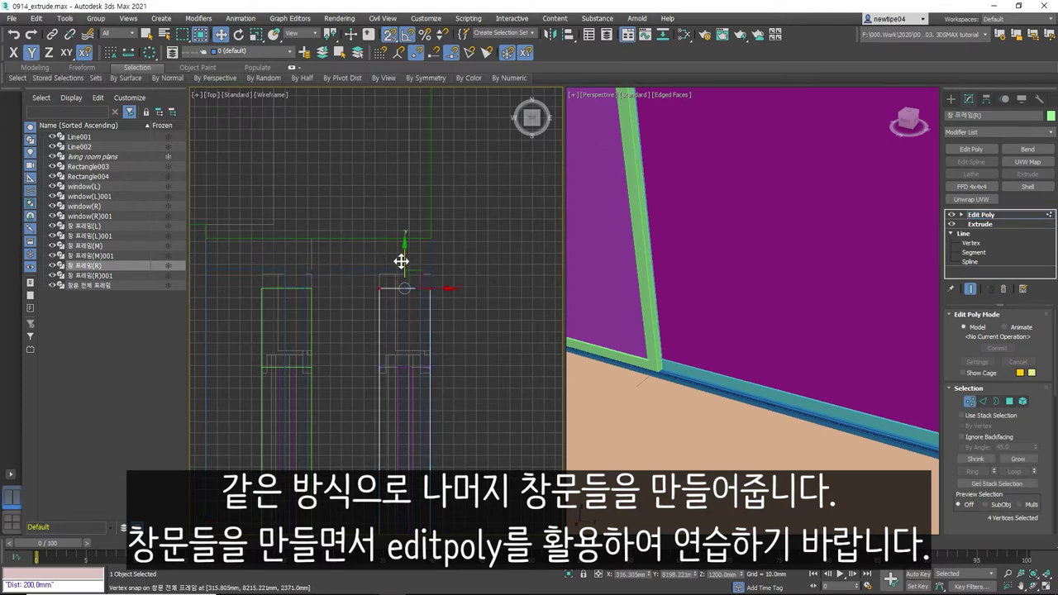
pyautogui.scroll(3, 430, 376)
pyautogui.moveTo(429, 376); pyautogui.dragTo(455, 308, button='middle')
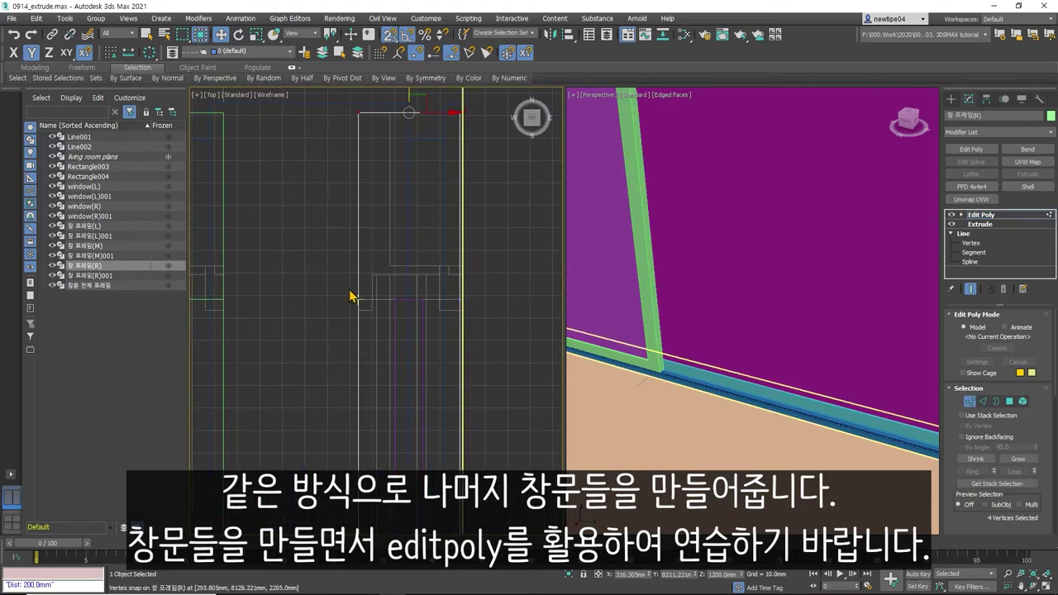
pyautogui.moveTo(409, 111)
pyautogui.mouseDown()
pyautogui.moveTo(408, 298)
pyautogui.moveTo(363, 307)
pyautogui.mouseUp()
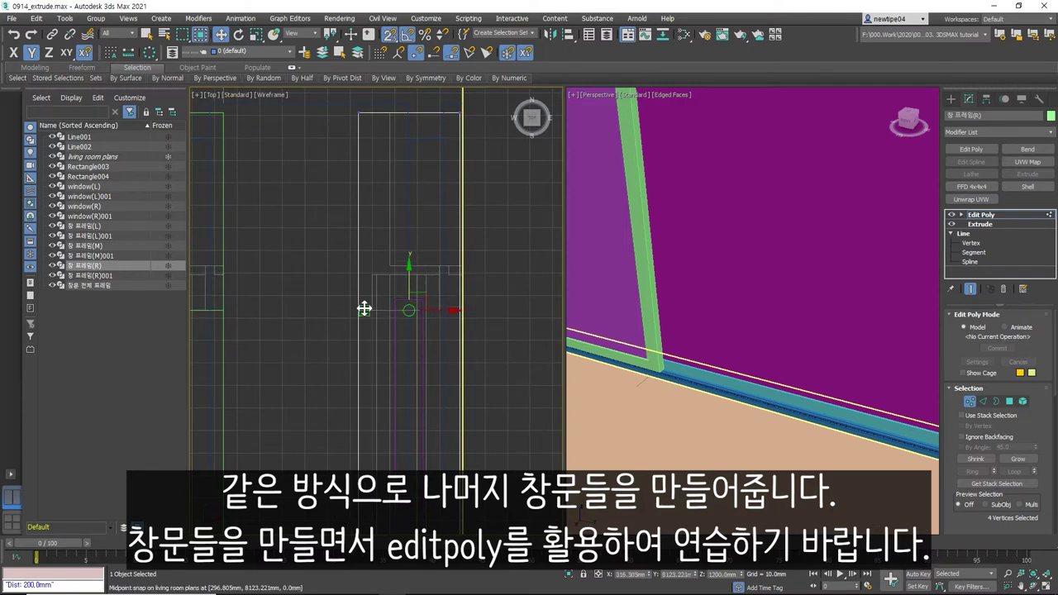
# - Snap the selected top vertices onto the neighbouring frame line
pyautogui.moveTo(364, 308)
pyautogui.mouseDown(button='middle')
pyautogui.moveTo(472, 272)
pyautogui.moveTo(483, 216)
pyautogui.mouseUp(button='middle')
pyautogui.scroll(-2, 484, 217)
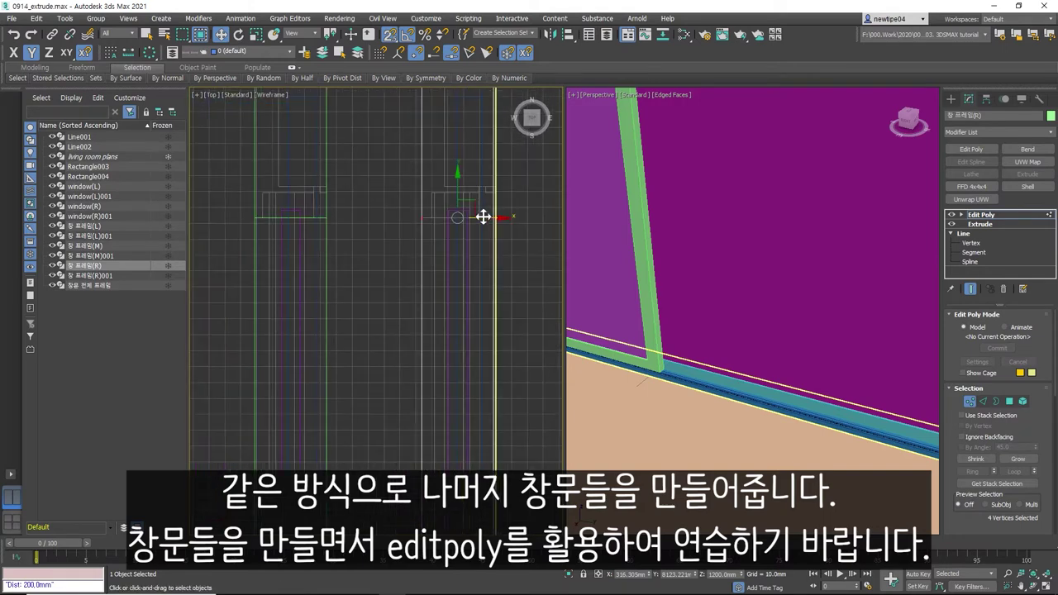
pyautogui.scroll(2, 501, 220)
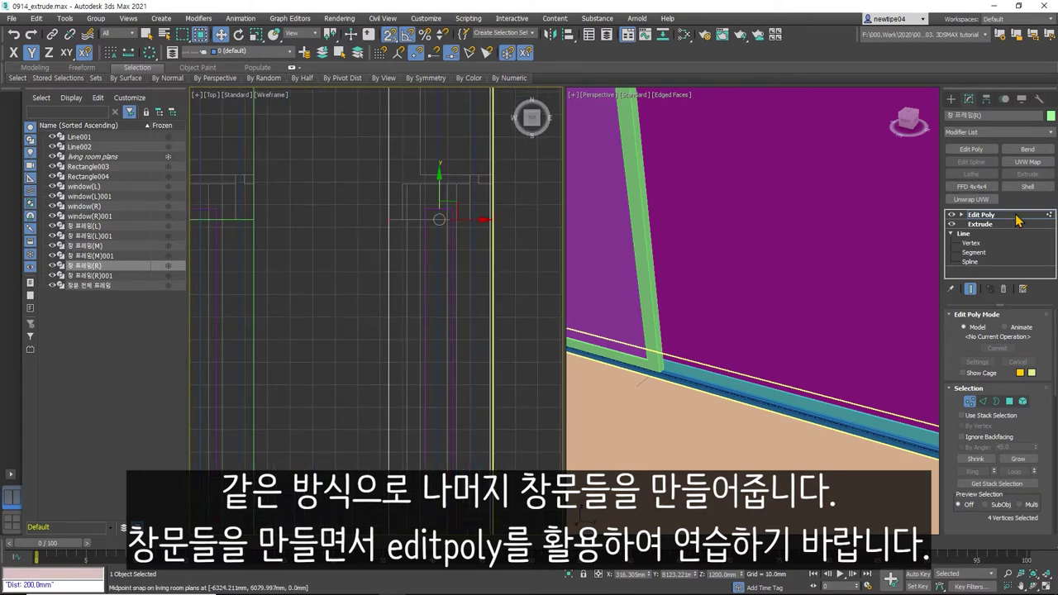
pyautogui.scroll(-3, 385, 213)
pyautogui.scroll(-3, 401, 270)
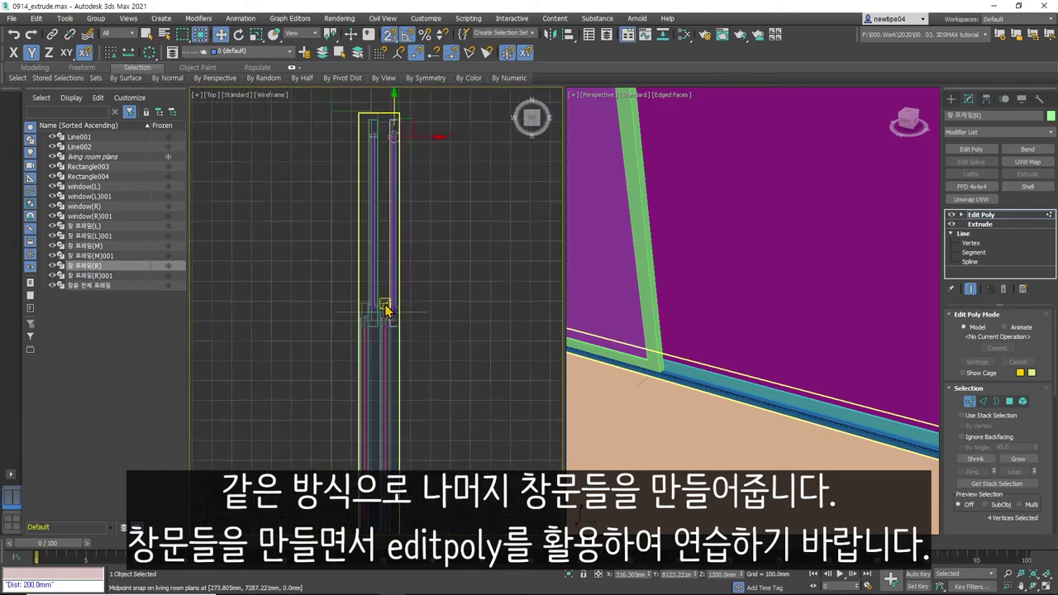
pyautogui.scroll(5, 385, 307)
pyautogui.scroll(2, 402, 366)
pyautogui.moveTo(374, 378); pyautogui.dragTo(399, 302)
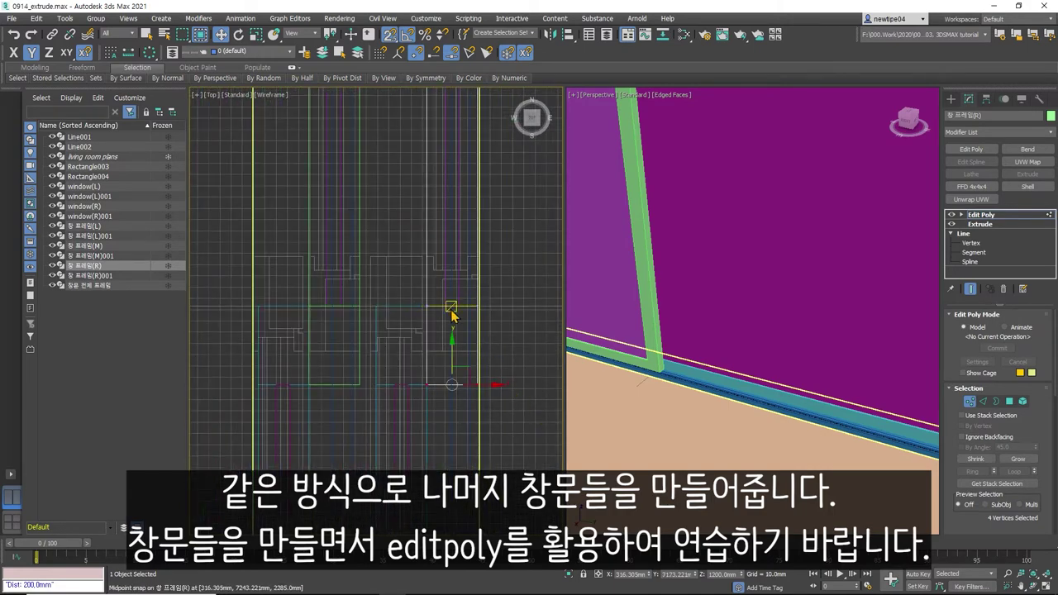
# - Move the vertices at the frame's step up to meet the frame line
pyautogui.moveTo(412, 375); pyautogui.dragTo(526, 409)
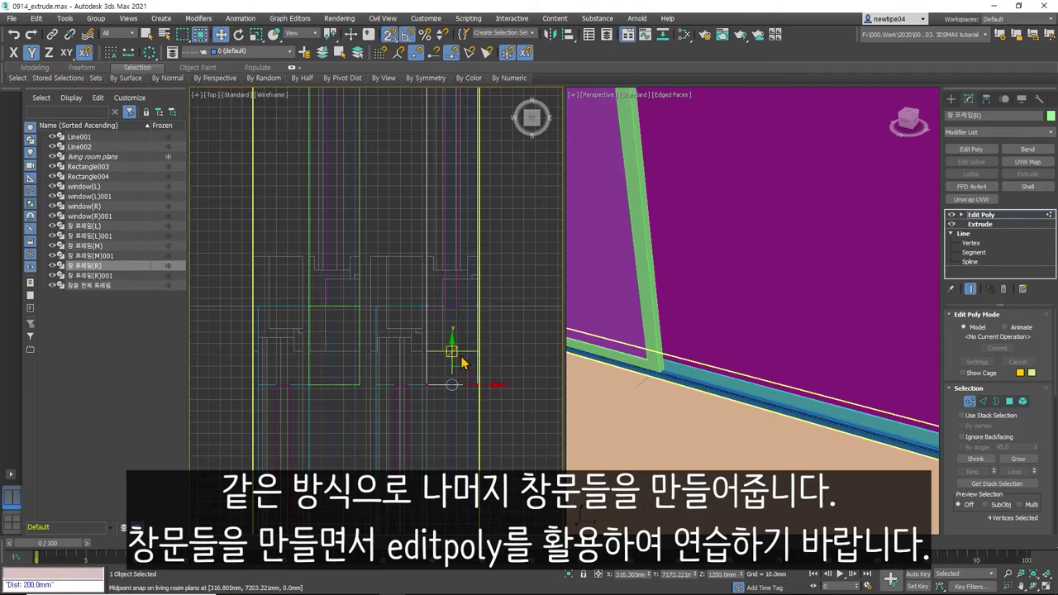
pyautogui.moveTo(453, 382)
pyautogui.mouseDown()
pyautogui.moveTo(429, 257)
pyautogui.moveTo(451, 255)
pyautogui.mouseUp()
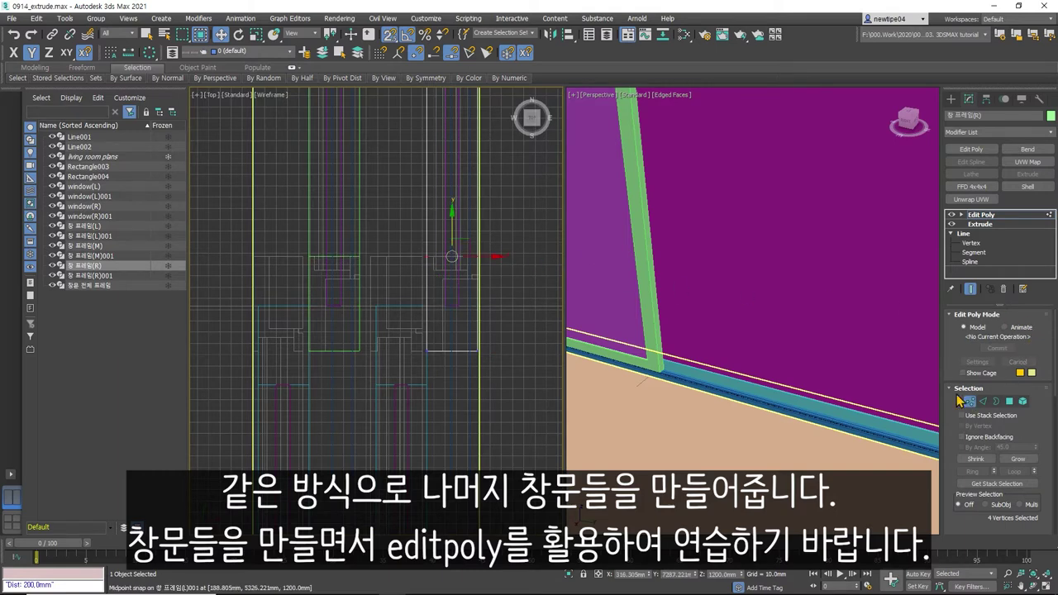
pyautogui.press('2')
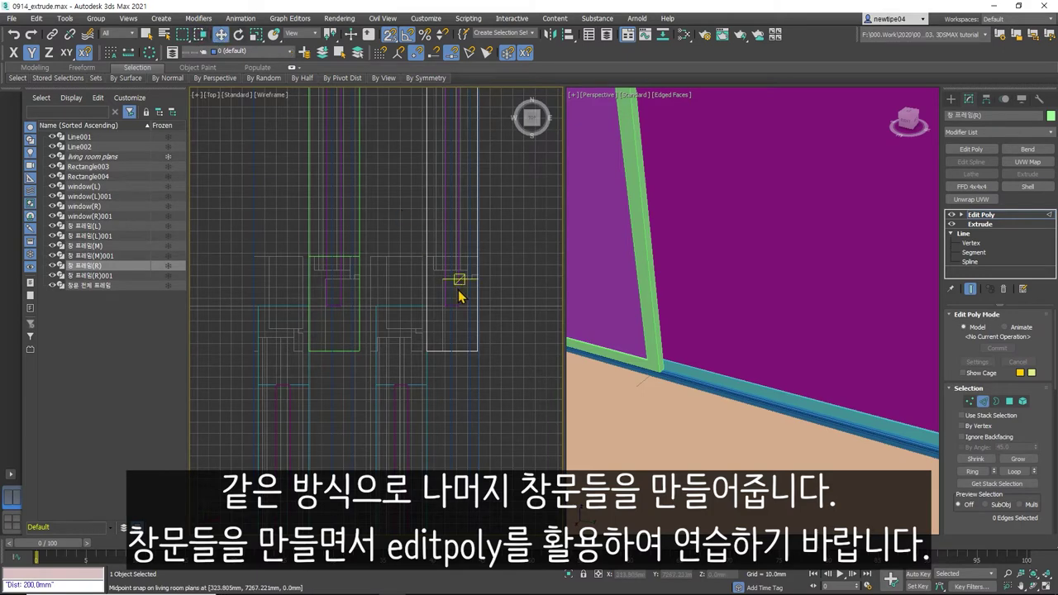
# - Connect the four side edges of 창 프레임(R) with 2 evenly spaced segments
pyautogui.moveTo(458, 286); pyautogui.dragTo(463, 231)
pyautogui.scroll(-3, 473, 232)
pyautogui.scroll(2, 473, 232)
pyautogui.scroll(2, 473, 236)
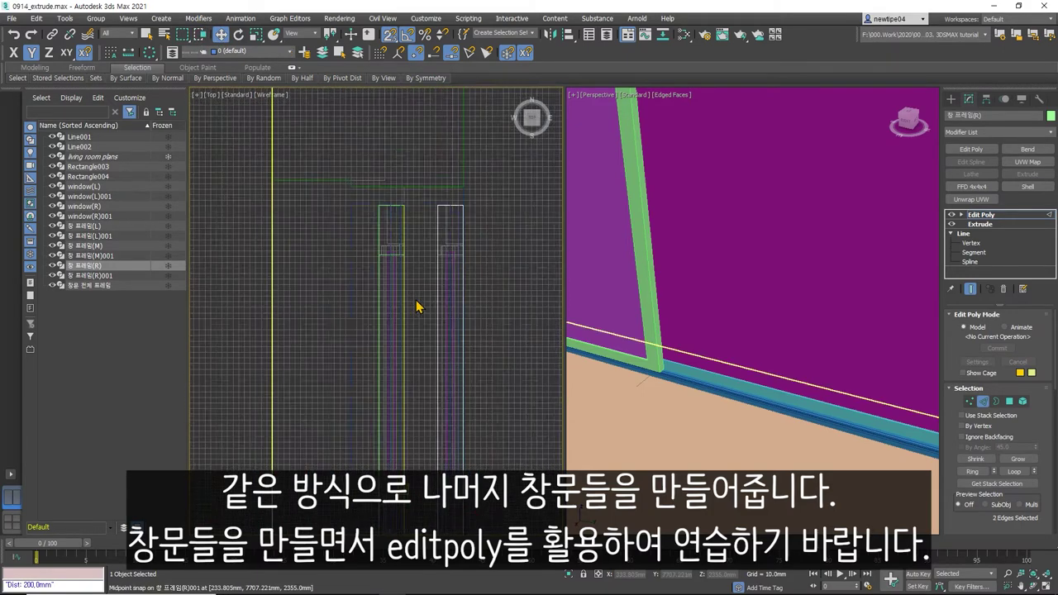
pyautogui.scroll(2, 472, 244)
pyautogui.keyDown('ctrl'); pyautogui.click(464, 223); pyautogui.keyUp('ctrl')
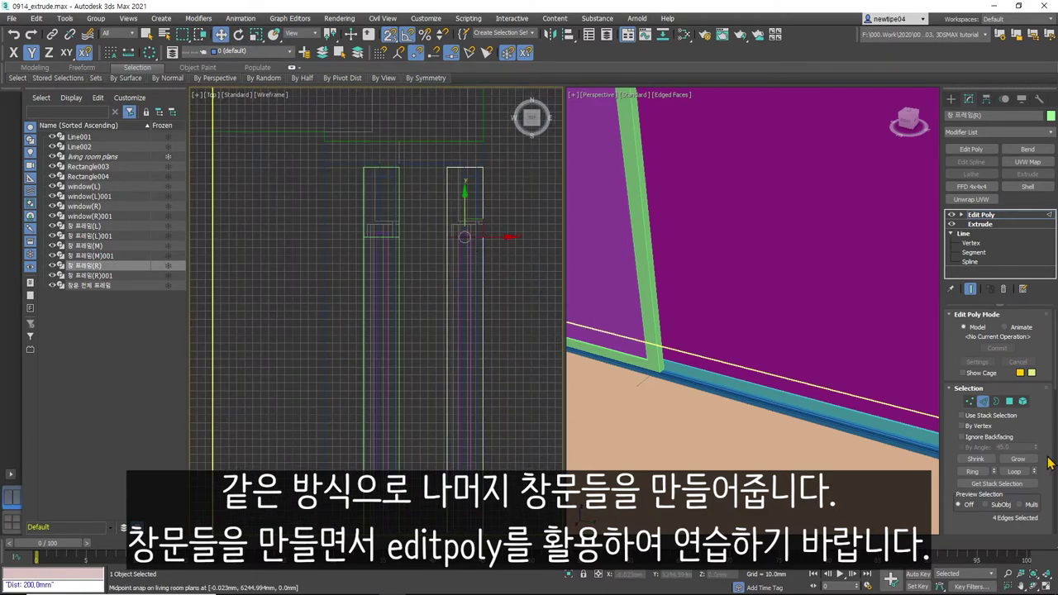
pyautogui.scroll(-2, 1040, 470)
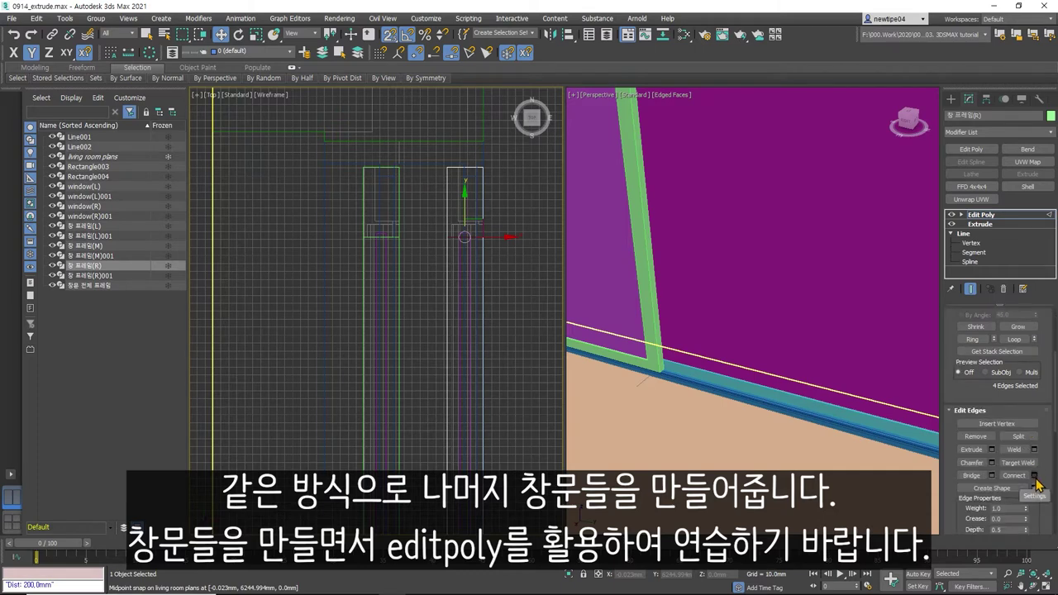
pyautogui.click(1034, 476)
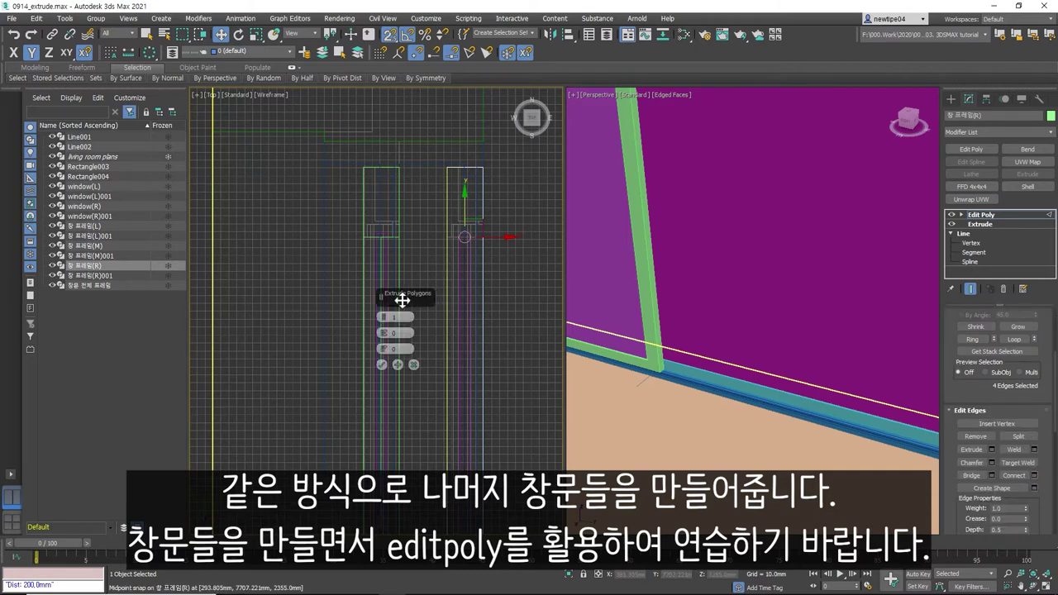
pyautogui.scroll(1, 385, 322)
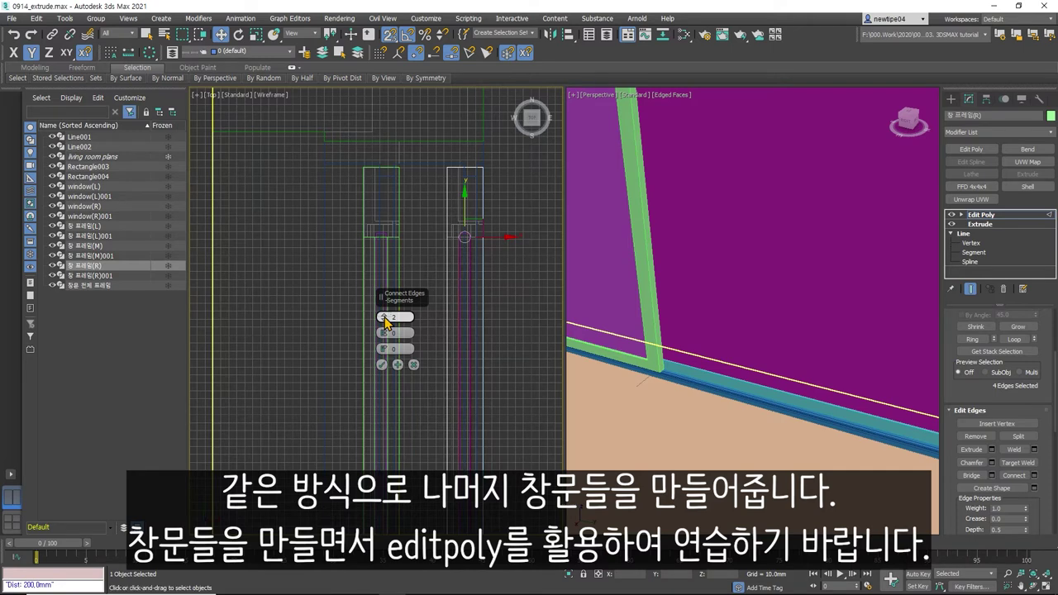
pyautogui.click(381, 365)
pyautogui.scroll(4, 453, 237)
# - Snap two of the newly cut vertices right onto a midpoint
pyautogui.press('1')
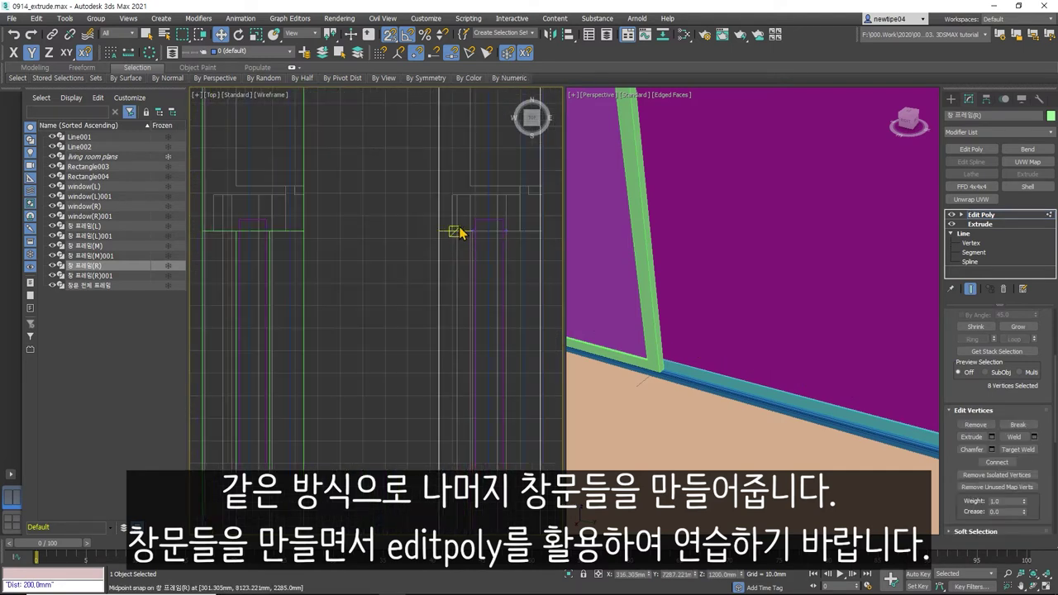
pyautogui.moveTo(458, 234)
pyautogui.mouseDown()
pyautogui.moveTo(481, 214)
pyautogui.moveTo(453, 195)
pyautogui.moveTo(556, 195)
pyautogui.moveTo(434, 229)
pyautogui.moveTo(448, 226)
pyautogui.mouseUp()
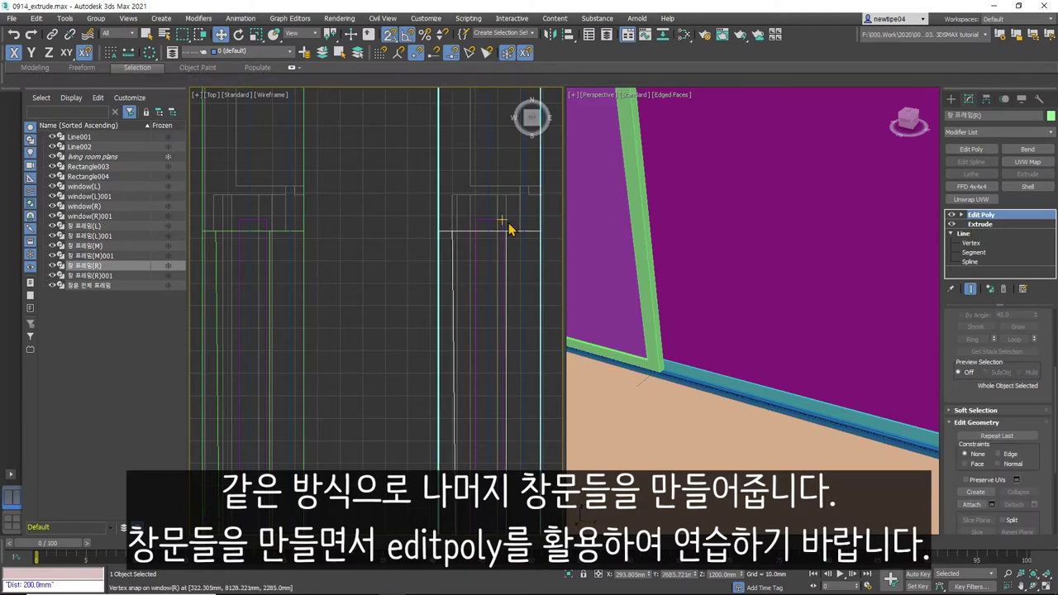
pyautogui.moveTo(508, 239); pyautogui.dragTo(519, 232)
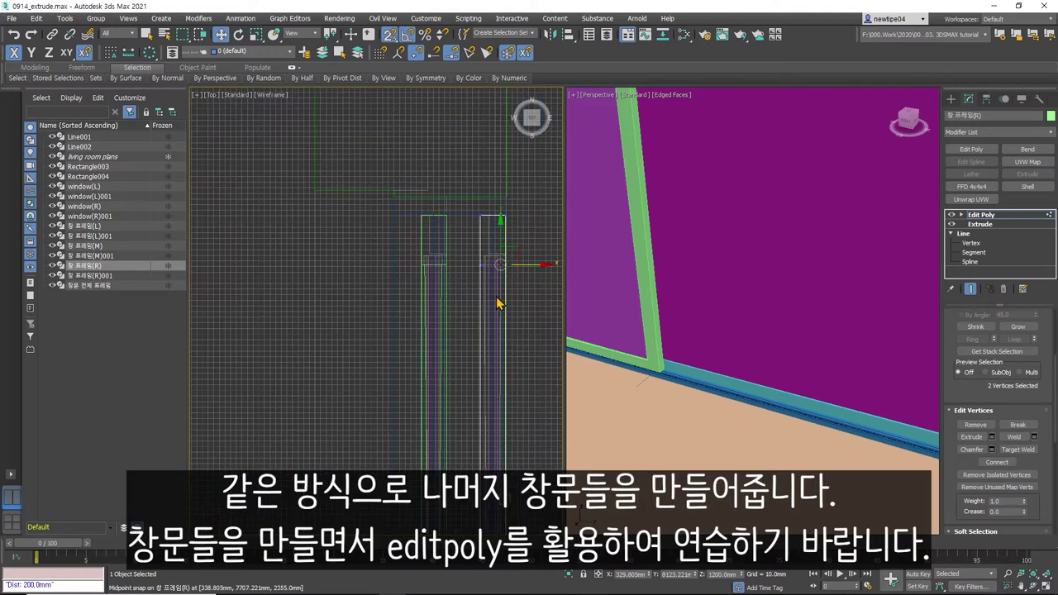
# - Snap the frame's end vertices onto the plan vertex at the wall edge
pyautogui.moveTo(516, 281); pyautogui.dragTo(496, 266, button='middle')
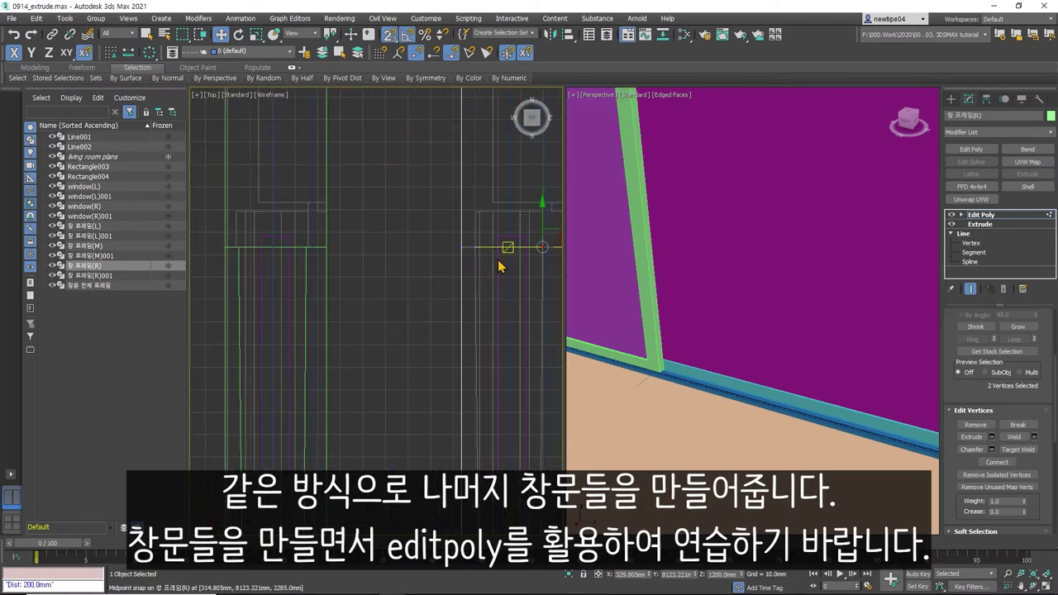
pyautogui.scroll(-3, 500, 263)
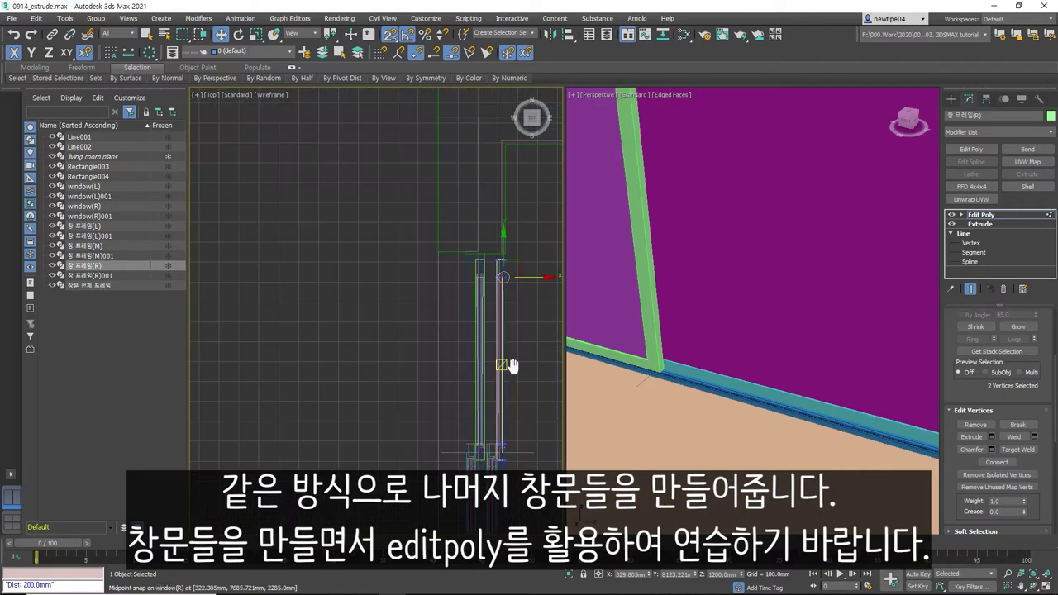
pyautogui.moveTo(508, 365); pyautogui.dragTo(494, 367, button='middle')
pyautogui.scroll(3, 488, 366)
pyautogui.scroll(2, 486, 364)
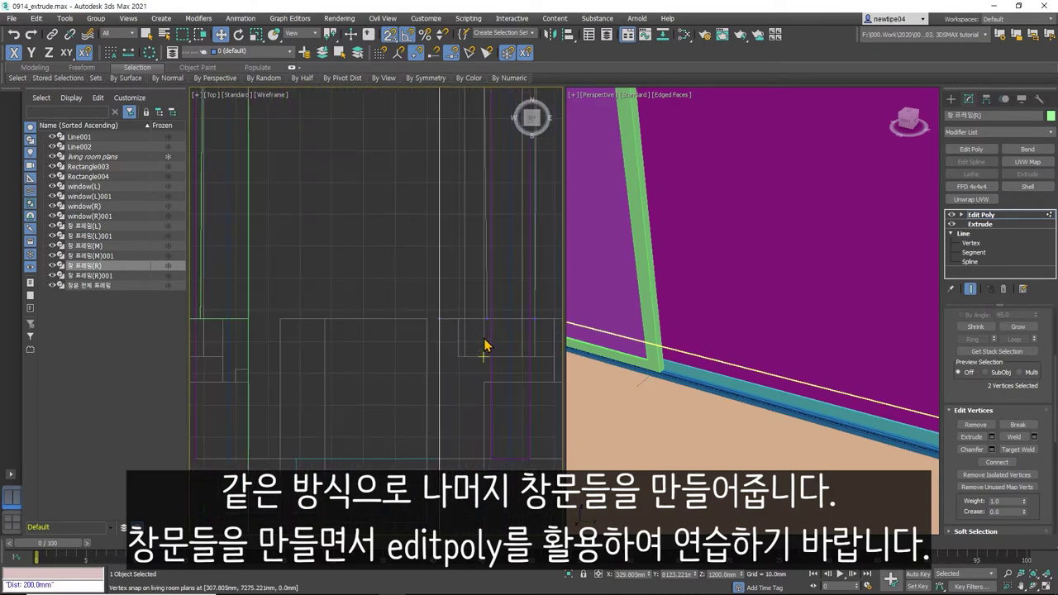
pyautogui.moveTo(503, 315); pyautogui.dragTo(453, 320)
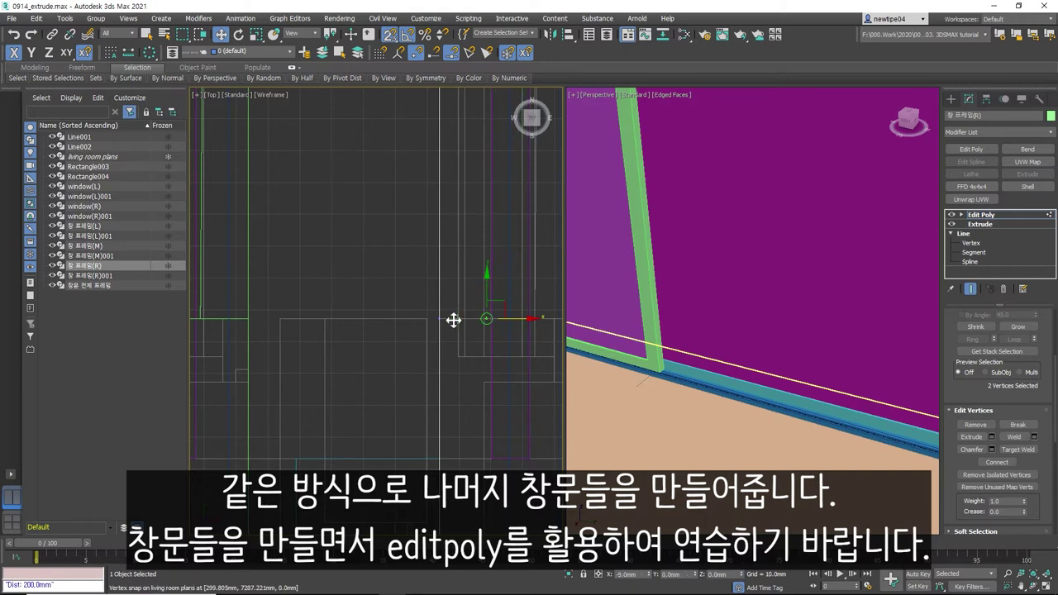
pyautogui.moveTo(453, 320); pyautogui.dragTo(385, 322, button='middle')
pyautogui.moveTo(449, 323); pyautogui.dragTo(480, 326)
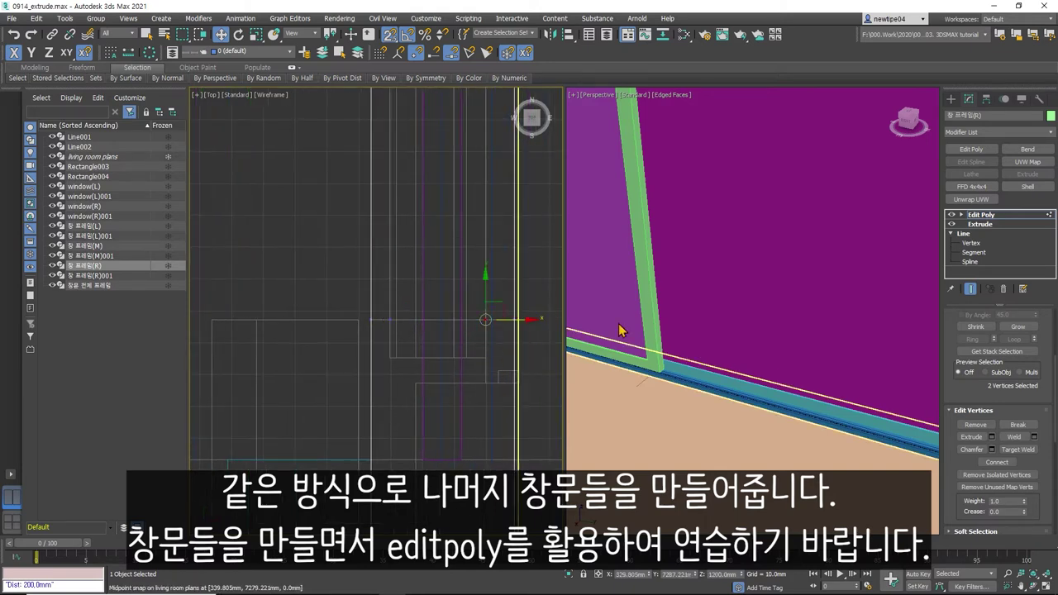
pyautogui.scroll(-2, 475, 298)
pyautogui.scroll(-2, 446, 282)
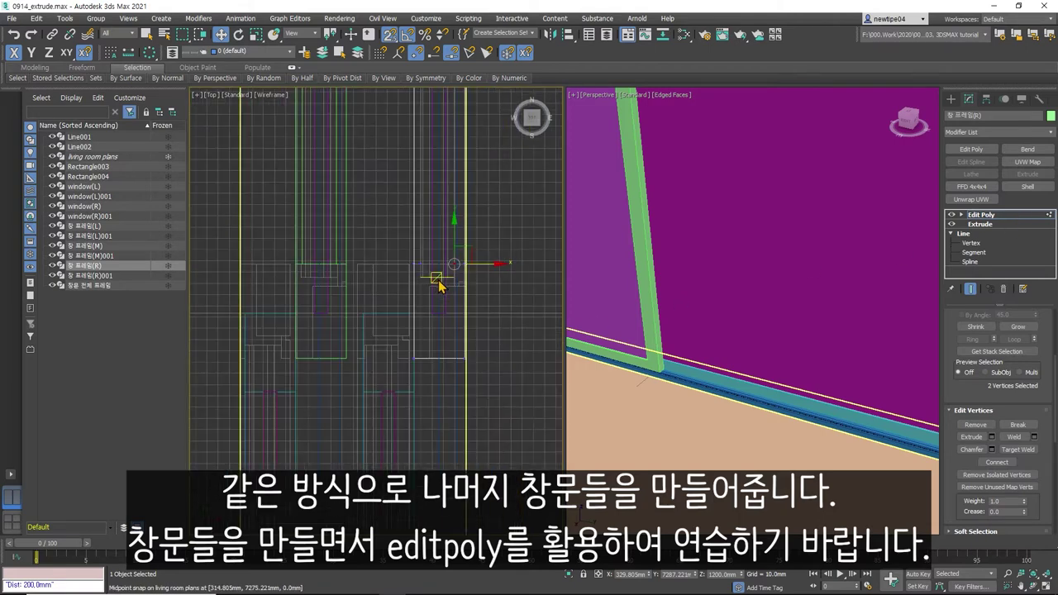
pyautogui.scroll(3, 437, 273)
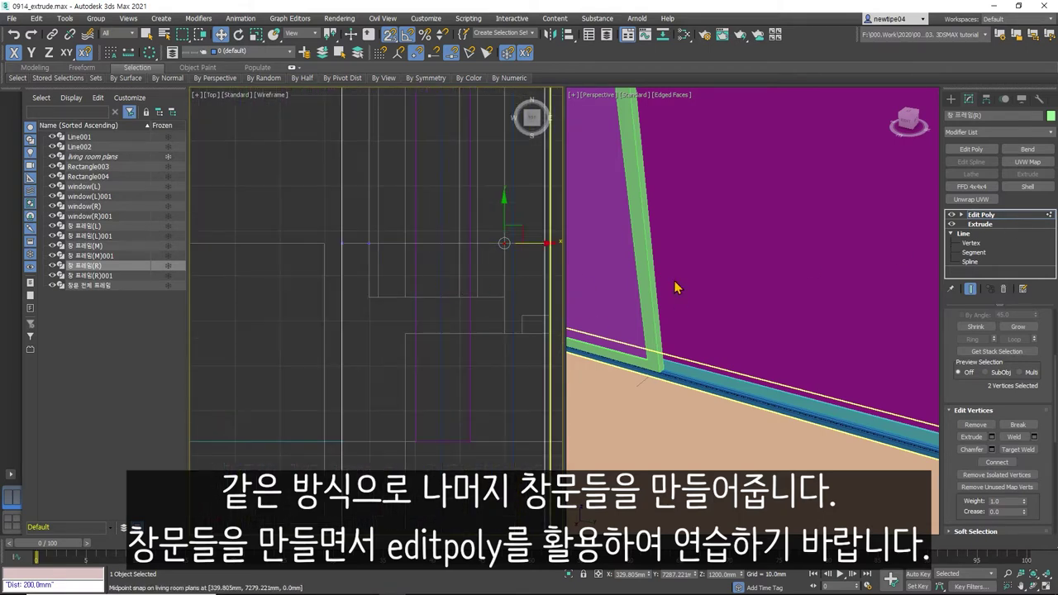
# - Hide the left and middle window frames and panes, keeping the right frame and glass visible
pyautogui.click(962, 214)
pyautogui.click(983, 252)
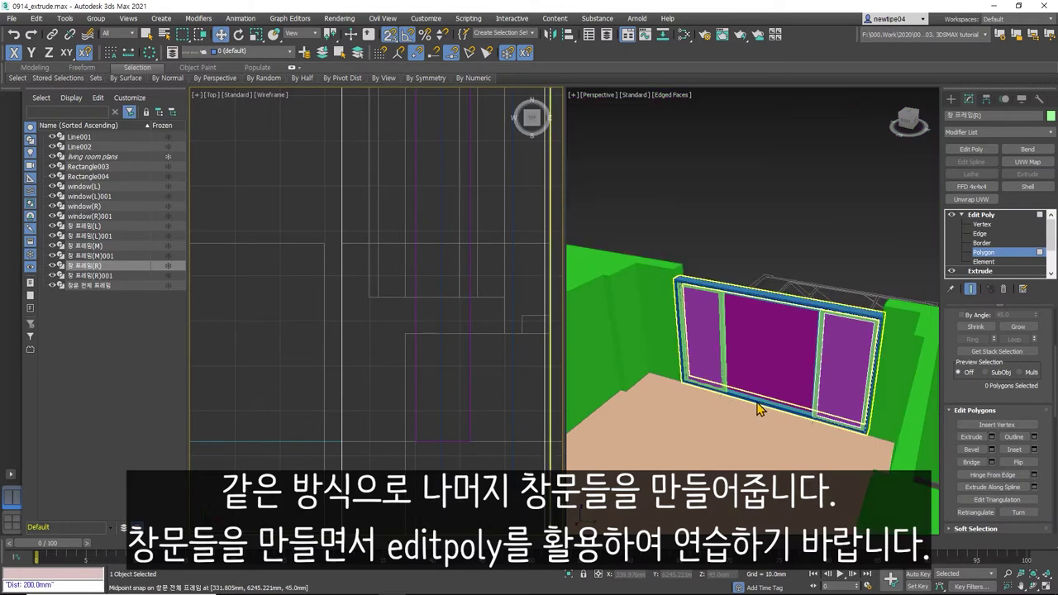
pyautogui.press('z')
pyautogui.click(983, 252)
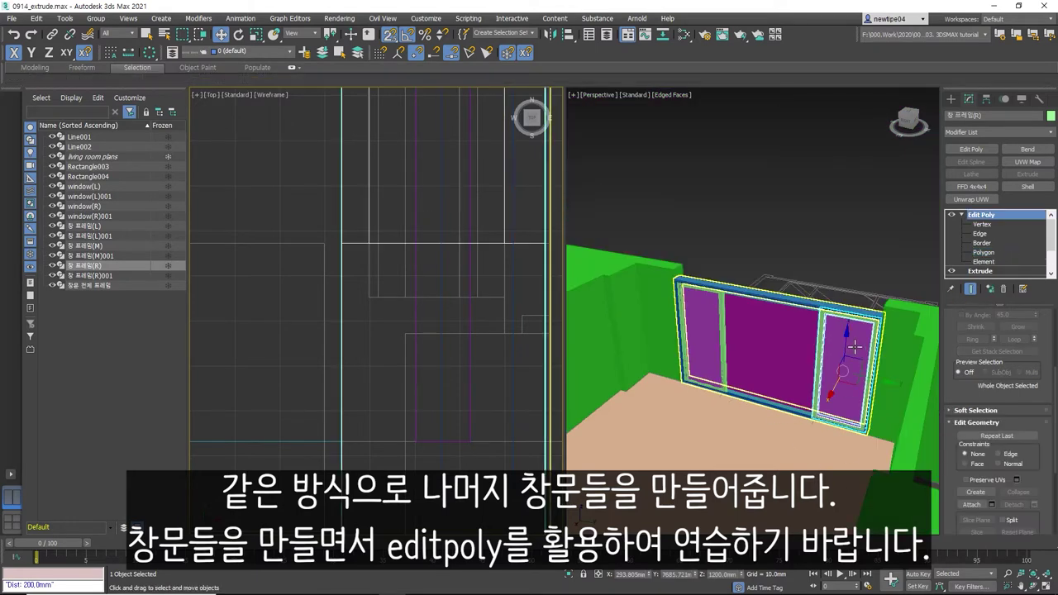
pyautogui.keyDown('ctrl'); pyautogui.click(819, 334); pyautogui.keyUp('ctrl')
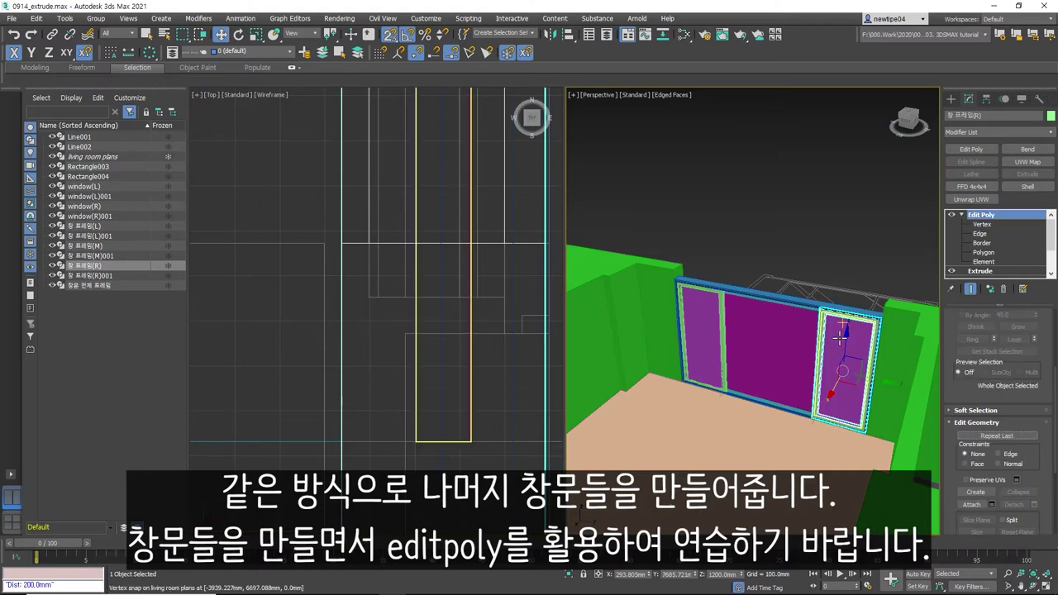
pyautogui.click(786, 339)
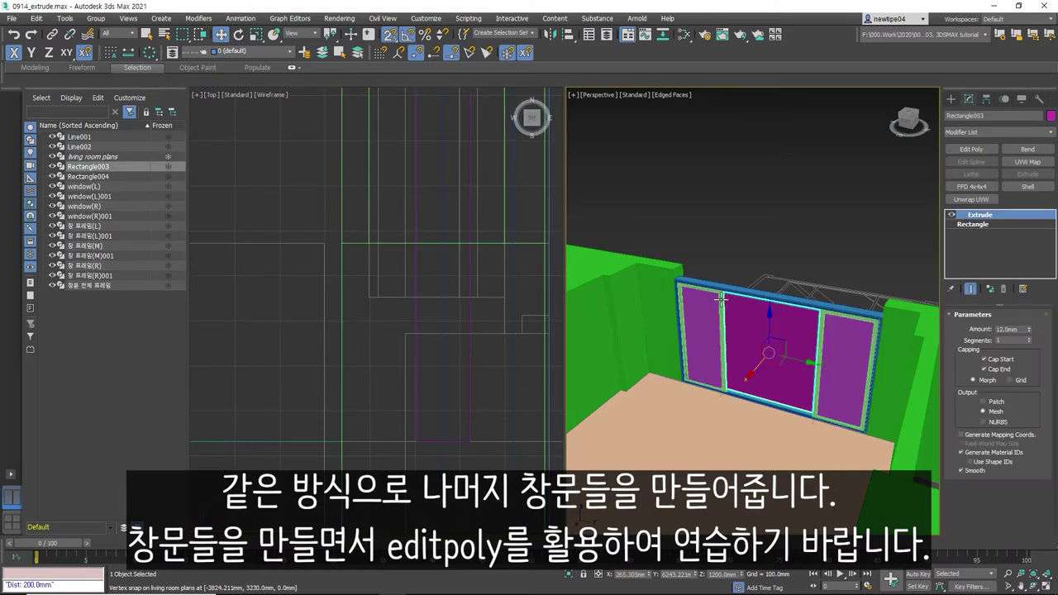
pyautogui.hotkey('ctrl', 'q')
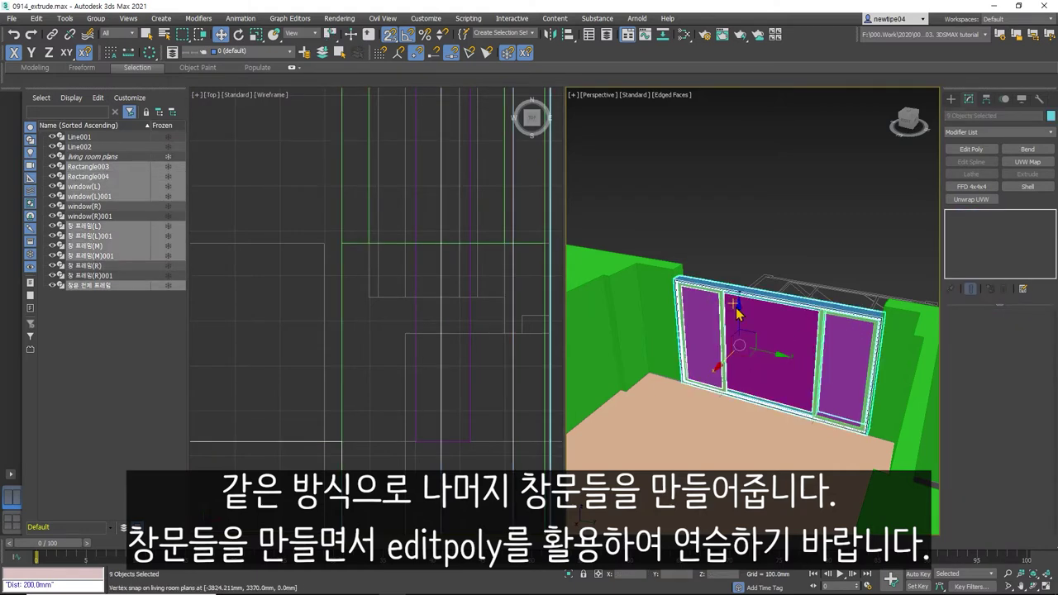
pyautogui.rightClick(736, 313)
pyautogui.click(764, 265)
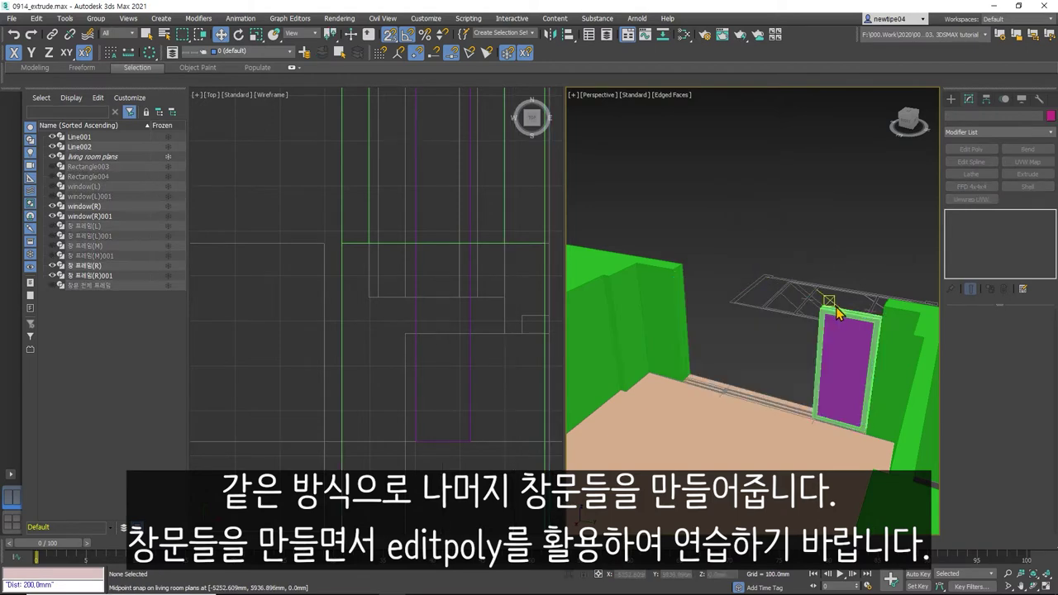
pyautogui.scroll(3, 503, 243)
# - Hide the duplicate window(R)001 pane and 창 프레임(R)001 frame
pyautogui.moveTo(442, 303); pyautogui.dragTo(367, 186)
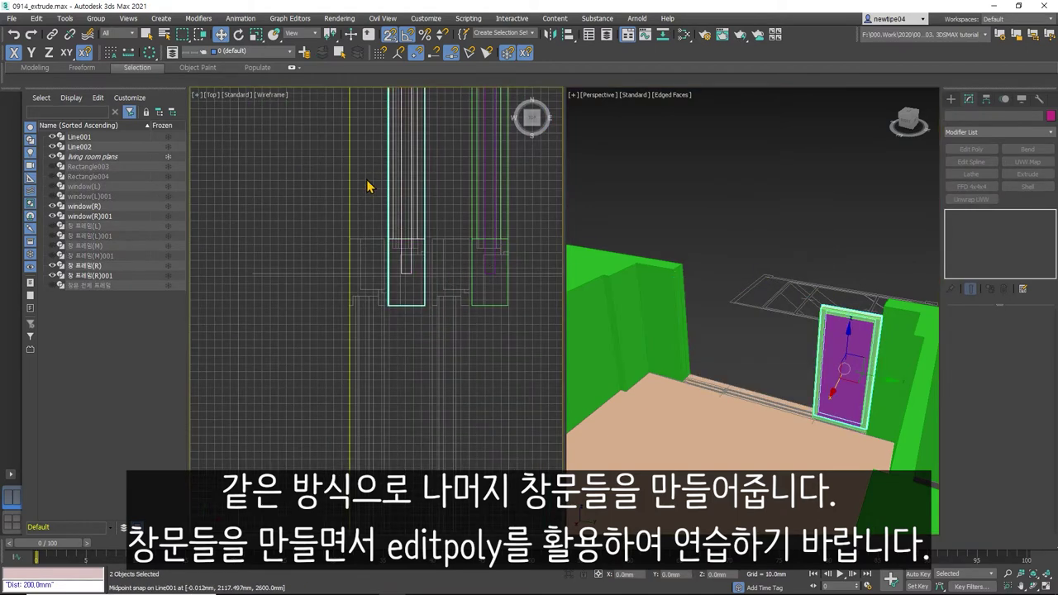
pyautogui.rightClick(407, 221)
pyautogui.click(445, 179)
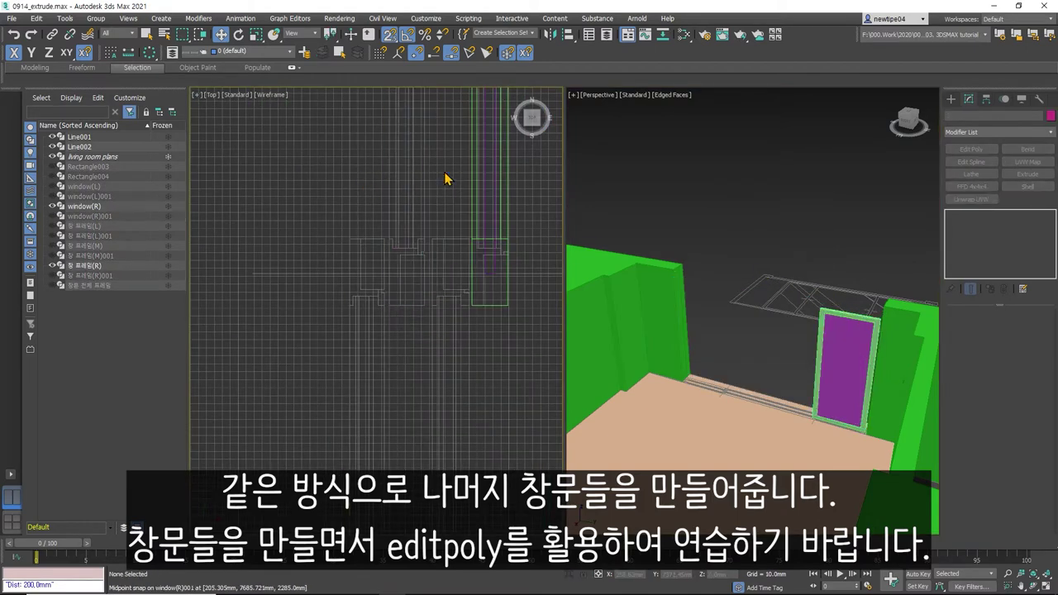
pyautogui.scroll(4, 491, 237)
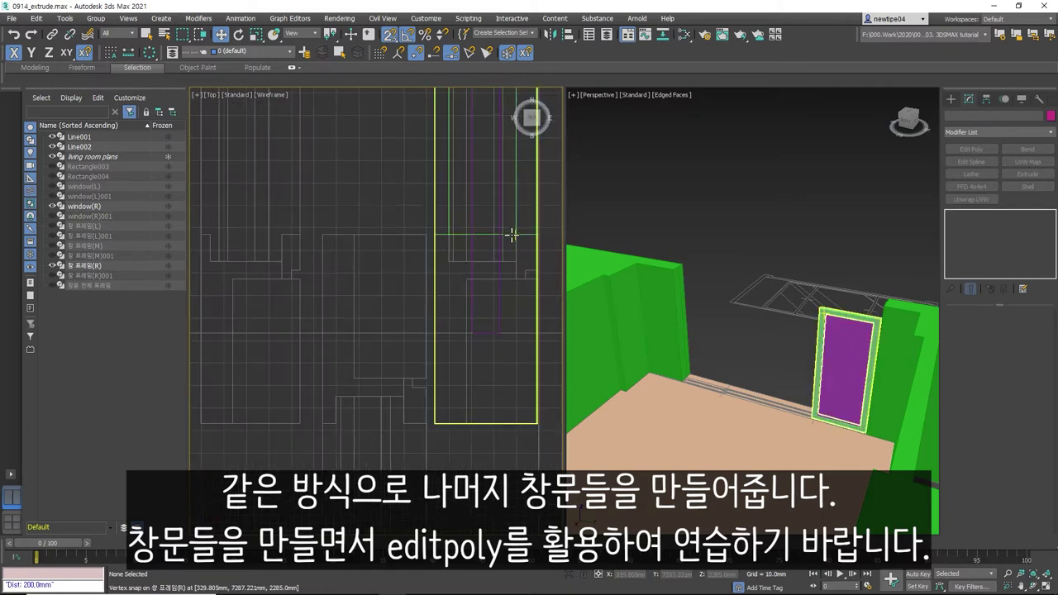
# - Snap the glass pane window(R) to the midpoint inside its frame
pyautogui.click(501, 228)
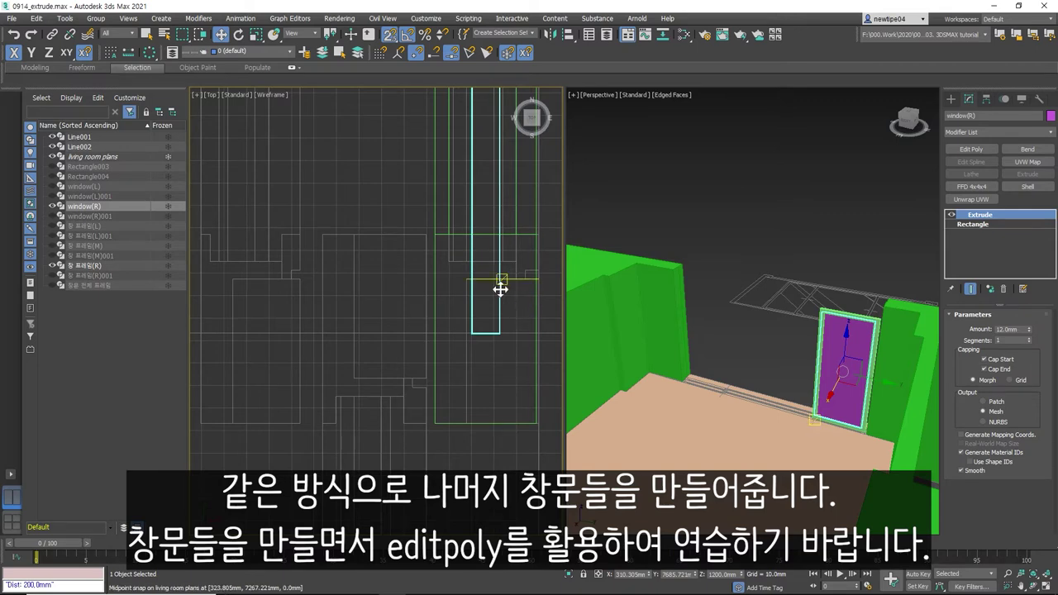
pyautogui.moveTo(500, 289); pyautogui.dragTo(380, 286)
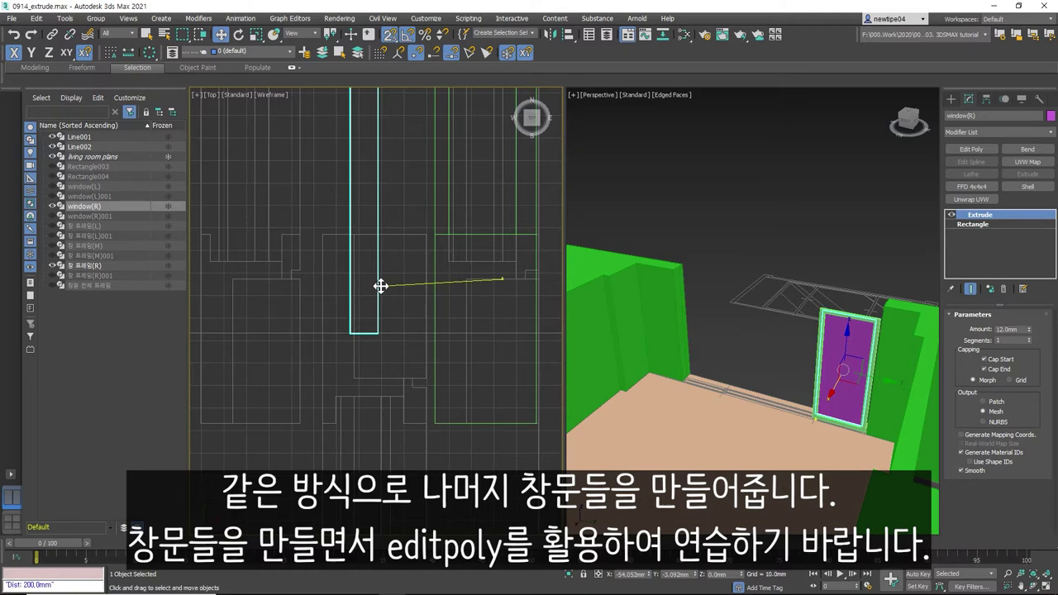
pyautogui.moveTo(380, 286)
pyautogui.mouseDown()
pyautogui.moveTo(486, 288)
pyautogui.moveTo(425, 240)
pyautogui.moveTo(347, 250)
pyautogui.moveTo(499, 257)
pyautogui.moveTo(511, 270)
pyautogui.moveTo(505, 288)
pyautogui.moveTo(526, 287)
pyautogui.moveTo(499, 285)
pyautogui.mouseUp()
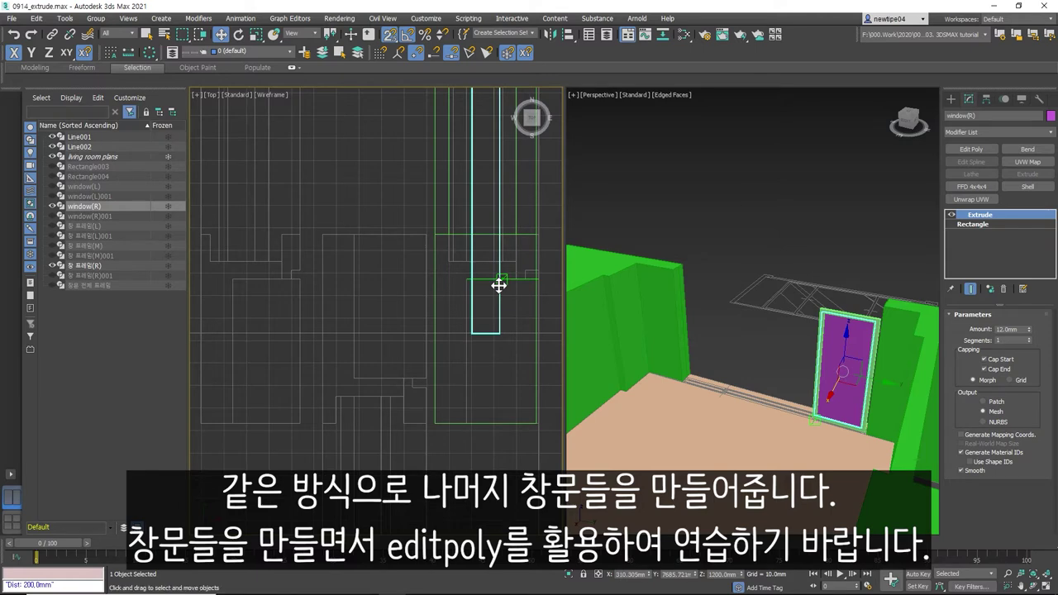
pyautogui.click(515, 228)
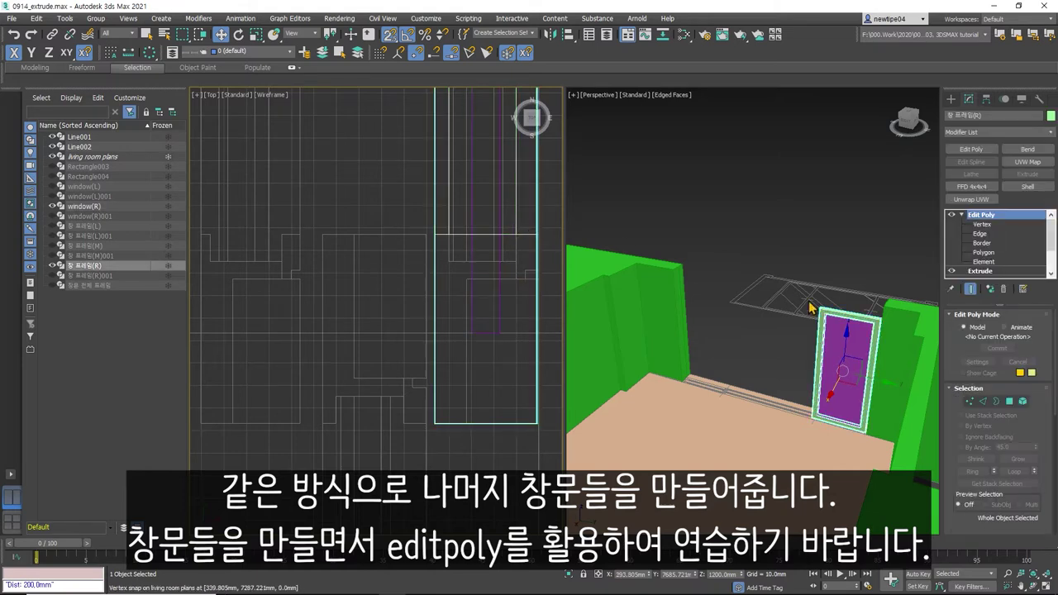
# - Orbit around the frame and pick its inner strip polygons, then clear the selection
pyautogui.scroll(5, 839, 346)
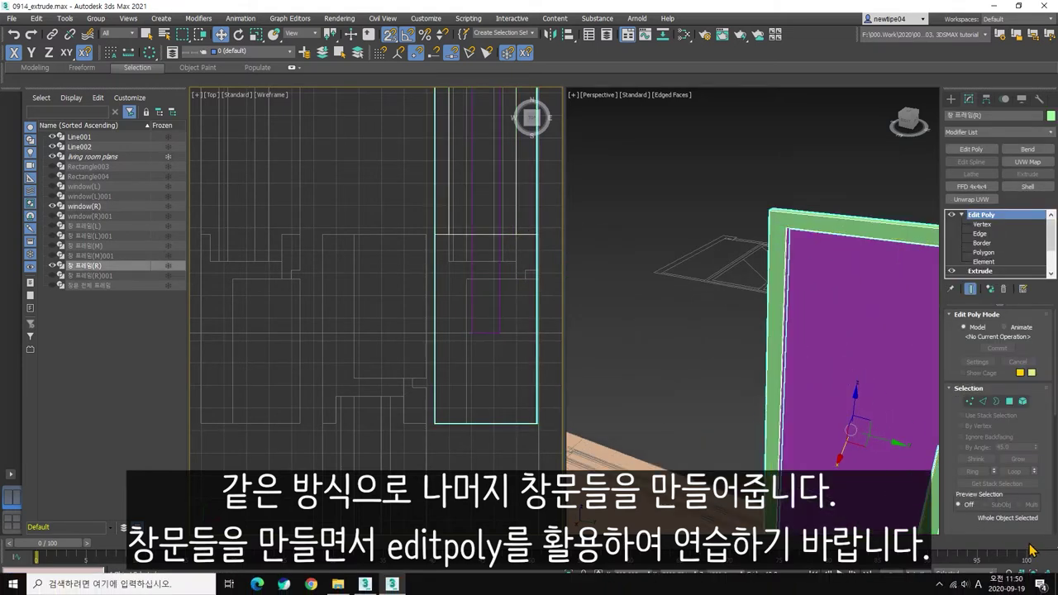
pyautogui.click(1034, 584)
pyautogui.moveTo(780, 366)
pyautogui.mouseDown()
pyautogui.moveTo(810, 287)
pyautogui.moveTo(814, 235)
pyautogui.mouseUp()
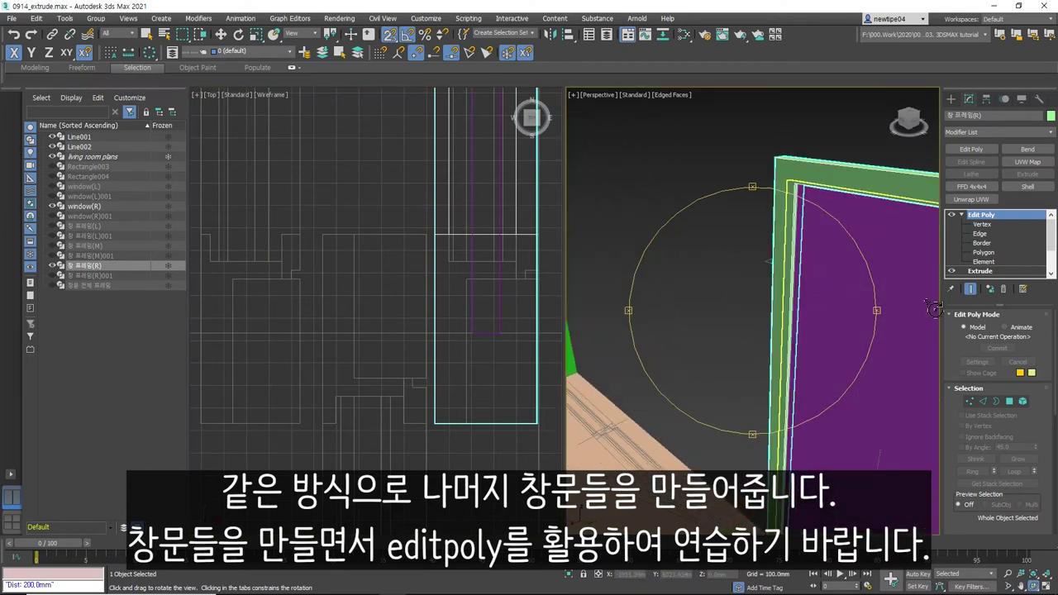
pyautogui.press('4')
pyautogui.press('w')
pyautogui.click(797, 202)
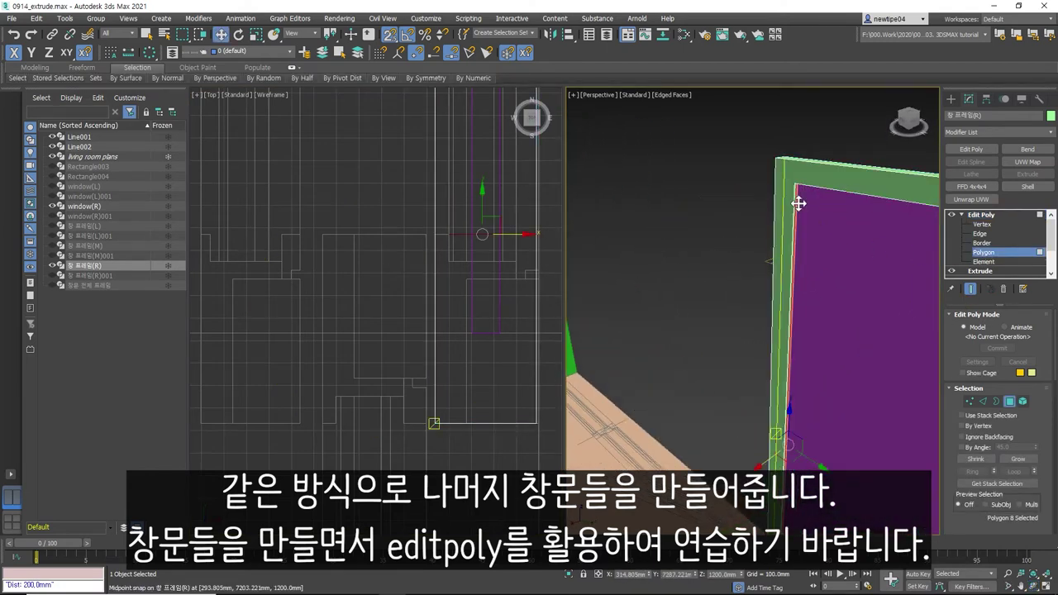
pyautogui.click(1035, 588)
pyautogui.moveTo(838, 354)
pyautogui.mouseDown()
pyautogui.moveTo(808, 276)
pyautogui.moveTo(793, 267)
pyautogui.moveTo(802, 220)
pyautogui.moveTo(751, 201)
pyautogui.moveTo(755, 217)
pyautogui.mouseUp()
pyautogui.rightClick(756, 217)
pyautogui.click(751, 219)
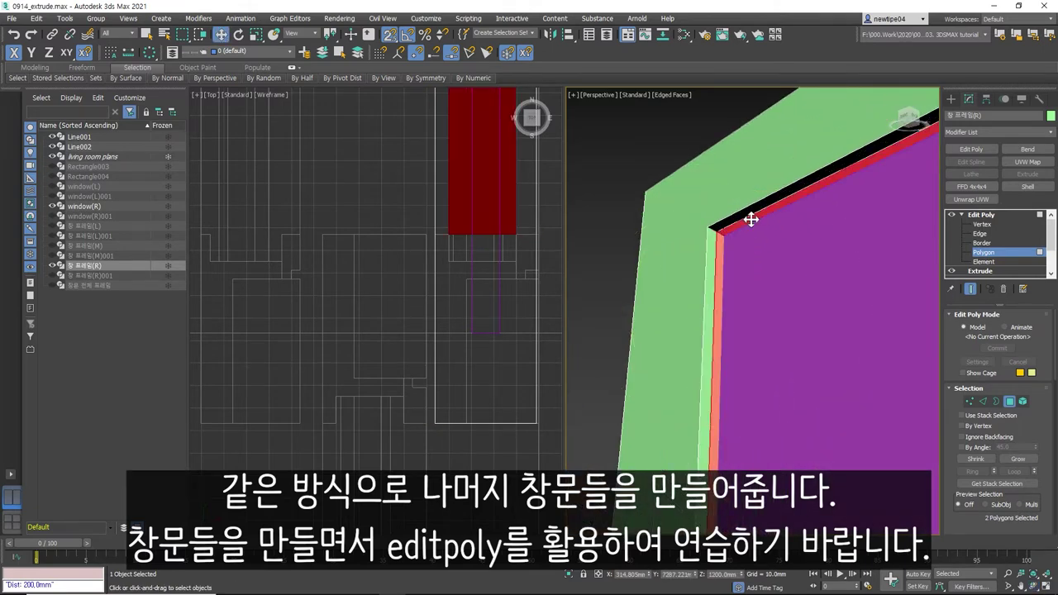
pyautogui.scroll(-2, 818, 319)
pyautogui.scroll(-2, 843, 339)
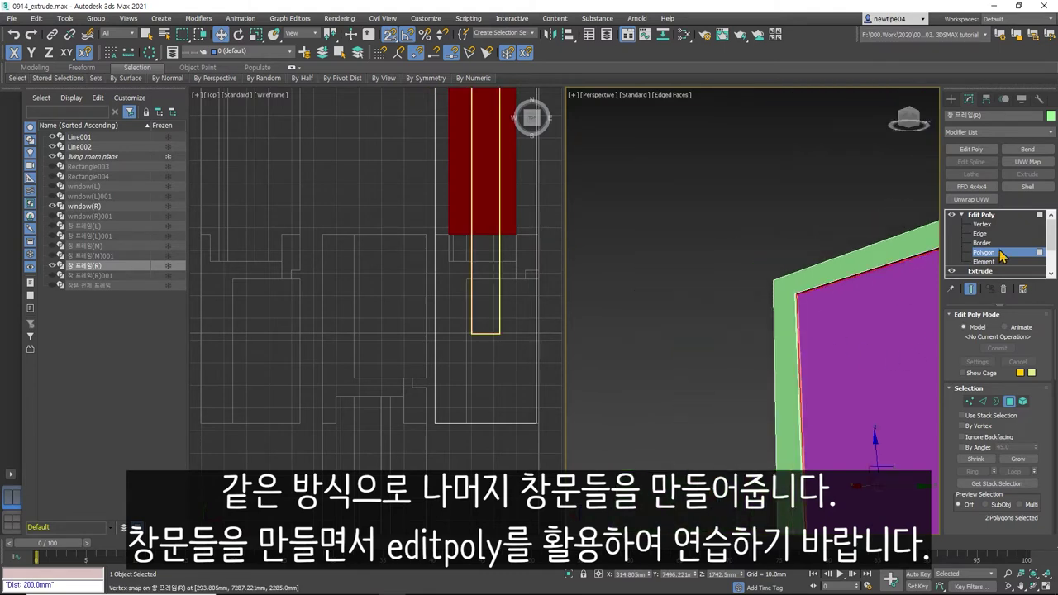
pyautogui.click(1002, 253)
pyautogui.rightClick(862, 281)
pyautogui.click(986, 260)
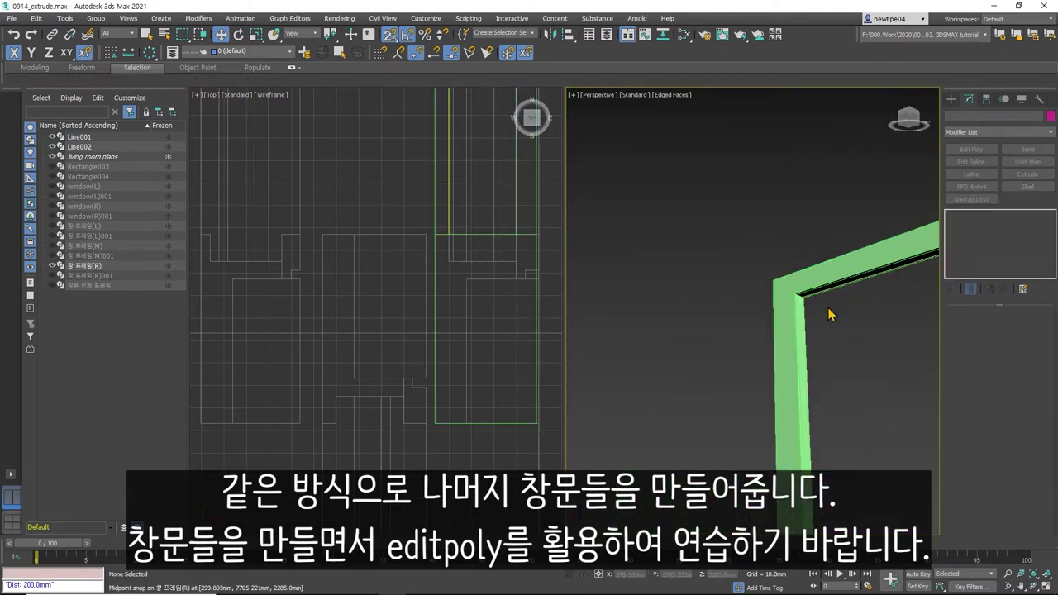
# - Select the inner strip and sill polygons of the green frame 창 프레임(R)
pyautogui.click(798, 314)
pyautogui.click(1009, 401)
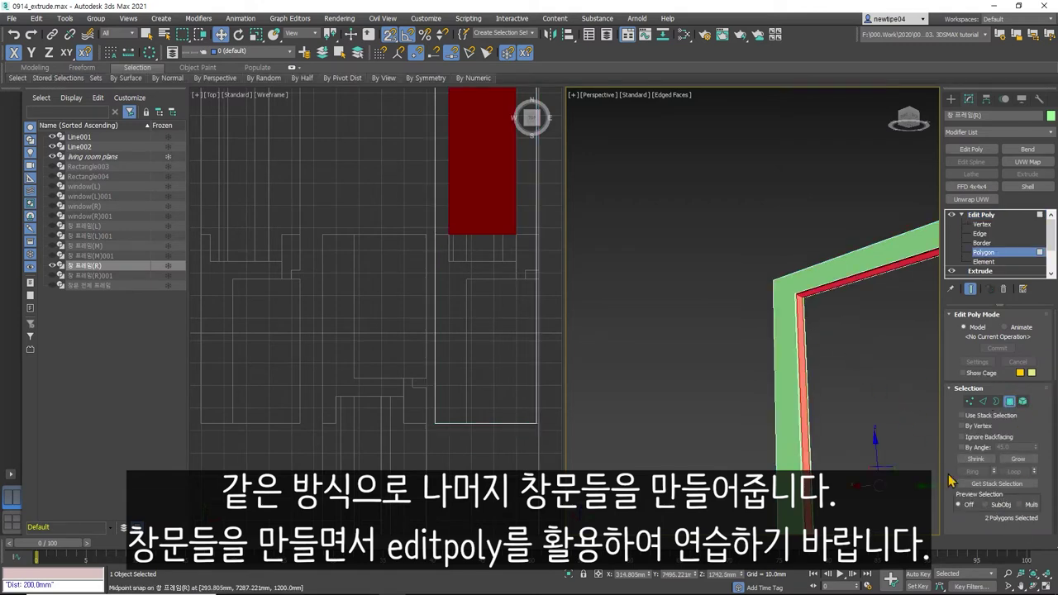
pyautogui.click(1040, 584)
pyautogui.moveTo(803, 343)
pyautogui.mouseDown()
pyautogui.moveTo(895, 386)
pyautogui.moveTo(769, 338)
pyautogui.mouseUp()
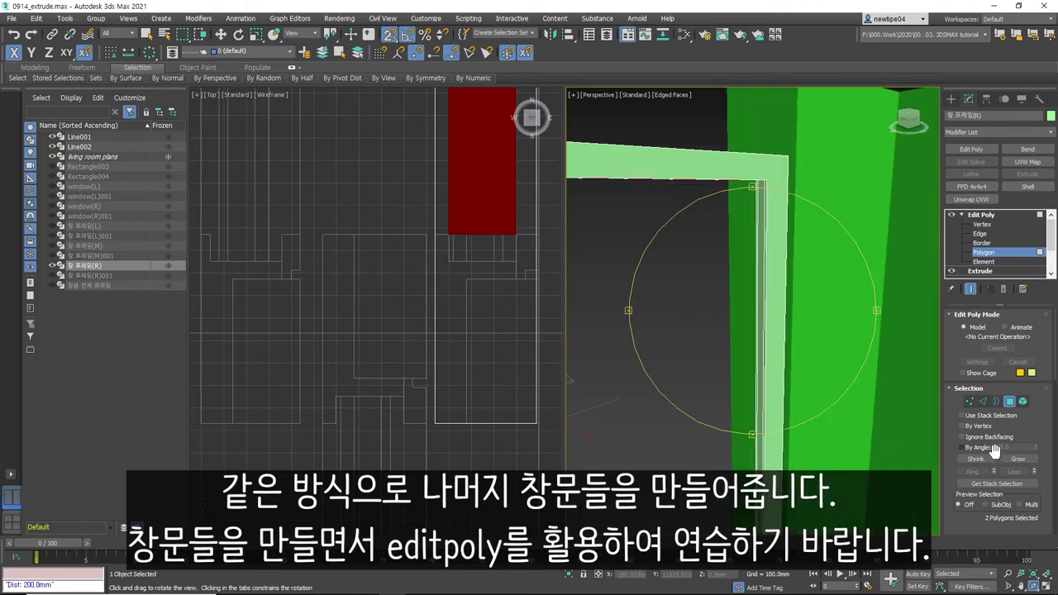
pyautogui.press('w')
pyautogui.keyDown('ctrl'); pyautogui.click(760, 211); pyautogui.keyUp('ctrl')
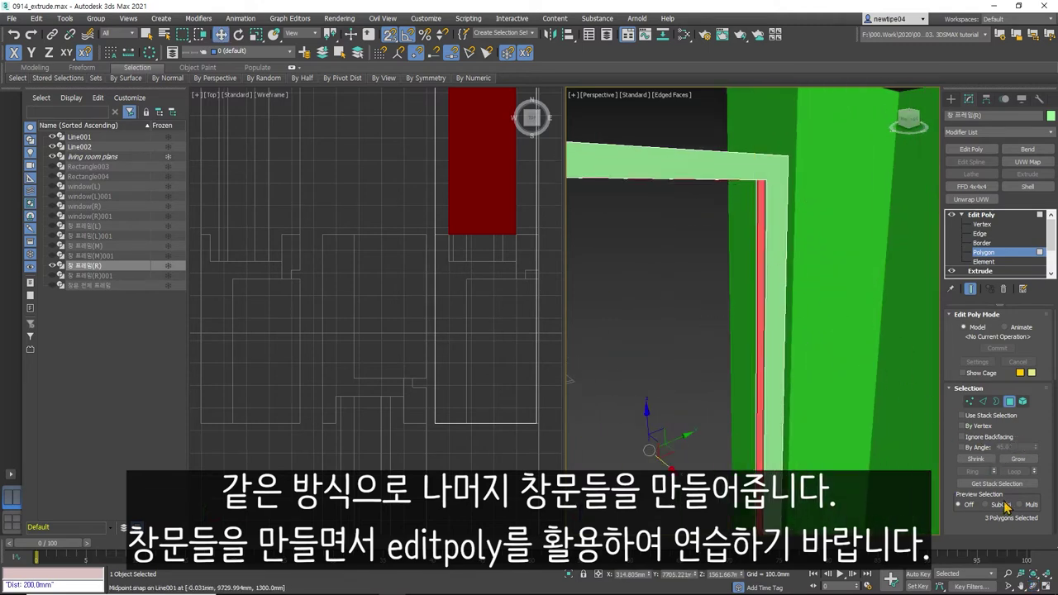
pyautogui.click(1033, 585)
pyautogui.moveTo(711, 385)
pyautogui.mouseDown()
pyautogui.moveTo(712, 425)
pyautogui.moveTo(753, 420)
pyautogui.moveTo(742, 409)
pyautogui.mouseUp()
pyautogui.press('w')
pyautogui.keyDown('ctrl'); pyautogui.click(751, 401); pyautogui.keyUp('ctrl')
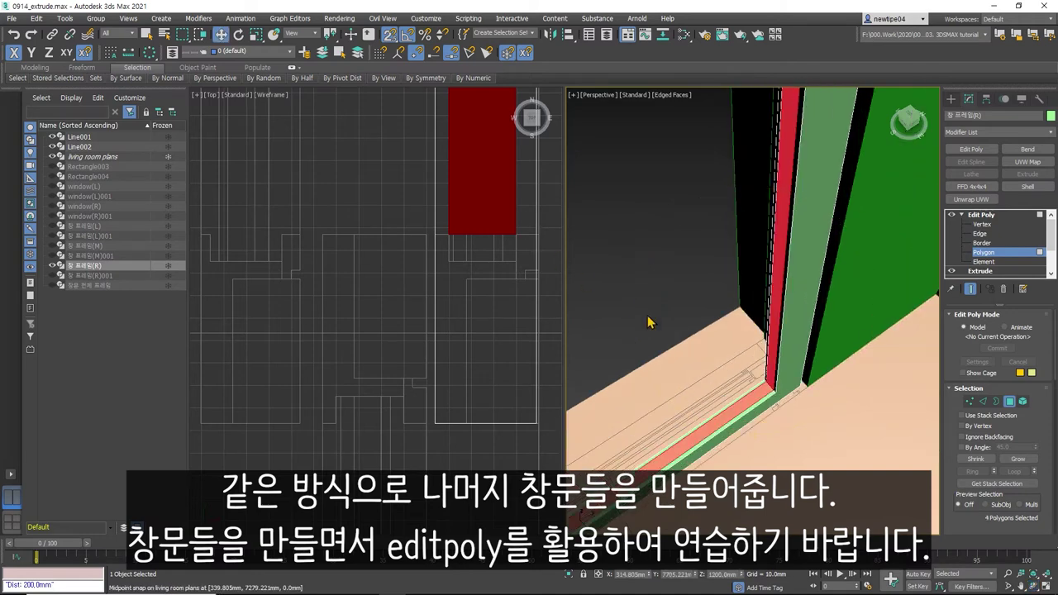
pyautogui.scroll(-2, 984, 405)
pyautogui.scroll(-2, 992, 430)
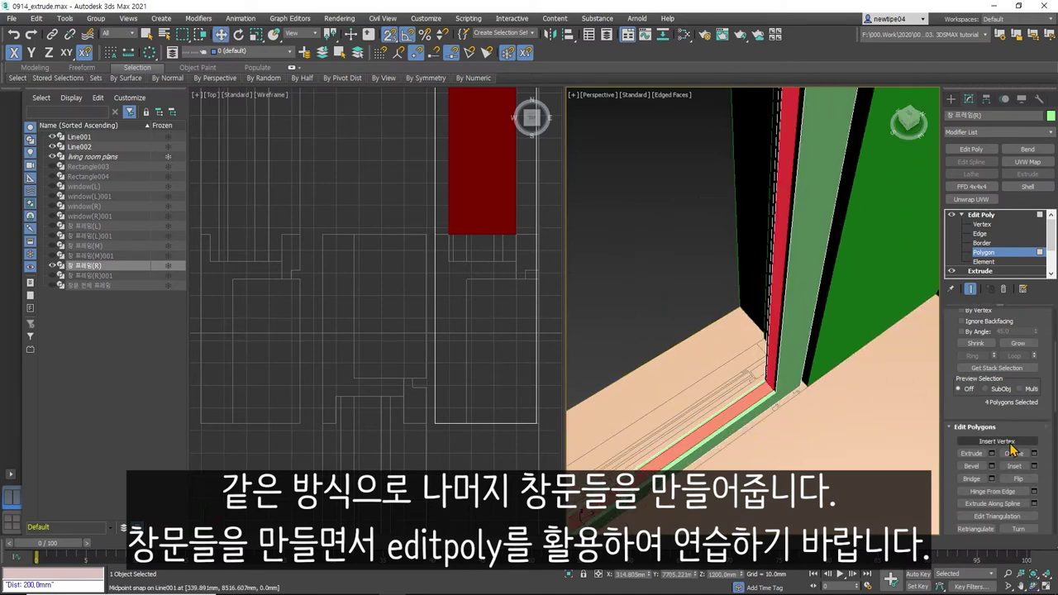
# - Extrude the selected polygons inward by -12 mm
pyautogui.click(995, 453)
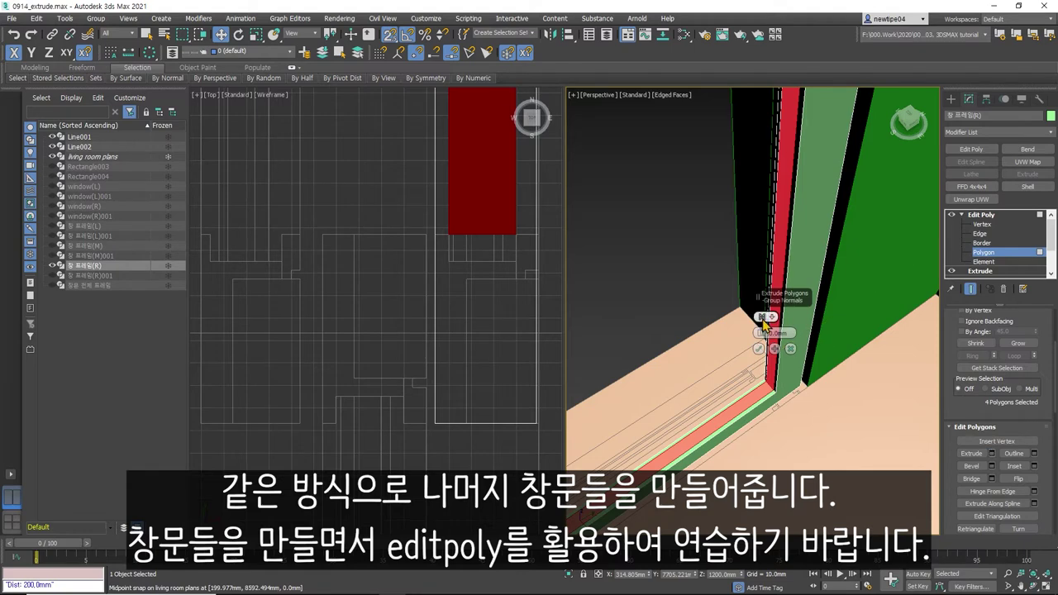
pyautogui.moveTo(760, 339); pyautogui.dragTo(765, 360)
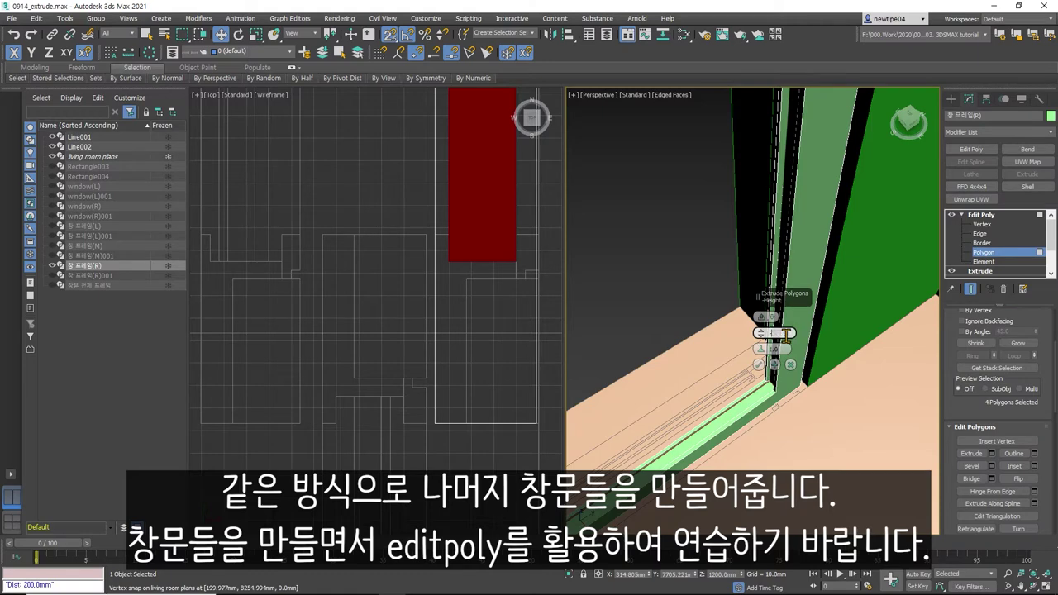
pyautogui.write('12.0mm')
pyautogui.click(758, 364)
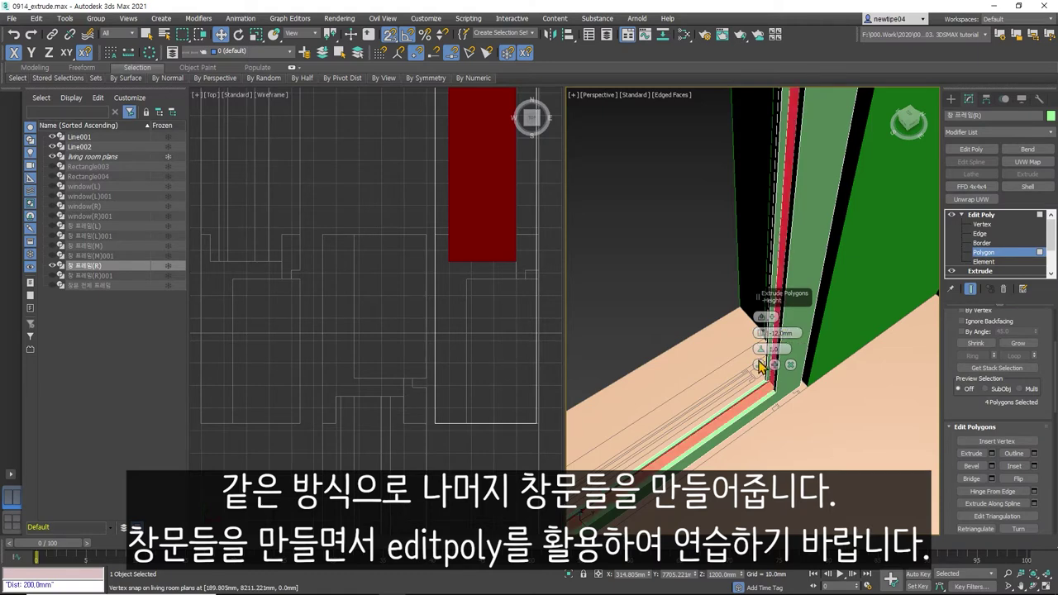
# - Move the frame's top-end vertices slightly up onto the plan line
pyautogui.press('1')
pyautogui.moveTo(421, 253); pyautogui.dragTo(538, 298)
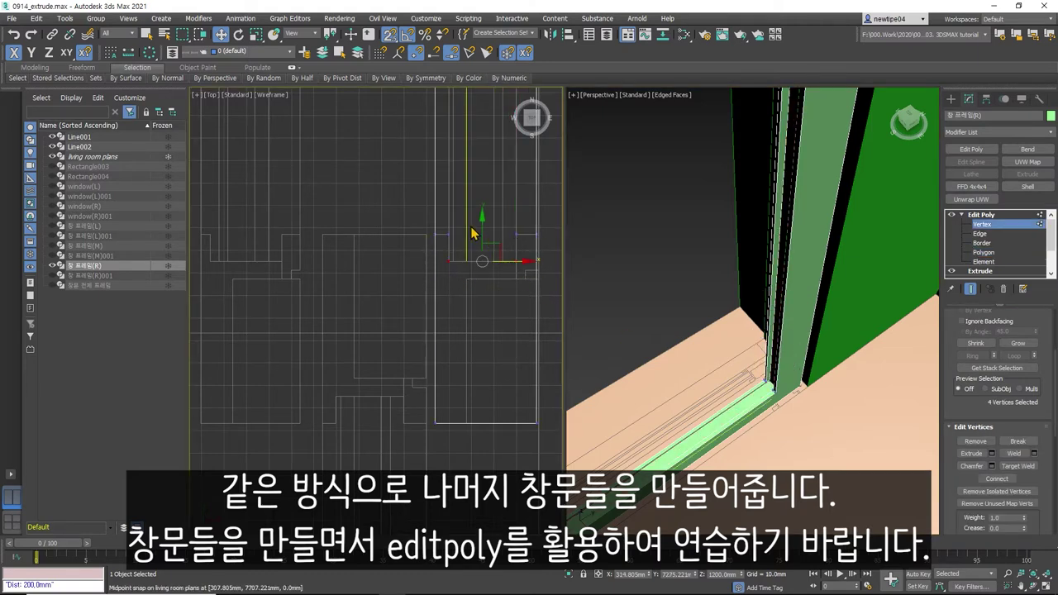
pyautogui.scroll(-3, 461, 331)
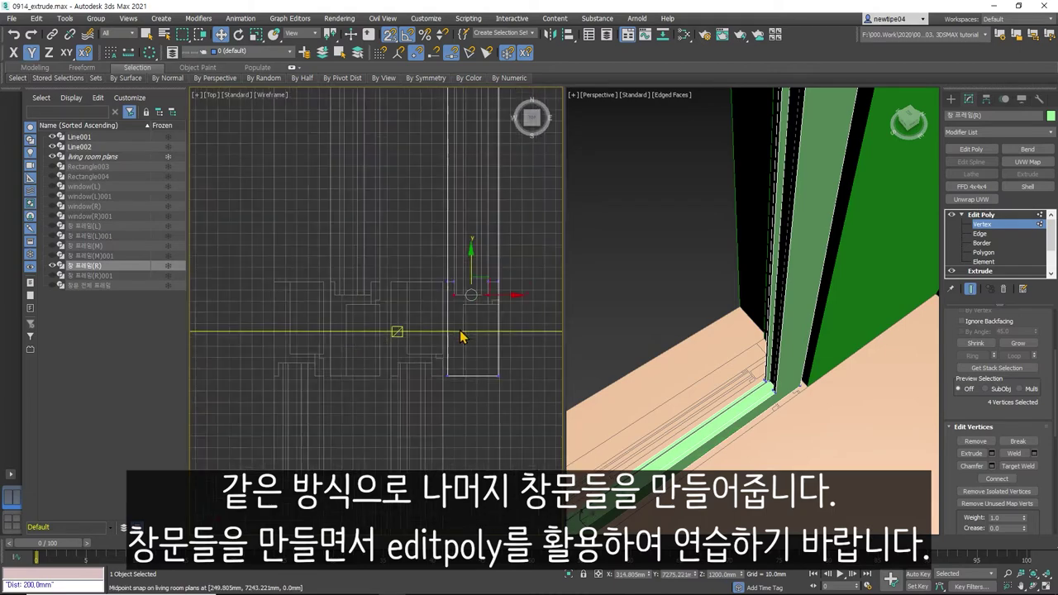
pyautogui.scroll(-2, 460, 331)
pyautogui.scroll(2, 479, 194)
pyautogui.scroll(2, 478, 227)
pyautogui.scroll(1, 442, 257)
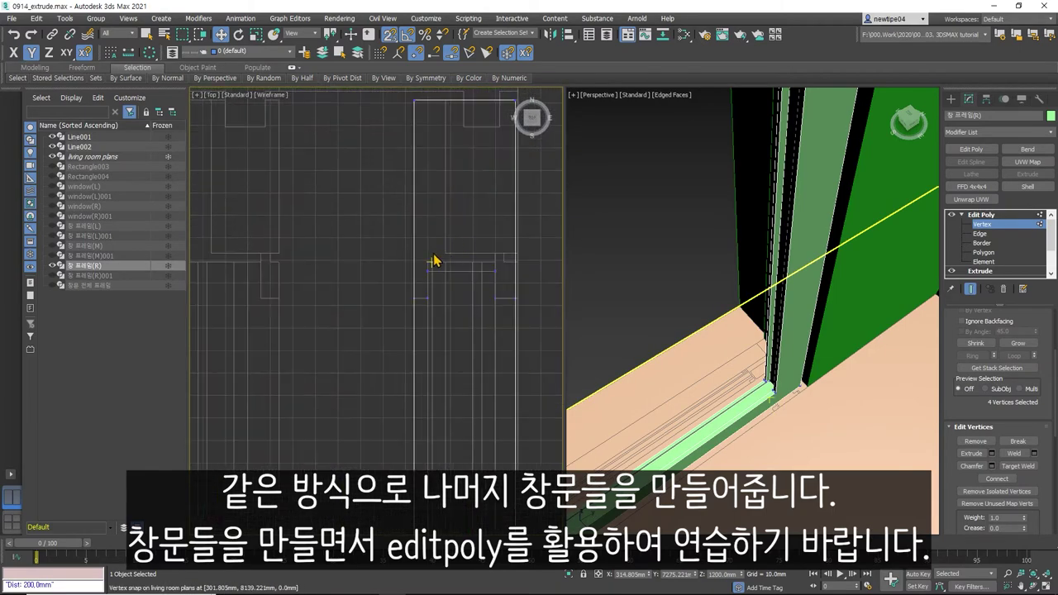
pyautogui.scroll(1, 424, 267)
pyautogui.scroll(-2, 426, 275)
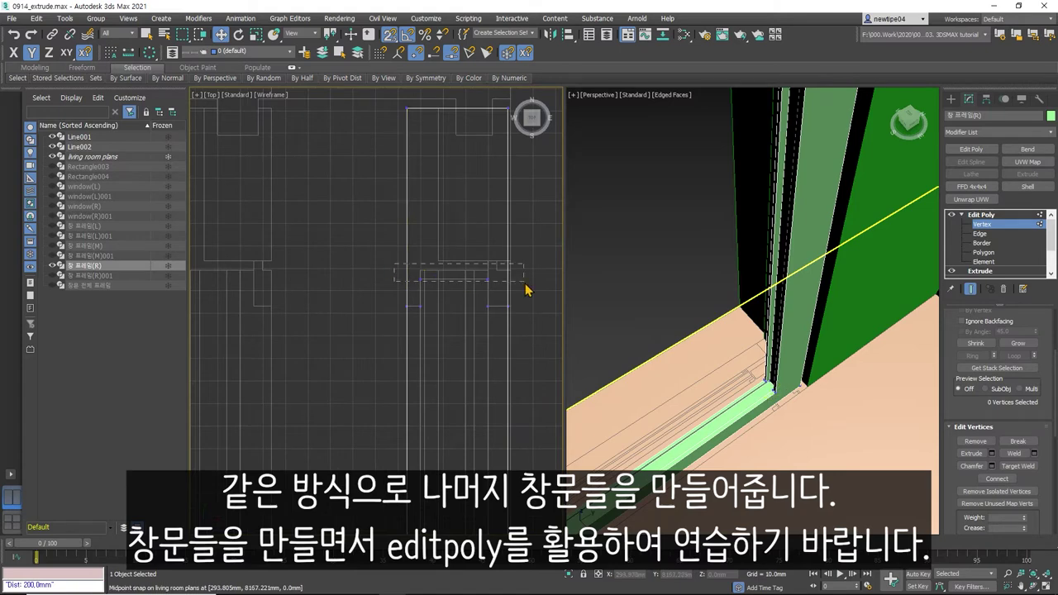
pyautogui.moveTo(469, 259); pyautogui.dragTo(421, 268)
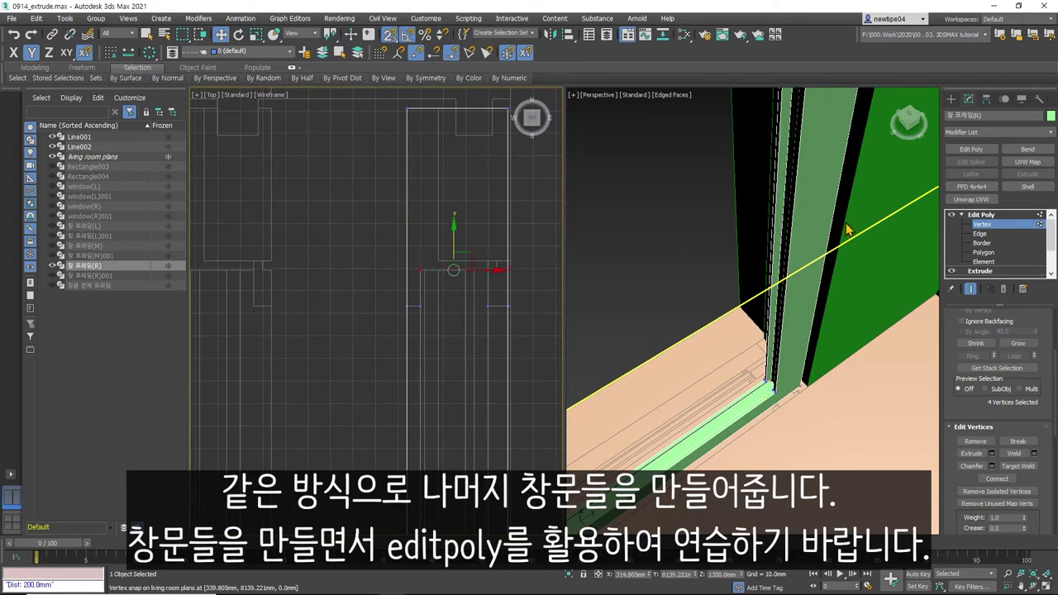
# - Exit Vertex level and pan to the frame's upper end
pyautogui.click(987, 226)
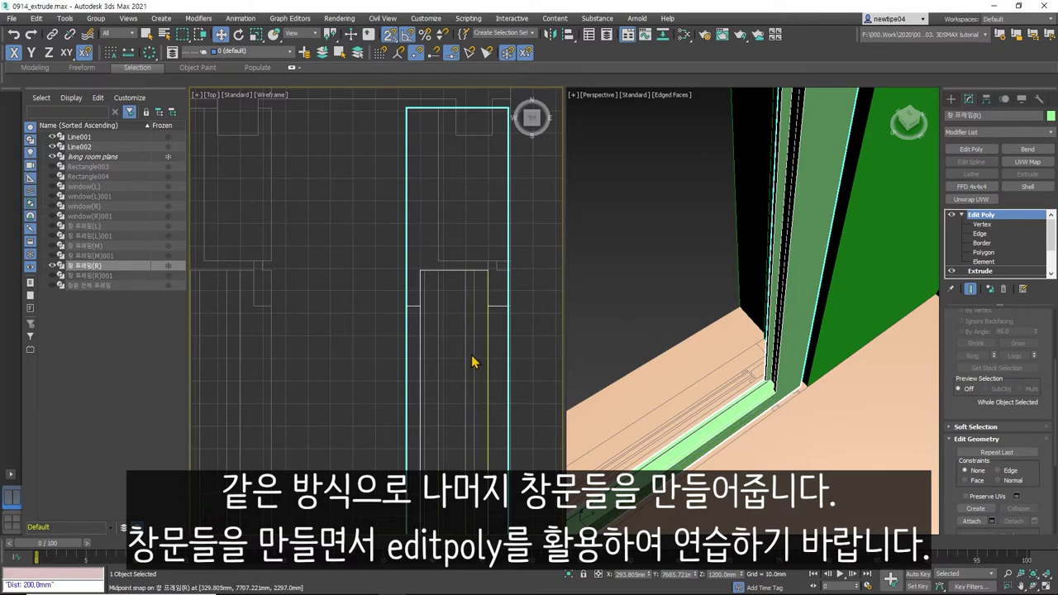
pyautogui.scroll(-3, 475, 357)
pyautogui.scroll(-2, 473, 248)
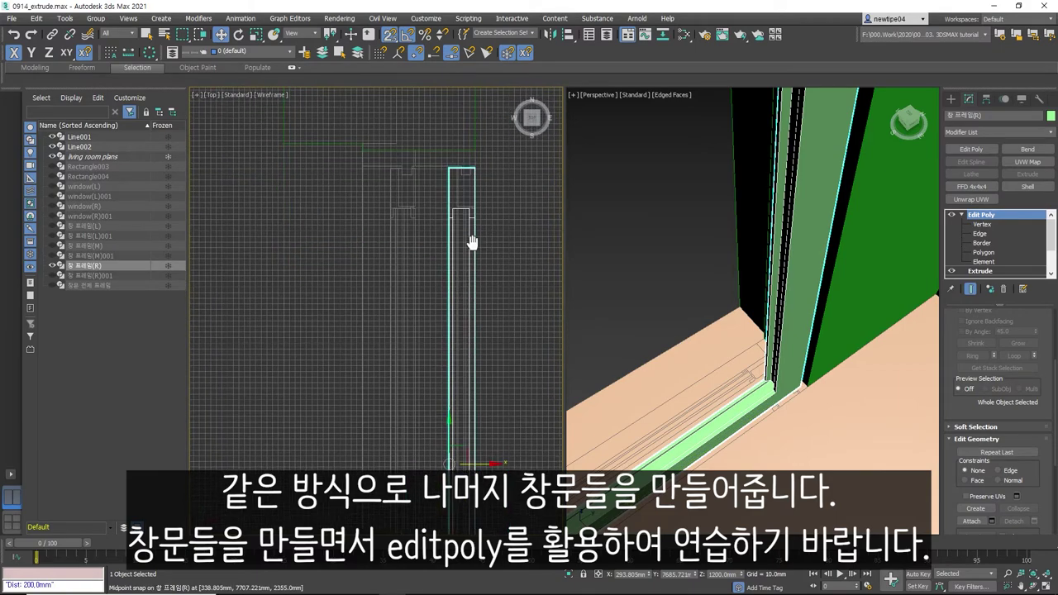
pyautogui.scroll(-1, 498, 341)
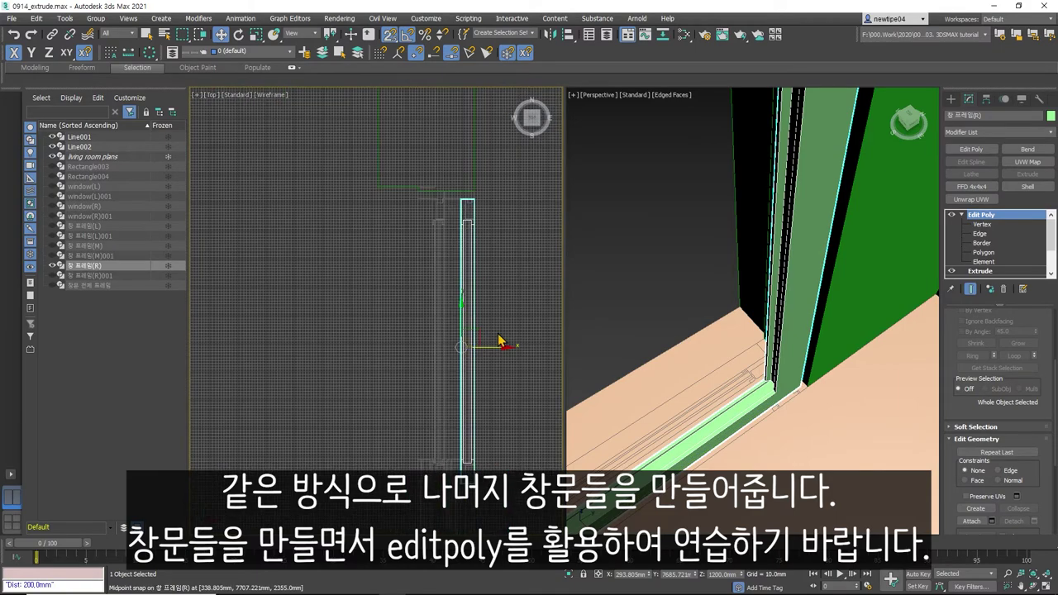
pyautogui.moveTo(500, 401); pyautogui.dragTo(503, 310, button='middle')
# - Unhide all hidden objects in the scene
pyautogui.rightClick(490, 282)
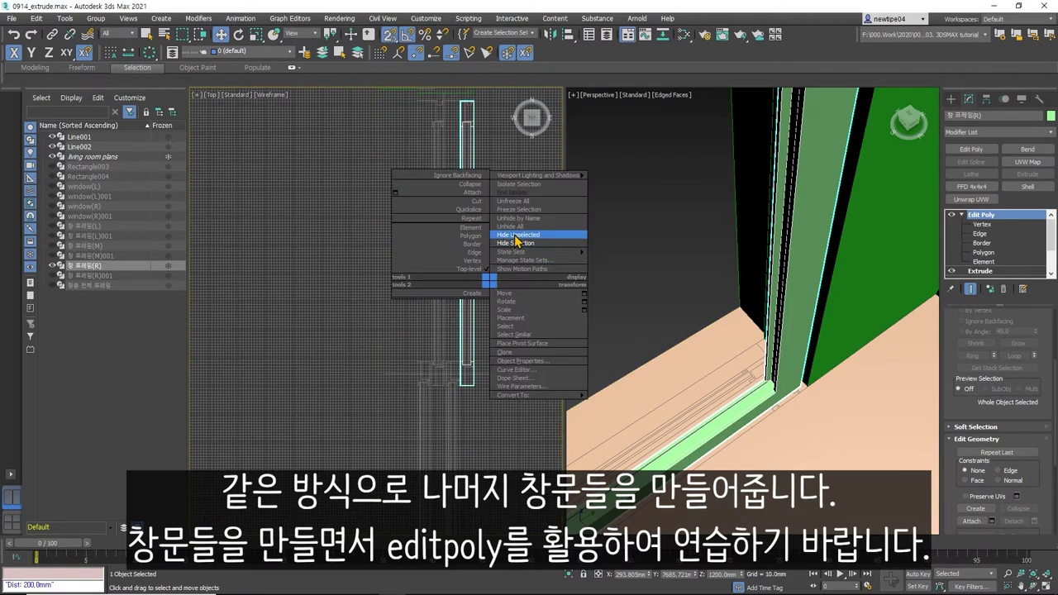
pyautogui.click(518, 228)
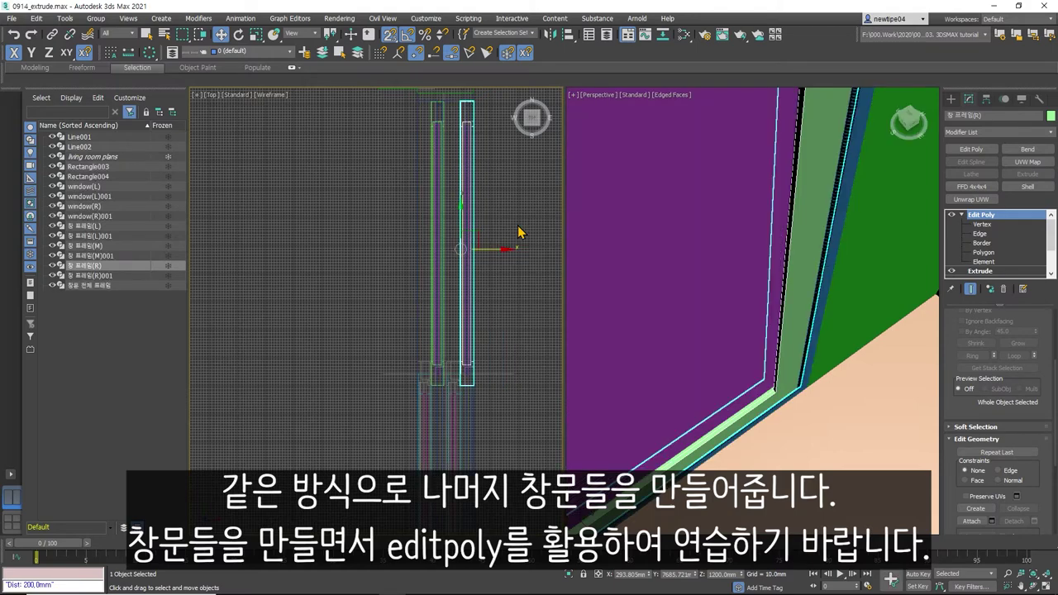
pyautogui.scroll(1, 496, 284)
pyautogui.scroll(1, 468, 278)
pyautogui.scroll(1, 461, 277)
pyautogui.scroll(1, 471, 277)
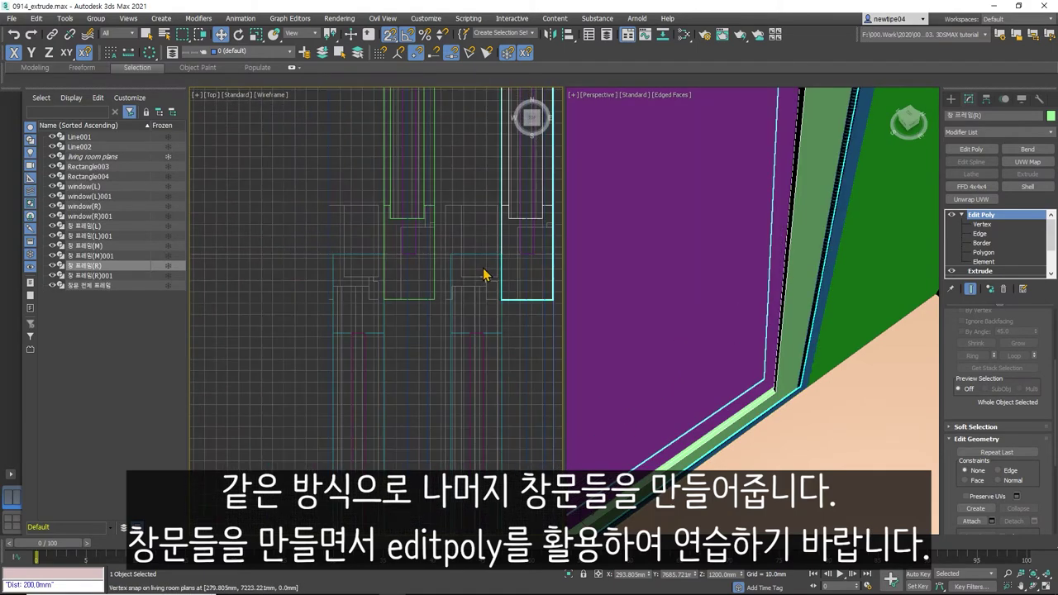
pyautogui.scroll(1, 484, 276)
# - Add Edit Poly to 창 프레임(M) and snap its four top-edge vertices up to the plan line
pyautogui.click(472, 248)
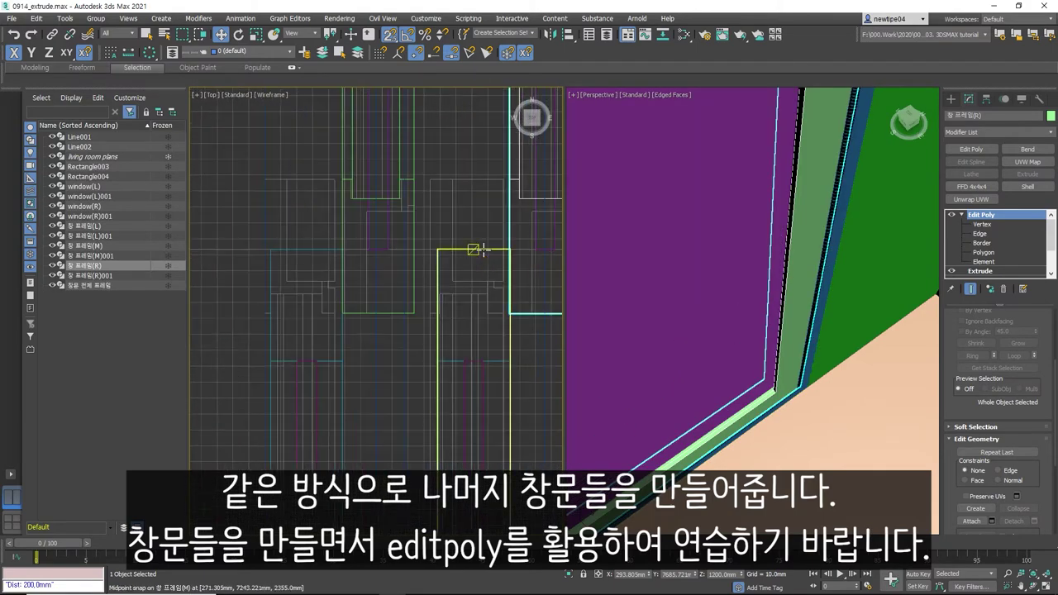
pyautogui.click(972, 150)
pyautogui.click(971, 401)
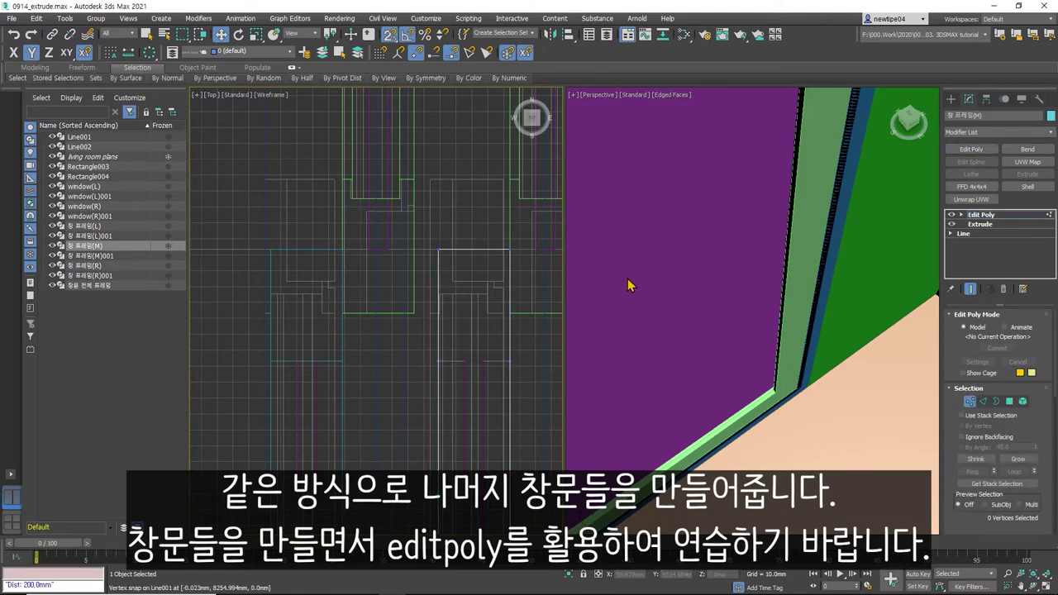
pyautogui.moveTo(446, 245); pyautogui.dragTo(539, 276)
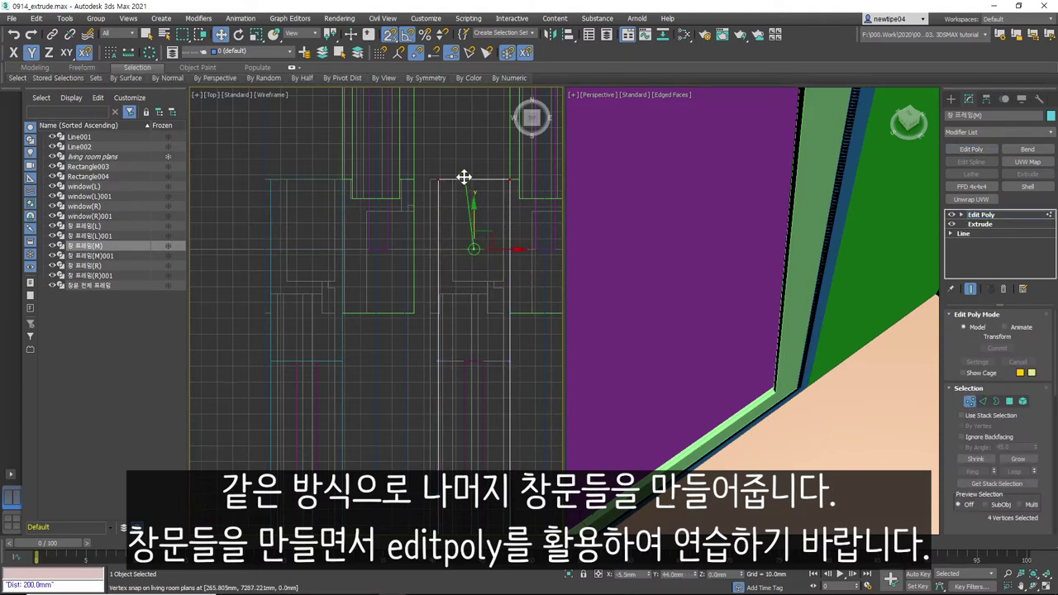
pyautogui.moveTo(473, 218)
pyautogui.mouseDown()
pyautogui.moveTo(428, 179)
pyautogui.moveTo(483, 345)
pyautogui.moveTo(411, 313)
pyautogui.moveTo(424, 313)
pyautogui.mouseUp()
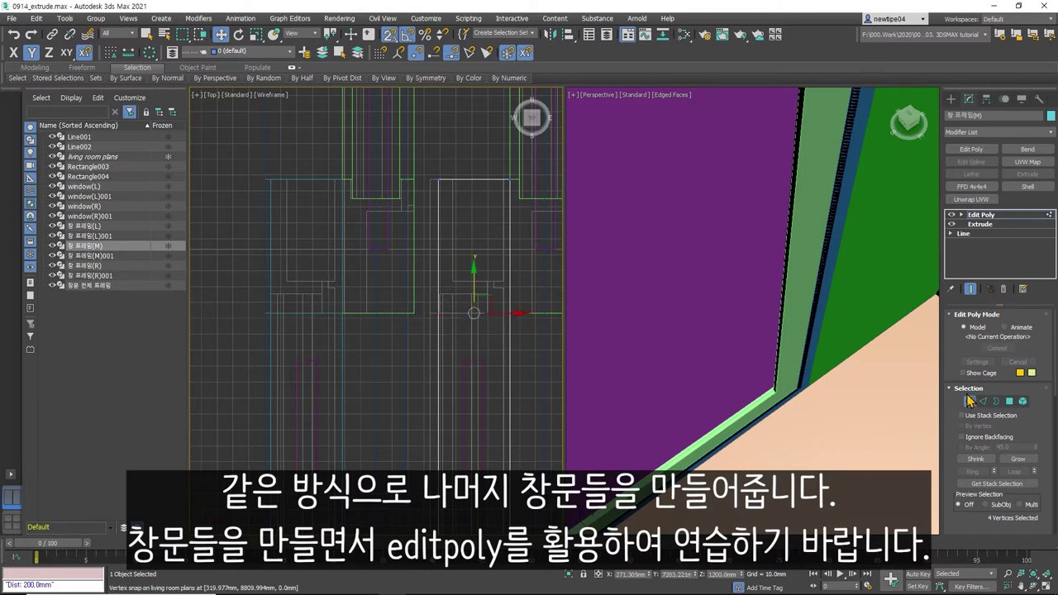
pyautogui.click(972, 403)
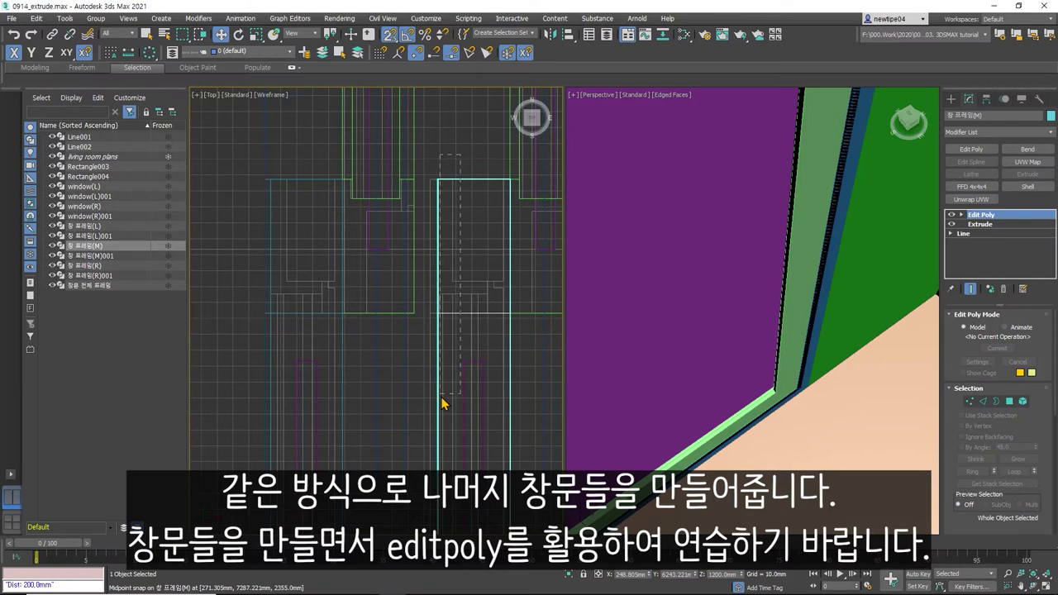
# - Select the right window frame 창 프레임(R)
pyautogui.keyDown('ctrl'); pyautogui.click(459, 368); pyautogui.keyUp('ctrl')
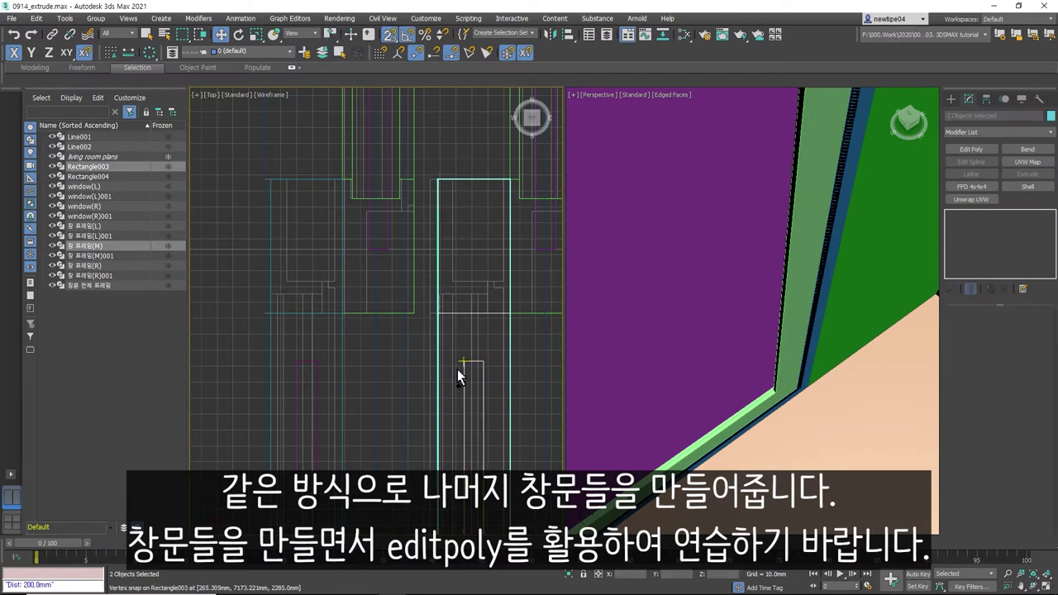
pyautogui.keyDown('ctrl'); pyautogui.click(331, 318); pyautogui.keyUp('ctrl')
pyautogui.keyDown('ctrl'); pyautogui.click(312, 363); pyautogui.keyUp('ctrl')
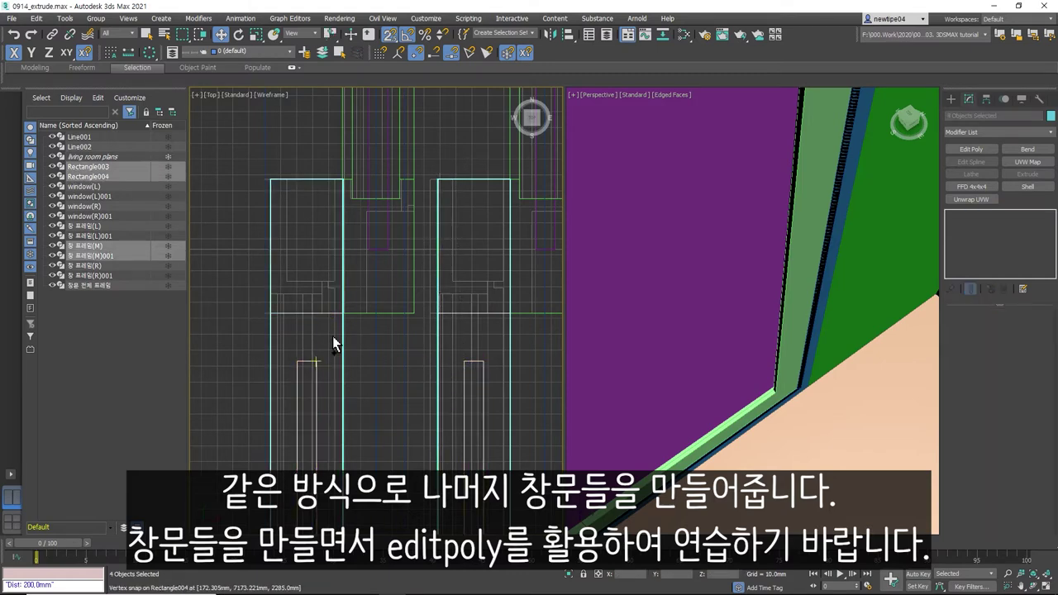
pyautogui.scroll(3, 436, 197)
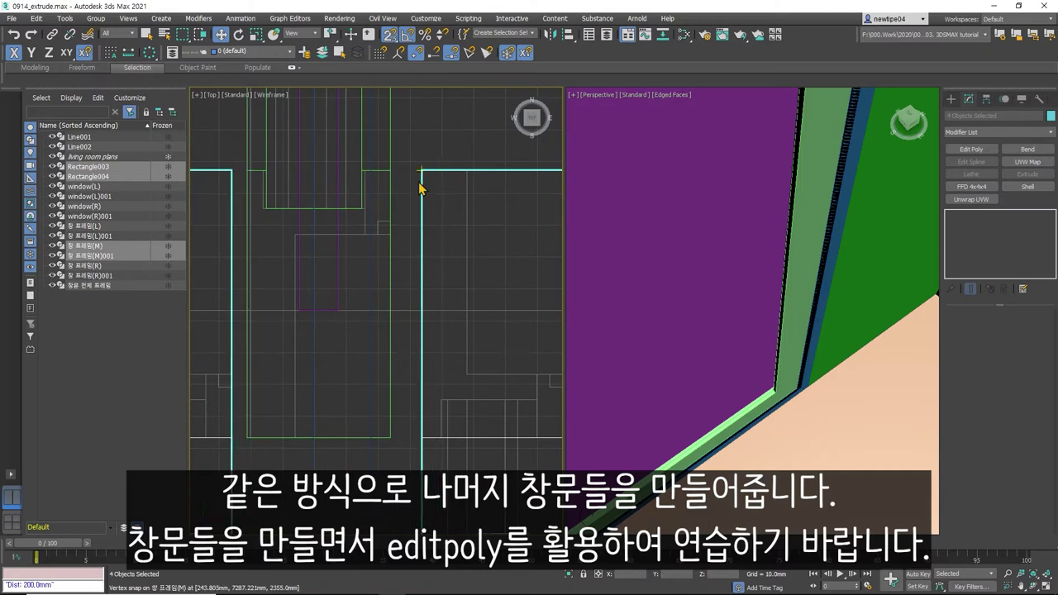
pyautogui.scroll(-2, 419, 188)
pyautogui.scroll(-1, 488, 269)
pyautogui.scroll(2, 453, 279)
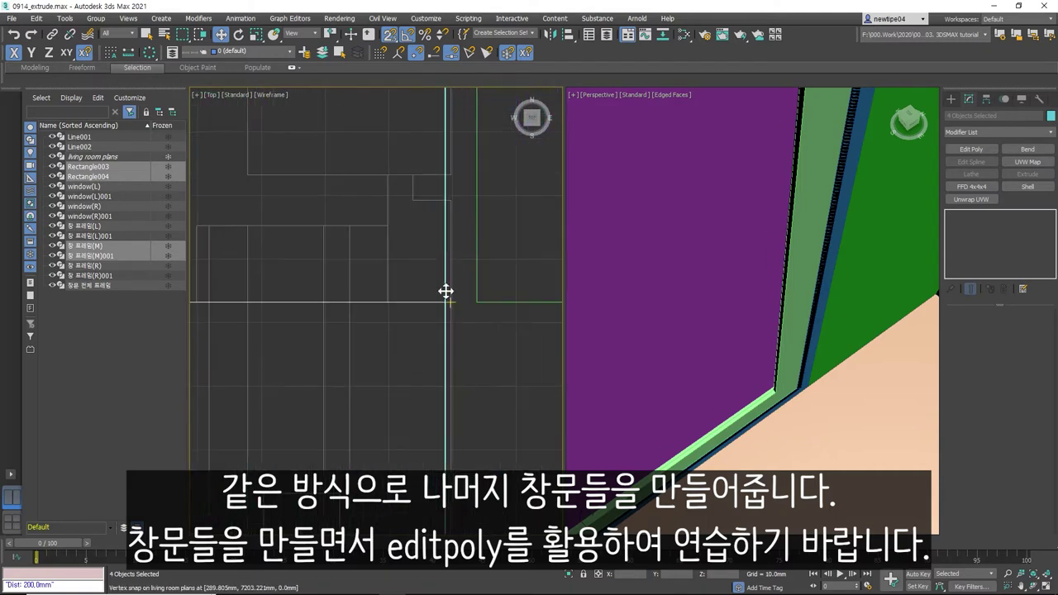
pyautogui.click(435, 300)
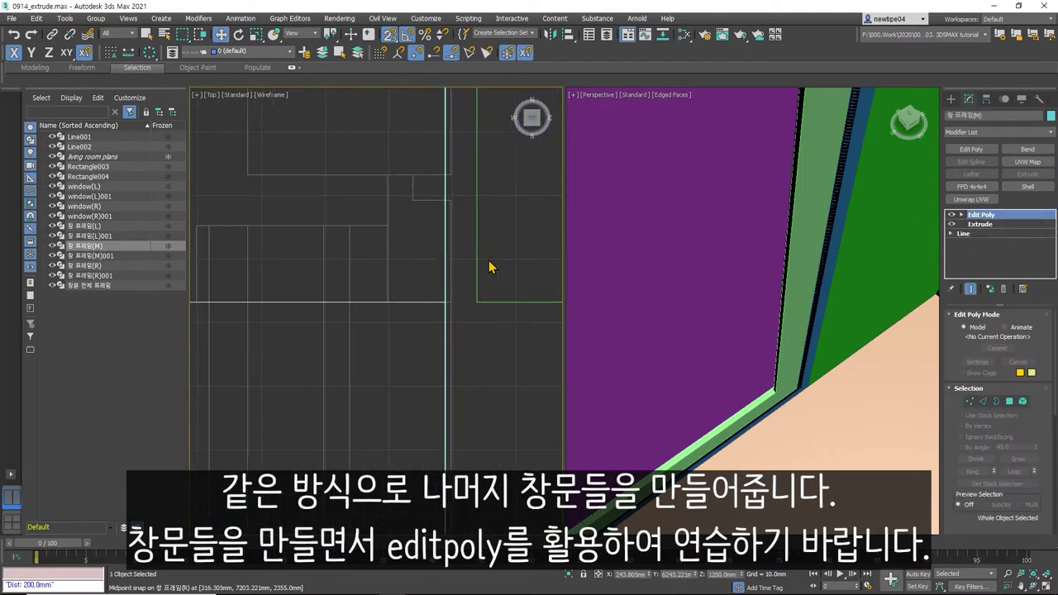
pyautogui.scroll(-2, 505, 252)
pyautogui.scroll(2, 496, 231)
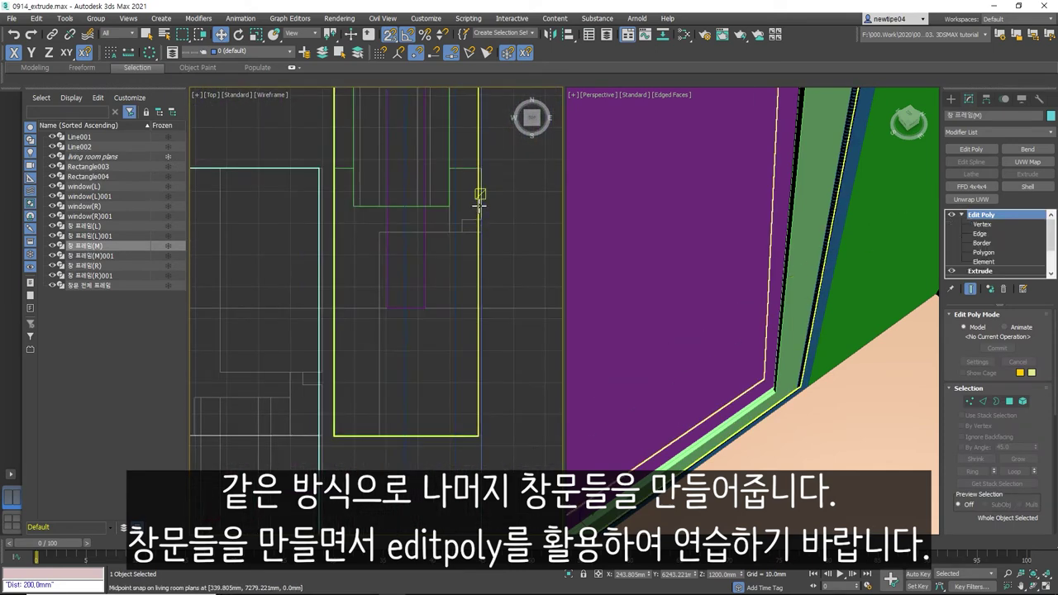
pyautogui.click(480, 202)
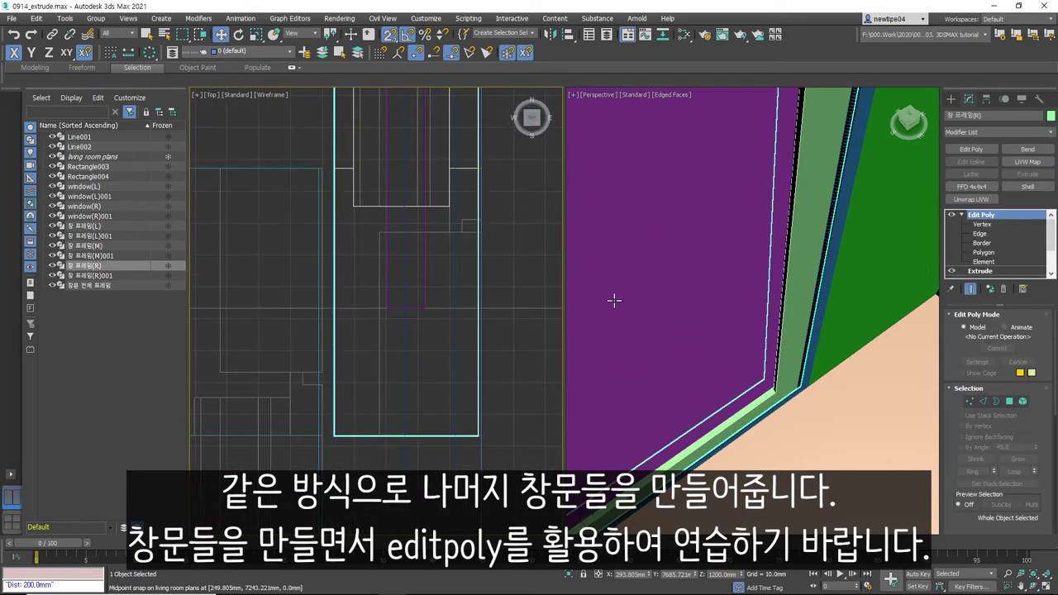
# - Select the right frame's corner vertices at Vertex level
pyautogui.click(970, 401)
pyautogui.scroll(2, 477, 362)
pyautogui.scroll(1, 463, 372)
pyautogui.moveTo(434, 343); pyautogui.dragTo(459, 376)
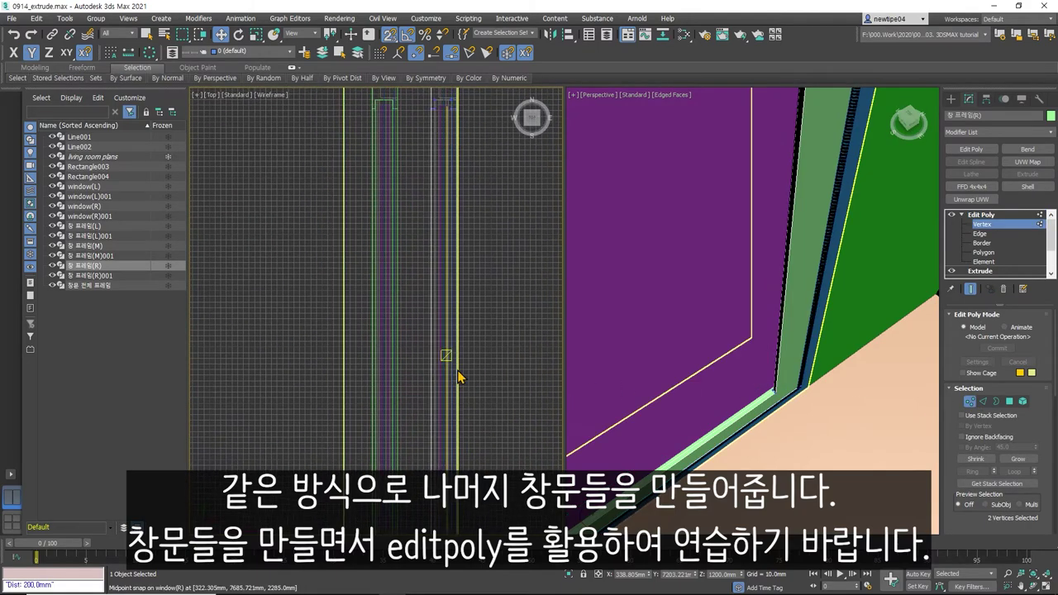
pyautogui.scroll(-2, 457, 377)
pyautogui.scroll(-2, 479, 198)
pyautogui.scroll(1, 463, 182)
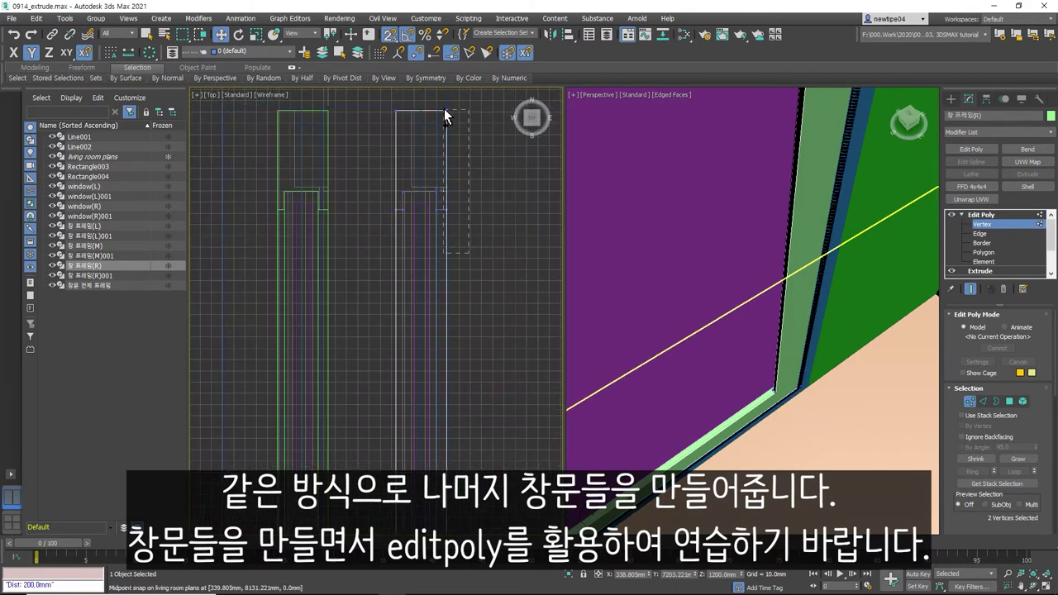
pyautogui.scroll(2, 439, 106)
pyautogui.scroll(-2, 439, 107)
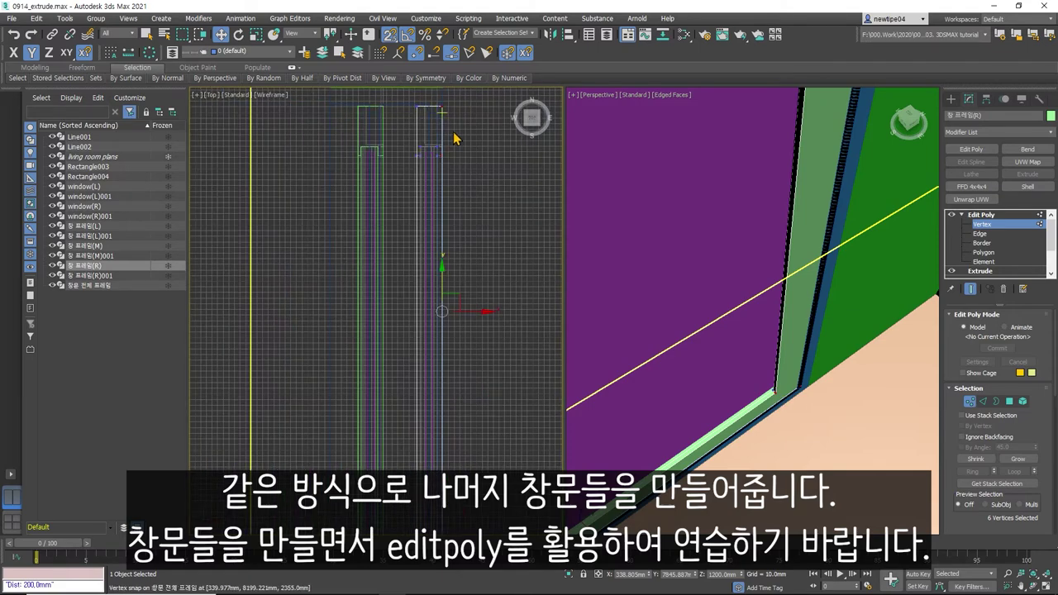
pyautogui.moveTo(463, 198); pyautogui.dragTo(477, 225, button='middle')
pyautogui.scroll(-2, 479, 356)
pyautogui.scroll(-2, 451, 364)
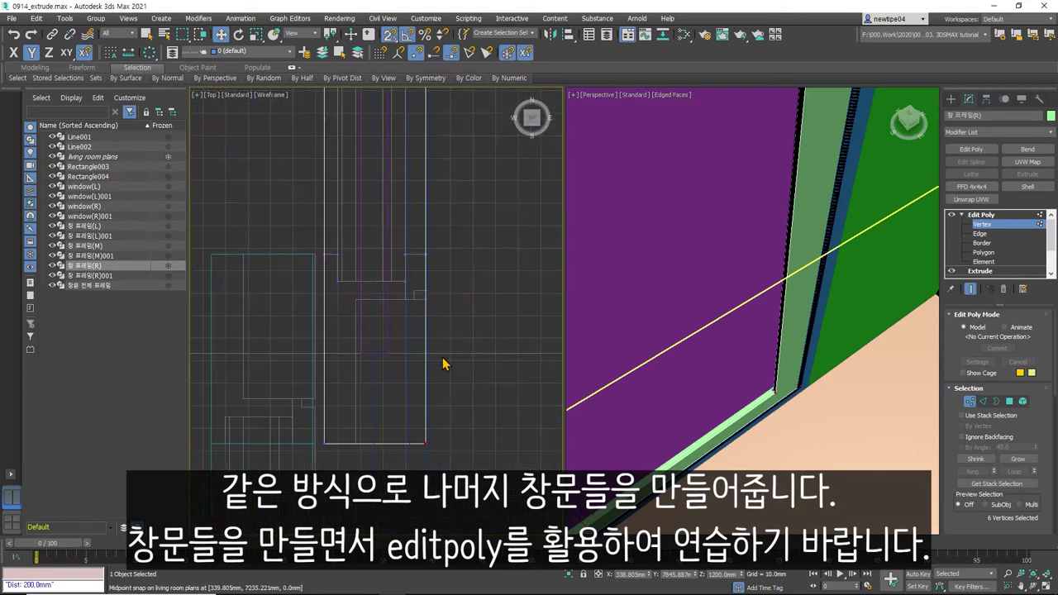
pyautogui.keyDown('ctrl'); pyautogui.moveTo(422, 249); pyautogui.dragTo(423, 250); pyautogui.keyUp('ctrl')
# - Snap the selected vertices down to the plan line and onto the frame corner
pyautogui.moveTo(461, 333); pyautogui.dragTo(459, 265, button='middle')
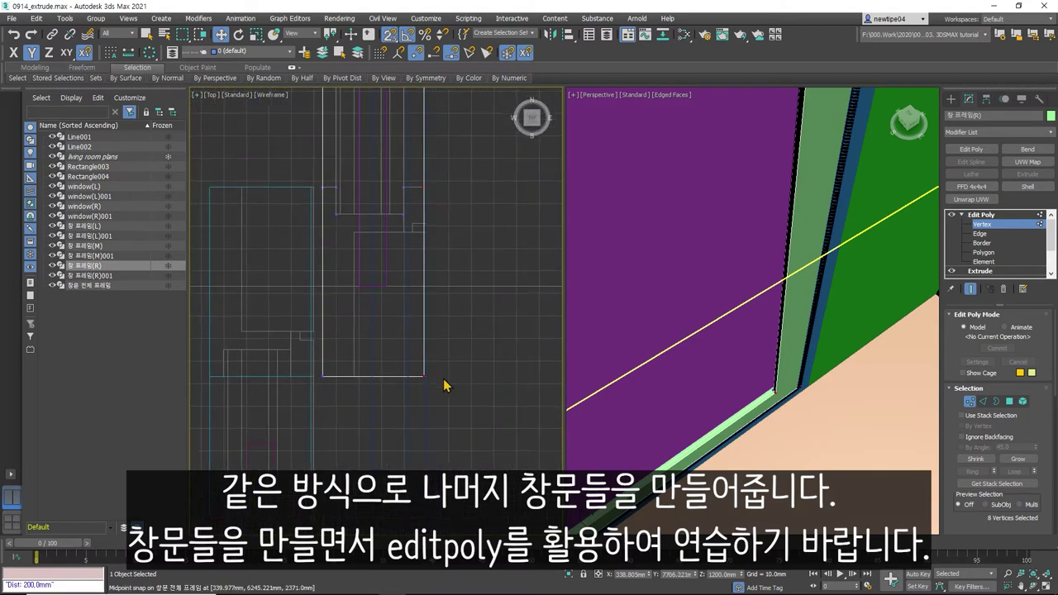
pyautogui.scroll(3, 442, 390)
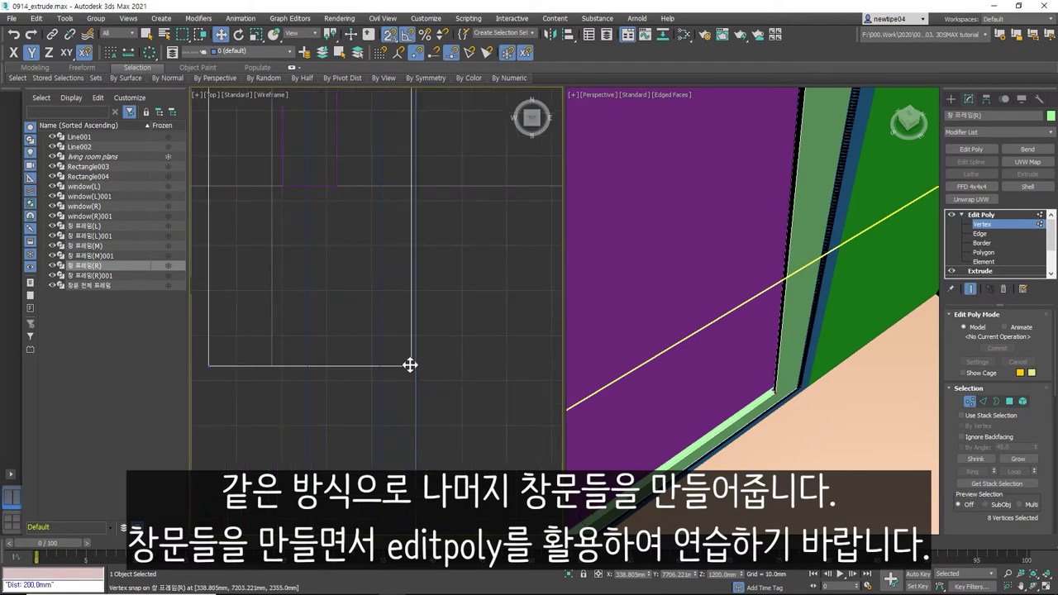
pyautogui.moveTo(408, 364); pyautogui.dragTo(432, 383)
pyautogui.scroll(-3, 432, 384)
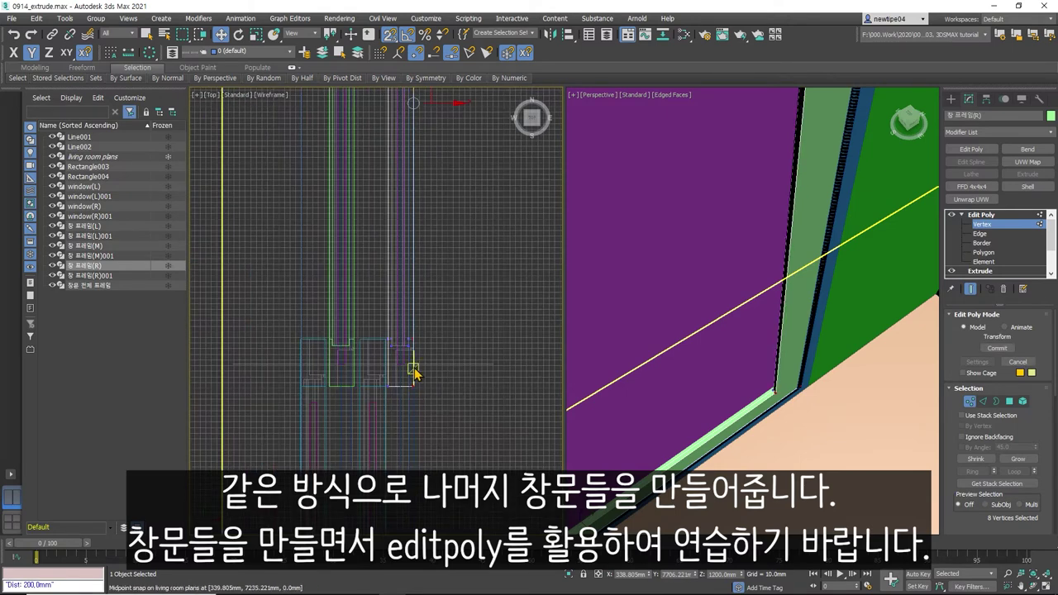
pyautogui.moveTo(432, 384)
pyautogui.mouseDown(button='middle')
pyautogui.moveTo(431, 226)
pyautogui.moveTo(430, 302)
pyautogui.mouseUp(button='middle')
pyautogui.scroll(3, 430, 303)
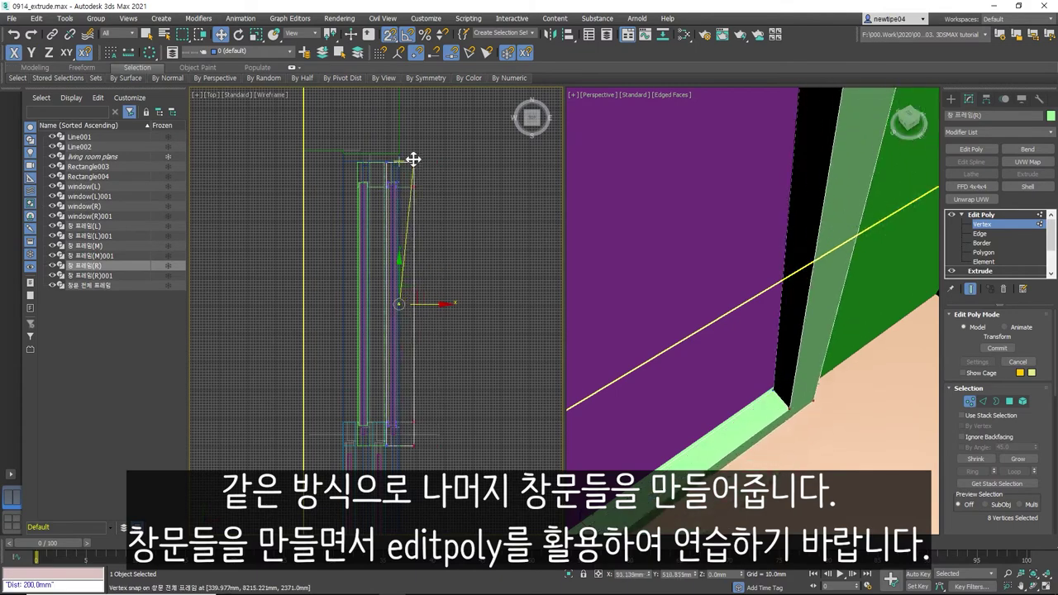
pyautogui.moveTo(430, 303)
pyautogui.mouseDown()
pyautogui.moveTo(413, 158)
pyautogui.moveTo(385, 156)
pyautogui.mouseUp()
pyautogui.scroll(2, 386, 157)
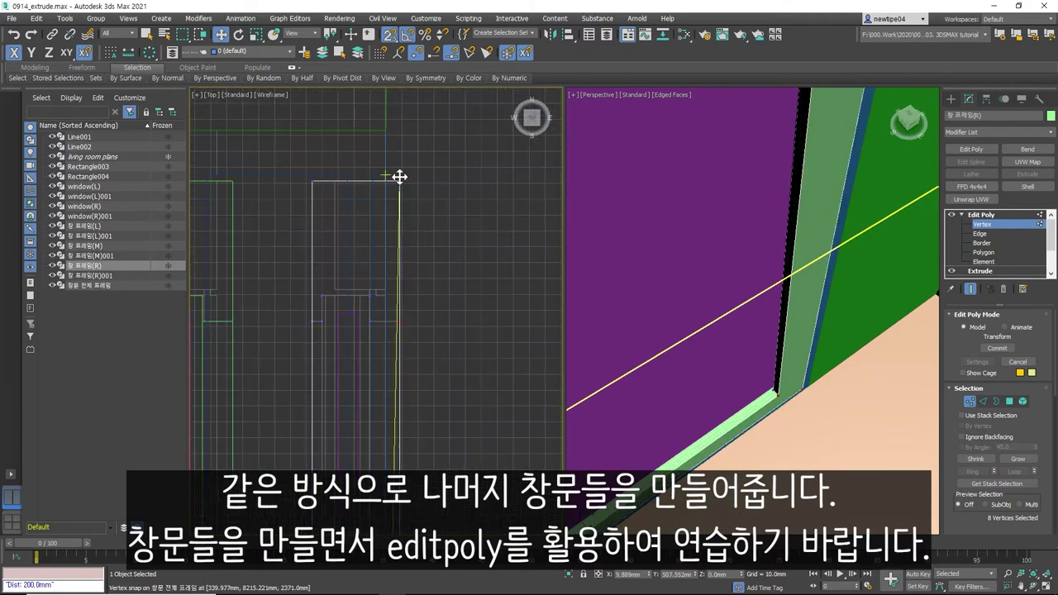
pyautogui.scroll(1, 380, 168)
pyautogui.moveTo(389, 177); pyautogui.dragTo(396, 245, button='middle')
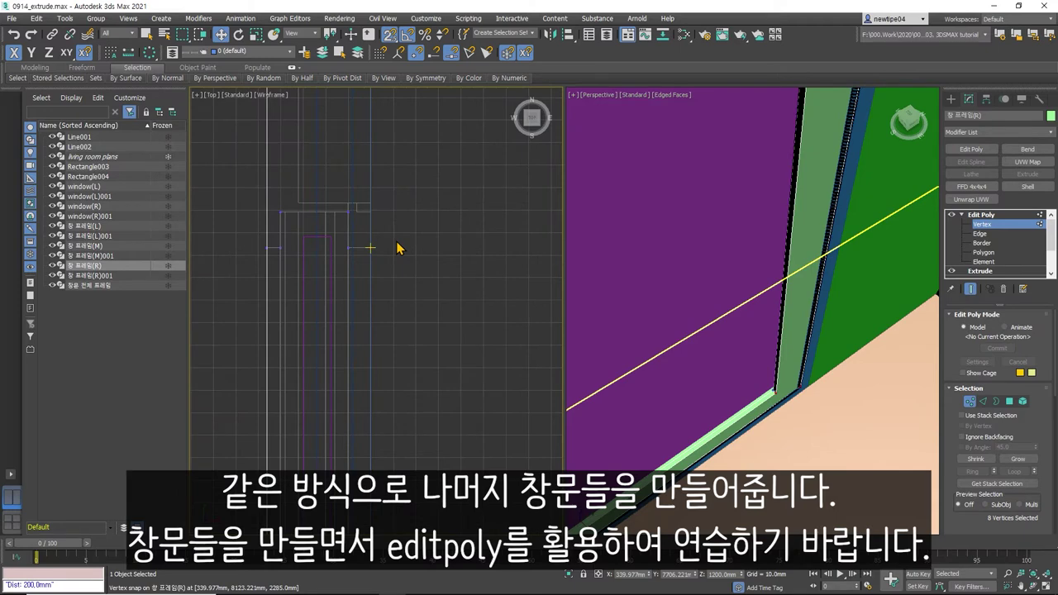
pyautogui.click(982, 214)
# - Select four edges on the middle window frame 창 프레임(M) and isolate it with Alt+Q
pyautogui.scroll(-2, 470, 289)
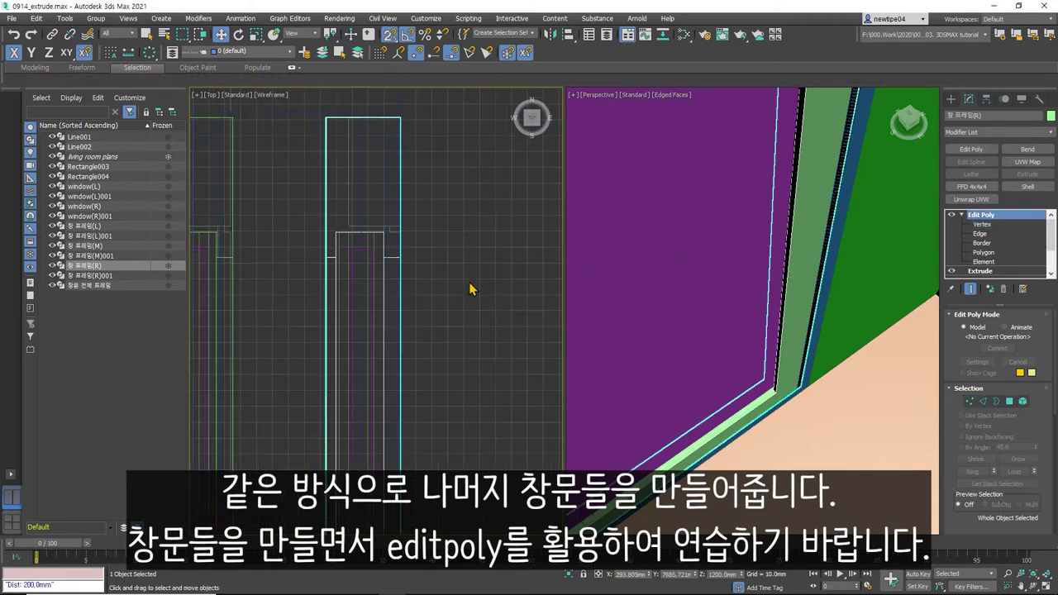
pyautogui.scroll(3, 456, 253)
pyautogui.moveTo(455, 253); pyautogui.dragTo(472, 225, button='middle')
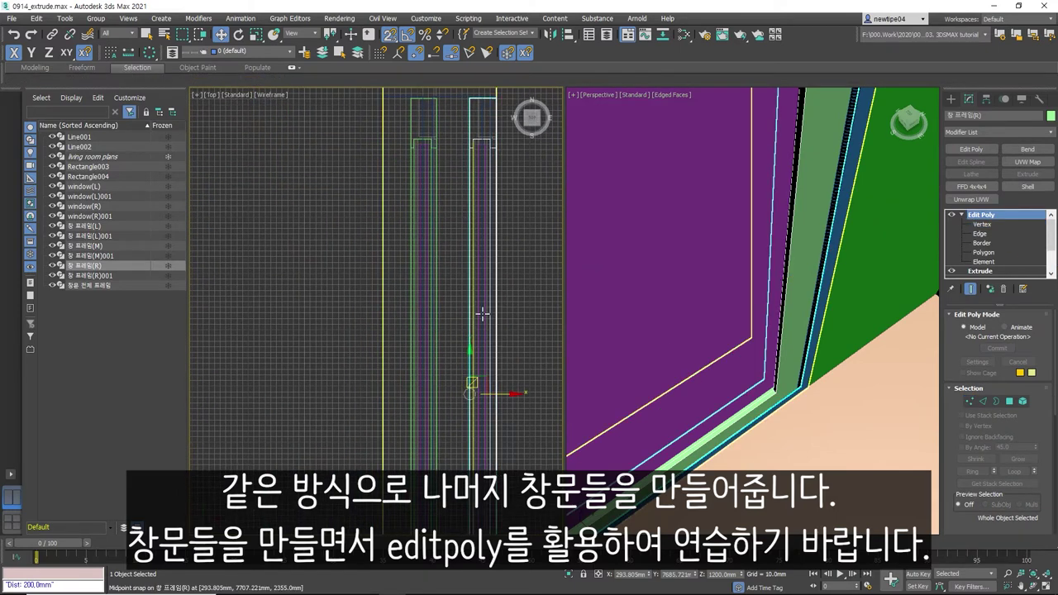
pyautogui.scroll(-2, 472, 225)
pyautogui.scroll(2, 468, 430)
pyautogui.scroll(1, 468, 429)
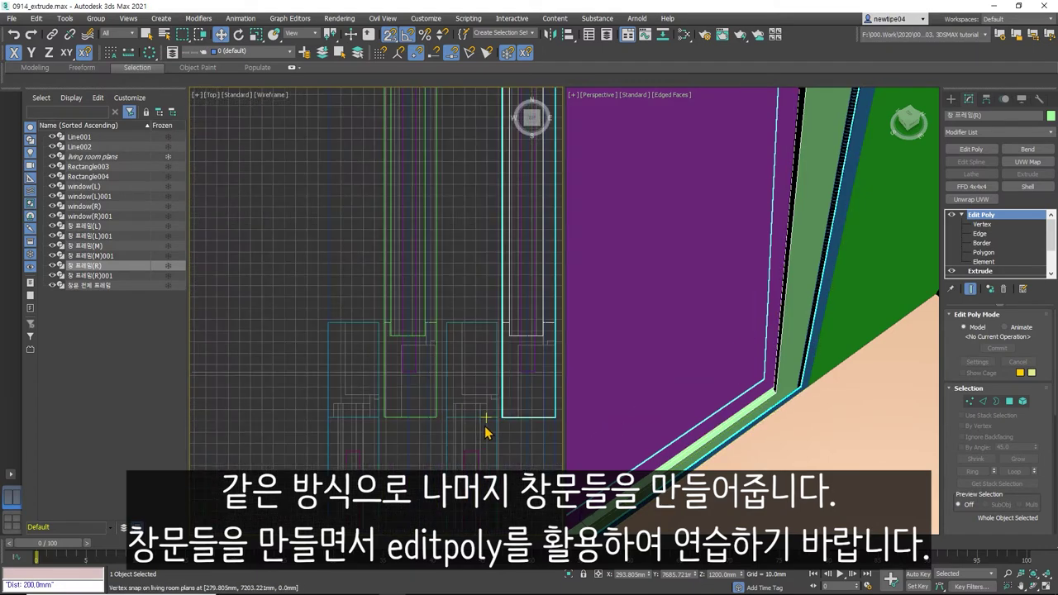
pyautogui.scroll(1, 471, 413)
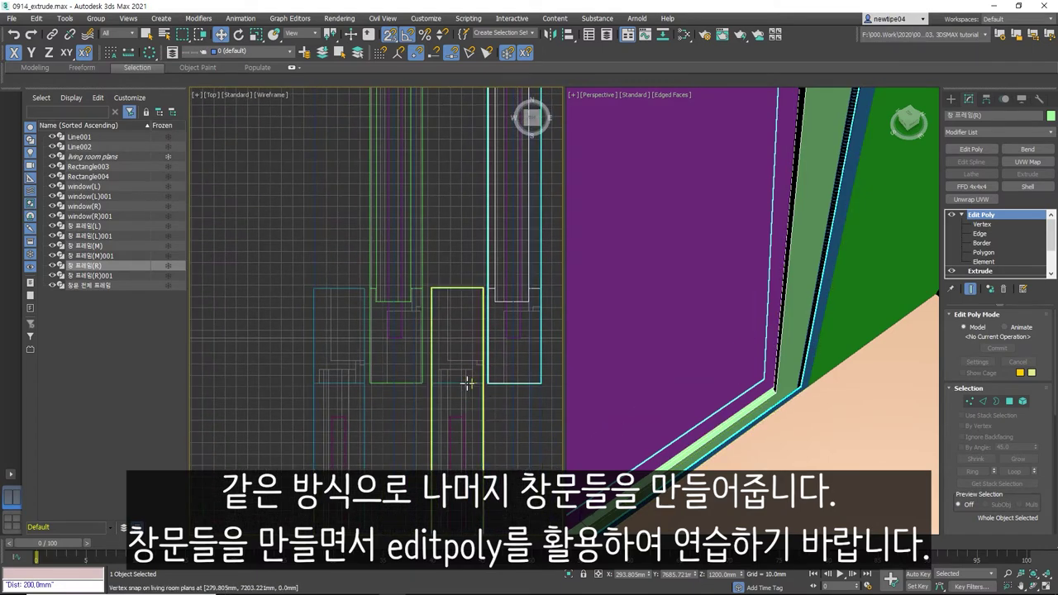
pyautogui.click(467, 382)
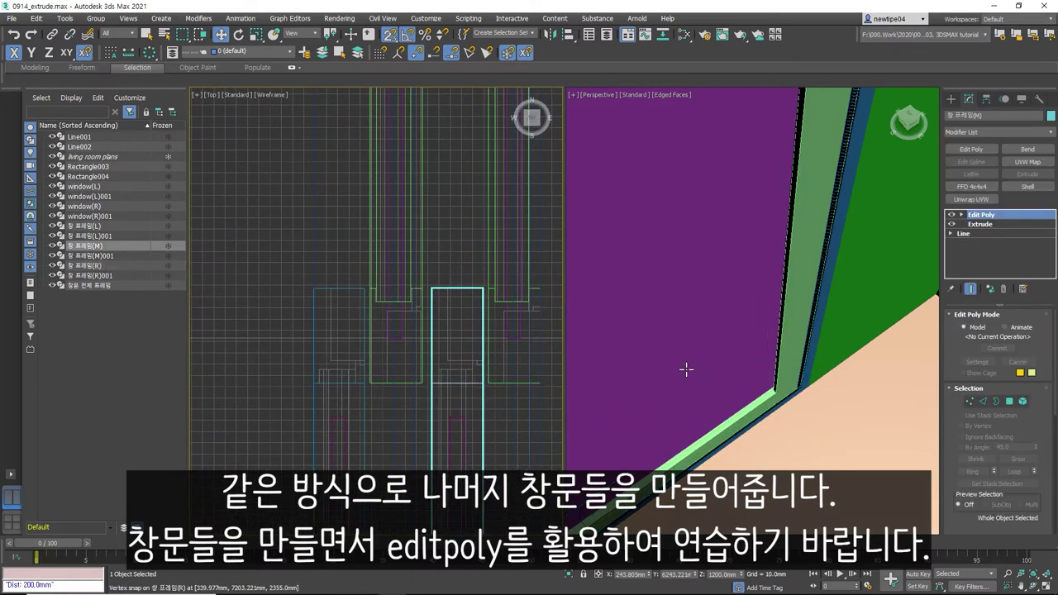
pyautogui.click(983, 401)
pyautogui.click(467, 382)
pyautogui.scroll(-2, 506, 199)
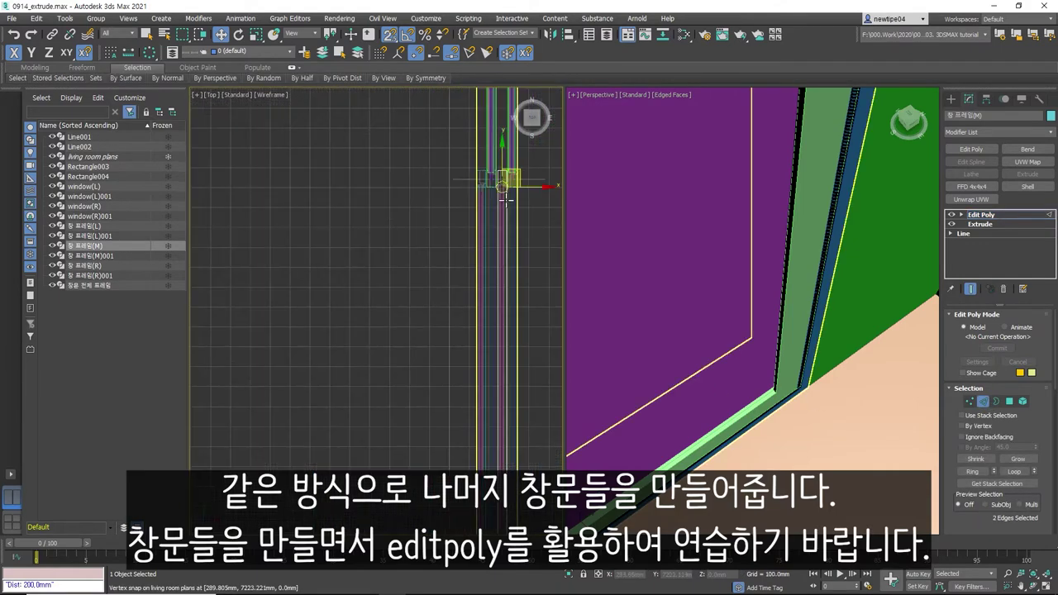
pyautogui.scroll(2, 480, 229)
pyautogui.scroll(2, 489, 396)
pyautogui.scroll(1, 489, 397)
pyautogui.keyDown('ctrl'); pyautogui.click(484, 333); pyautogui.keyUp('ctrl')
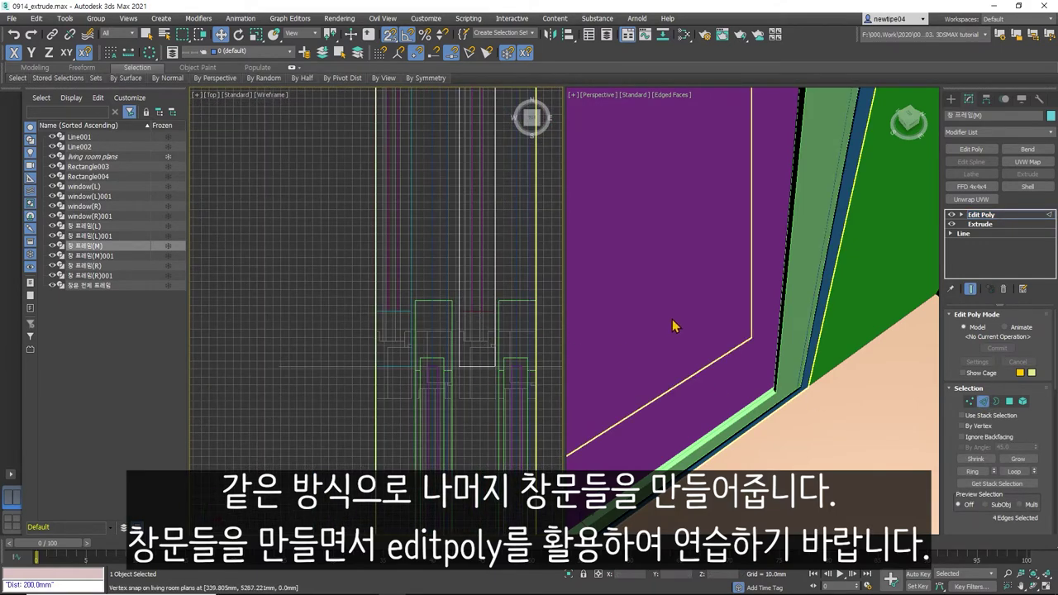
pyautogui.keyDown('alt'); pyautogui.moveTo(672, 326); pyautogui.dragTo(743, 325, button='middle'); pyautogui.keyUp('alt')
pyautogui.hotkey('alt', 'q')
# - Connect the four selected edges with 2 segments, adding two lengthwise cuts
pyautogui.scroll(3, 810, 302)
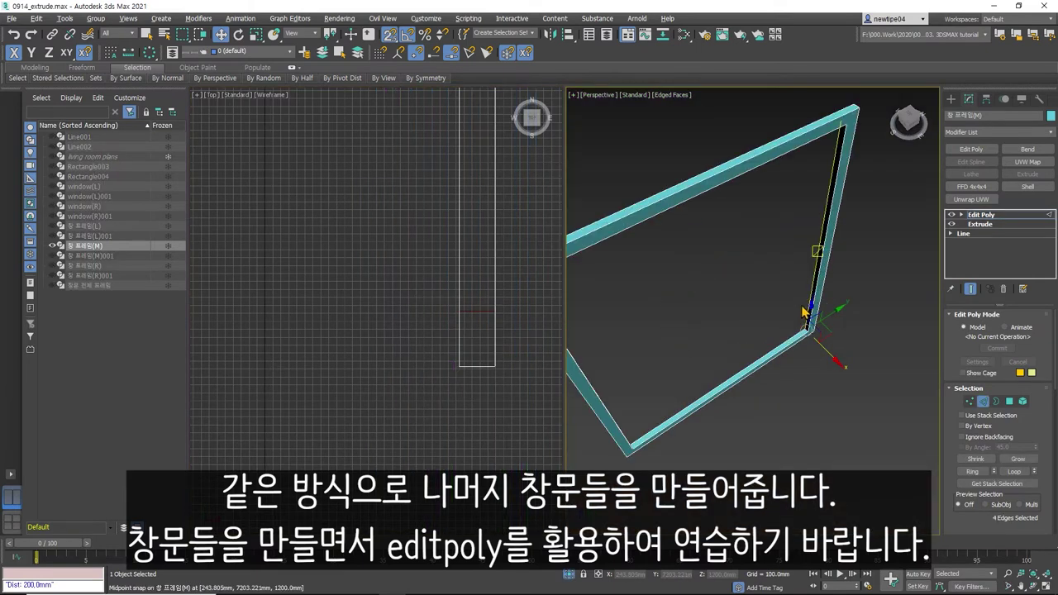
pyautogui.keyDown('alt'); pyautogui.moveTo(810, 303); pyautogui.dragTo(814, 358, button='middle'); pyautogui.keyUp('alt')
pyautogui.scroll(-2, 1025, 463)
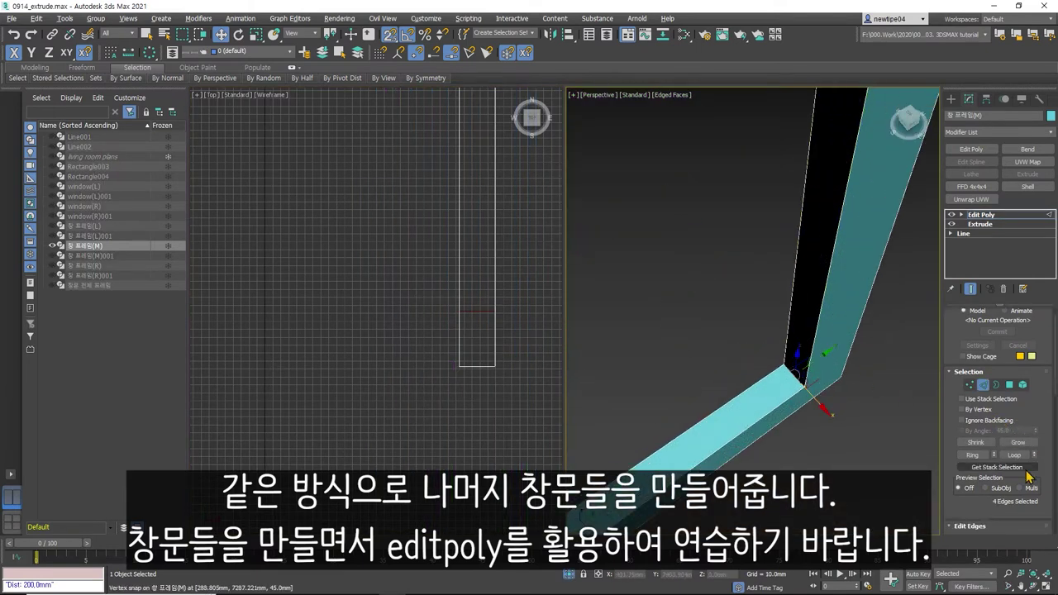
pyautogui.scroll(-3, 1023, 467)
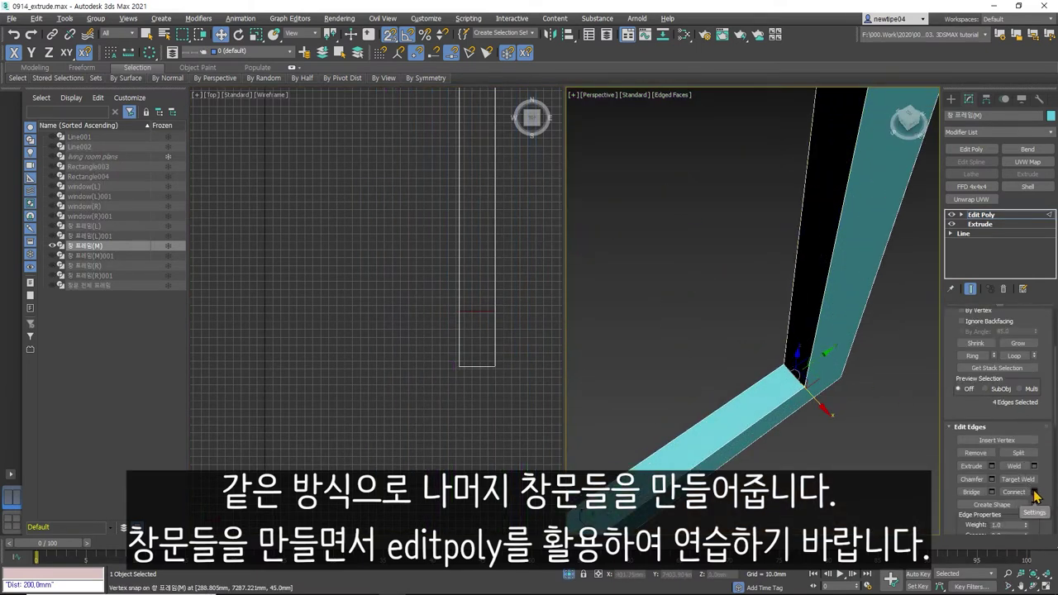
pyautogui.click(1034, 493)
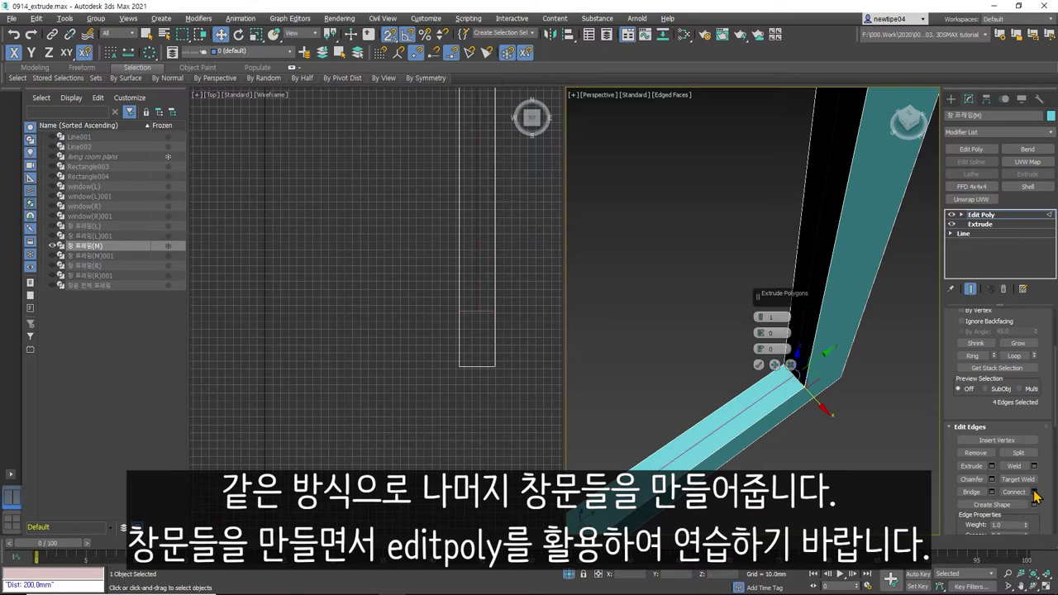
pyautogui.click(764, 318)
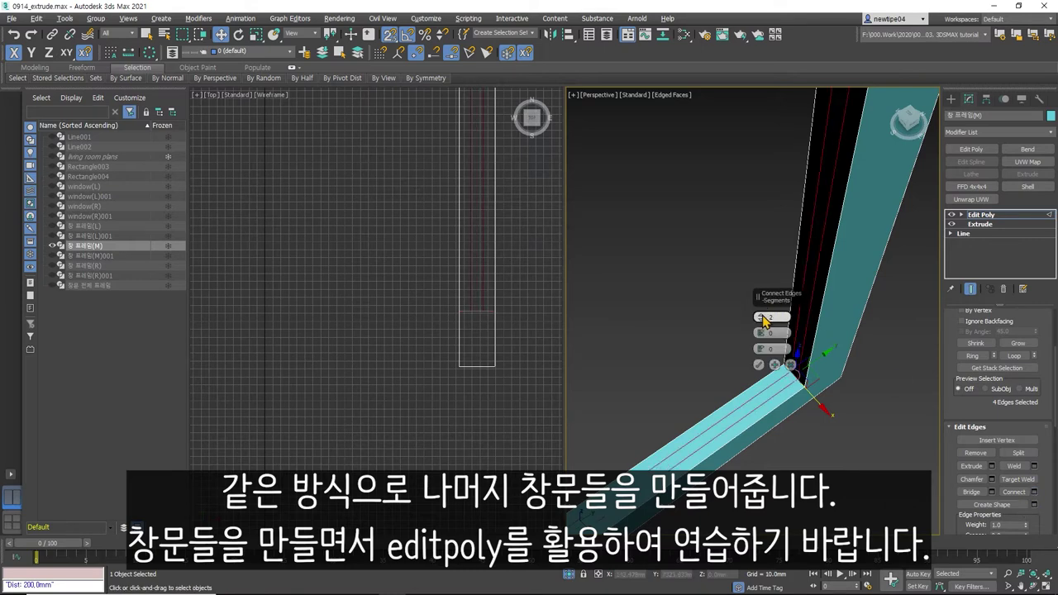
pyautogui.click(759, 366)
pyautogui.click(529, 266)
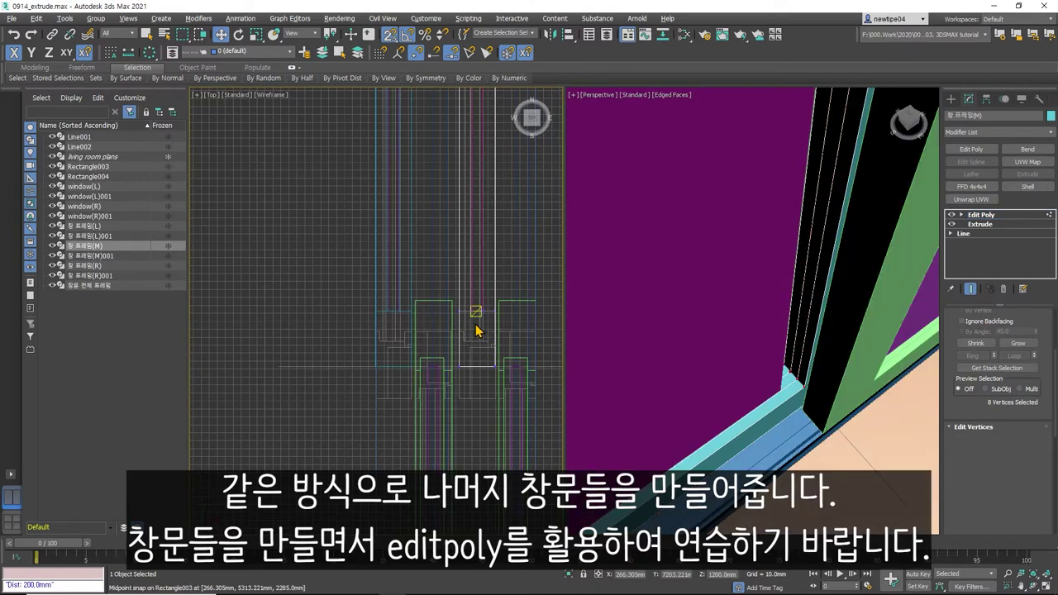
# - Move the frame's lower vertices down along Y onto the plan
pyautogui.scroll(3, 475, 323)
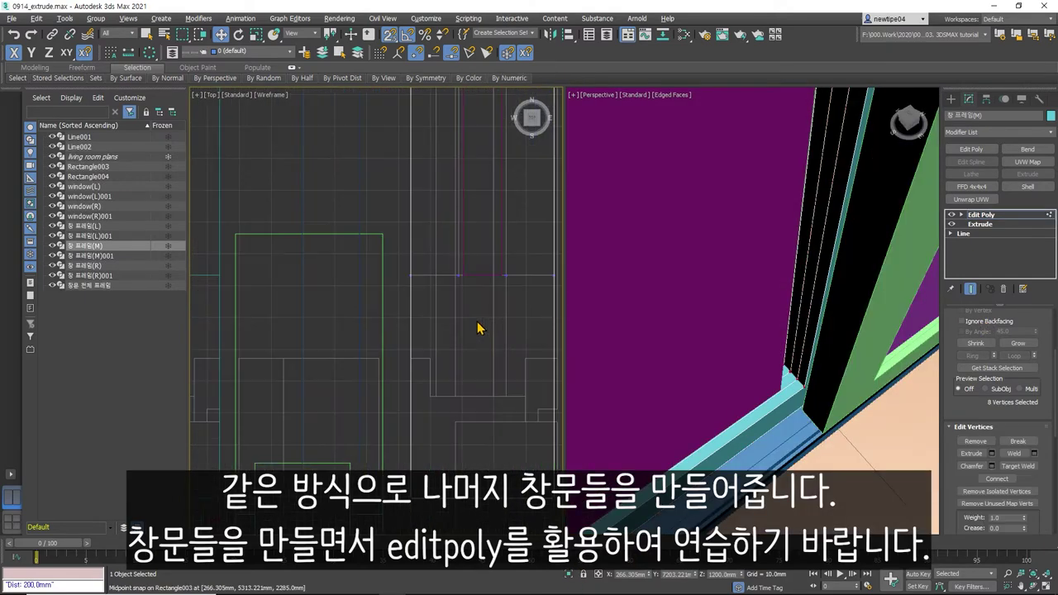
pyautogui.scroll(-1, 486, 325)
pyautogui.scroll(-2, 483, 324)
pyautogui.scroll(-2, 468, 320)
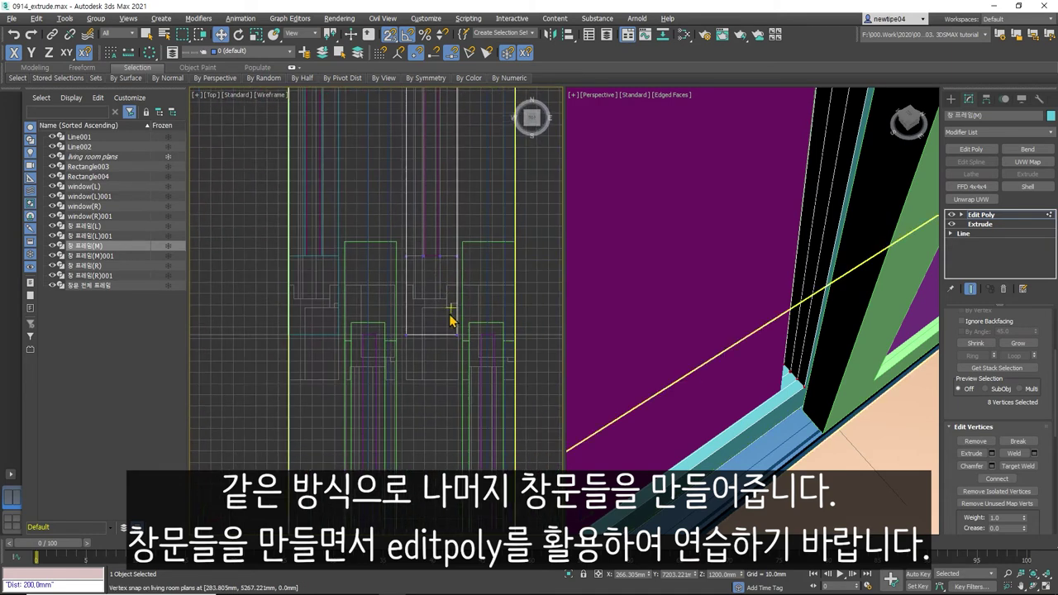
pyautogui.moveTo(386, 326)
pyautogui.mouseDown()
pyautogui.moveTo(463, 343)
pyautogui.moveTo(396, 378)
pyautogui.mouseUp()
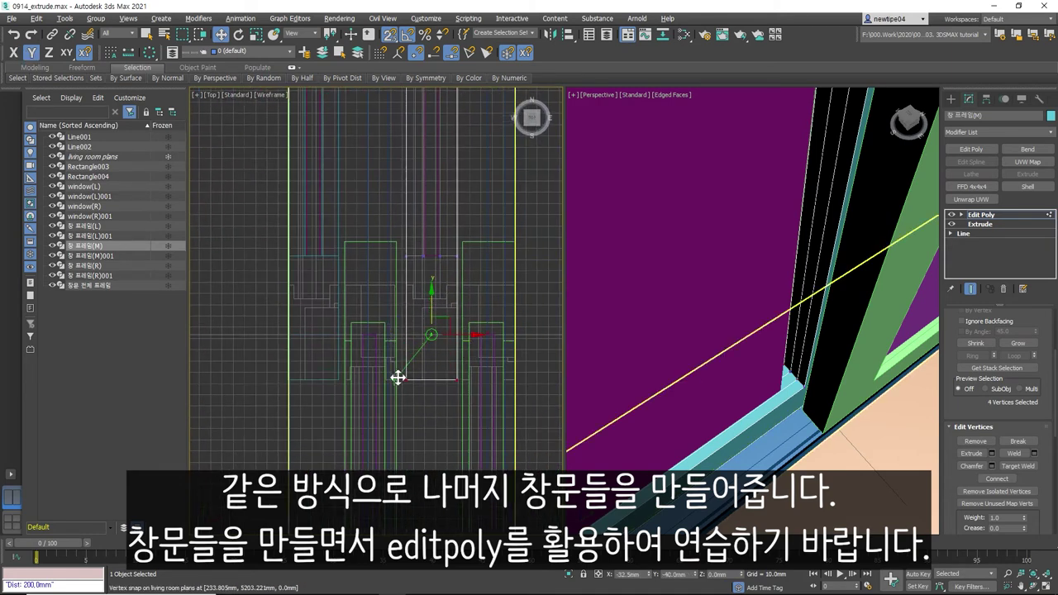
# - Select the eight joint vertices and snap them left along X onto the plan
pyautogui.scroll(2, 400, 281)
pyautogui.moveTo(389, 229)
pyautogui.mouseDown()
pyautogui.moveTo(489, 235)
pyautogui.moveTo(428, 273)
pyautogui.moveTo(419, 301)
pyautogui.mouseUp()
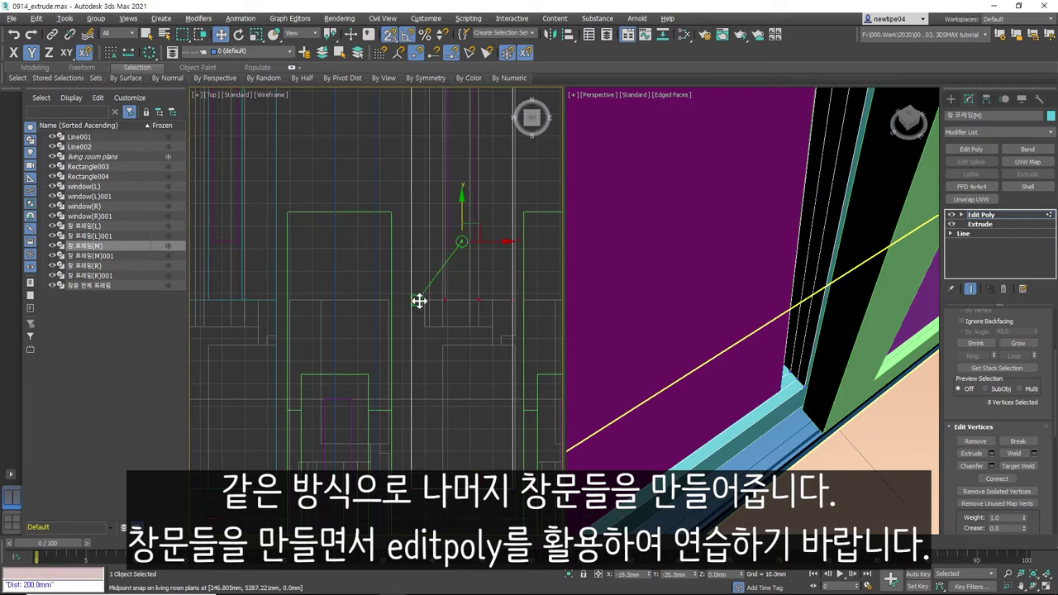
pyautogui.scroll(1, 510, 320)
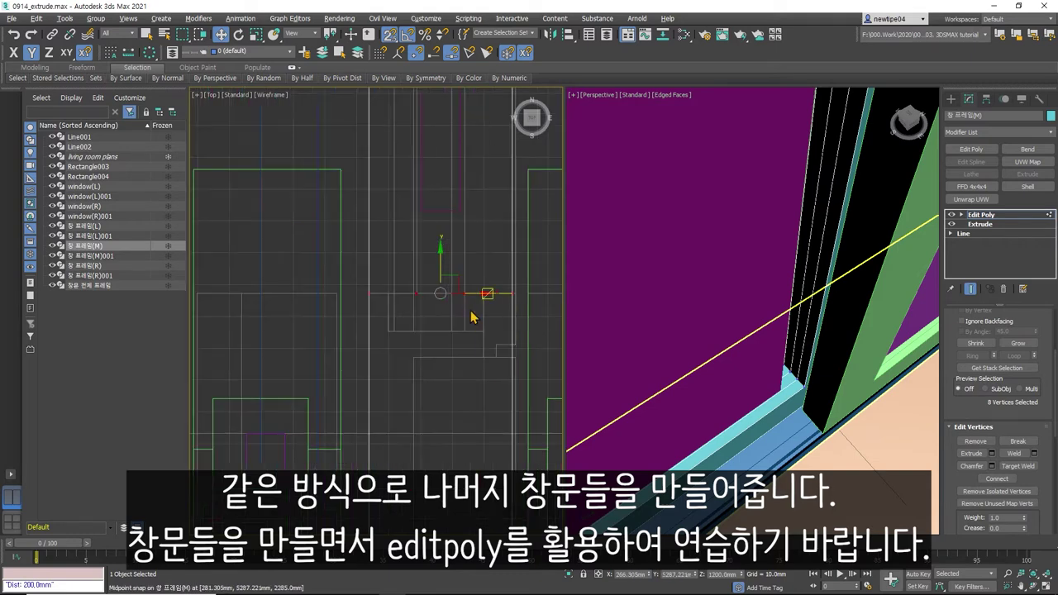
pyautogui.press('F5')
pyautogui.moveTo(448, 290); pyautogui.dragTo(387, 296)
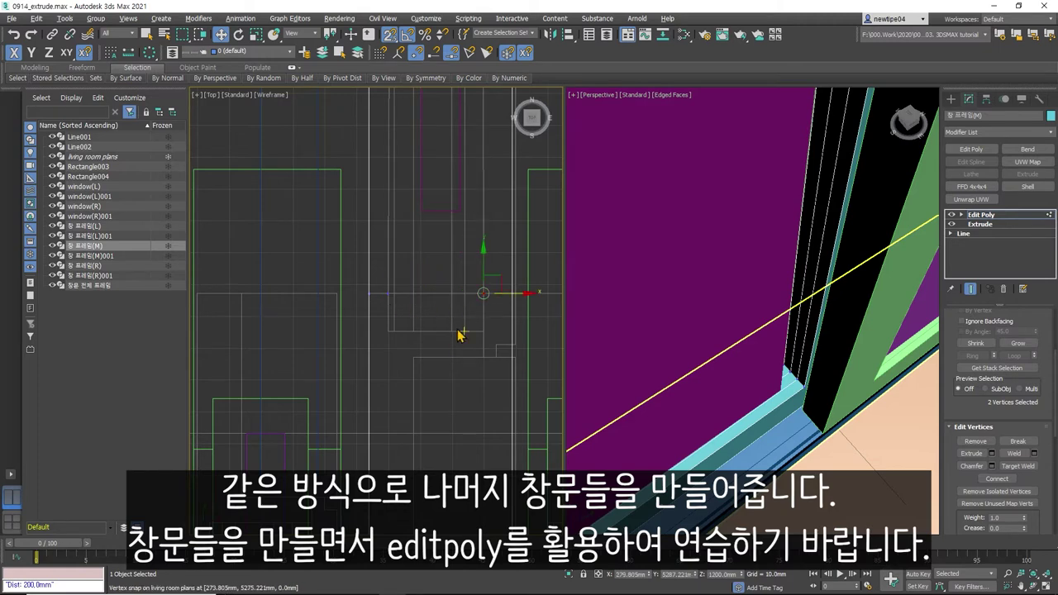
# - Snap the vertices onto the wall line and a midpoint, then maximize the Top viewport
pyautogui.scroll(-2, 484, 295)
pyautogui.scroll(-2, 444, 295)
pyautogui.scroll(-1, 437, 295)
pyautogui.scroll(2, 436, 208)
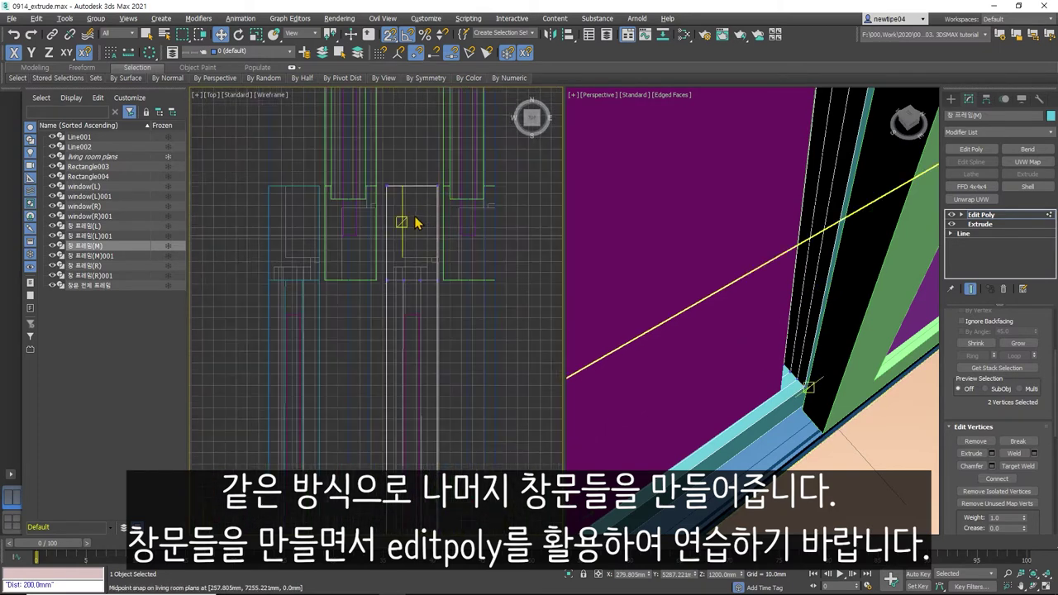
pyautogui.scroll(2, 394, 348)
pyautogui.scroll(1, 392, 341)
pyautogui.moveTo(421, 344); pyautogui.dragTo(391, 344)
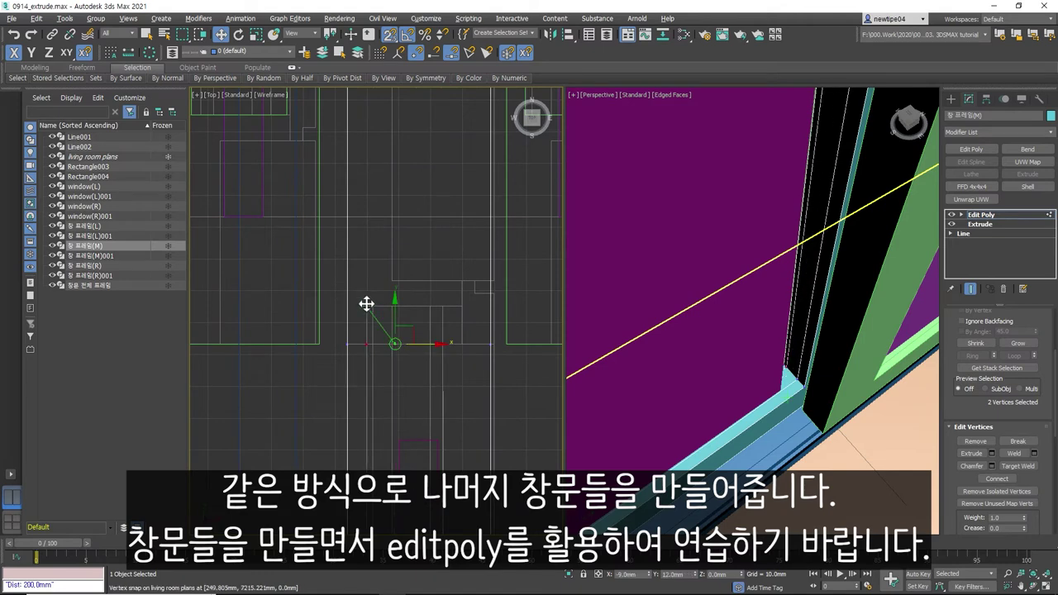
pyautogui.moveTo(474, 344); pyautogui.dragTo(481, 344)
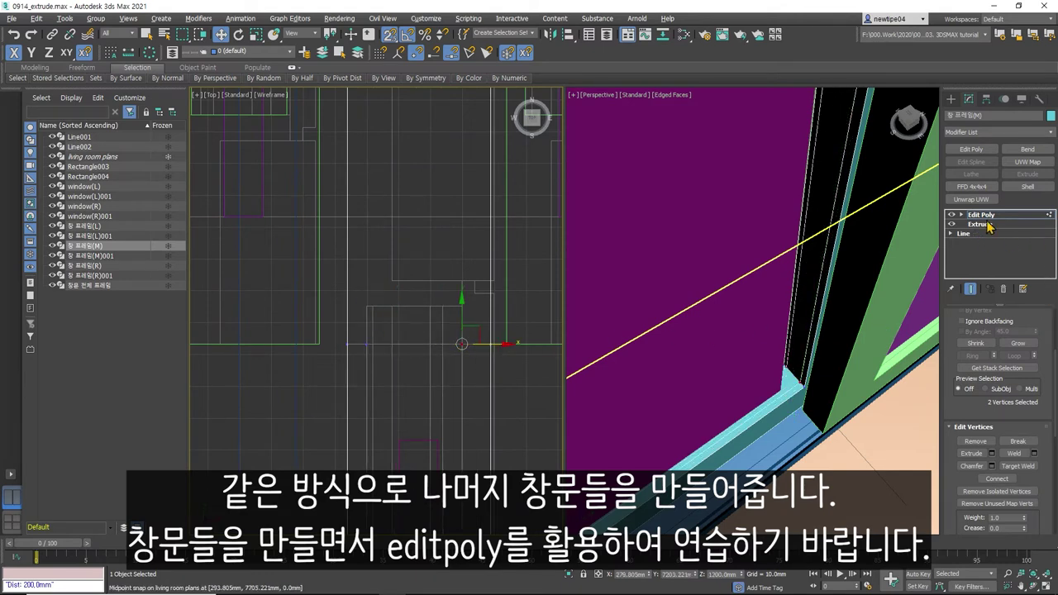
pyautogui.hotkey('alt', 'w')
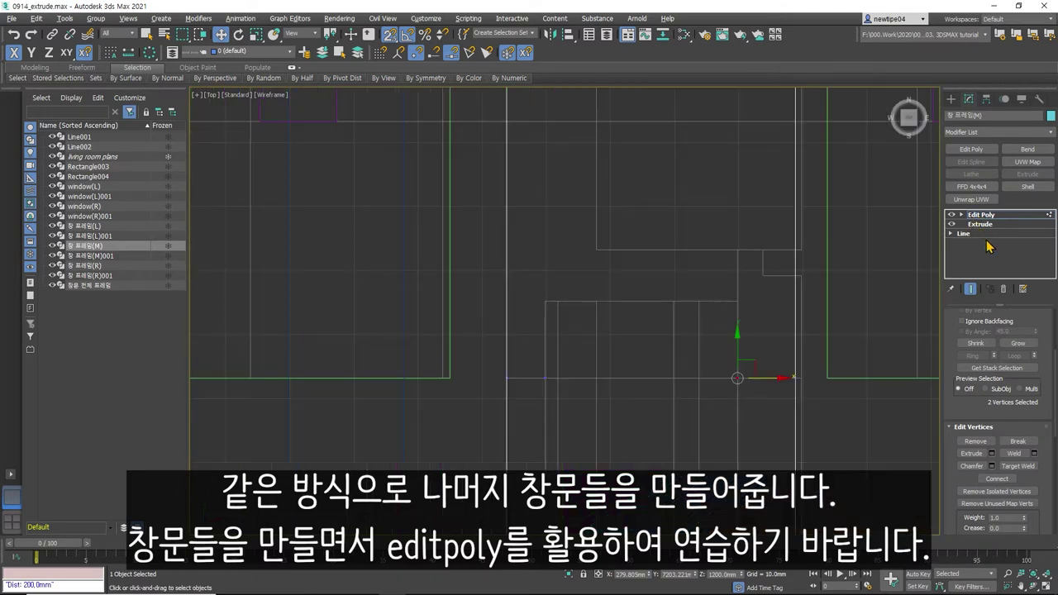
# - At Polygon level, isolate the frame and pick inner faces of its vertical leg
pyautogui.press('4')
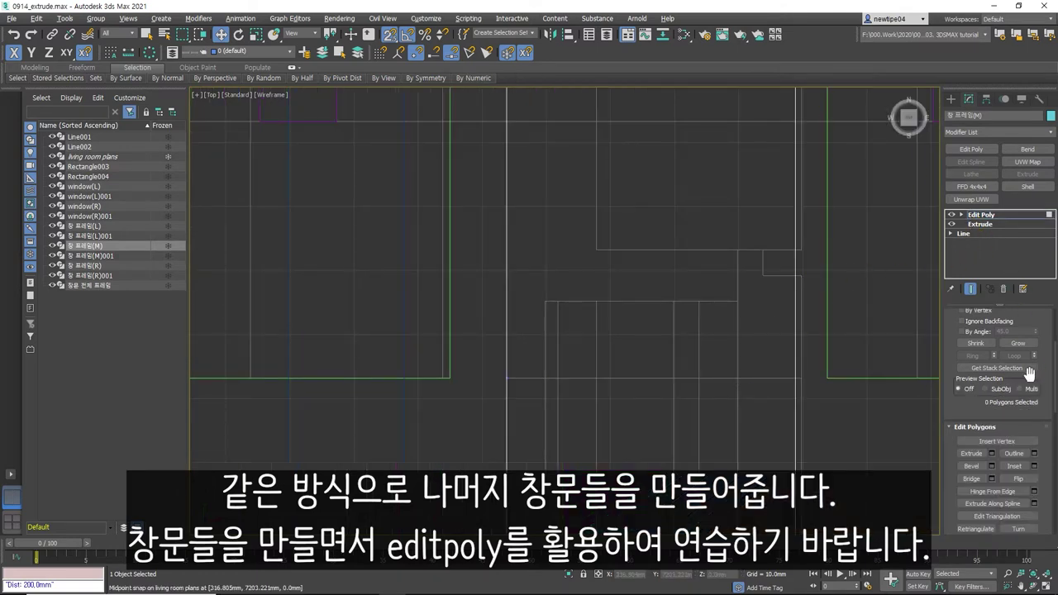
pyautogui.scroll(-3, 698, 365)
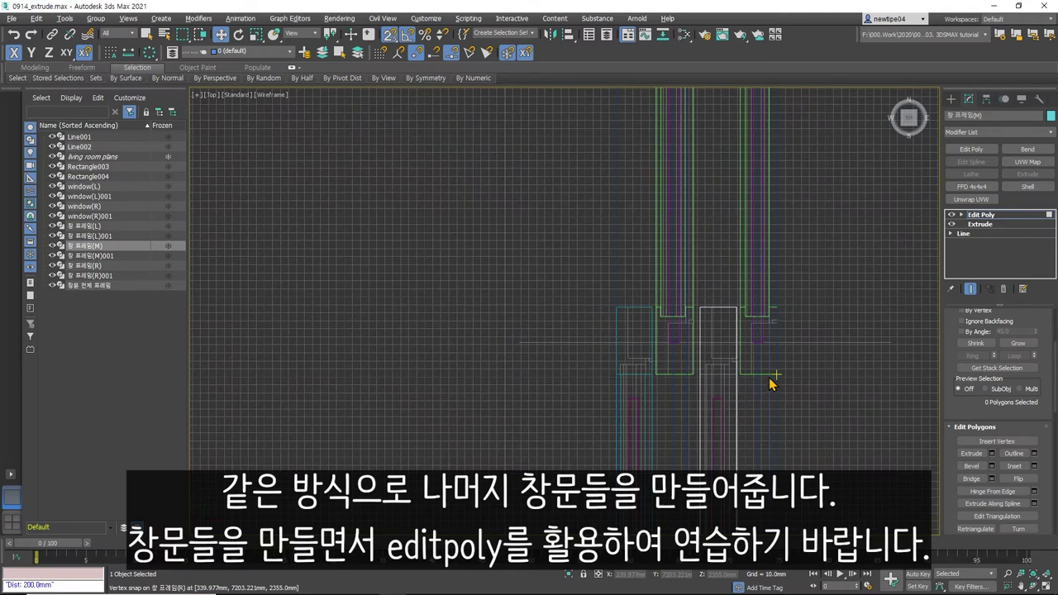
pyautogui.hotkey('alt', 'w')
pyautogui.hotkey('alt', 'w')
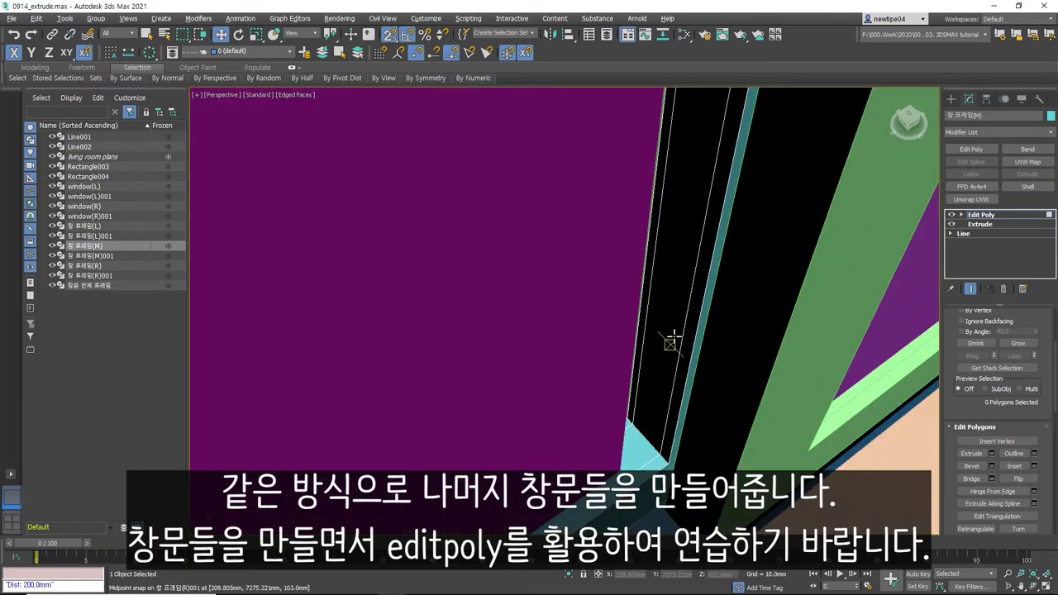
pyautogui.hotkey('alt', 'q')
pyautogui.scroll(5, 668, 340)
pyautogui.click(668, 339)
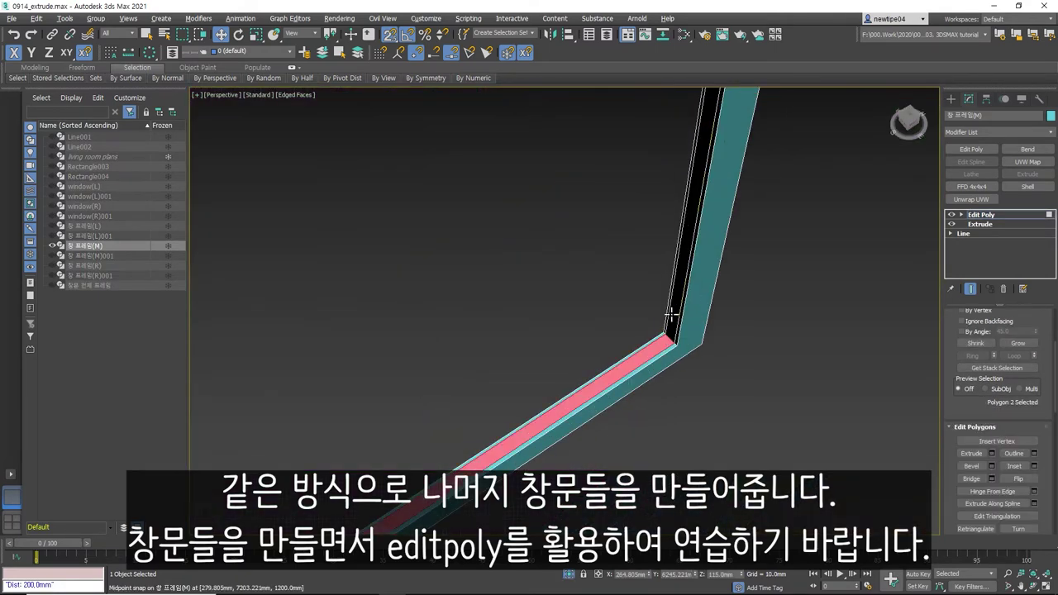
pyautogui.keyDown('ctrl'); pyautogui.click(672, 314); pyautogui.keyUp('ctrl')
pyautogui.moveTo(671, 315)
pyautogui.keyDown('alt'); pyautogui.mouseDown(button='middle')
pyautogui.moveTo(709, 297)
pyautogui.moveTo(700, 191)
pyautogui.moveTo(744, 215)
pyautogui.mouseUp(button='middle'); pyautogui.keyUp('alt')
# - Add the top inner faces and the other leg's inner face to the selection
pyautogui.keyDown('ctrl'); pyautogui.click(768, 169); pyautogui.keyUp('ctrl')
pyautogui.press('w')
pyautogui.click(1035, 585)
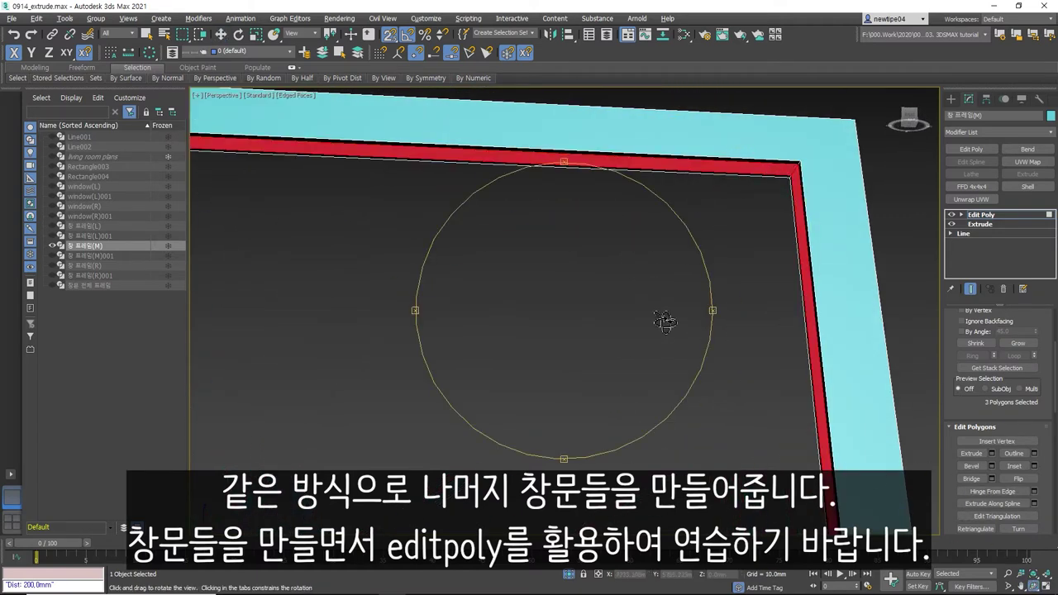
pyautogui.moveTo(670, 319)
pyautogui.mouseDown()
pyautogui.moveTo(423, 304)
pyautogui.moveTo(637, 307)
pyautogui.moveTo(449, 343)
pyautogui.mouseUp()
pyautogui.press('w')
pyautogui.keyDown('ctrl'); pyautogui.click(367, 350); pyautogui.keyUp('ctrl')
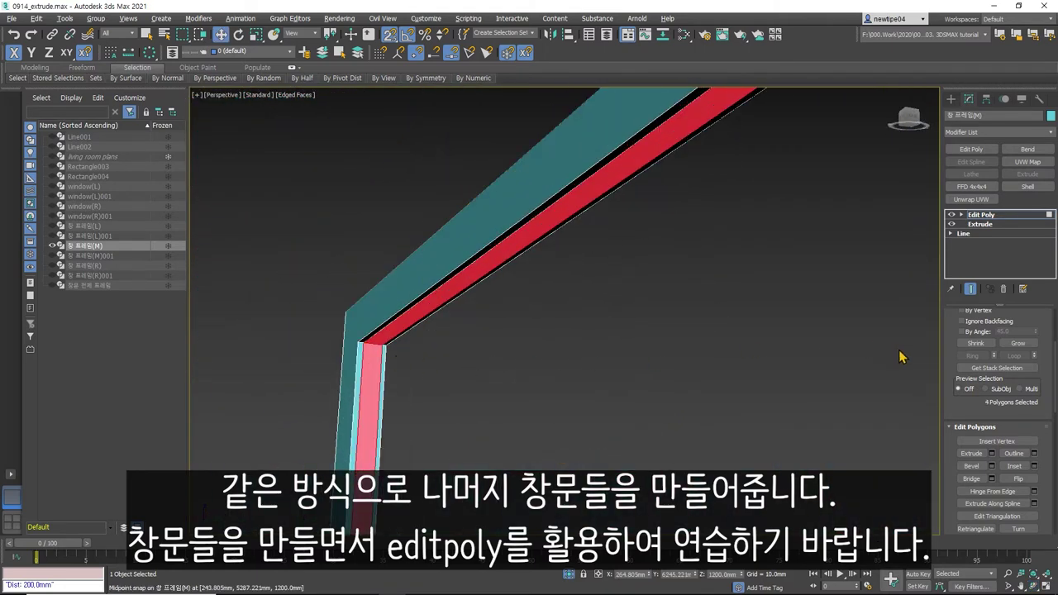
# - Extrude the selected inner faces with a height of -2 mm
pyautogui.click(993, 454)
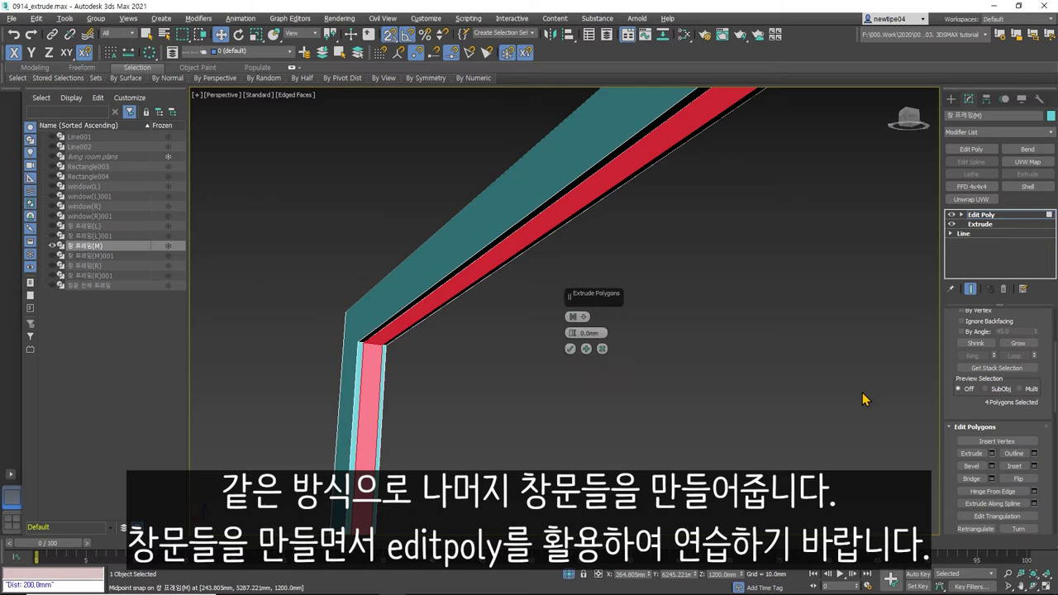
pyautogui.doubleClick(584, 333)
pyautogui.write('-2')
pyautogui.press('Return')
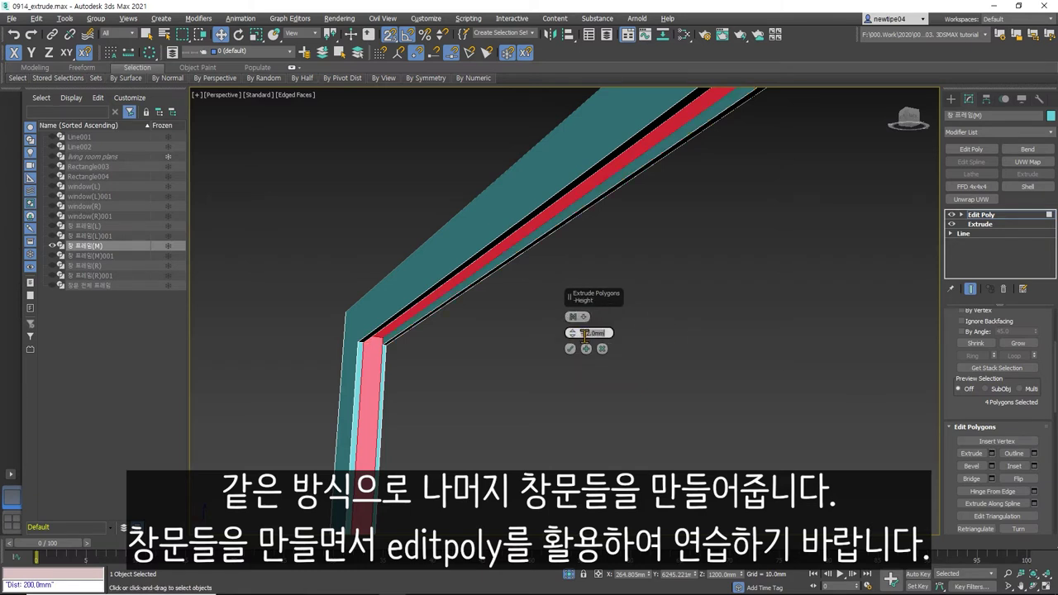
pyautogui.click(576, 321)
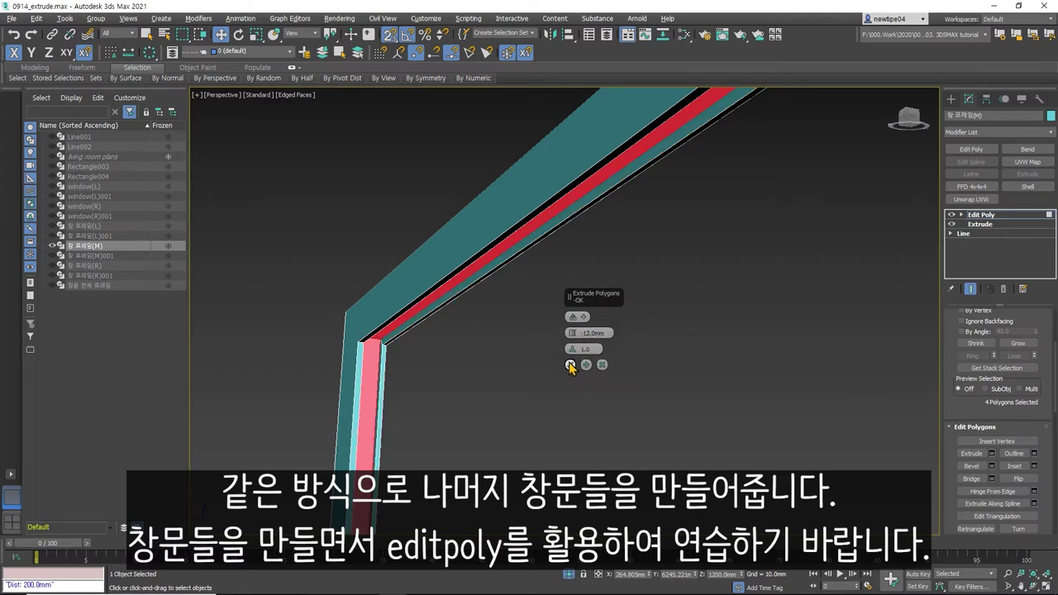
# - Inspect the extruded top-left corner and exit sub-object editing
pyautogui.moveTo(569, 367)
pyautogui.keyDown('alt'); pyautogui.mouseDown(button='middle')
pyautogui.moveTo(461, 359)
pyautogui.moveTo(560, 359)
pyautogui.moveTo(618, 395)
pyautogui.mouseUp(button='middle'); pyautogui.keyUp('alt')
pyautogui.click(1037, 585)
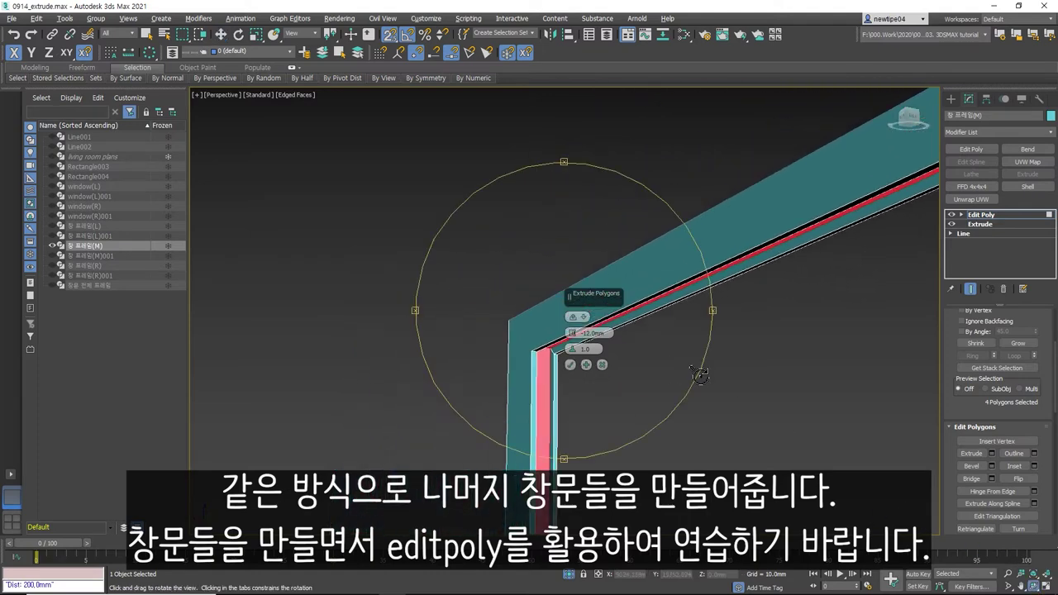
pyautogui.moveTo(579, 331); pyautogui.dragTo(702, 371)
pyautogui.moveTo(449, 312); pyautogui.dragTo(571, 343)
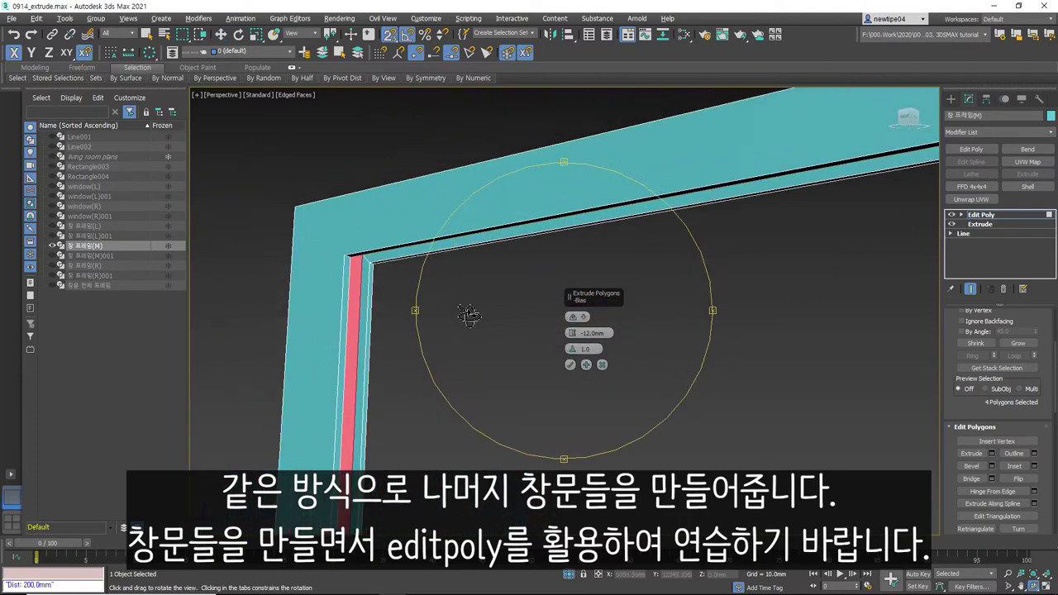
pyautogui.moveTo(469, 310); pyautogui.dragTo(571, 343)
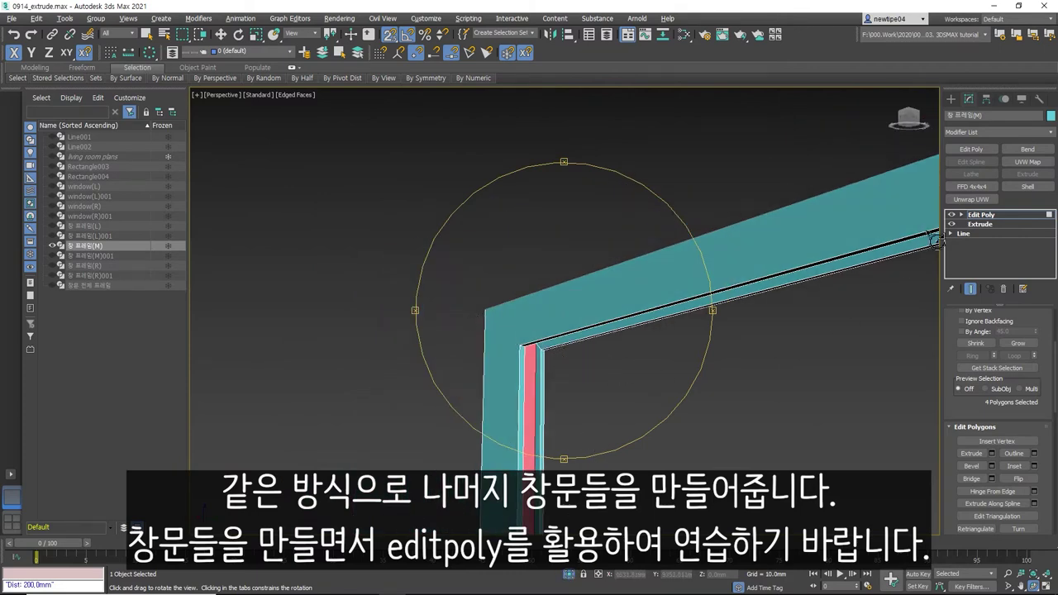
pyautogui.click(1019, 216)
# - Unhide all objects and restore the side-by-side Top and Perspective layout
pyautogui.click(567, 574)
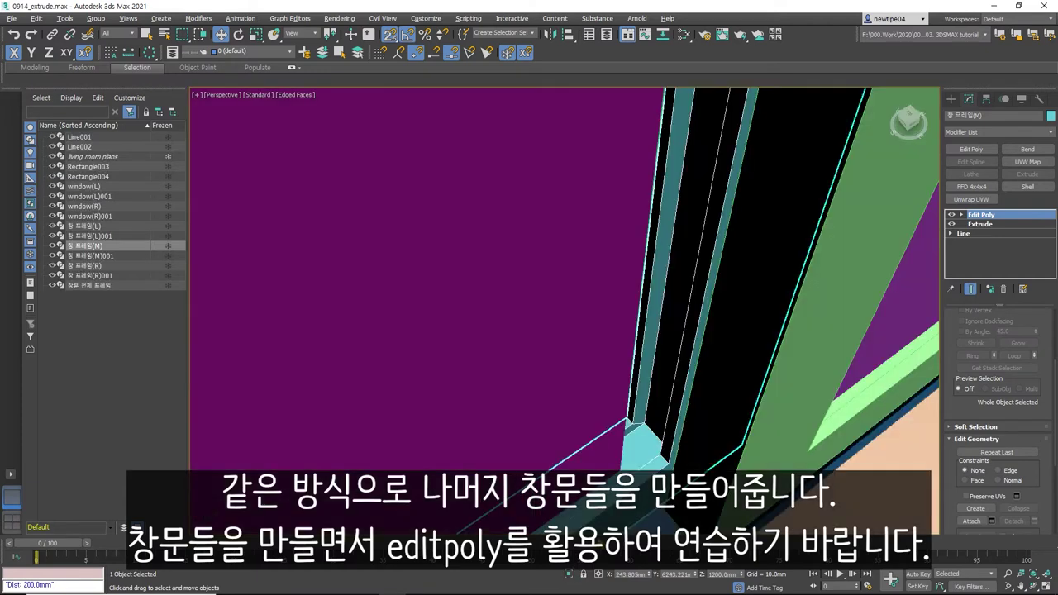
pyautogui.scroll(-2, 659, 431)
pyautogui.scroll(-2, 660, 428)
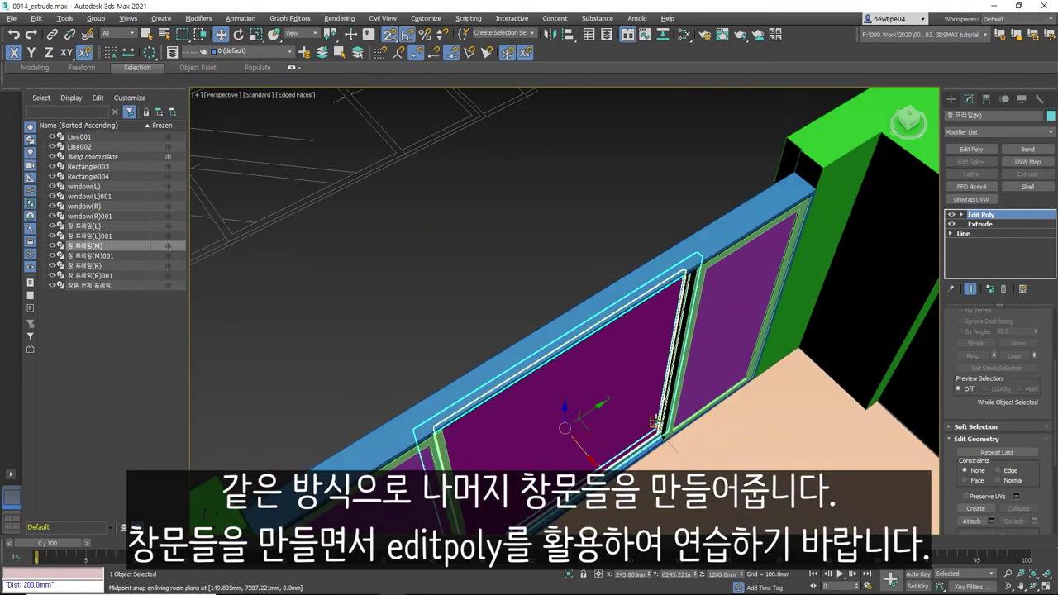
pyautogui.hotkey('alt', 'w')
pyautogui.scroll(2, 476, 397)
pyautogui.moveTo(477, 397); pyautogui.dragTo(466, 318, button='middle')
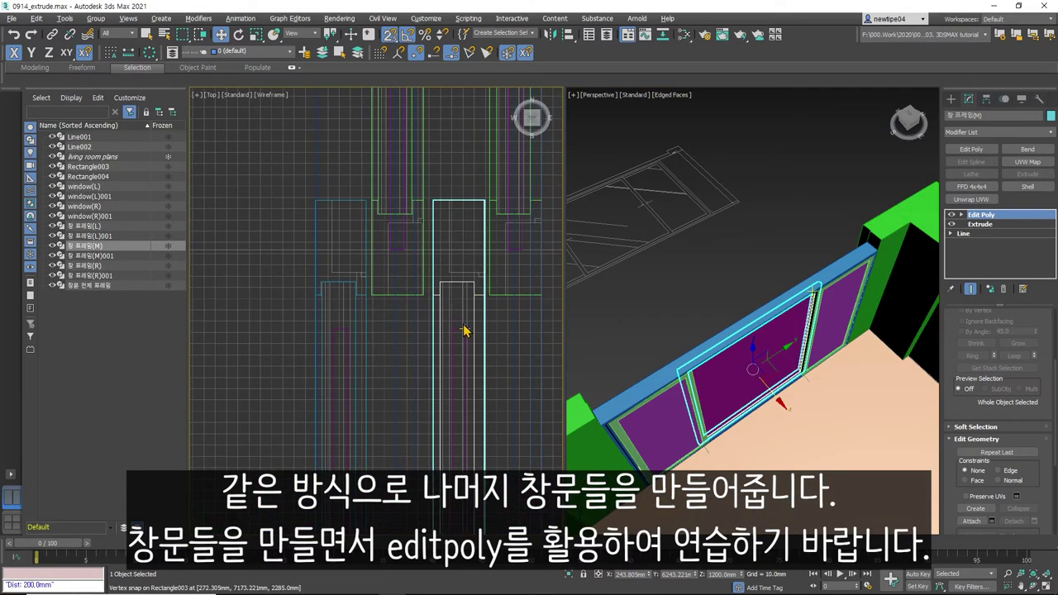
# - Snap Rectangle003 from its midpoint up onto the frame vertex in the Top view
pyautogui.click(467, 328)
pyautogui.scroll(3, 467, 332)
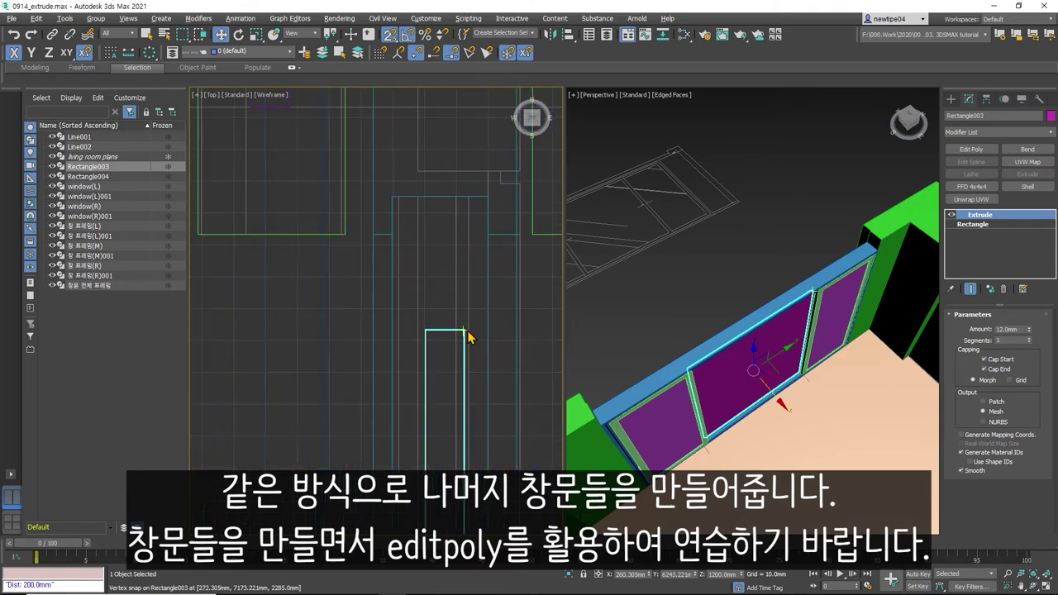
pyautogui.moveTo(464, 329); pyautogui.dragTo(463, 213)
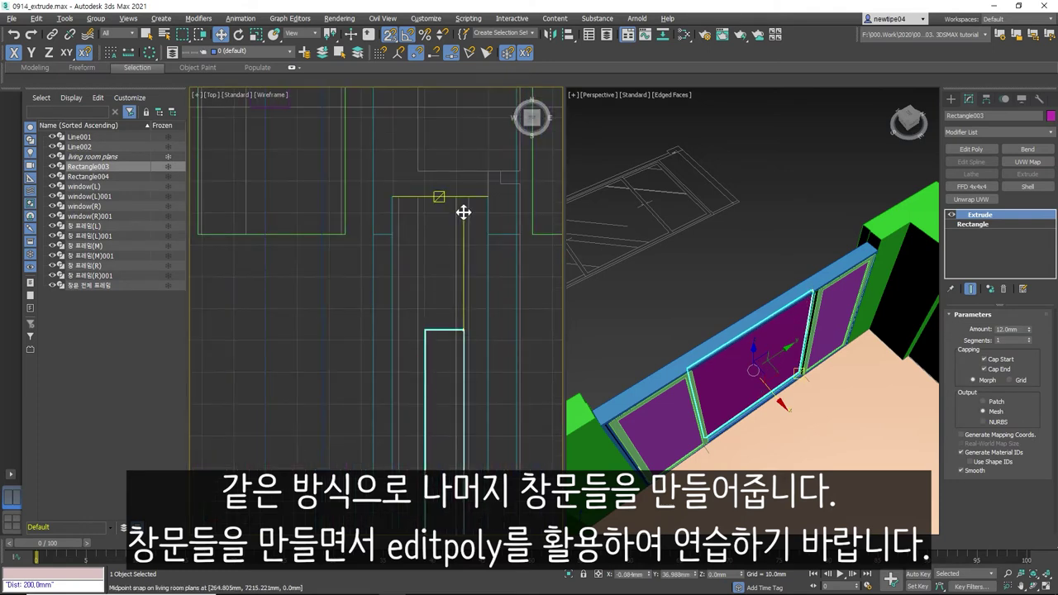
pyautogui.moveTo(464, 213); pyautogui.dragTo(456, 196)
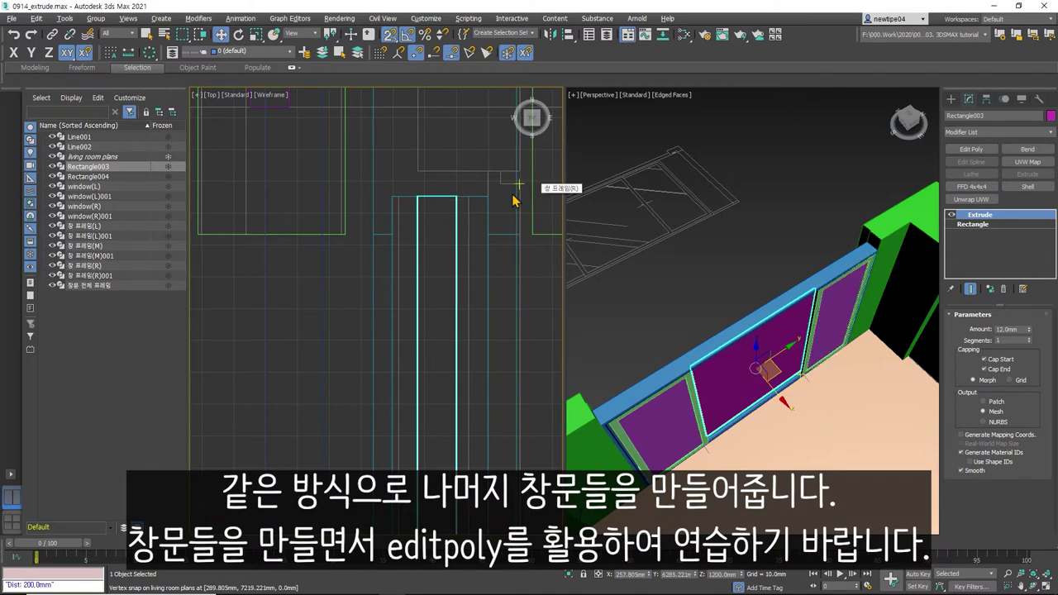
pyautogui.scroll(-5, 471, 201)
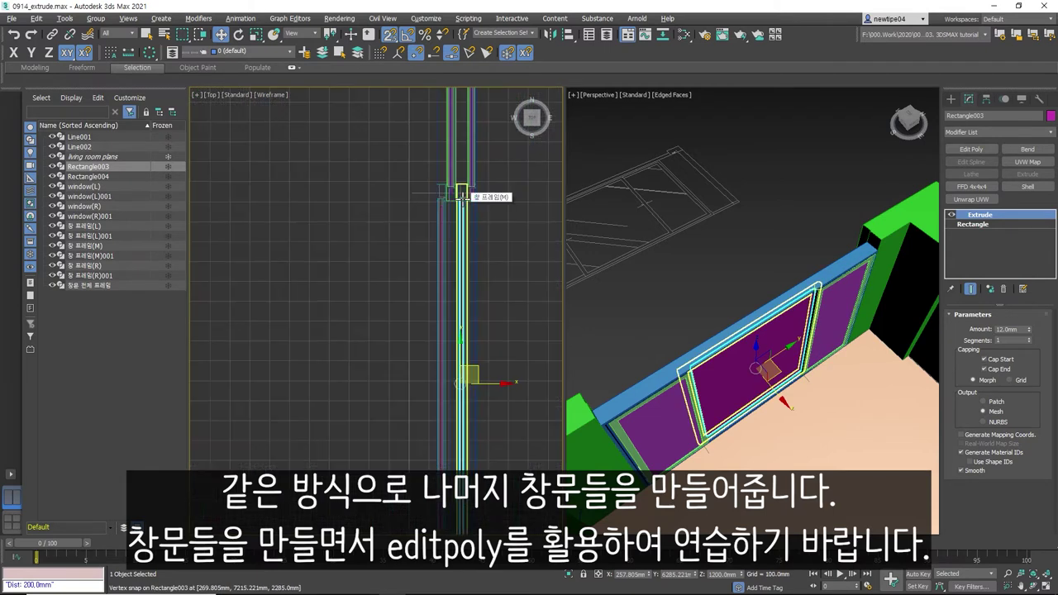
pyautogui.scroll(3, 447, 196)
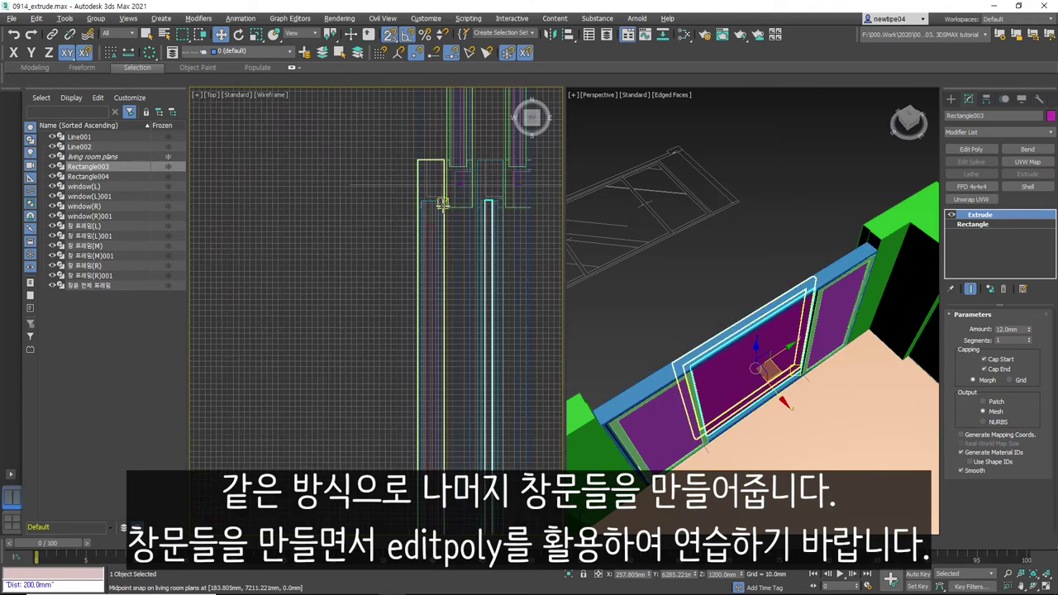
# - Snap Rectangle004 up to the frame vertex near the top
pyautogui.click(427, 229)
pyautogui.scroll(3, 431, 222)
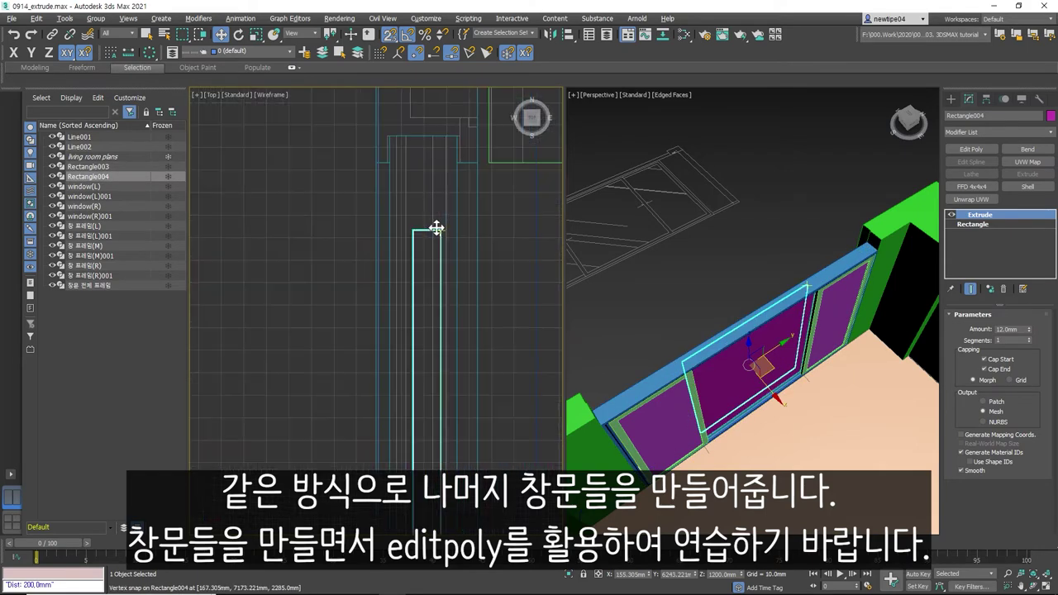
pyautogui.moveTo(432, 223); pyautogui.dragTo(426, 140)
pyautogui.scroll(-4, 442, 145)
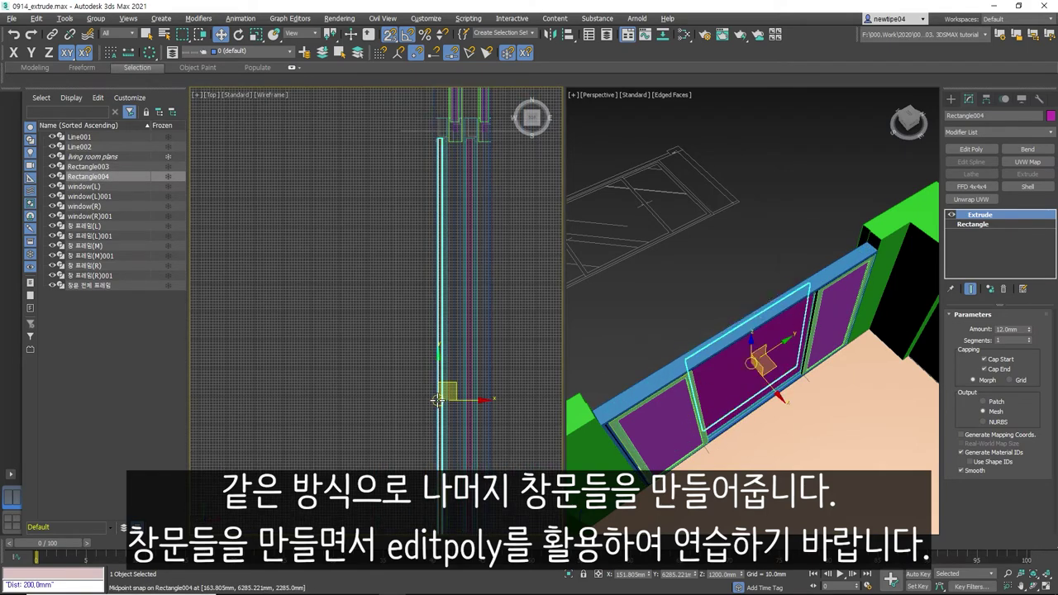
pyautogui.scroll(-3, 442, 157)
pyautogui.scroll(5, 465, 391)
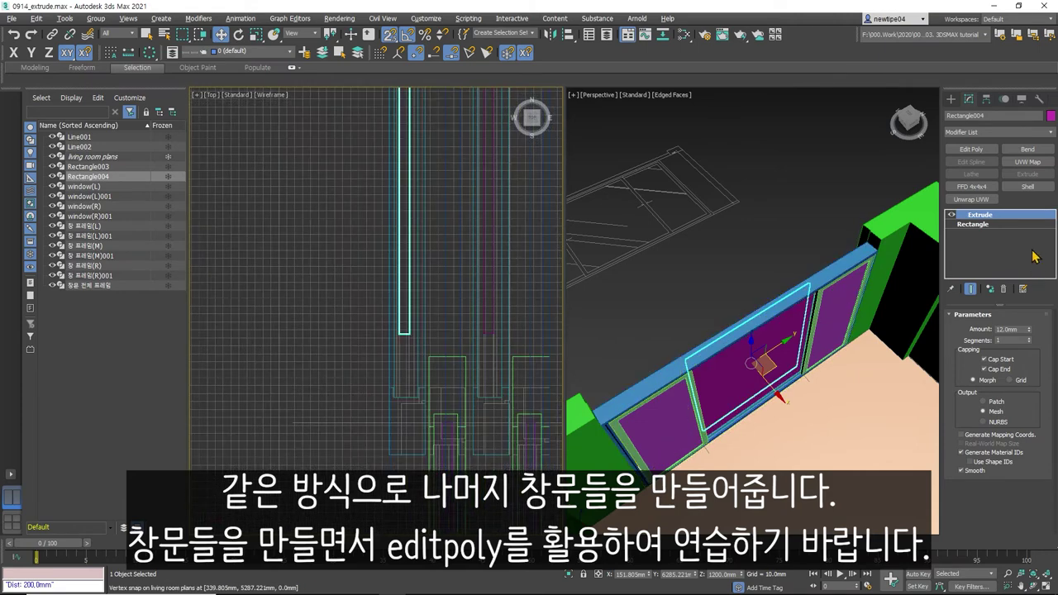
# - Add Edit Poly to Rectangle004 and select its four bottom-end vertices
pyautogui.click(972, 151)
pyautogui.press('1')
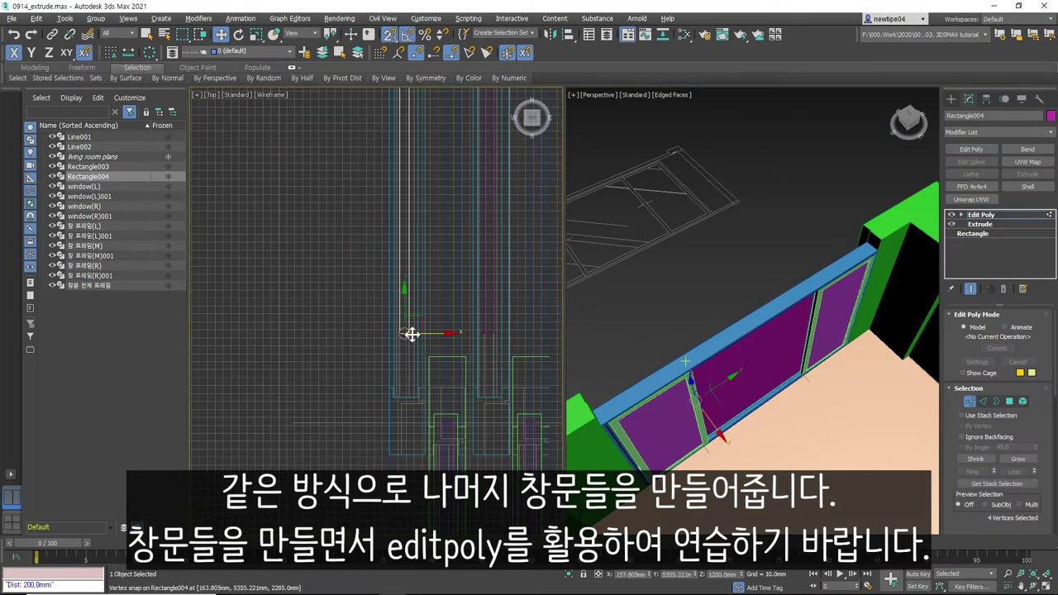
pyautogui.moveTo(395, 324)
pyautogui.mouseDown()
pyautogui.moveTo(419, 397)
pyautogui.moveTo(509, 194)
pyautogui.mouseUp()
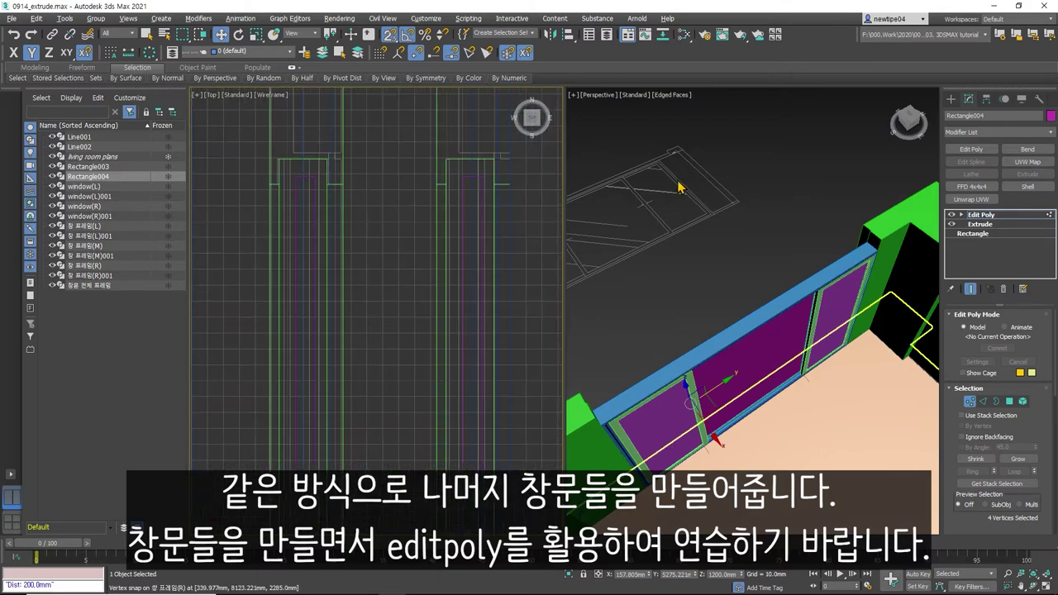
pyautogui.rightClick(648, 213)
pyautogui.press('1')
# - Select window(R) and add an Edit Poly modifier to it
pyautogui.click(481, 181)
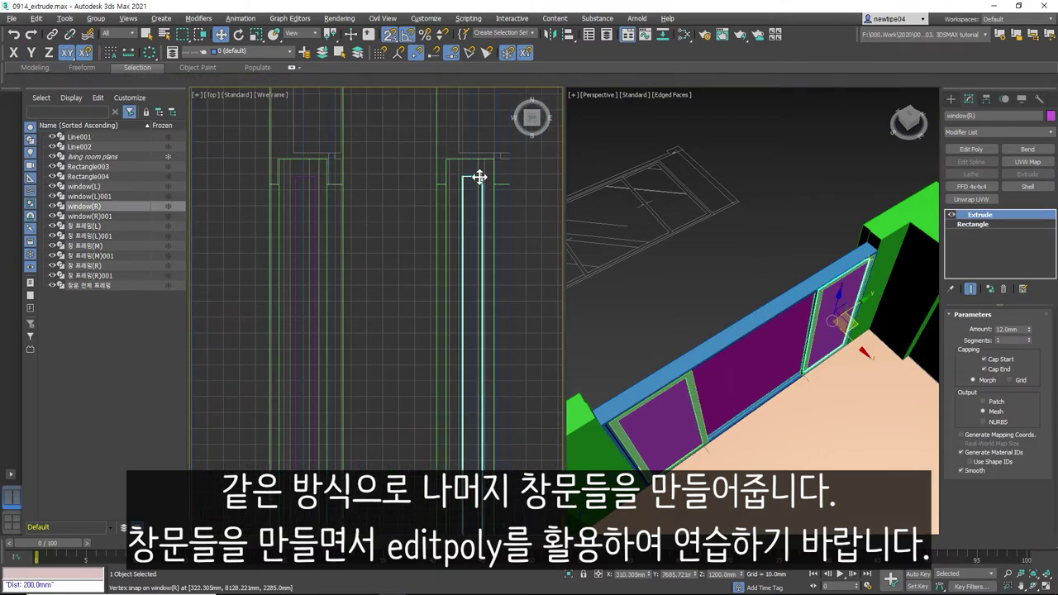
pyautogui.scroll(-2, 476, 169)
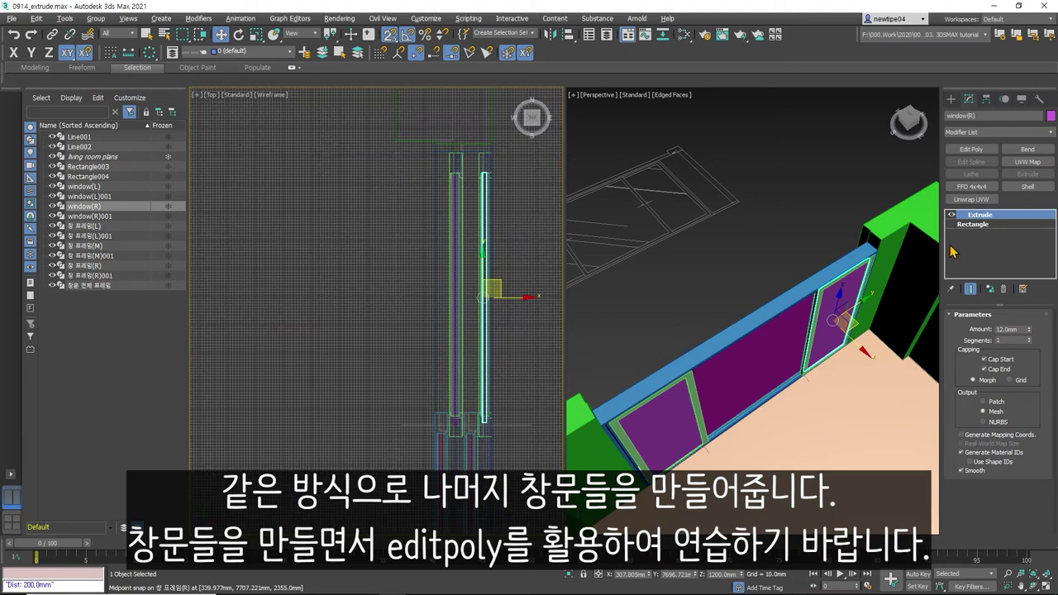
pyautogui.click(972, 150)
pyautogui.scroll(3, 496, 441)
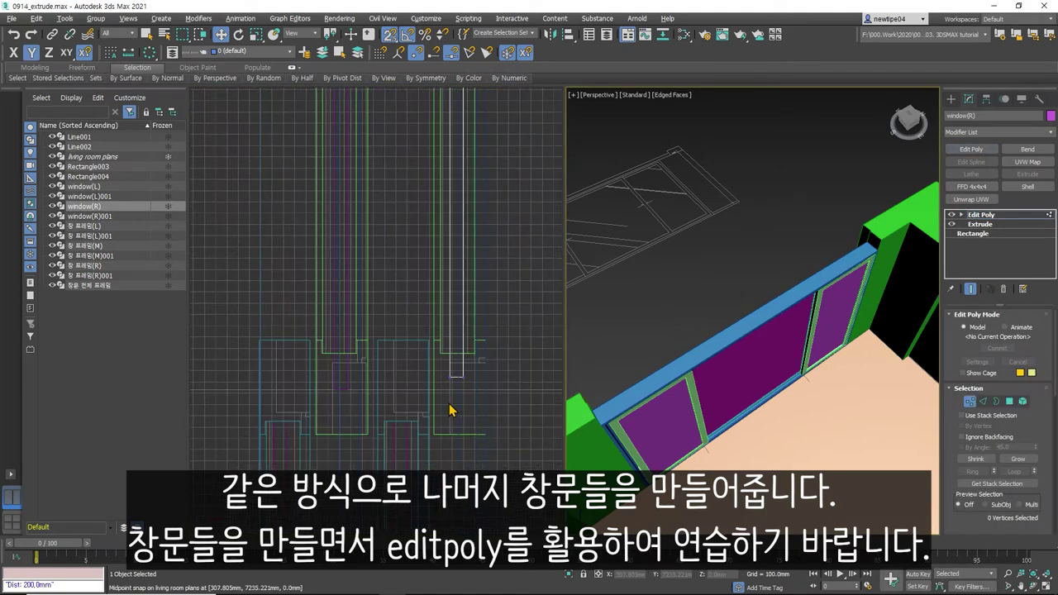
pyautogui.scroll(2, 440, 352)
# - Snap window(R)'s bottom vertices onto the plan line and the frame
pyautogui.moveTo(439, 351); pyautogui.dragTo(488, 368)
pyautogui.moveTo(465, 333); pyautogui.dragTo(438, 313)
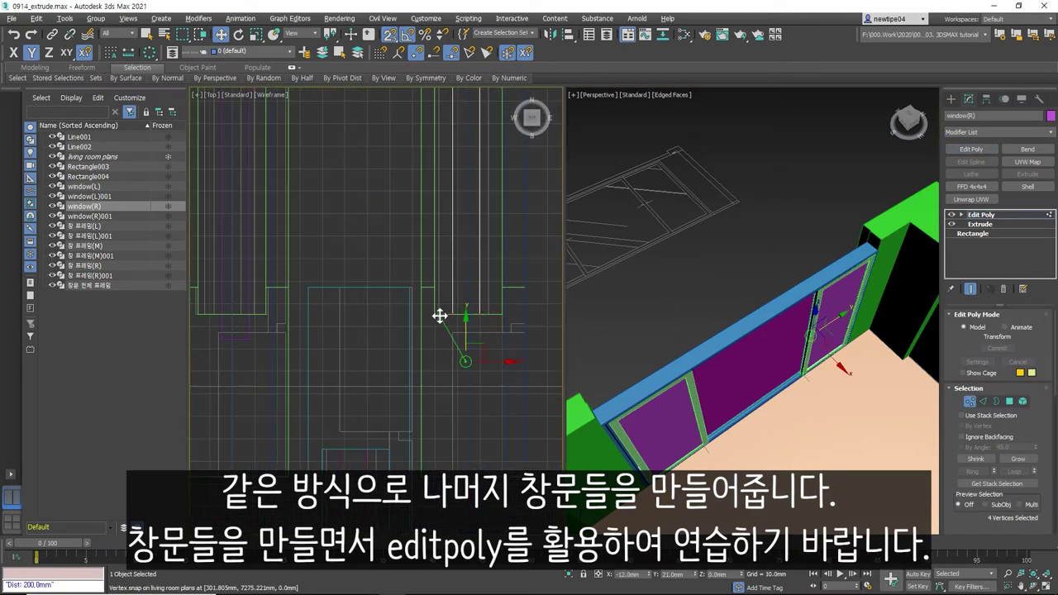
pyautogui.scroll(-2, 468, 292)
pyautogui.moveTo(472, 289); pyautogui.dragTo(475, 446, button='middle')
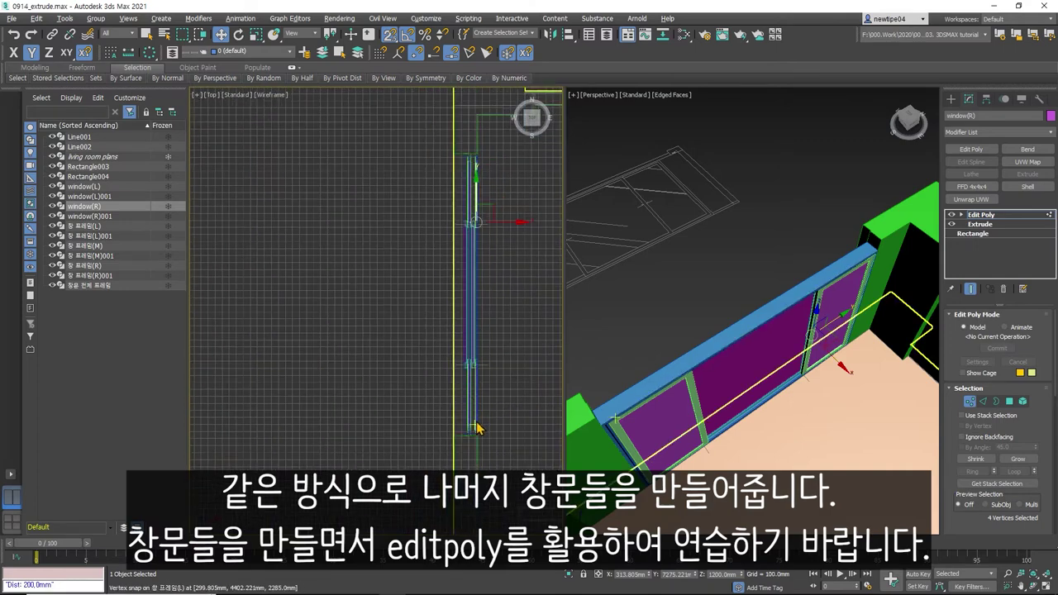
pyautogui.scroll(1, 475, 463)
pyautogui.click(1017, 216)
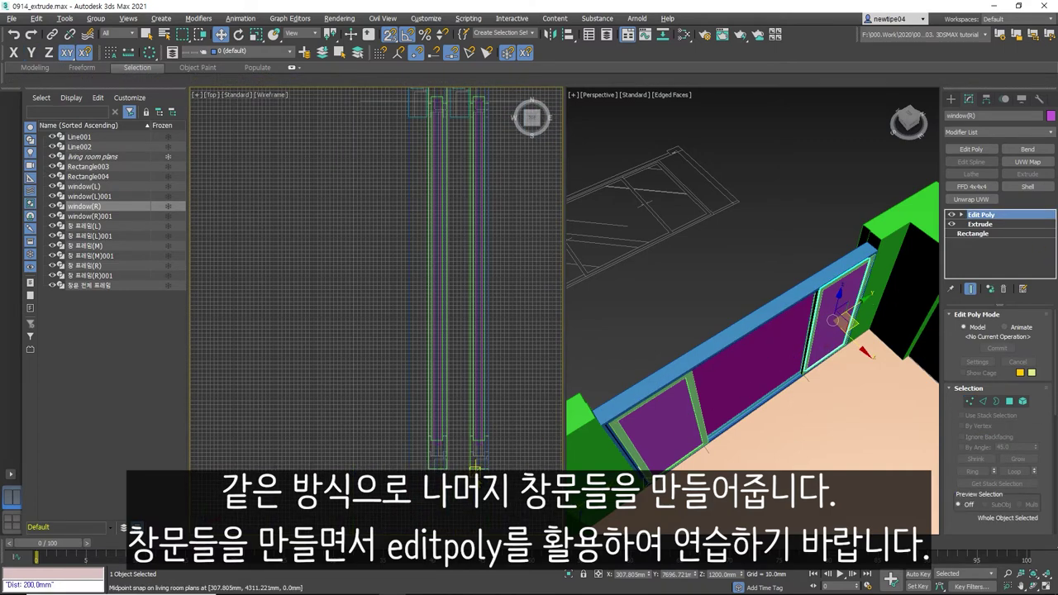
pyautogui.scroll(2, 477, 462)
pyautogui.scroll(1, 477, 462)
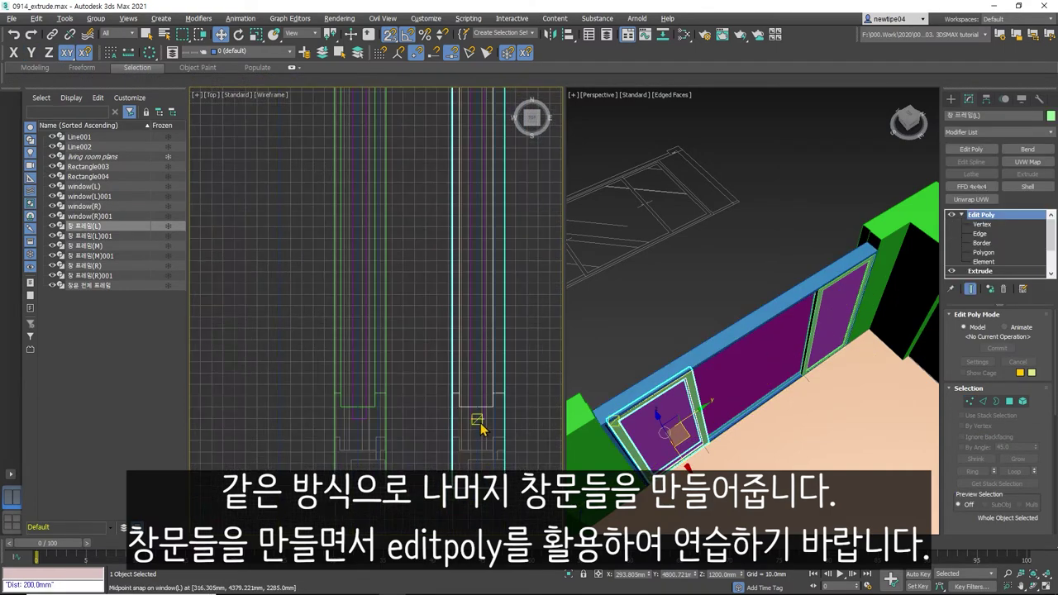
# - Select the left frame with window(L)001 and move them down 39 mm
pyautogui.click(481, 422)
pyautogui.keyDown('ctrl'); pyautogui.click(368, 418); pyautogui.keyUp('ctrl')
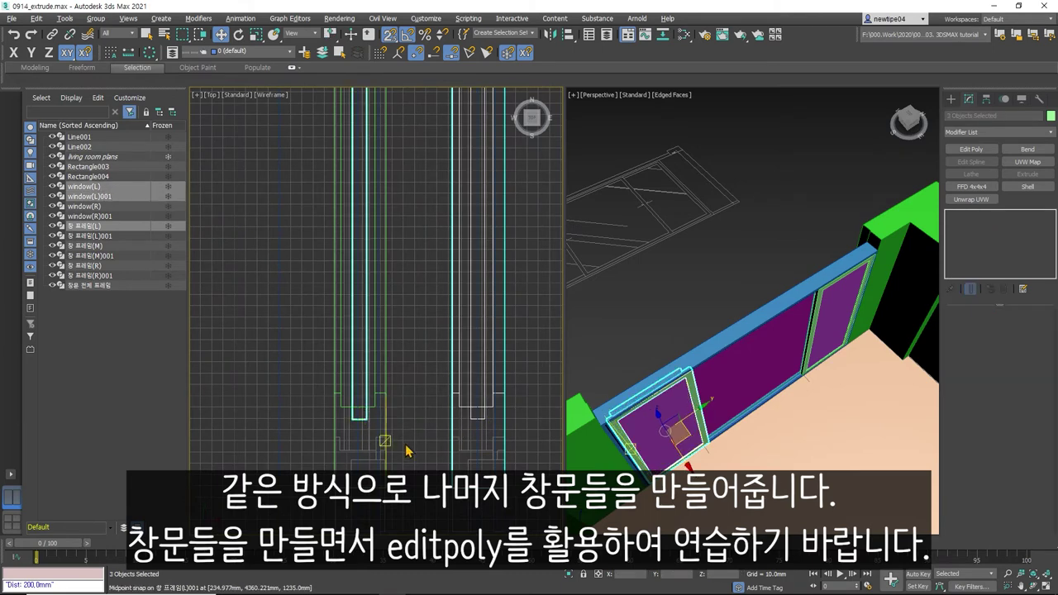
pyautogui.moveTo(402, 464); pyautogui.dragTo(419, 374, button='middle')
pyautogui.moveTo(403, 383); pyautogui.dragTo(403, 384)
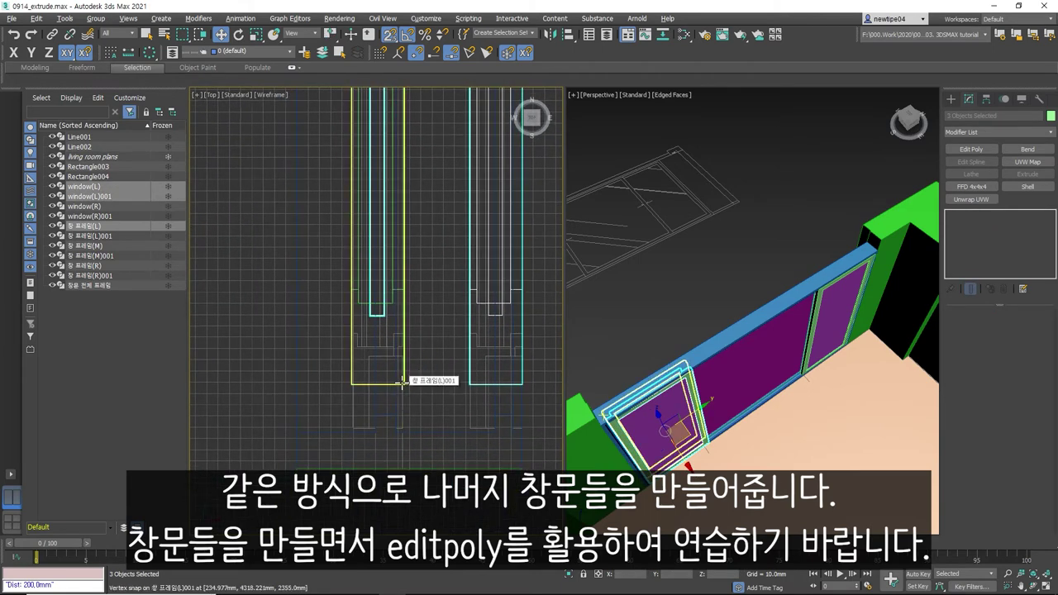
pyautogui.rightClick(356, 381)
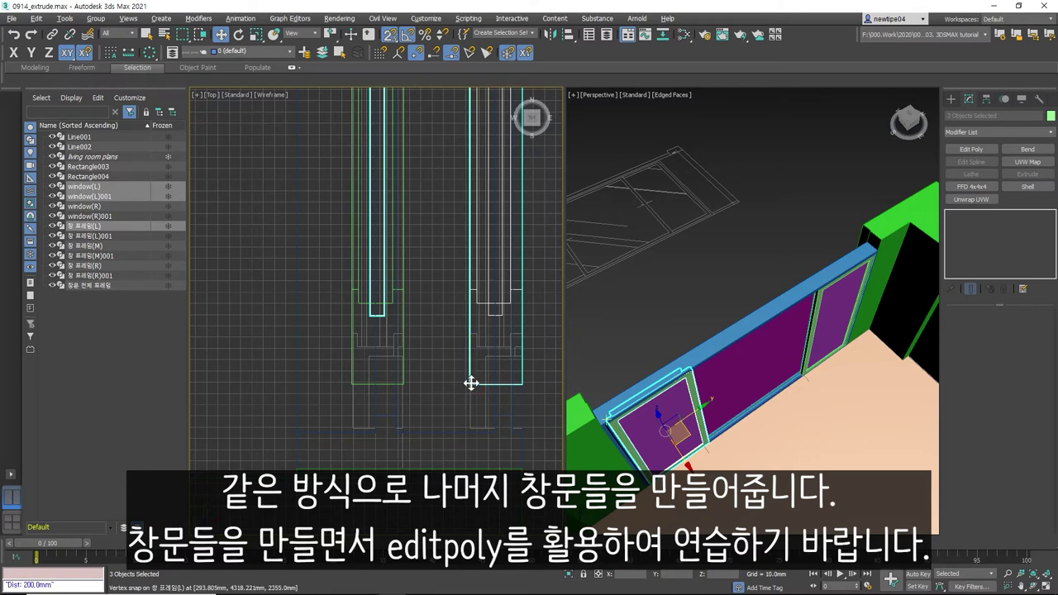
pyautogui.moveTo(471, 383); pyautogui.dragTo(468, 425)
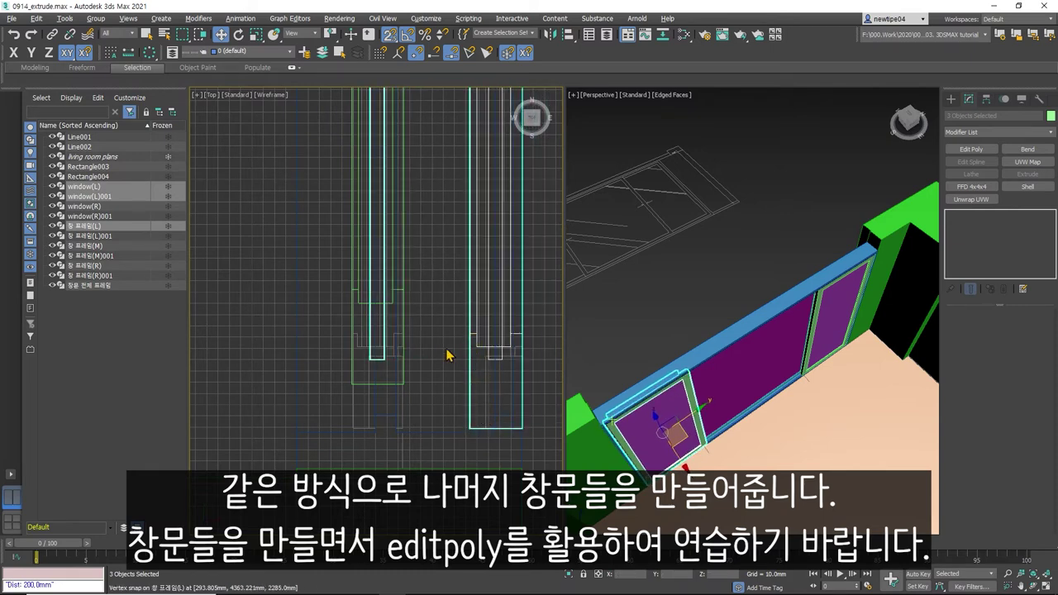
# - Reselect the left frame and window(L)001 and snap them down into the wall opening
pyautogui.click(404, 364)
pyautogui.keyDown('ctrl'); pyautogui.click(387, 362); pyautogui.keyUp('ctrl')
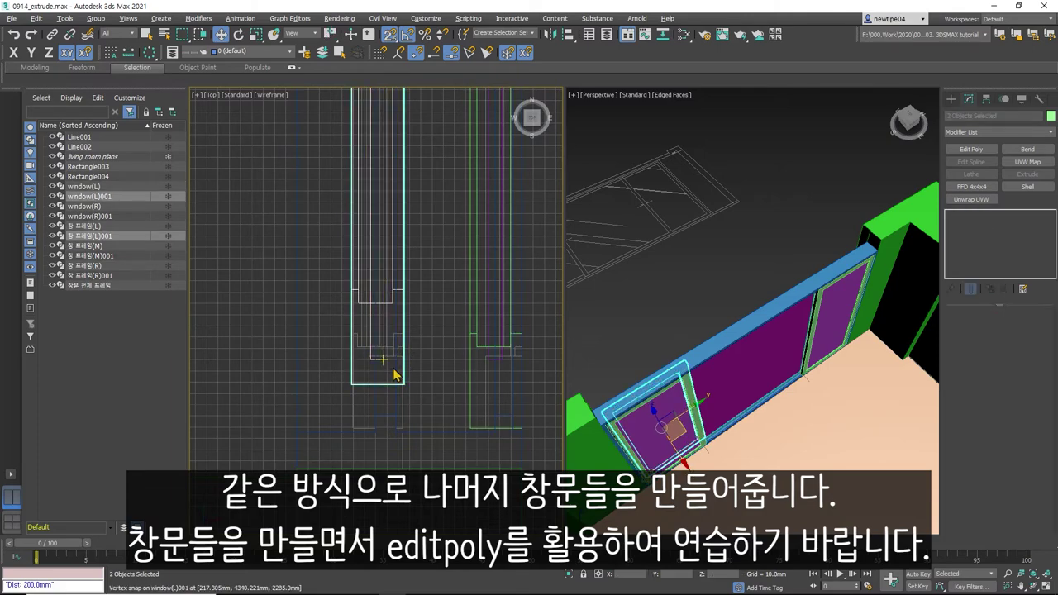
pyautogui.moveTo(402, 378); pyautogui.dragTo(400, 425)
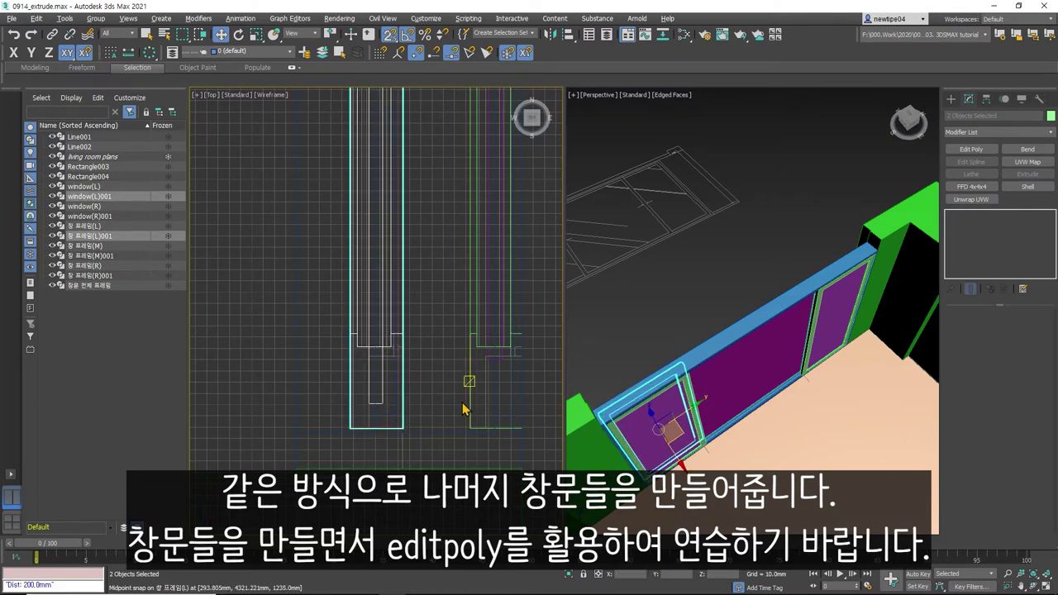
pyautogui.scroll(-5, 461, 331)
pyautogui.scroll(5, 468, 237)
pyautogui.scroll(2, 468, 237)
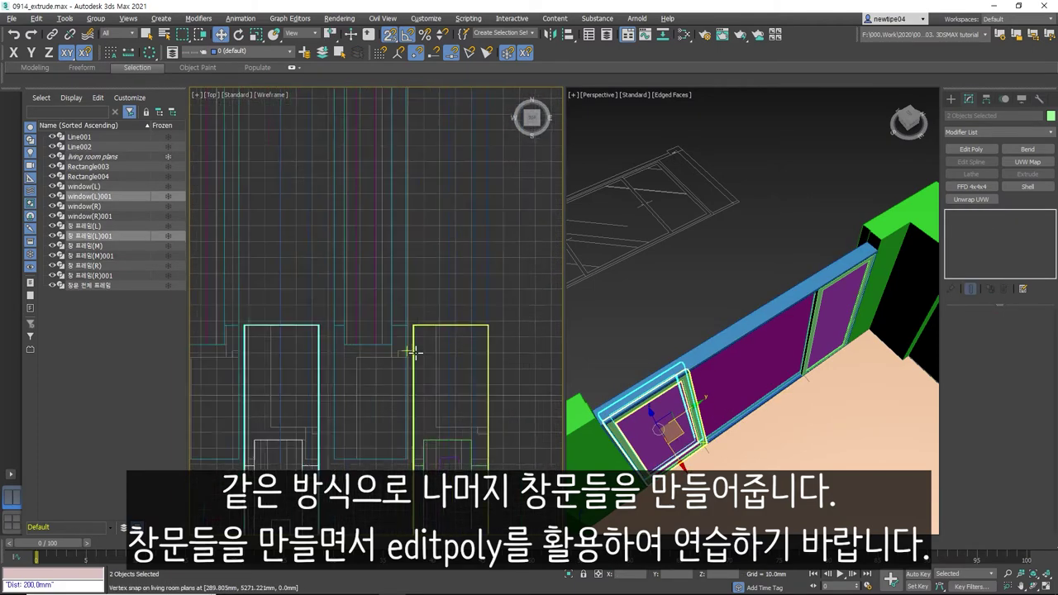
pyautogui.moveTo(424, 378); pyautogui.dragTo(456, 265, button='middle')
# - Snap the glass pane window(L) onto a frame vertex in the plan
pyautogui.click(472, 322)
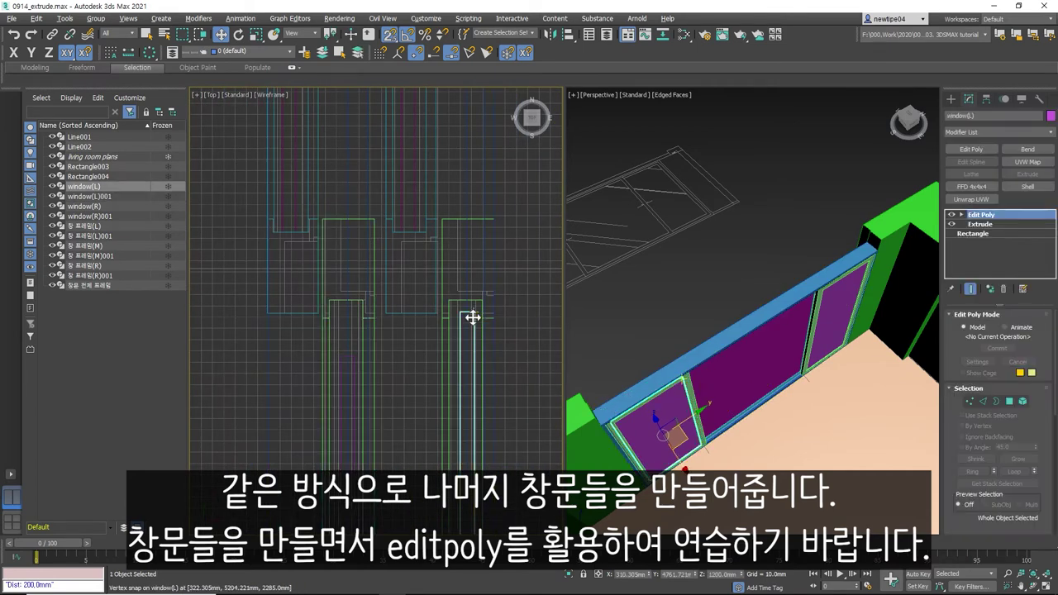
pyautogui.scroll(3, 473, 318)
pyautogui.moveTo(473, 310); pyautogui.dragTo(479, 267)
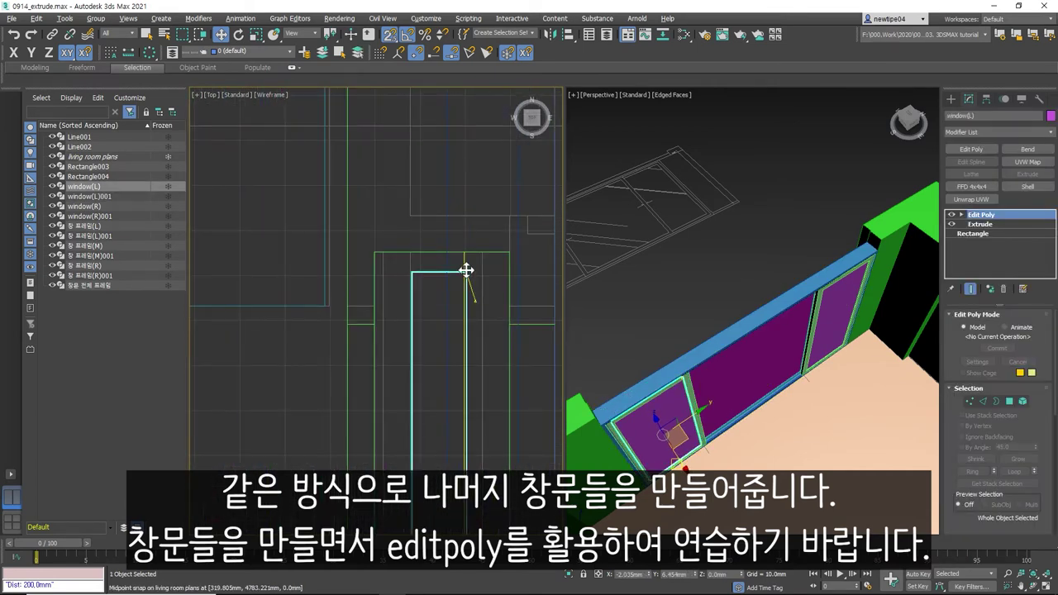
pyautogui.scroll(-3, 425, 295)
pyautogui.moveTo(424, 295)
pyautogui.mouseDown()
pyautogui.moveTo(358, 314)
pyautogui.moveTo(359, 273)
pyautogui.mouseUp()
# - Select window(L)001, then adjust the plan view and select a window frame object
pyautogui.click(359, 319)
pyautogui.scroll(-2, 463, 372)
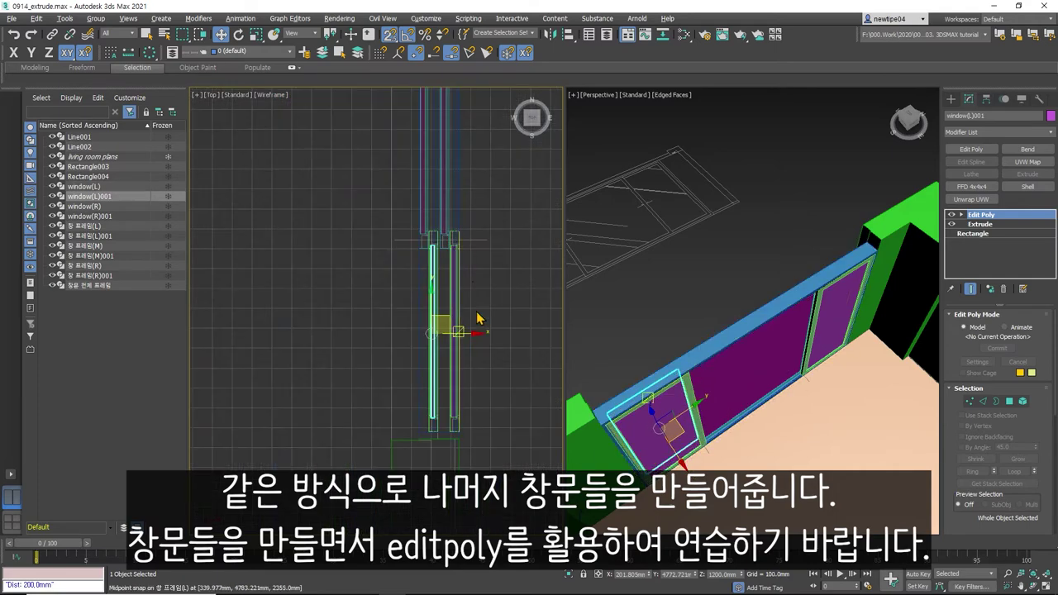
pyautogui.scroll(3, 425, 463)
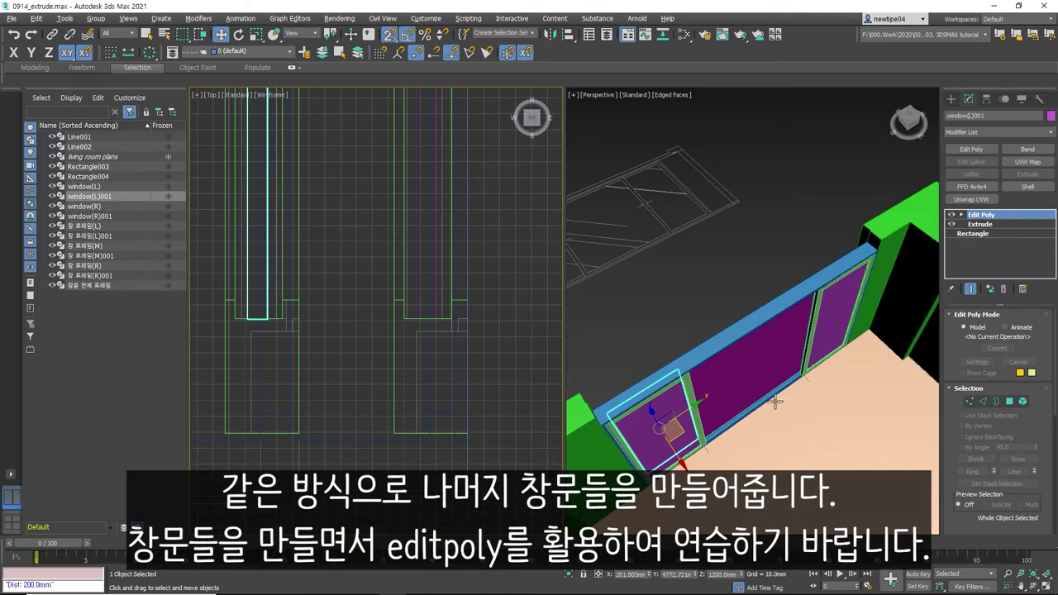
pyautogui.scroll(3, 479, 225)
pyautogui.scroll(-5, 466, 237)
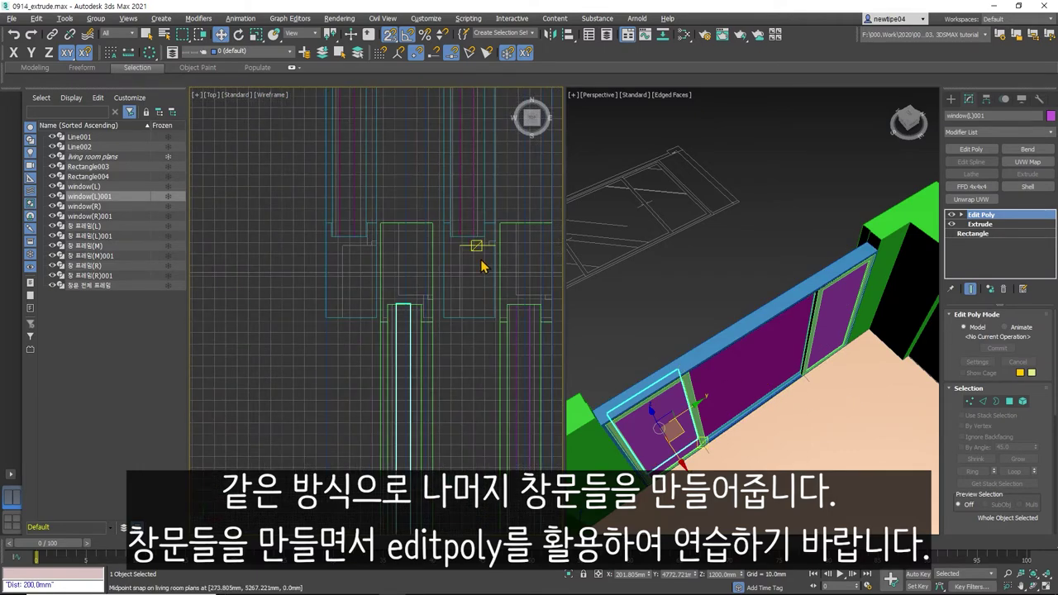
pyautogui.moveTo(477, 263); pyautogui.dragTo(480, 303, button='middle')
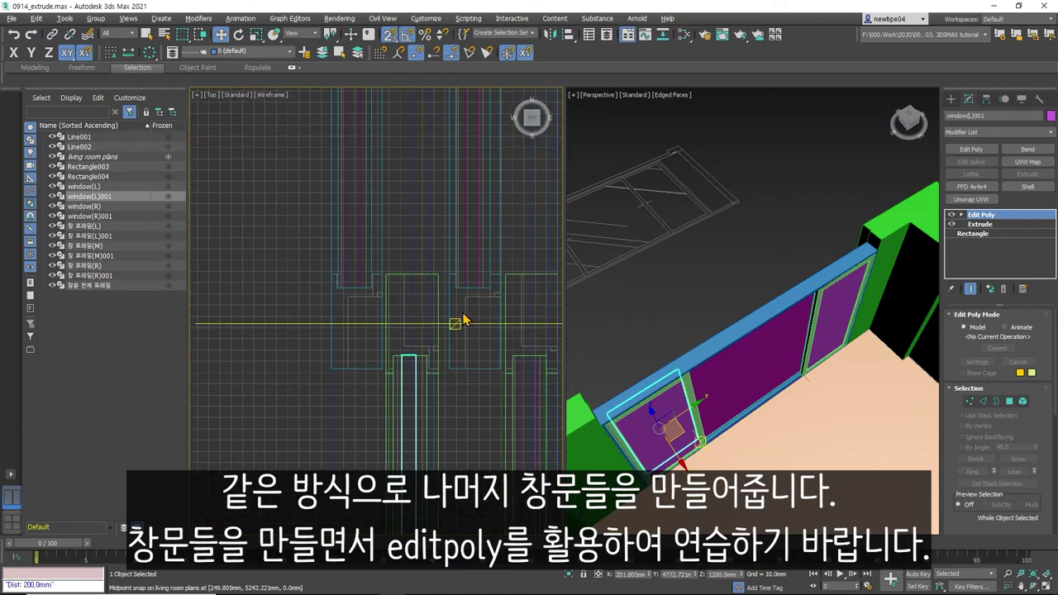
pyautogui.click(430, 294)
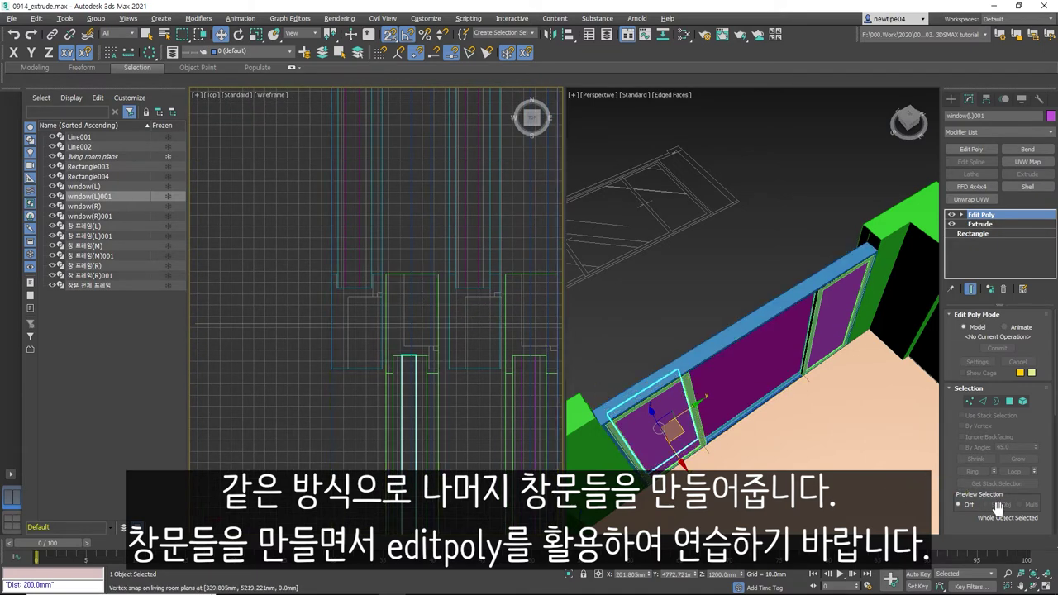
pyautogui.click(1032, 586)
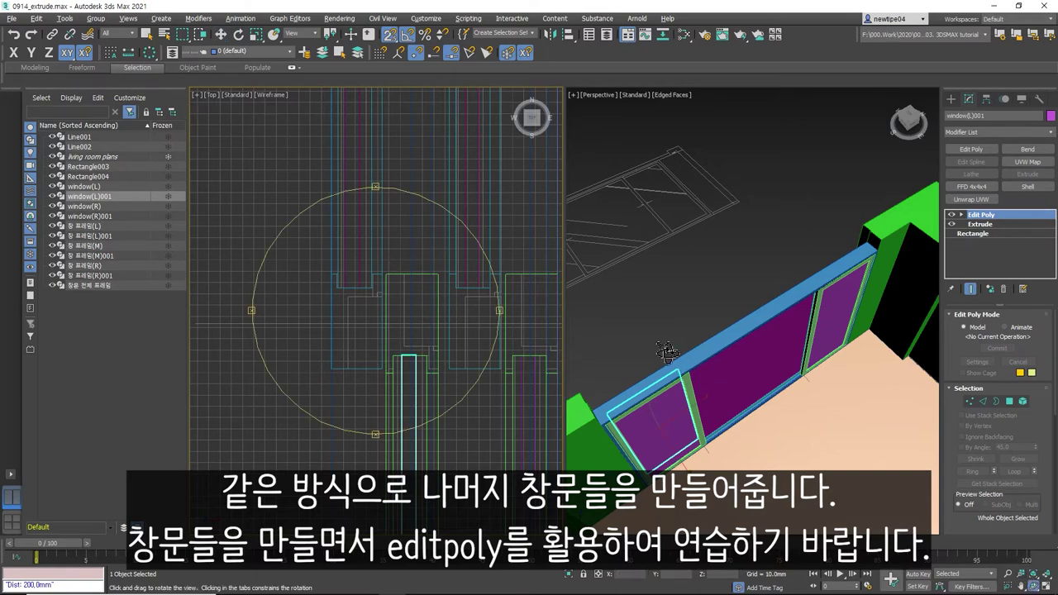
# - Rotate the view edge-on and select 창문 전체 프레임 and 창 프레임(R)
pyautogui.rightClick(455, 301)
pyautogui.keyDown('alt'); pyautogui.moveTo(456, 300); pyautogui.dragTo(418, 336, button='middle'); pyautogui.keyUp('alt')
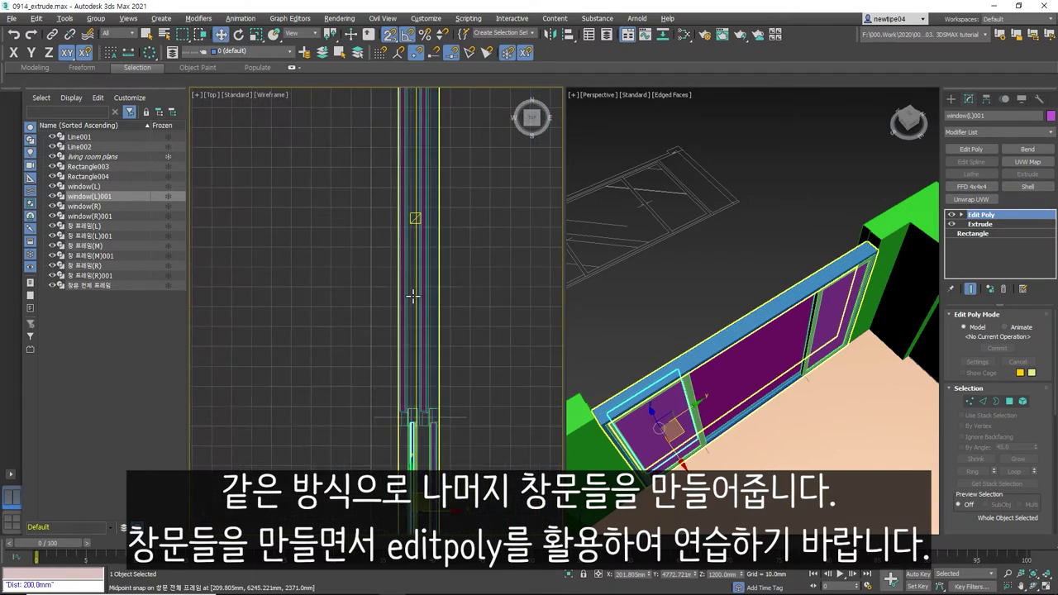
pyautogui.scroll(-2, 406, 218)
pyautogui.scroll(-2, 406, 217)
pyautogui.scroll(-2, 442, 224)
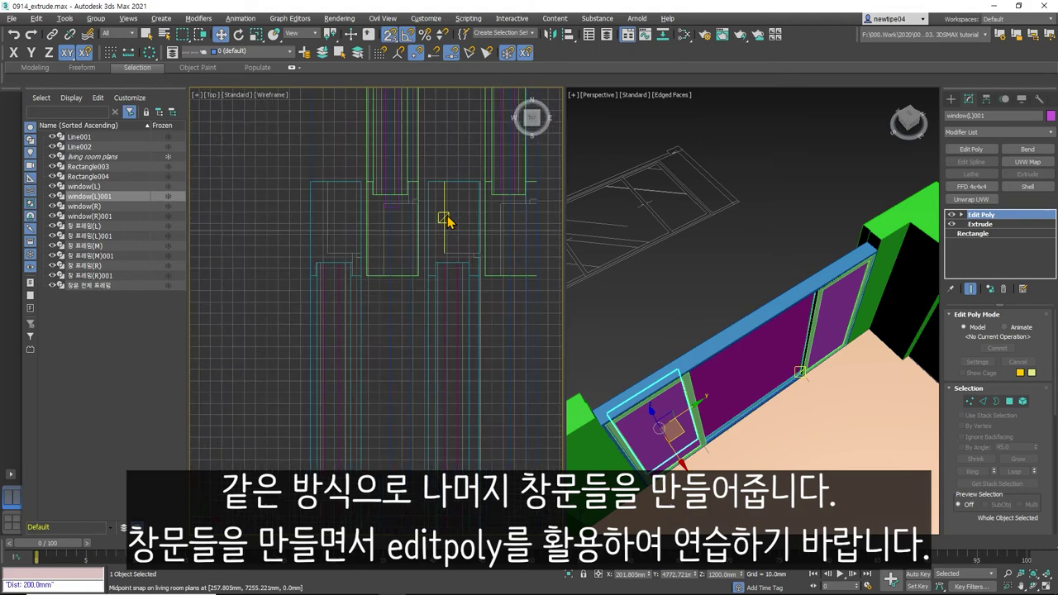
pyautogui.scroll(-3, 475, 223)
pyautogui.click(485, 240)
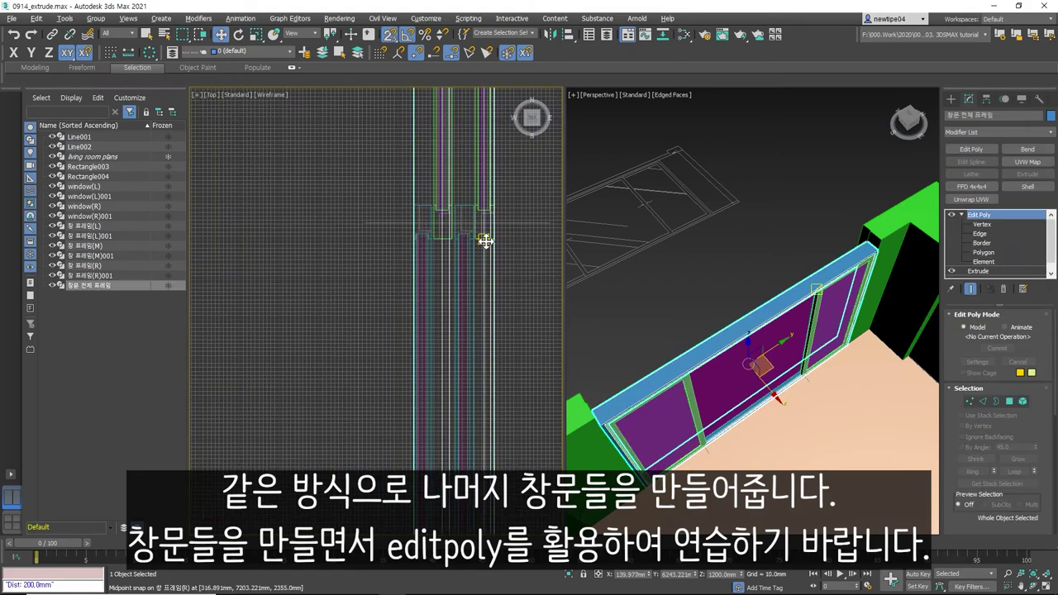
pyautogui.scroll(3, 477, 224)
pyautogui.click(475, 221)
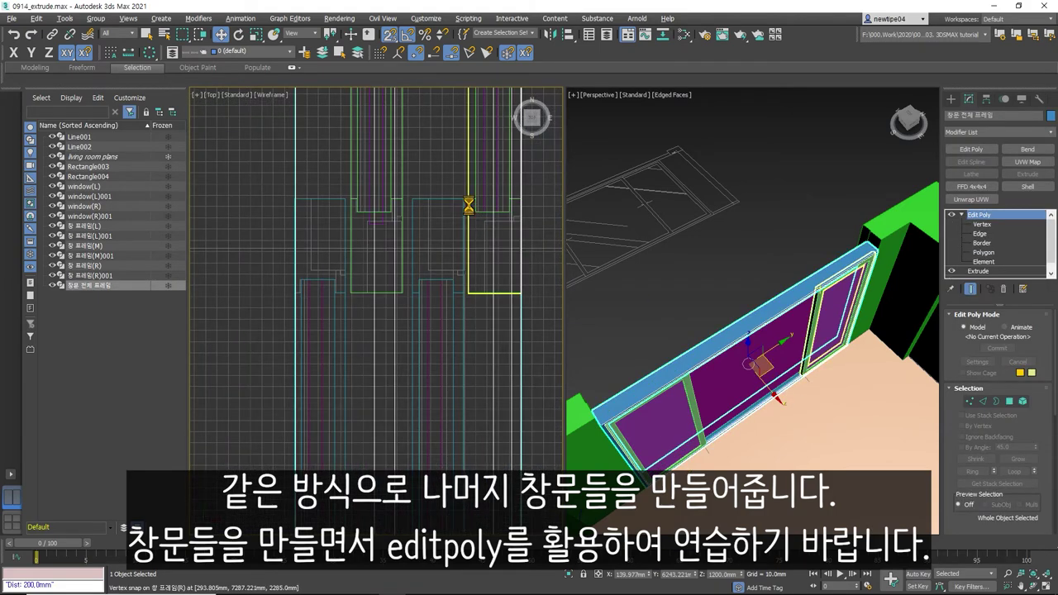
# - Orbit the Perspective view to face the window wall, zoom in, and select 창 프레임(L)
pyautogui.click(1035, 587)
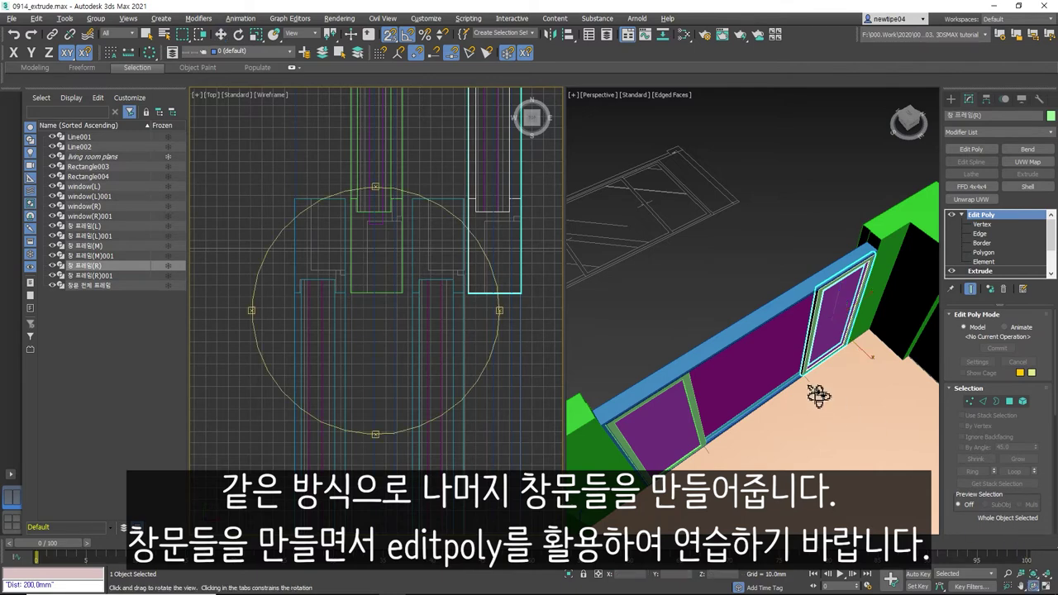
pyautogui.click(817, 383)
pyautogui.moveTo(815, 378); pyautogui.dragTo(795, 284)
pyautogui.scroll(2, 758, 302)
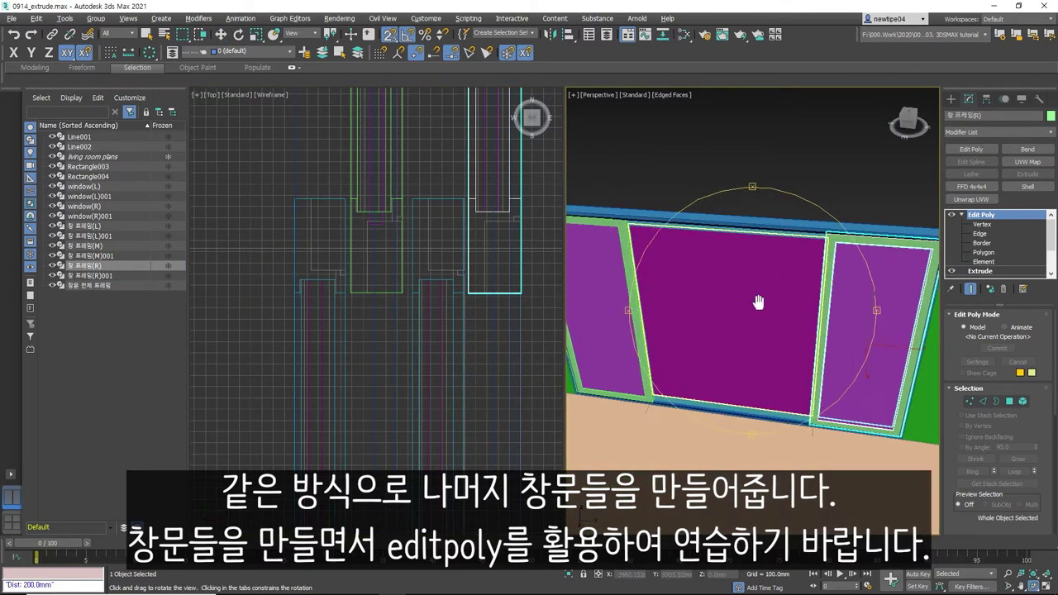
pyautogui.scroll(2, 708, 302)
pyautogui.scroll(2, 703, 276)
pyautogui.scroll(2, 692, 262)
pyautogui.press('w')
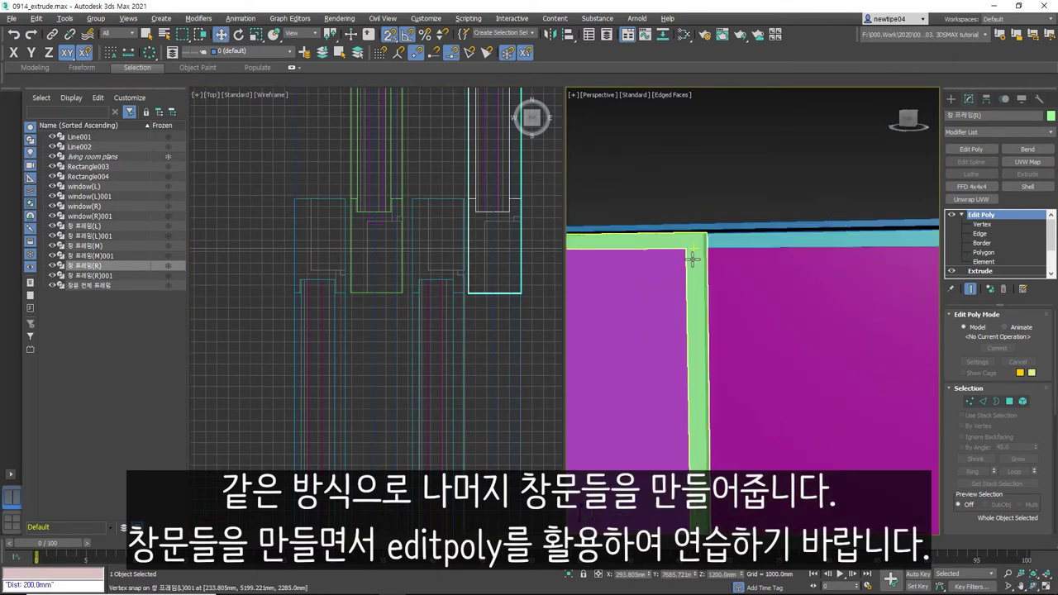
pyautogui.click(695, 273)
# - At Edge level, select the top, left and bottom edges of 창 프레임(L)
pyautogui.click(983, 403)
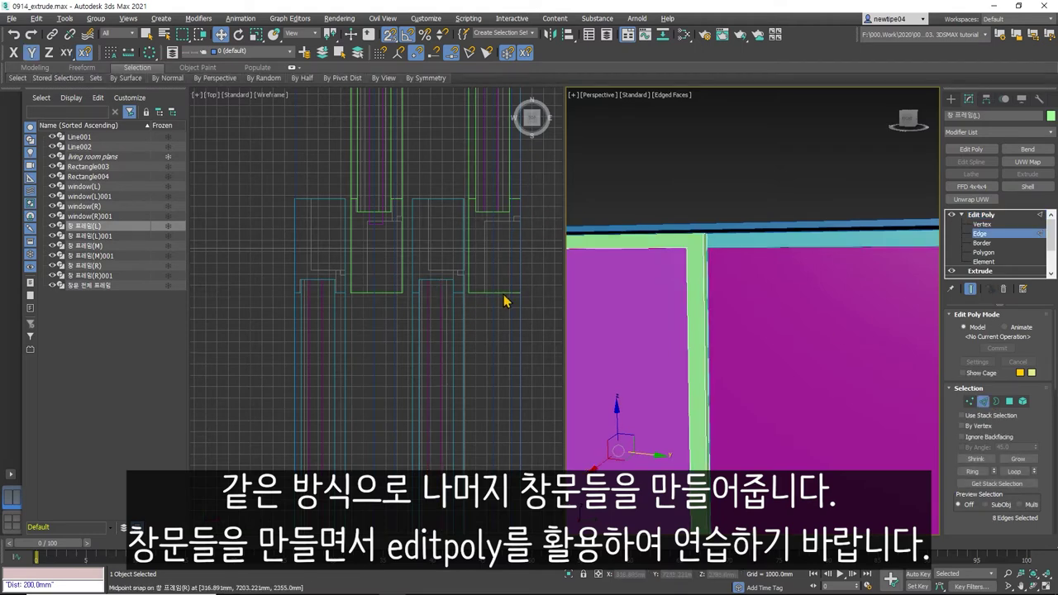
pyautogui.click(686, 255)
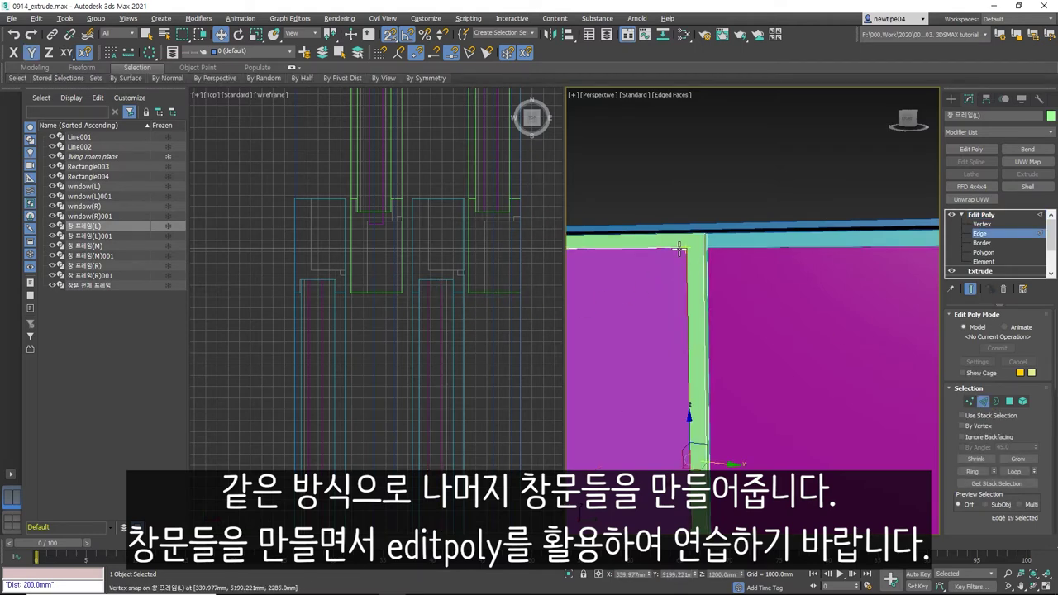
pyautogui.scroll(-3, 711, 248)
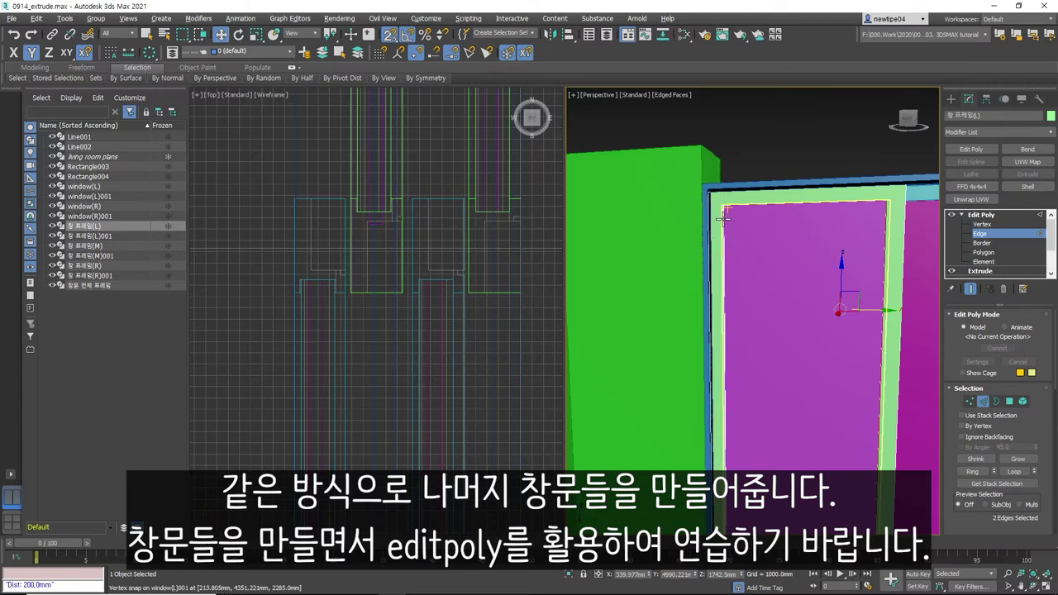
pyautogui.keyDown('ctrl'); pyautogui.click(717, 348); pyautogui.keyUp('ctrl')
pyautogui.moveTo(767, 395); pyautogui.dragTo(720, 259, button='middle')
pyautogui.keyDown('ctrl'); pyautogui.click(746, 440); pyautogui.keyUp('ctrl')
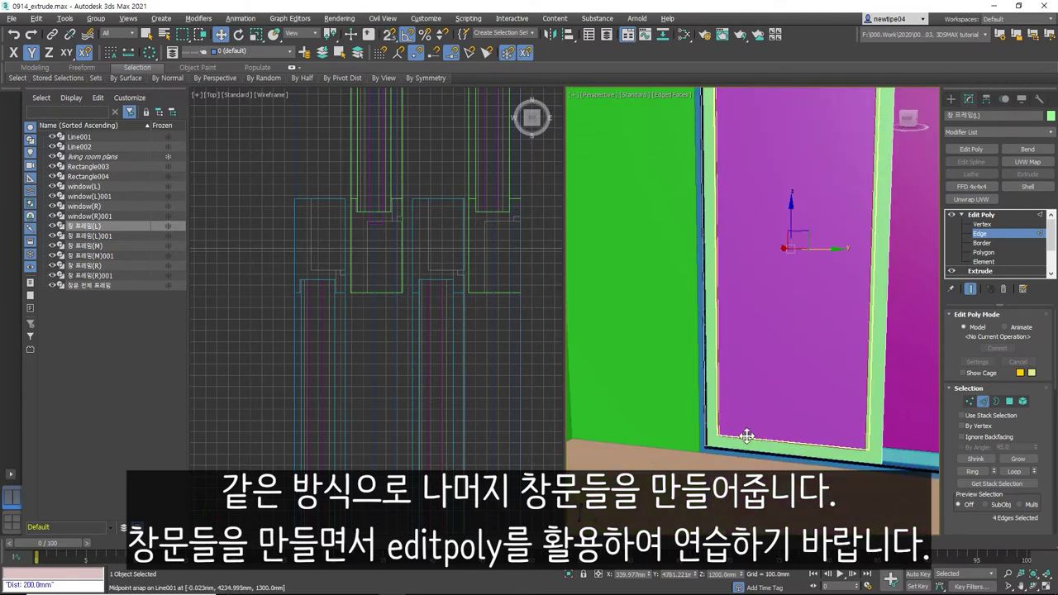
pyautogui.scroll(-3, 1037, 488)
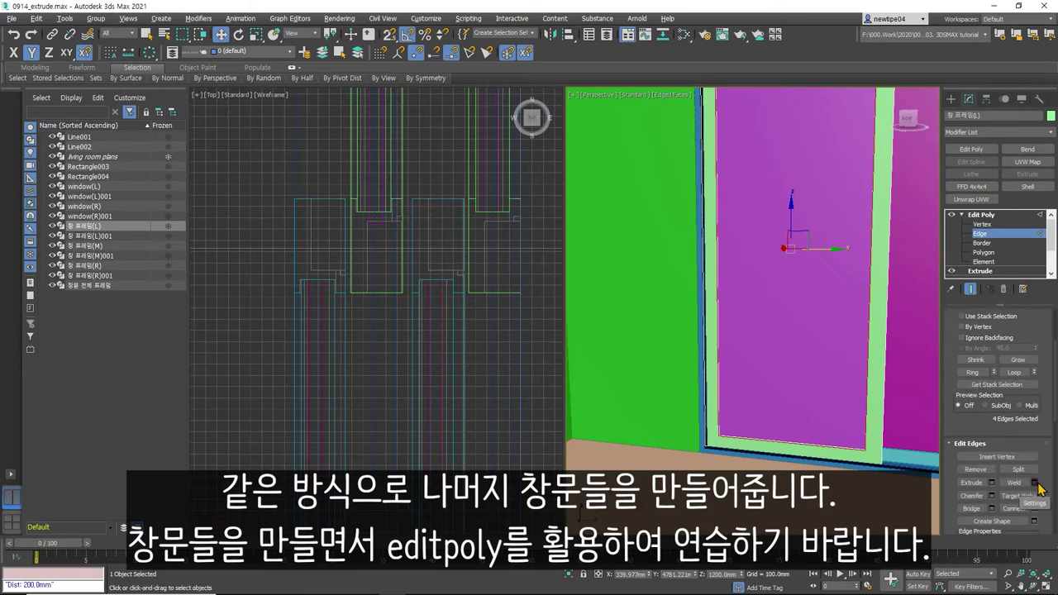
pyautogui.scroll(-1, 1039, 517)
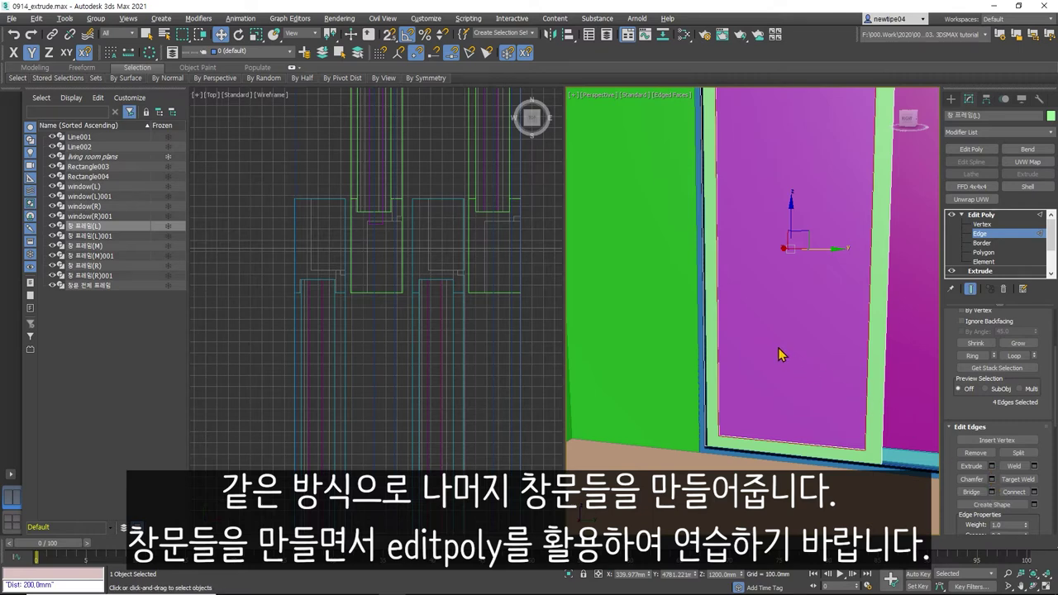
# - Pan and zoom onto the frame's top corner and switch Edit Poly to Vertex level
pyautogui.moveTo(790, 291); pyautogui.dragTo(789, 424, button='middle')
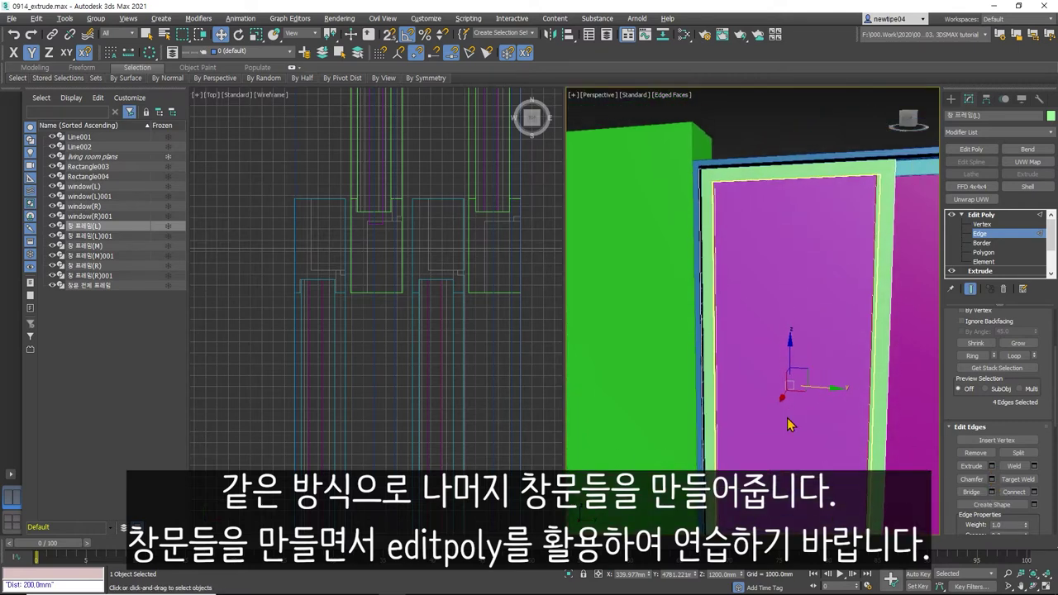
pyautogui.scroll(2, 700, 176)
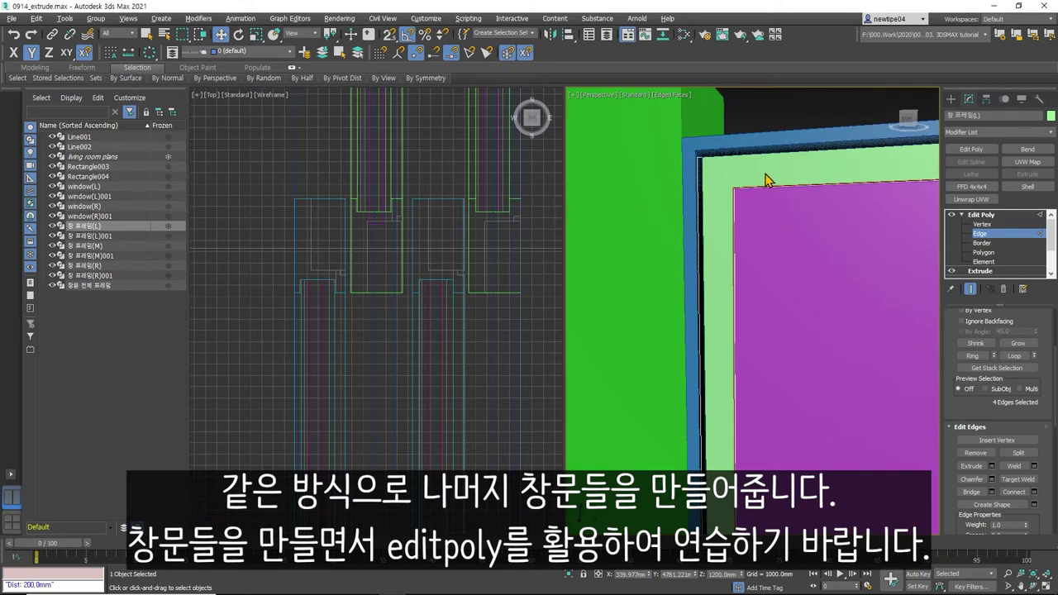
pyautogui.press('1')
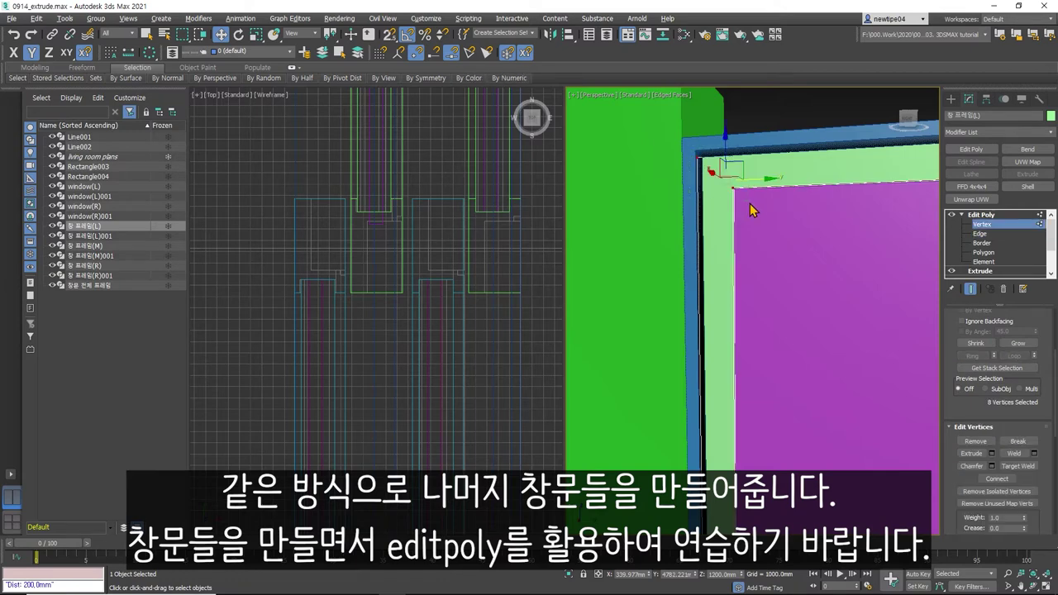
pyautogui.scroll(-2, 762, 288)
pyautogui.scroll(-1, 762, 288)
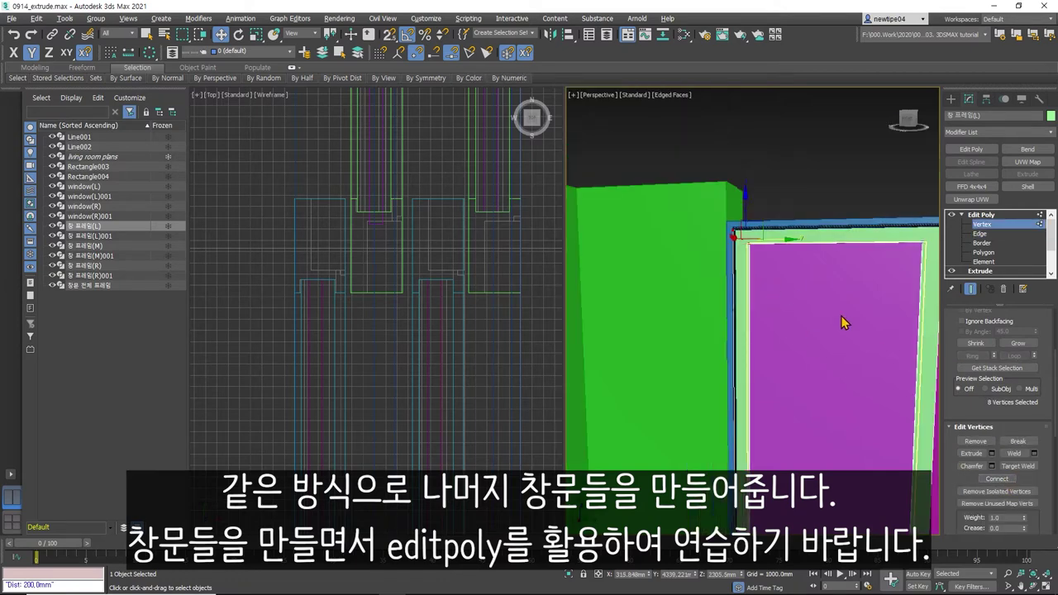
pyautogui.scroll(1, 1021, 468)
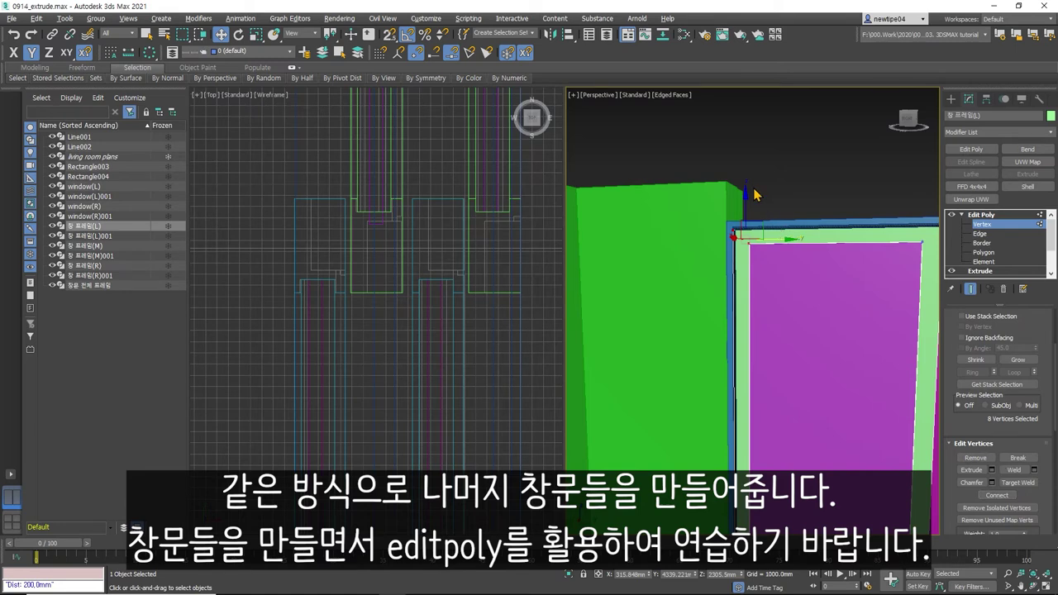
# - Isolate the window frame with Alt+Q, zoom to fit it, and reselect it
pyautogui.click(997, 226)
pyautogui.hotkey('alt', 'q')
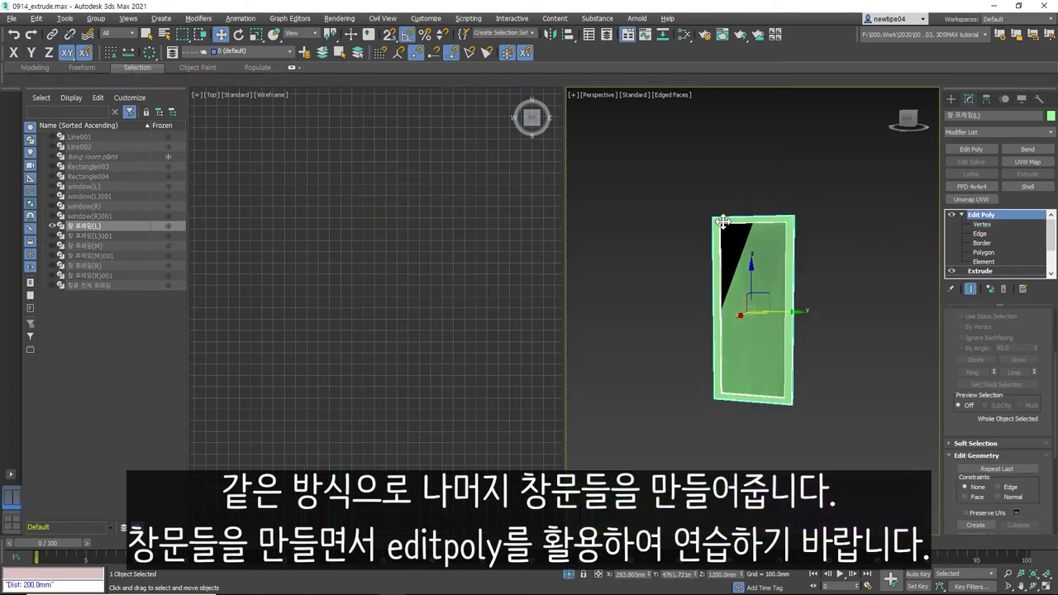
pyautogui.scroll(5, 759, 217)
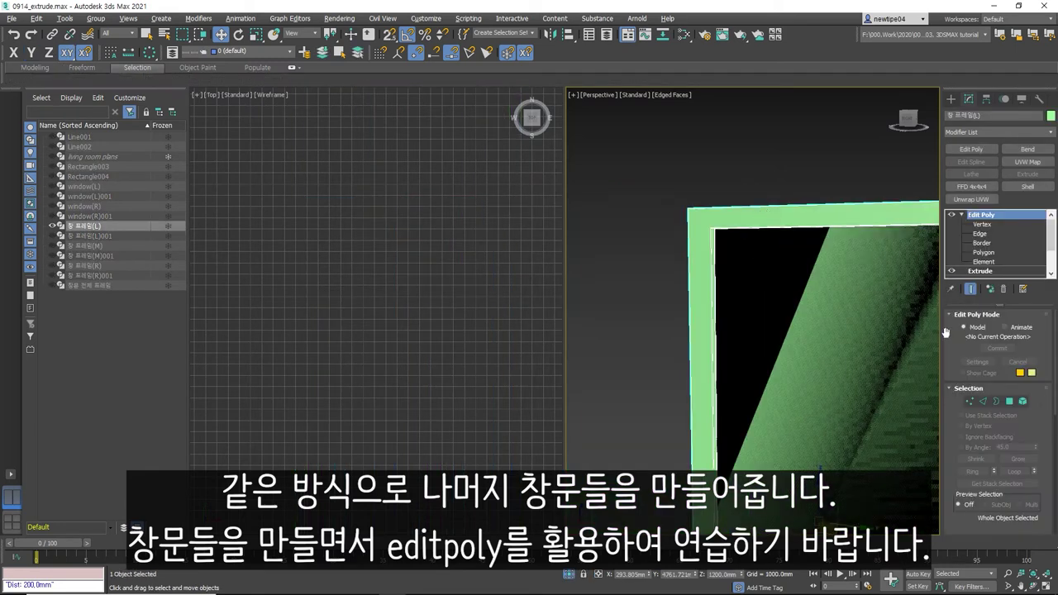
pyautogui.press('z')
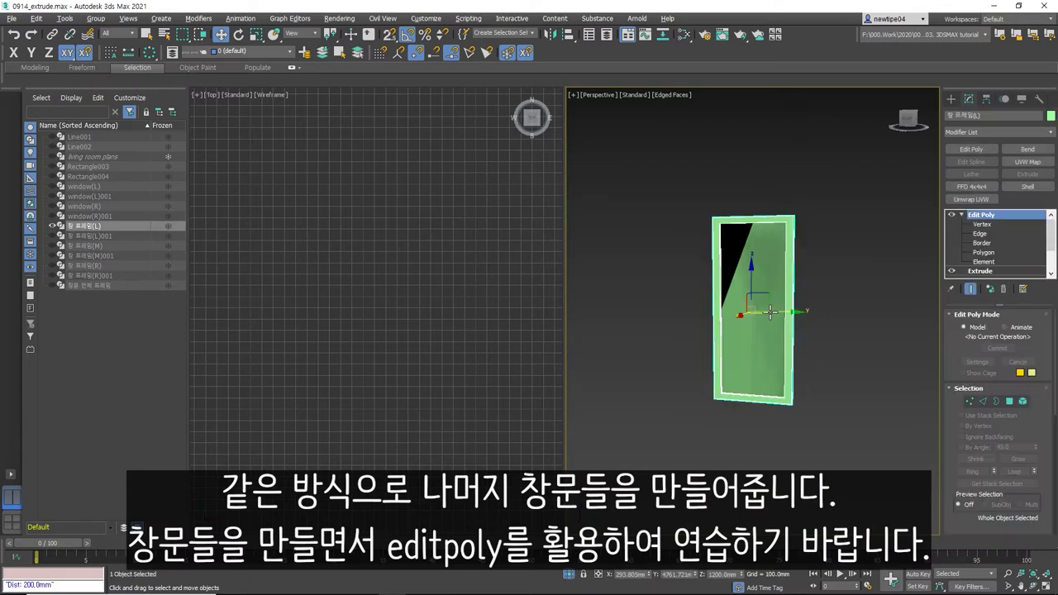
pyautogui.hotkey('alt', 'q')
pyautogui.hotkey('alt', 'q')
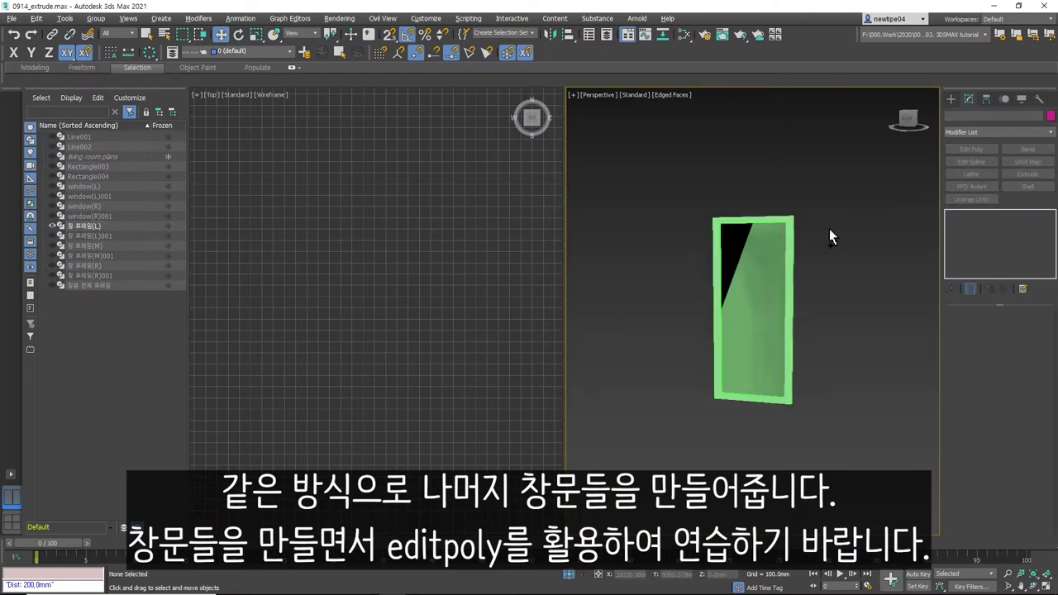
pyautogui.hotkey('alt', 'q')
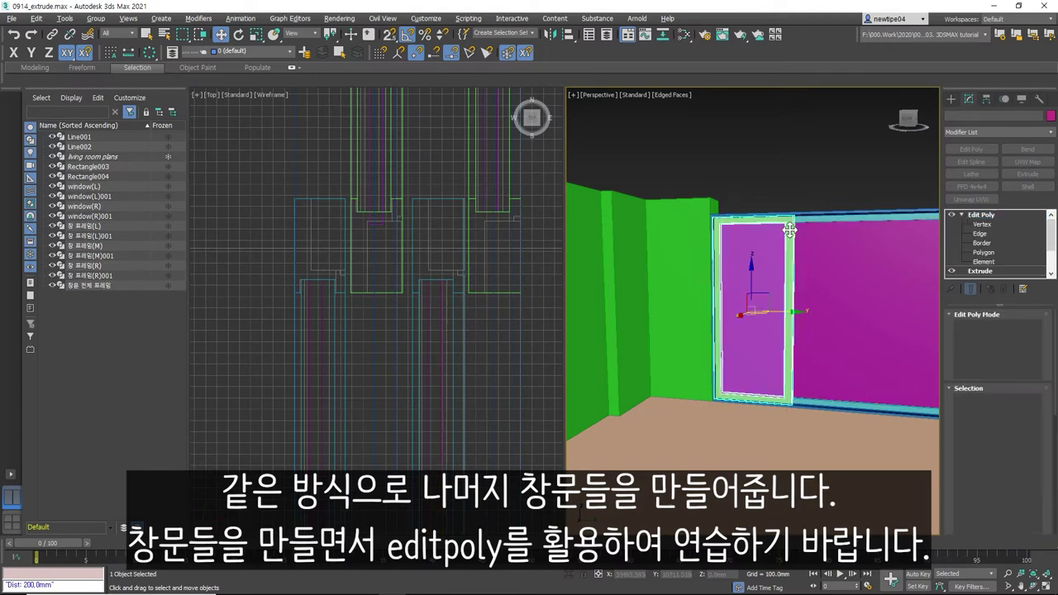
pyautogui.hotkey('alt', 'q')
pyautogui.click(796, 229)
pyautogui.click(792, 235)
pyautogui.scroll(3, 721, 222)
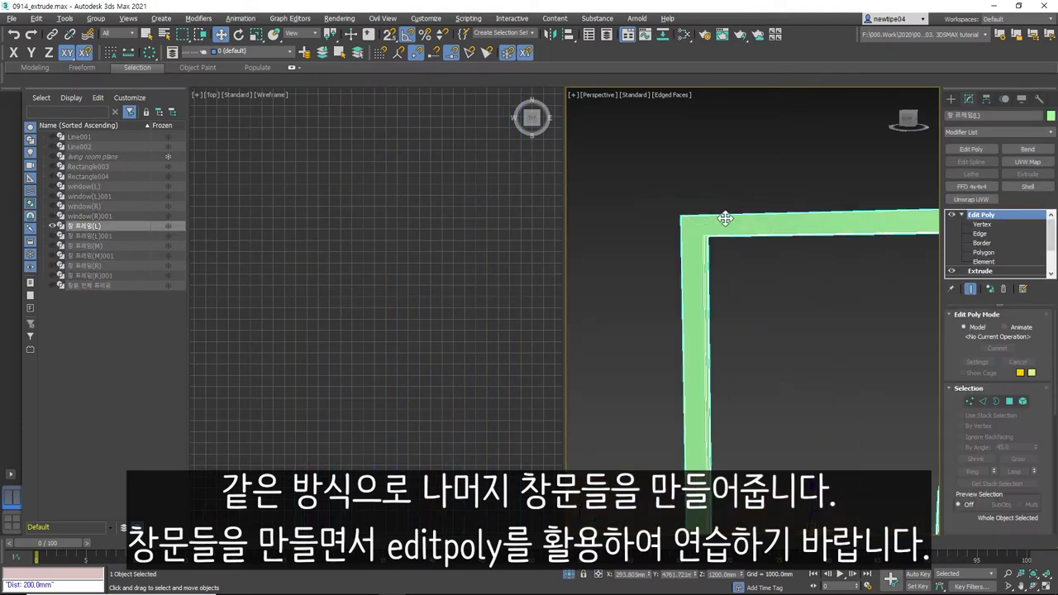
pyautogui.scroll(4, 707, 256)
# - At Vertex level, select the top-left and top-right inner/outer corner vertex pairs
pyautogui.click(972, 399)
pyautogui.scroll(-2, 768, 301)
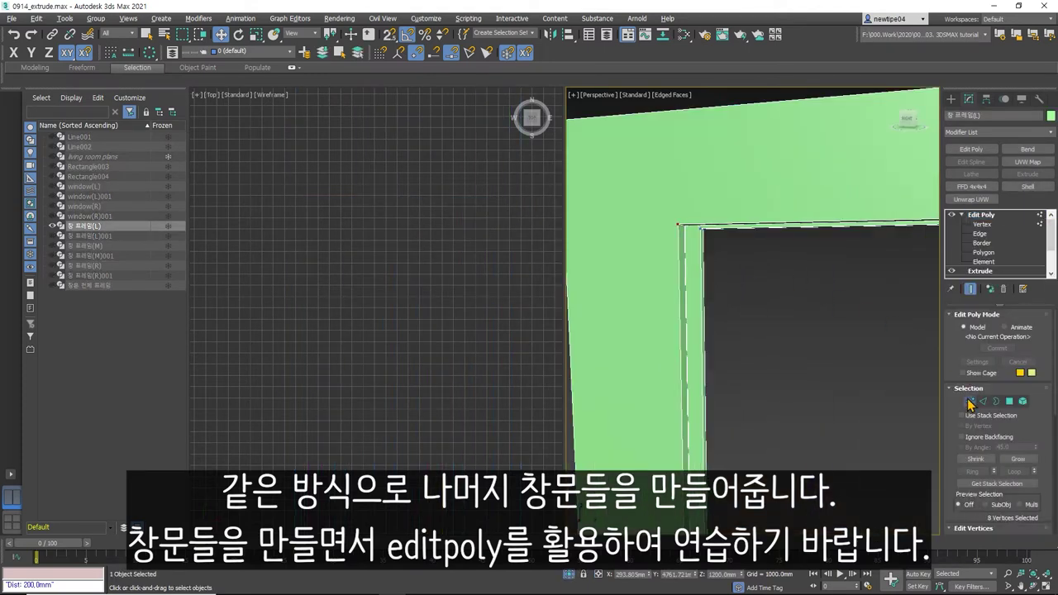
pyautogui.scroll(-2, 767, 301)
pyautogui.click(748, 273)
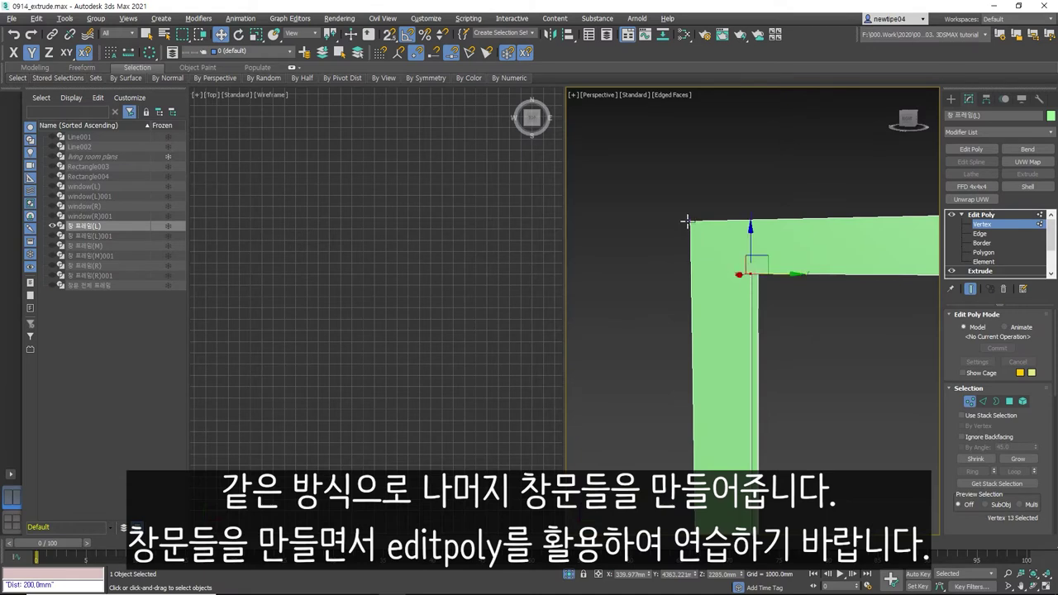
pyautogui.moveTo(681, 212); pyautogui.dragTo(699, 229)
pyautogui.scroll(-3, 818, 225)
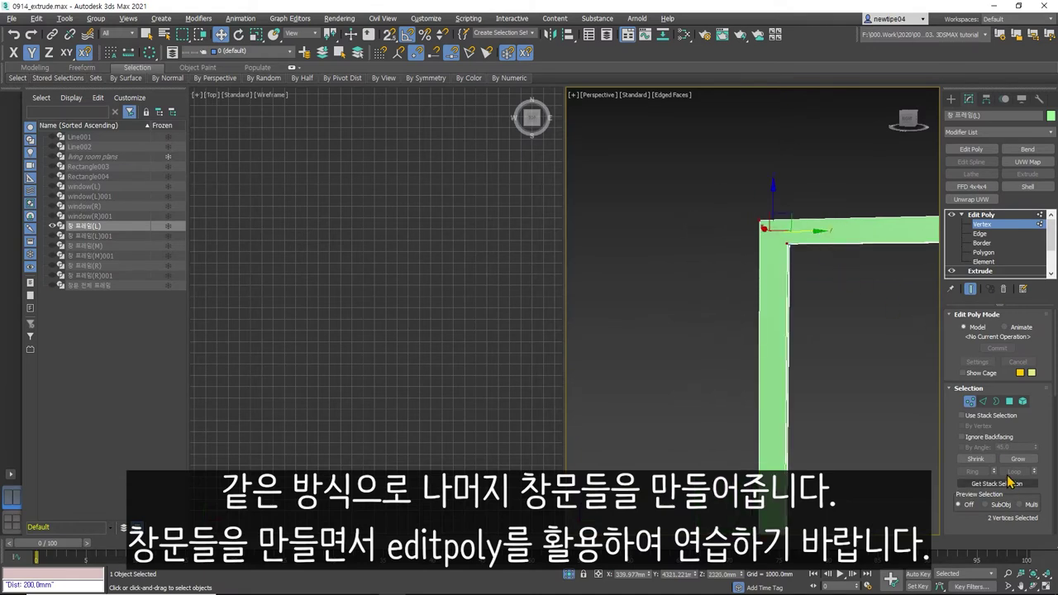
pyautogui.scroll(-4, 1004, 473)
pyautogui.moveTo(838, 366); pyautogui.dragTo(831, 272, button='middle')
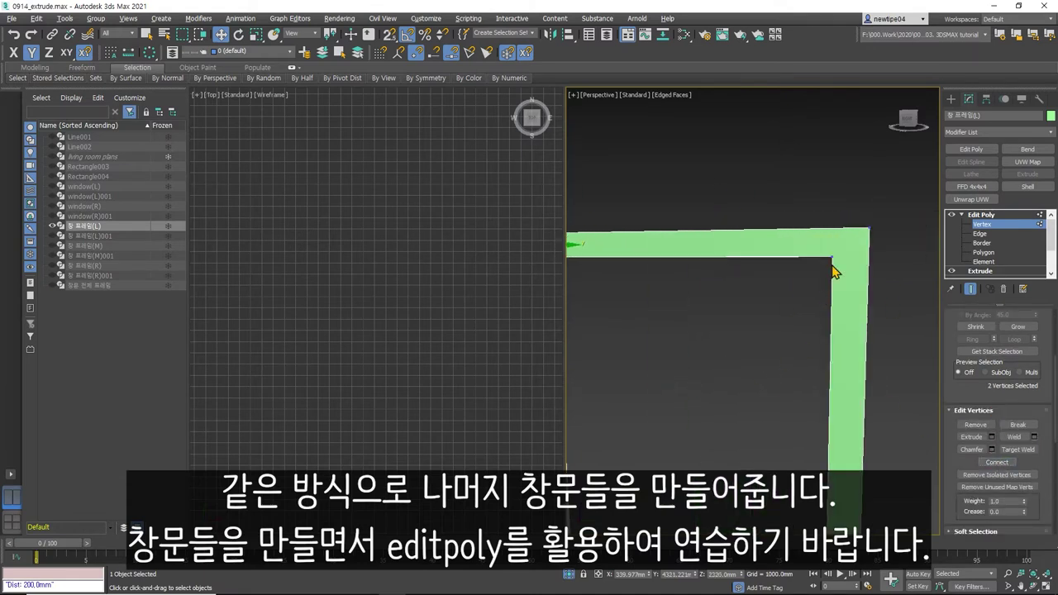
pyautogui.click(830, 255)
pyautogui.moveTo(870, 226); pyautogui.dragTo(889, 274)
pyautogui.scroll(-4, 875, 351)
pyautogui.scroll(-2, 875, 351)
pyautogui.scroll(5, 844, 438)
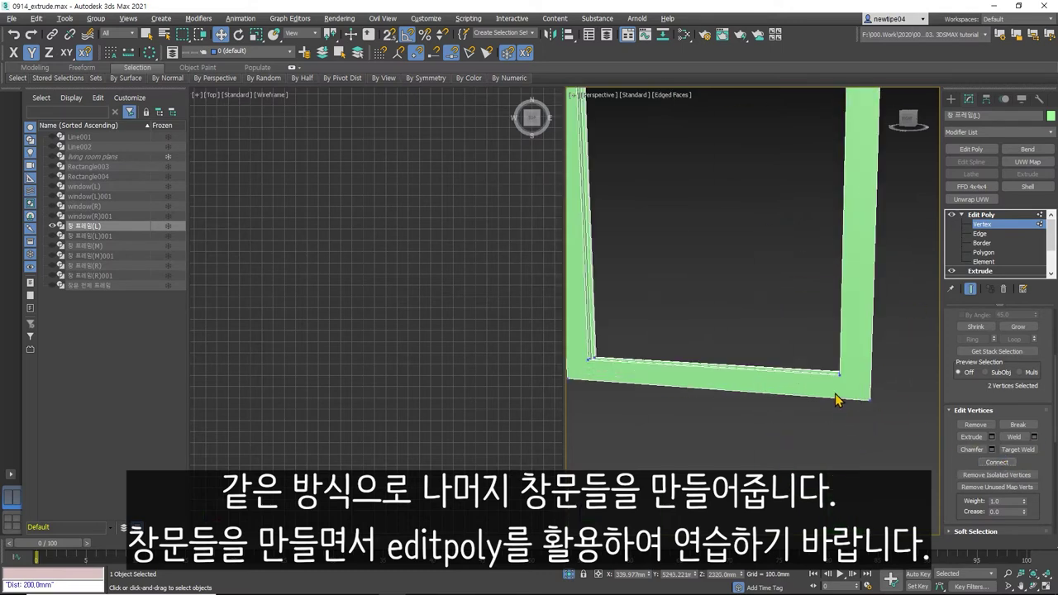
# - Select the bottom corners' inner and outer vertices and join the pairs with Connect
pyautogui.click(840, 372)
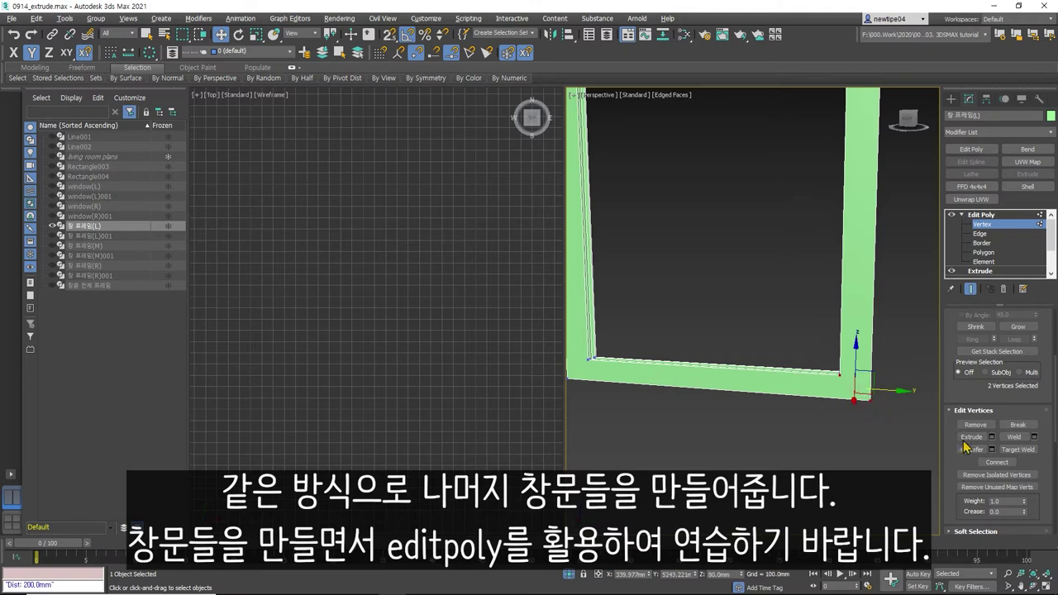
pyautogui.scroll(5, 670, 383)
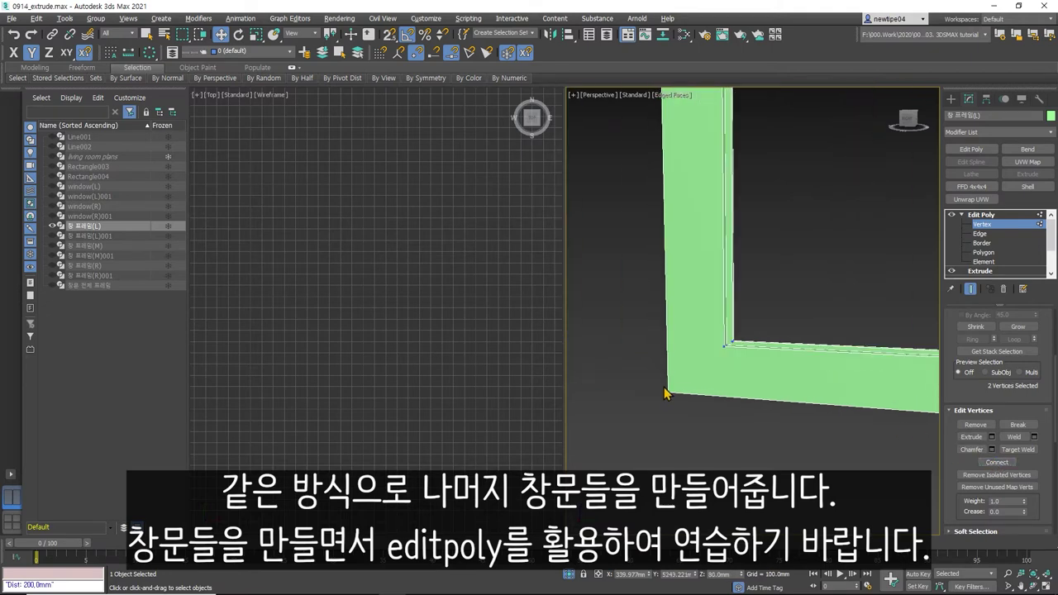
pyautogui.click(668, 389)
pyautogui.keyDown('ctrl'); pyautogui.click(725, 345); pyautogui.keyUp('ctrl')
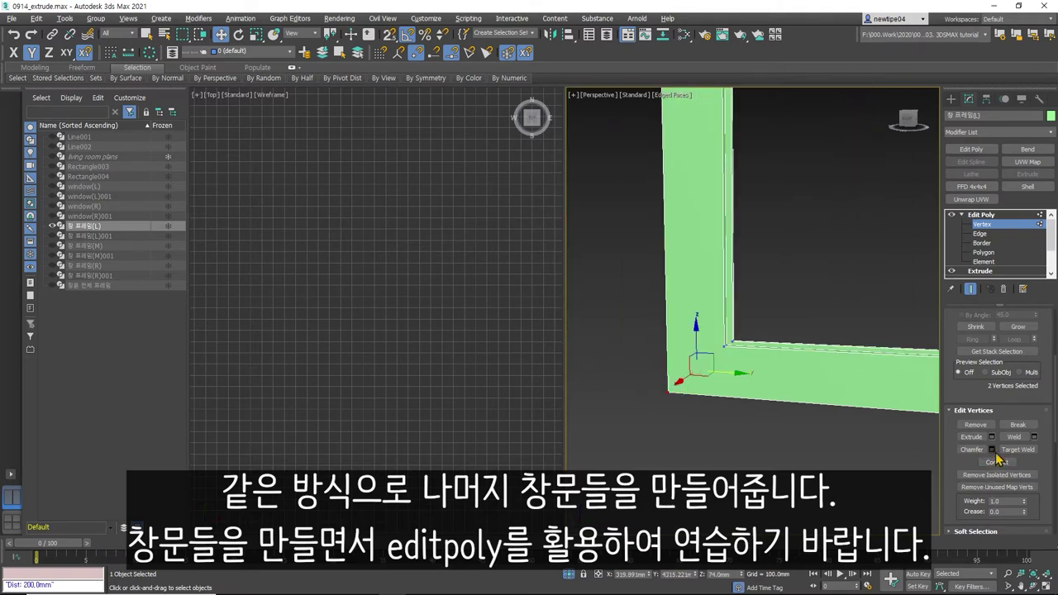
pyautogui.click(725, 346)
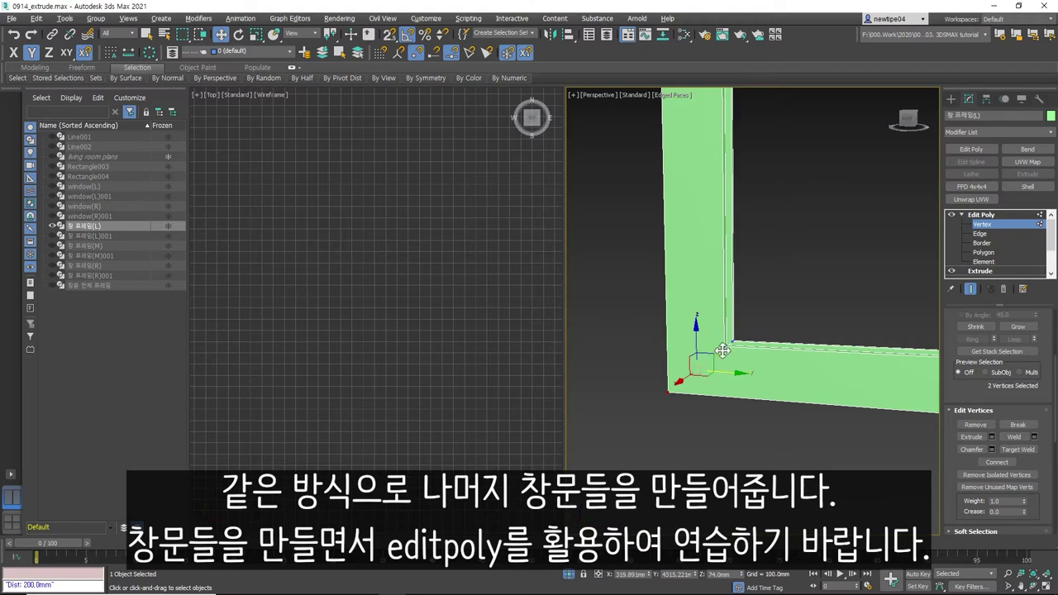
pyautogui.keyDown('ctrl'); pyautogui.click(670, 387); pyautogui.keyUp('ctrl')
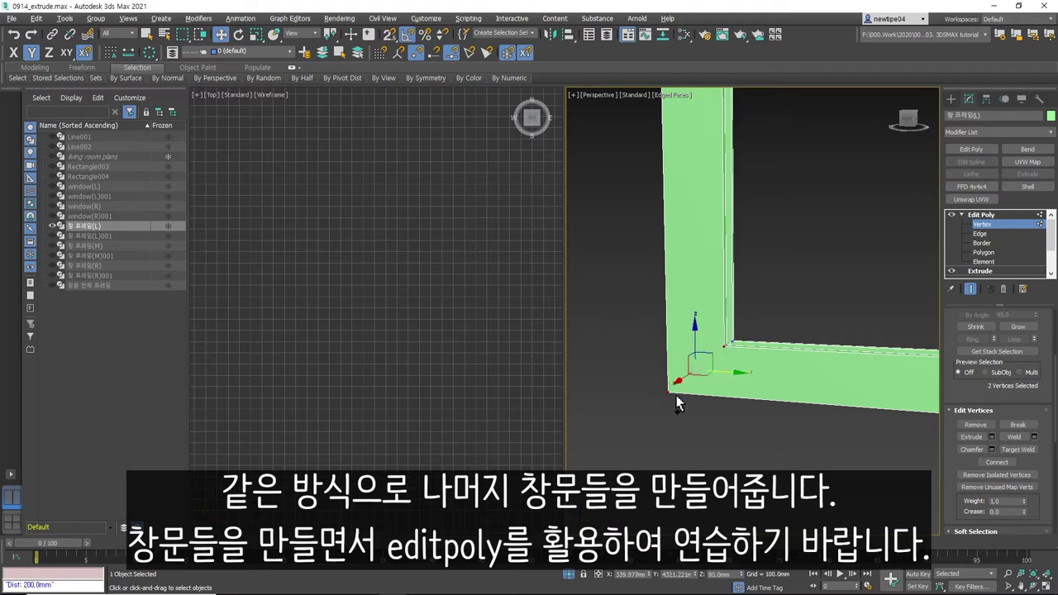
pyautogui.click(997, 464)
# - In Edge mode, connect the top-left, top-right and bottom-right corner edges
pyautogui.press('2')
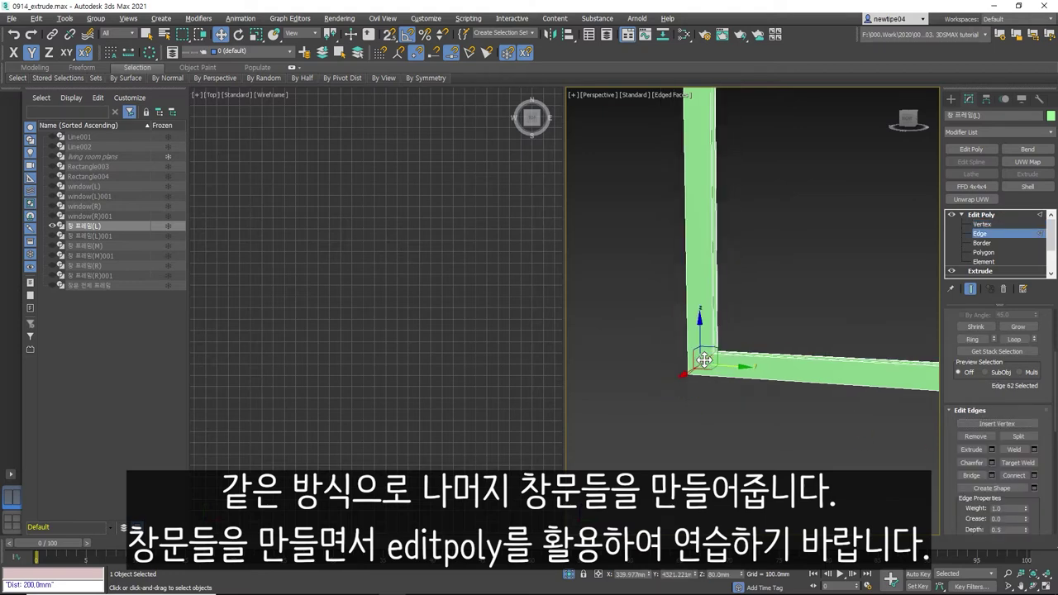
pyautogui.scroll(-5, 698, 348)
pyautogui.scroll(3, 697, 237)
pyautogui.click(703, 235)
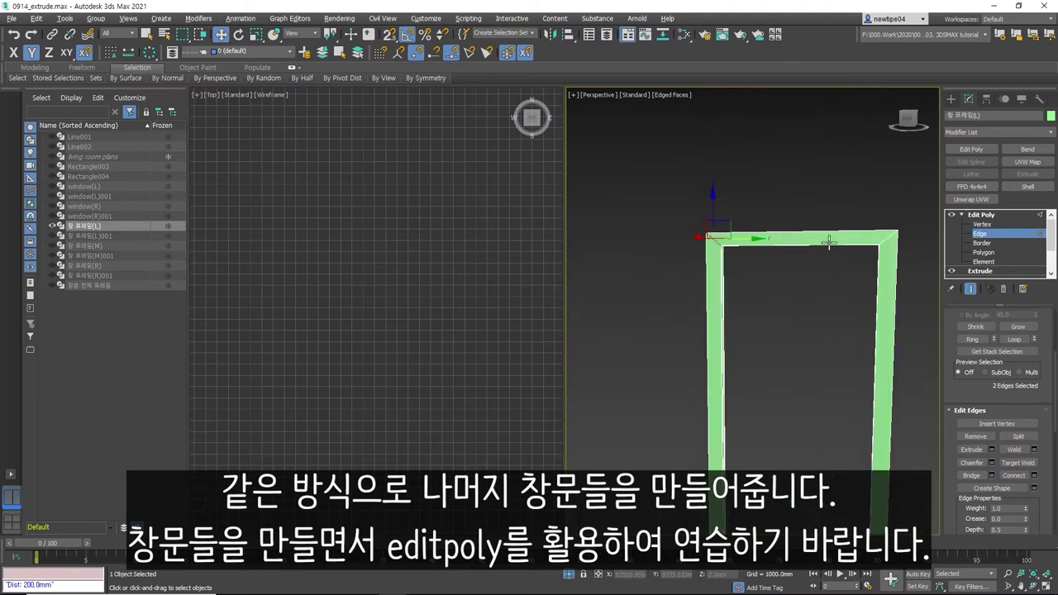
pyautogui.scroll(3, 893, 240)
pyautogui.keyDown('ctrl'); pyautogui.click(888, 229); pyautogui.keyUp('ctrl')
pyautogui.scroll(-5, 841, 374)
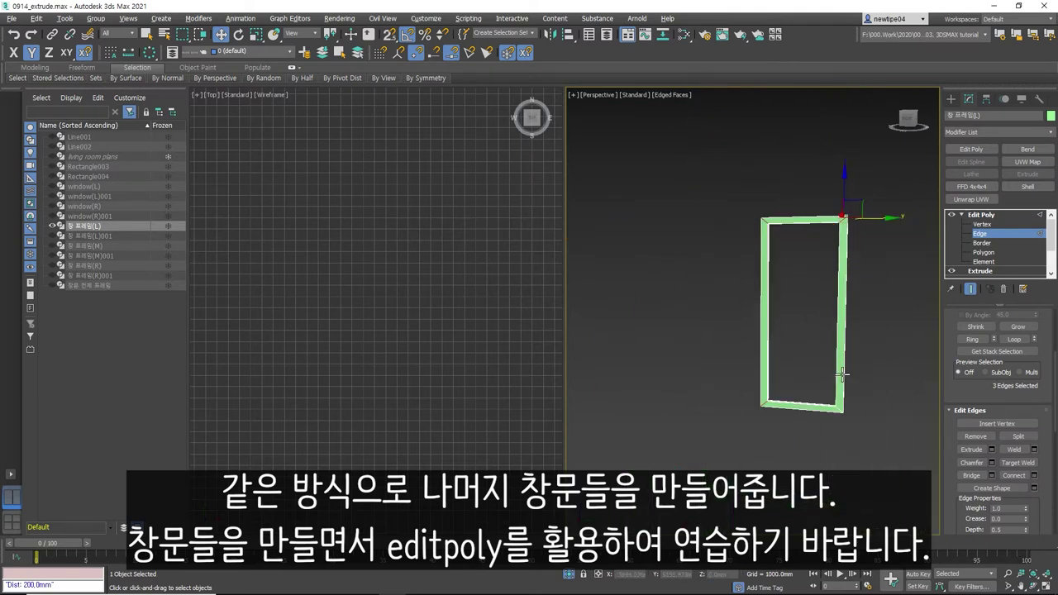
pyautogui.scroll(3, 841, 374)
pyautogui.keyDown('ctrl'); pyautogui.click(850, 405); pyautogui.keyUp('ctrl')
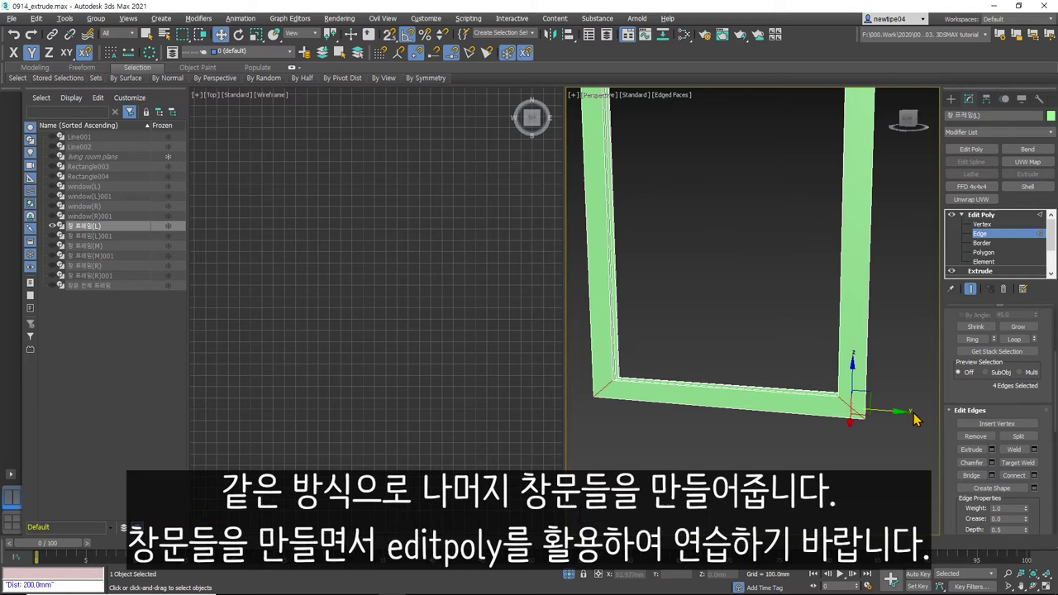
pyautogui.click(1034, 476)
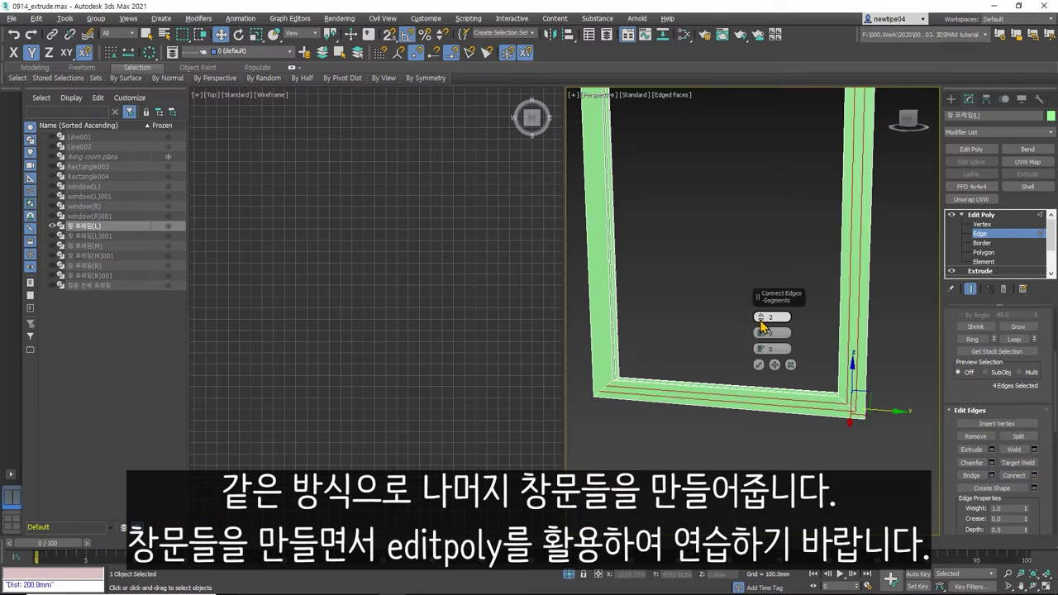
pyautogui.click(759, 364)
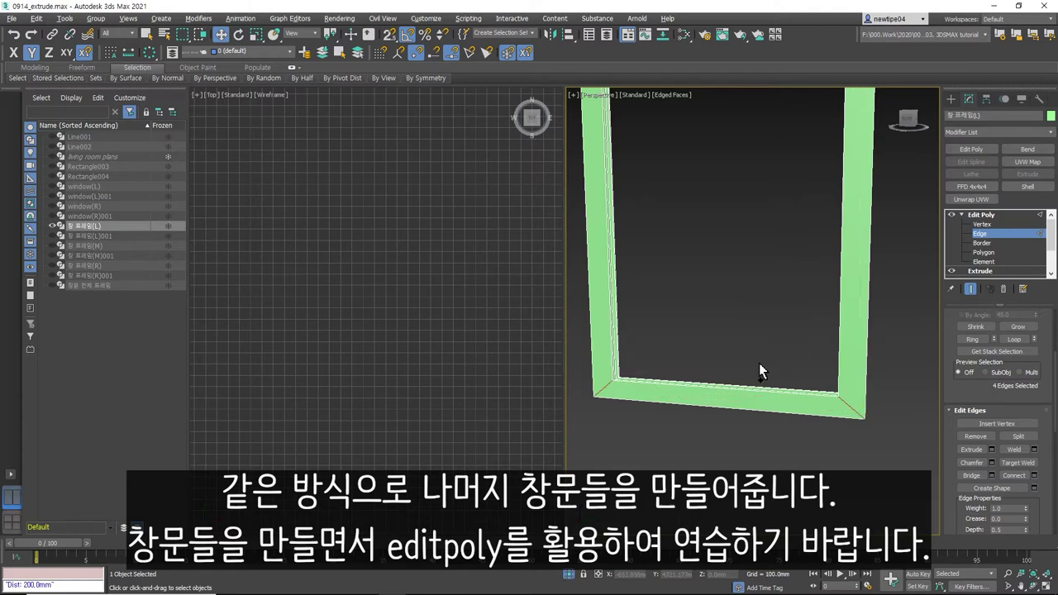
# - Apply another Connect from its settings dialog and confirm with OK
pyautogui.scroll(-5, 744, 360)
pyautogui.scroll(1, 667, 194)
pyautogui.scroll(1, 681, 182)
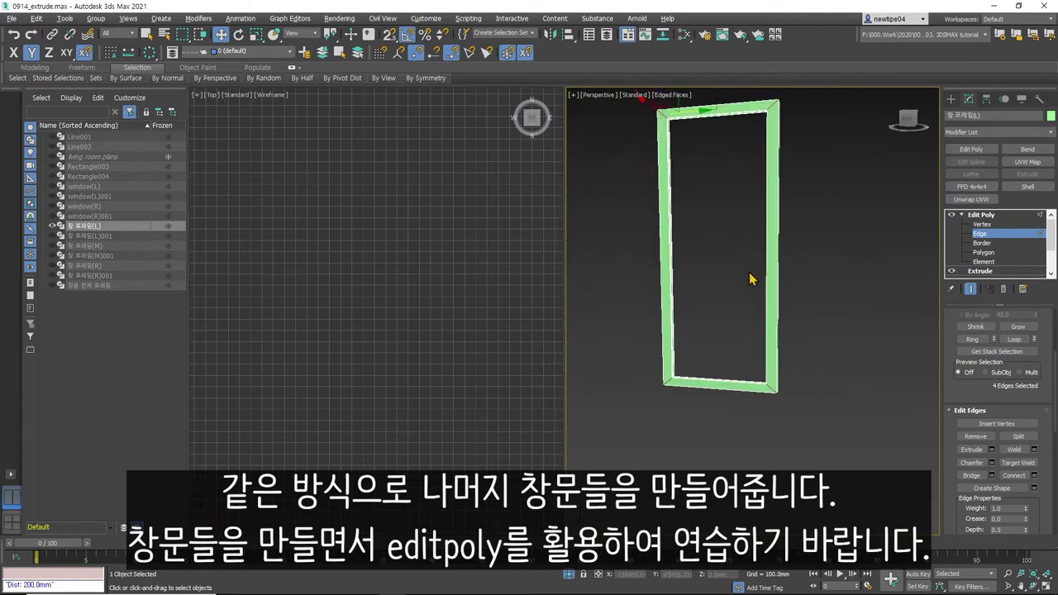
pyautogui.click(1033, 476)
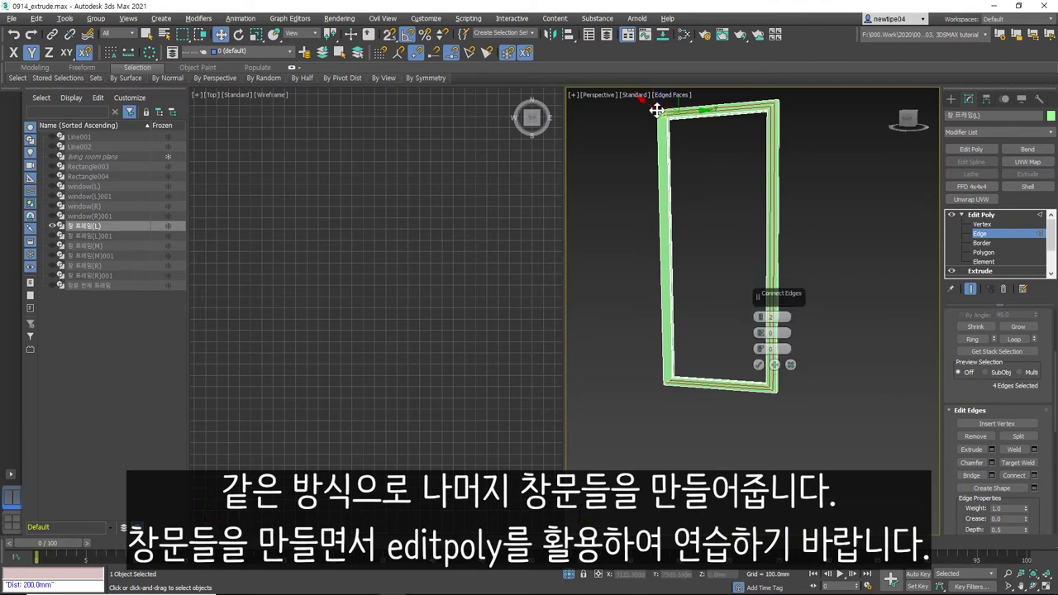
pyautogui.scroll(4, 662, 116)
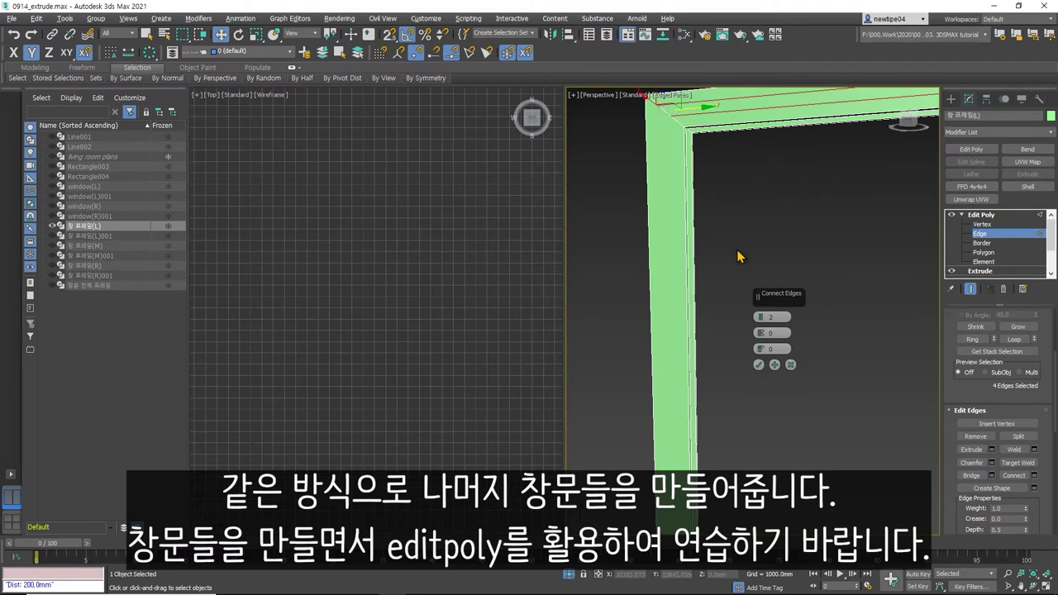
pyautogui.click(759, 365)
pyautogui.scroll(-3, 702, 169)
pyautogui.scroll(-2, 744, 169)
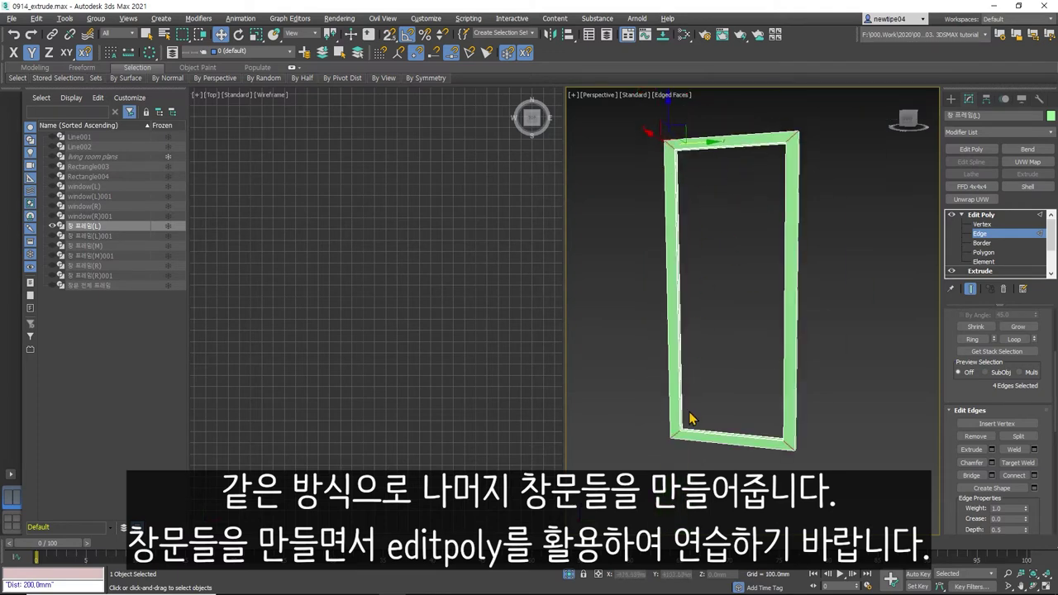
# - Connect the top-left, bottom-left and top-right corner edges with 2 segments
pyautogui.click(673, 145)
pyautogui.scroll(3, 672, 146)
pyautogui.scroll(-4, 684, 169)
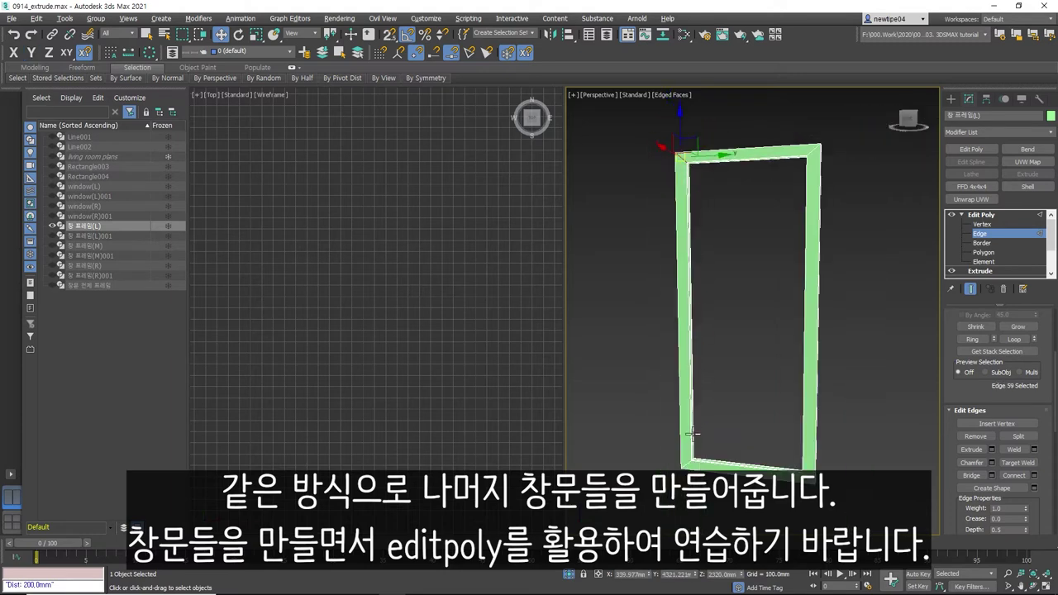
pyautogui.keyDown('ctrl'); pyautogui.click(685, 466); pyautogui.keyUp('ctrl')
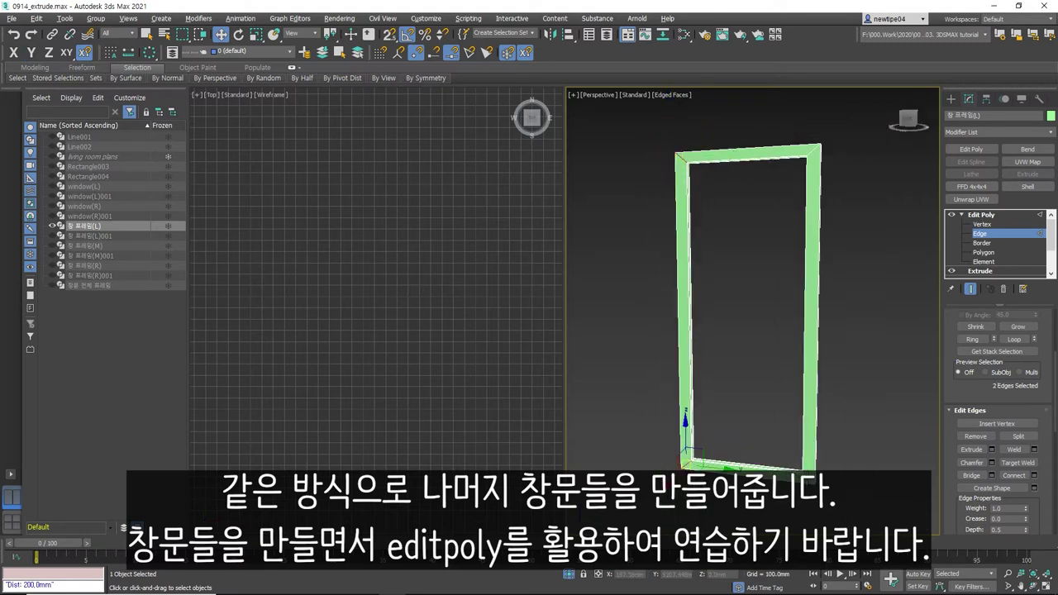
pyautogui.keyDown('ctrl'); pyautogui.click(813, 155); pyautogui.keyUp('ctrl')
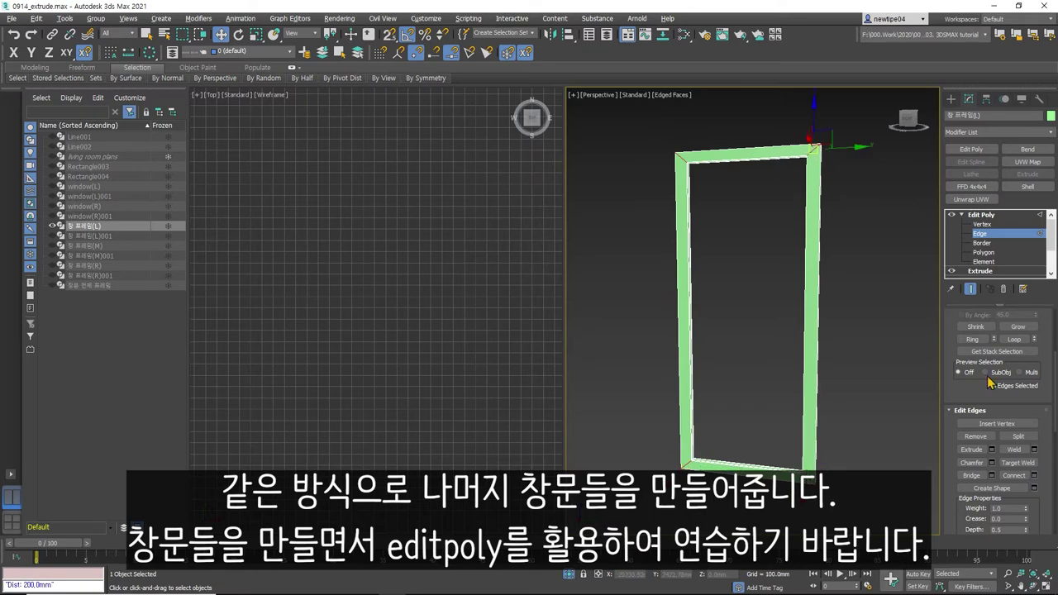
pyautogui.click(1033, 476)
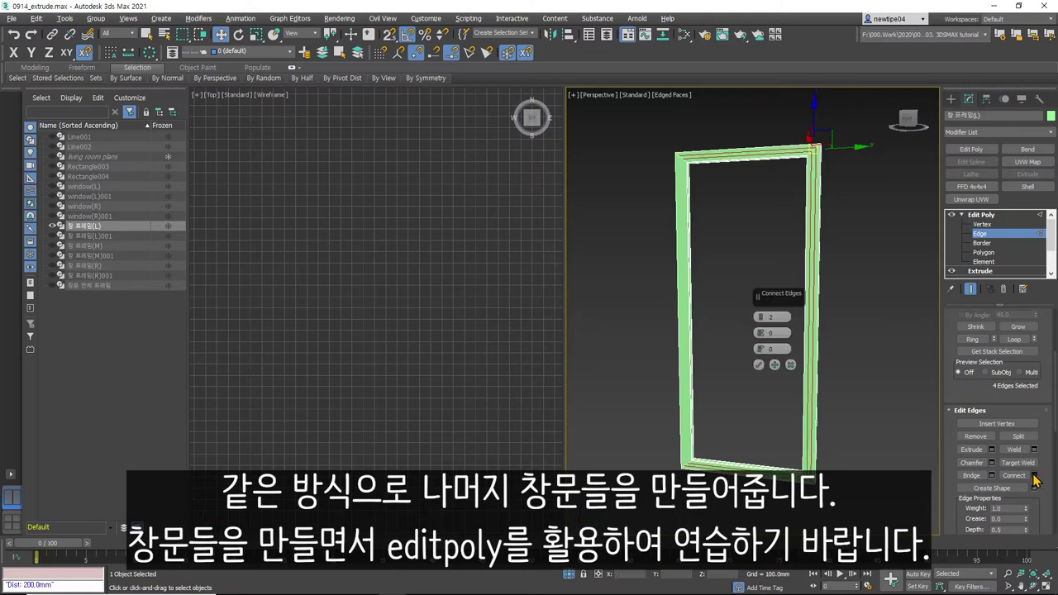
pyautogui.click(760, 320)
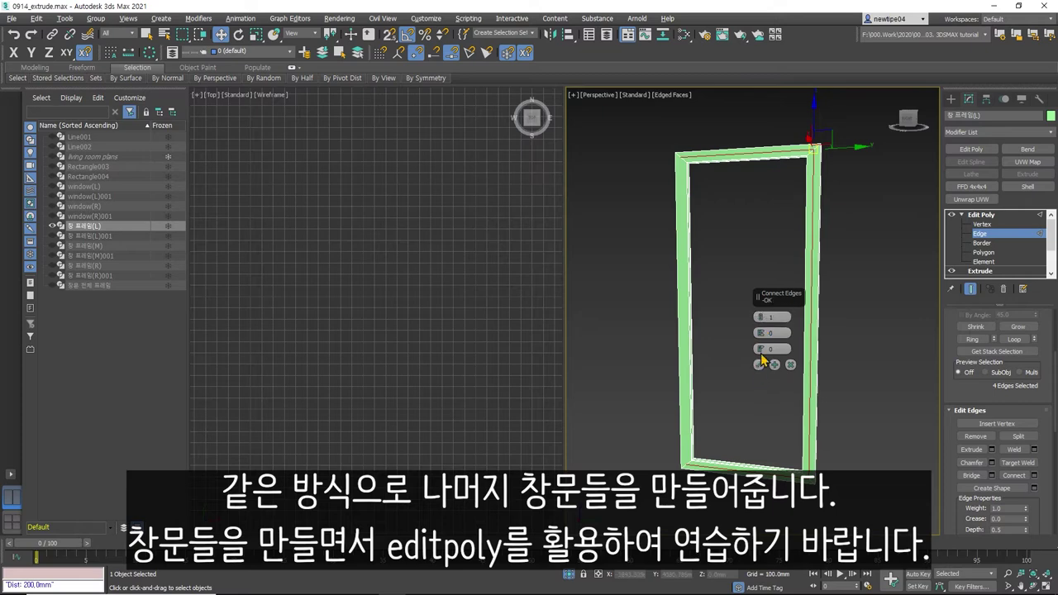
pyautogui.click(760, 315)
pyautogui.click(759, 367)
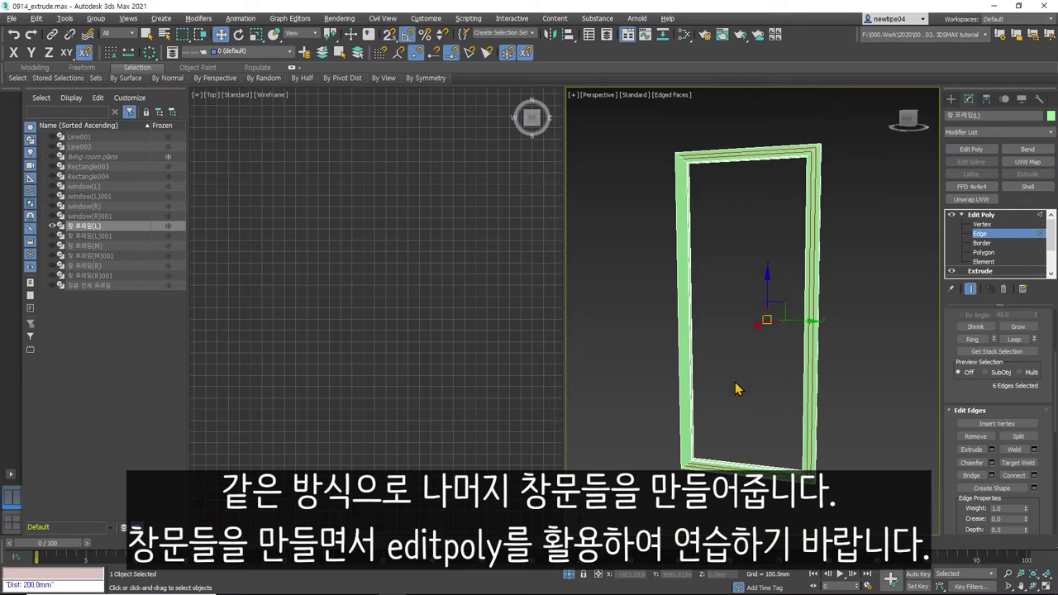
# - Select the bottom-left and top-left corner vertices and try repeating the last connection
pyautogui.press('1')
pyautogui.scroll(4, 685, 422)
pyautogui.click(685, 423)
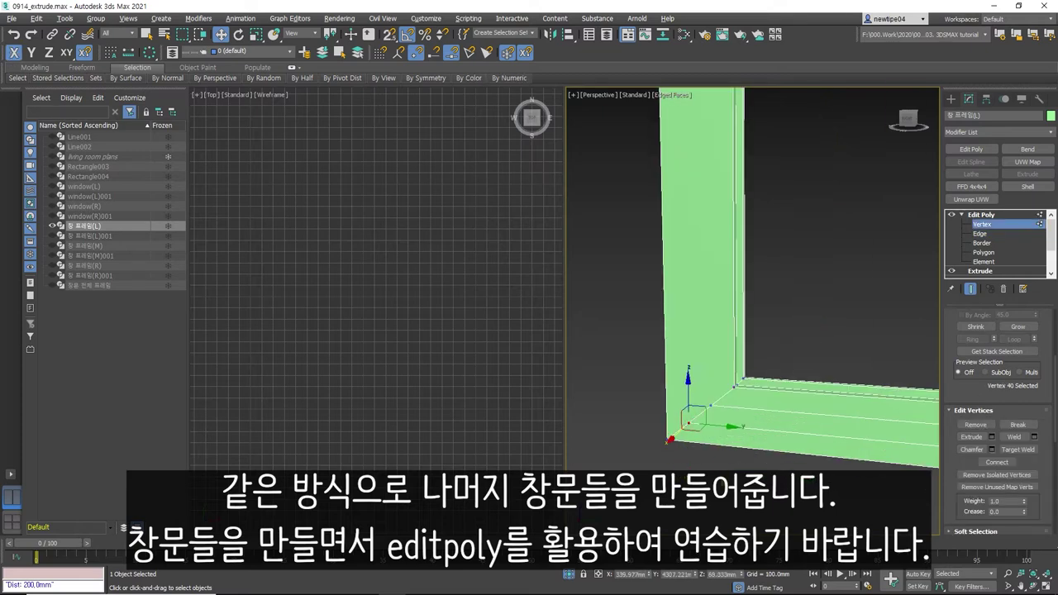
pyautogui.scroll(-5, 686, 414)
pyautogui.scroll(5, 708, 147)
pyautogui.click(718, 145)
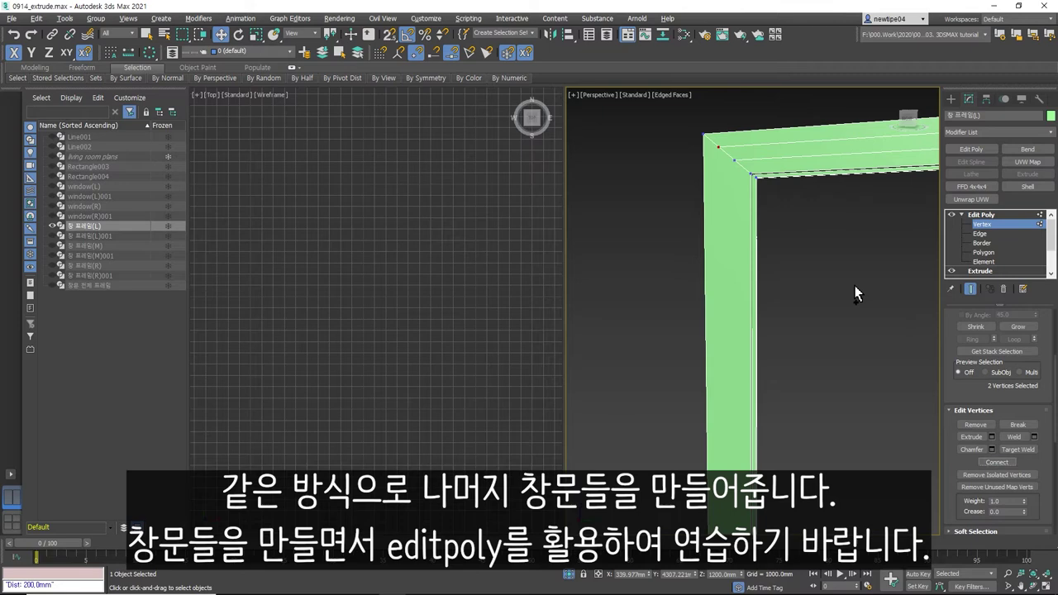
pyautogui.press('1')
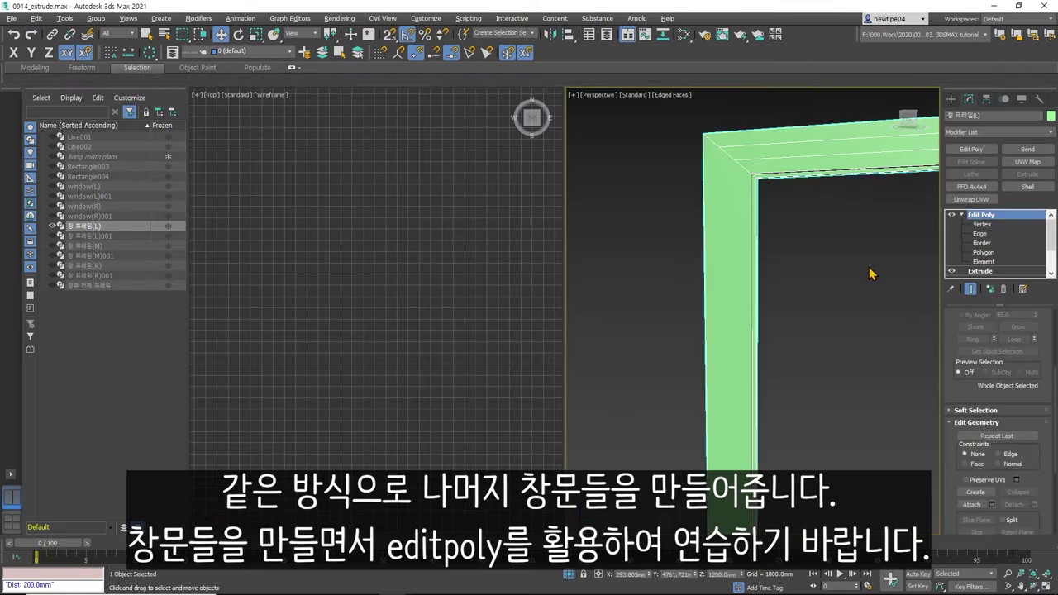
pyautogui.hotkey('ctrl', 'shift', 'e')
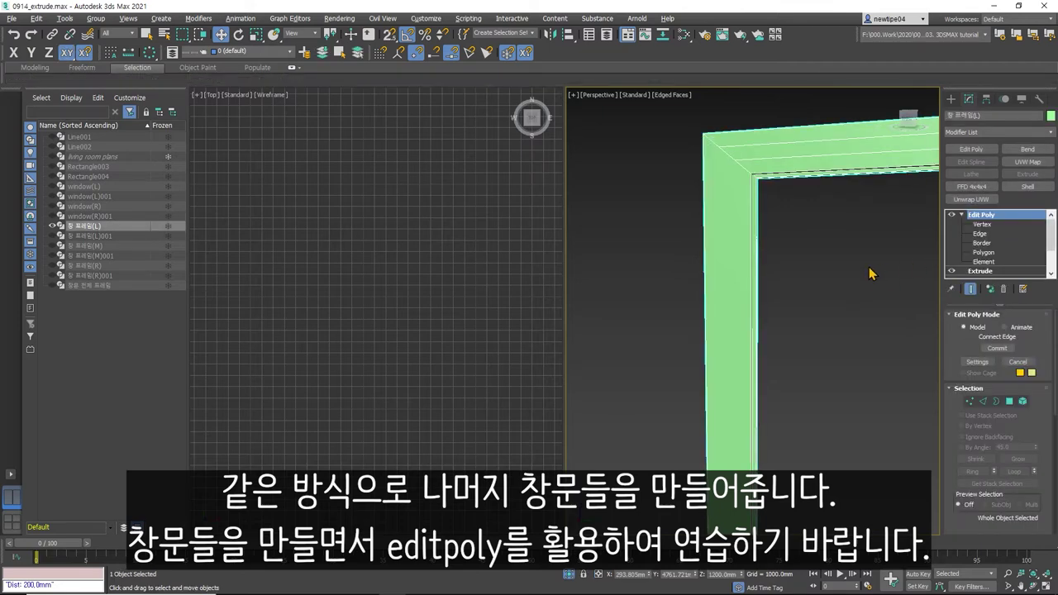
pyautogui.press('Return')
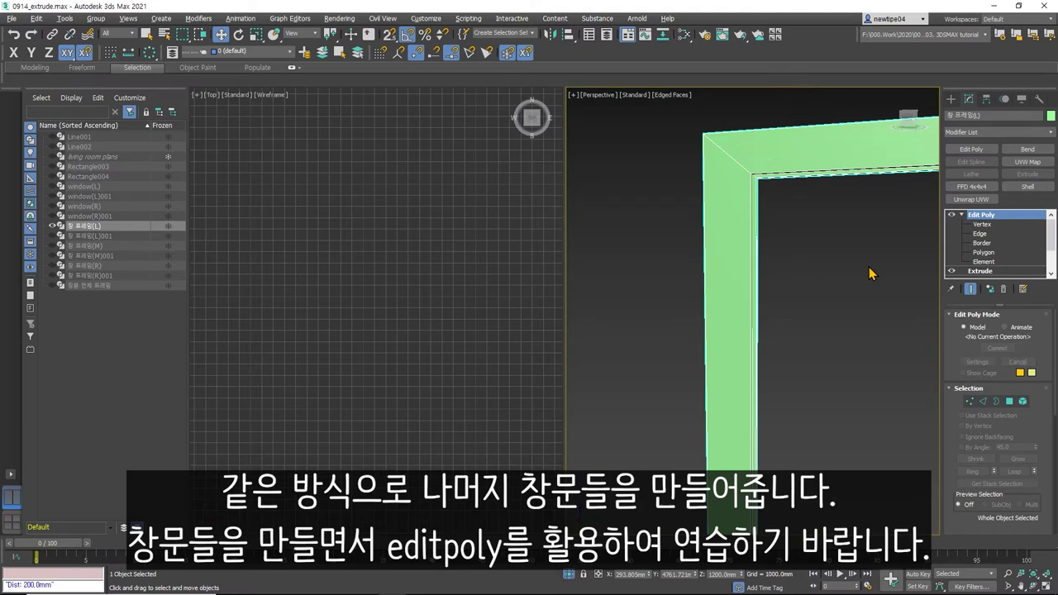
# - Back in Edge mode, select the top-right, top-left and bottom-right corner edges
pyautogui.press('z')
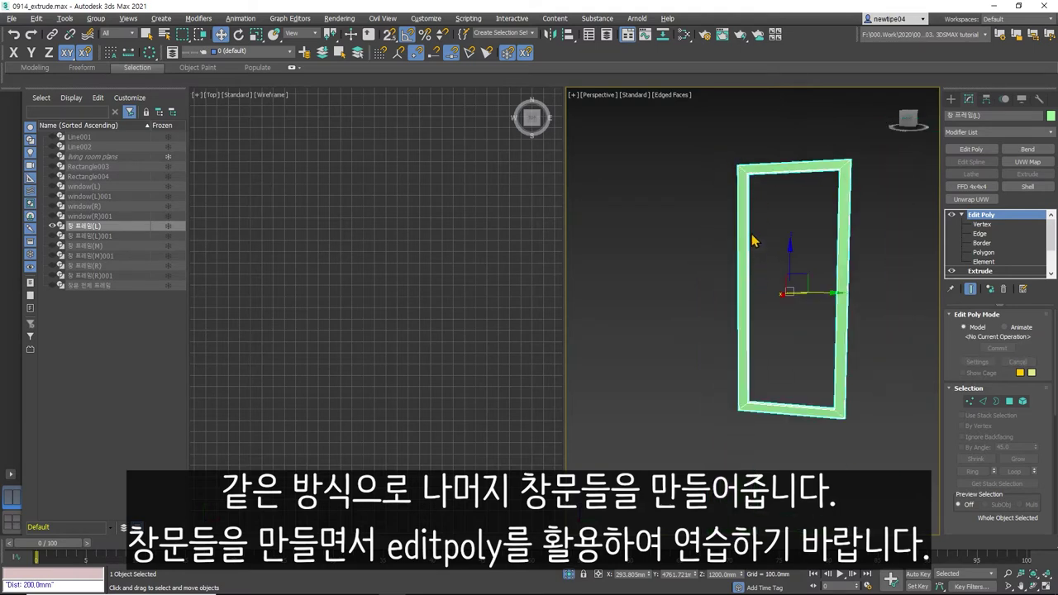
pyautogui.press('2')
pyautogui.click(754, 405)
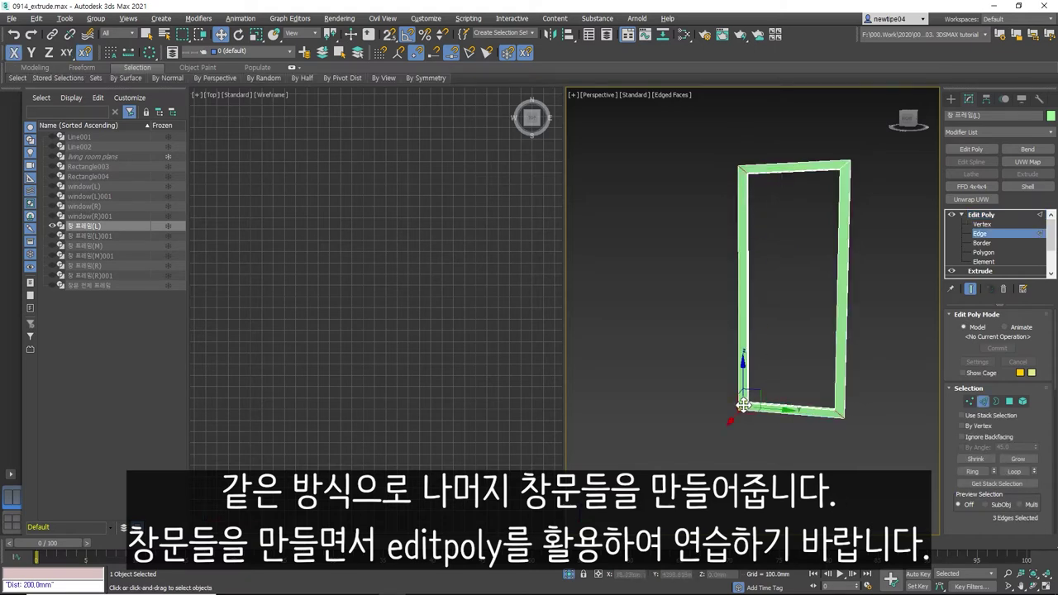
pyautogui.hotkey('ctrl', 'z')
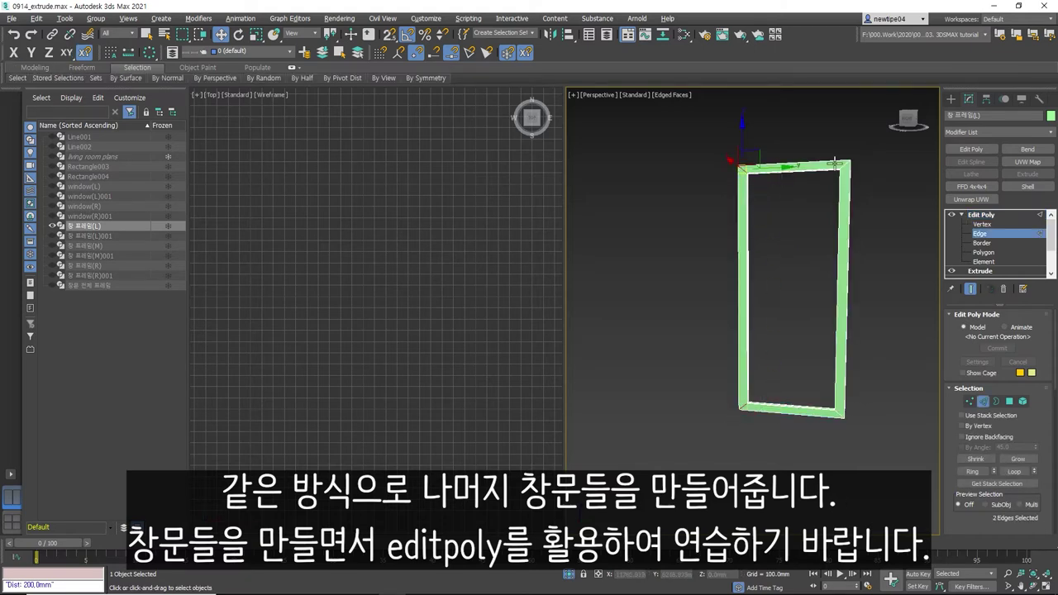
pyautogui.scroll(2, 863, 179)
pyautogui.scroll(2, 846, 178)
pyautogui.click(894, 188)
pyautogui.click(856, 167)
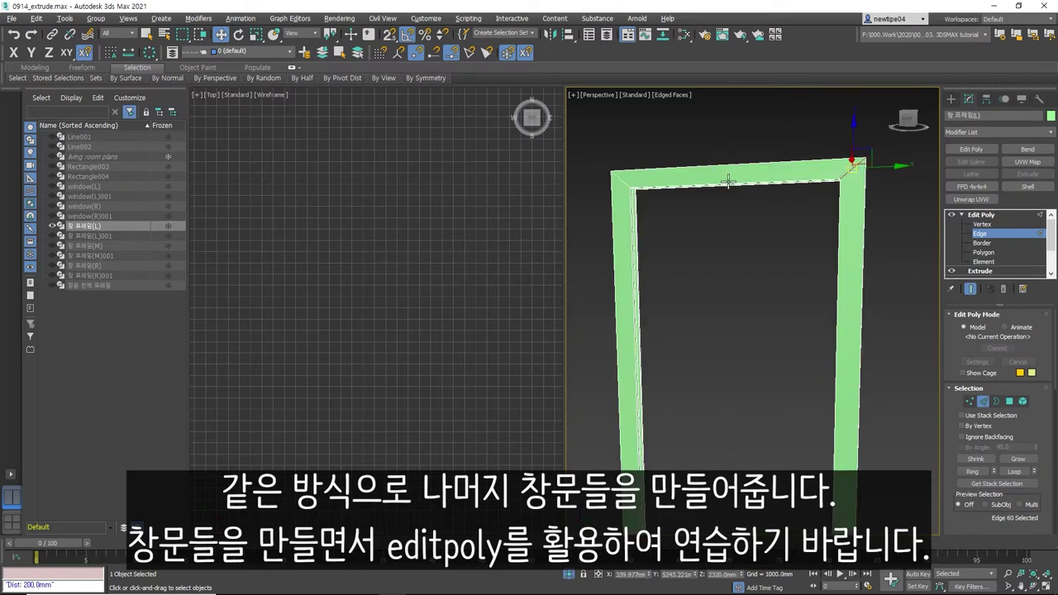
pyautogui.keyDown('ctrl'); pyautogui.click(624, 183); pyautogui.keyUp('ctrl')
pyautogui.keyDown('alt'); pyautogui.moveTo(621, 177); pyautogui.dragTo(736, 233, button='middle'); pyautogui.keyUp('alt')
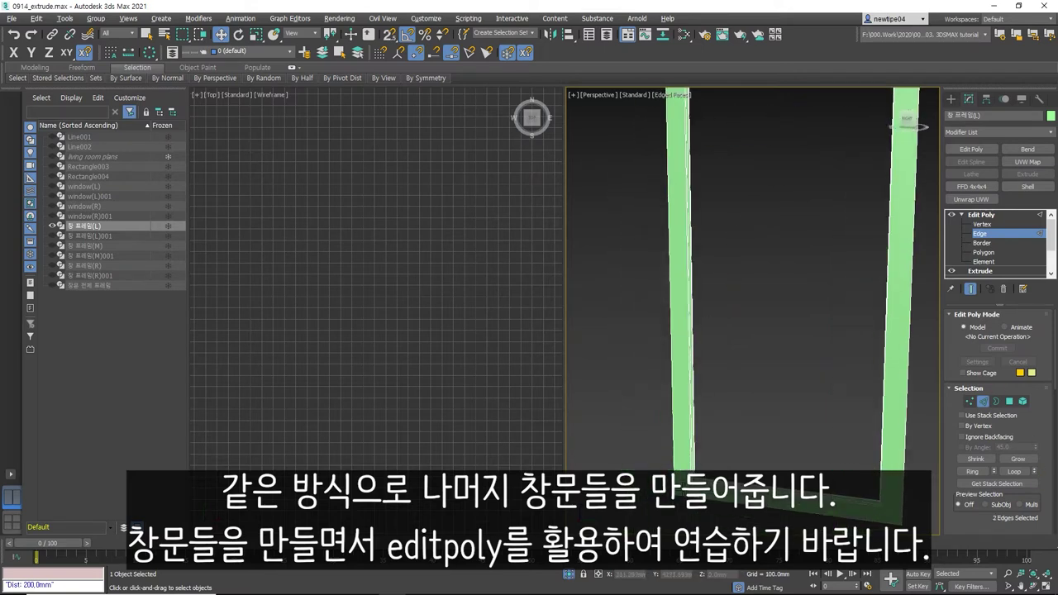
pyautogui.keyDown('ctrl'); pyautogui.click(891, 511); pyautogui.keyUp('ctrl')
pyautogui.scroll(-5, 1005, 488)
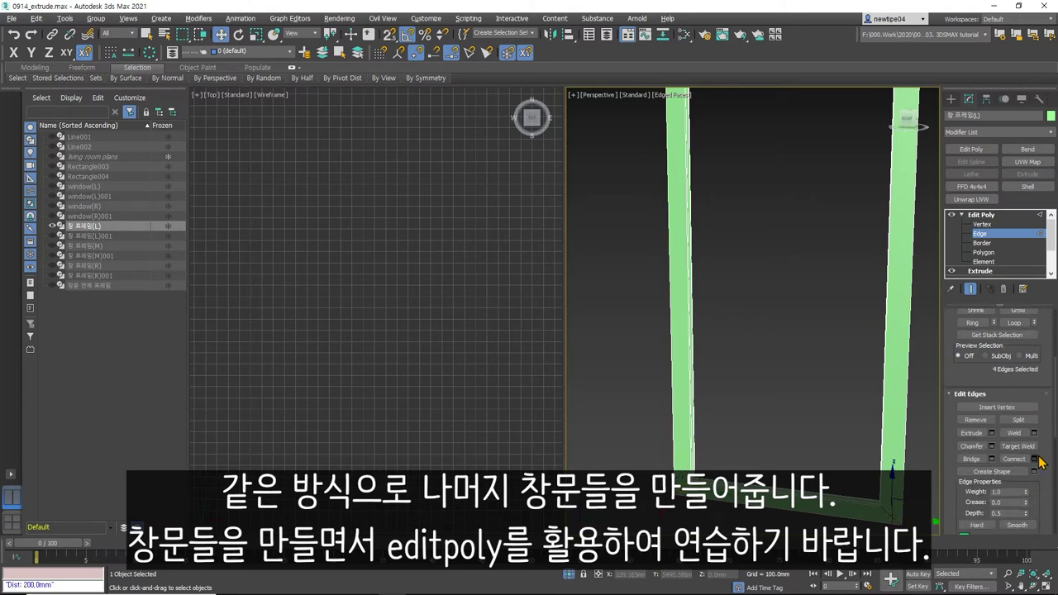
# - Preview connecting loops with Pinch 8, then cancel the Connect preview twice
pyautogui.click(1034, 459)
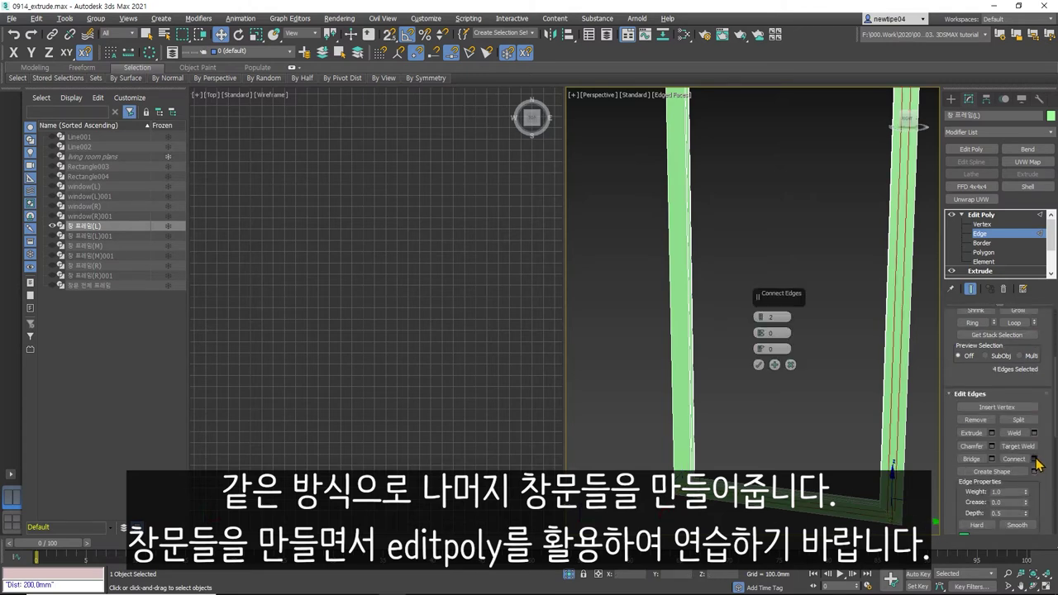
pyautogui.moveTo(760, 332); pyautogui.dragTo(761, 253)
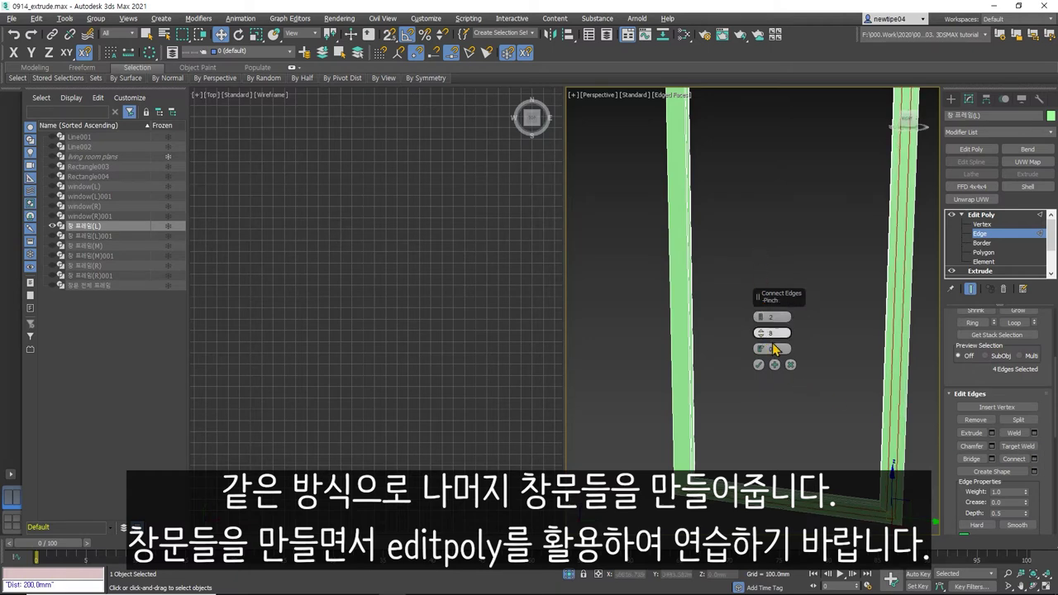
pyautogui.click(790, 365)
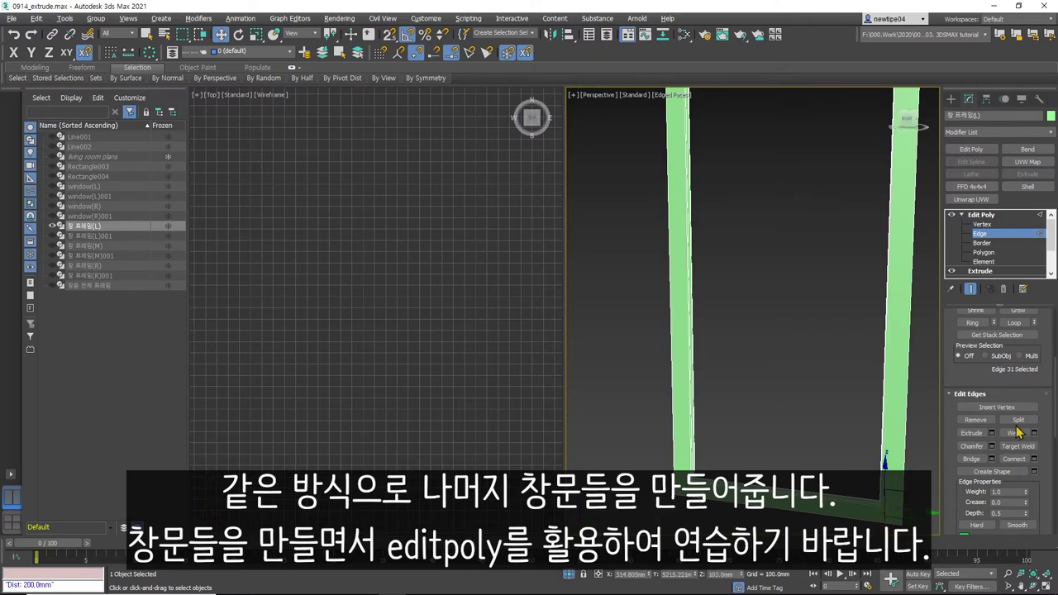
pyautogui.click(891, 517)
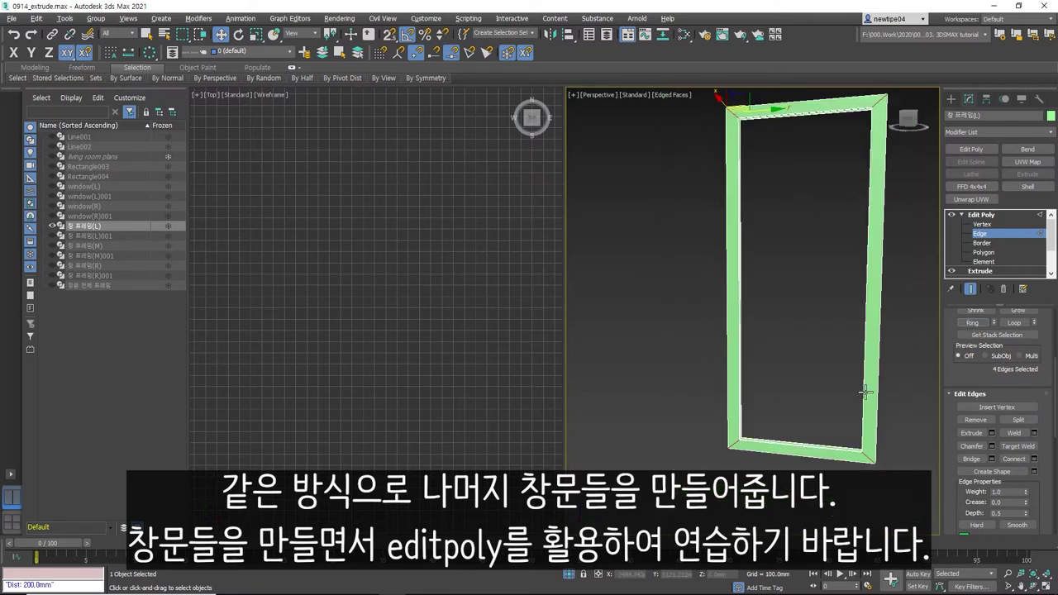
pyautogui.click(1034, 458)
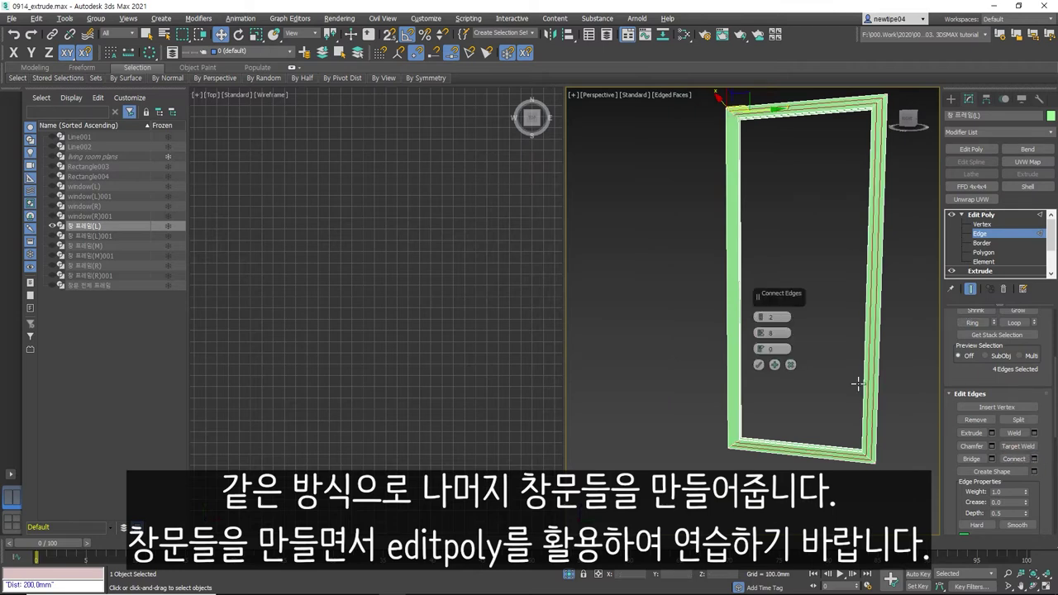
pyautogui.click(791, 364)
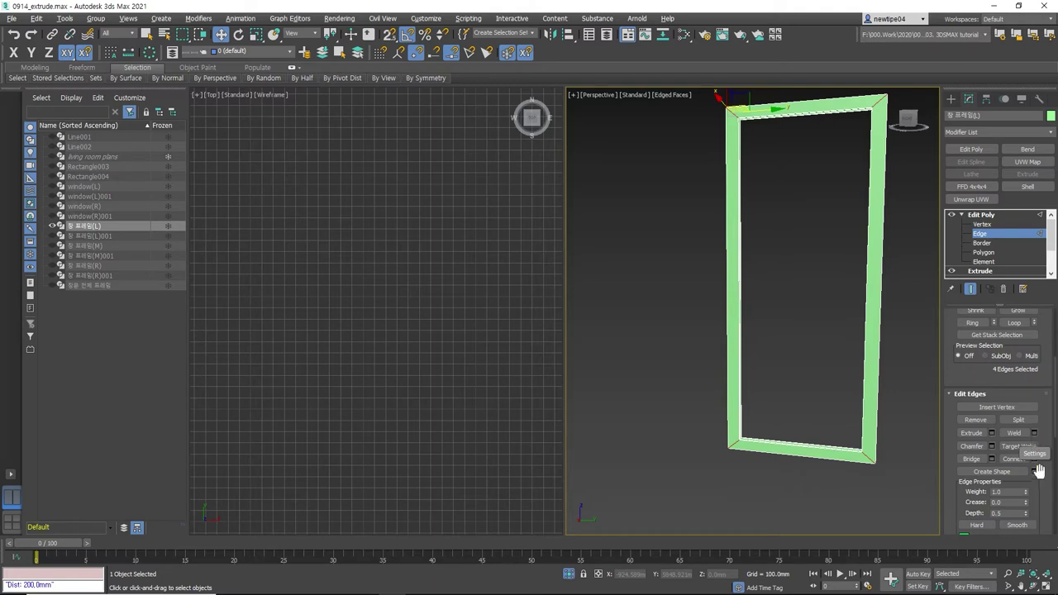
# - Pan along the left post, select the bottom-left corner edges, then clear the selection
pyautogui.scroll(-1, 1040, 479)
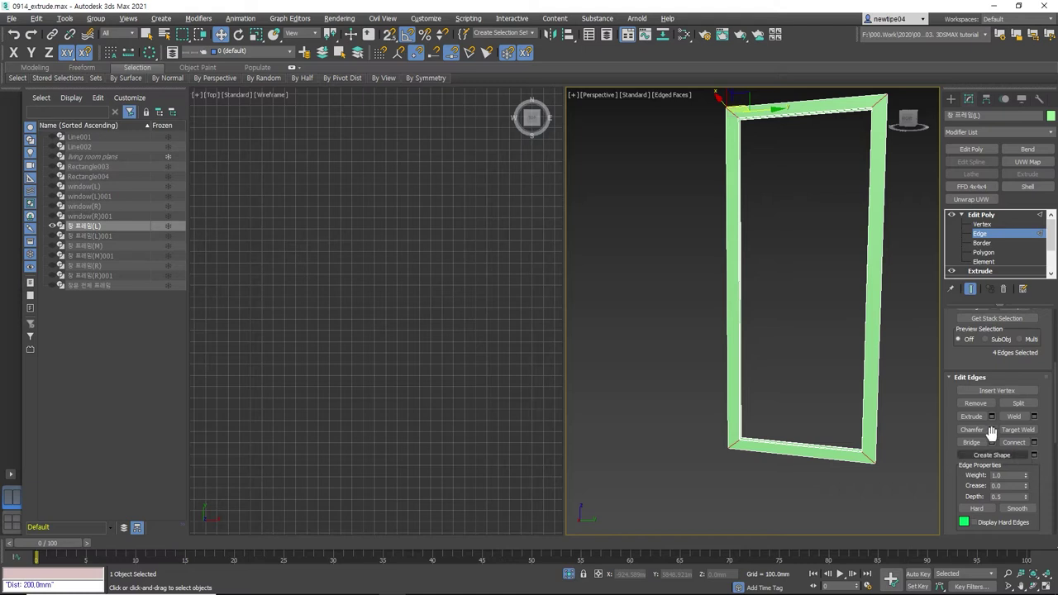
pyautogui.scroll(3, 741, 182)
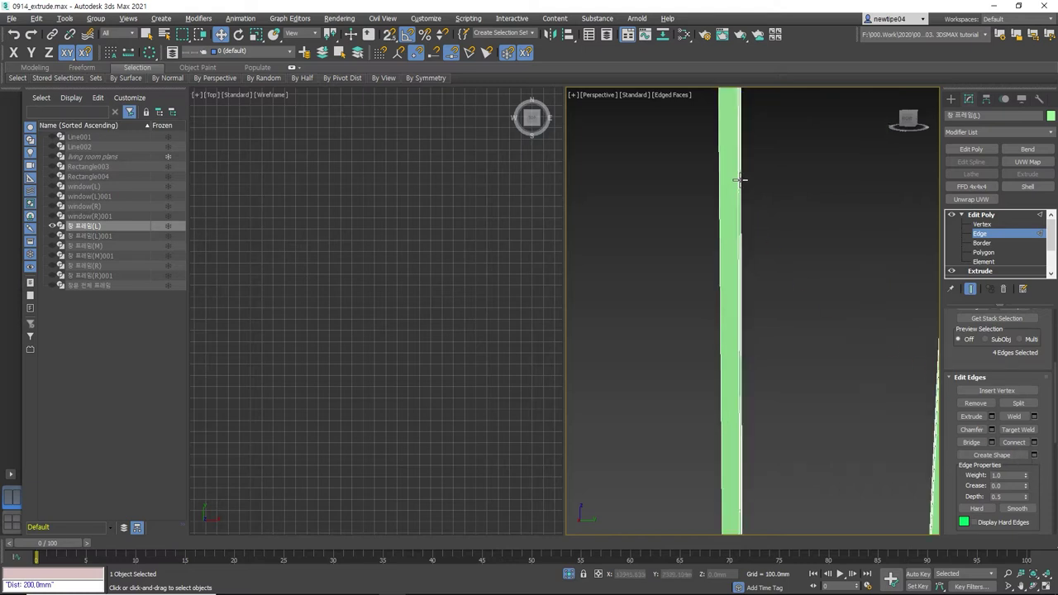
pyautogui.moveTo(739, 177); pyautogui.dragTo(748, 237, button='middle')
pyautogui.scroll(-4, 765, 216)
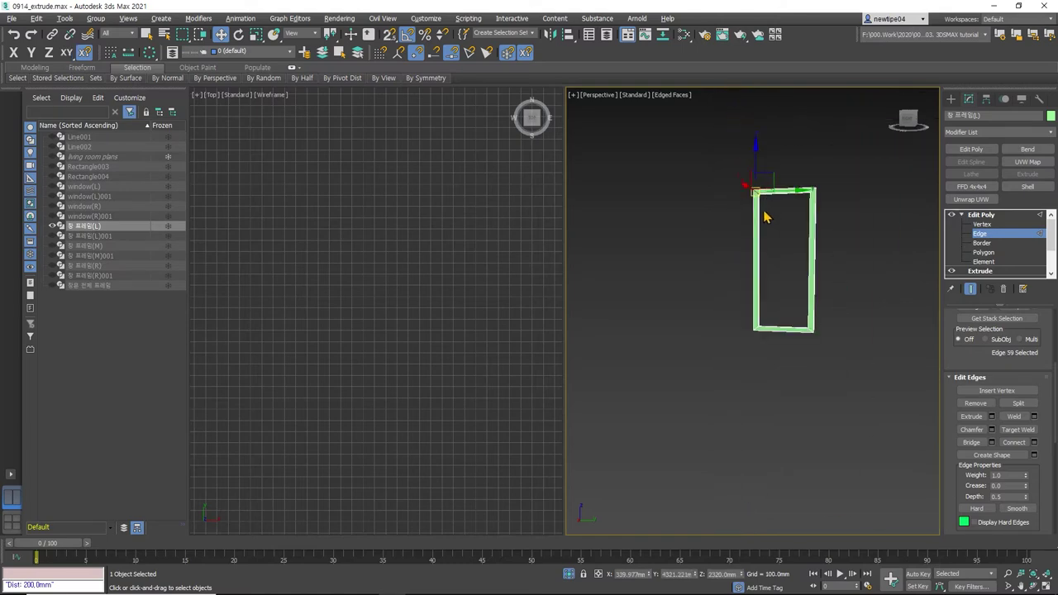
pyautogui.scroll(2, 757, 333)
pyautogui.keyDown('ctrl'); pyautogui.click(818, 328); pyautogui.keyUp('ctrl')
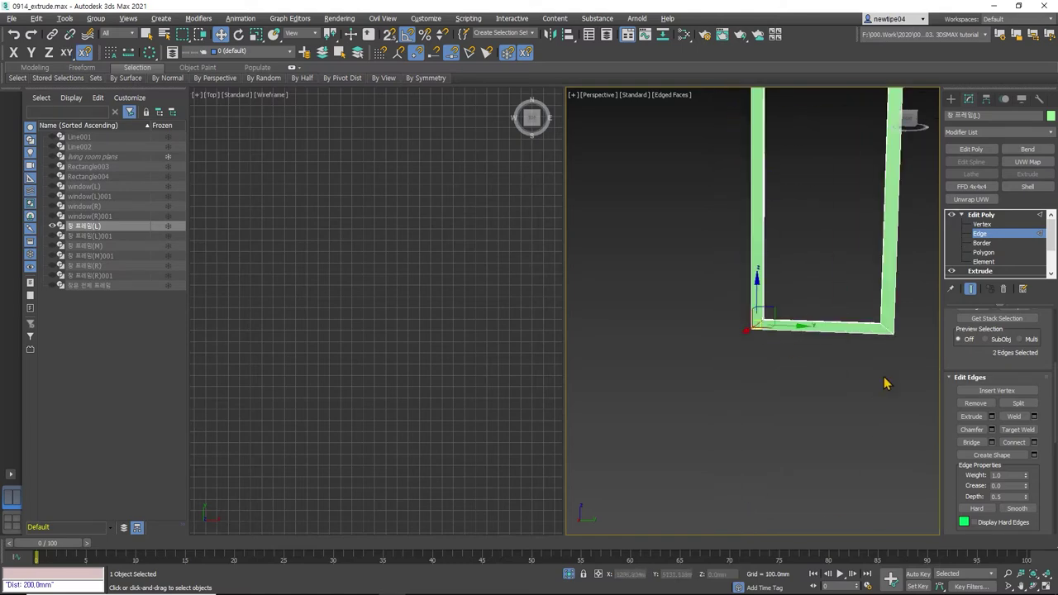
pyautogui.click(1016, 444)
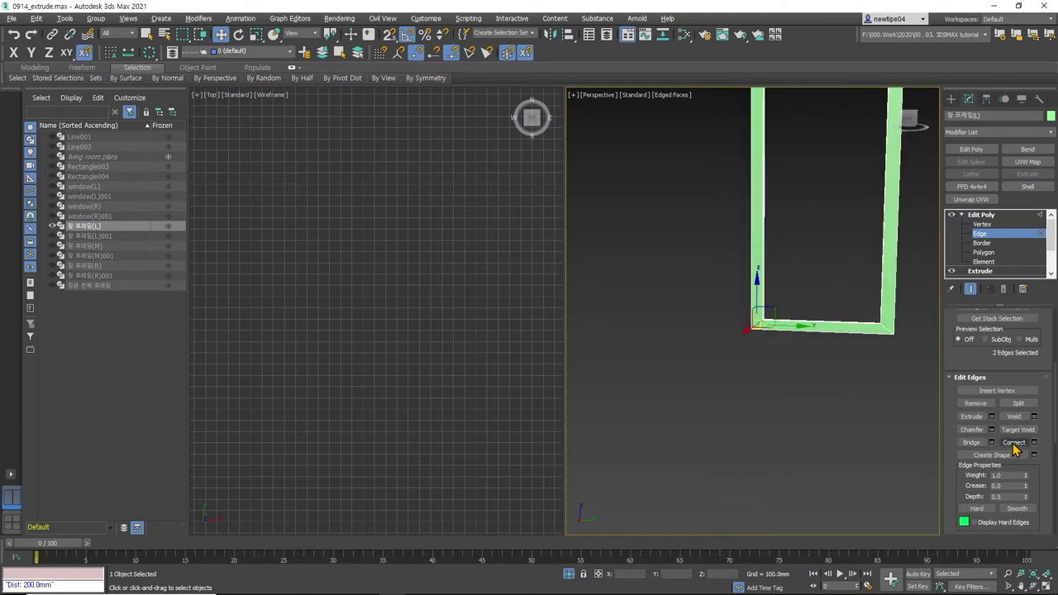
pyautogui.click(850, 356)
# - Orbit and zoom onto the frame's top-left corner, then select its corner edge with Select and Move
pyautogui.scroll(2, 763, 328)
pyautogui.scroll(2, 746, 354)
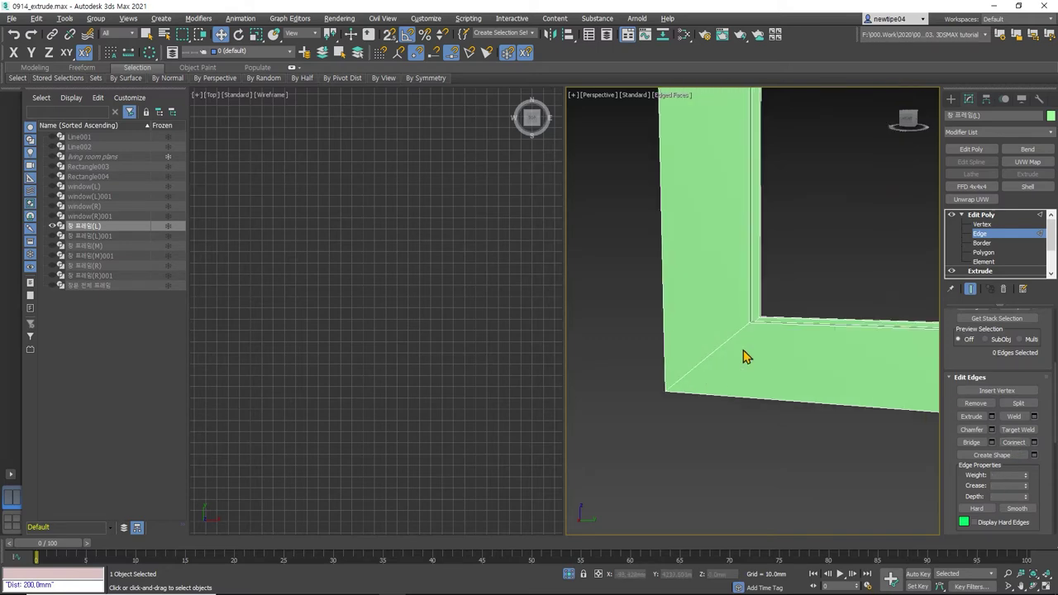
pyautogui.scroll(2, 752, 341)
pyautogui.scroll(2, 739, 367)
pyautogui.scroll(1, 737, 367)
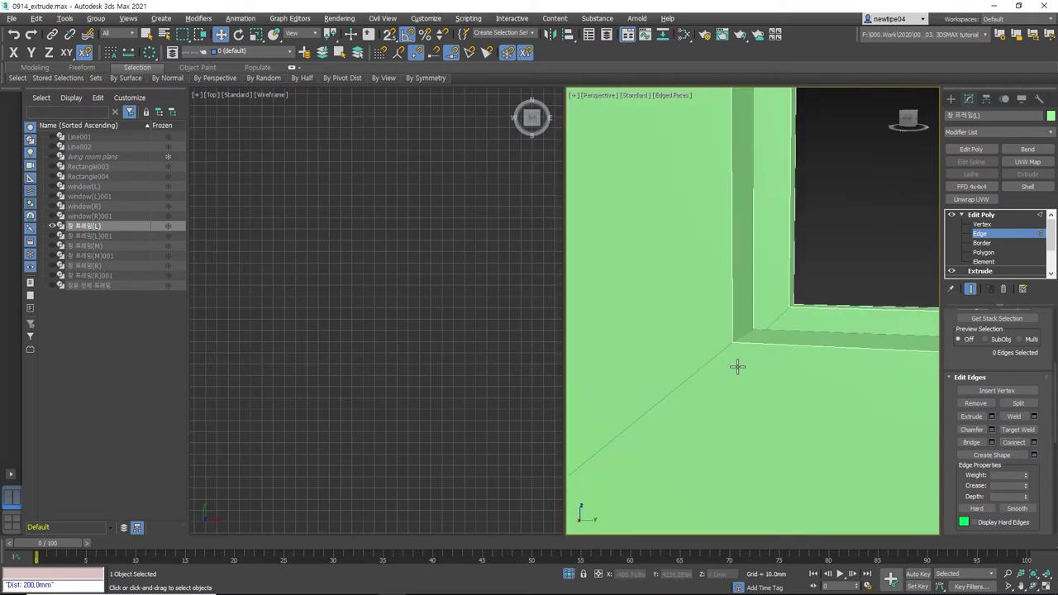
pyautogui.scroll(-2, 737, 366)
pyautogui.click(1033, 586)
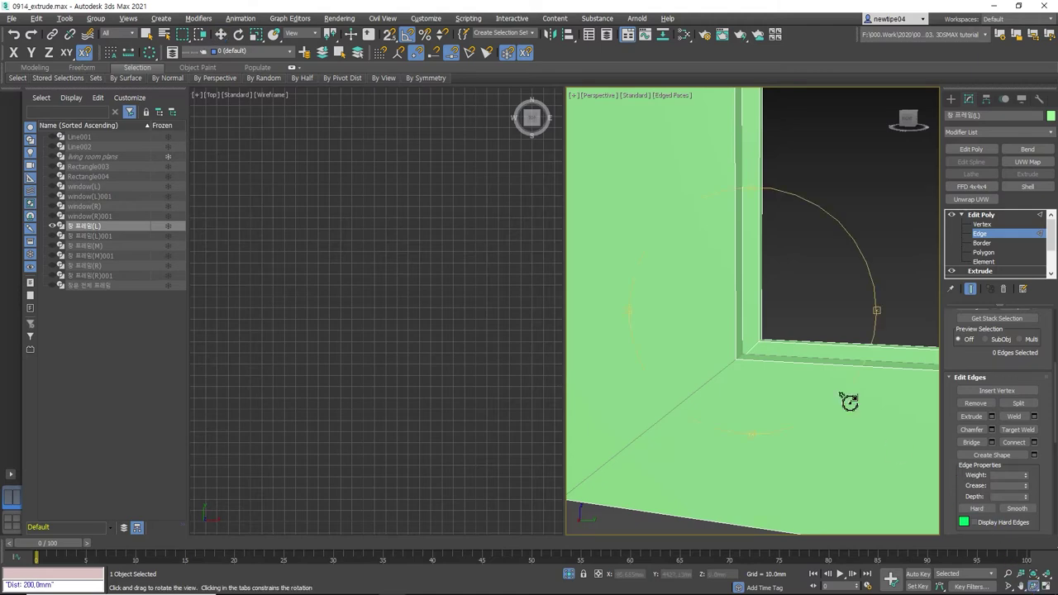
pyautogui.moveTo(849, 402)
pyautogui.mouseDown()
pyautogui.moveTo(786, 366)
pyautogui.moveTo(786, 331)
pyautogui.moveTo(666, 319)
pyautogui.mouseUp()
pyautogui.moveTo(802, 240)
pyautogui.mouseDown()
pyautogui.moveTo(702, 366)
pyautogui.moveTo(767, 256)
pyautogui.moveTo(723, 239)
pyautogui.moveTo(746, 237)
pyautogui.moveTo(725, 215)
pyautogui.mouseUp()
pyautogui.scroll(5, 653, 191)
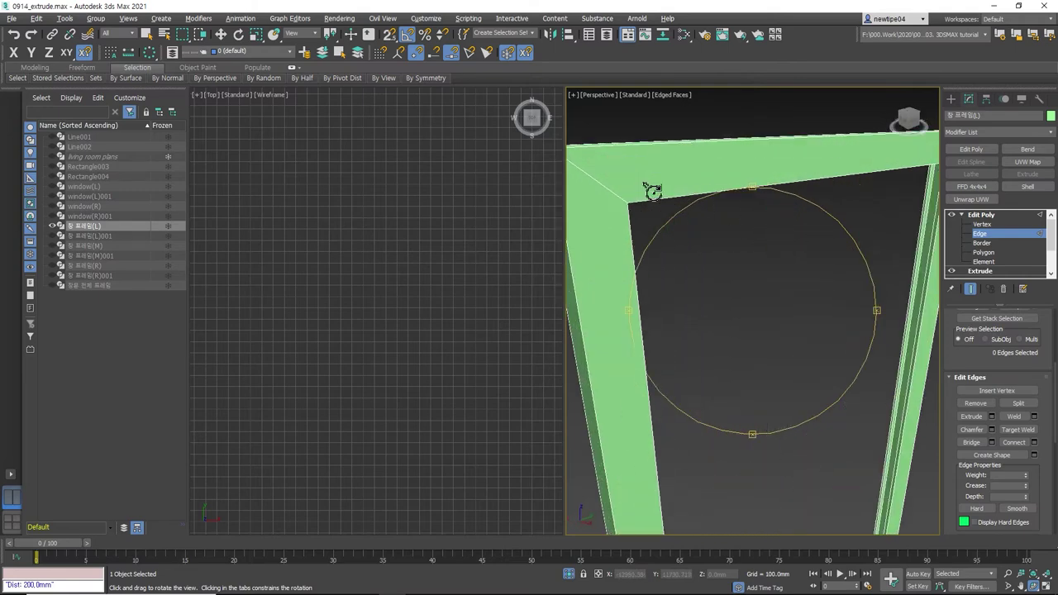
pyautogui.moveTo(653, 190); pyautogui.dragTo(716, 193)
pyautogui.press('w')
pyautogui.click(668, 173)
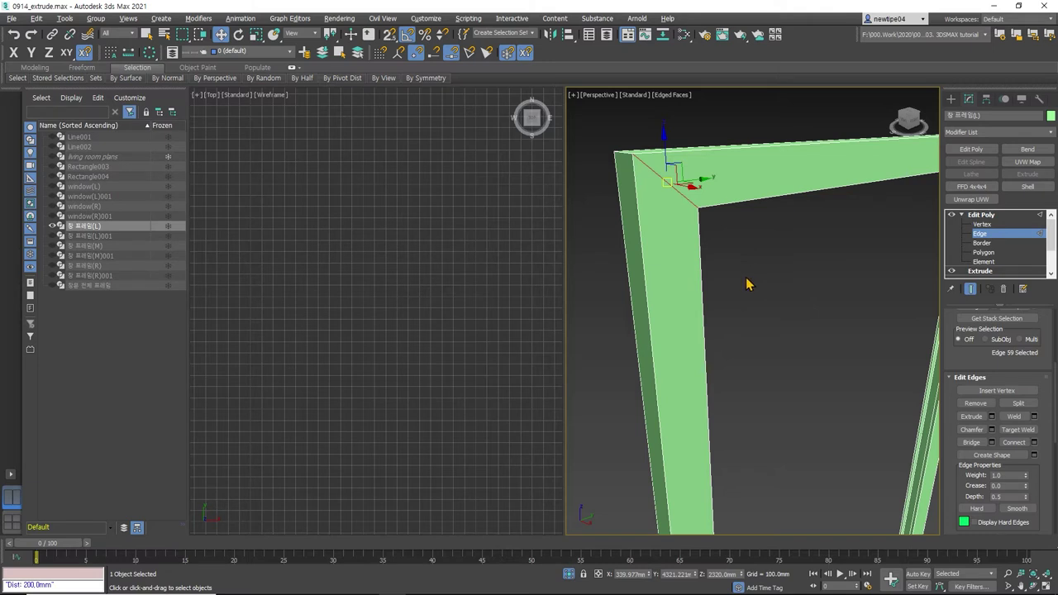
pyautogui.scroll(-3, 747, 284)
# - Select the frame's top, left and right inner edges and cancel the Chamfer settings
pyautogui.moveTo(739, 279)
pyautogui.keyDown('alt'); pyautogui.mouseDown(button='middle')
pyautogui.moveTo(772, 241)
pyautogui.moveTo(760, 212)
pyautogui.mouseUp(button='middle'); pyautogui.keyUp('alt')
pyautogui.click(753, 197)
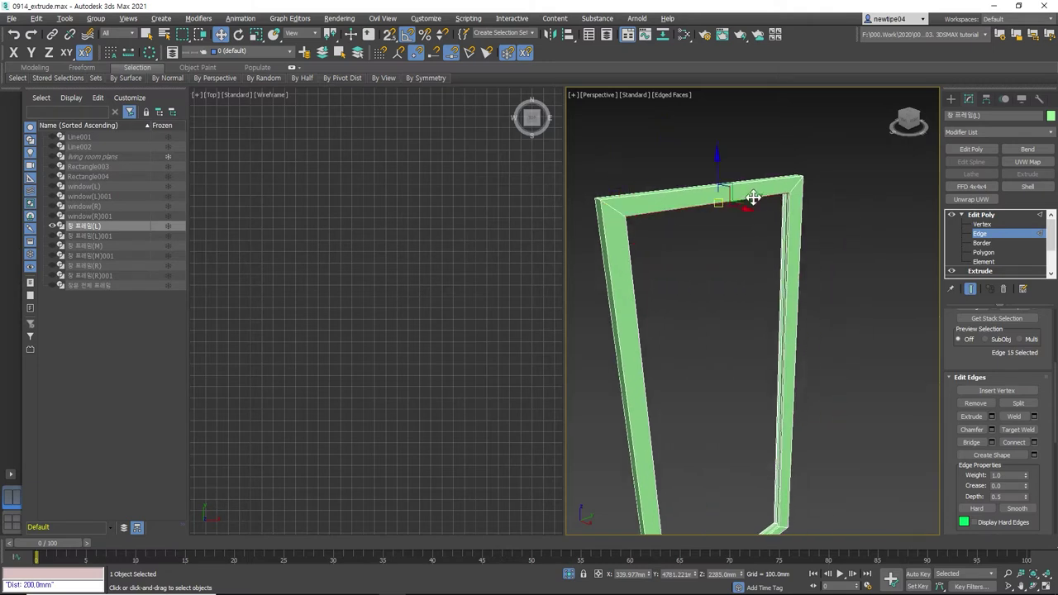
pyautogui.keyDown('ctrl'); pyautogui.click(633, 248); pyautogui.keyUp('ctrl')
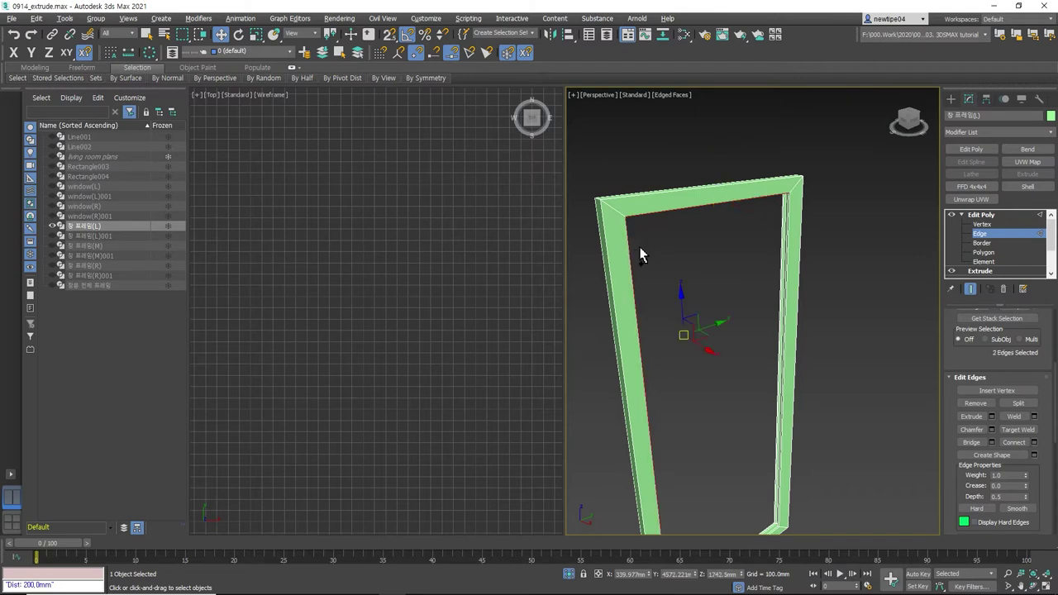
pyautogui.keyDown('ctrl'); pyautogui.click(788, 242); pyautogui.keyUp('ctrl')
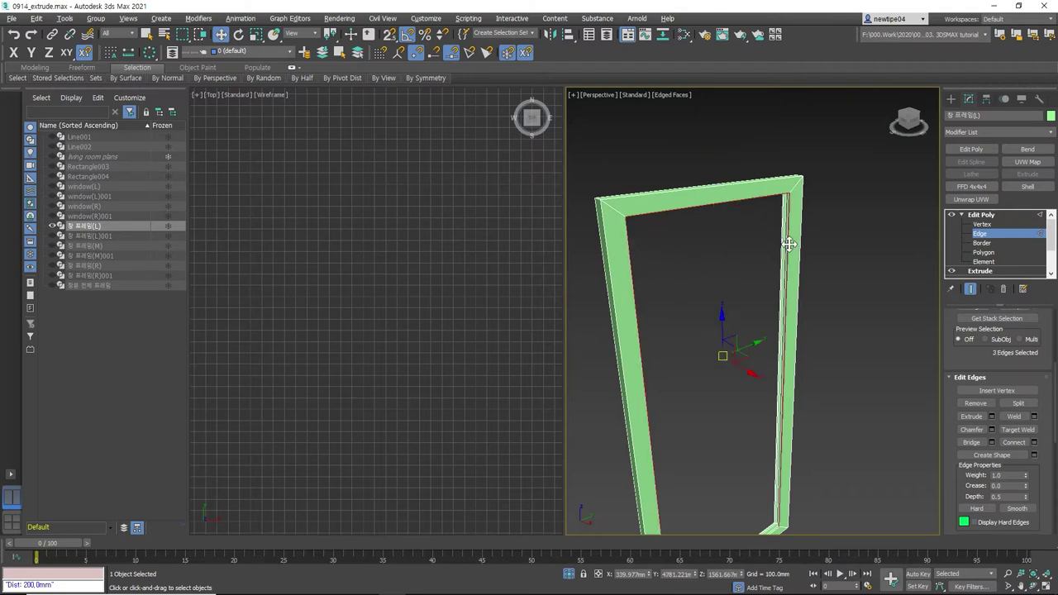
pyautogui.click(992, 429)
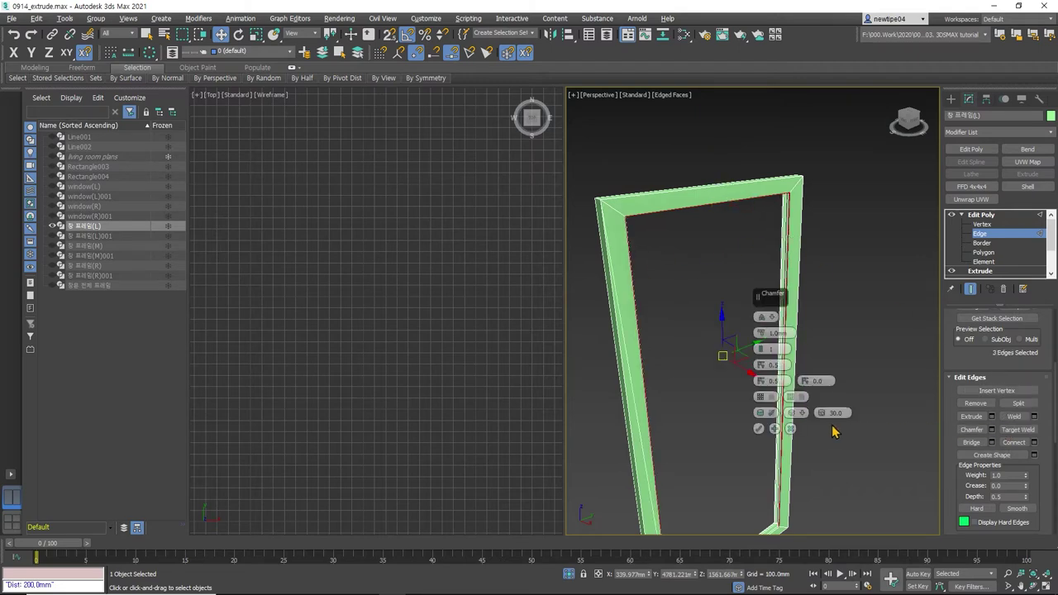
pyautogui.click(759, 428)
# - At Polygon level, select the left post's inner face and delete it
pyautogui.keyDown('alt'); pyautogui.moveTo(699, 337); pyautogui.dragTo(713, 323, button='middle'); pyautogui.keyUp('alt')
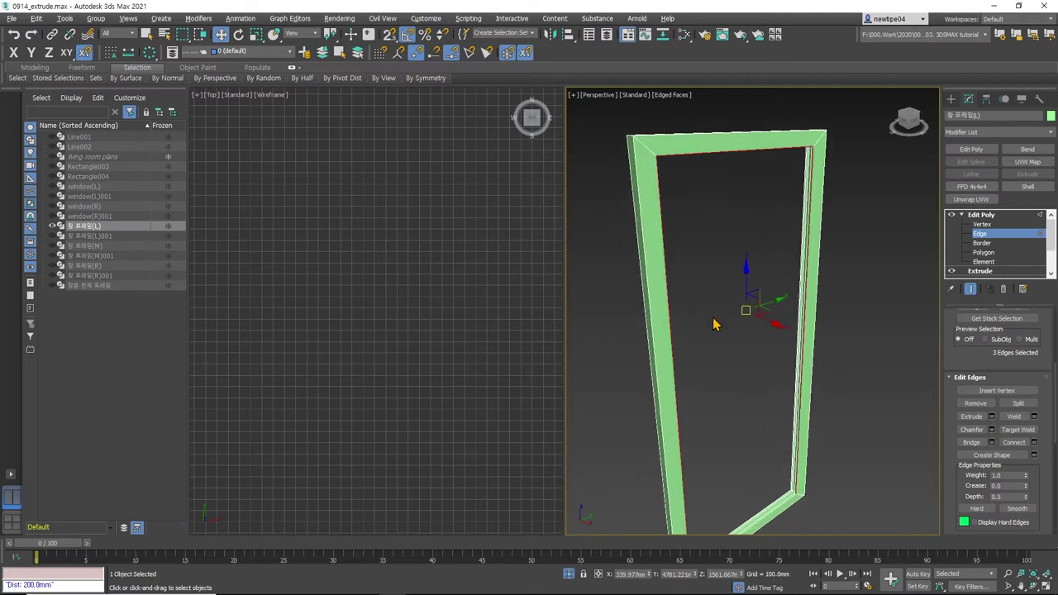
pyautogui.press('4')
pyautogui.click(656, 273)
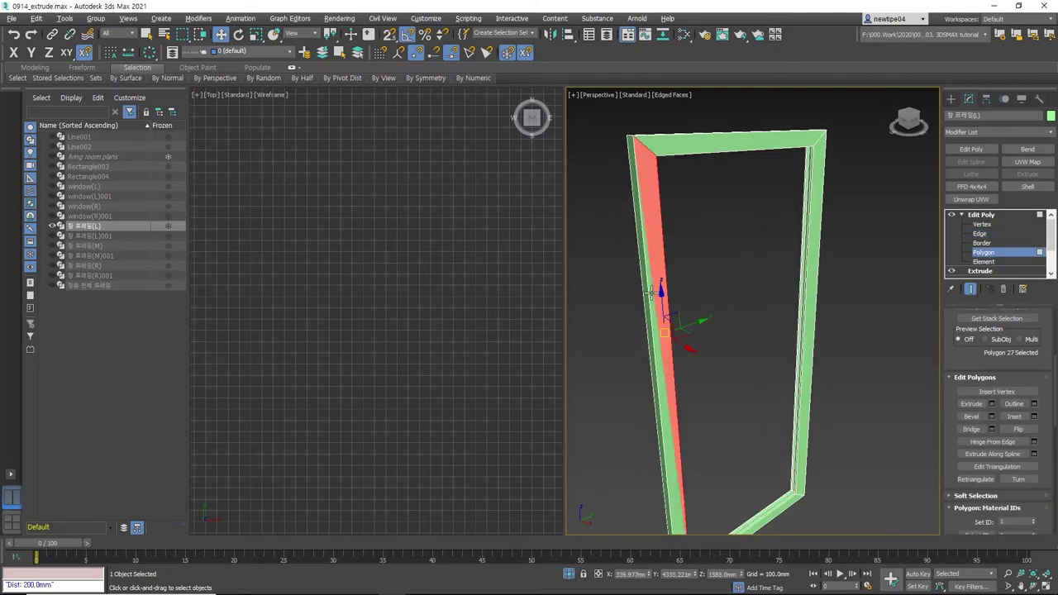
pyautogui.click(653, 306)
pyautogui.click(659, 288)
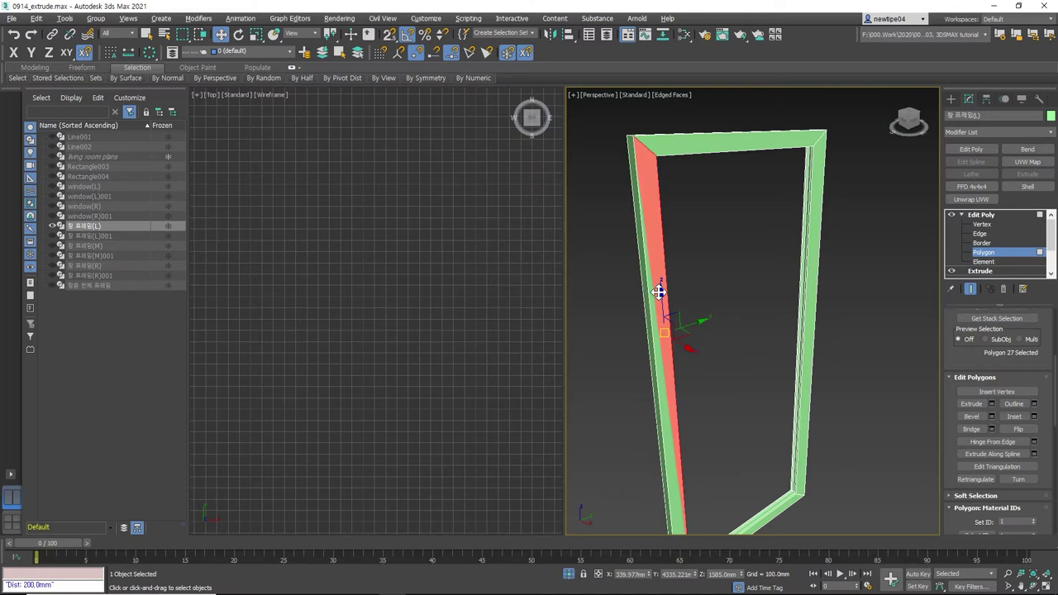
pyautogui.click(810, 238)
pyautogui.click(645, 180)
pyautogui.press('Delete')
# - Bridge the open gap on the frame's left post, then undo the bridge
pyautogui.moveTo(667, 366); pyautogui.dragTo(699, 306, button='middle')
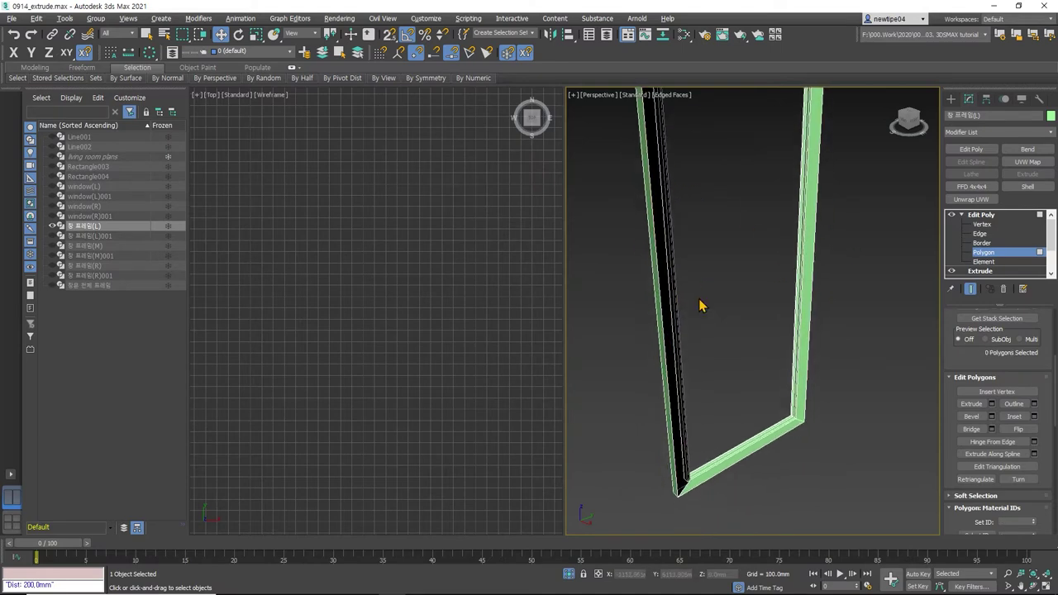
pyautogui.press('2')
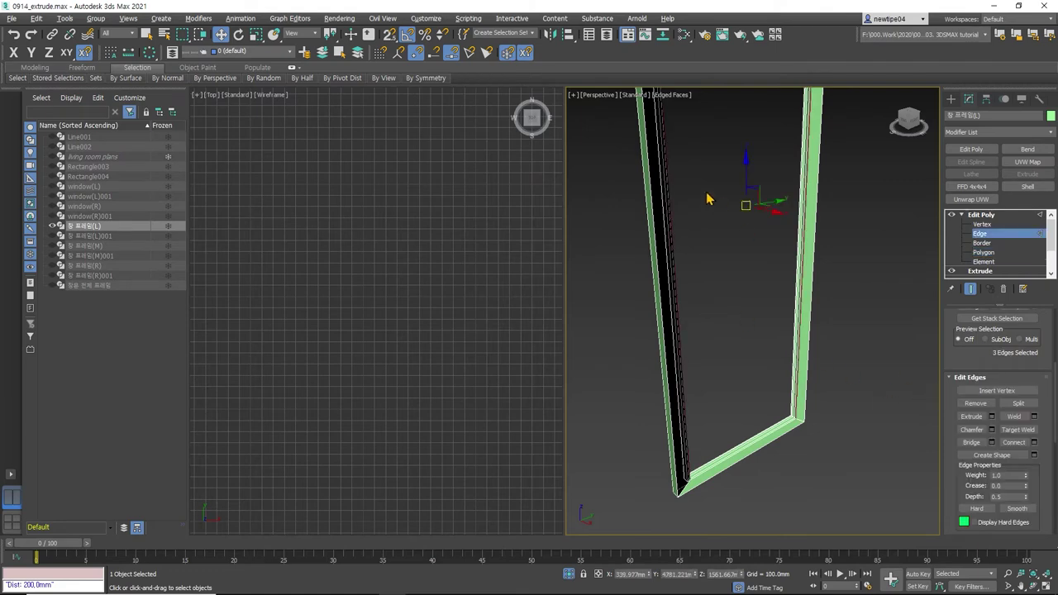
pyautogui.moveTo(707, 198)
pyautogui.mouseDown(button='middle')
pyautogui.moveTo(682, 141)
pyautogui.moveTo(637, 157)
pyautogui.mouseUp(button='middle')
pyautogui.click(630, 166)
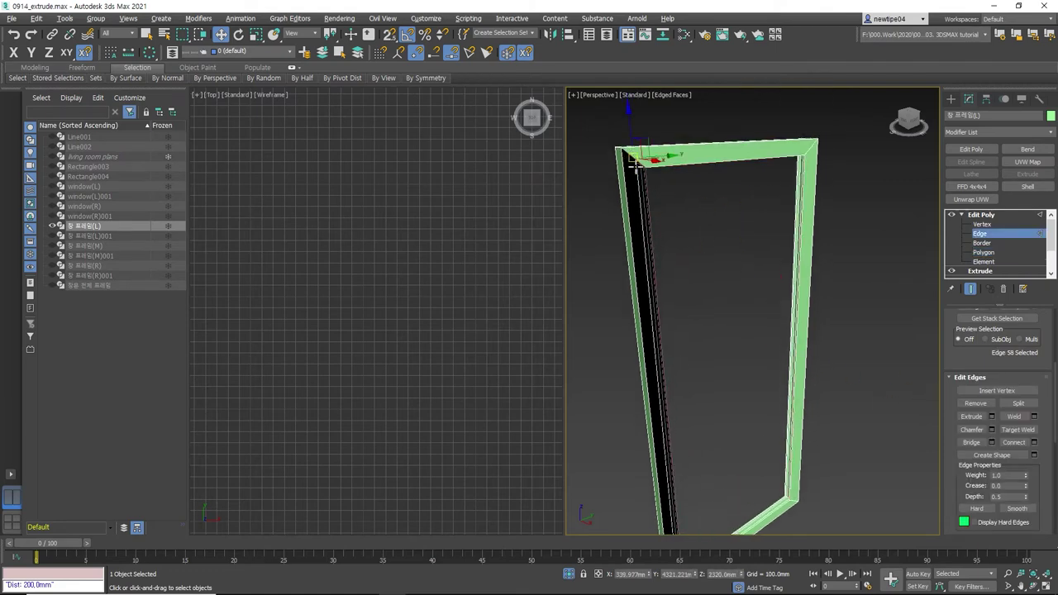
pyautogui.moveTo(713, 419); pyautogui.dragTo(699, 248, button='middle')
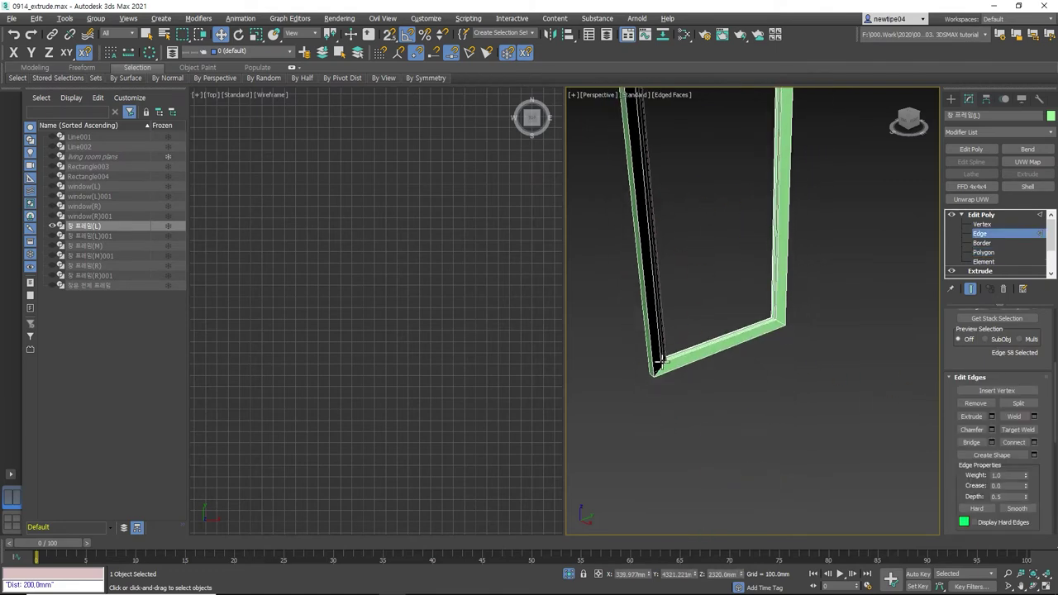
pyautogui.click(972, 443)
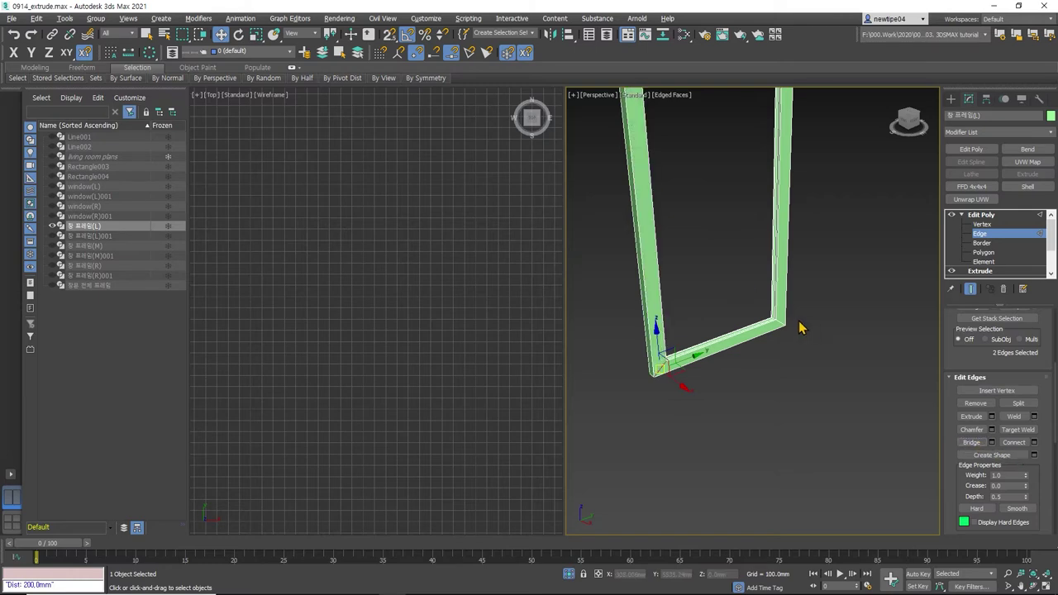
pyautogui.hotkey('ctrl', 'z')
pyautogui.hotkey('ctrl', 'z')
pyautogui.hotkey('ctrl', 'z')
# - Select the four corner edges at the frame's bottom and top corners
pyautogui.scroll(2, 668, 236)
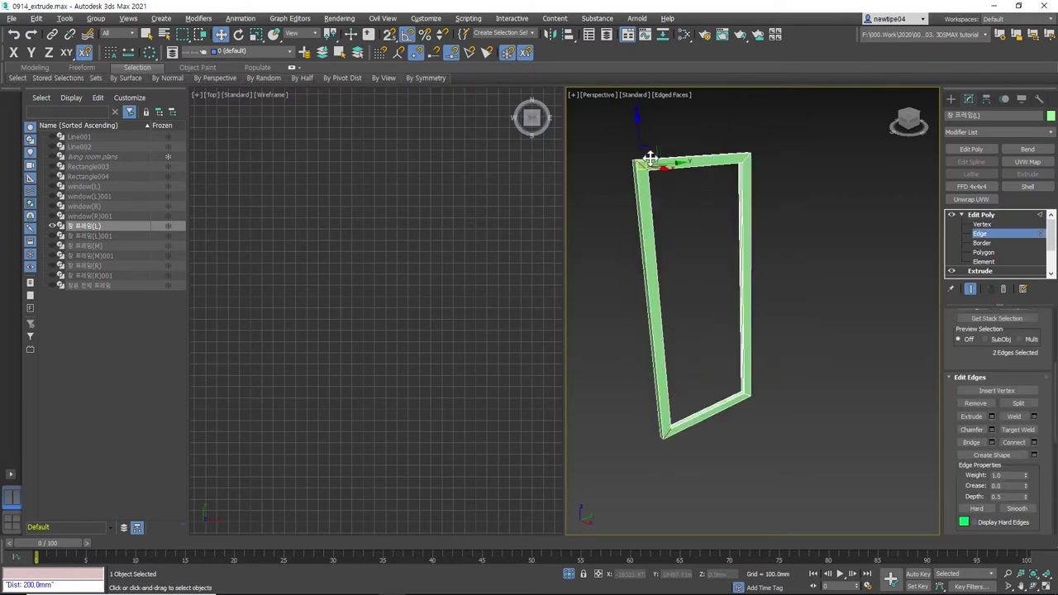
pyautogui.scroll(3, 671, 233)
pyautogui.moveTo(752, 377); pyautogui.dragTo(698, 218, button='middle')
pyautogui.keyDown('ctrl'); pyautogui.click(753, 367); pyautogui.keyUp('ctrl')
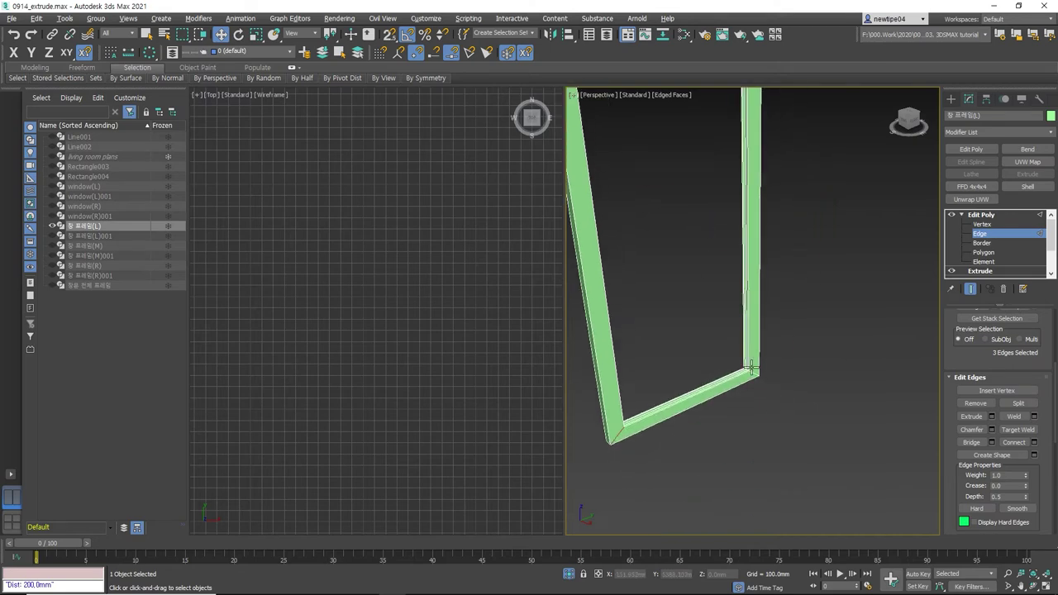
pyautogui.keyDown('ctrl'); pyautogui.click(722, 390); pyautogui.keyUp('ctrl')
pyautogui.keyDown('alt'); pyautogui.click(614, 432); pyautogui.keyUp('alt')
pyautogui.moveTo(634, 217)
pyautogui.mouseDown(button='middle')
pyautogui.moveTo(651, 259)
pyautogui.moveTo(678, 496)
pyautogui.mouseUp(button='middle')
pyautogui.keyDown('ctrl'); pyautogui.click(621, 198); pyautogui.keyUp('ctrl')
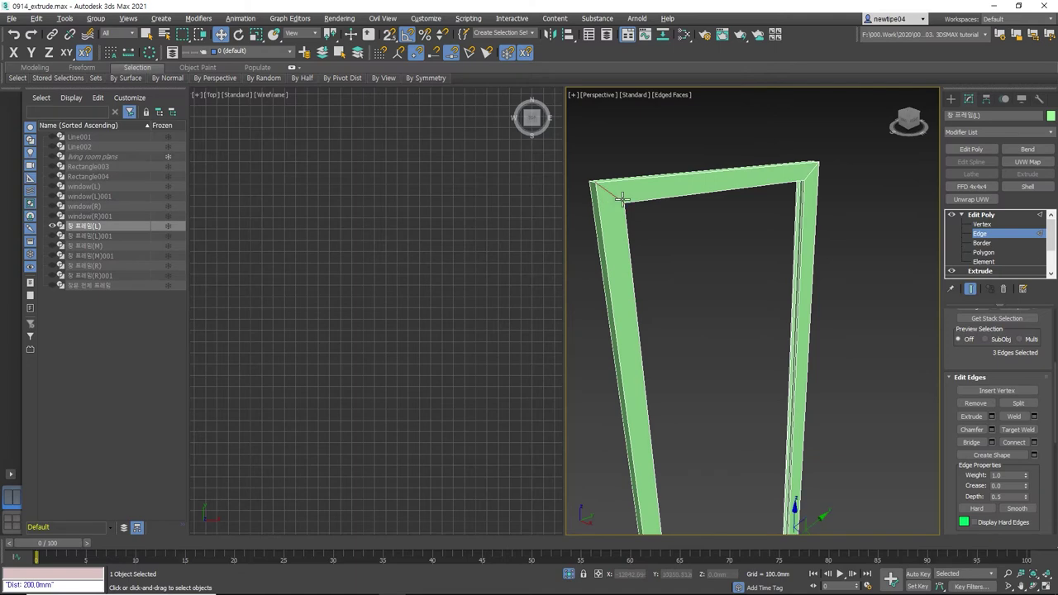
pyautogui.keyDown('ctrl'); pyautogui.click(809, 174); pyautogui.keyUp('ctrl')
# - Connect the four edges with 2 segments, then exit isolation to show the whole room
pyautogui.scroll(-4, 790, 186)
pyautogui.scroll(4, 758, 430)
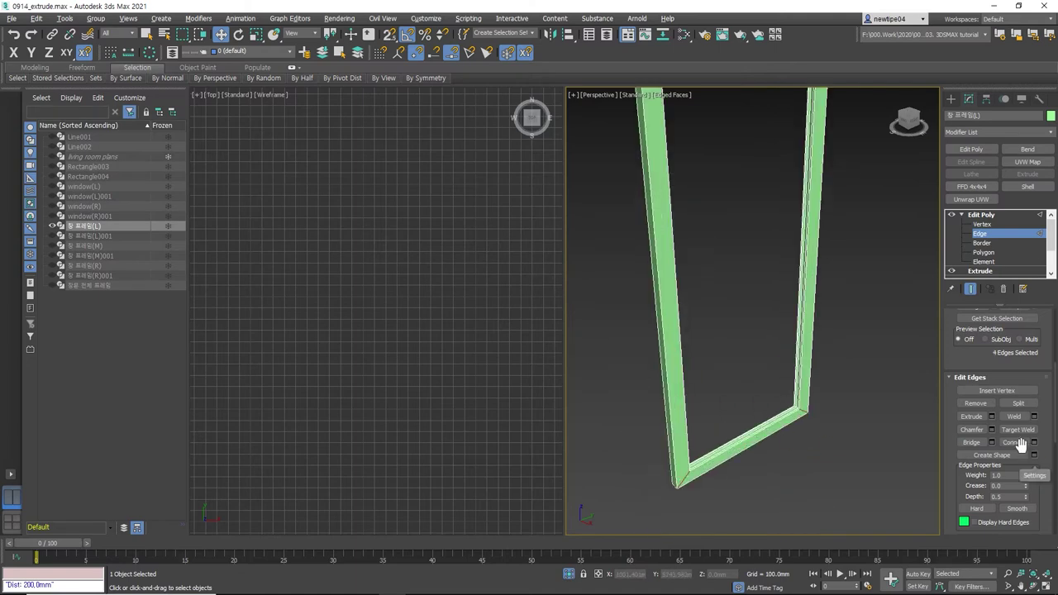
pyautogui.click(1035, 444)
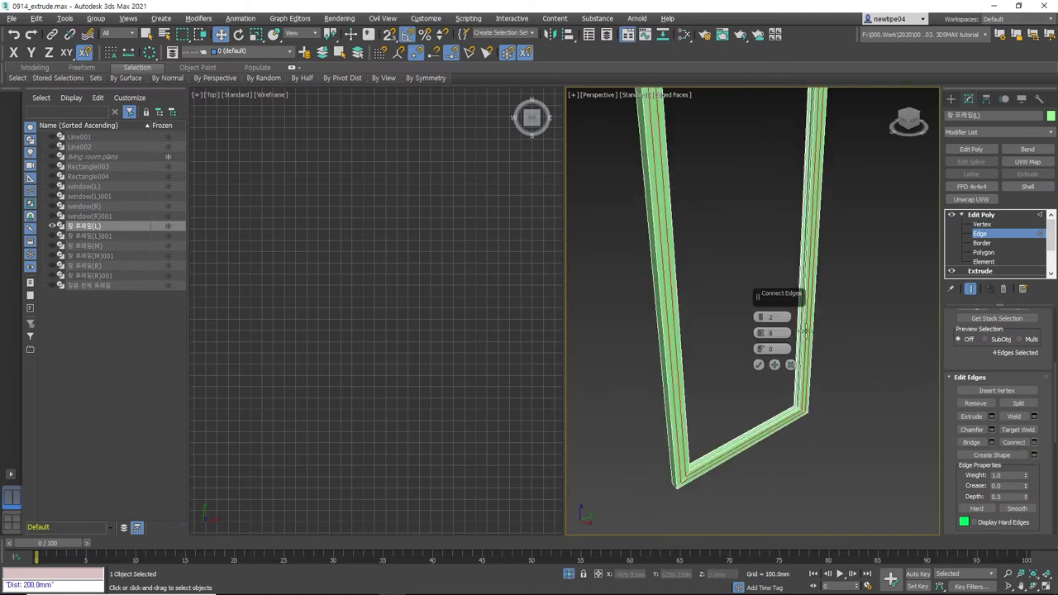
pyautogui.click(759, 366)
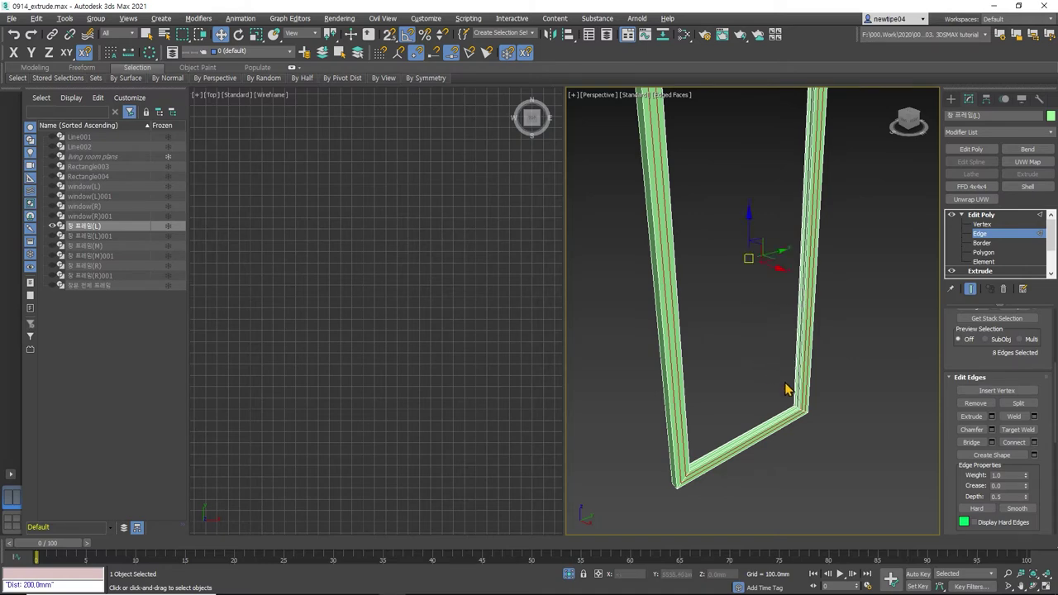
pyautogui.hotkey('alt', 'q')
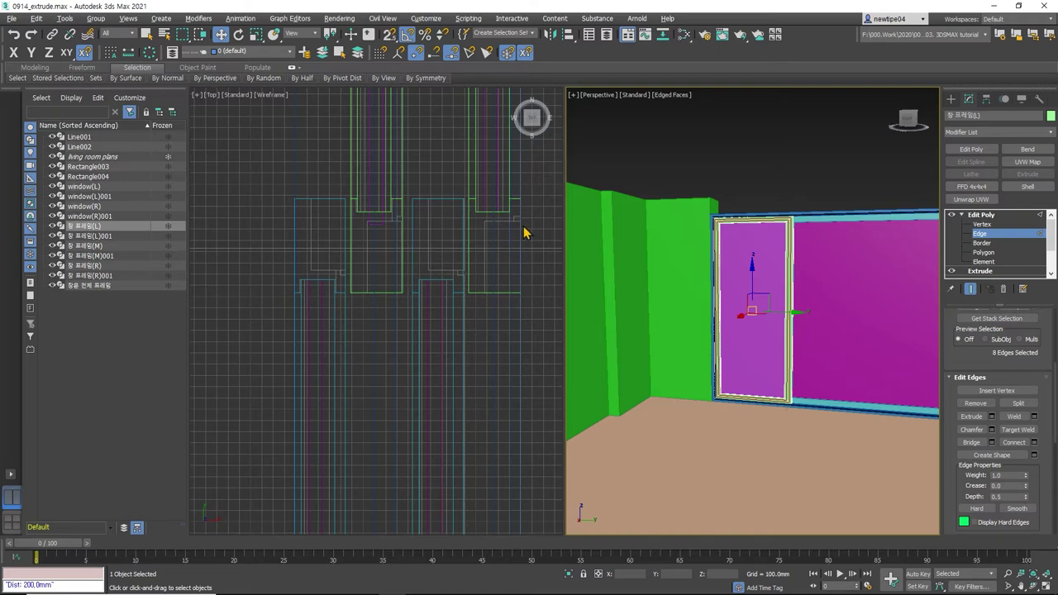
# - At vertex level, select the two frame-end vertices and snap them along Y onto a vertex
pyautogui.press('1')
pyautogui.scroll(3, 396, 237)
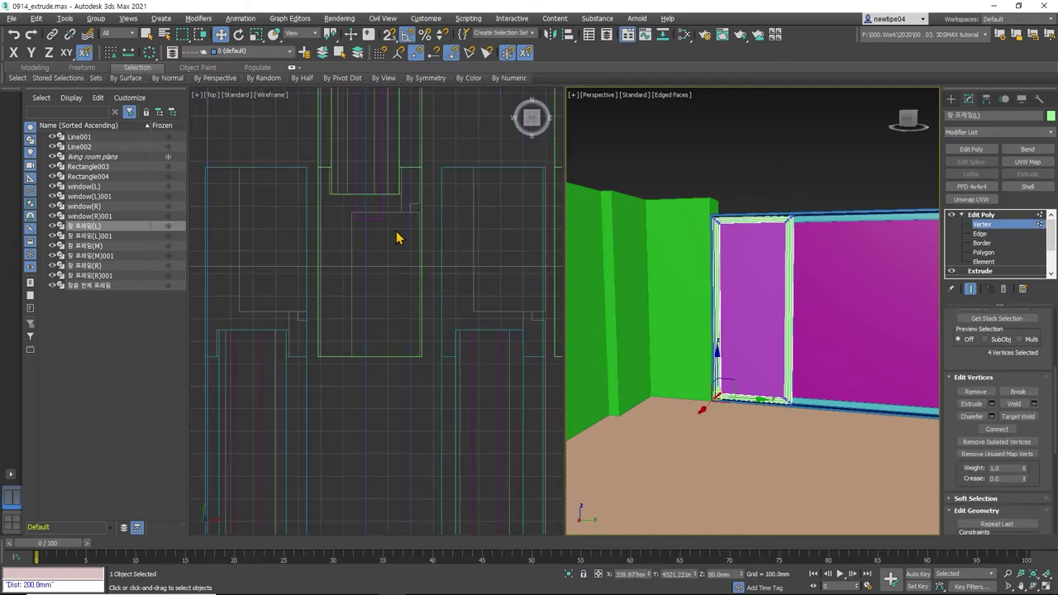
pyautogui.click(464, 264)
pyautogui.scroll(3, 437, 226)
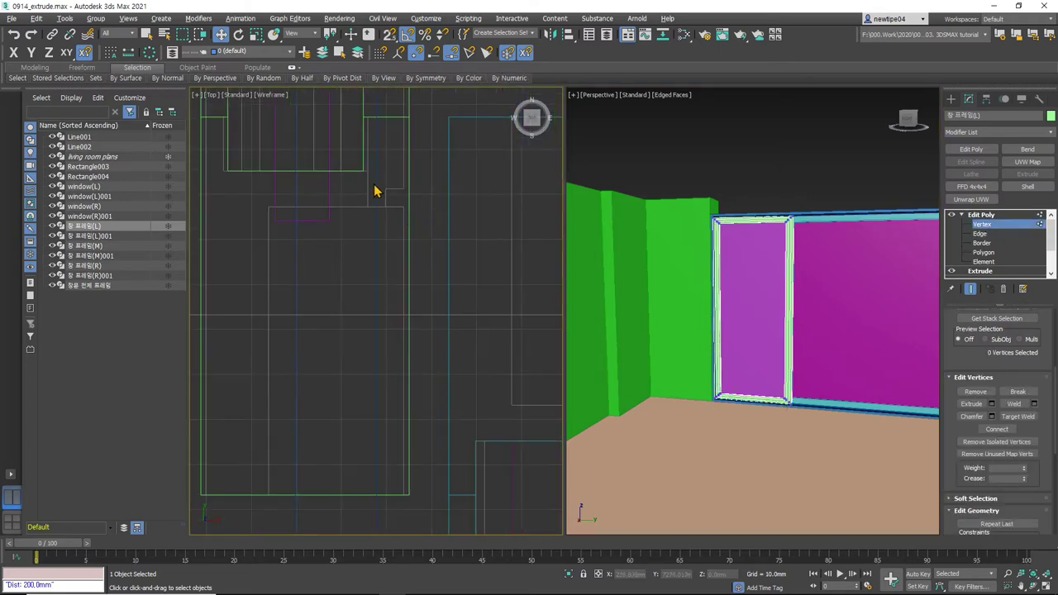
pyautogui.scroll(-2, 451, 332)
pyautogui.scroll(-2, 471, 306)
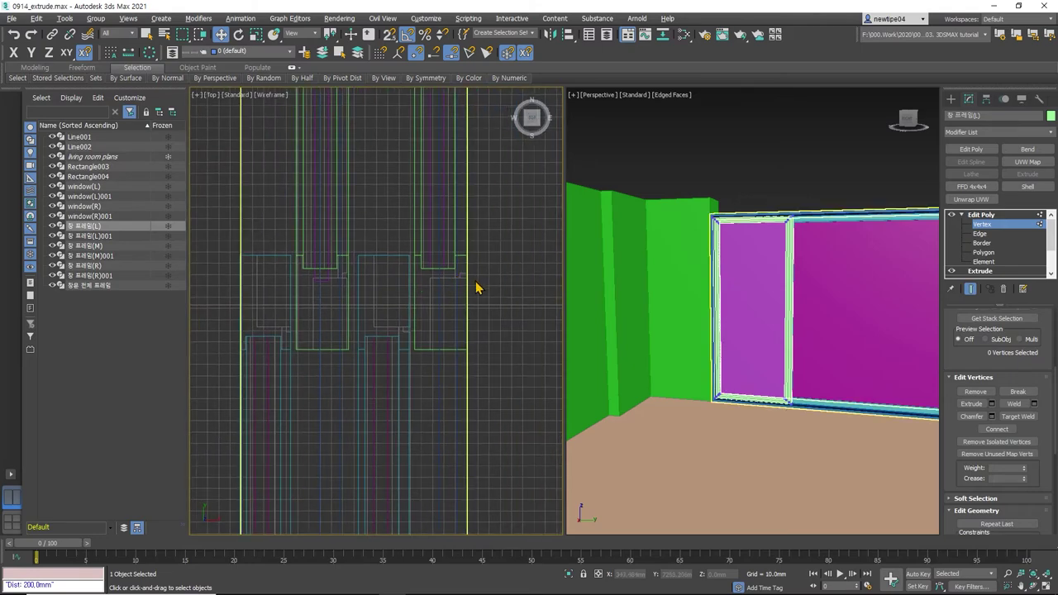
pyautogui.scroll(-4, 476, 288)
pyautogui.scroll(-1, 491, 416)
pyautogui.scroll(3, 483, 265)
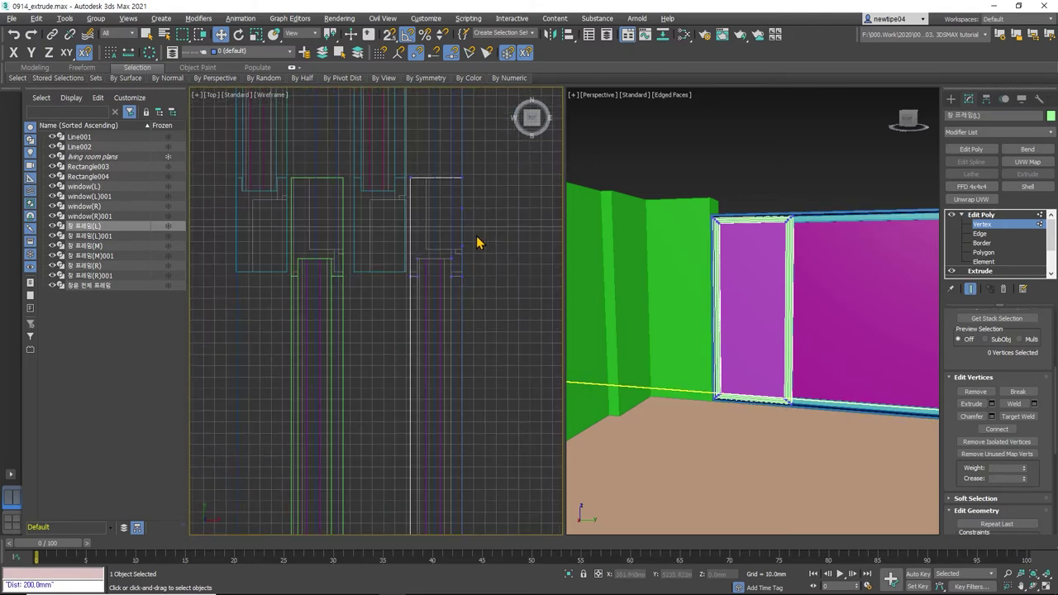
pyautogui.scroll(2, 451, 220)
pyautogui.moveTo(456, 225)
pyautogui.mouseDown()
pyautogui.moveTo(473, 256)
pyautogui.moveTo(468, 297)
pyautogui.mouseUp()
pyautogui.scroll(2, 467, 242)
pyautogui.press('s')
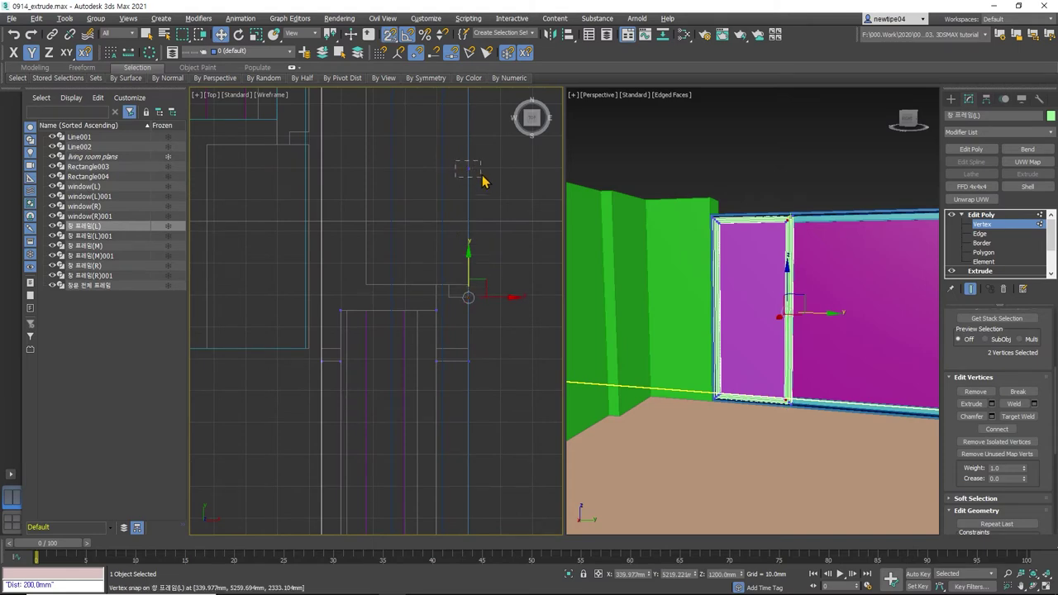
pyautogui.moveTo(483, 182); pyautogui.dragTo(497, 225)
# - Move the vertex pair at the frame's lower end down along Y
pyautogui.scroll(-2, 497, 225)
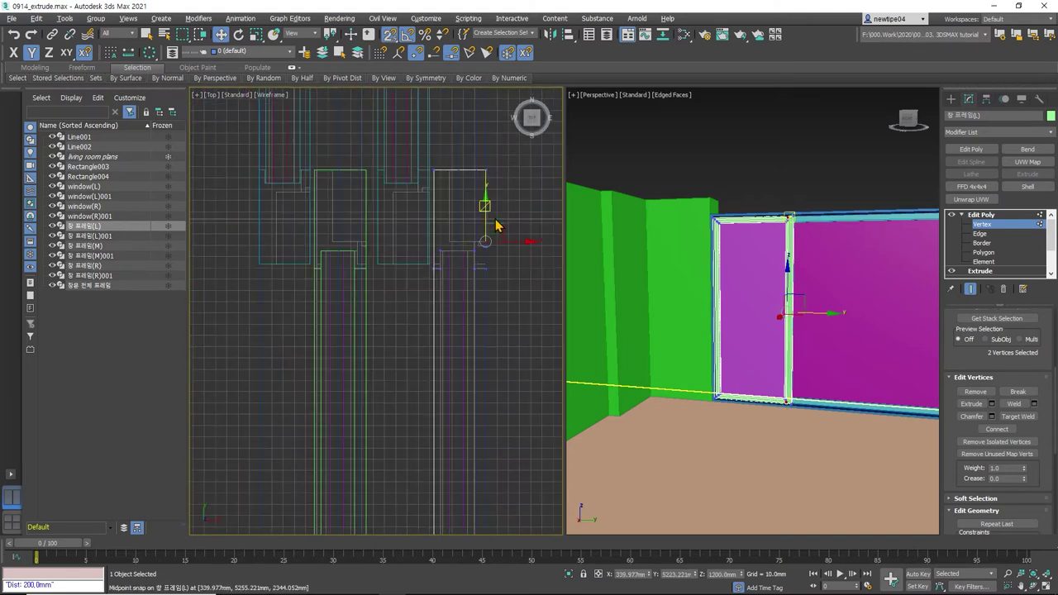
pyautogui.scroll(-2, 496, 338)
pyautogui.scroll(2, 491, 342)
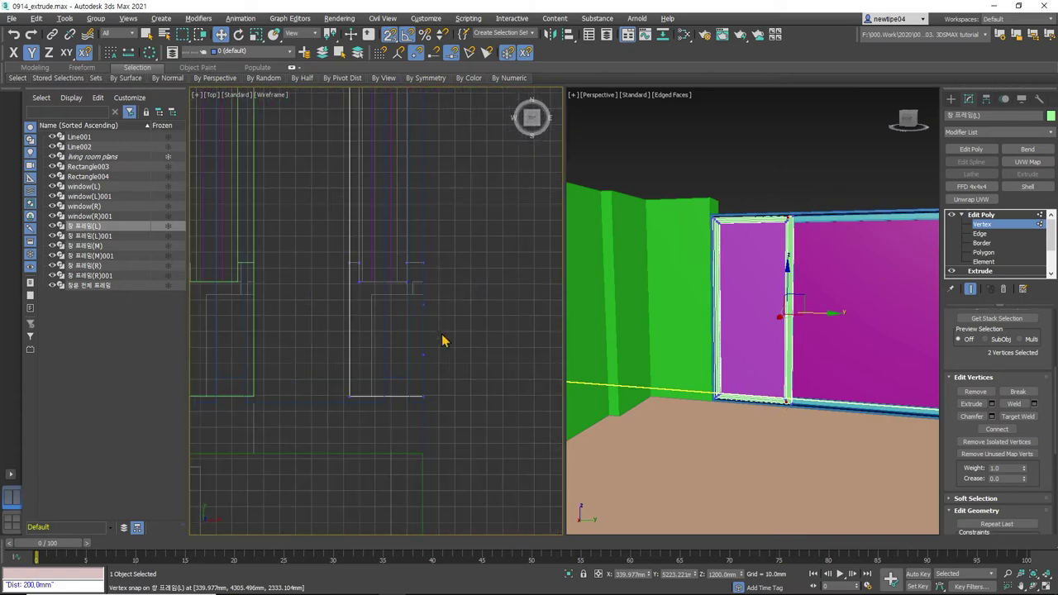
pyautogui.scroll(2, 426, 312)
pyautogui.click(435, 300)
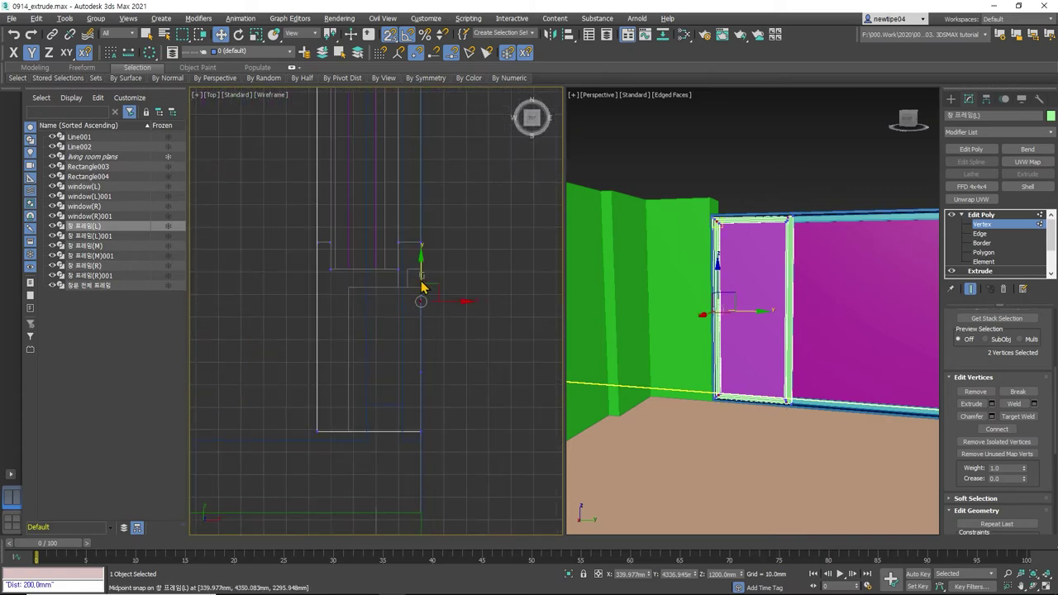
pyautogui.moveTo(416, 272)
pyautogui.mouseDown()
pyautogui.moveTo(421, 341)
pyautogui.moveTo(419, 288)
pyautogui.mouseUp()
# - Leave Vertex sub-object mode so the whole frame object is selected
pyautogui.scroll(2, 726, 221)
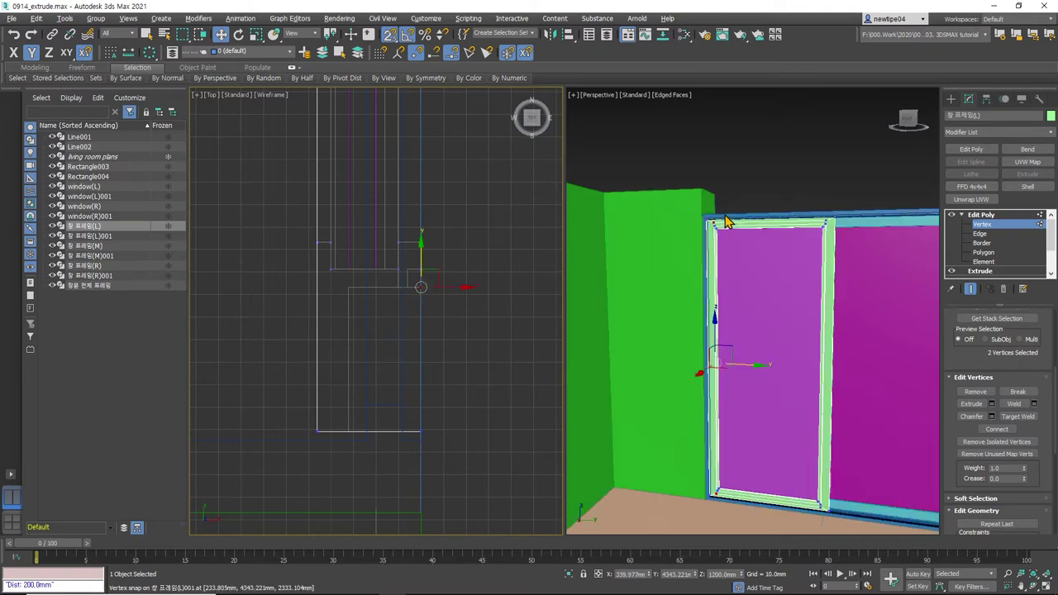
pyautogui.scroll(2, 726, 221)
pyautogui.scroll(2, 732, 244)
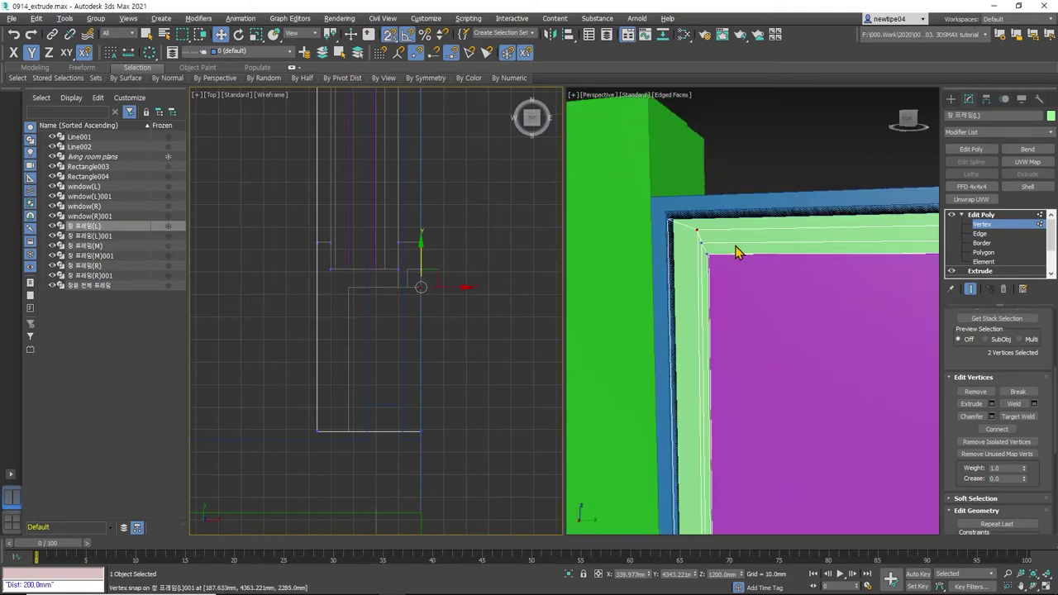
pyautogui.scroll(2, 711, 253)
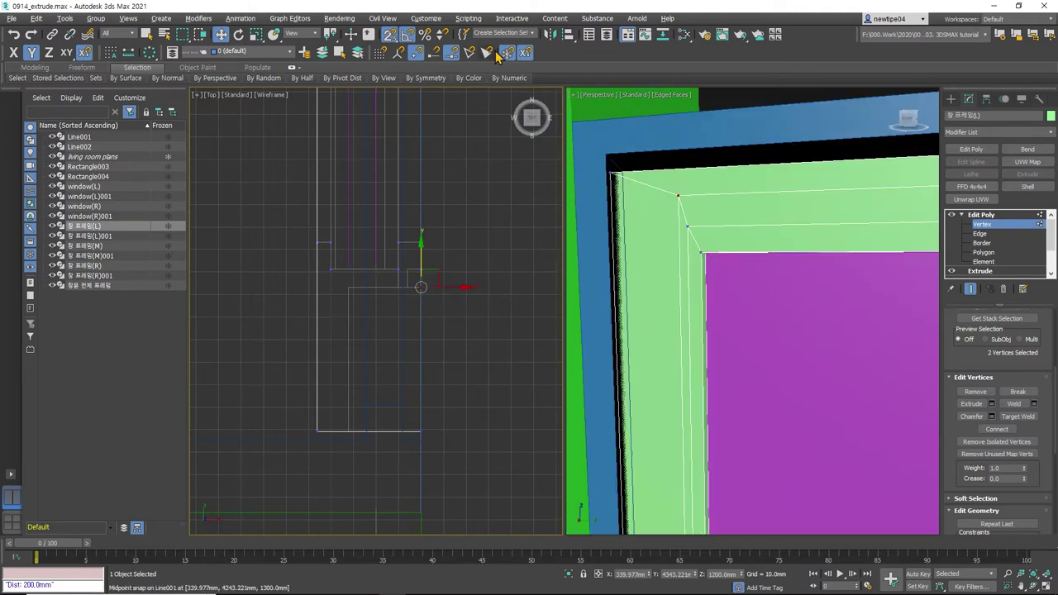
pyautogui.click(992, 227)
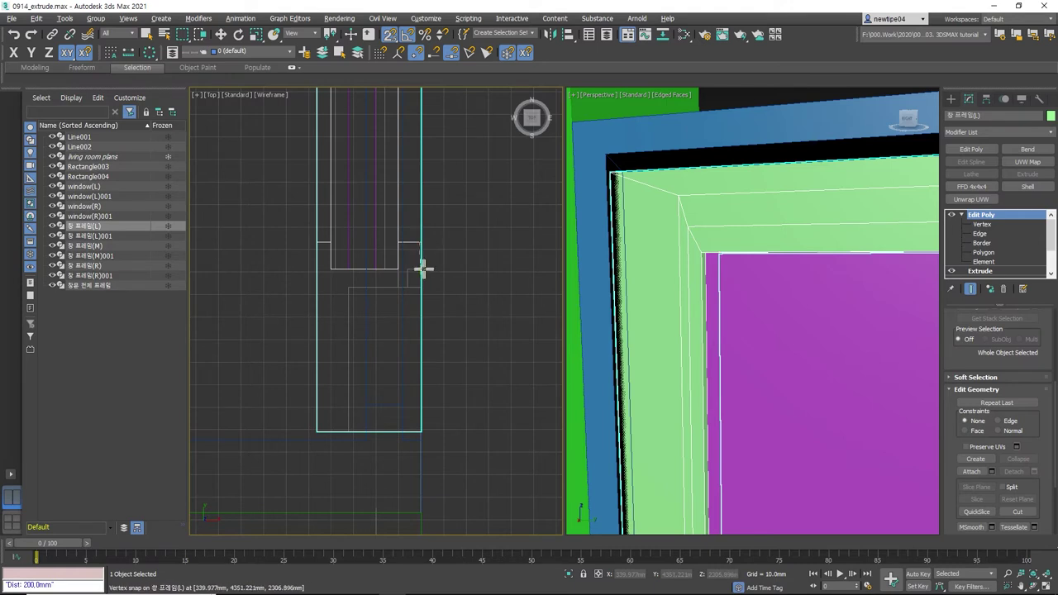
# - Measure the snapped distance between two frame edges as an 8 mm offset
pyautogui.press('w')
pyautogui.moveTo(419, 256); pyautogui.dragTo(419, 290)
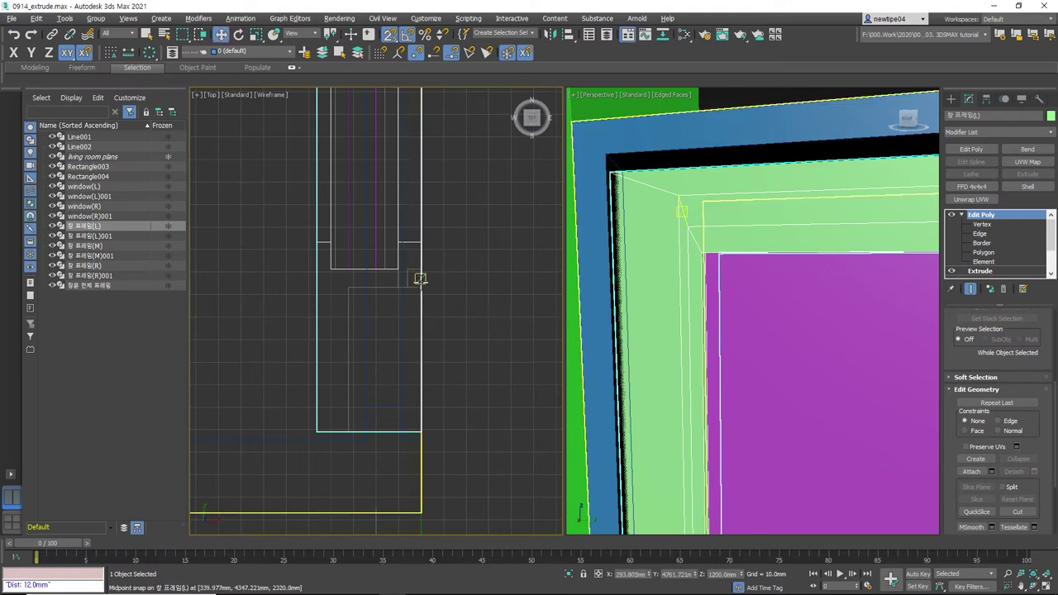
pyautogui.click(419, 287)
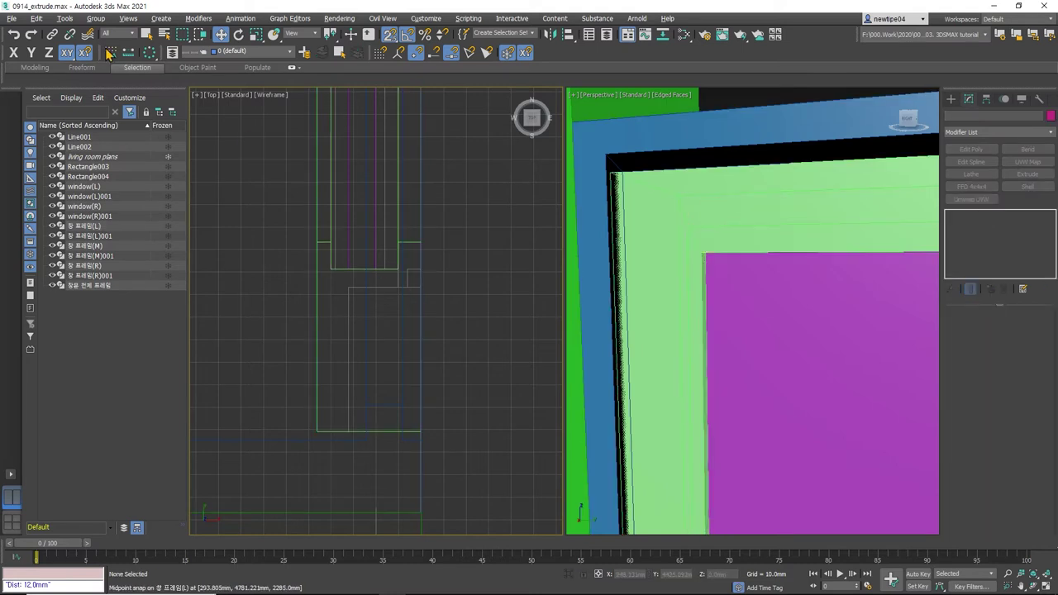
pyautogui.press('q')
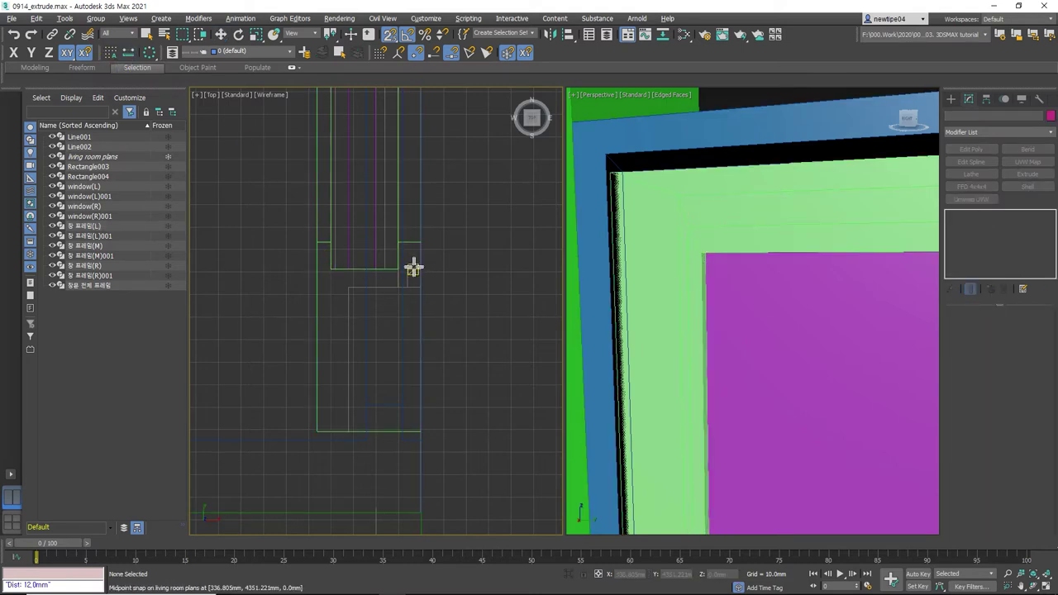
pyautogui.press('w')
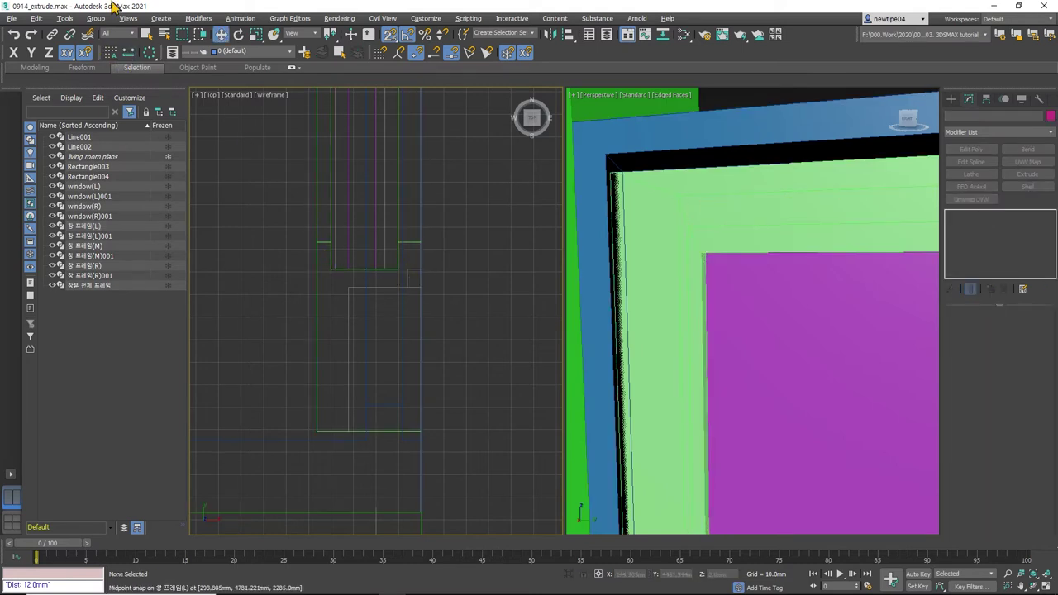
pyautogui.click(130, 54)
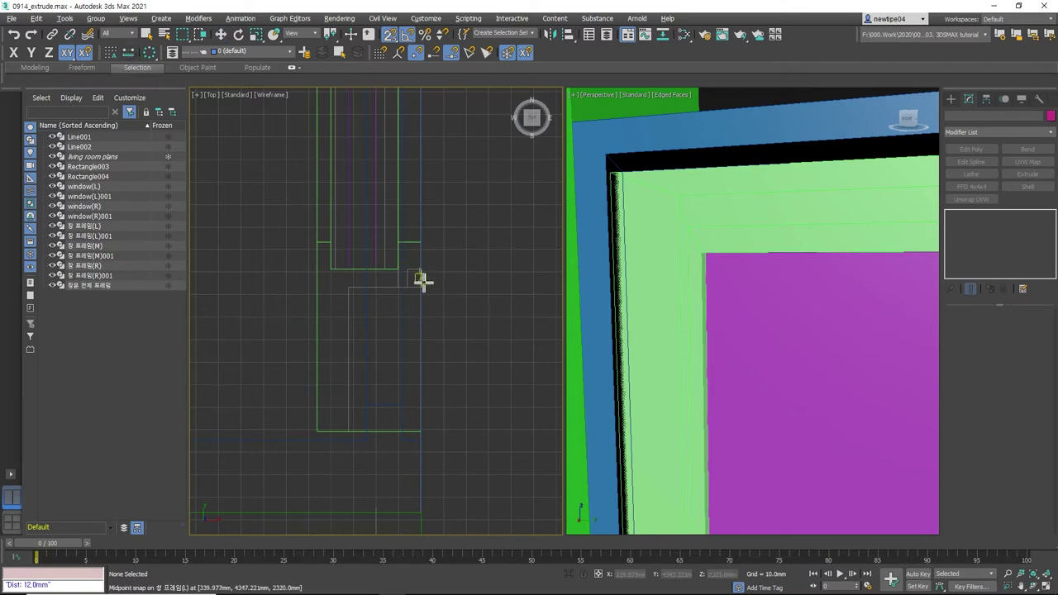
pyautogui.press('w')
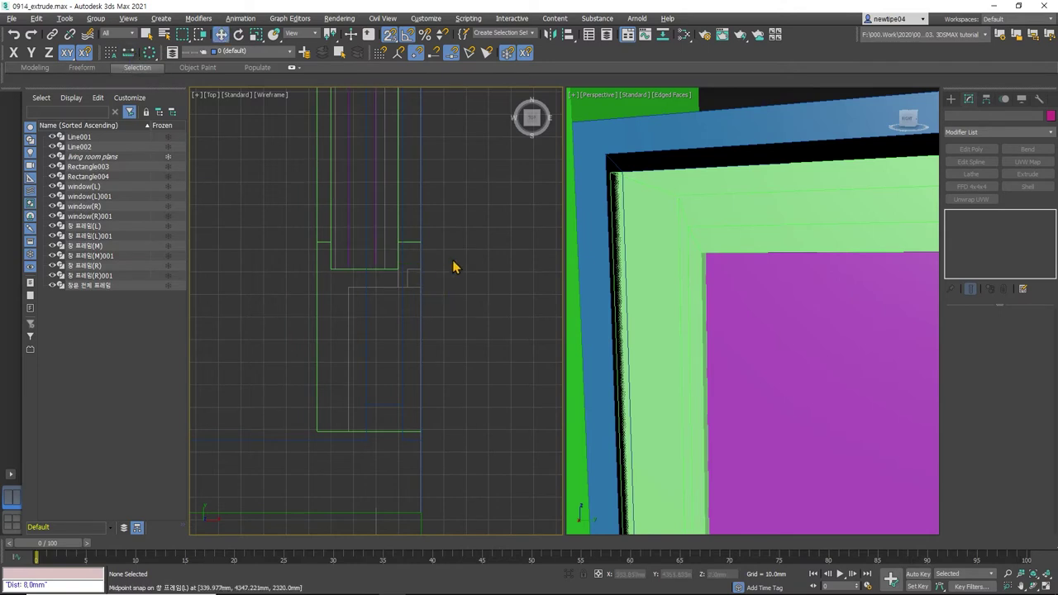
# - Select the left window frame from the quad menu and center the top view on it
pyautogui.rightClick(452, 264)
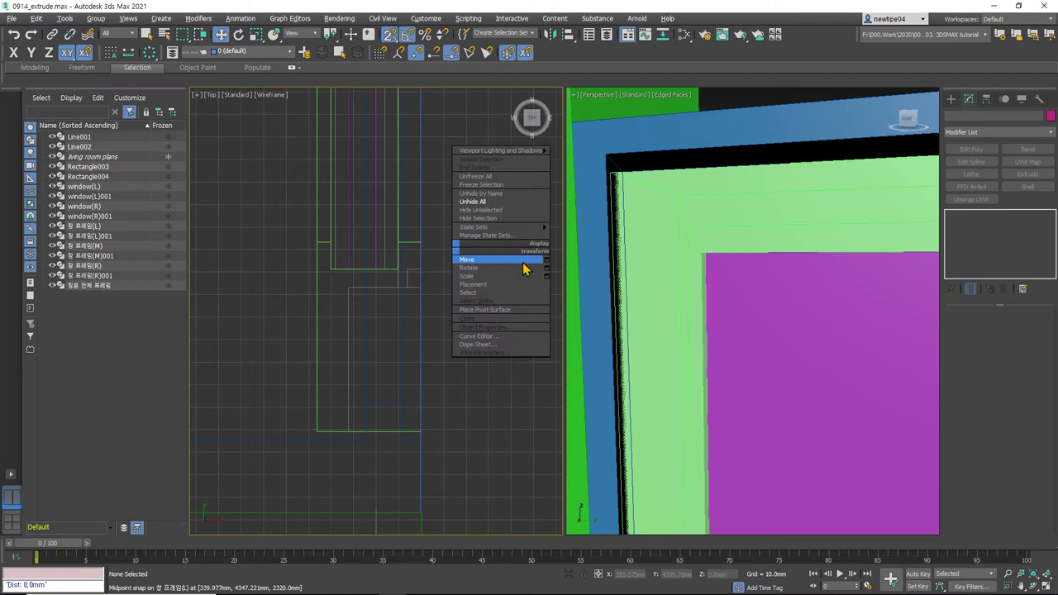
pyautogui.click(768, 224)
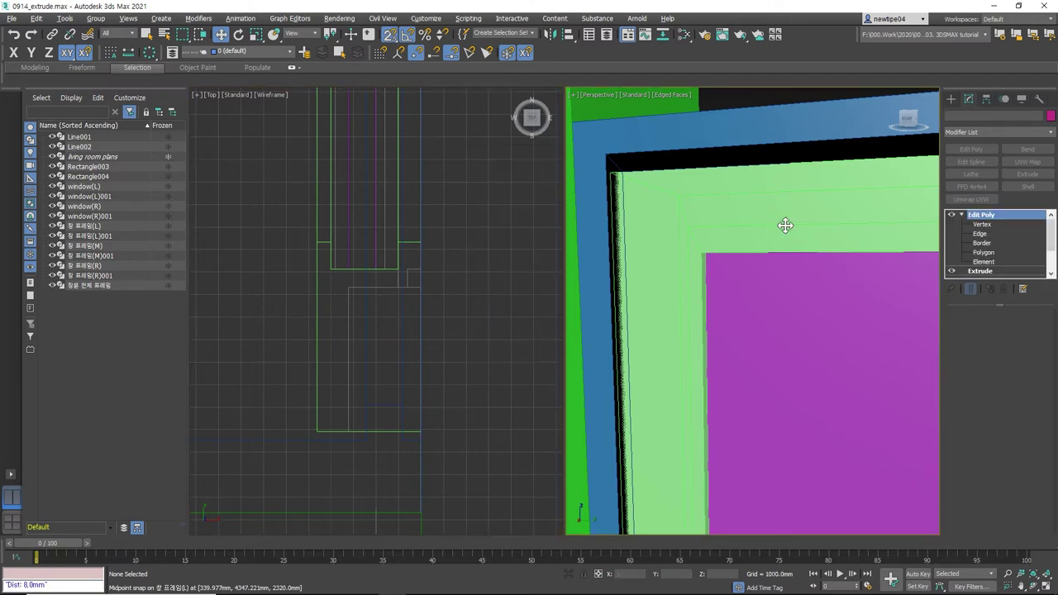
pyautogui.click(395, 250)
pyautogui.press('r')
pyautogui.scroll(-2, 395, 250)
pyautogui.scroll(-1, 395, 251)
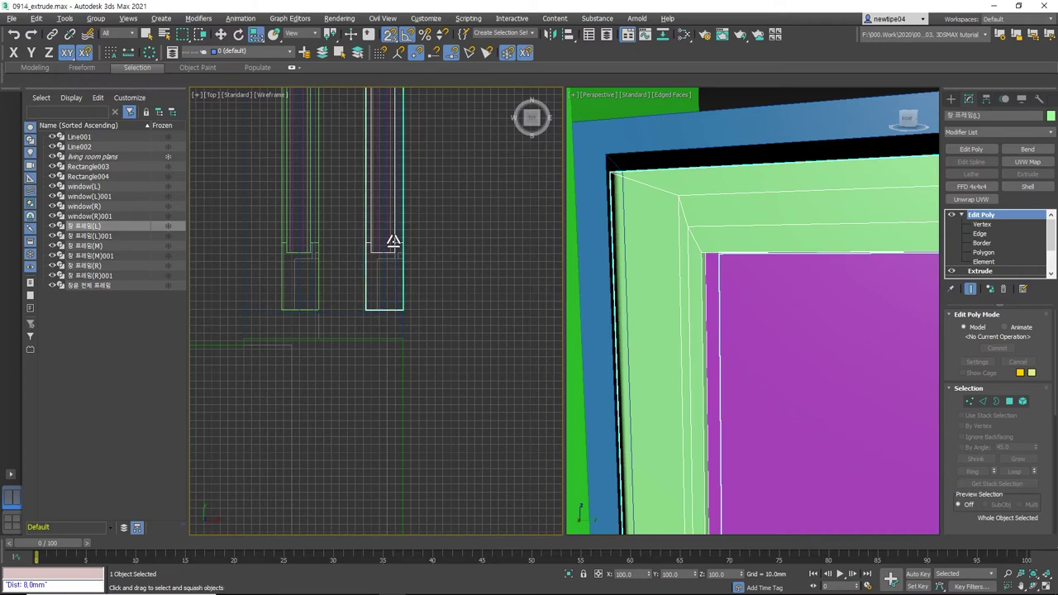
pyautogui.moveTo(393, 240); pyautogui.dragTo(391, 256, button='middle')
# - Switch to the Left view and isolate the window frame, hiding everything else
pyautogui.press('f')
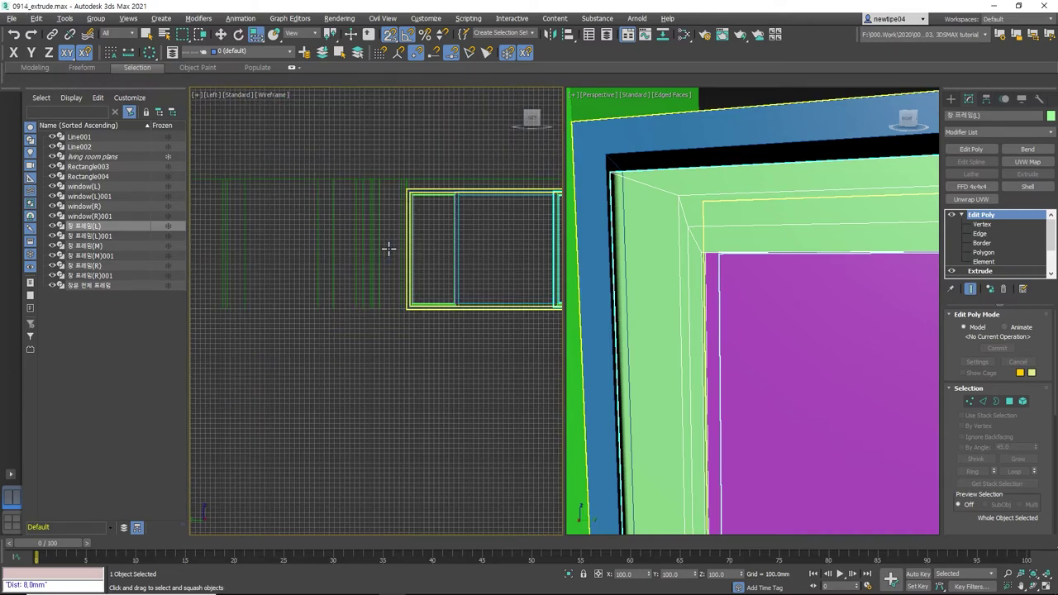
pyautogui.press('l')
pyautogui.scroll(2, 397, 231)
pyautogui.scroll(2, 400, 221)
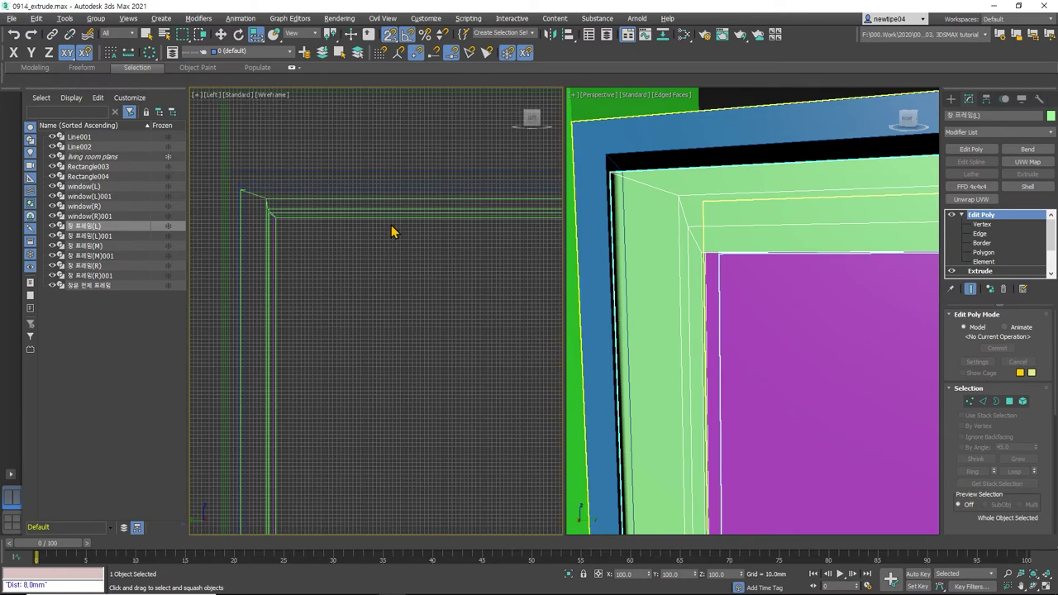
pyautogui.hotkey('alt', 'q')
# - At vertex level with Move active, box-select the vertices around the frame corner
pyautogui.scroll(2, 297, 199)
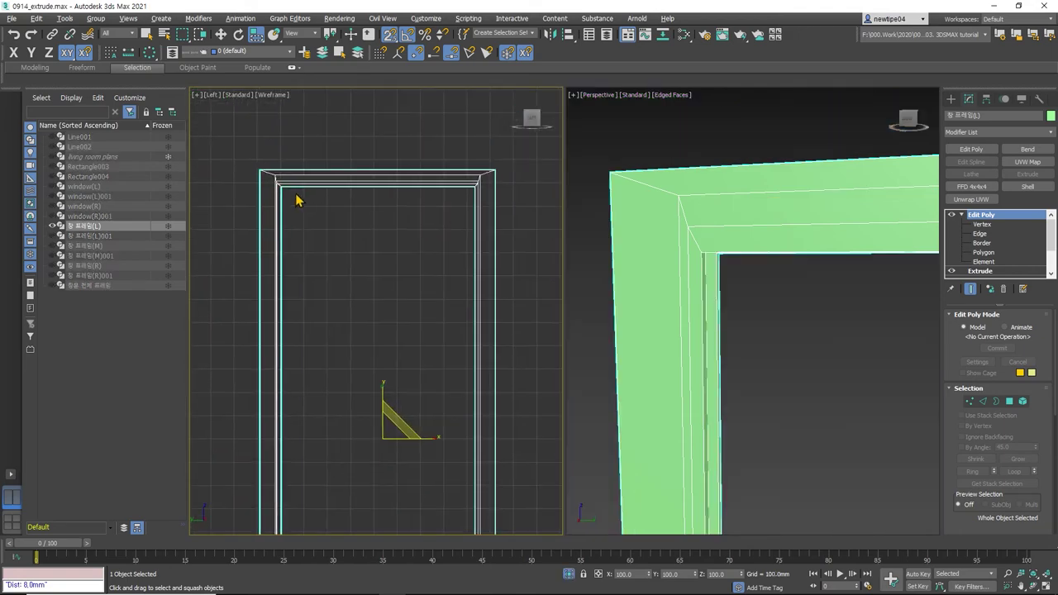
pyautogui.scroll(2, 297, 194)
pyautogui.press('1')
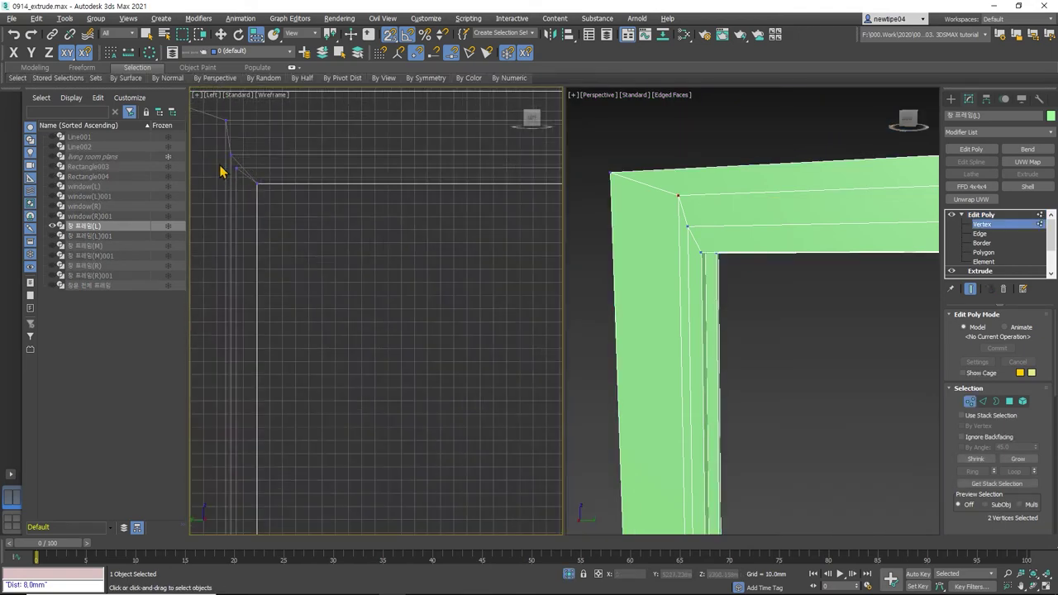
pyautogui.scroll(-1, 288, 178)
pyautogui.moveTo(422, 199); pyautogui.dragTo(309, 189, button='middle')
pyautogui.scroll(2, 309, 189)
pyautogui.press('w')
pyautogui.moveTo(437, 193); pyautogui.dragTo(421, 183)
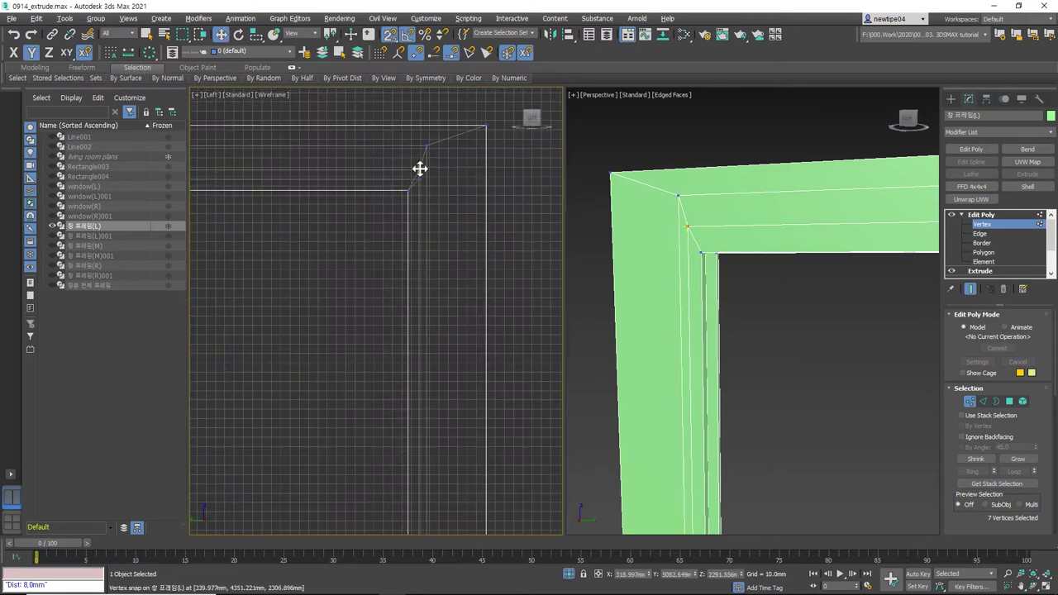
# - Snap the selected corner vertices down and left onto the square top-left corner
pyautogui.scroll(-2, 420, 169)
pyautogui.moveTo(319, 182); pyautogui.dragTo(352, 180, button='middle')
pyautogui.scroll(2, 310, 182)
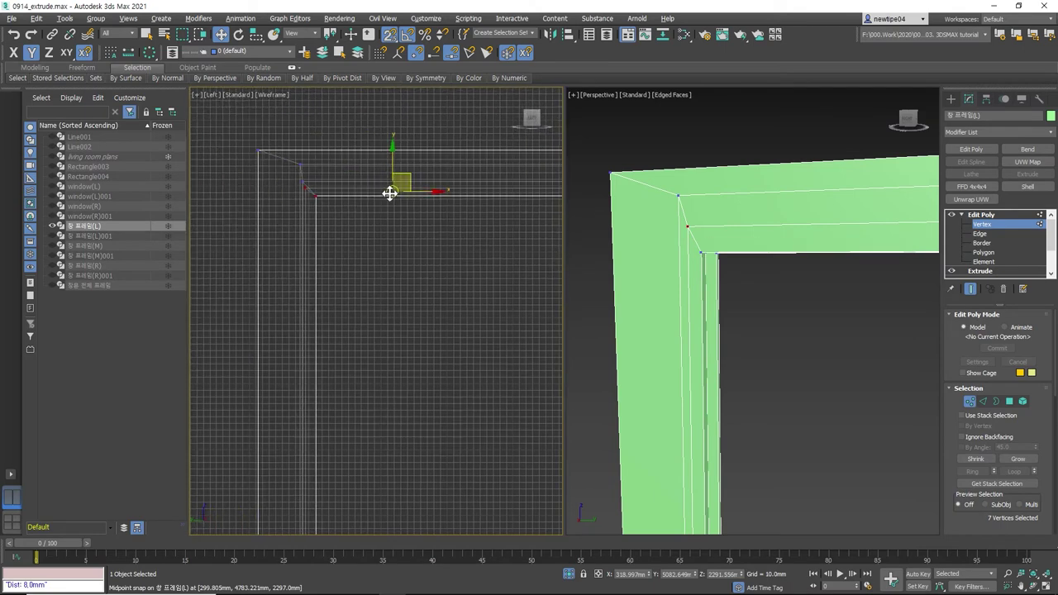
pyautogui.scroll(3, 341, 194)
pyautogui.scroll(1, 341, 195)
pyautogui.moveTo(346, 192); pyautogui.dragTo(380, 195, button='middle')
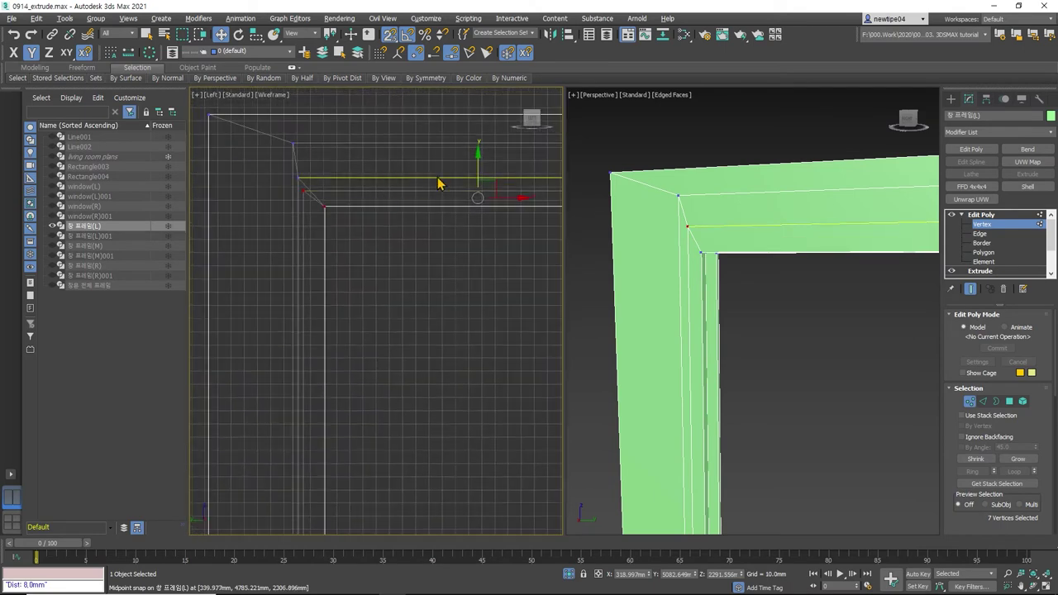
pyautogui.moveTo(480, 168)
pyautogui.mouseDown()
pyautogui.moveTo(330, 217)
pyautogui.moveTo(335, 194)
pyautogui.mouseUp()
pyautogui.click(337, 210)
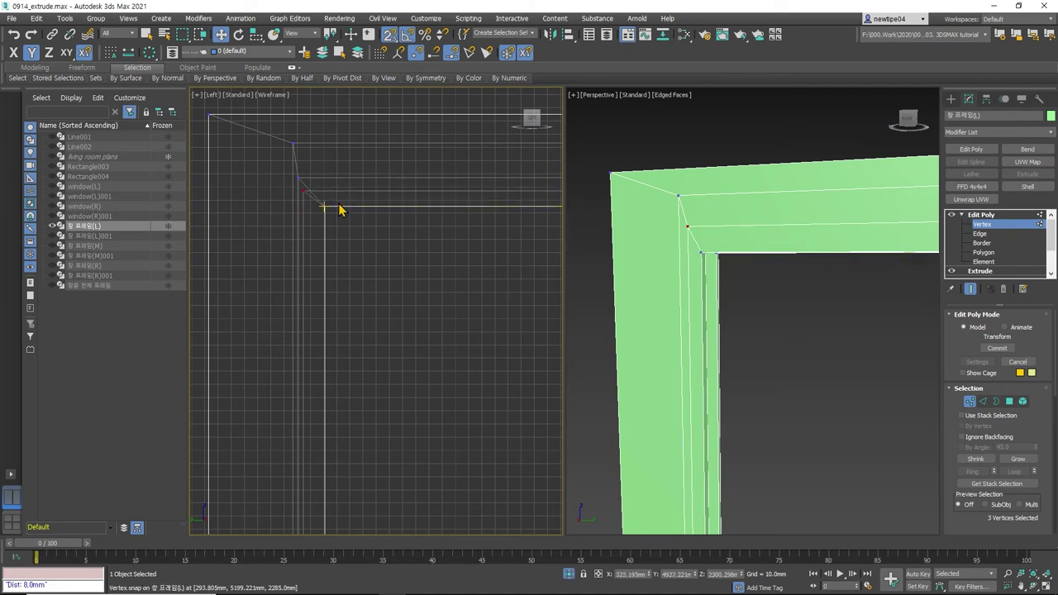
pyautogui.scroll(-2, 347, 214)
pyautogui.moveTo(519, 234)
pyautogui.mouseDown(button='middle')
pyautogui.moveTo(369, 213)
pyautogui.moveTo(406, 199)
pyautogui.mouseUp(button='middle')
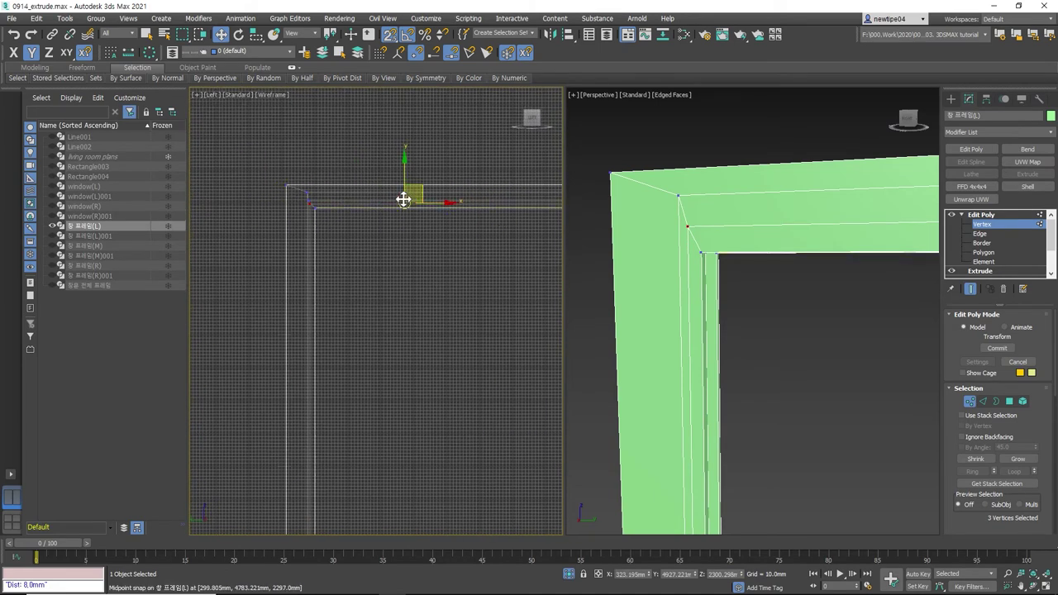
pyautogui.moveTo(405, 174)
pyautogui.mouseDown()
pyautogui.moveTo(286, 219)
pyautogui.moveTo(425, 237)
pyautogui.mouseUp()
# - Select the next pair of corner vertices in the Left view
pyautogui.scroll(2, 291, 215)
pyautogui.scroll(-2, 364, 233)
pyautogui.moveTo(307, 229); pyautogui.dragTo(266, 229, button='middle')
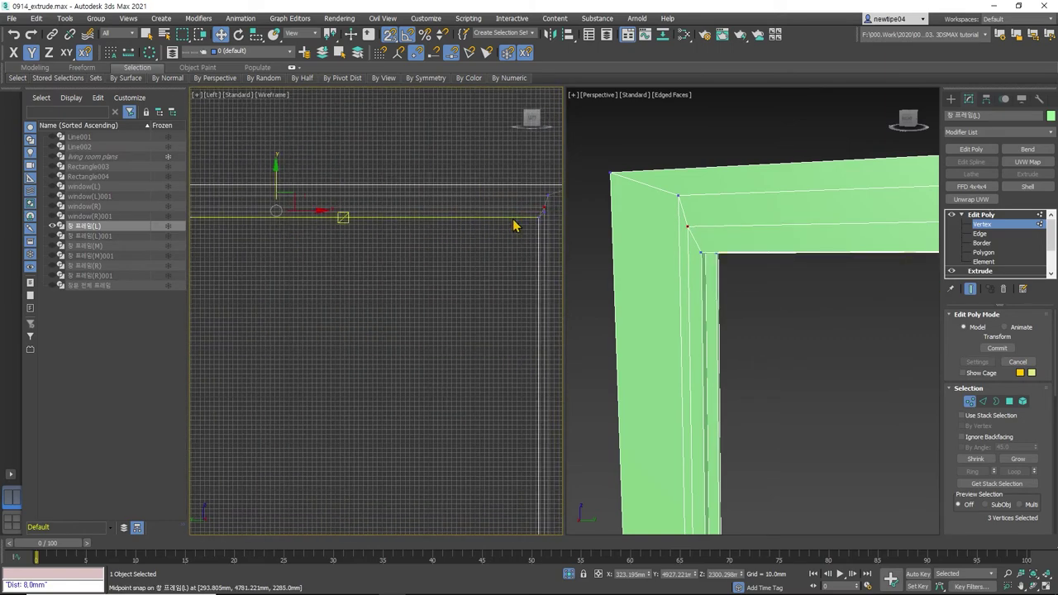
pyautogui.scroll(3, 545, 219)
pyautogui.scroll(1, 550, 218)
pyautogui.click(538, 206)
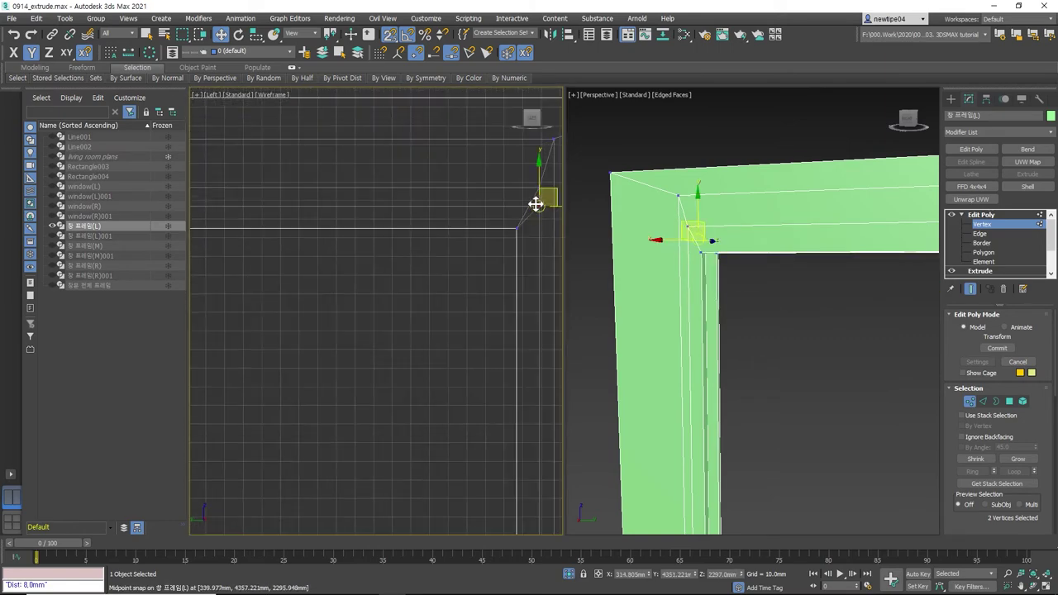
# - Check the corner in perspective, then select the two inner corner vertices and move them into alignment
pyautogui.keyDown('alt'); pyautogui.moveTo(668, 264); pyautogui.dragTo(786, 276, button='middle'); pyautogui.keyUp('alt')
pyautogui.scroll(-5, 787, 275)
pyautogui.scroll(5, 749, 276)
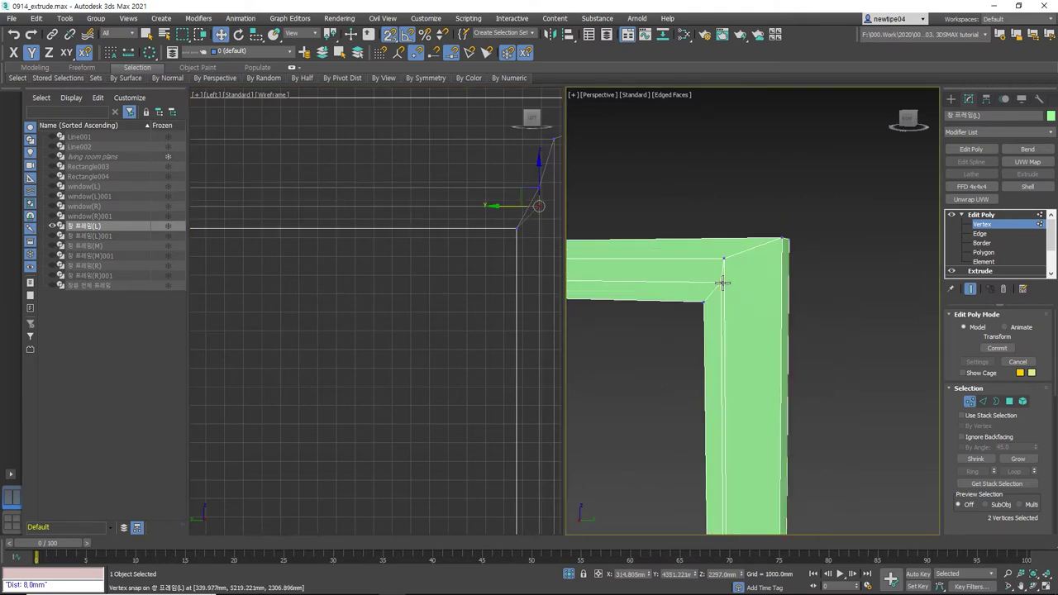
pyautogui.scroll(-3, 755, 283)
pyautogui.keyDown('alt'); pyautogui.moveTo(733, 284); pyautogui.dragTo(769, 283, button='middle'); pyautogui.keyUp('alt')
pyautogui.scroll(3, 746, 276)
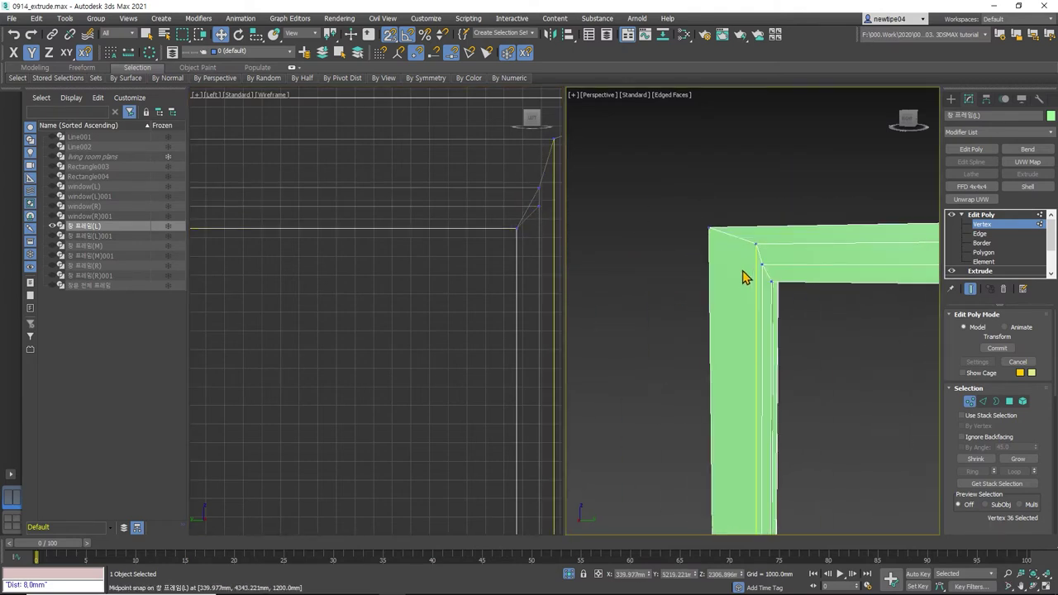
pyautogui.scroll(5, 397, 281)
pyautogui.moveTo(289, 236); pyautogui.dragTo(327, 261)
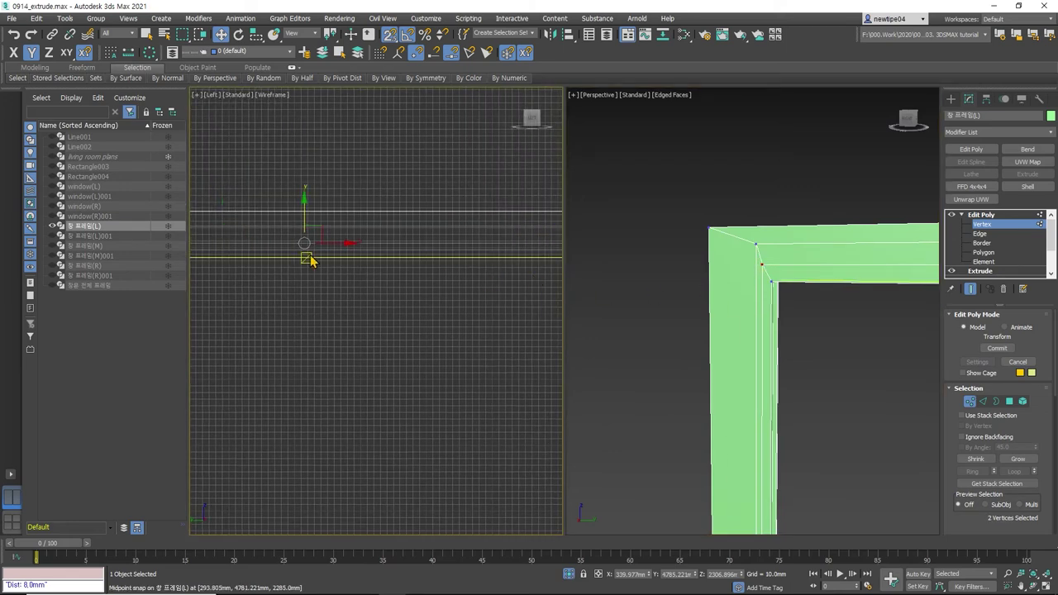
pyautogui.moveTo(307, 256); pyautogui.dragTo(481, 245, button='middle')
pyautogui.moveTo(480, 244)
pyautogui.mouseDown()
pyautogui.moveTo(459, 245)
pyautogui.moveTo(483, 218)
pyautogui.moveTo(286, 253)
pyautogui.mouseUp()
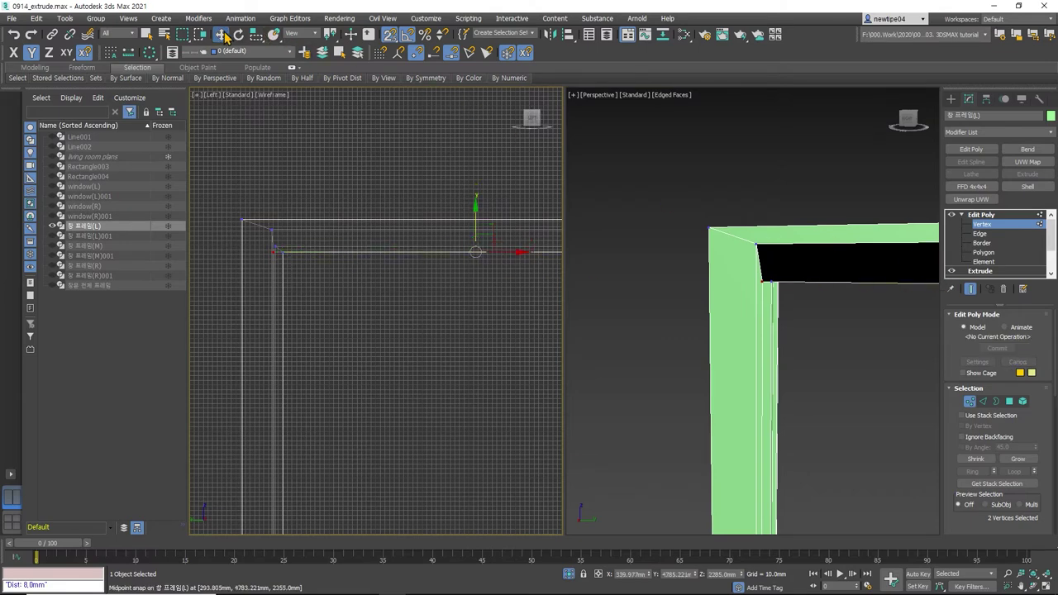
# - Raise the selected frame vertices 2 mm in Y with the Move Type-In, to 2297 mm
pyautogui.rightClick(221, 33)
pyautogui.moveTo(471, 248); pyautogui.dragTo(608, 222)
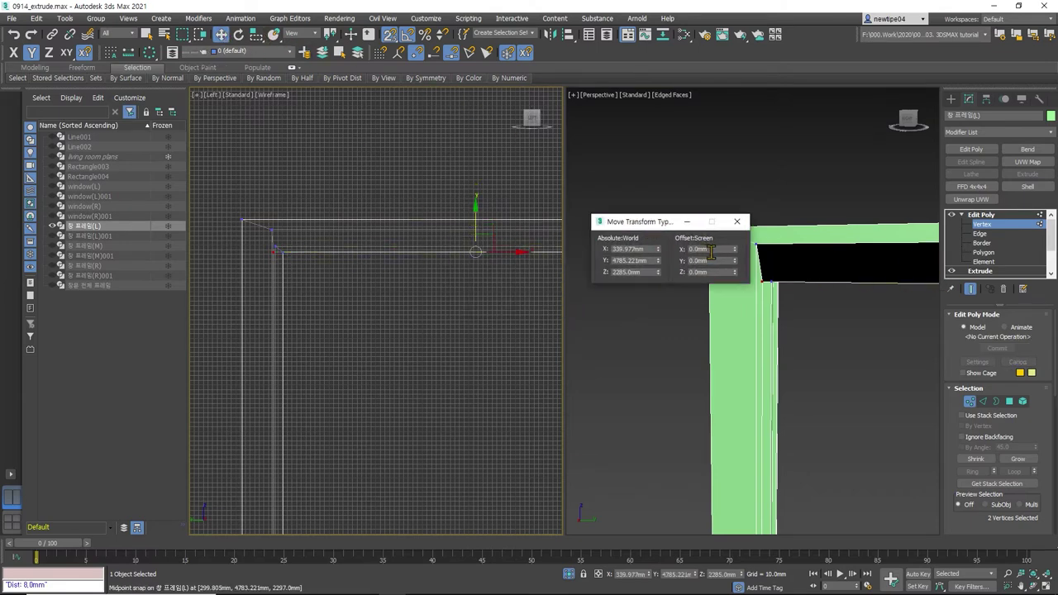
pyautogui.write('2')
pyautogui.press('Return')
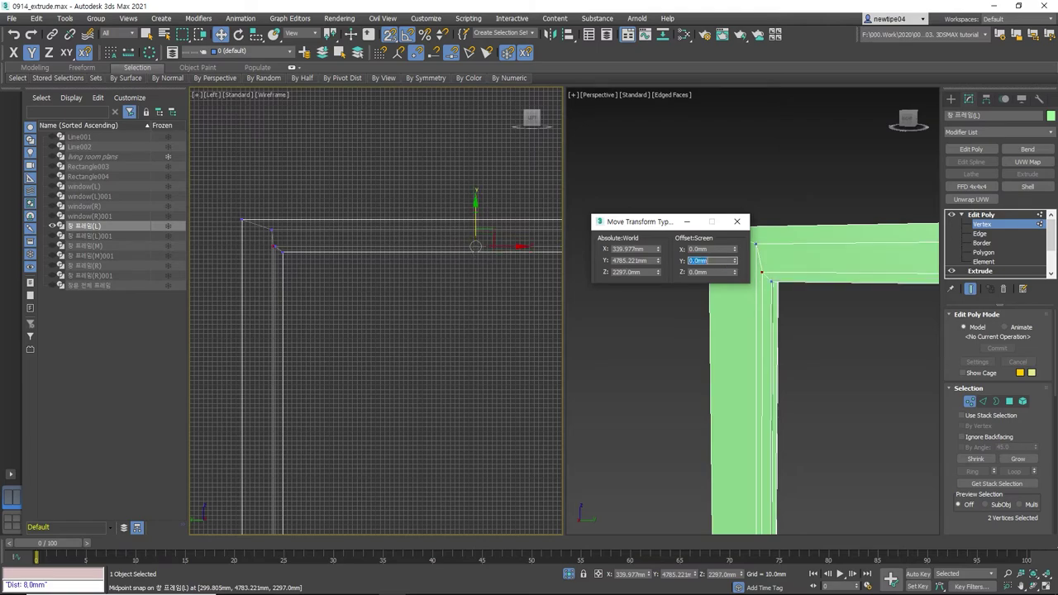
pyautogui.scroll(2, 276, 248)
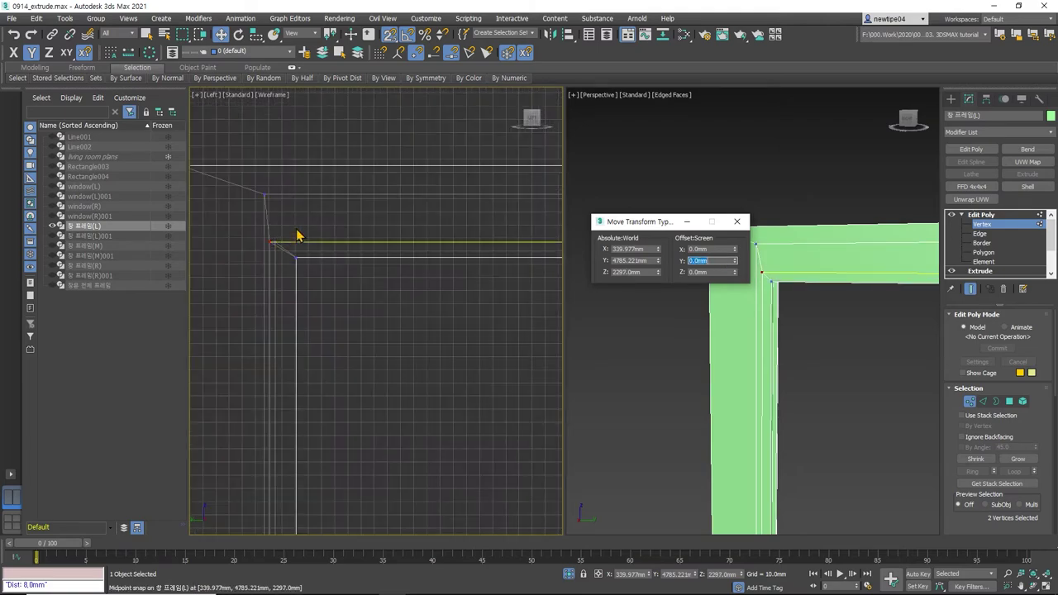
pyautogui.scroll(2, 295, 233)
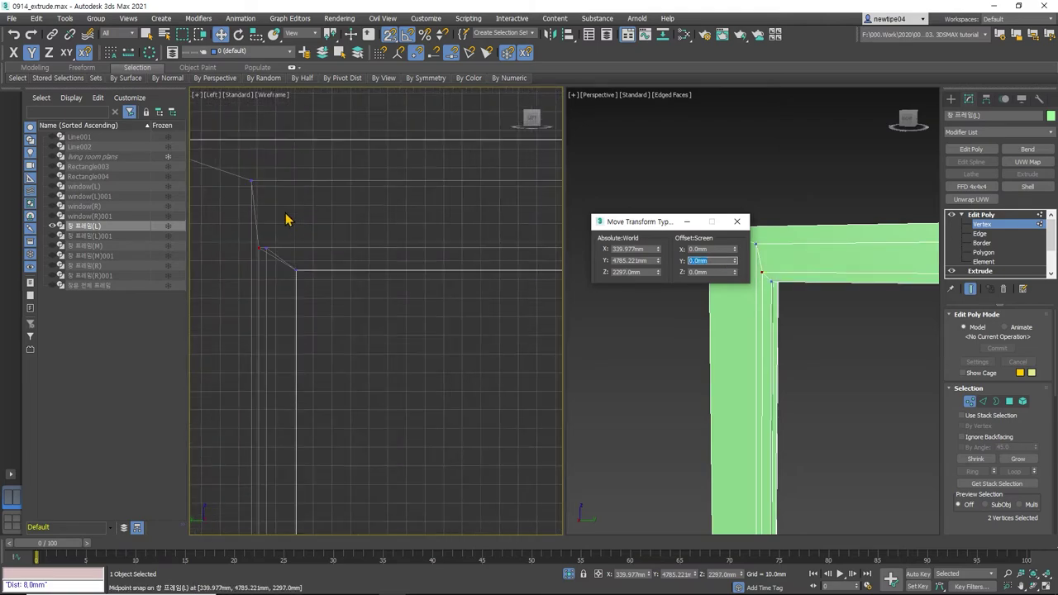
# - Select the two top corner vertices, snap-move them in the Left view, and raise them 8 mm
pyautogui.click(252, 180)
pyautogui.scroll(-3, 397, 224)
pyautogui.scroll(-4, 412, 225)
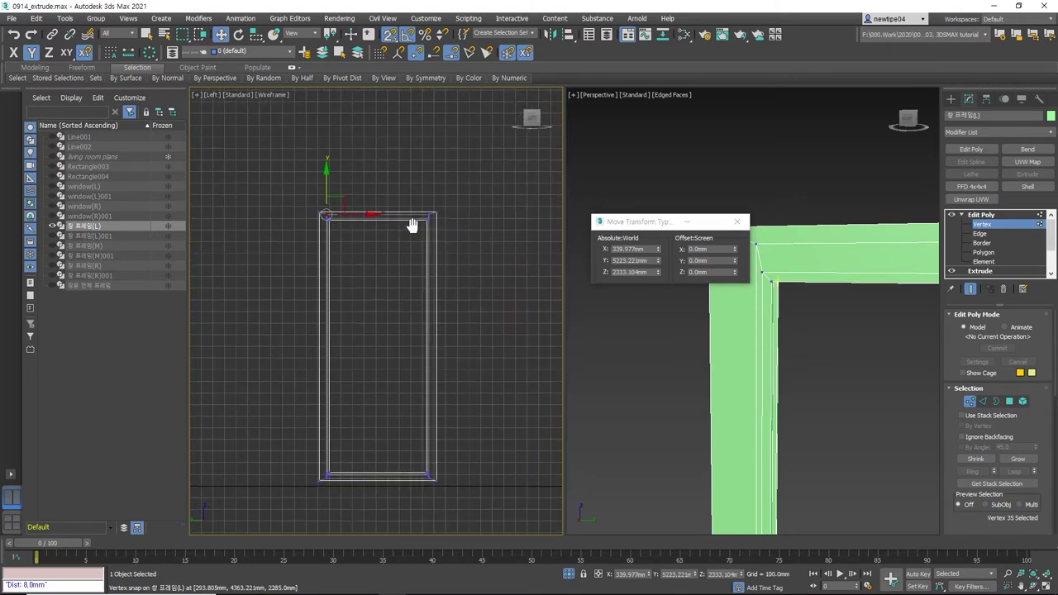
pyautogui.scroll(4, 411, 225)
pyautogui.scroll(-1, 427, 207)
pyautogui.moveTo(402, 213); pyautogui.dragTo(406, 231)
pyautogui.scroll(-2, 406, 232)
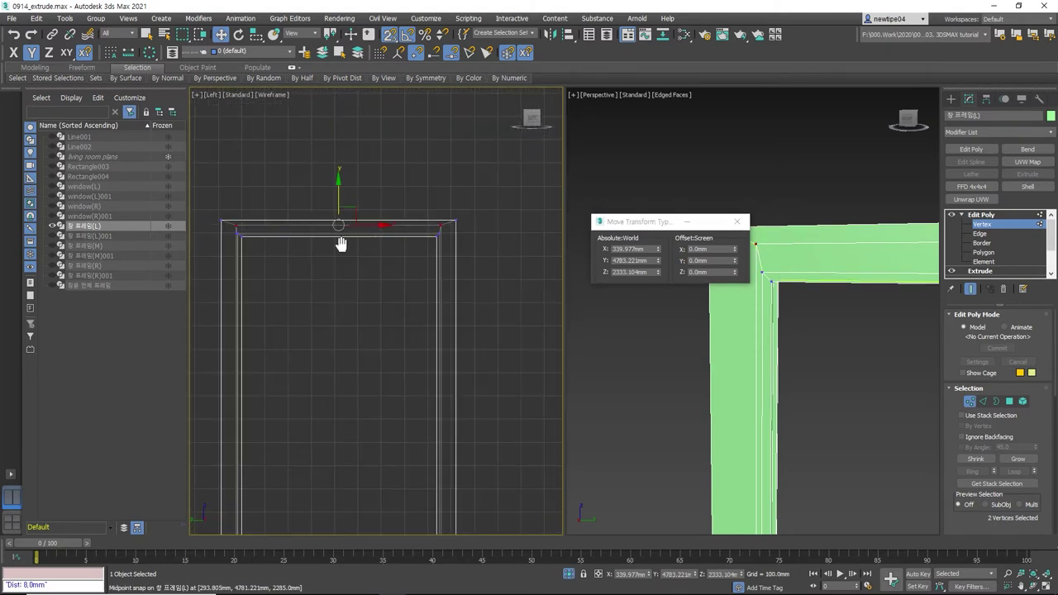
pyautogui.moveTo(340, 244); pyautogui.dragTo(415, 243, button='middle')
pyautogui.moveTo(412, 224)
pyautogui.mouseDown()
pyautogui.moveTo(342, 223)
pyautogui.moveTo(305, 282)
pyautogui.mouseUp()
pyautogui.scroll(5, 342, 222)
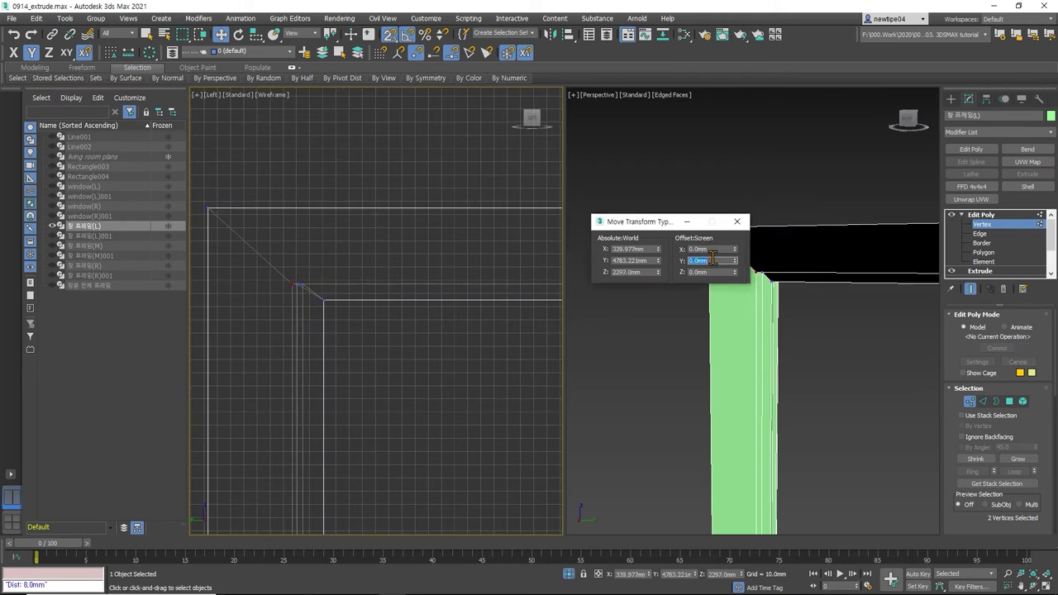
pyautogui.write('8')
pyautogui.press('Return')
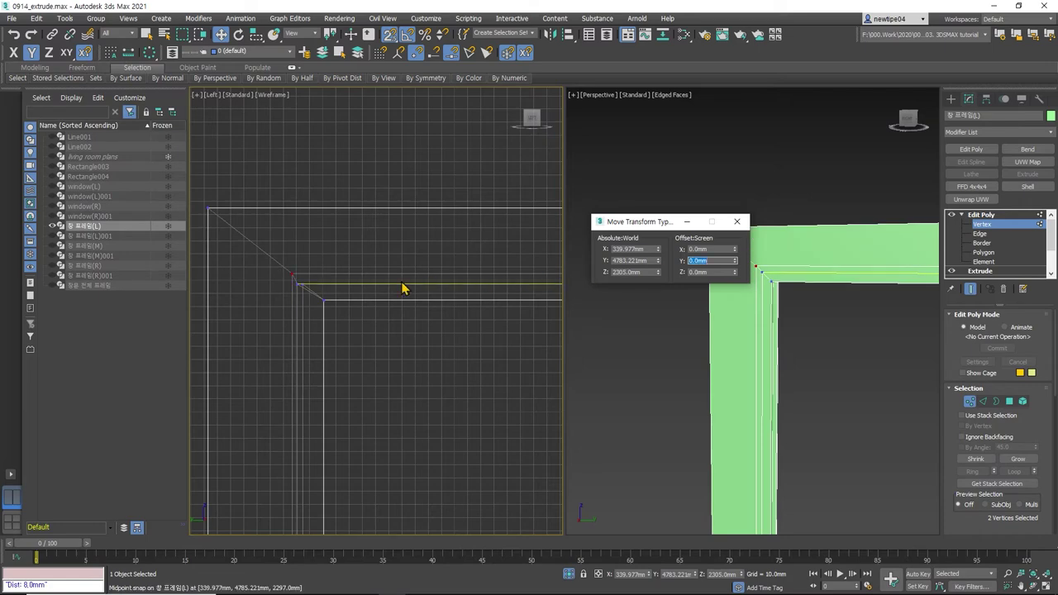
pyautogui.scroll(3, 299, 310)
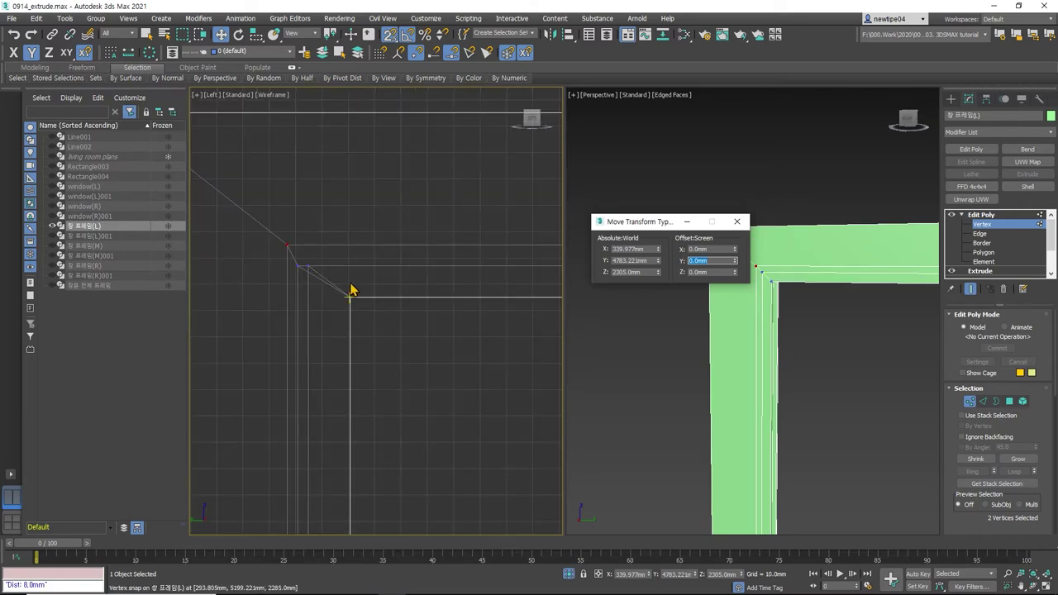
# - Inspect the frame corner and slide the frame's vertical edge rightward into alignment
pyautogui.keyDown('alt'); pyautogui.moveTo(742, 283); pyautogui.dragTo(888, 300, button='middle'); pyautogui.keyUp('alt')
pyautogui.scroll(-3, 802, 302)
pyautogui.scroll(4, 789, 305)
pyautogui.scroll(1, 790, 306)
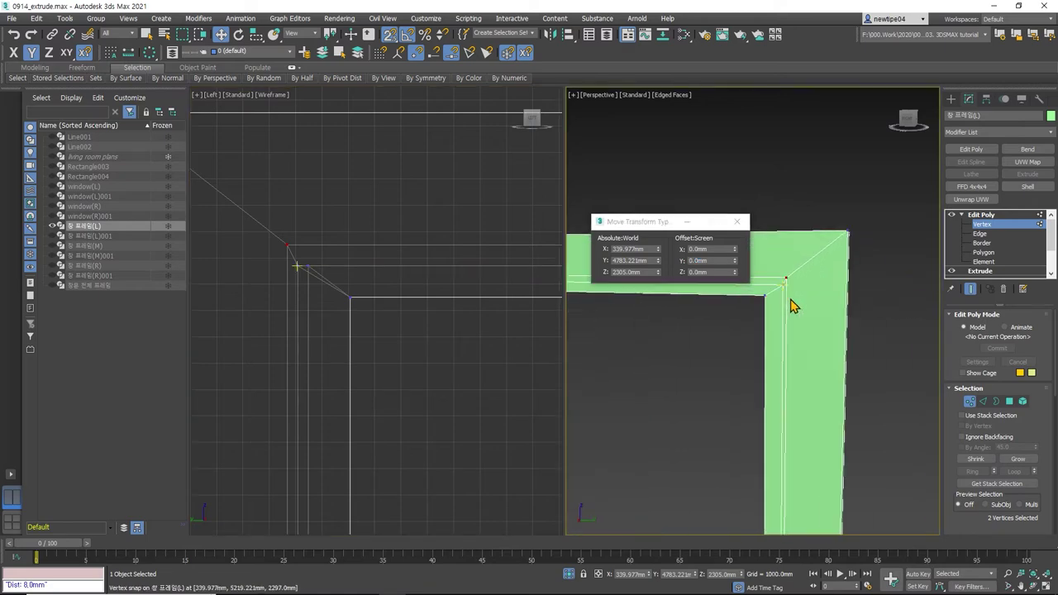
pyautogui.scroll(3, 455, 304)
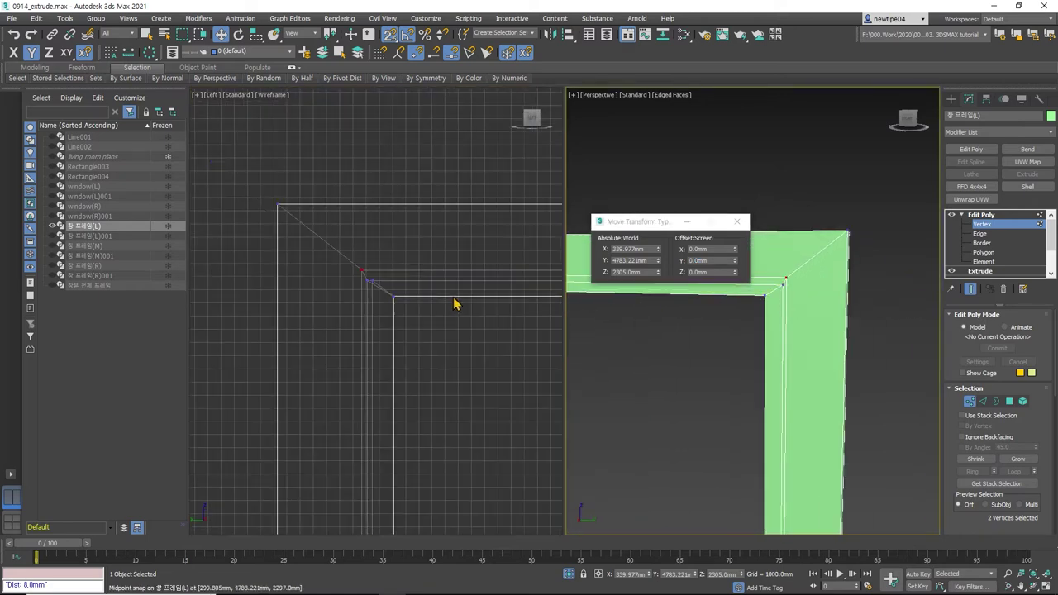
pyautogui.moveTo(456, 302); pyautogui.dragTo(354, 293, button='middle')
pyautogui.scroll(3, 355, 290)
pyautogui.scroll(-2, 397, 288)
pyautogui.scroll(1, 463, 291)
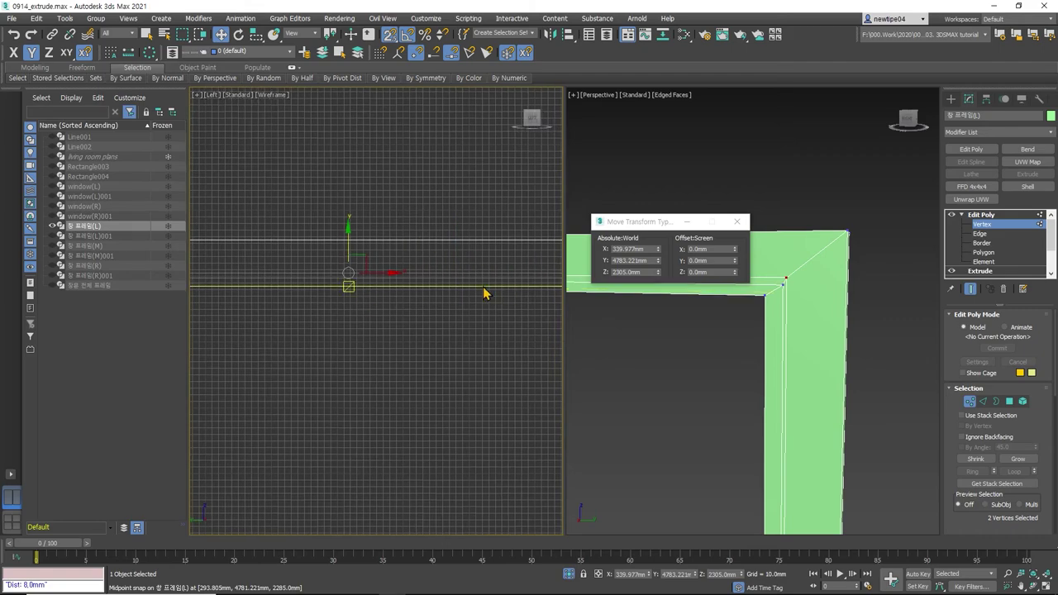
pyautogui.scroll(2, 487, 293)
pyautogui.scroll(2, 496, 288)
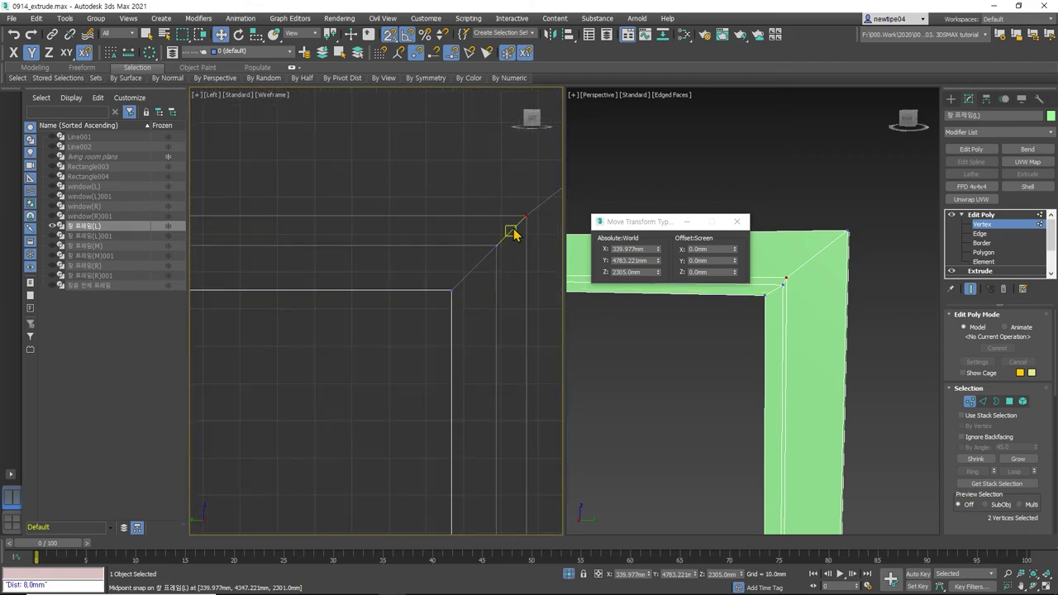
pyautogui.press('q')
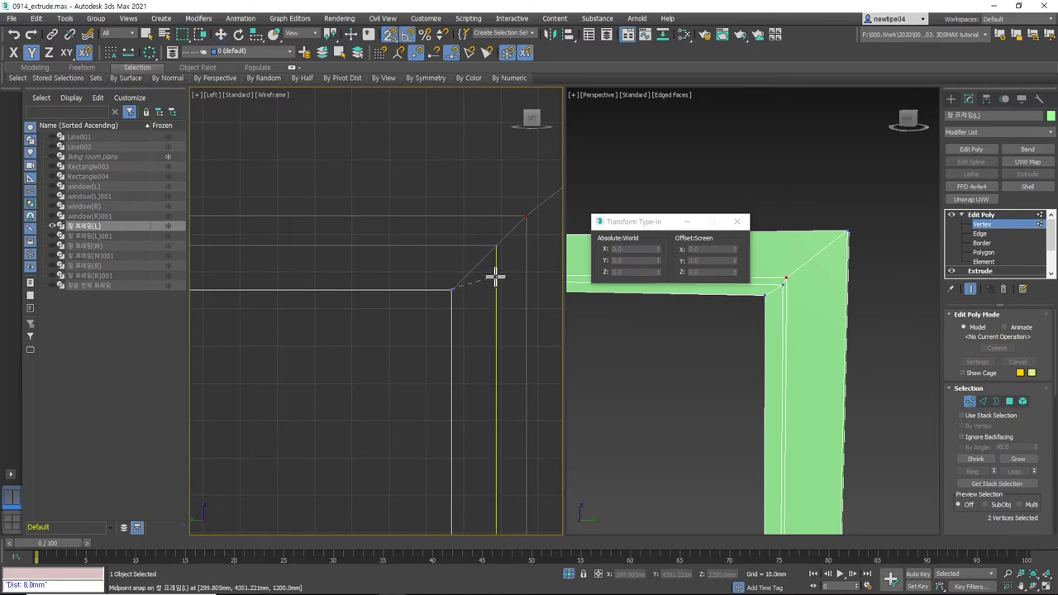
pyautogui.press('w')
pyautogui.scroll(-3, 496, 290)
pyautogui.scroll(-2, 508, 330)
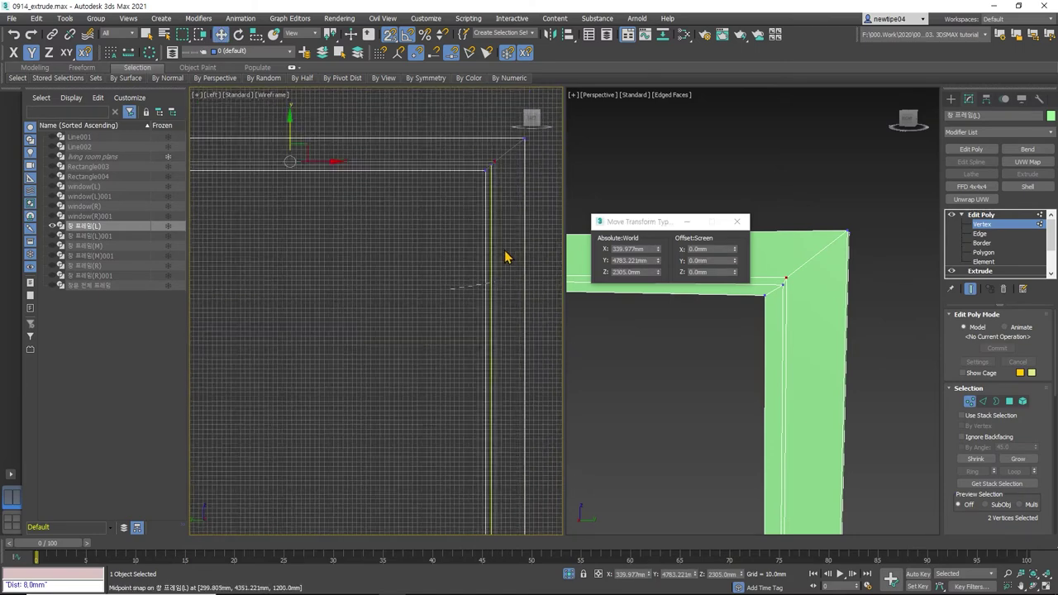
pyautogui.moveTo(507, 259); pyautogui.dragTo(503, 297, button='middle')
pyautogui.scroll(3, 492, 327)
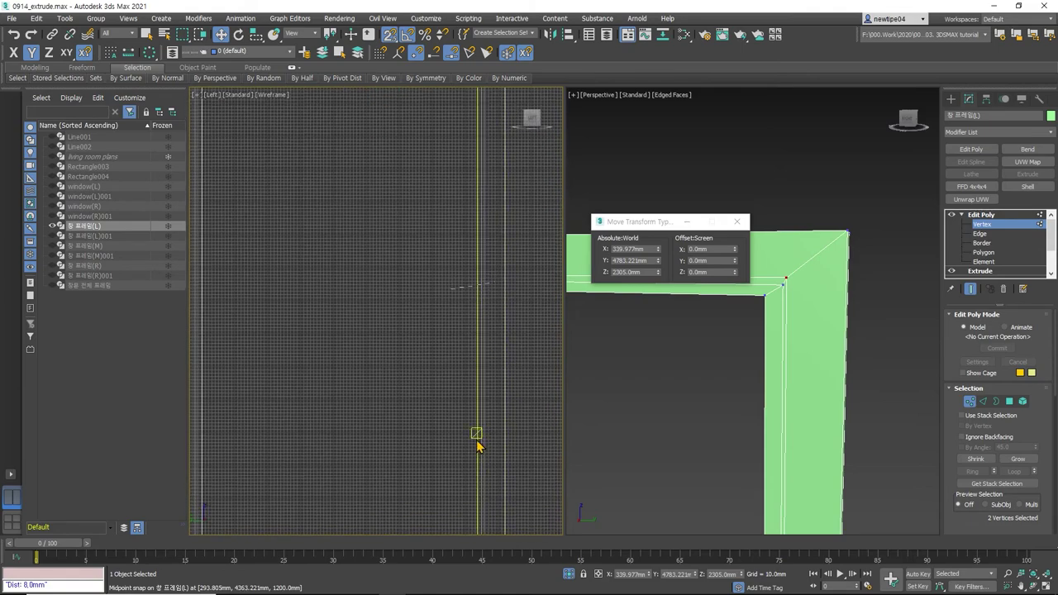
pyautogui.scroll(2, 480, 437)
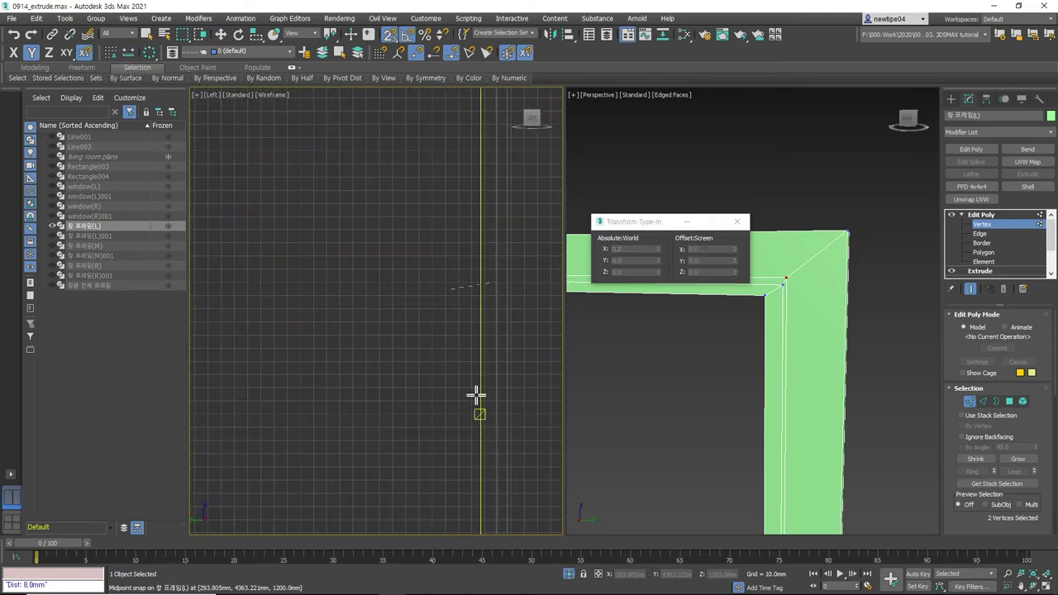
pyautogui.moveTo(478, 413); pyautogui.dragTo(501, 421)
pyautogui.scroll(-3, 496, 416)
pyautogui.scroll(1, 496, 211)
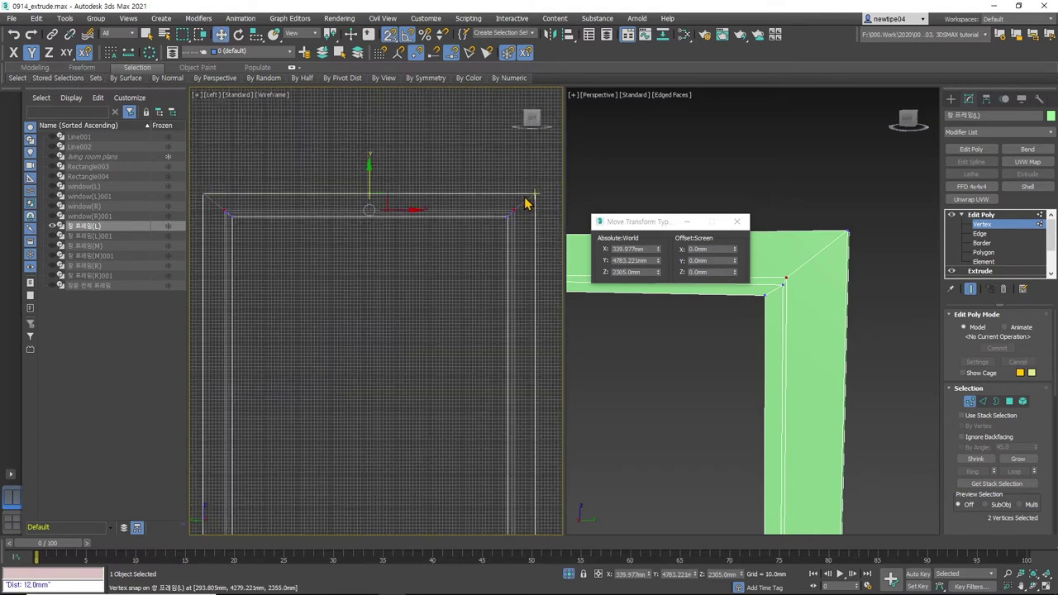
pyautogui.scroll(2, 527, 204)
pyautogui.scroll(2, 500, 241)
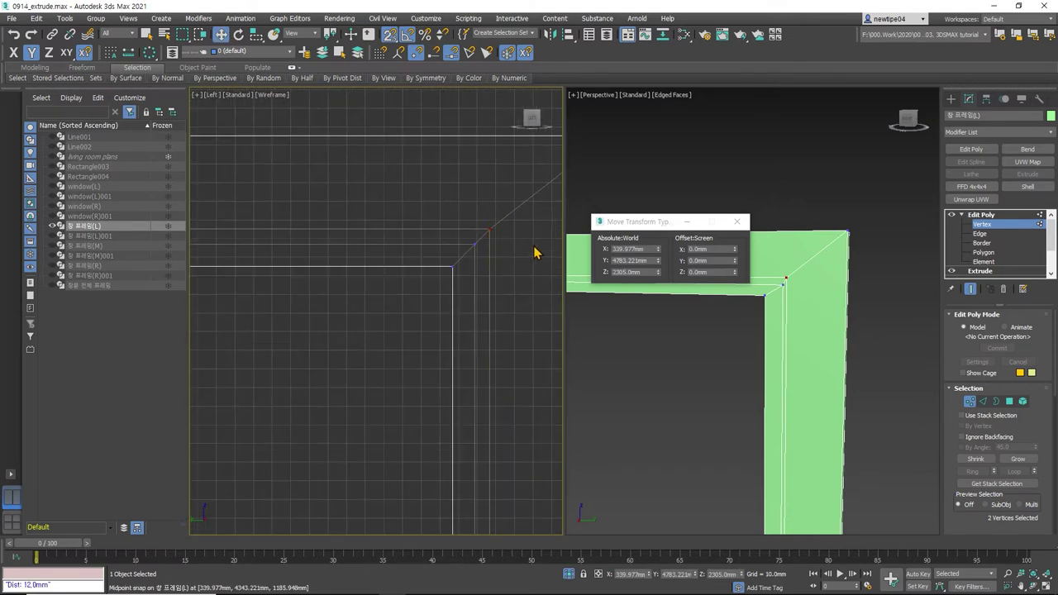
pyautogui.scroll(-2, 534, 253)
pyautogui.scroll(-2, 397, 273)
pyautogui.scroll(2, 314, 277)
pyautogui.scroll(2, 269, 239)
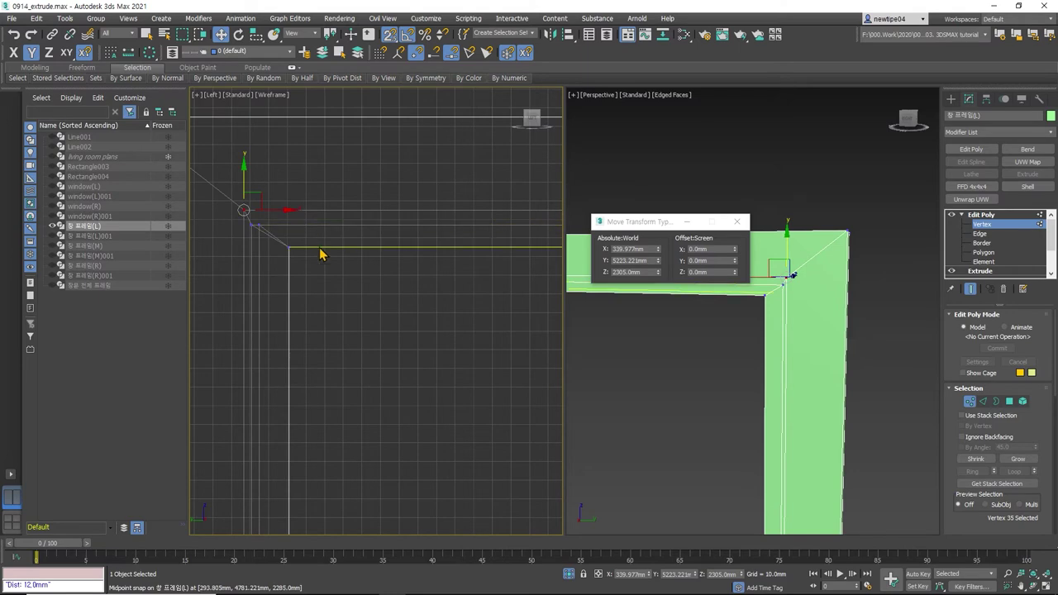
# - Maximize the Left view and snap the upper corner vertex into line along X
pyautogui.hotkey('alt', 'w')
pyautogui.moveTo(331, 164); pyautogui.dragTo(337, 177, button='middle')
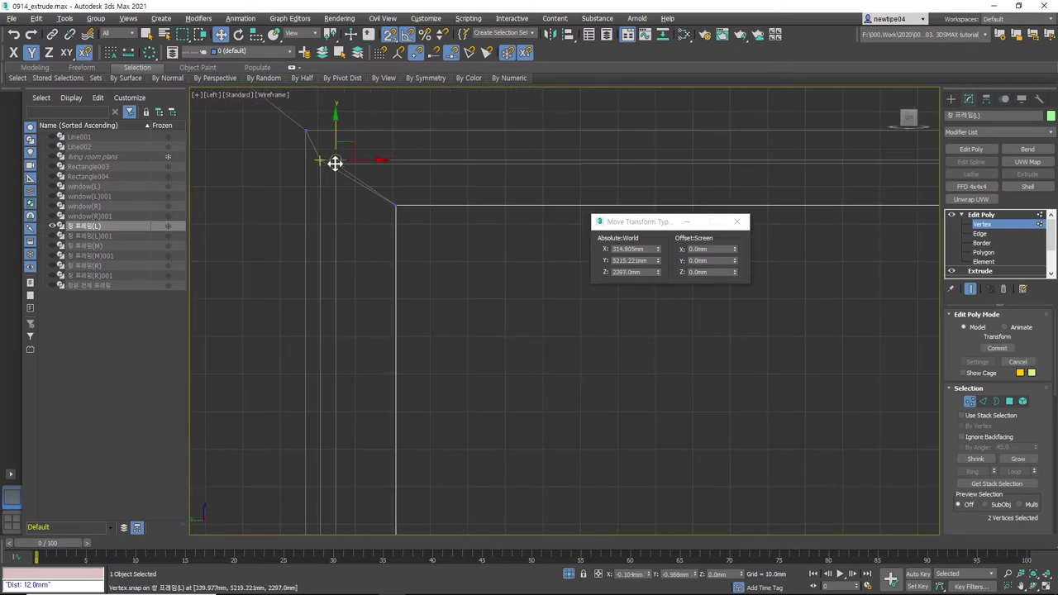
pyautogui.scroll(-3, 314, 183)
pyautogui.scroll(2, 388, 223)
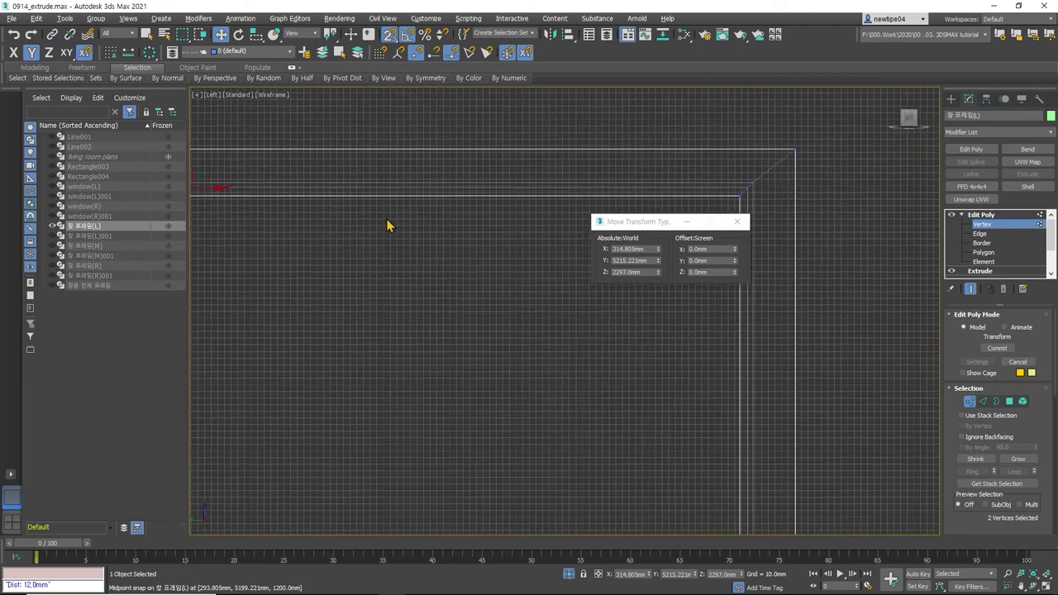
pyautogui.scroll(2, 377, 220)
pyautogui.scroll(1, 609, 192)
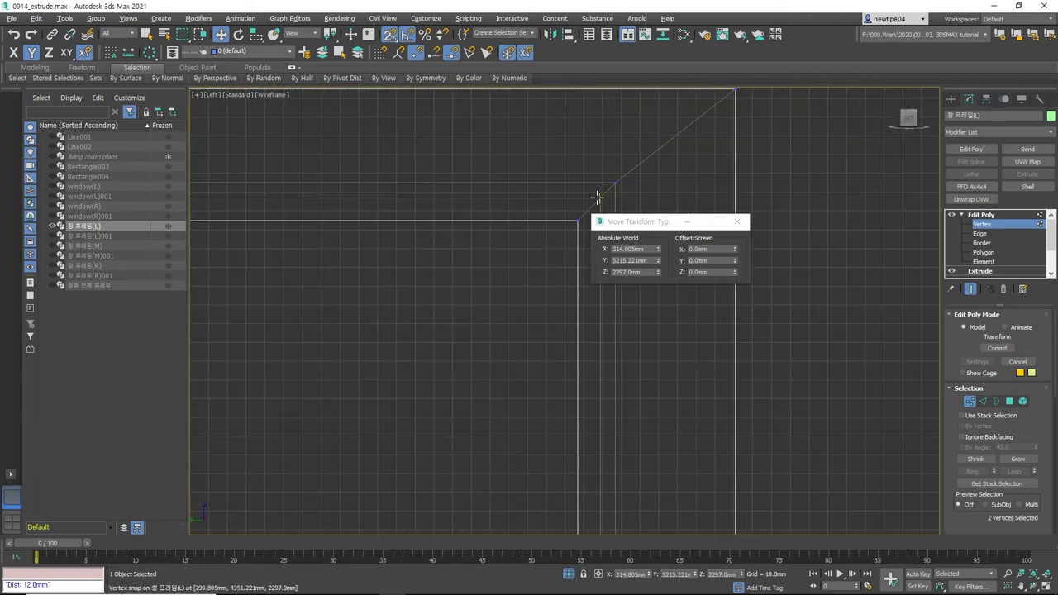
pyautogui.moveTo(598, 198); pyautogui.dragTo(554, 195)
pyautogui.scroll(-2, 489, 224)
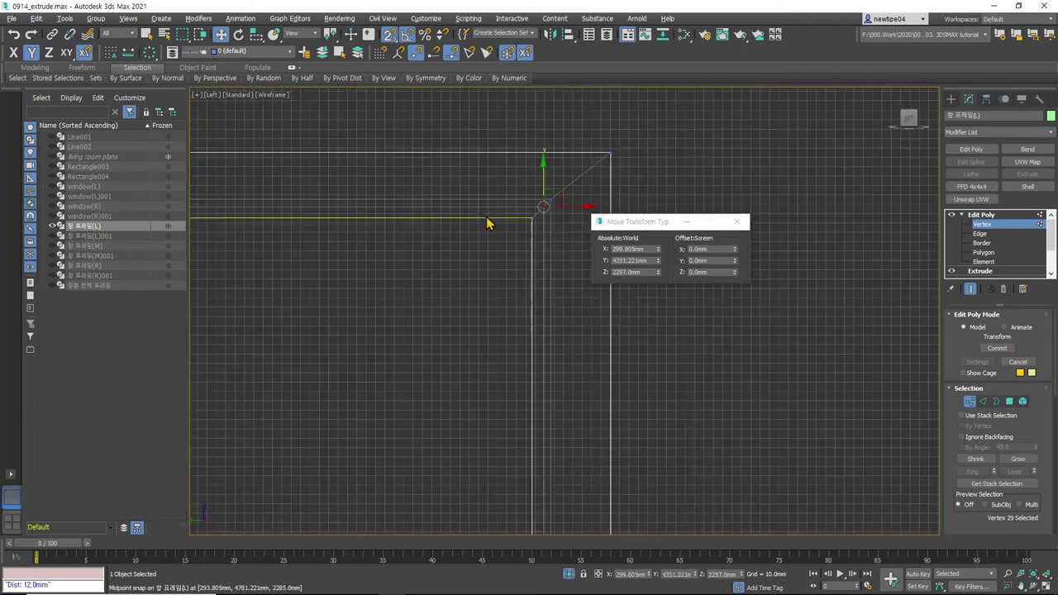
pyautogui.scroll(3, 515, 243)
pyautogui.scroll(2, 396, 236)
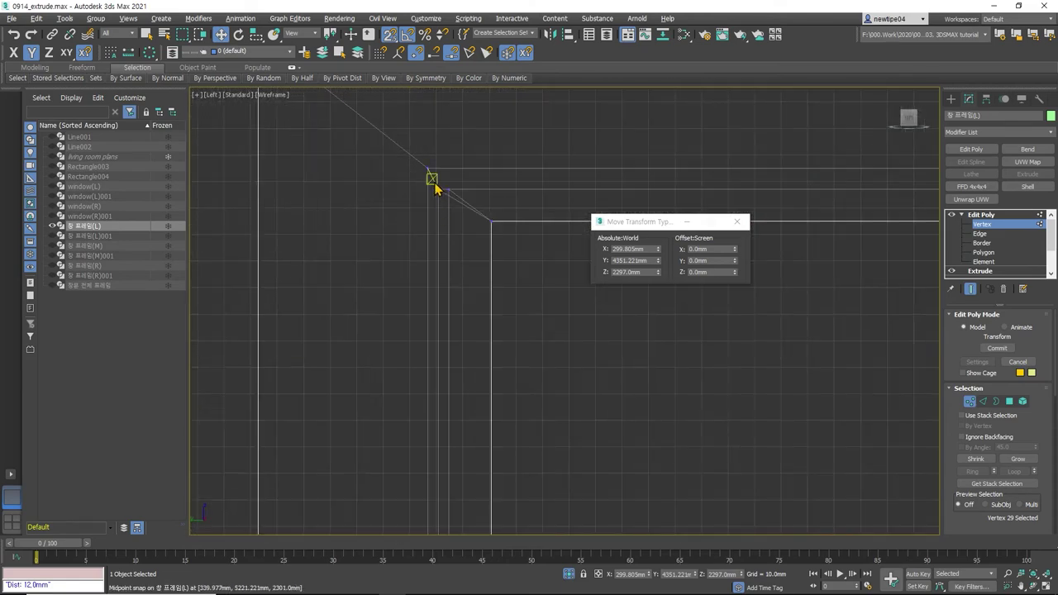
pyautogui.moveTo(468, 188); pyautogui.dragTo(448, 199)
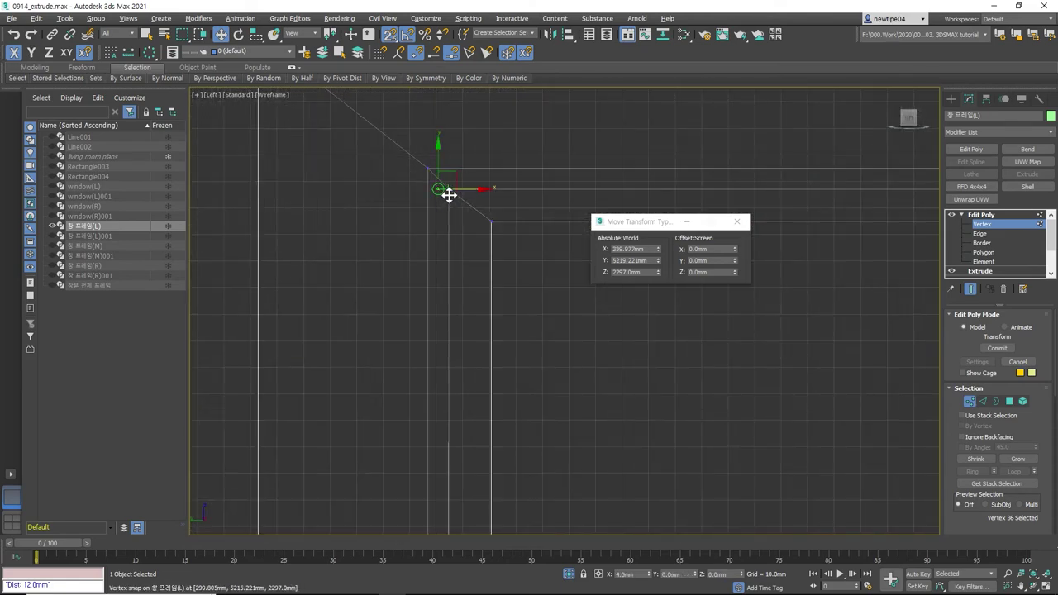
# - Move the lower corner vertices up and snap the bottom vertex to the frame edge
pyautogui.scroll(-1, 461, 214)
pyautogui.scroll(-3, 462, 213)
pyautogui.scroll(2, 498, 300)
pyautogui.scroll(2, 470, 302)
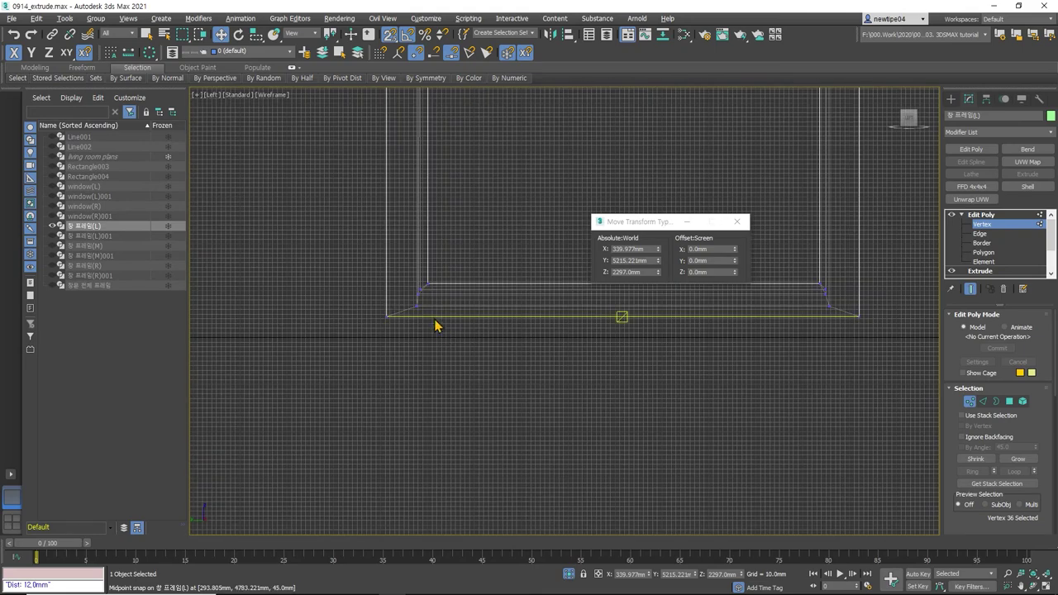
pyautogui.scroll(2, 435, 324)
pyautogui.scroll(3, 425, 313)
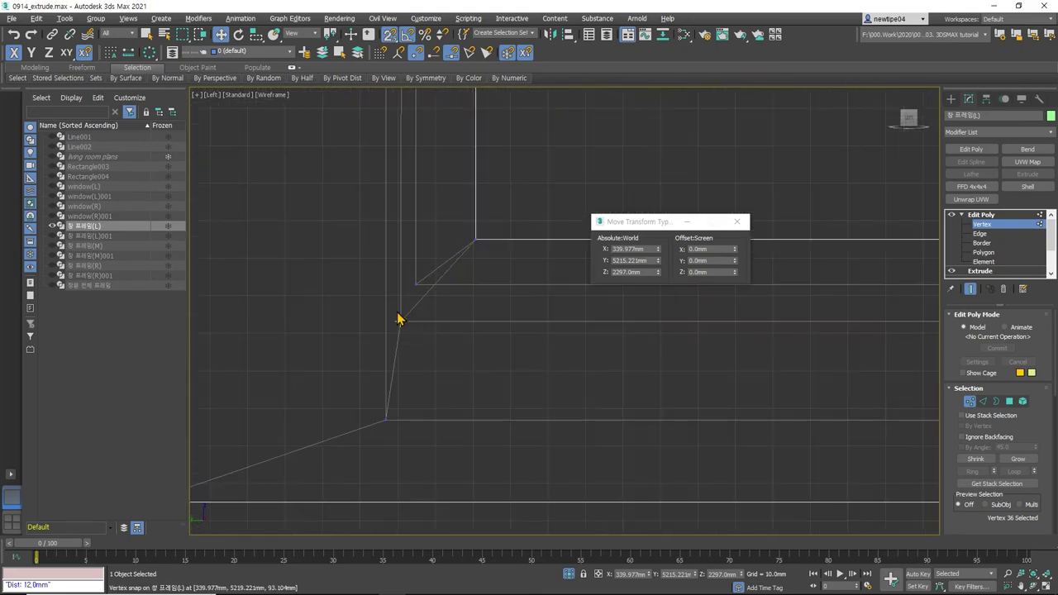
pyautogui.scroll(-1, 395, 320)
pyautogui.scroll(-1, 429, 323)
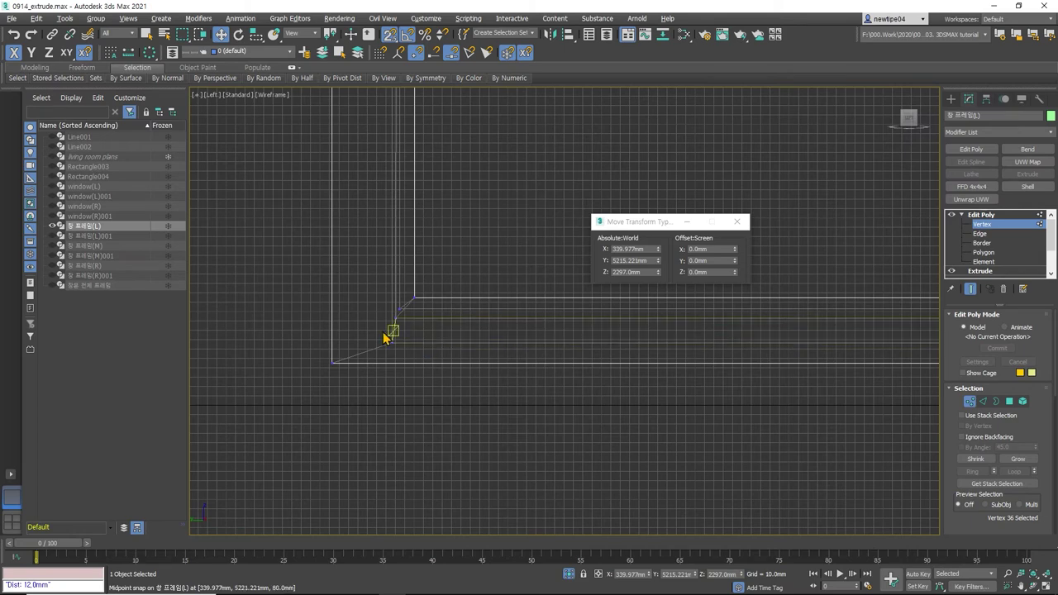
pyautogui.scroll(3, 405, 319)
pyautogui.moveTo(394, 296); pyautogui.dragTo(402, 285)
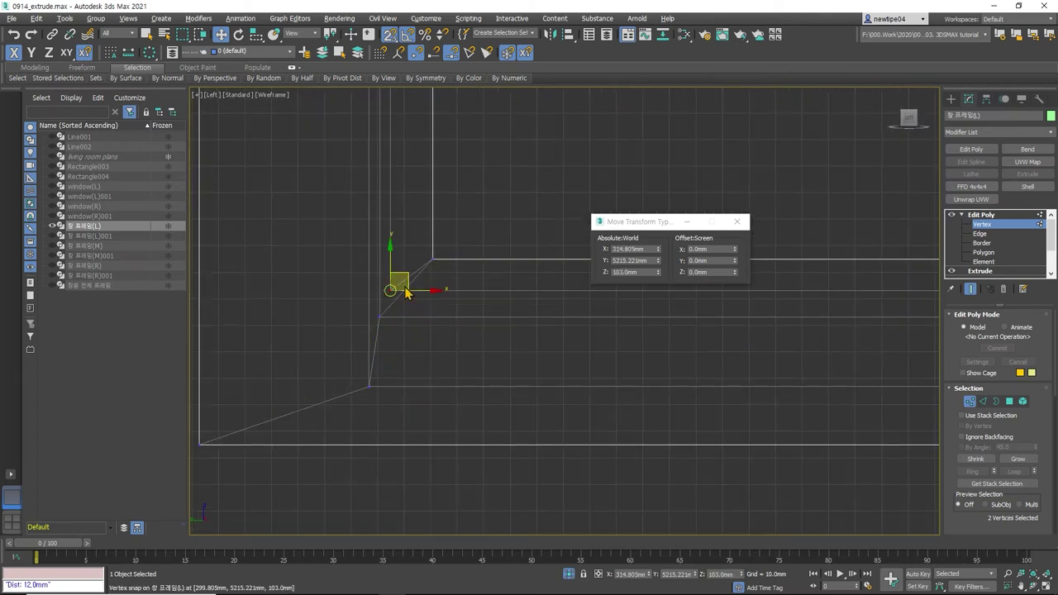
pyautogui.moveTo(402, 396); pyautogui.dragTo(353, 376)
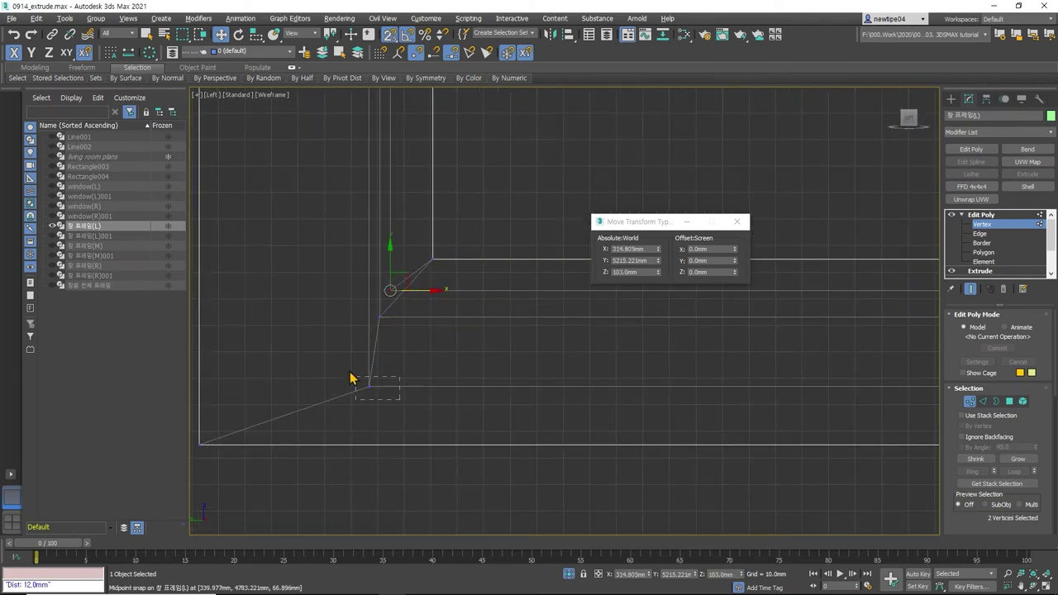
pyautogui.scroll(-4, 426, 372)
pyautogui.scroll(-2, 423, 366)
pyautogui.scroll(2, 417, 359)
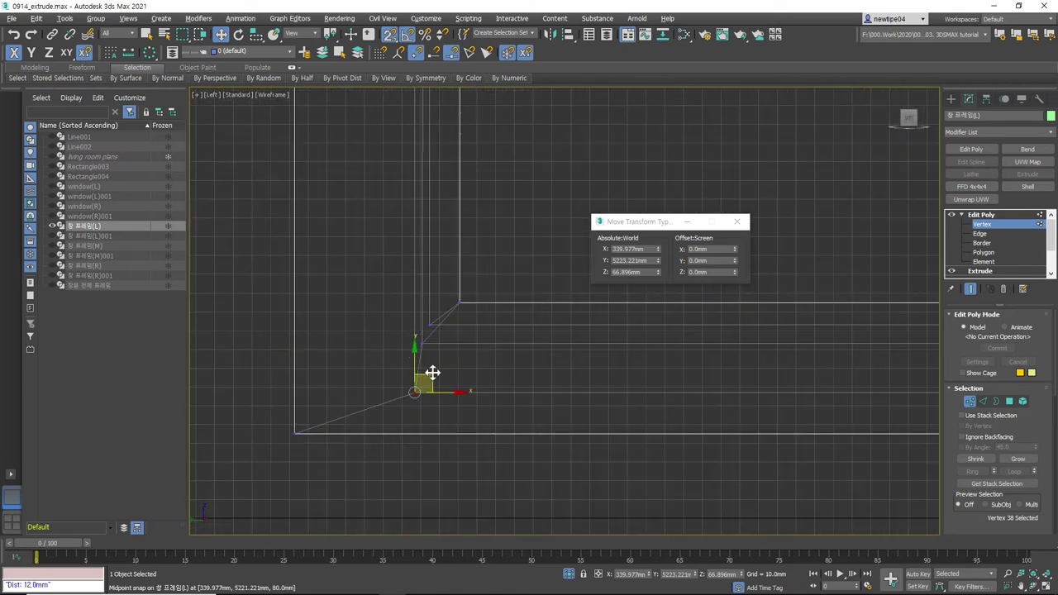
pyautogui.moveTo(433, 373); pyautogui.dragTo(419, 343)
# - Snap the remaining bottom vertices, including the bottom-right one, upward into line
pyautogui.scroll(-2, 459, 342)
pyautogui.scroll(-4, 455, 364)
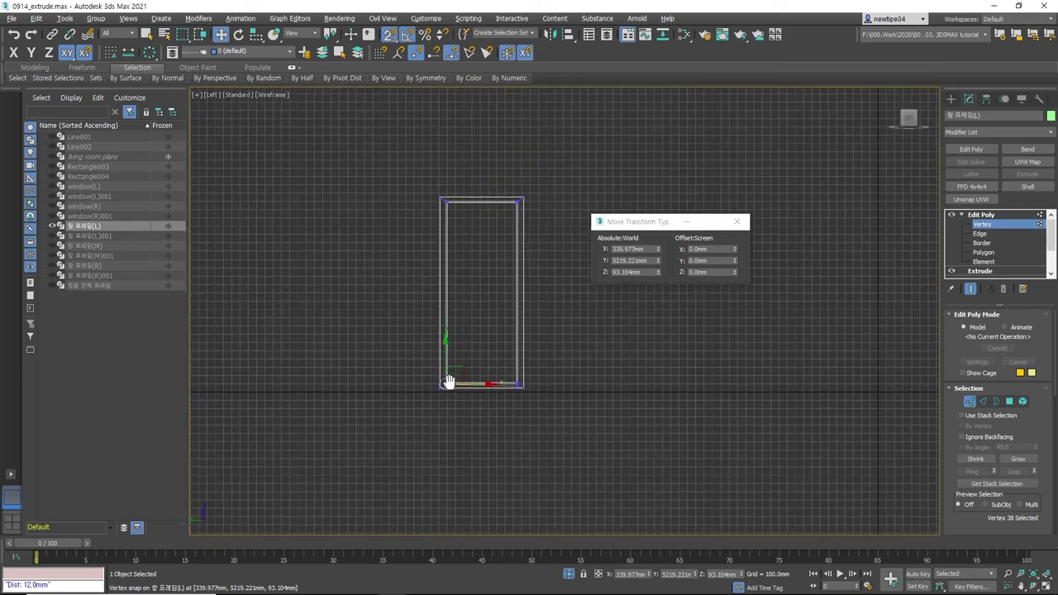
pyautogui.scroll(2, 448, 377)
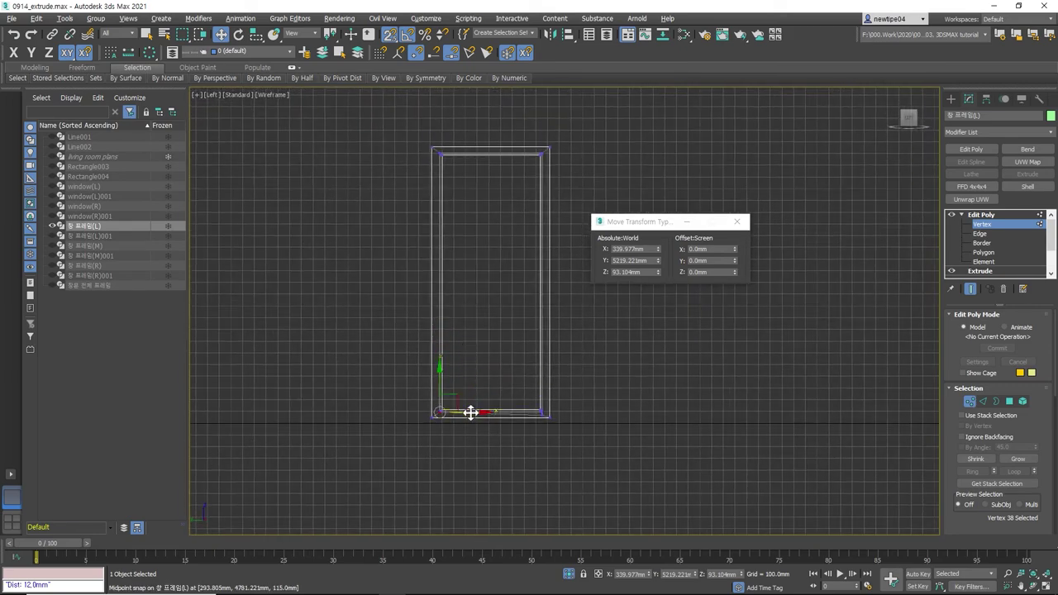
pyautogui.moveTo(469, 412); pyautogui.dragTo(353, 250)
pyautogui.scroll(3, 455, 149)
pyautogui.scroll(2, 364, 277)
pyautogui.scroll(-2, 350, 248)
pyautogui.scroll(-1, 348, 239)
pyautogui.scroll(3, 421, 438)
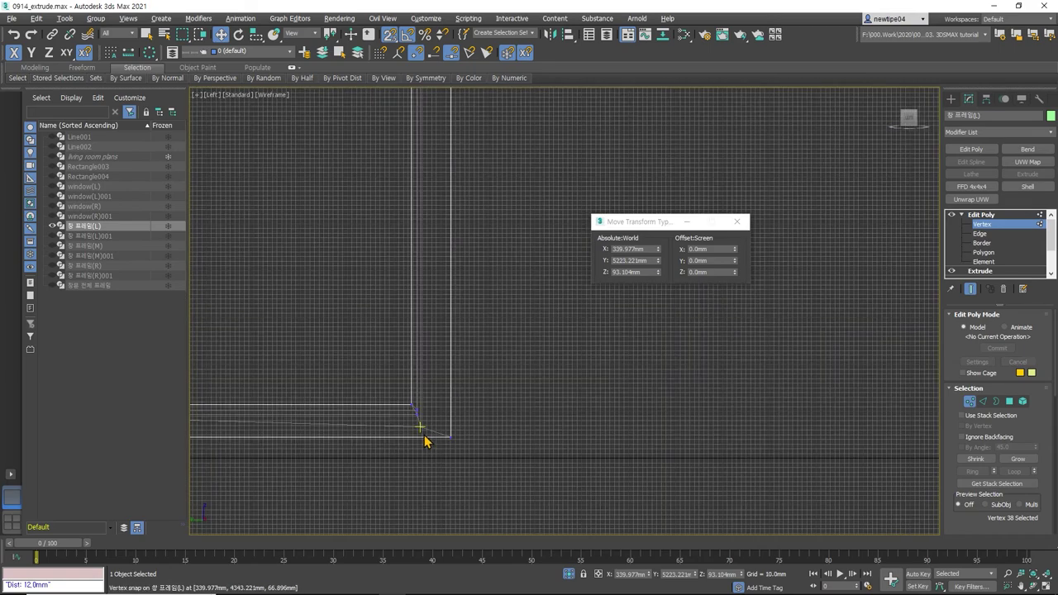
pyautogui.scroll(1, 422, 434)
pyautogui.scroll(-2, 406, 416)
pyautogui.scroll(-2, 448, 418)
pyautogui.moveTo(449, 418)
pyautogui.mouseDown()
pyautogui.moveTo(443, 226)
pyautogui.moveTo(304, 242)
pyautogui.mouseUp()
pyautogui.scroll(2, 438, 231)
pyautogui.scroll(2, 396, 238)
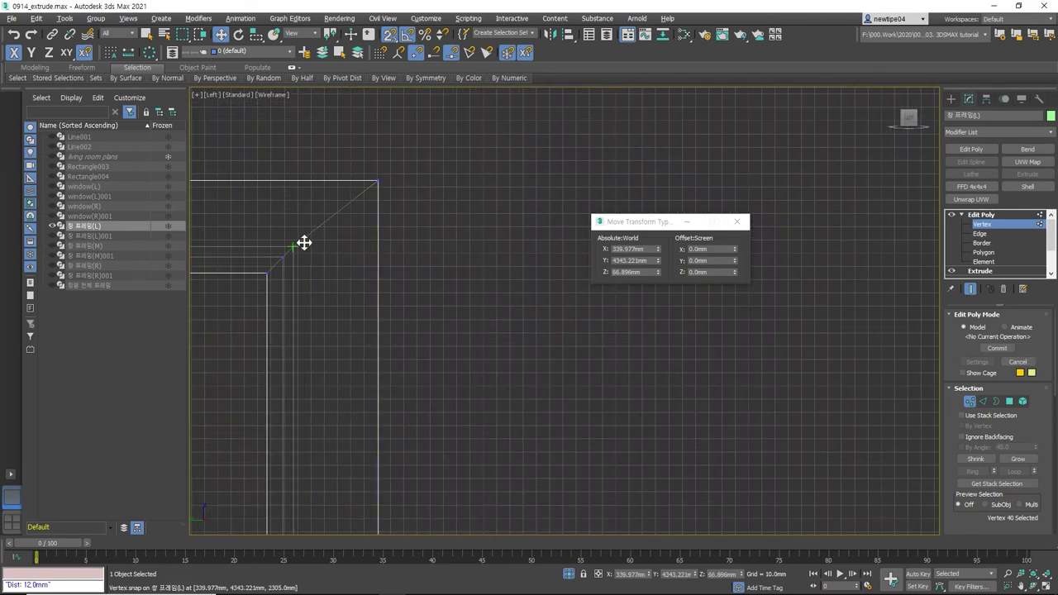
pyautogui.scroll(-4, 364, 257)
pyautogui.scroll(-1, 455, 240)
pyautogui.scroll(1, 439, 345)
pyautogui.scroll(4, 417, 355)
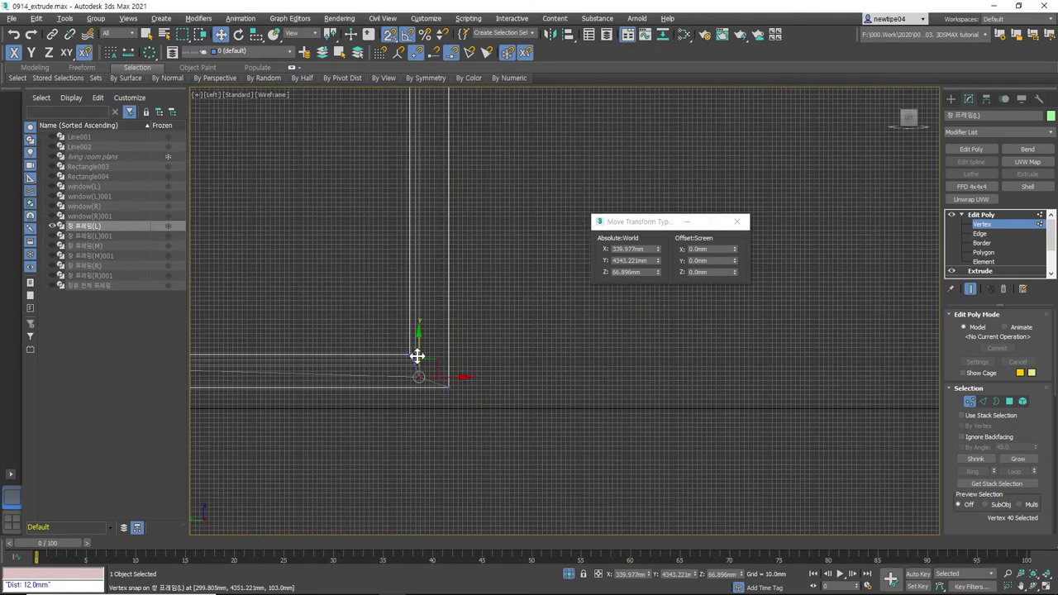
pyautogui.scroll(2, 418, 356)
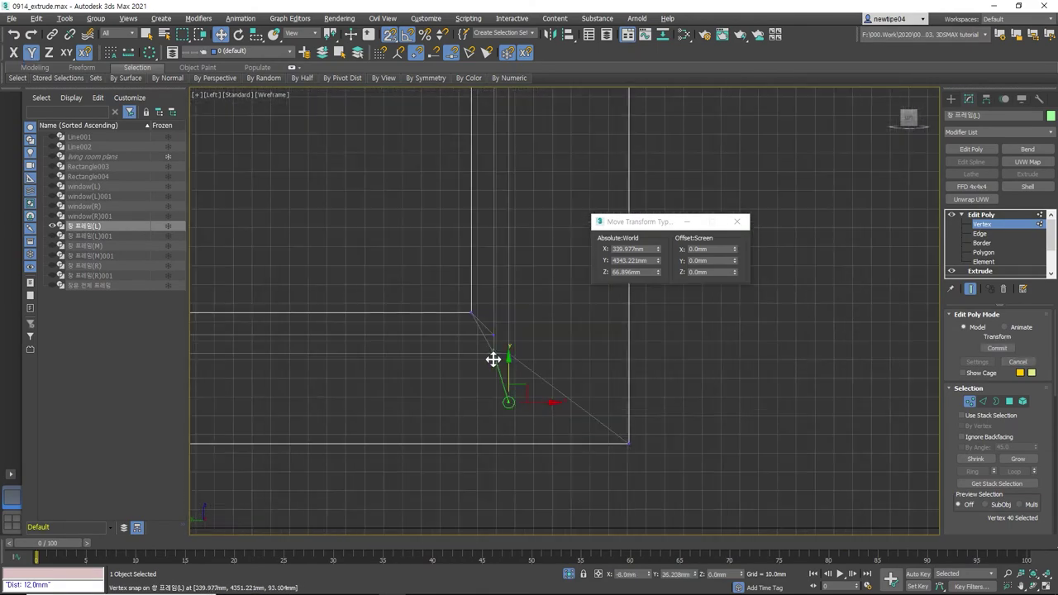
# - Raise the corner vertex to the inner edge height and select the two corner vertices
pyautogui.moveTo(509, 367); pyautogui.dragTo(486, 339)
pyautogui.scroll(2, 496, 339)
pyautogui.scroll(-2, 577, 324)
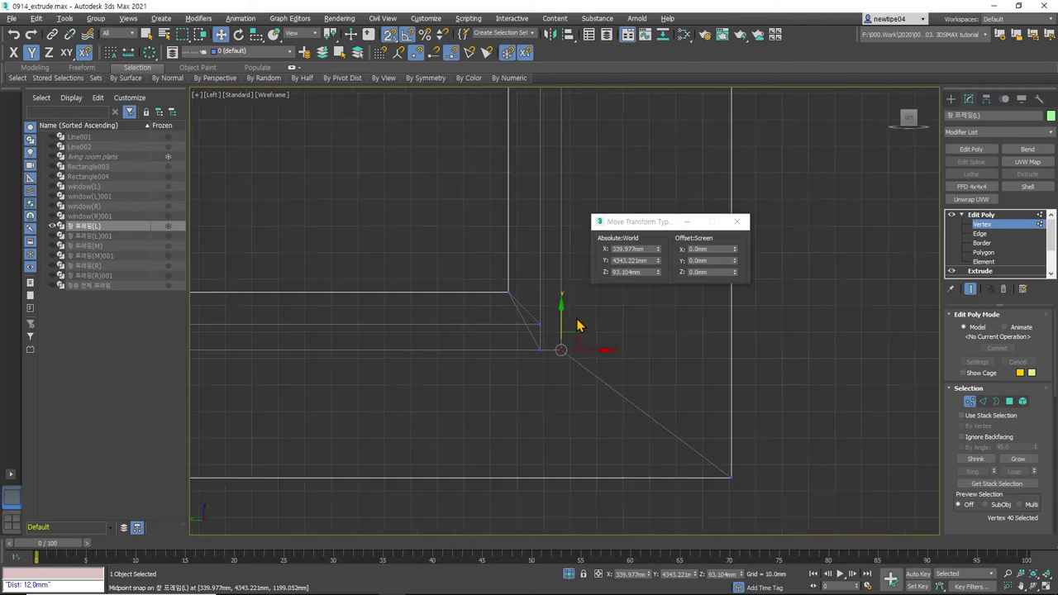
pyautogui.scroll(2, 570, 322)
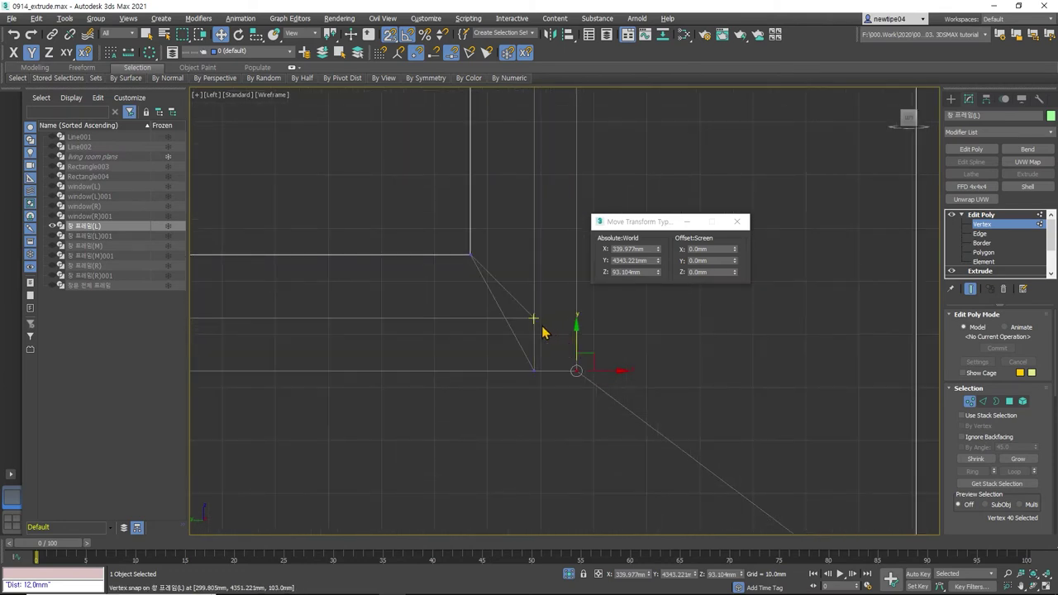
pyautogui.moveTo(545, 330); pyautogui.dragTo(513, 311)
pyautogui.scroll(-3, 562, 333)
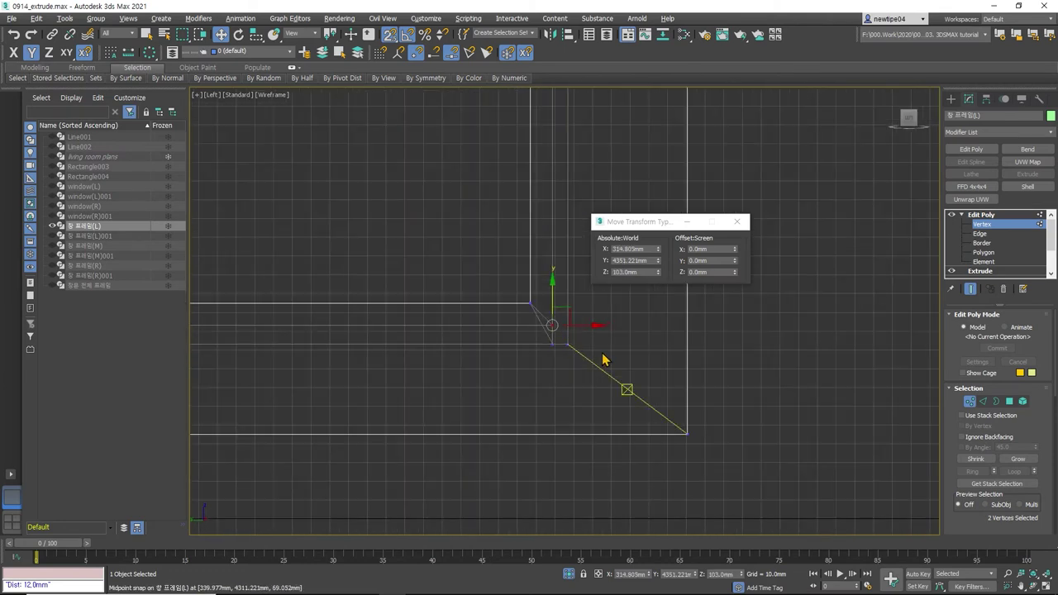
# - Restore the split Left and Perspective layout and pick the frame's inner corner vertex
pyautogui.click(1045, 574)
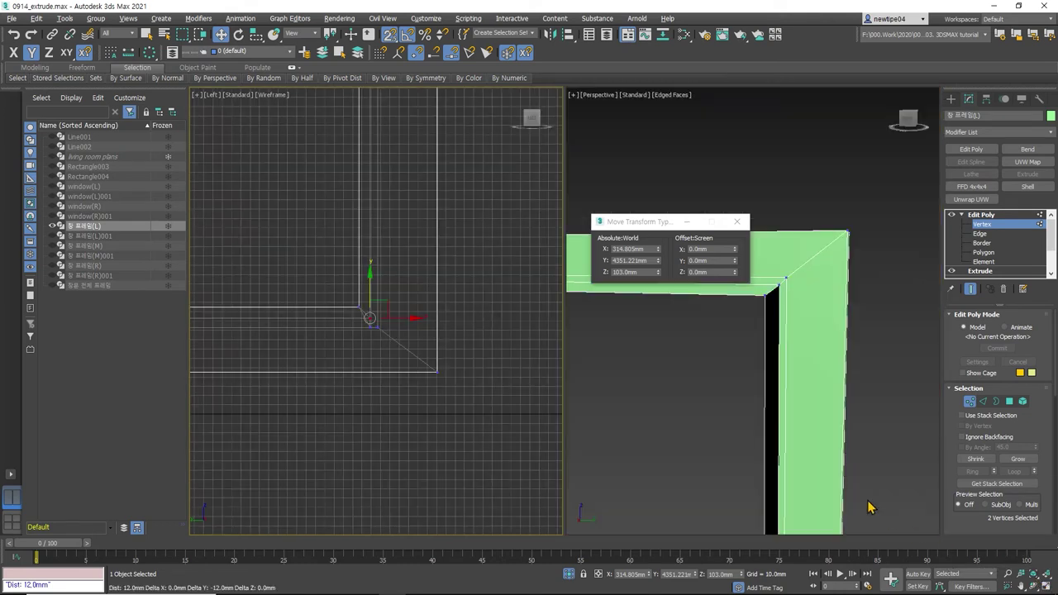
pyautogui.scroll(2, 798, 318)
pyautogui.scroll(-3, 793, 326)
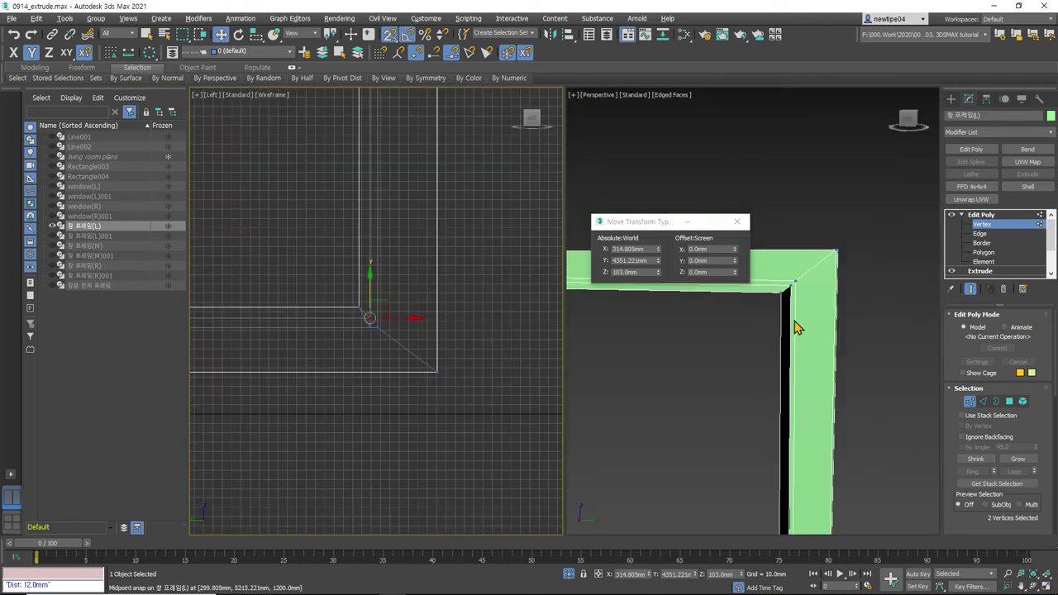
pyautogui.scroll(-3, 806, 306)
pyautogui.scroll(-2, 852, 455)
pyautogui.scroll(4, 846, 491)
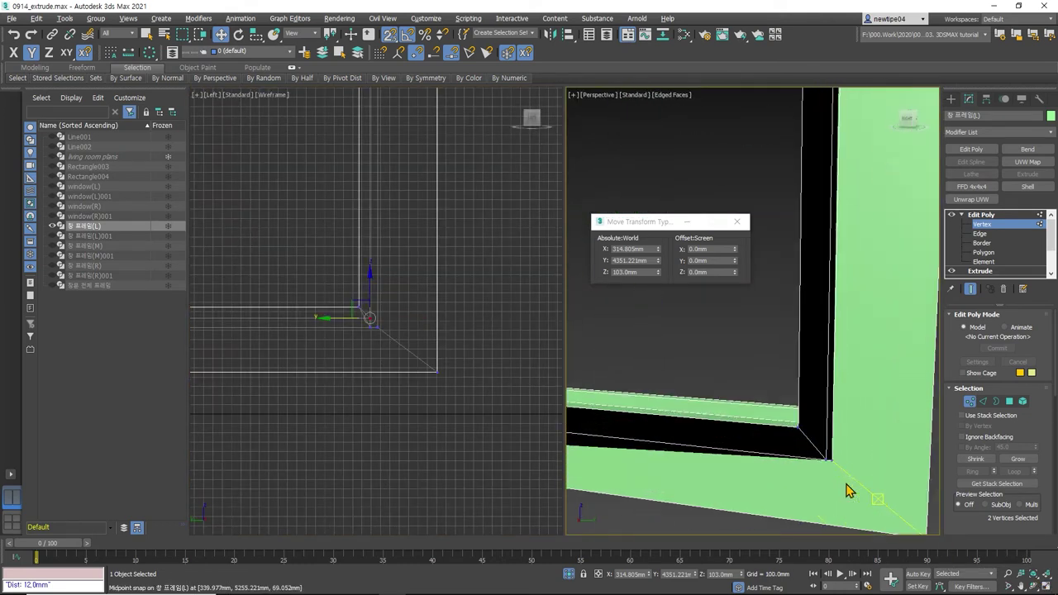
pyautogui.scroll(1, 876, 459)
pyautogui.moveTo(892, 457)
pyautogui.keyDown('alt'); pyautogui.mouseDown(button='middle')
pyautogui.moveTo(826, 438)
pyautogui.moveTo(691, 371)
pyautogui.mouseUp(button='middle'); pyautogui.keyUp('alt')
pyautogui.scroll(2, 687, 364)
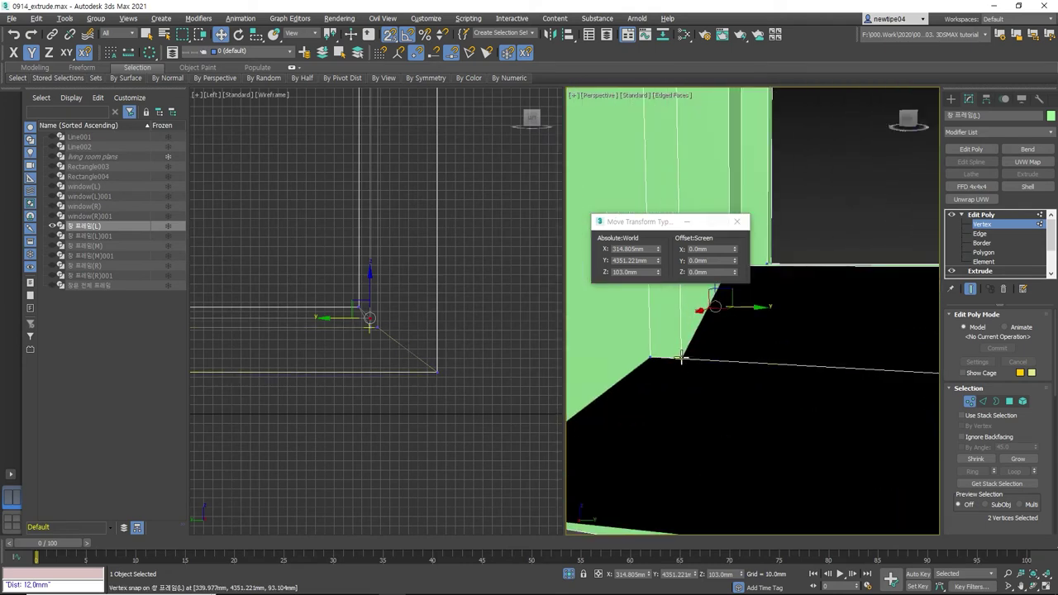
pyautogui.click(681, 357)
# - Slide the inner corner vertex along the frame and down, then select the adjacent corner vertex
pyautogui.moveTo(711, 360)
pyautogui.mouseDown()
pyautogui.moveTo(843, 358)
pyautogui.moveTo(720, 358)
pyautogui.mouseUp()
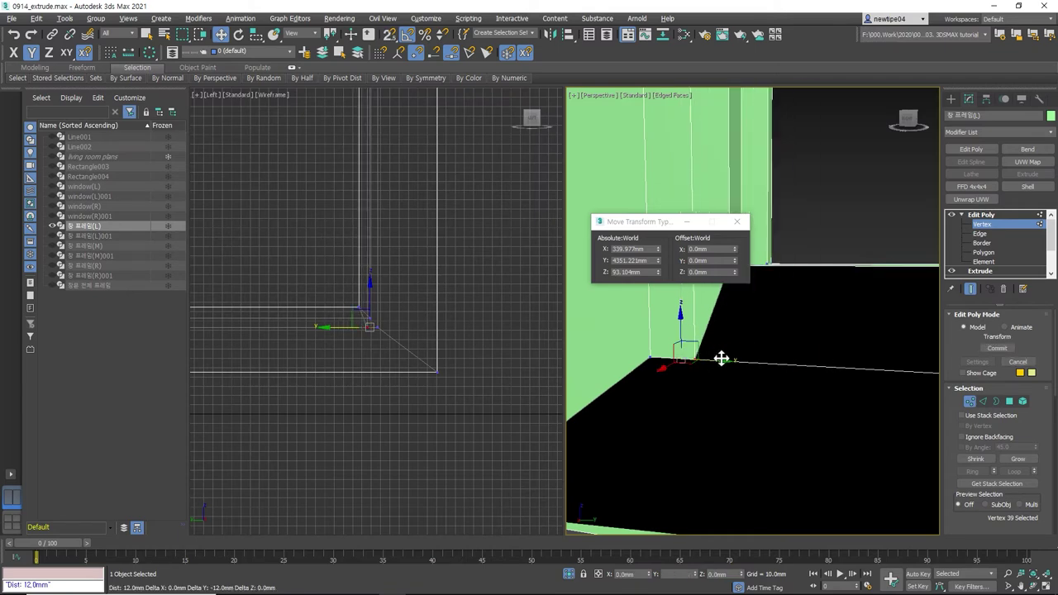
pyautogui.moveTo(679, 329)
pyautogui.mouseDown()
pyautogui.moveTo(669, 349)
pyautogui.moveTo(671, 340)
pyautogui.mouseUp()
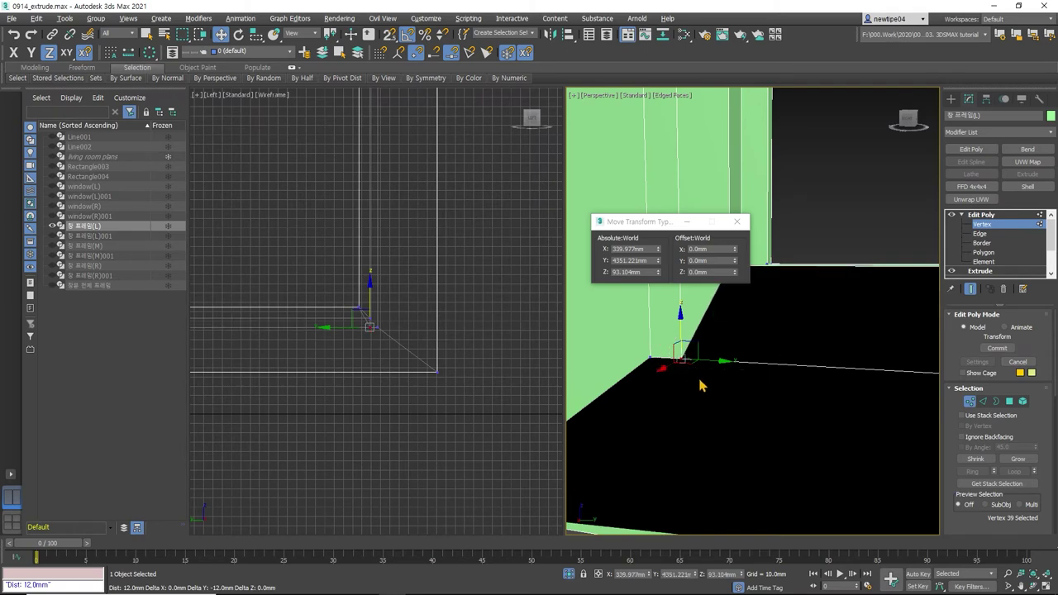
pyautogui.scroll(-2, 833, 389)
pyautogui.scroll(-2, 684, 385)
pyautogui.scroll(-2, 851, 400)
pyautogui.scroll(2, 852, 401)
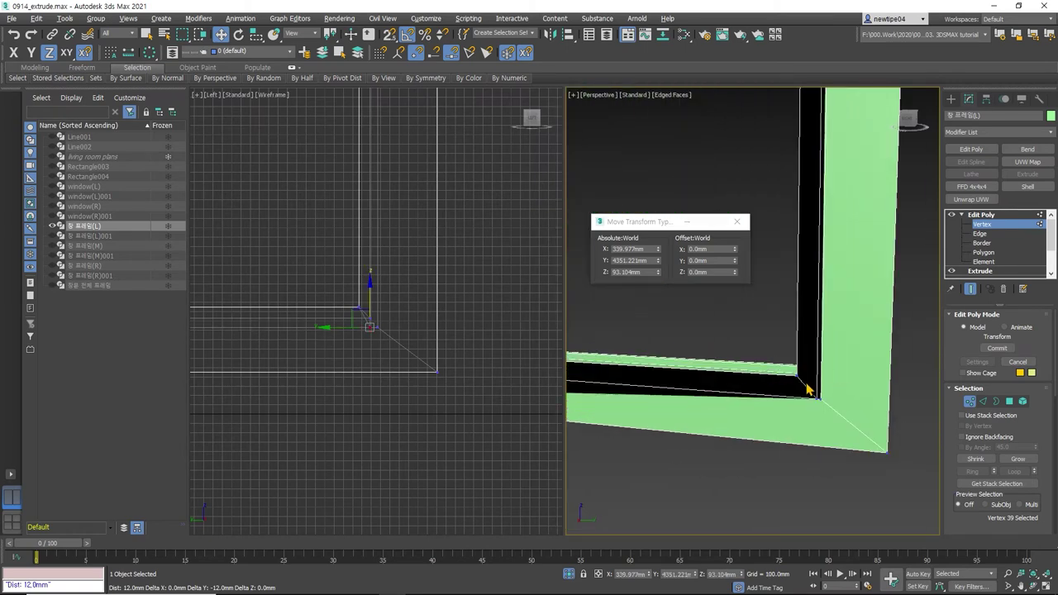
pyautogui.scroll(2, 813, 398)
pyautogui.moveTo(838, 433)
pyautogui.mouseDown()
pyautogui.moveTo(895, 434)
pyautogui.moveTo(833, 400)
pyautogui.moveTo(832, 378)
pyautogui.moveTo(872, 428)
pyautogui.mouseUp()
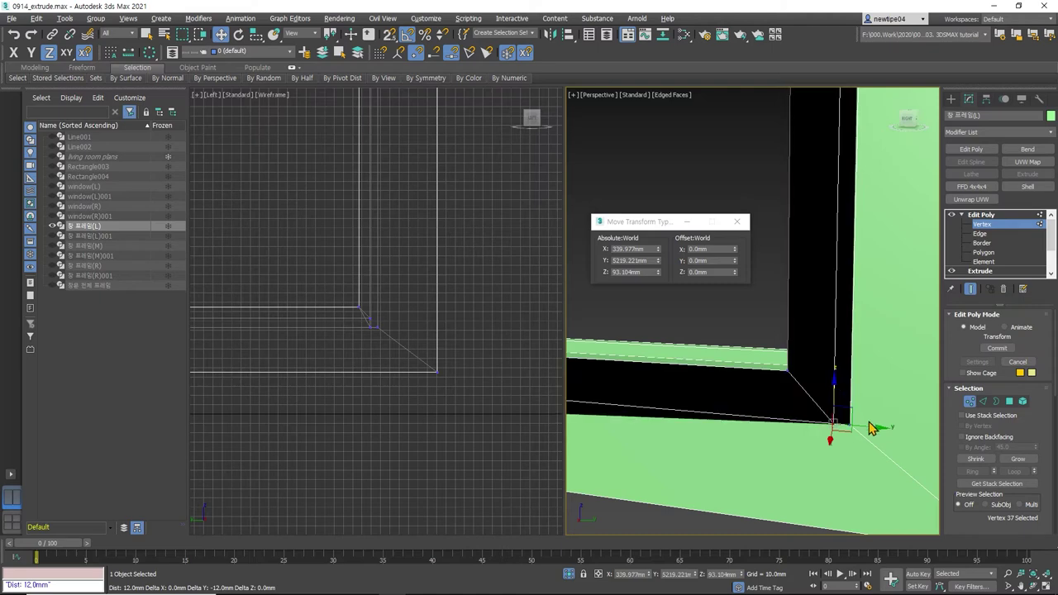
pyautogui.click(847, 424)
pyautogui.keyDown('alt'); pyautogui.moveTo(850, 402); pyautogui.dragTo(711, 386, button='middle'); pyautogui.keyUp('alt')
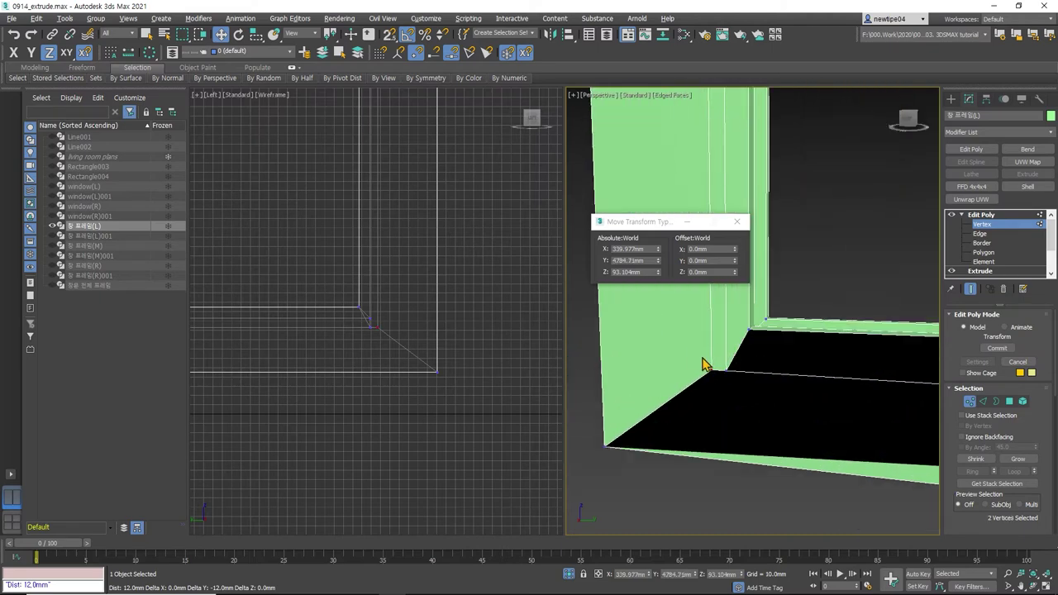
# - Shift the corner vertices along X by -8 then +16 mm, undoing a trial Y shift
pyautogui.click(717, 261)
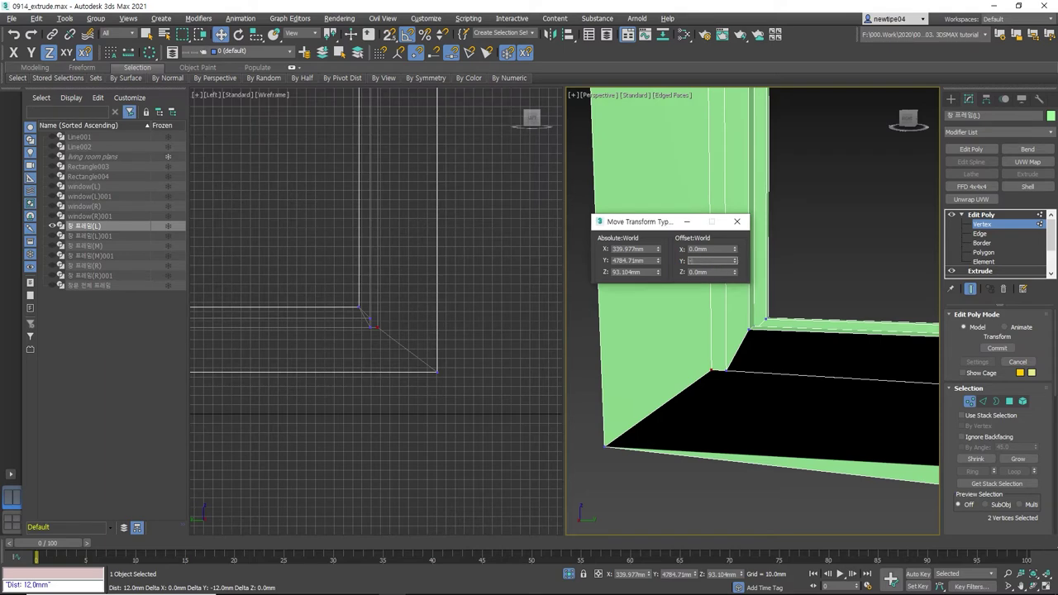
pyautogui.press('Return')
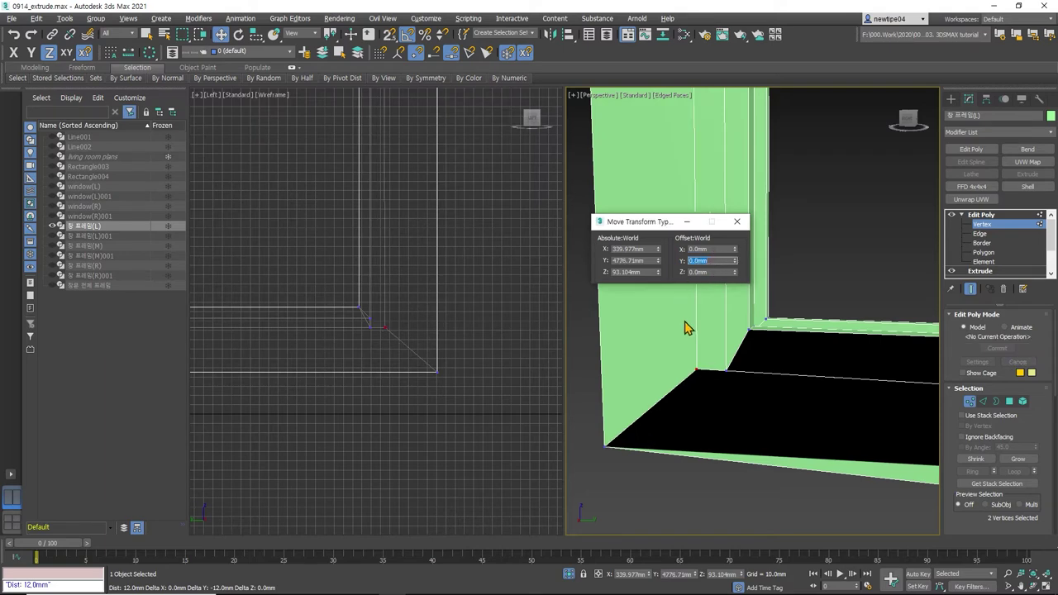
pyautogui.rightClick(590, 354)
pyautogui.hotkey('ctrl', 'z')
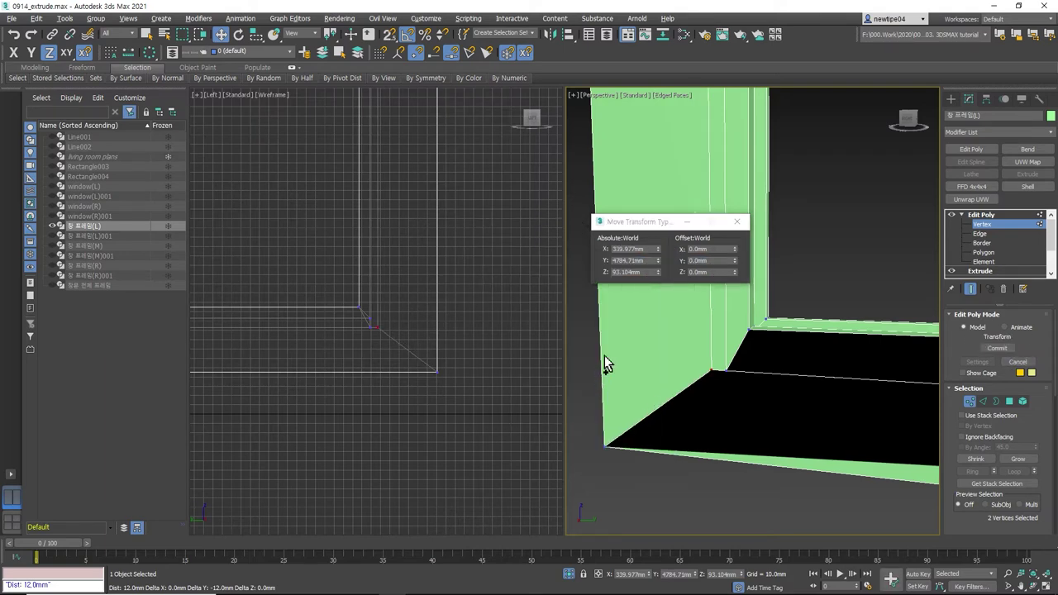
pyautogui.click(712, 249)
pyautogui.write('-8')
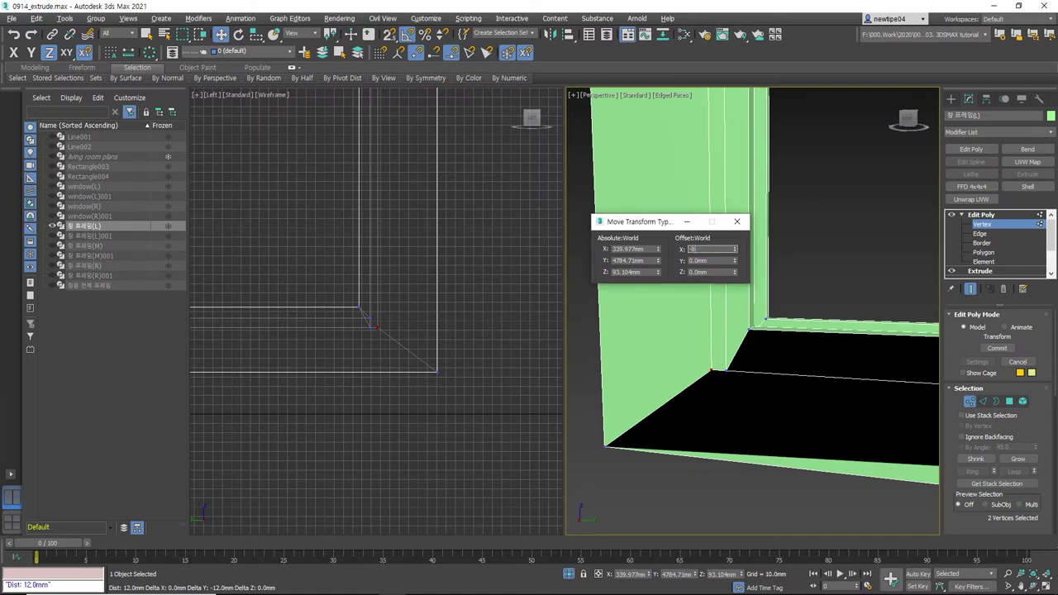
pyautogui.press('Return')
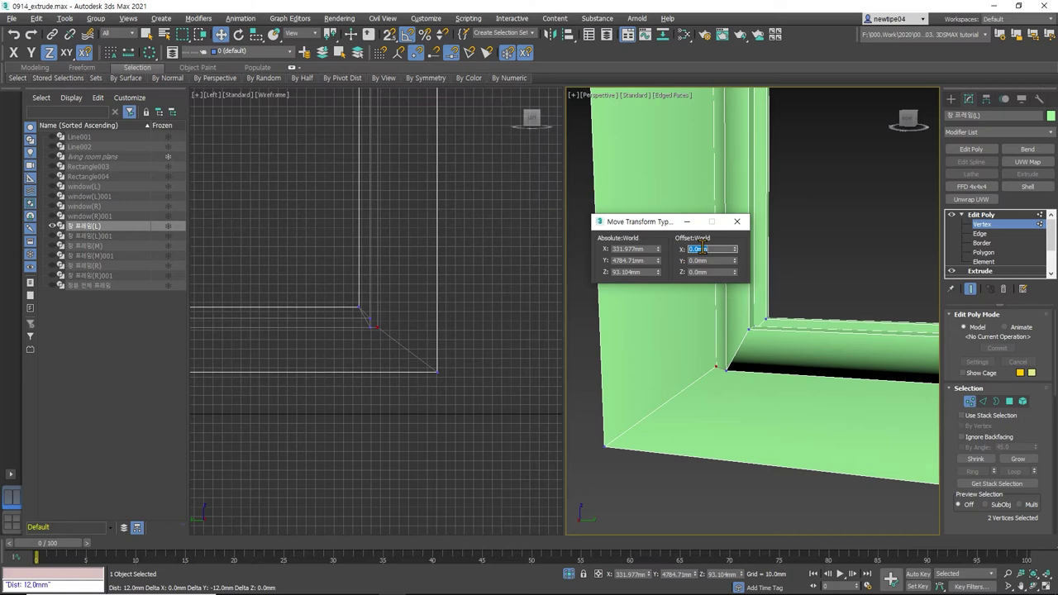
pyautogui.press('Return')
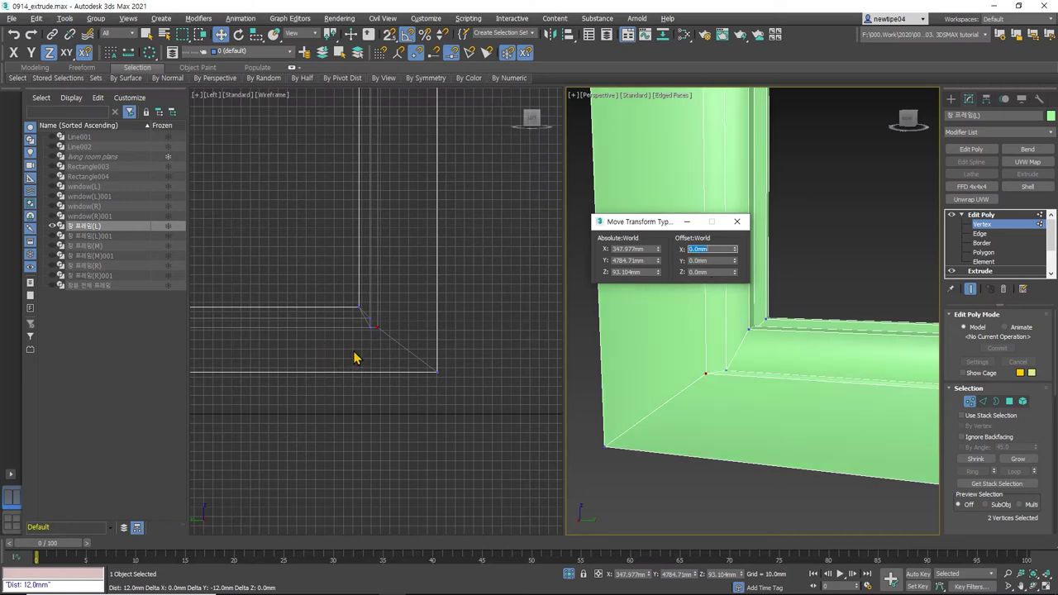
# - Lower the corner vertices 8 mm in Y with the Move Type-In
pyautogui.scroll(-2, 389, 363)
pyautogui.scroll(-1, 413, 373)
pyautogui.scroll(-1, 309, 383)
pyautogui.scroll(-1, 431, 368)
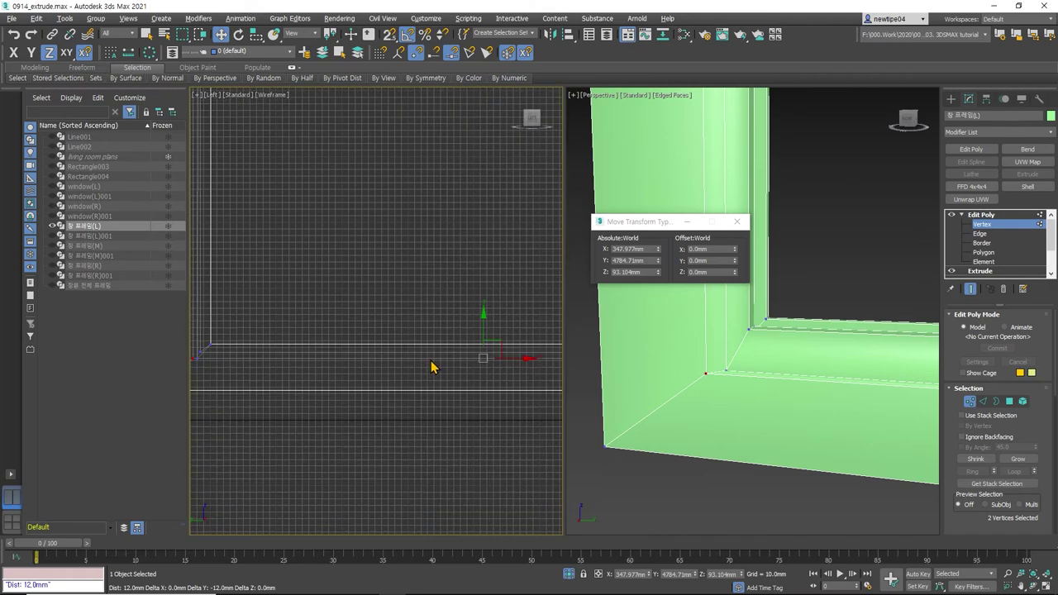
pyautogui.moveTo(476, 339); pyautogui.dragTo(536, 337, button='middle')
pyautogui.moveTo(539, 331)
pyautogui.mouseDown()
pyautogui.moveTo(312, 350)
pyautogui.moveTo(259, 359)
pyautogui.moveTo(254, 372)
pyautogui.mouseUp()
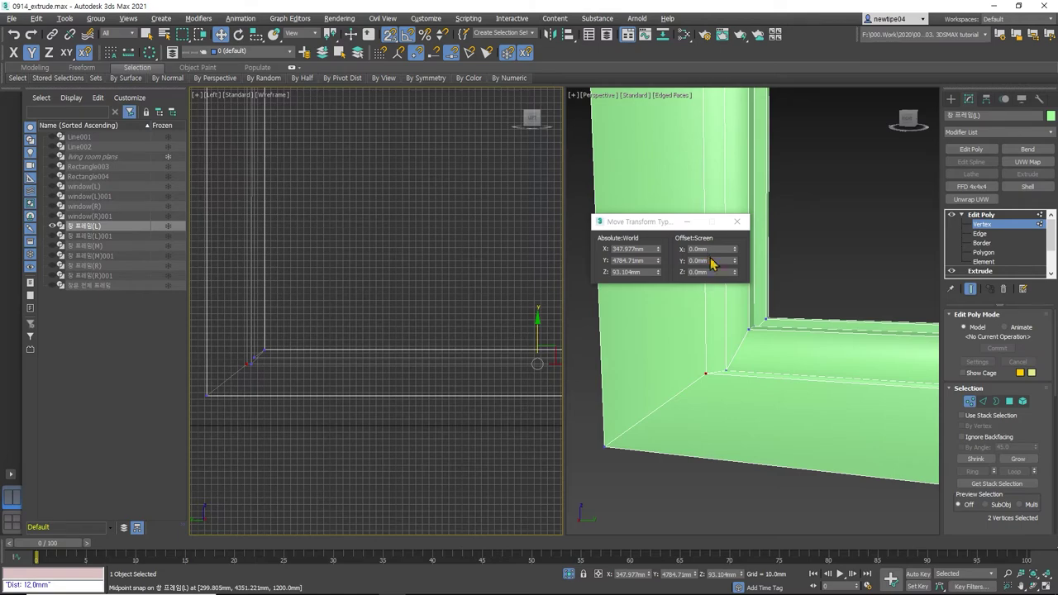
pyautogui.doubleClick(711, 261)
pyautogui.press('Return')
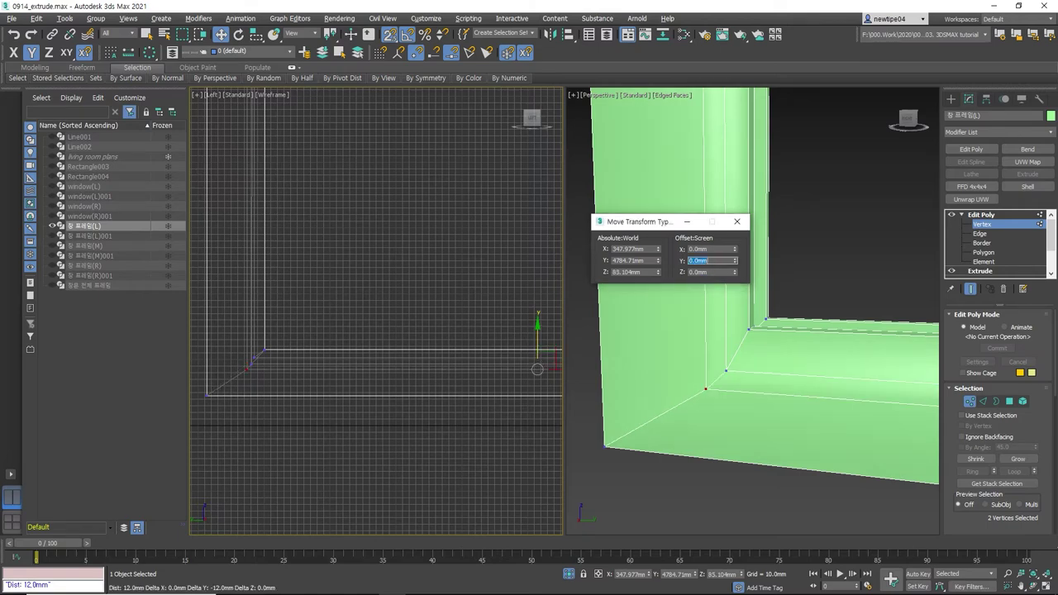
pyautogui.scroll(-2, 248, 378)
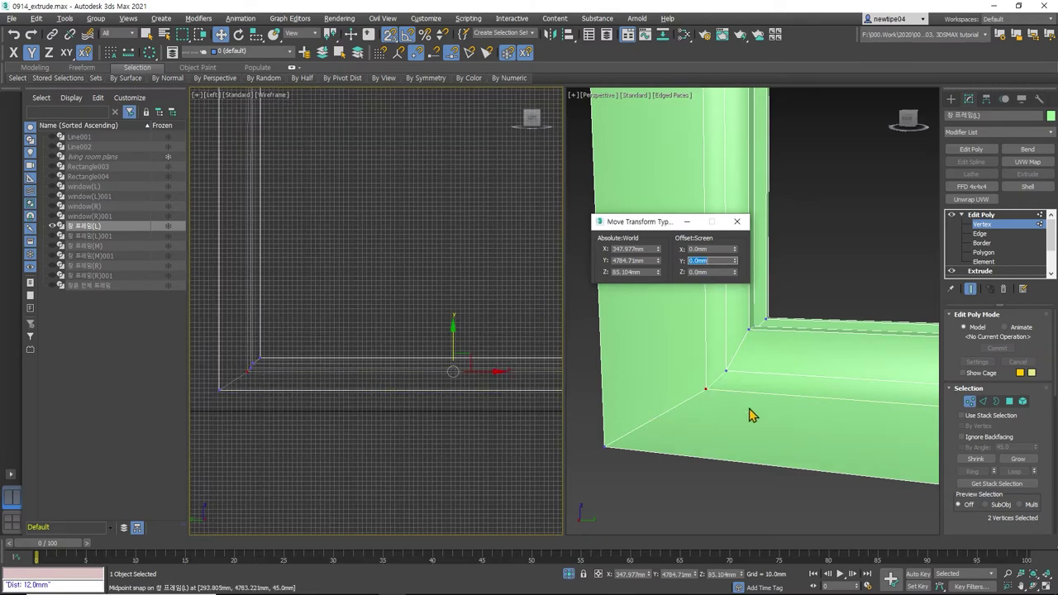
pyautogui.scroll(-3, 751, 414)
pyautogui.scroll(2, 827, 412)
pyautogui.scroll(2, 914, 417)
pyautogui.scroll(2, 914, 421)
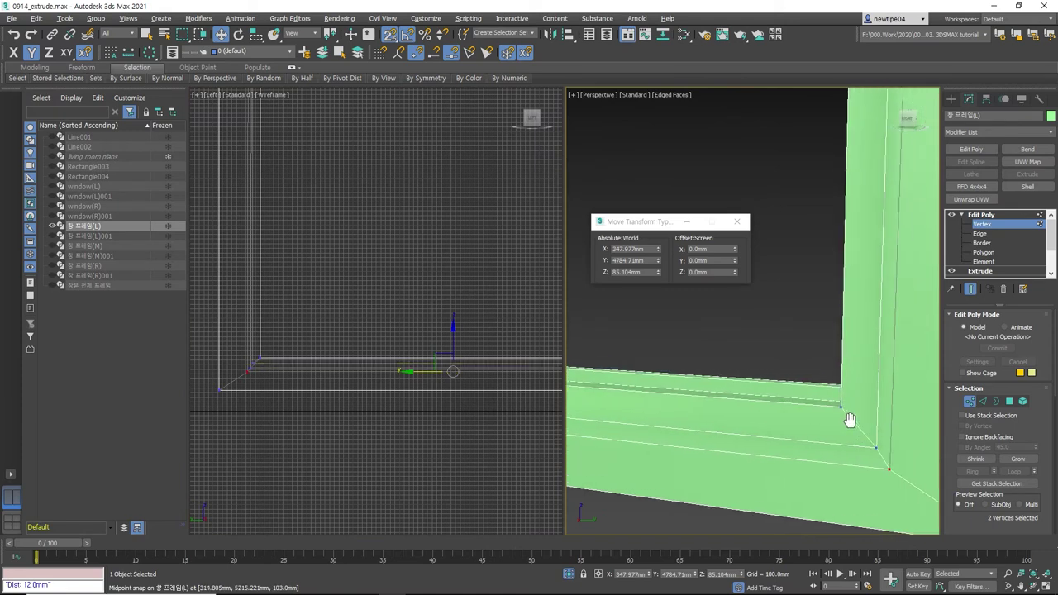
pyautogui.scroll(1, 914, 422)
pyautogui.click(1010, 401)
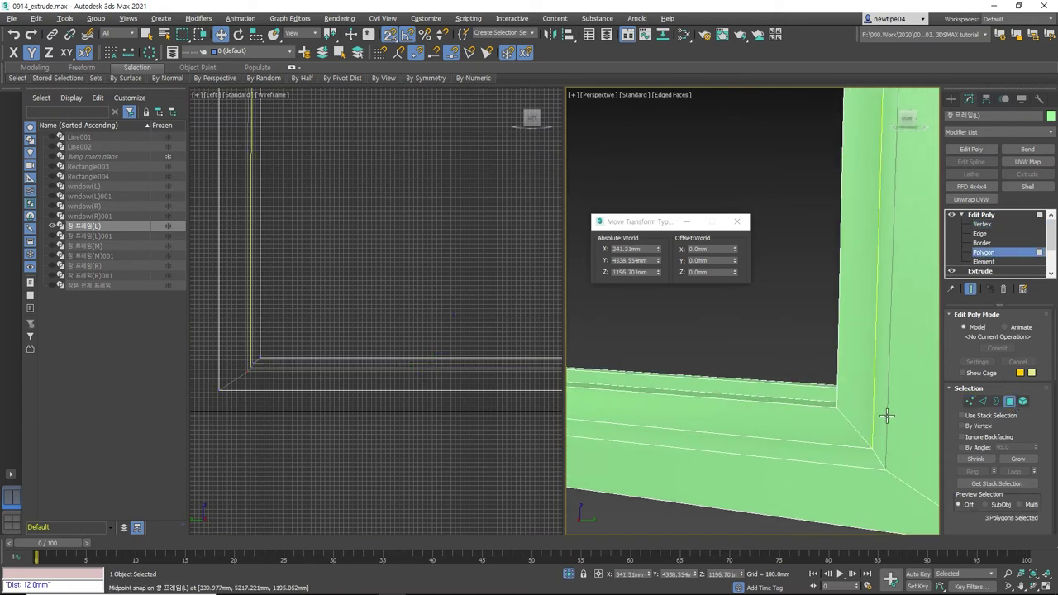
# - Select the frame's four inner strip faces: vertical, horizontal, left and top
pyautogui.click(887, 415)
pyautogui.keyDown('ctrl'); pyautogui.click(892, 447); pyautogui.keyUp('ctrl')
pyautogui.scroll(-3, 893, 446)
pyautogui.scroll(2, 653, 434)
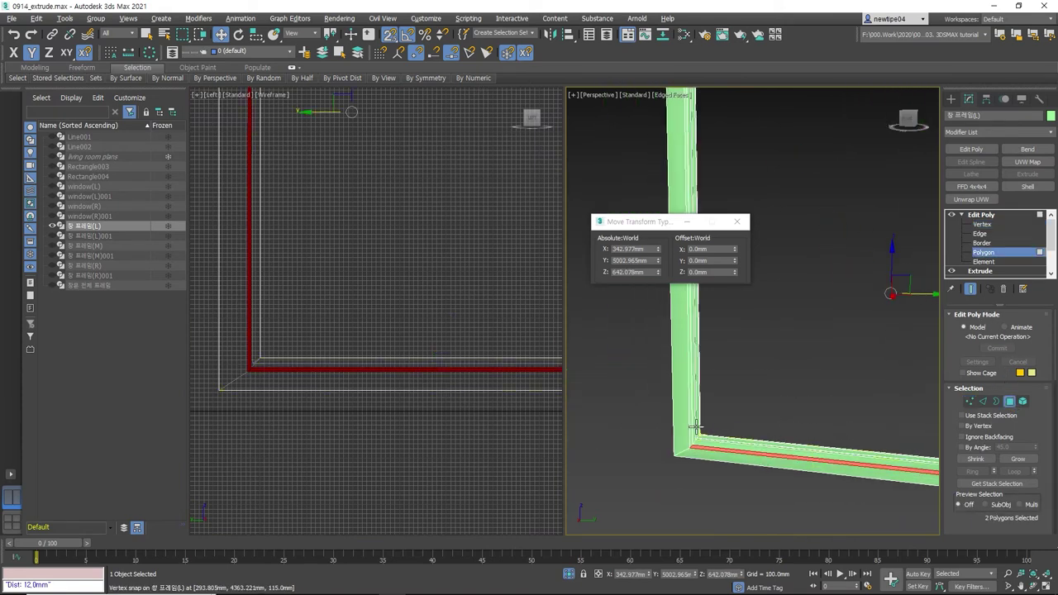
pyautogui.scroll(2, 685, 425)
pyautogui.keyDown('ctrl'); pyautogui.click(683, 425); pyautogui.keyUp('ctrl')
pyautogui.scroll(1, 688, 447)
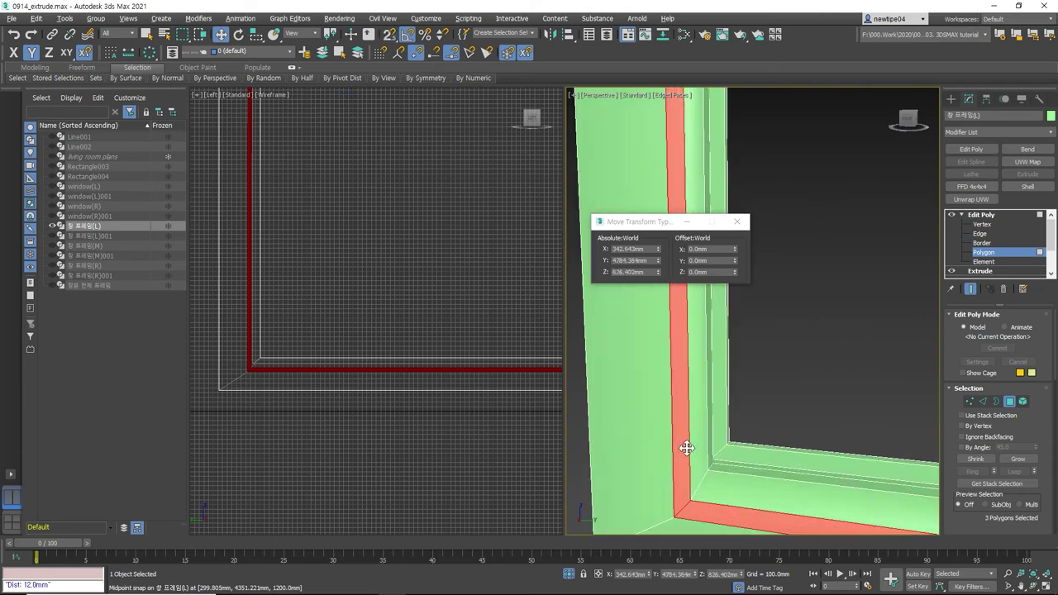
pyautogui.scroll(-4, 693, 448)
pyautogui.scroll(-2, 704, 436)
pyautogui.scroll(2, 705, 145)
pyautogui.scroll(2, 699, 147)
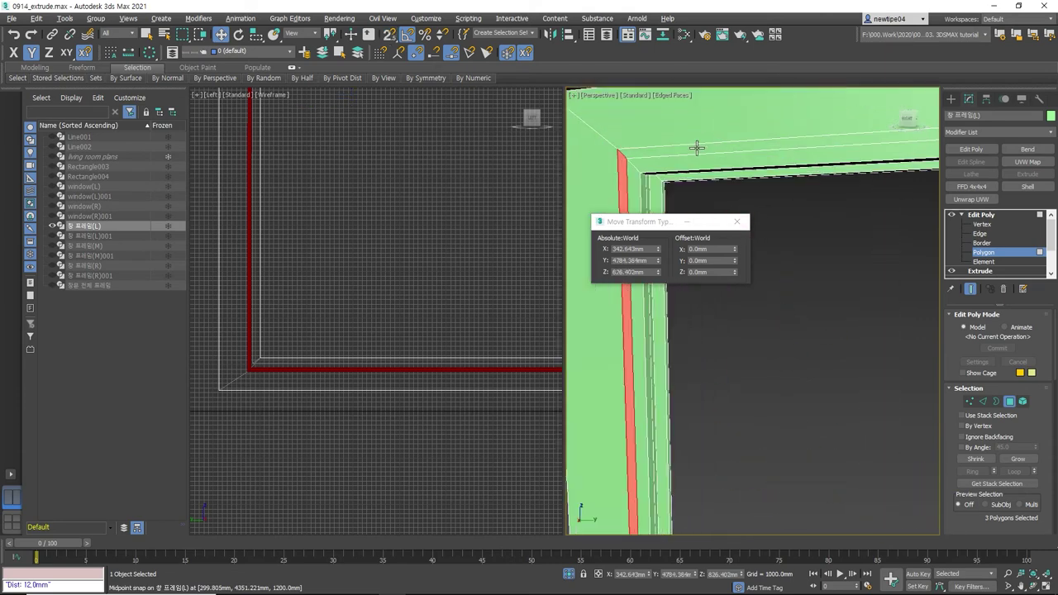
pyautogui.keyDown('ctrl'); pyautogui.click(696, 150); pyautogui.keyUp('ctrl')
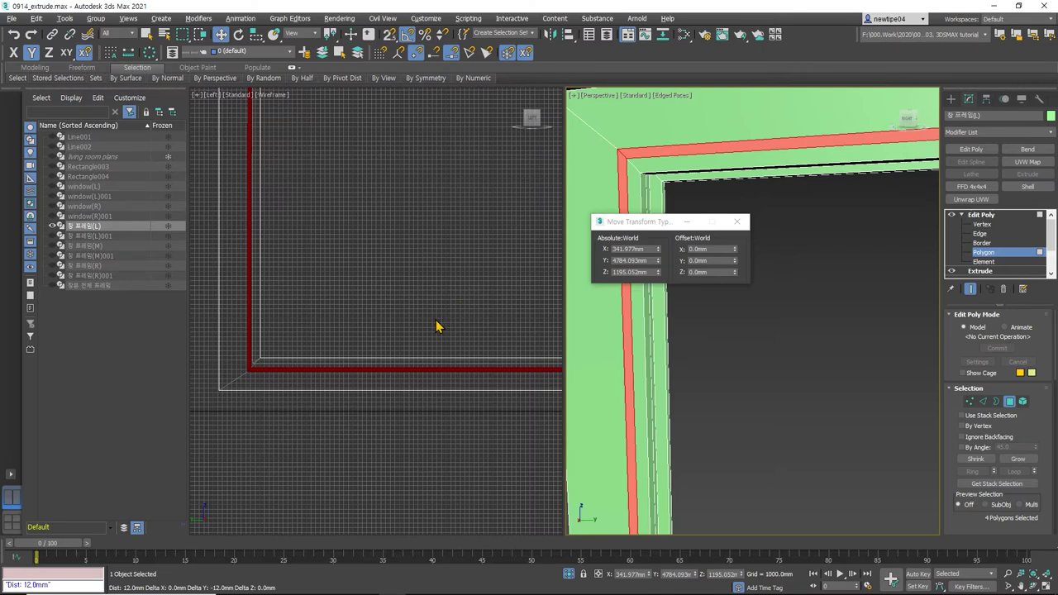
pyautogui.scroll(-3, 437, 325)
pyautogui.scroll(-1, 425, 303)
pyautogui.scroll(1, 484, 160)
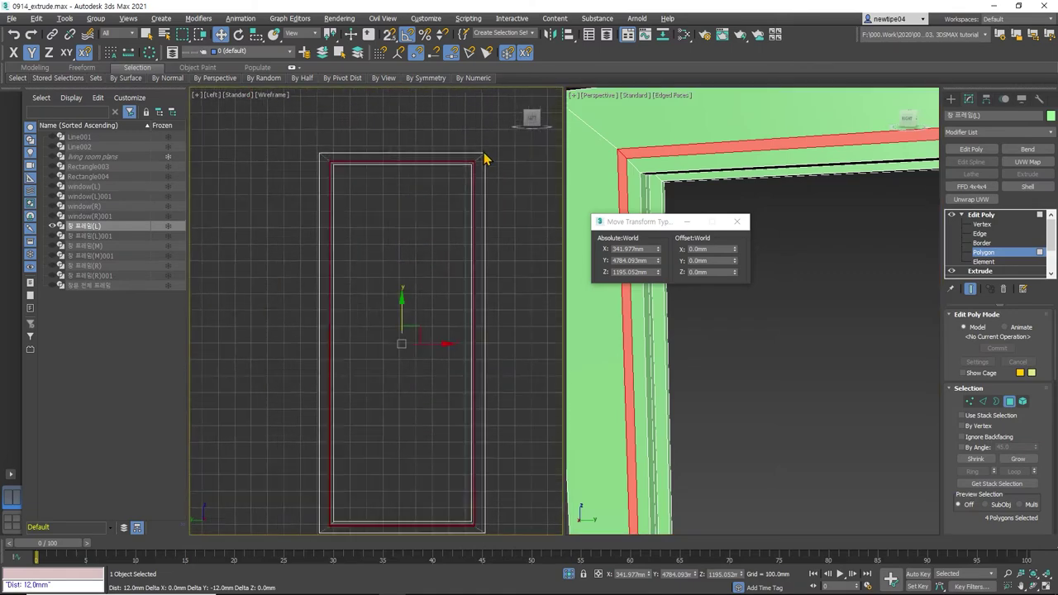
pyautogui.scroll(3, 484, 161)
# - Pan the side view to the frame's top-left corner and toggle the maximized viewport
pyautogui.moveTo(467, 178); pyautogui.dragTo(465, 213, button='middle')
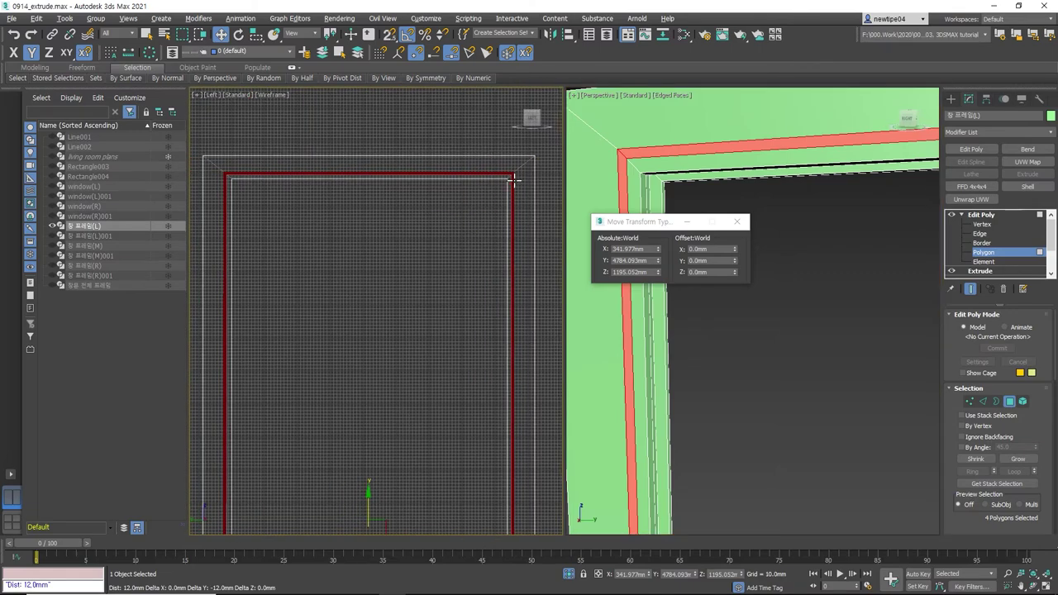
pyautogui.scroll(1, 514, 179)
pyautogui.moveTo(324, 229); pyautogui.dragTo(450, 240, button='middle')
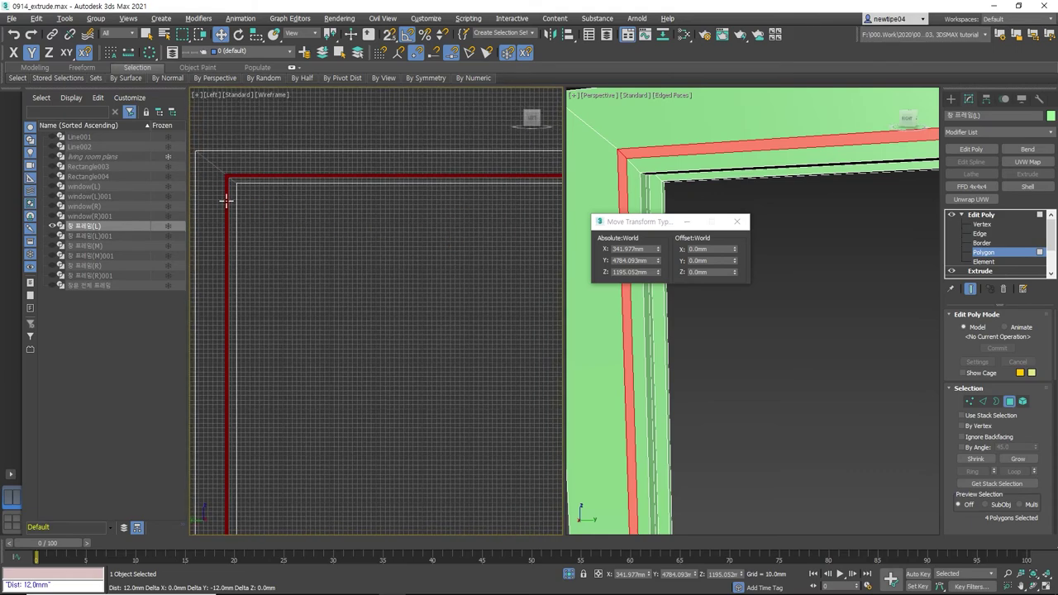
pyautogui.scroll(1, 225, 200)
pyautogui.scroll(-1, 240, 192)
pyautogui.scroll(-1, 248, 184)
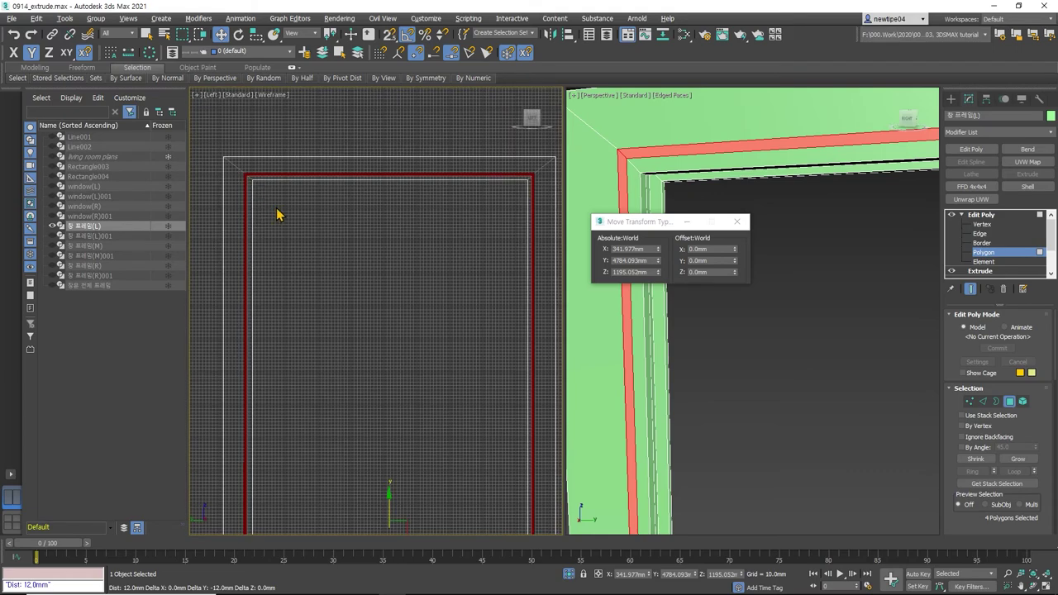
pyautogui.hotkey('alt', 'w')
pyautogui.hotkey('alt', 'w')
# - Exit isolation to show the whole scene and switch the side viewport to Top view
pyautogui.click(569, 574)
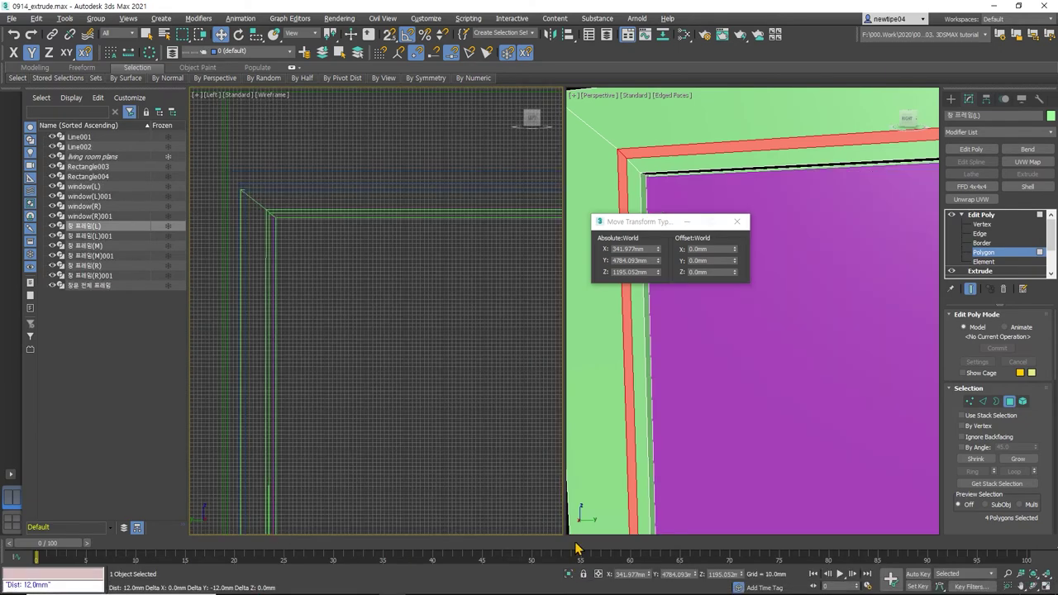
pyautogui.scroll(-5, 367, 257)
pyautogui.scroll(3, 448, 261)
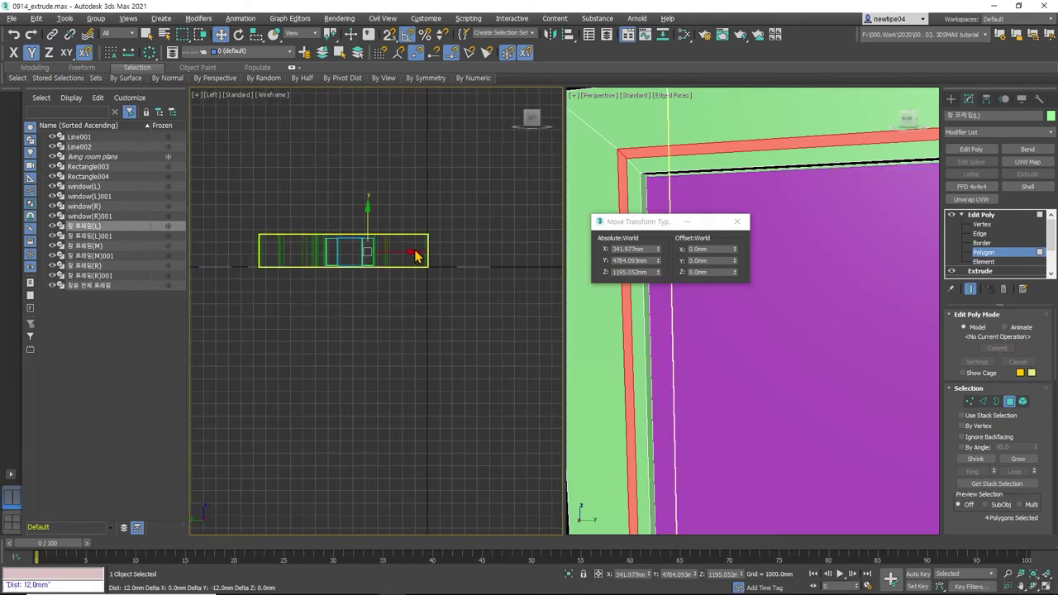
pyautogui.press('t')
pyautogui.scroll(-1, 380, 286)
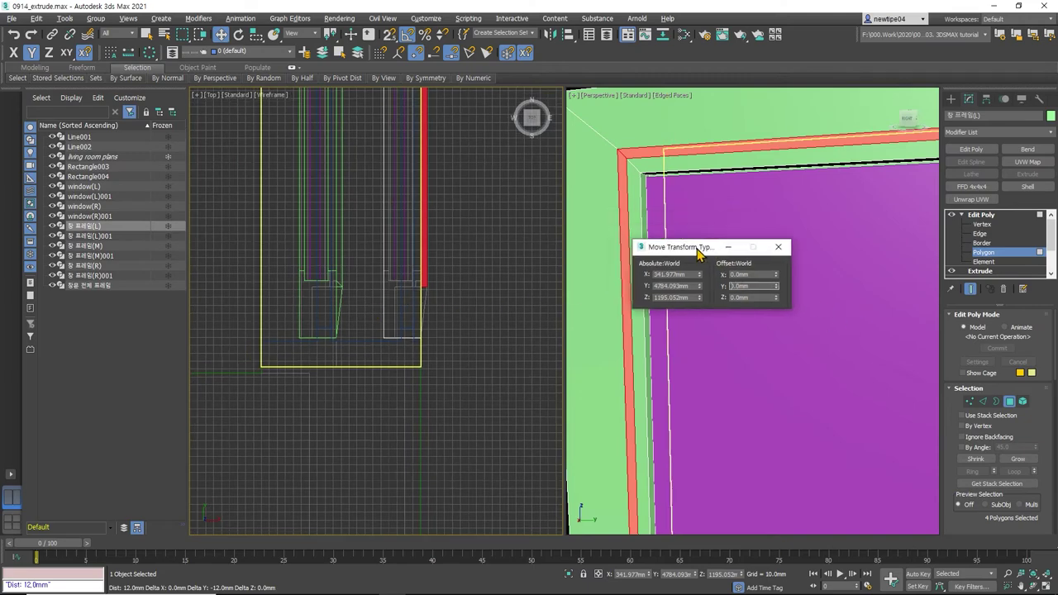
pyautogui.moveTo(676, 223); pyautogui.dragTo(753, 273)
pyautogui.scroll(-2, 463, 264)
pyautogui.scroll(-2, 450, 322)
# - Snap the two corner vertices along X from 347.977 to 339.977 mm, then return to Polygon level
pyautogui.press('1')
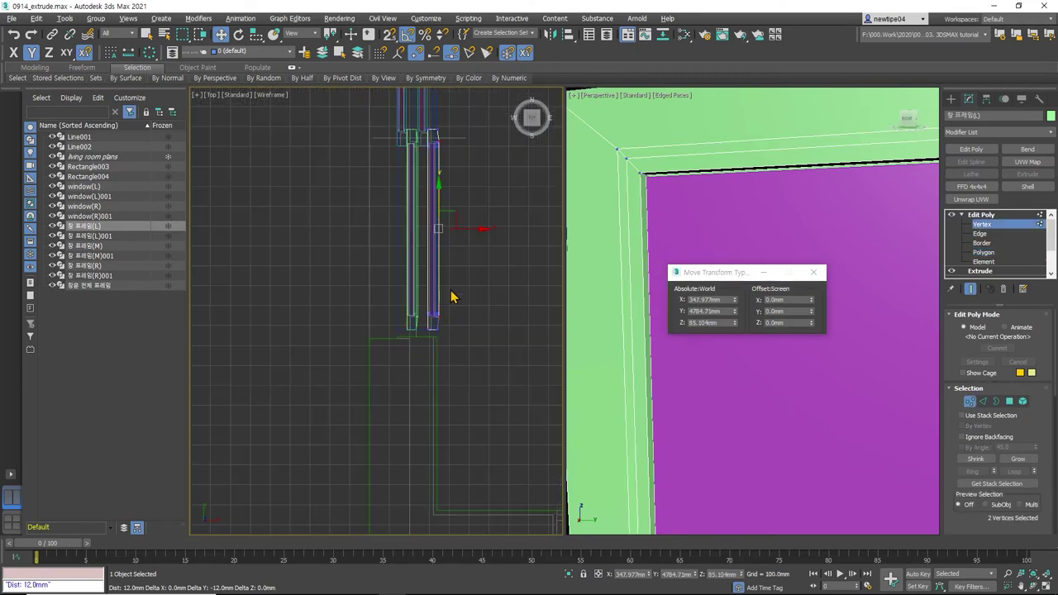
pyautogui.scroll(2, 481, 349)
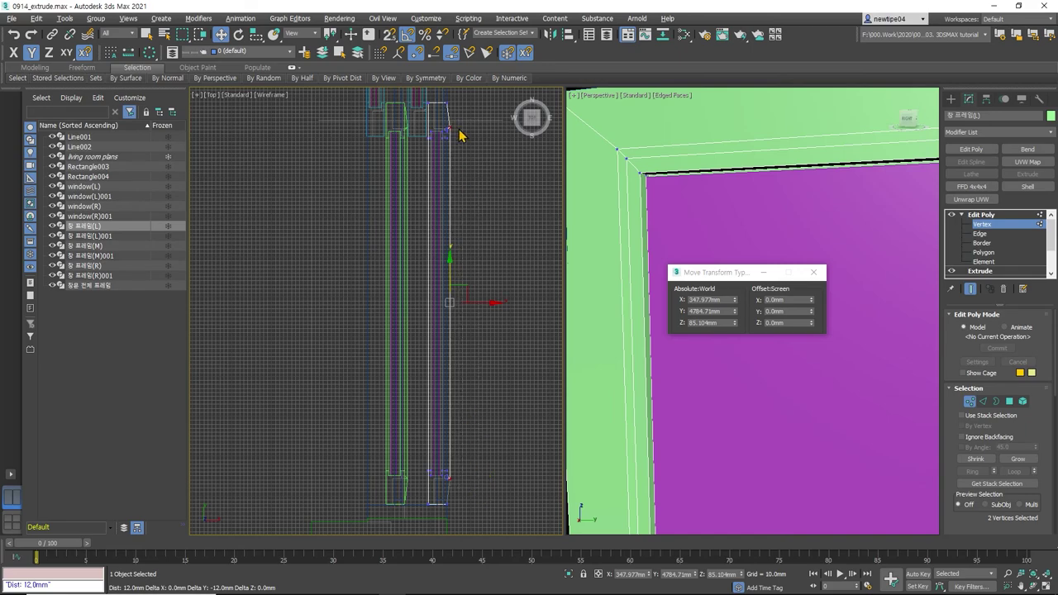
pyautogui.scroll(2, 459, 135)
pyautogui.press('s')
pyautogui.scroll(-2, 454, 160)
pyautogui.scroll(-2, 449, 207)
pyautogui.press('F5')
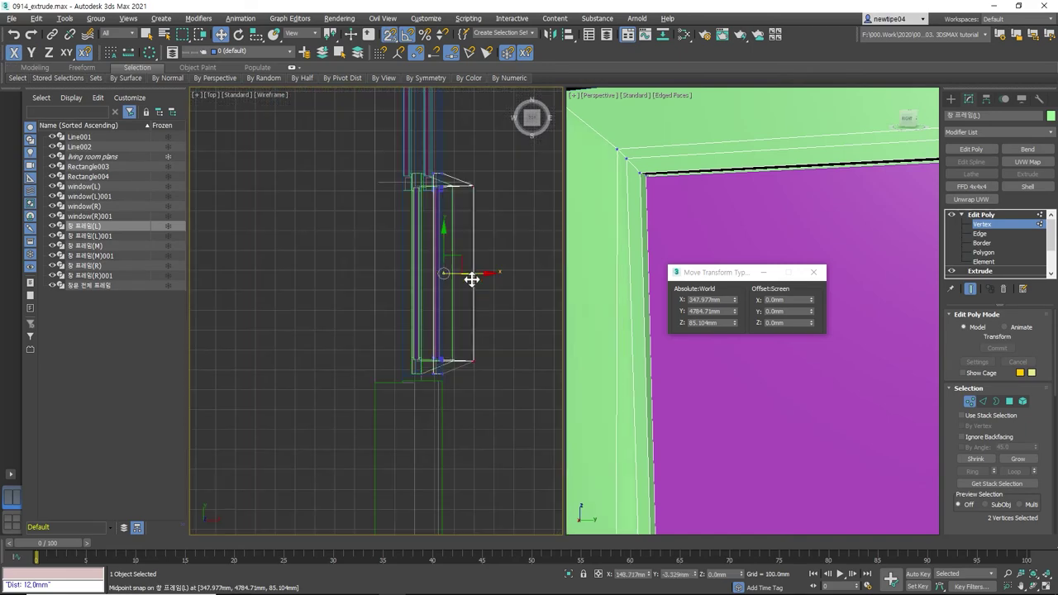
pyautogui.moveTo(471, 279); pyautogui.dragTo(454, 371)
pyautogui.scroll(3, 397, 305)
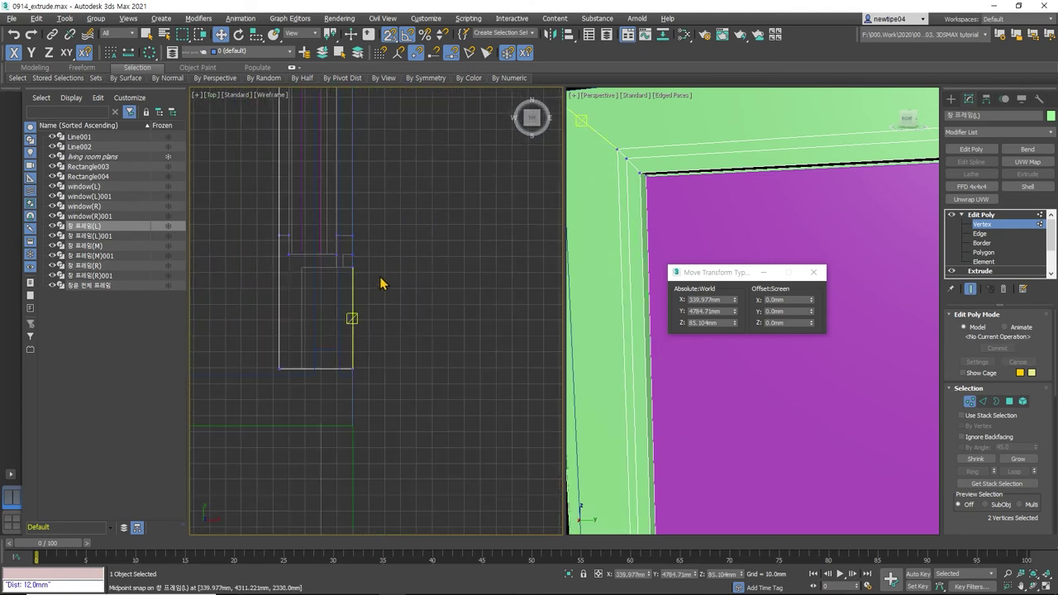
pyautogui.scroll(-5, 719, 431)
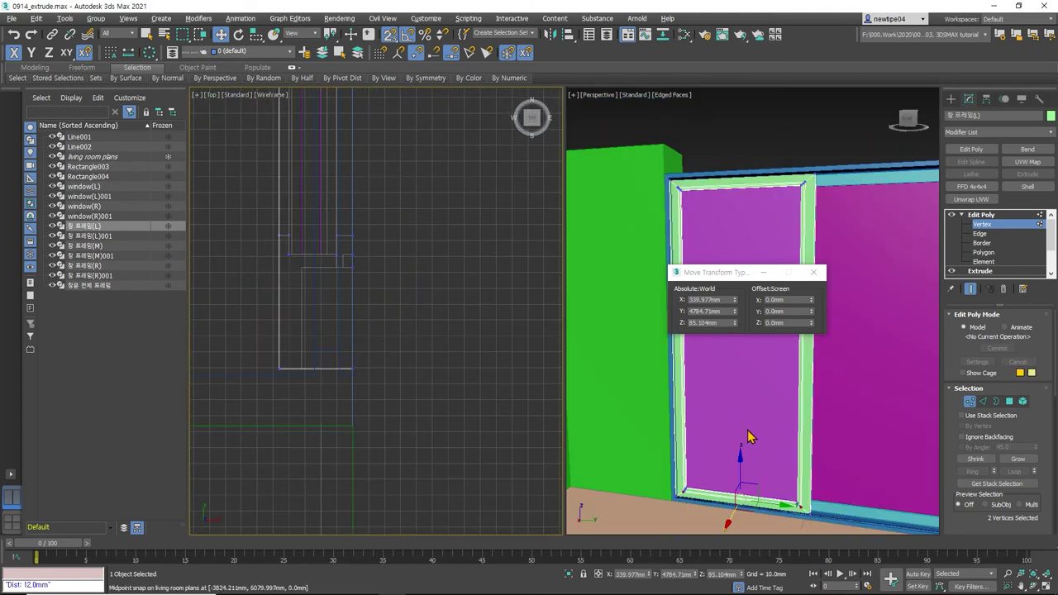
pyautogui.press('4')
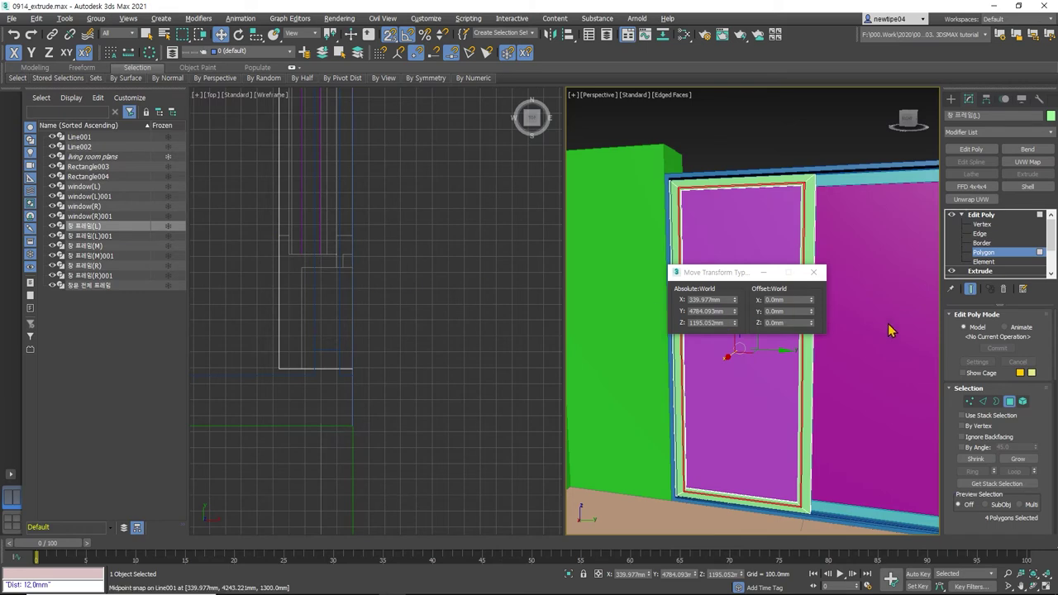
pyautogui.scroll(-2, 1001, 430)
pyautogui.scroll(-2, 1009, 438)
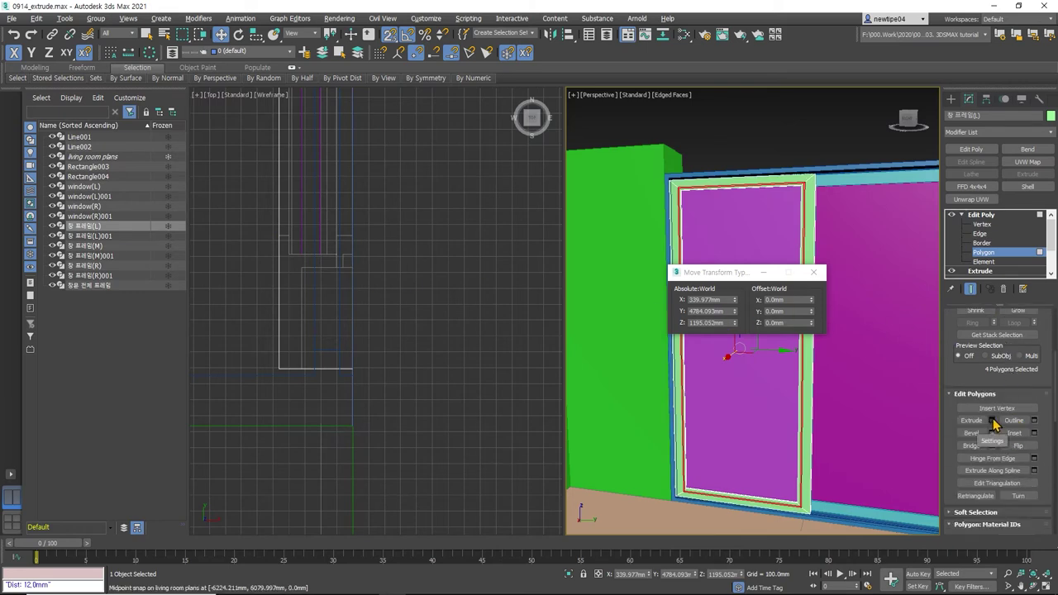
# - Extrude the four selected inner frame faces with a height of about -6 mm
pyautogui.click(993, 421)
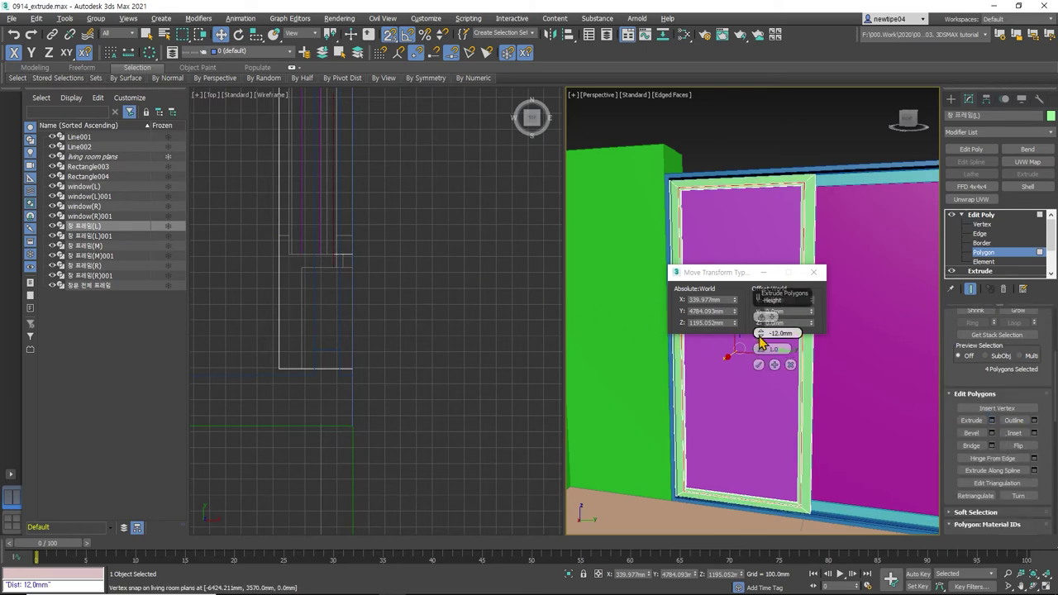
pyautogui.moveTo(760, 341); pyautogui.dragTo(760, 320)
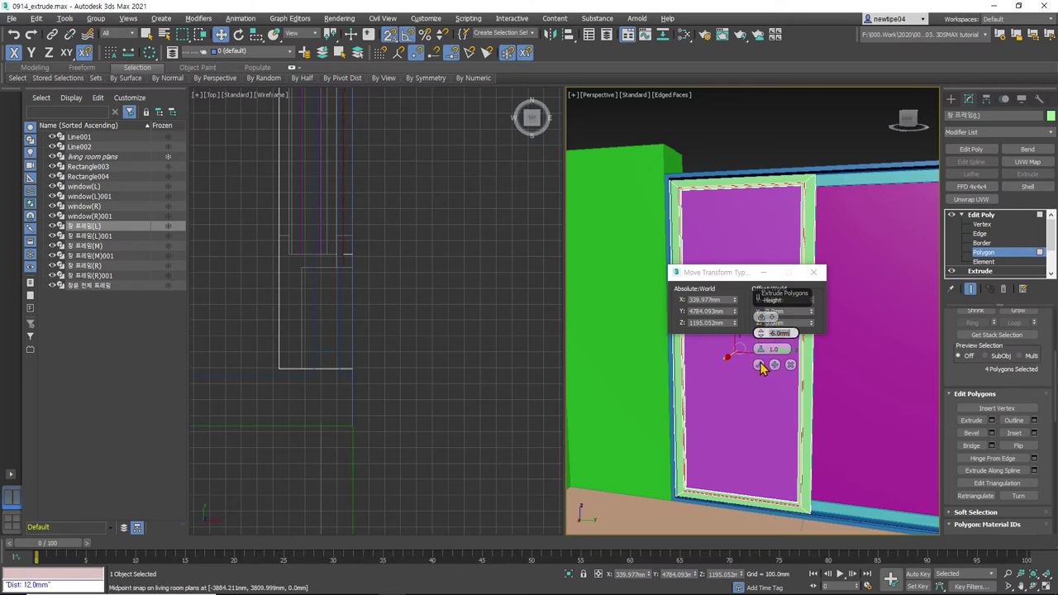
pyautogui.click(760, 365)
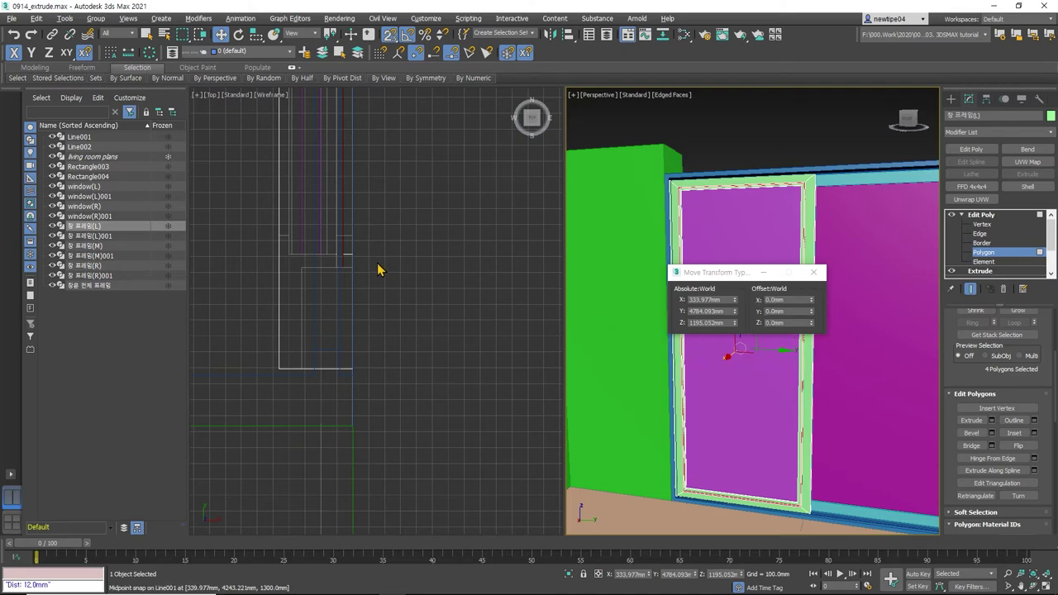
# - Select four corner vertices and shift them left along X
pyautogui.press('1')
pyautogui.scroll(3, 362, 267)
pyautogui.scroll(2, 347, 273)
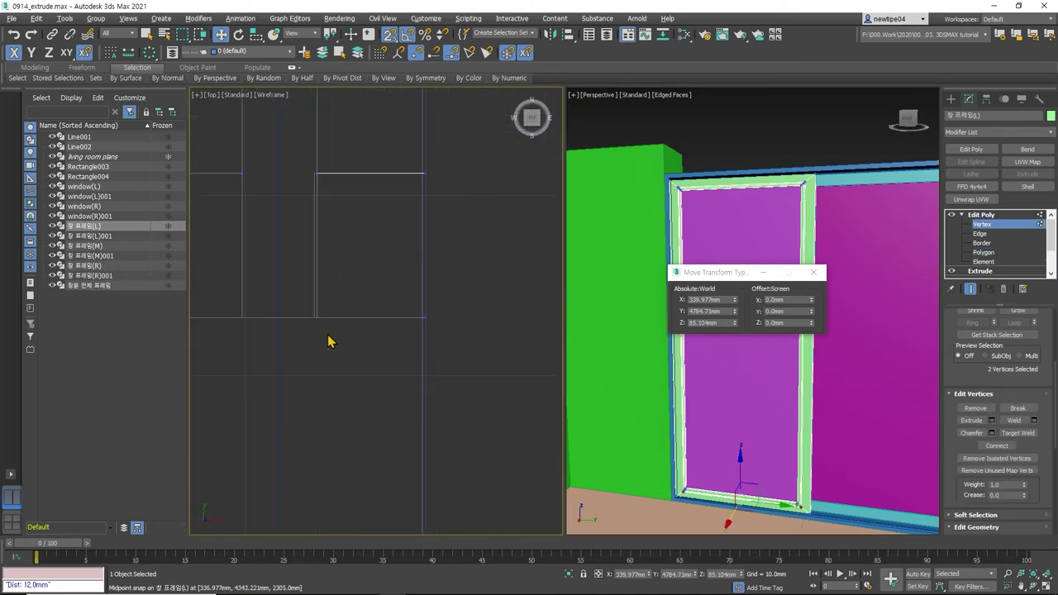
pyautogui.moveTo(327, 342); pyautogui.dragTo(306, 165)
pyautogui.moveTo(350, 243); pyautogui.dragTo(303, 171)
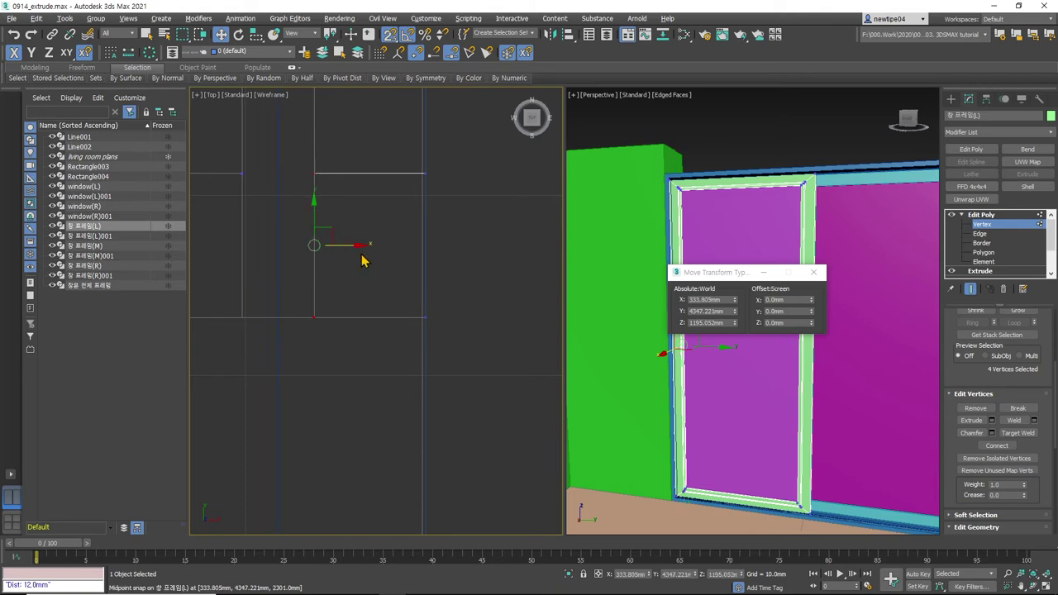
pyautogui.scroll(-3, 361, 263)
pyautogui.moveTo(361, 265)
pyautogui.mouseDown(button='middle')
pyautogui.moveTo(411, 297)
pyautogui.moveTo(377, 303)
pyautogui.moveTo(407, 265)
pyautogui.mouseUp(button='middle')
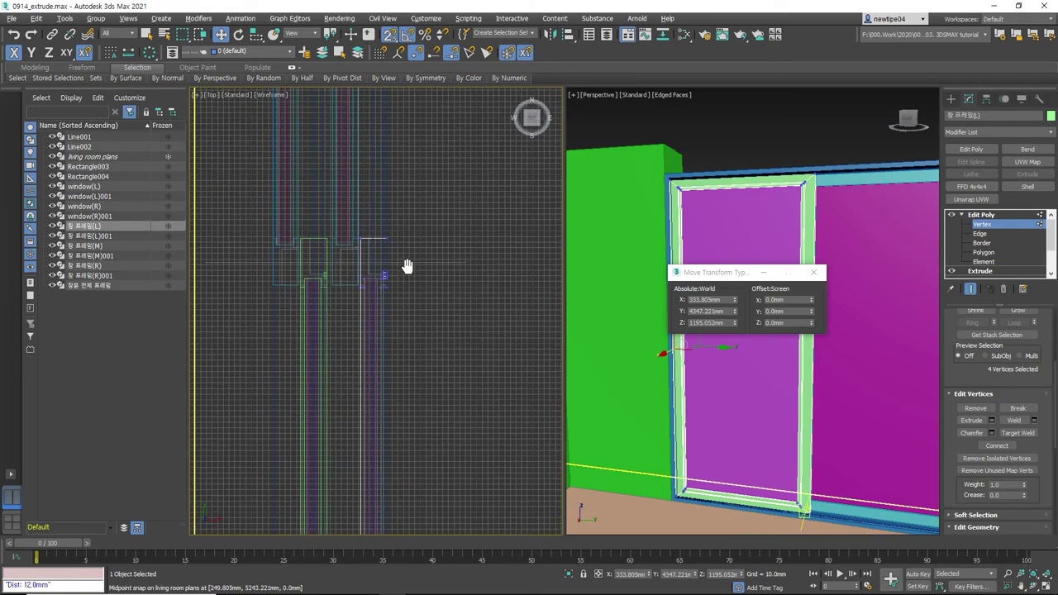
pyautogui.scroll(3, 385, 284)
pyautogui.scroll(2, 371, 273)
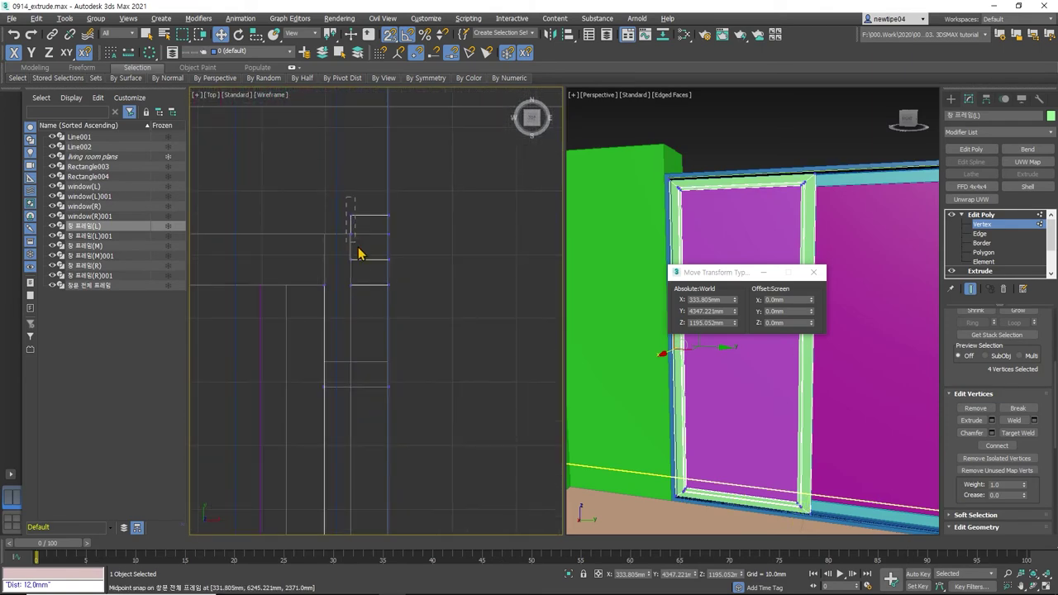
# - Check the top corner vertex sits at X 333.805 mm, Z 2297 mm, then exit Vertex level
pyautogui.moveTo(362, 267)
pyautogui.mouseDown()
pyautogui.moveTo(369, 258)
pyautogui.moveTo(342, 220)
pyautogui.moveTo(353, 238)
pyautogui.mouseUp()
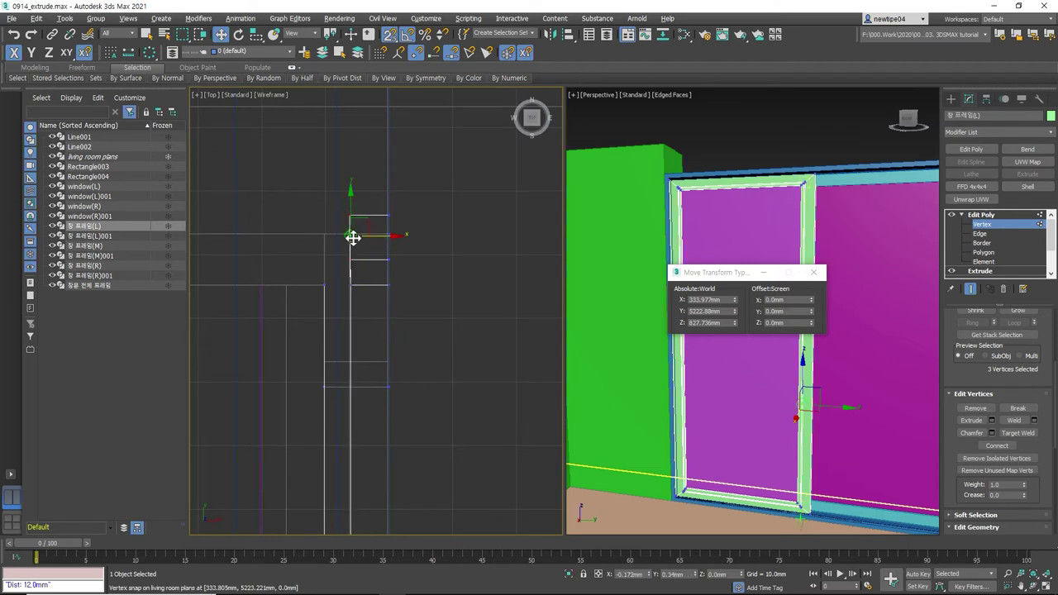
pyautogui.click(350, 284)
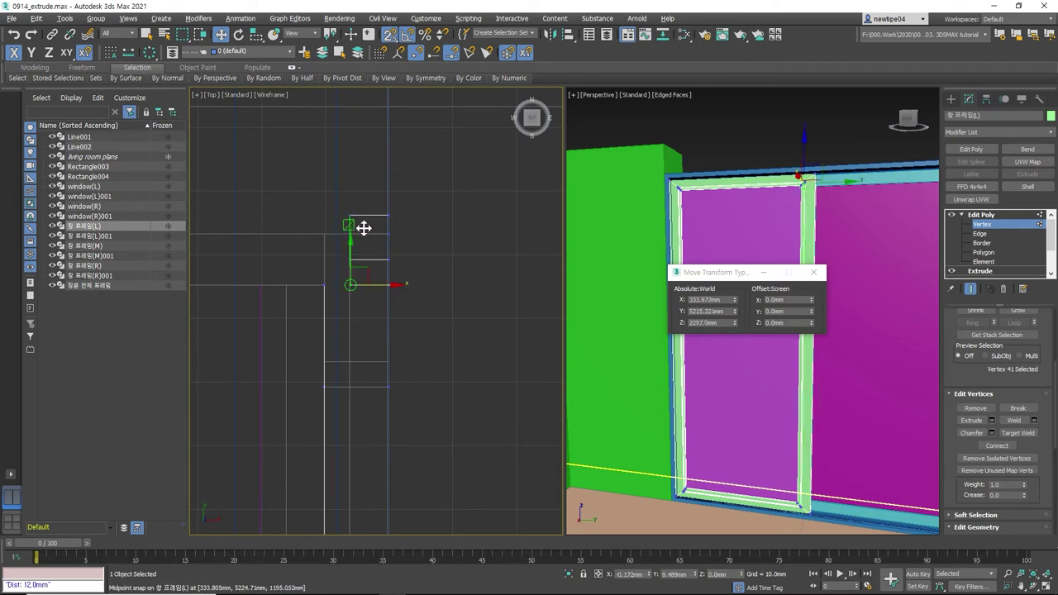
pyautogui.scroll(-2, 343, 213)
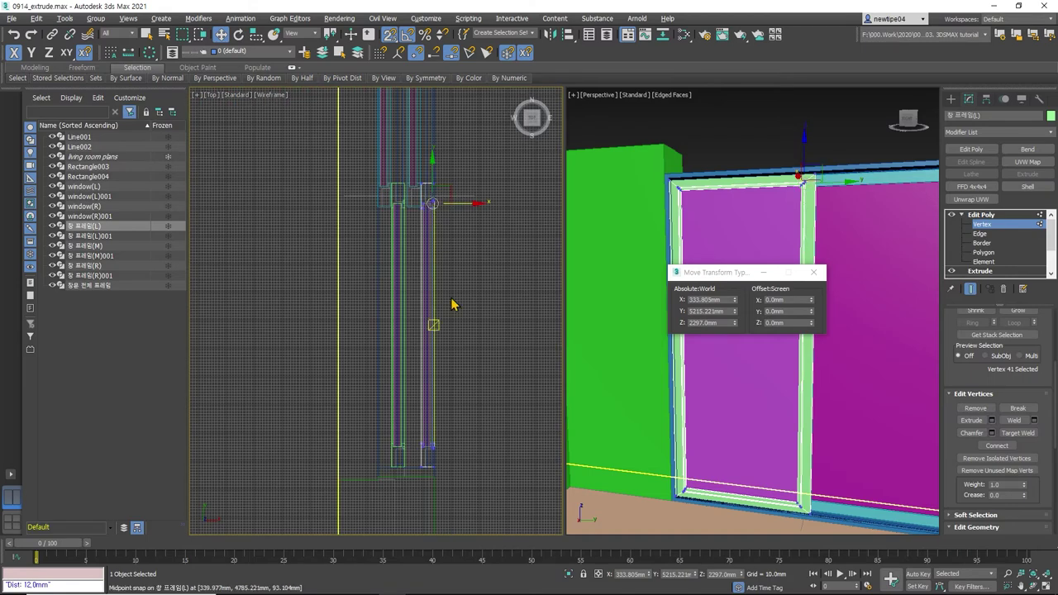
pyautogui.scroll(2, 430, 314)
pyautogui.scroll(2, 392, 357)
pyautogui.scroll(2, 394, 369)
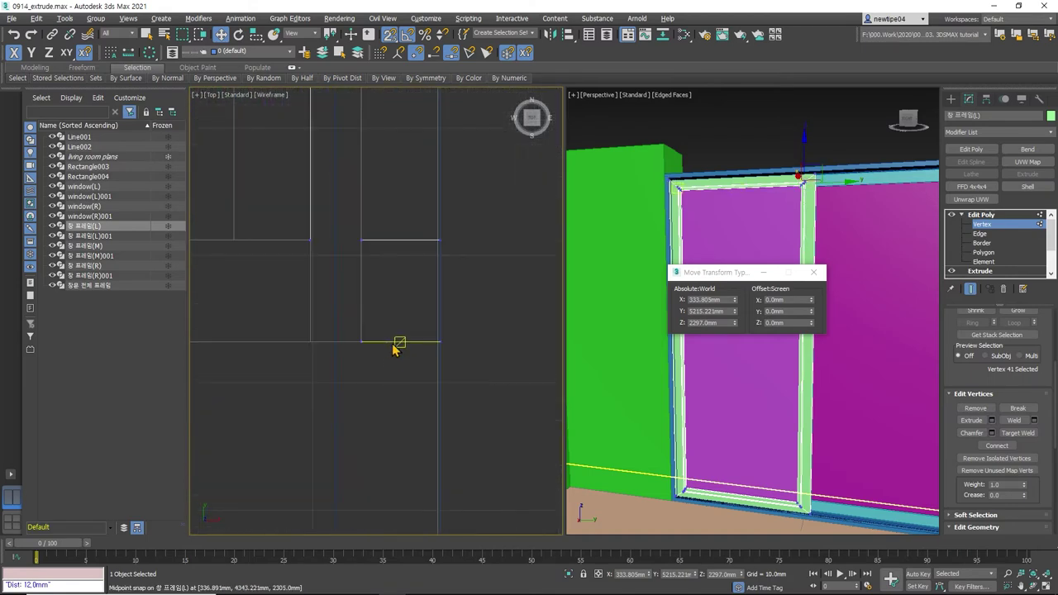
pyautogui.scroll(-2, 400, 390)
pyautogui.scroll(-1, 400, 389)
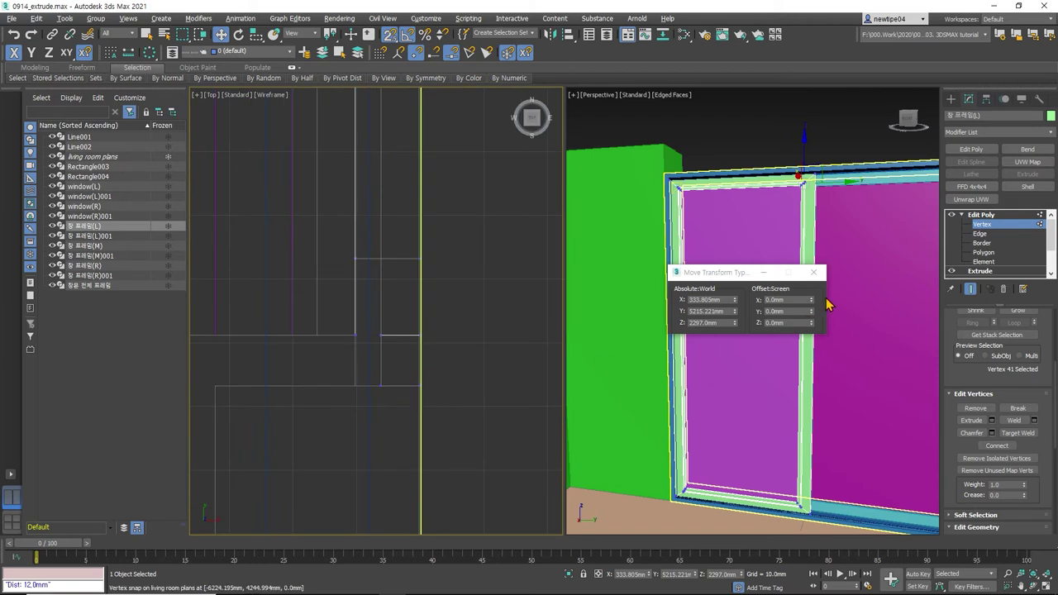
pyautogui.click(1007, 229)
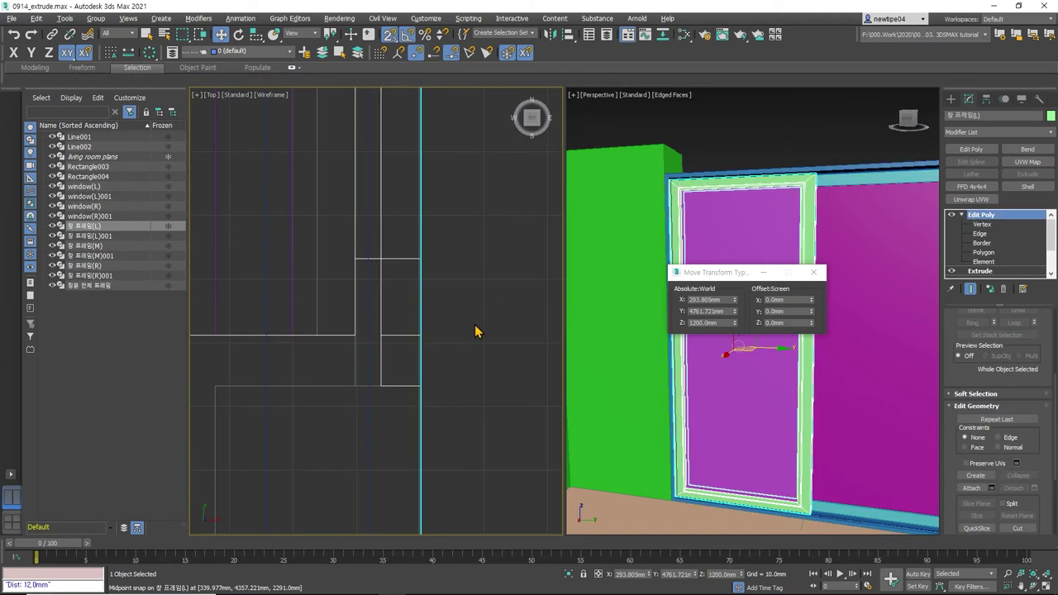
pyautogui.click(766, 419)
pyautogui.click(763, 272)
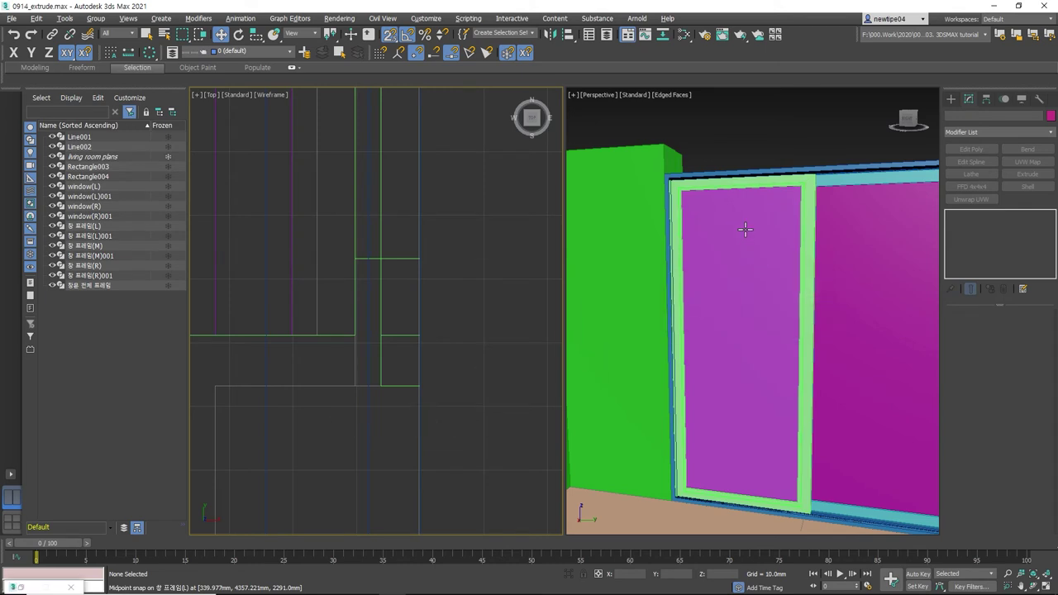
pyautogui.moveTo(744, 229)
pyautogui.keyDown('alt'); pyautogui.mouseDown(button='middle')
pyautogui.moveTo(802, 241)
pyautogui.moveTo(781, 249)
pyautogui.mouseUp(button='middle'); pyautogui.keyUp('alt')
pyautogui.scroll(2, 815, 237)
pyautogui.scroll(3, 815, 207)
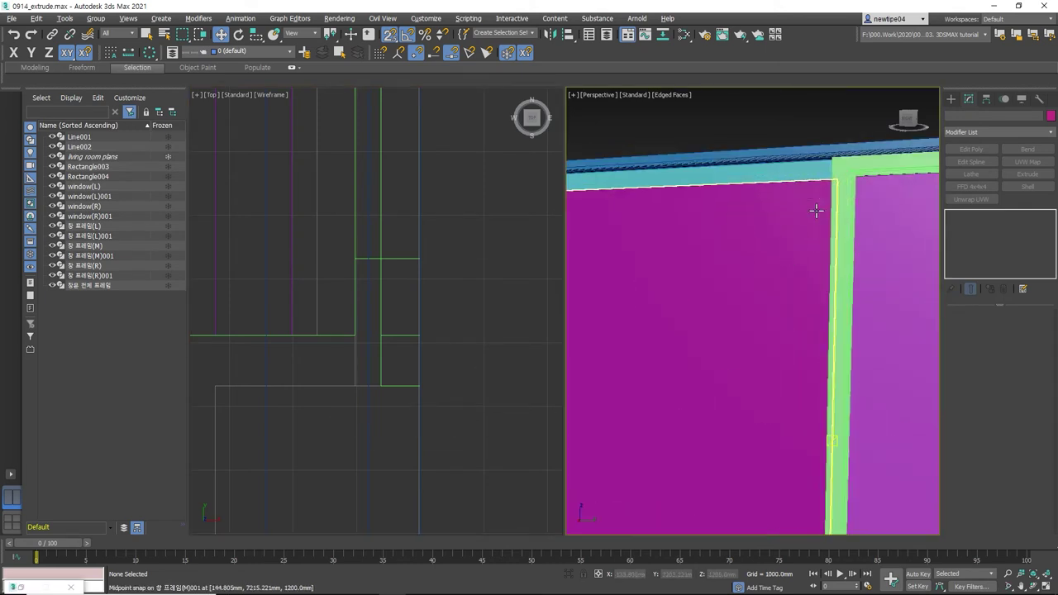
pyautogui.scroll(2, 860, 168)
pyautogui.scroll(-1, 860, 168)
pyautogui.scroll(-2, 806, 161)
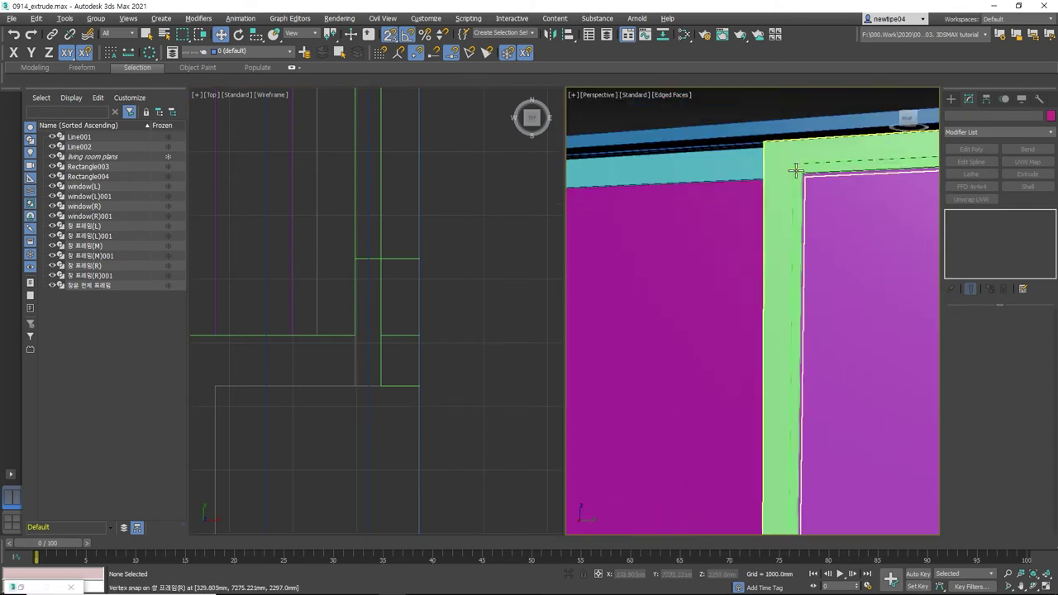
pyautogui.scroll(-3, 744, 239)
pyautogui.moveTo(698, 282); pyautogui.dragTo(756, 284, button='middle')
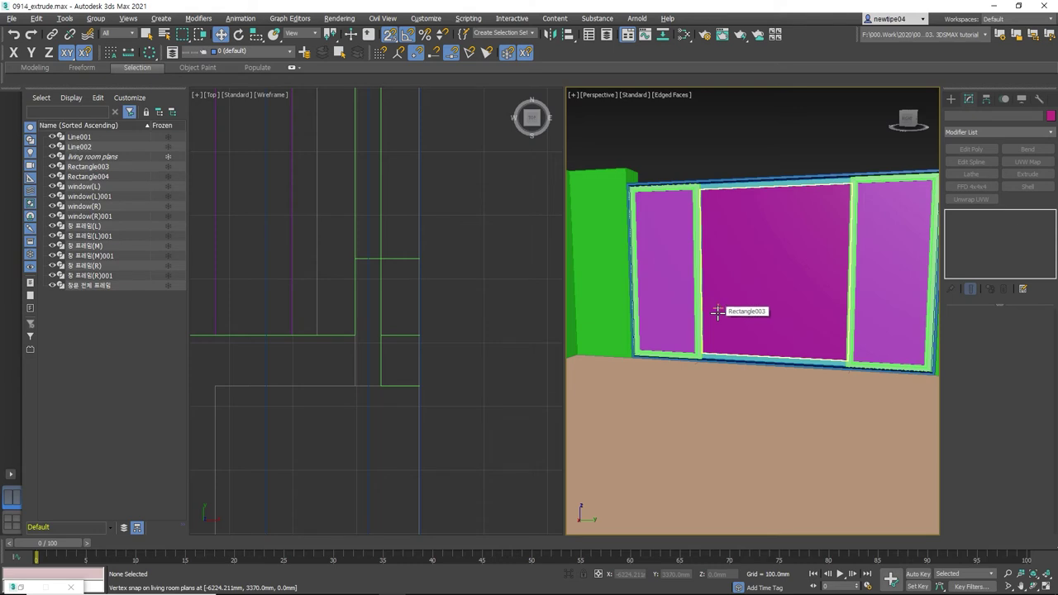
pyautogui.scroll(2, 720, 318)
pyautogui.scroll(2, 710, 364)
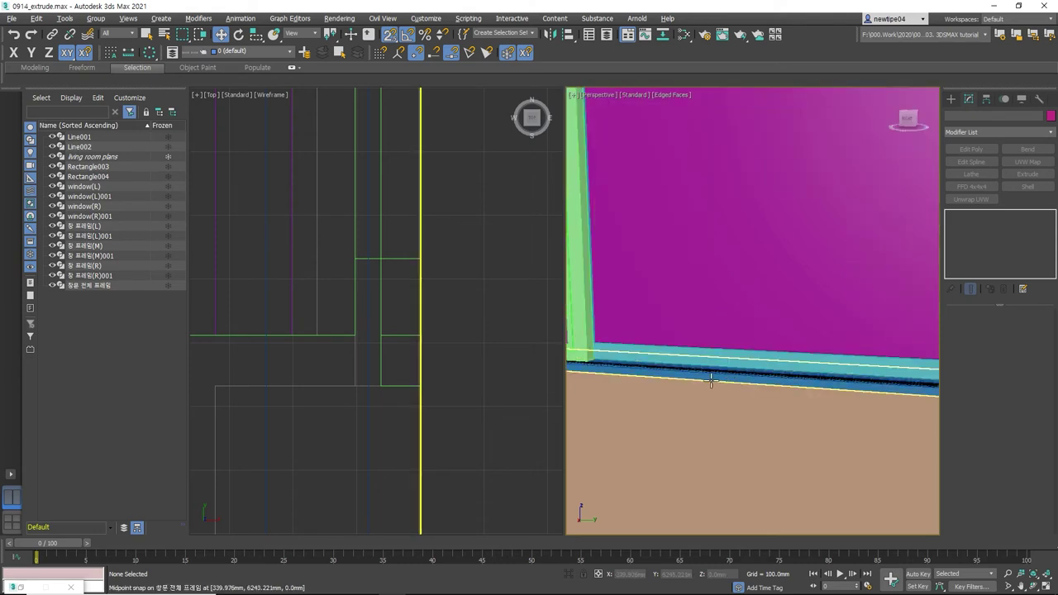
pyautogui.scroll(-1, 761, 378)
pyautogui.scroll(2, 787, 378)
pyautogui.scroll(2, 737, 373)
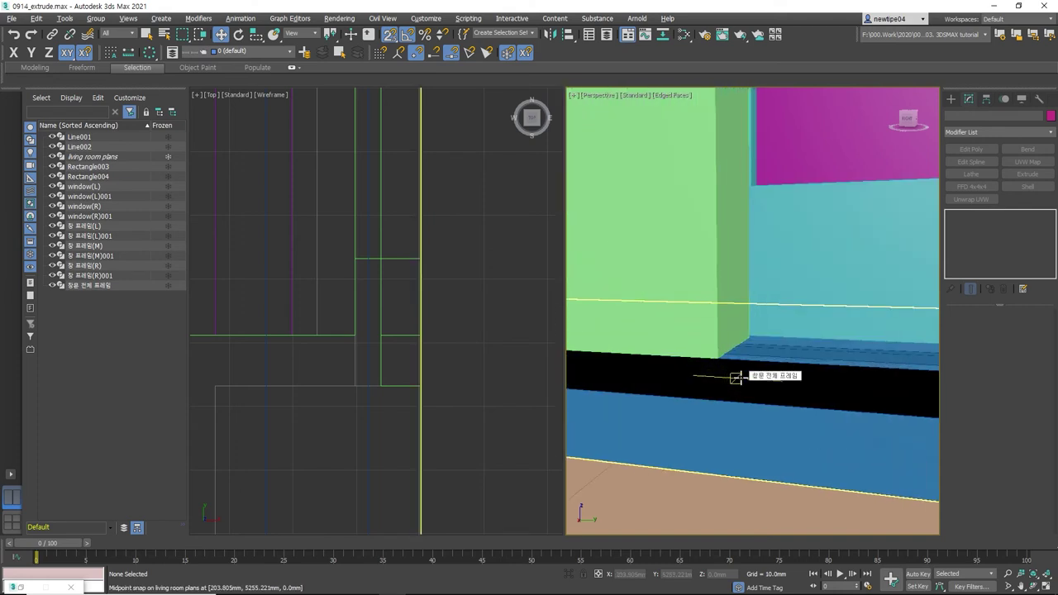
pyautogui.scroll(1, 739, 371)
pyautogui.moveTo(739, 371); pyautogui.dragTo(725, 405, button='middle')
pyautogui.scroll(-3, 725, 405)
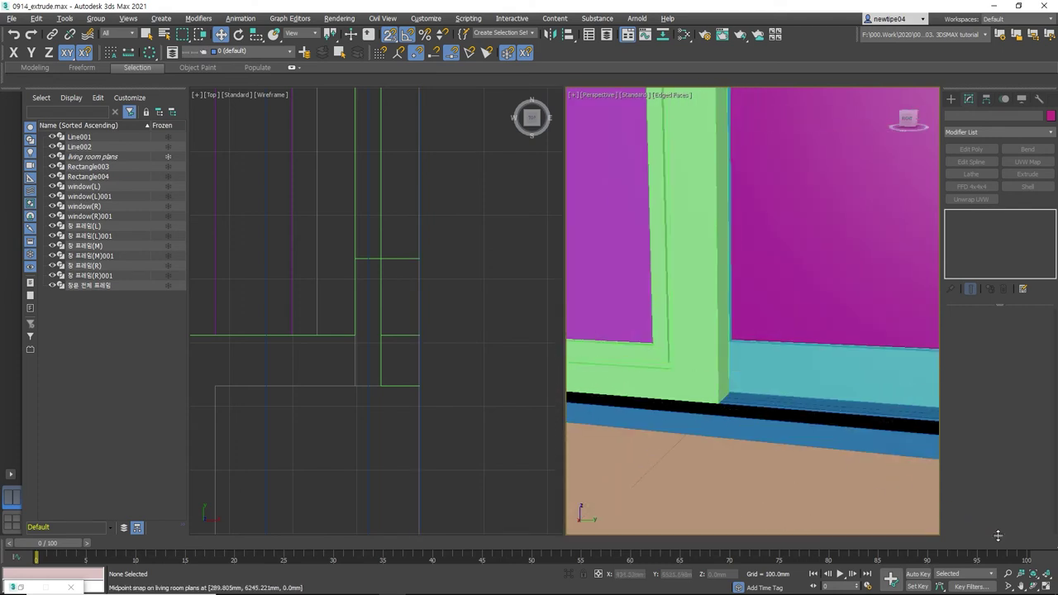
pyautogui.click(1039, 585)
pyautogui.moveTo(761, 401); pyautogui.dragTo(869, 266)
pyautogui.moveTo(704, 346); pyautogui.dragTo(796, 295)
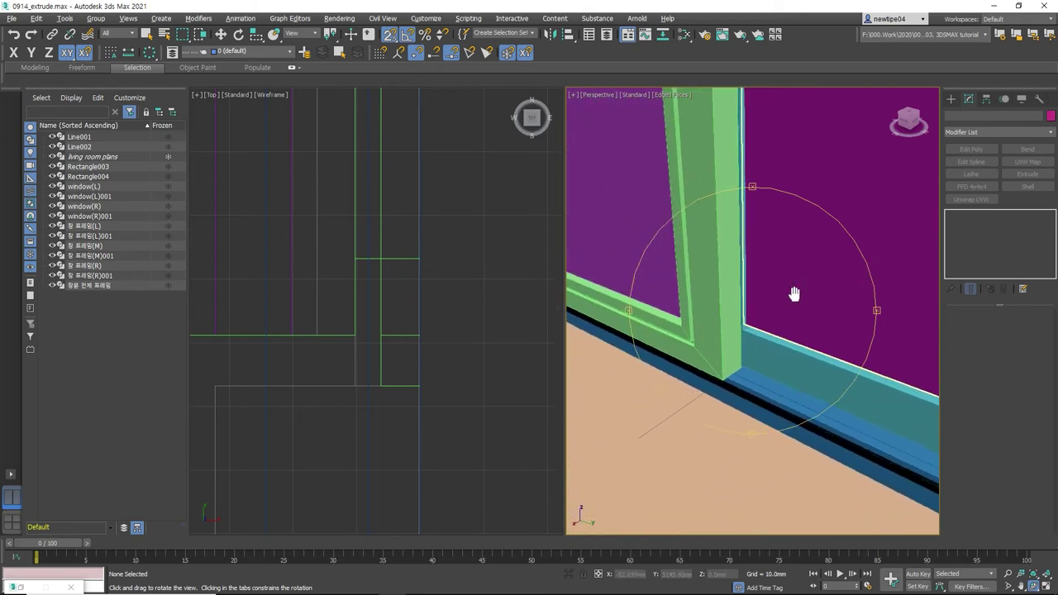
pyautogui.press('w')
# - Isolate the window frame with Alt+Q and zoom in on its lower-left inner corner
pyautogui.click(758, 397)
pyautogui.hotkey('alt', 'q')
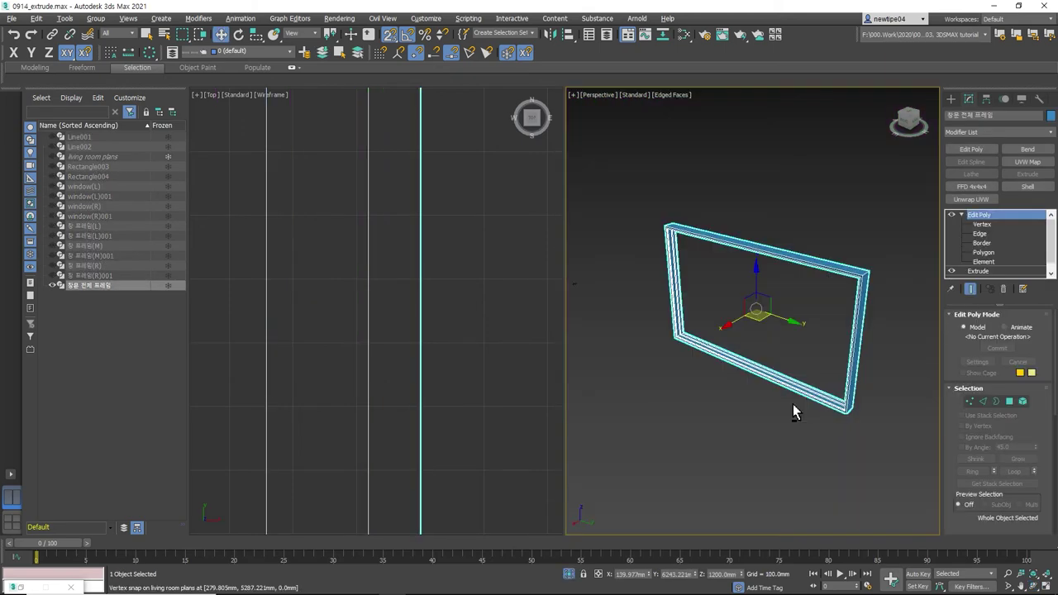
pyautogui.scroll(3, 728, 353)
pyautogui.scroll(3, 709, 424)
pyautogui.scroll(2, 733, 424)
pyautogui.click(732, 424)
pyautogui.scroll(-1, 784, 383)
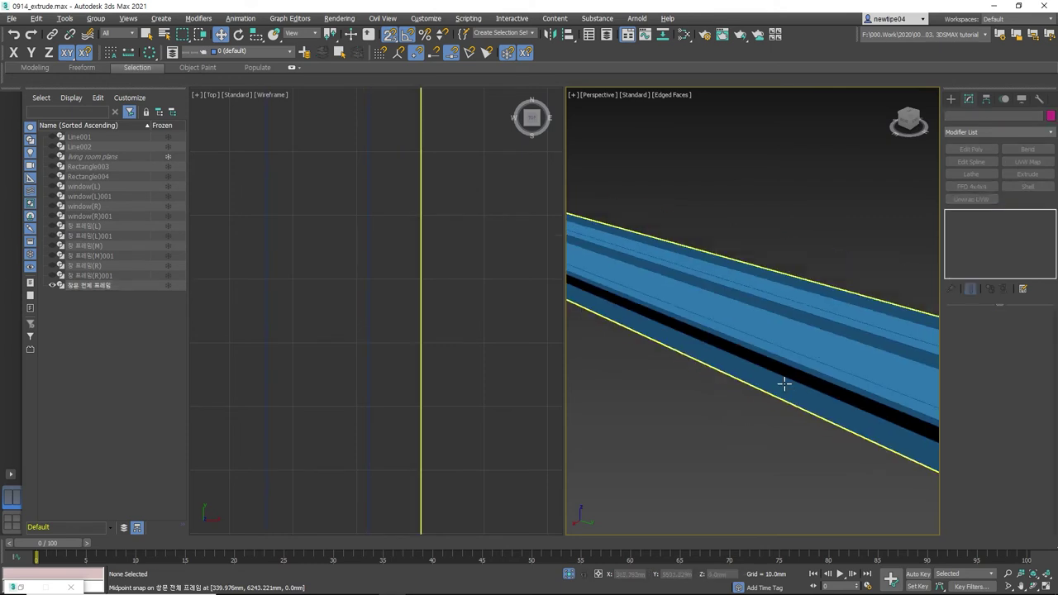
pyautogui.keyDown('alt'); pyautogui.moveTo(771, 373); pyautogui.dragTo(612, 260, button='middle'); pyautogui.keyUp('alt')
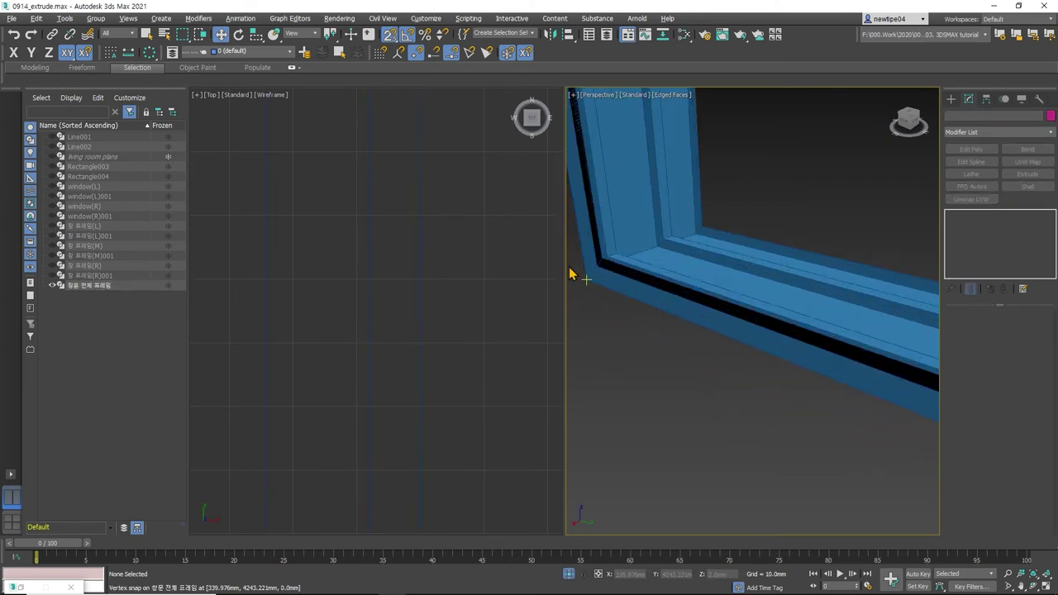
pyautogui.scroll(2, 613, 260)
pyautogui.moveTo(704, 245)
pyautogui.mouseDown(button='middle')
pyautogui.moveTo(608, 355)
pyautogui.moveTo(633, 366)
pyautogui.moveTo(507, 361)
pyautogui.mouseUp(button='middle')
pyautogui.scroll(3, 488, 367)
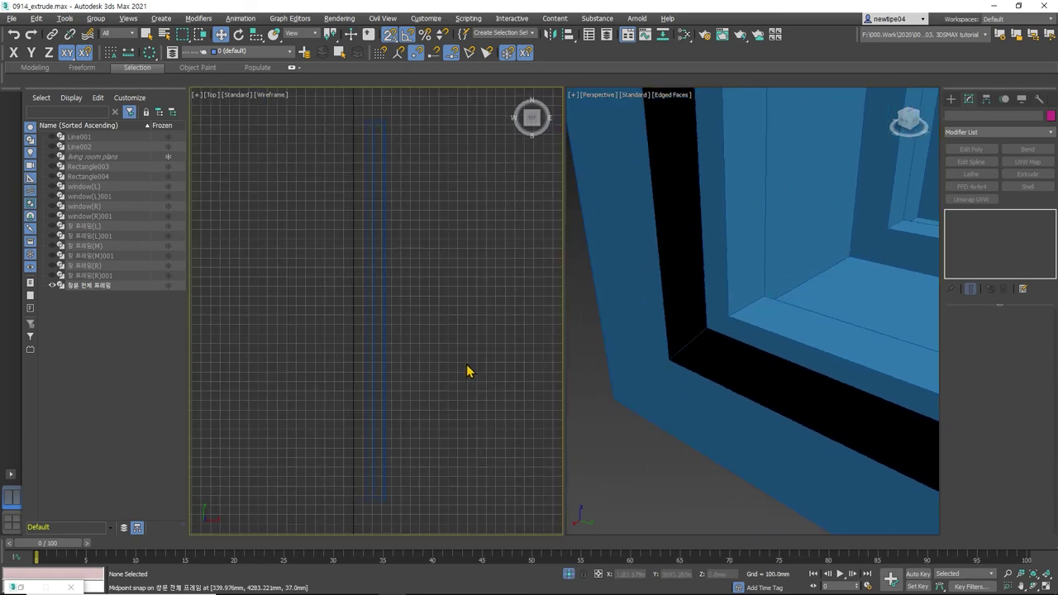
pyautogui.scroll(2, 443, 413)
pyautogui.scroll(2, 444, 414)
pyautogui.scroll(2, 422, 427)
pyautogui.scroll(2, 411, 449)
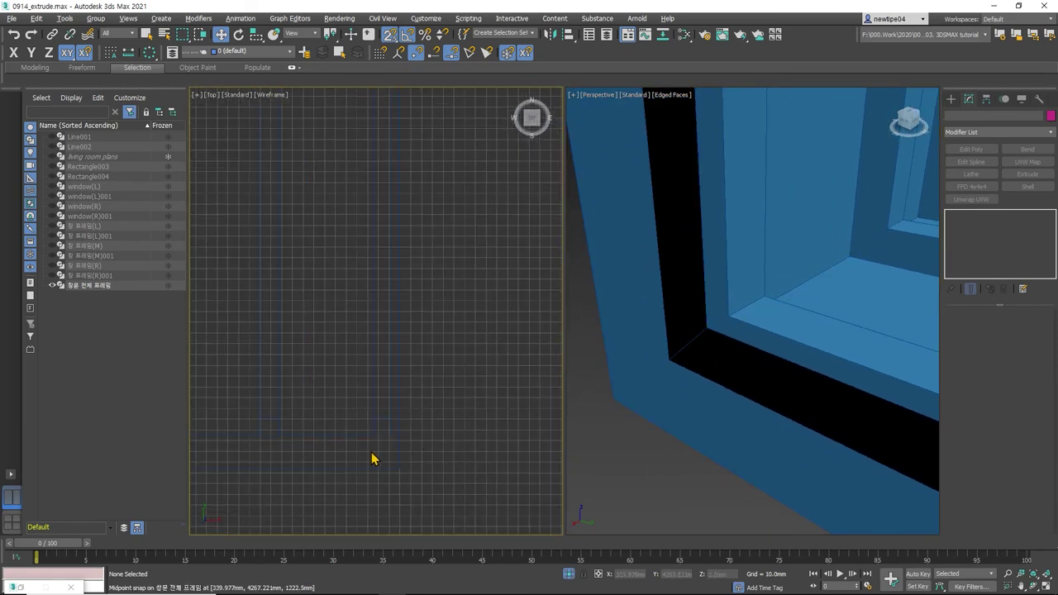
pyautogui.scroll(2, 371, 456)
# - Select the frame at Polygon level and pick the bottom sill and outer front faces
pyautogui.click(747, 375)
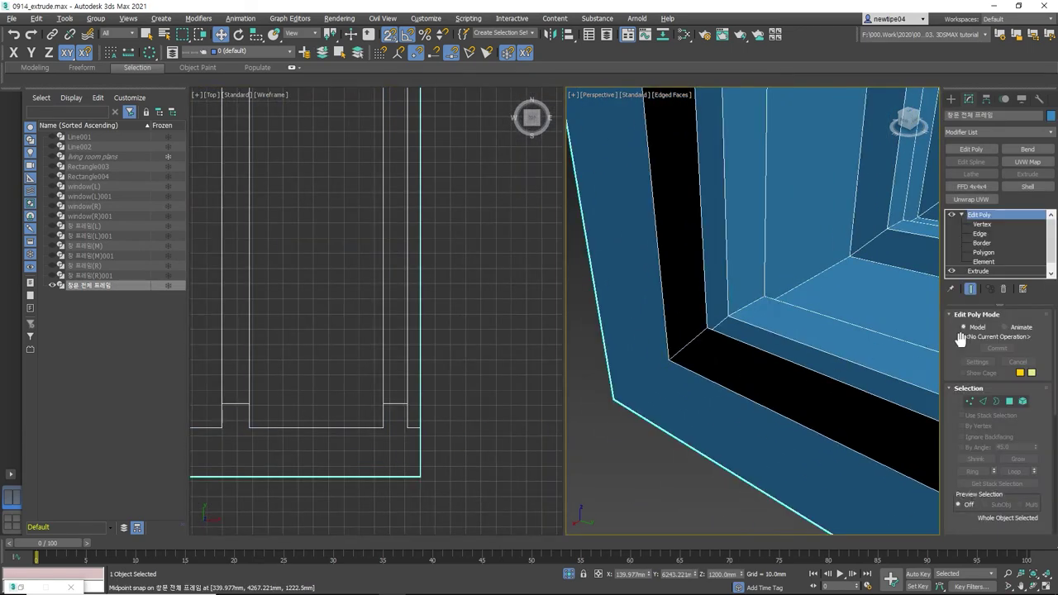
pyautogui.click(1008, 402)
pyautogui.click(783, 396)
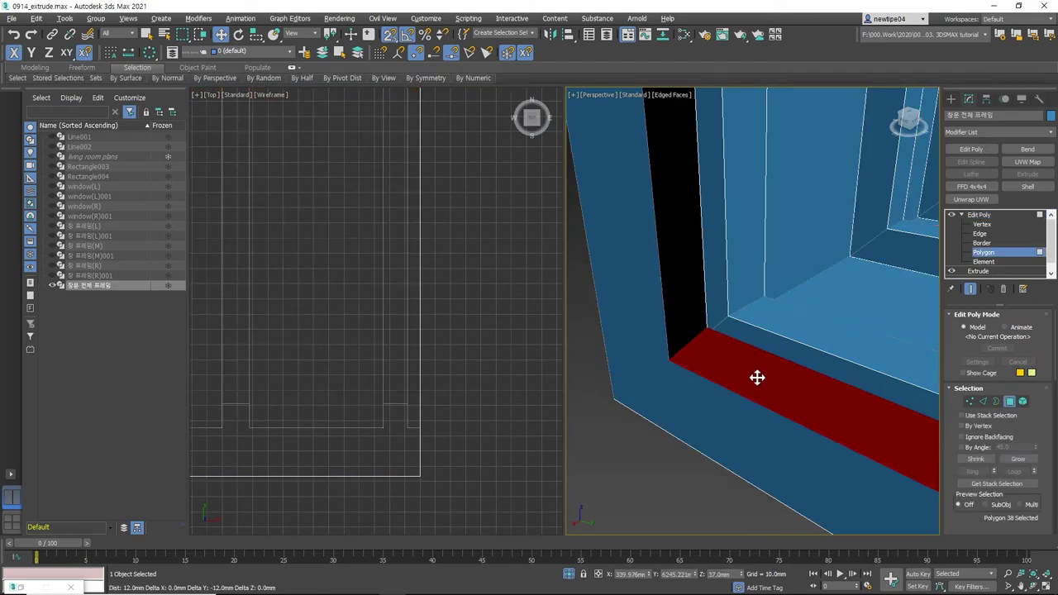
pyautogui.scroll(-3, 769, 347)
pyautogui.scroll(-2, 794, 337)
pyautogui.click(803, 325)
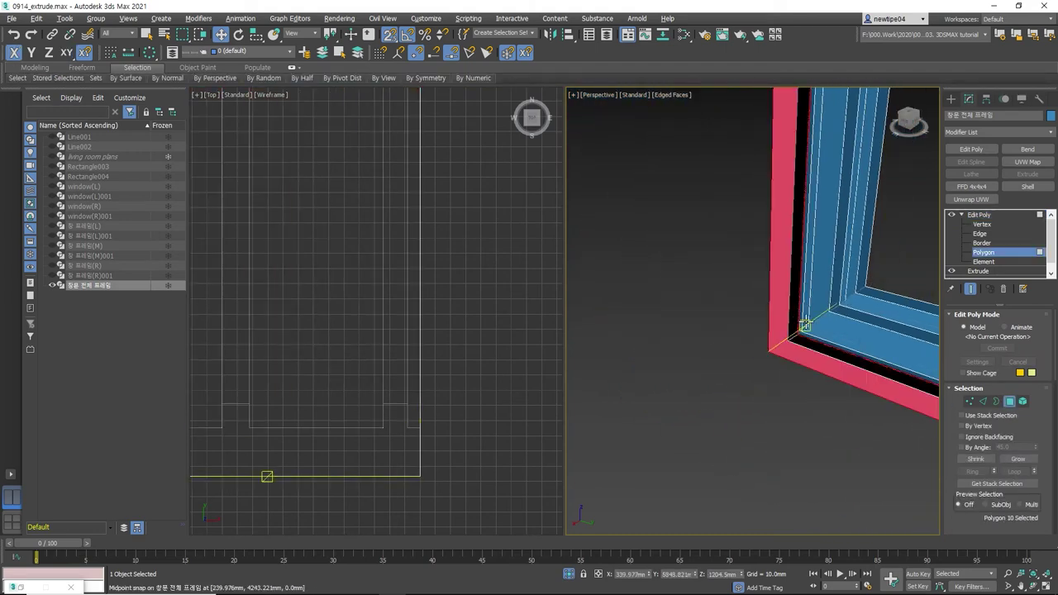
pyautogui.scroll(2, 826, 364)
pyautogui.scroll(1, 760, 366)
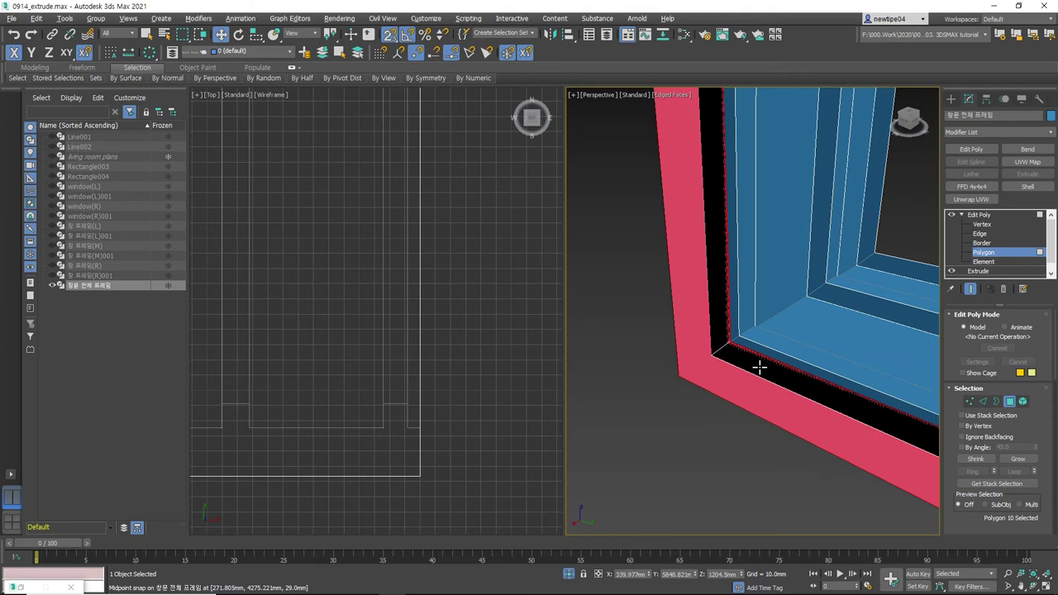
# - Try selecting the inner left jamb face, sill, narrow inner strip and outer faces
pyautogui.click(719, 336)
pyautogui.click(731, 351)
pyautogui.click(732, 330)
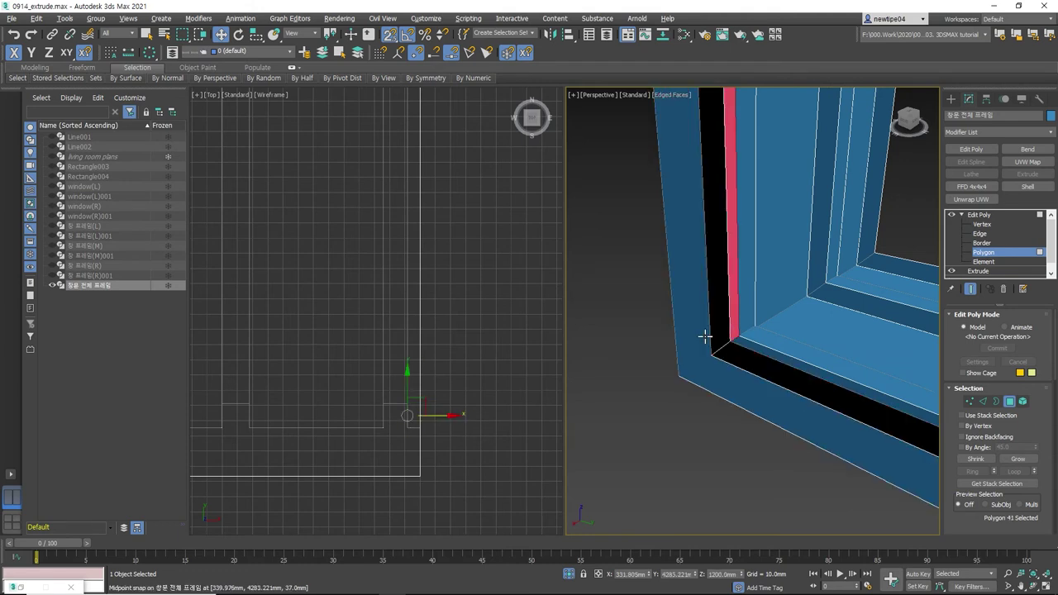
pyautogui.click(708, 337)
pyautogui.click(708, 342)
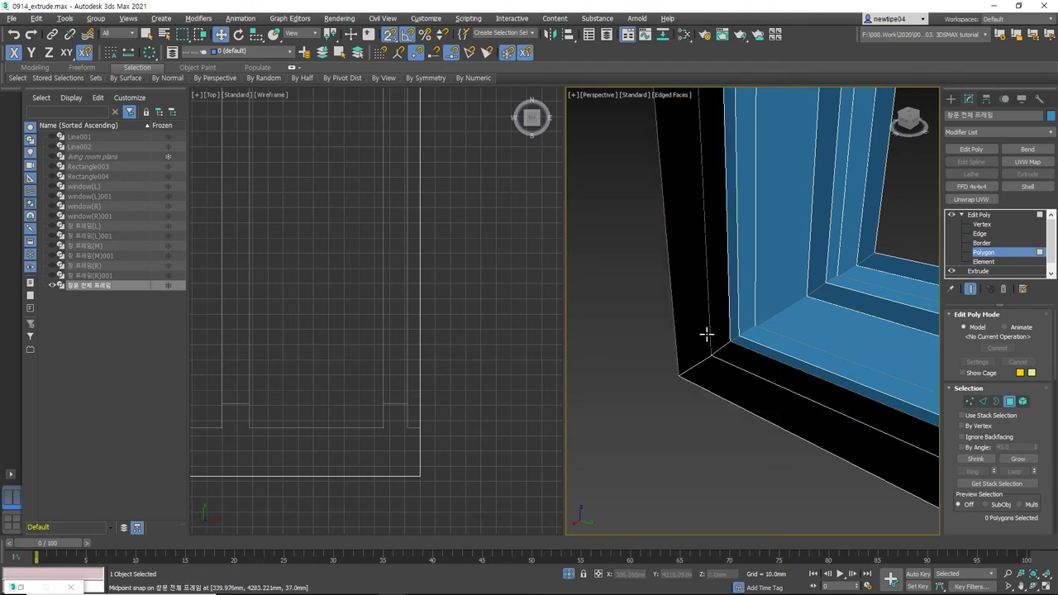
pyautogui.click(716, 318)
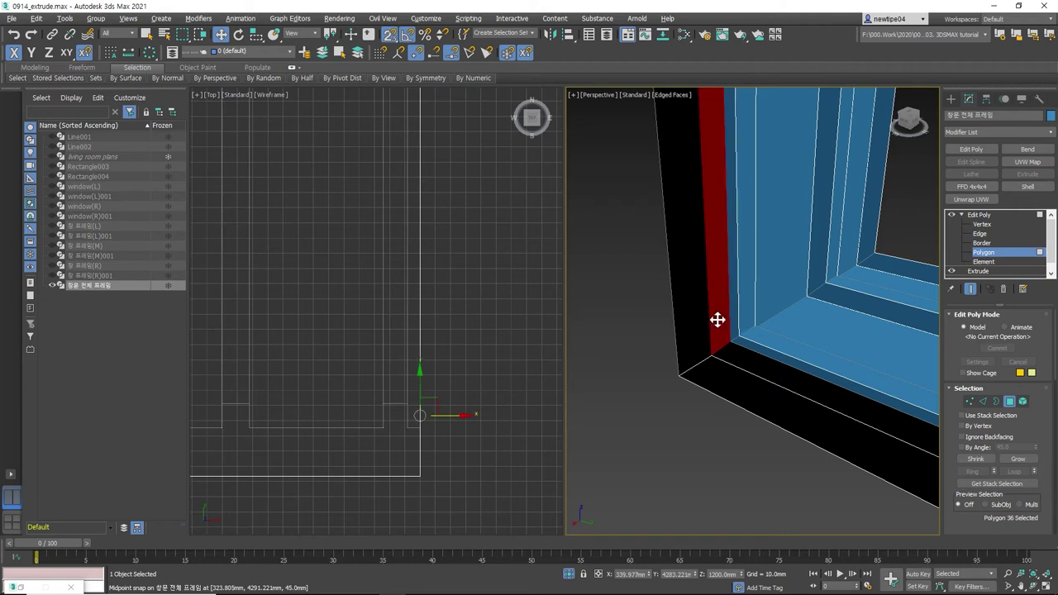
pyautogui.click(737, 359)
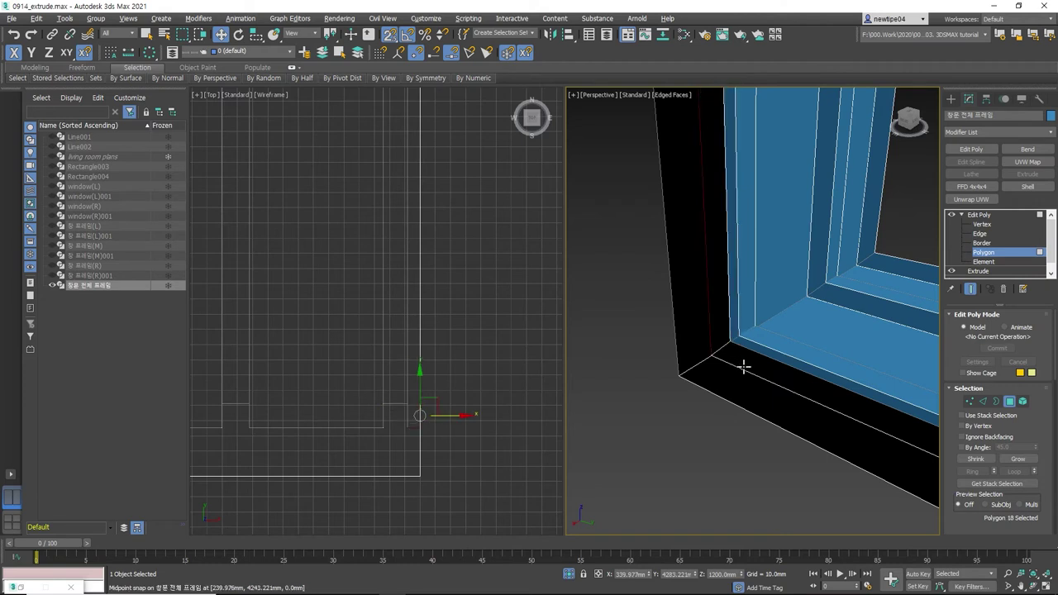
pyautogui.click(743, 366)
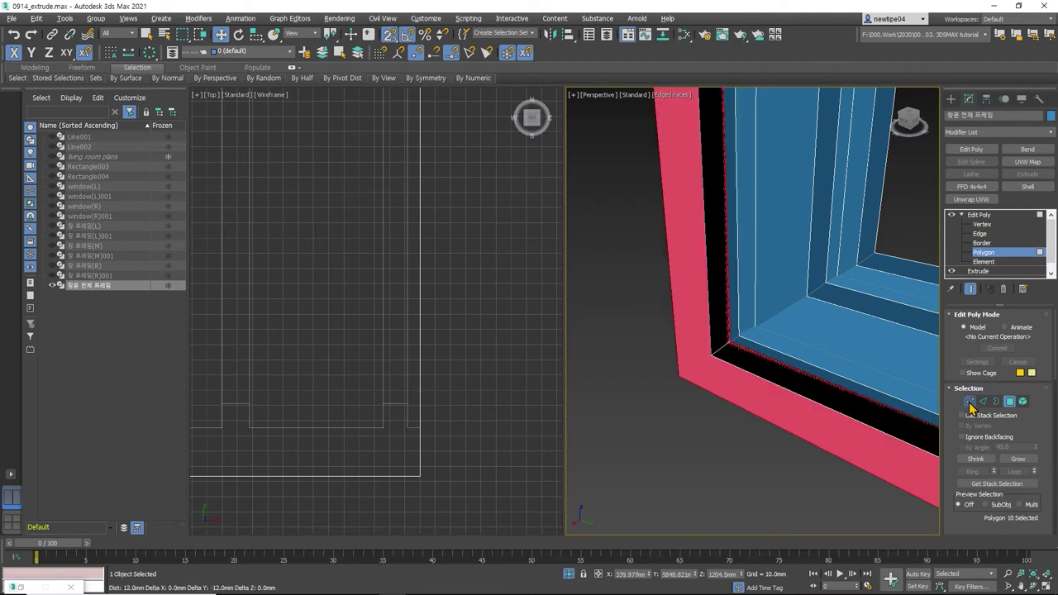
# - Reset the polygon selection and select the inner face of the left post
pyautogui.click(969, 402)
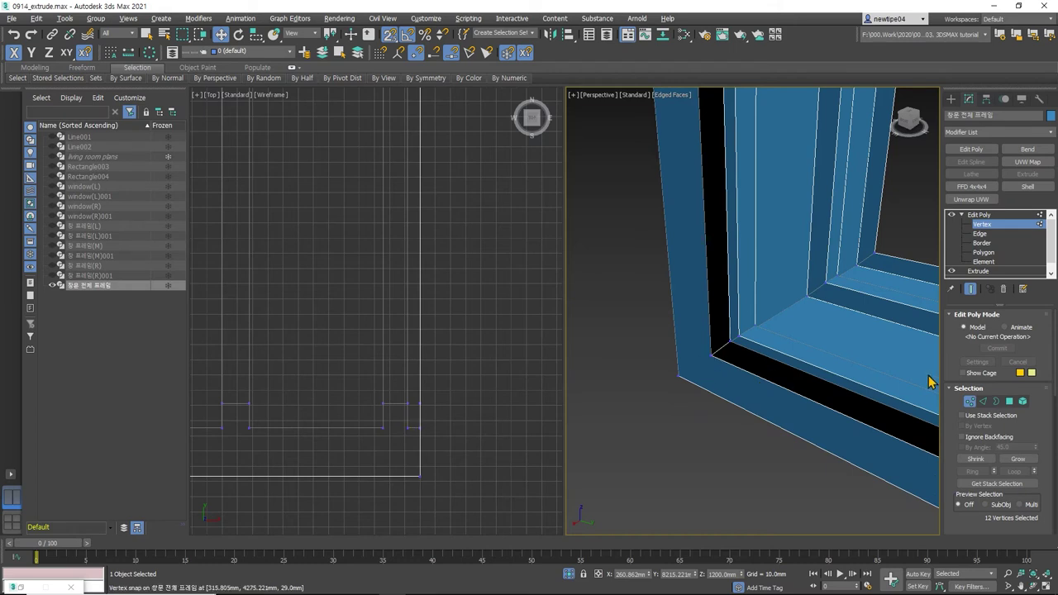
pyautogui.click(1011, 402)
pyautogui.click(714, 302)
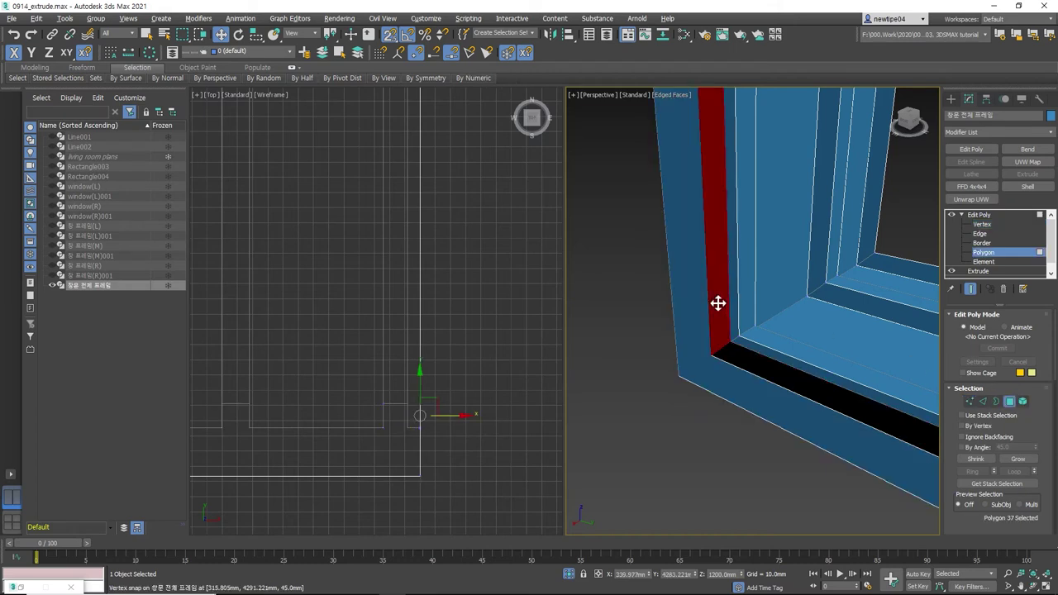
pyautogui.keyDown('alt'); pyautogui.click(721, 307); pyautogui.keyUp('alt')
pyautogui.click(742, 360)
pyautogui.hotkey('ctrl', 'a')
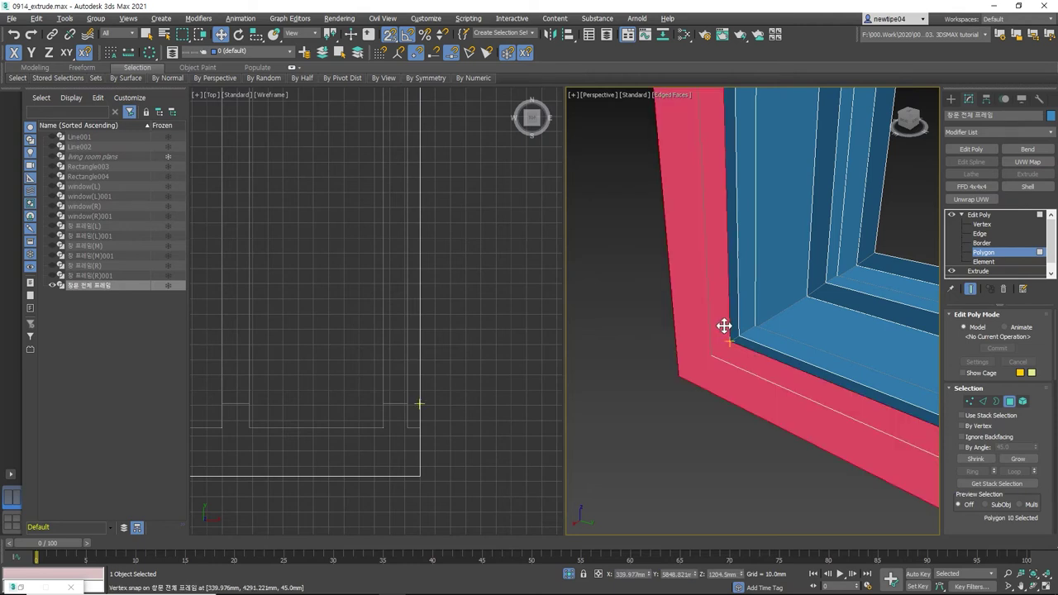
pyautogui.click(727, 343)
pyautogui.keyDown('ctrl'); pyautogui.click(720, 322); pyautogui.keyUp('ctrl')
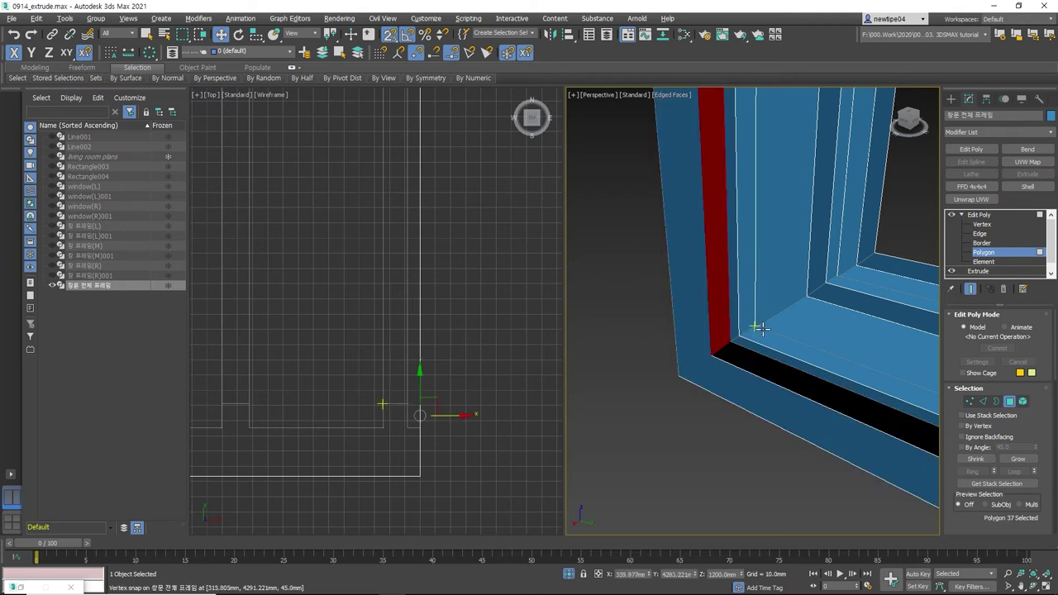
# - Orbit the view to look straight at the left post's inner face
pyautogui.keyDown('alt'); pyautogui.moveTo(760, 329); pyautogui.dragTo(729, 347, button='middle'); pyautogui.keyUp('alt')
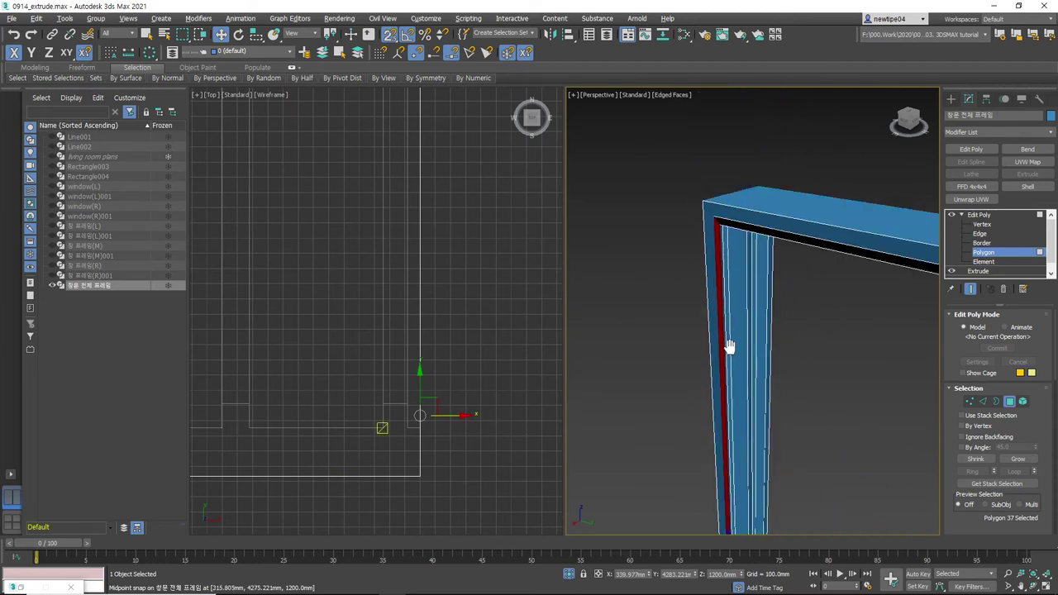
pyautogui.scroll(1, 716, 231)
pyautogui.scroll(2, 733, 224)
pyautogui.scroll(2, 738, 224)
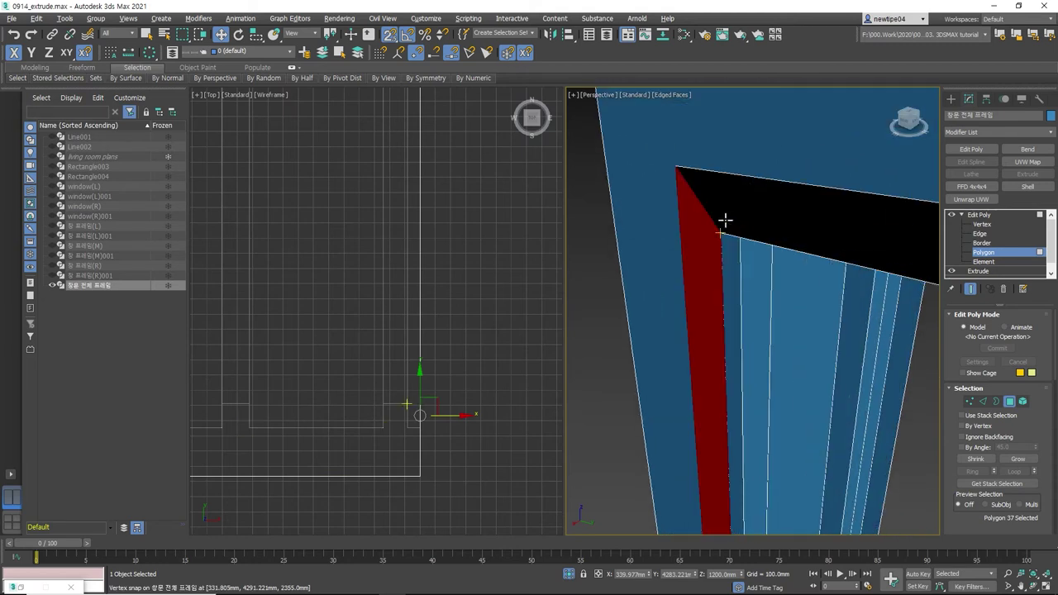
pyautogui.scroll(-2, 724, 220)
pyautogui.click(1033, 586)
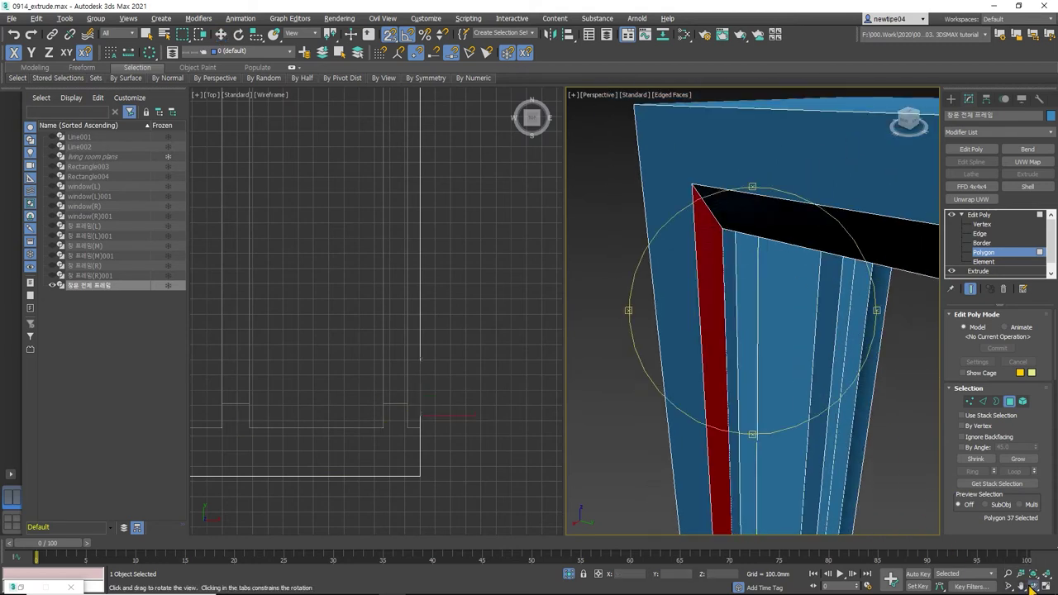
pyautogui.moveTo(760, 303)
pyautogui.mouseDown()
pyautogui.moveTo(690, 265)
pyautogui.moveTo(706, 272)
pyautogui.moveTo(694, 280)
pyautogui.mouseUp()
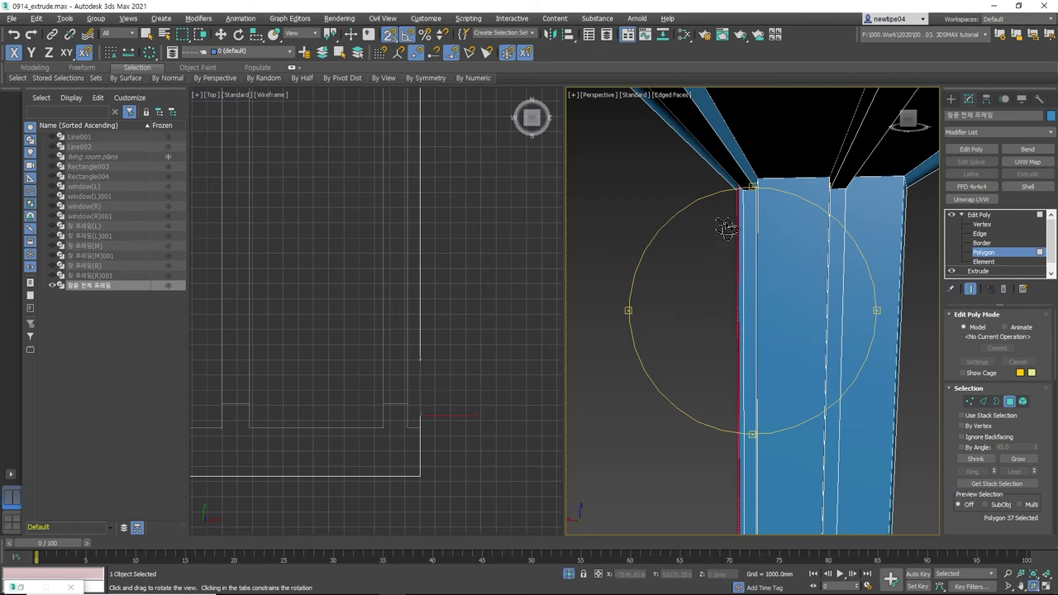
# - Select the top faces of the frame post and view the frame from above
pyautogui.press('w')
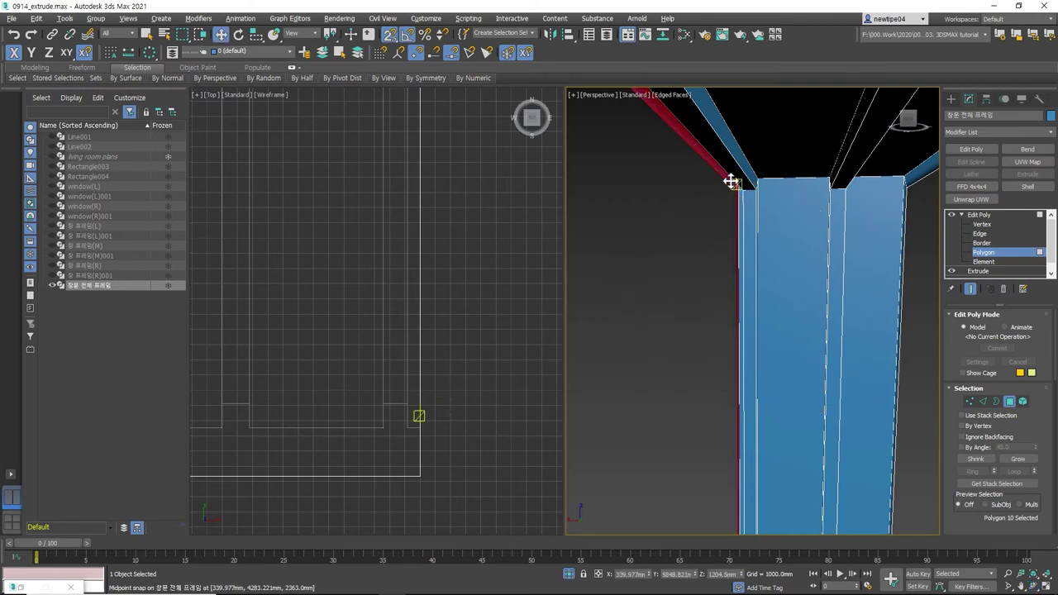
pyautogui.click(743, 189)
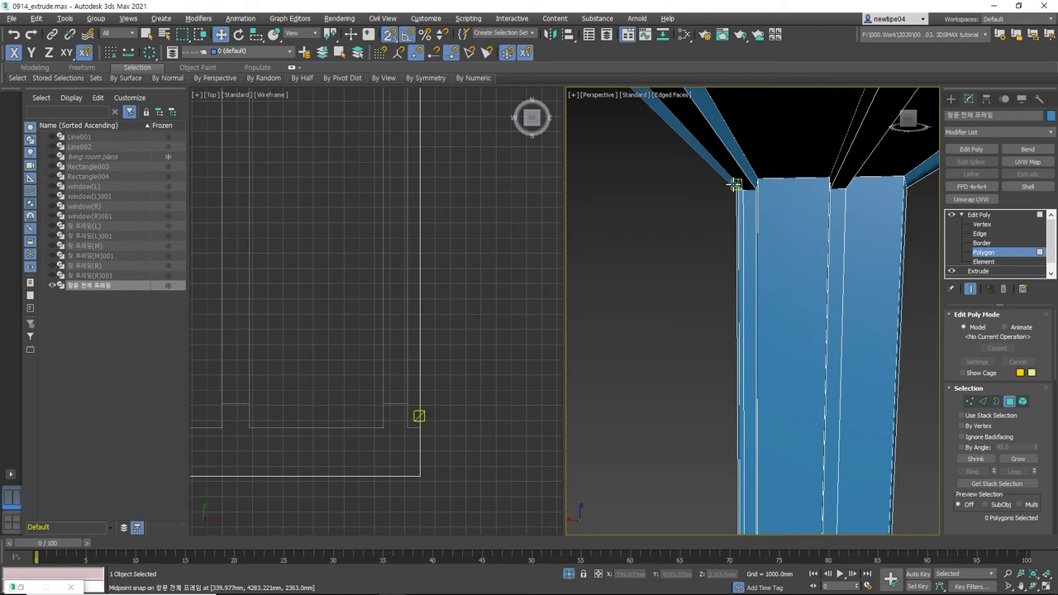
pyautogui.moveTo(734, 179)
pyautogui.keyDown('alt'); pyautogui.mouseDown(button='middle')
pyautogui.moveTo(750, 199)
pyautogui.moveTo(810, 219)
pyautogui.moveTo(847, 219)
pyautogui.moveTo(879, 276)
pyautogui.moveTo(869, 283)
pyautogui.moveTo(774, 215)
pyautogui.moveTo(879, 306)
pyautogui.moveTo(838, 305)
pyautogui.moveTo(836, 262)
pyautogui.mouseUp(button='middle'); pyautogui.keyUp('alt')
pyautogui.scroll(-2, 837, 265)
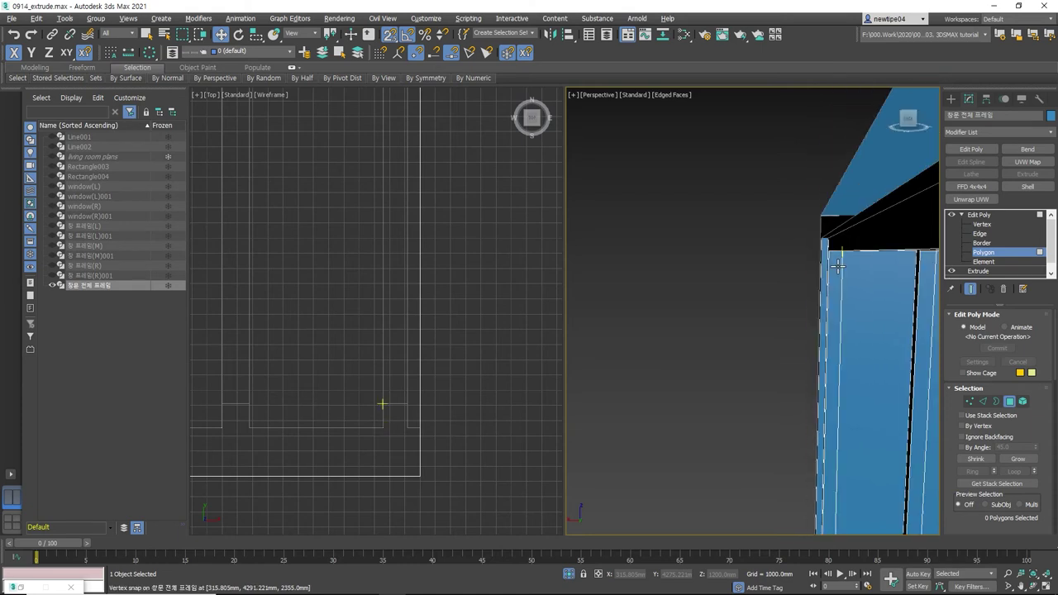
pyautogui.click(837, 266)
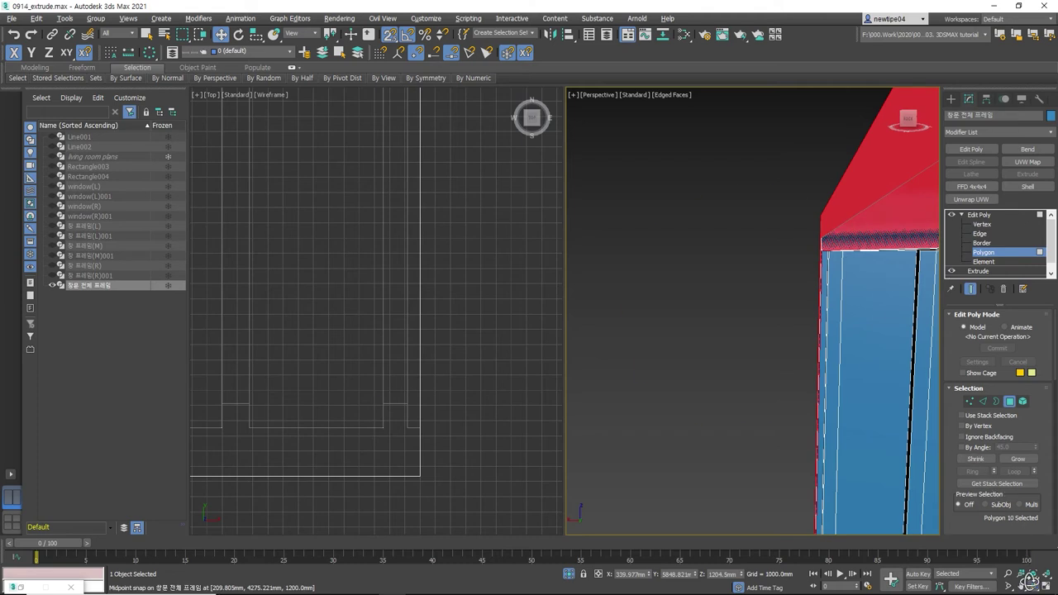
pyautogui.click(1029, 579)
pyautogui.moveTo(725, 284)
pyautogui.mouseDown()
pyautogui.moveTo(779, 302)
pyautogui.moveTo(788, 323)
pyautogui.moveTo(805, 303)
pyautogui.moveTo(700, 295)
pyautogui.moveTo(654, 277)
pyautogui.mouseUp()
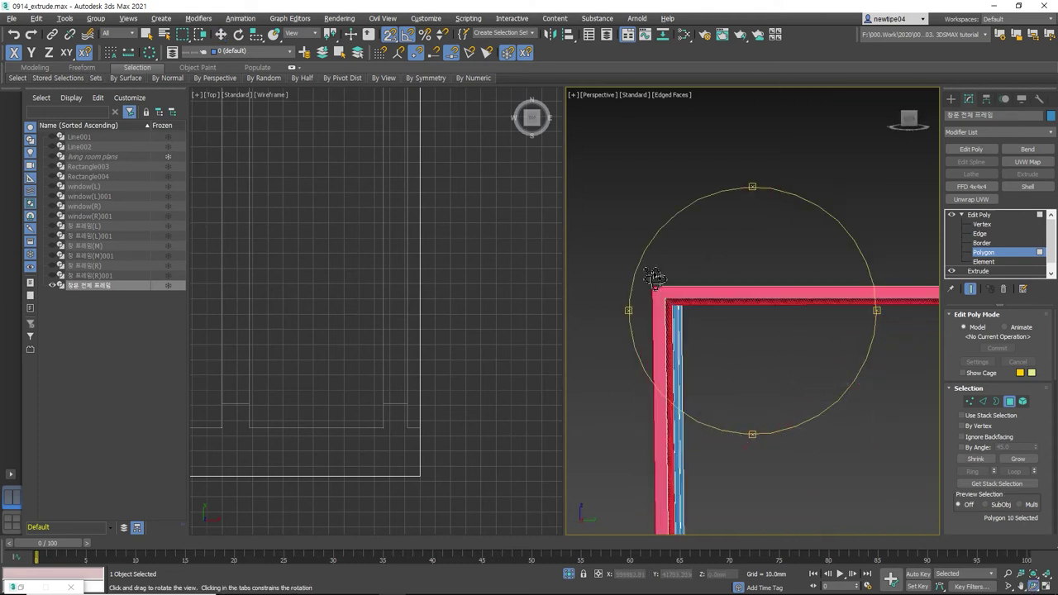
pyautogui.press('w')
pyautogui.scroll(3, 661, 289)
pyautogui.scroll(2, 679, 289)
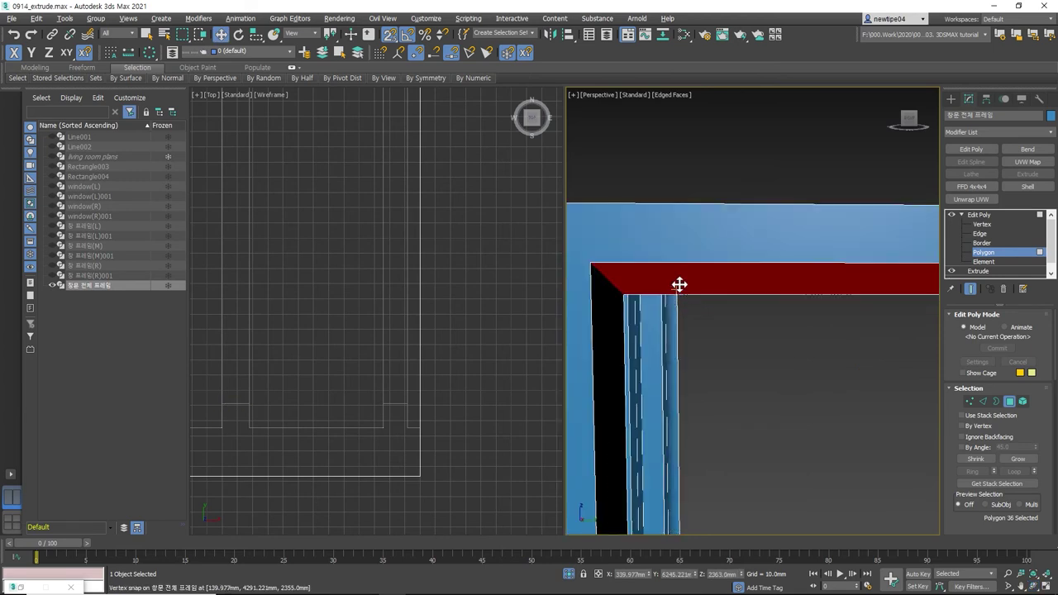
# - Invert the face selection twice, then check the top strip, bottom strip and front faces
pyautogui.hotkey('ctrl', 'i')
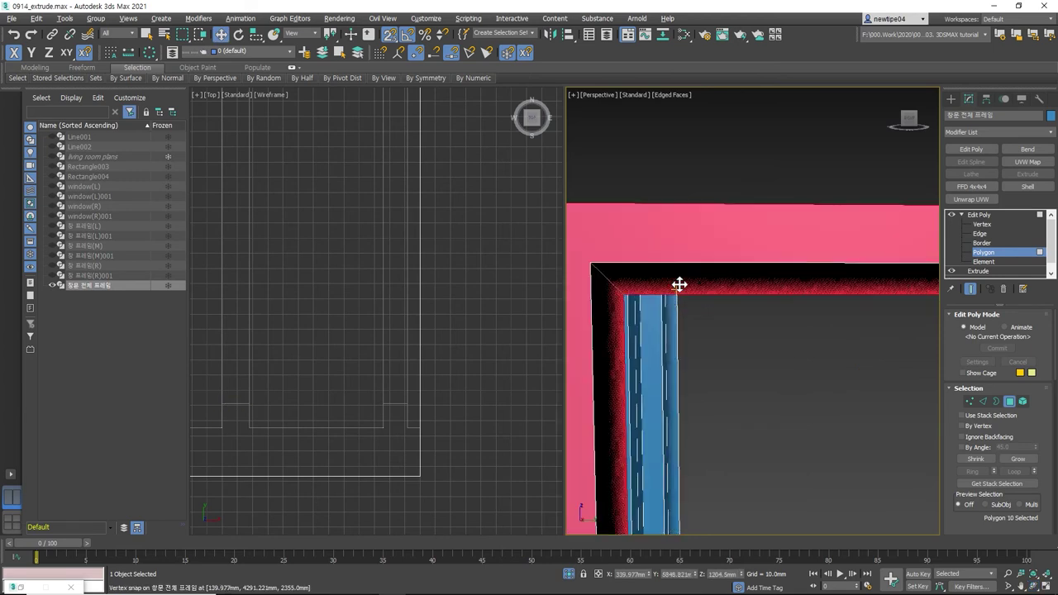
pyautogui.hotkey('ctrl', 'i')
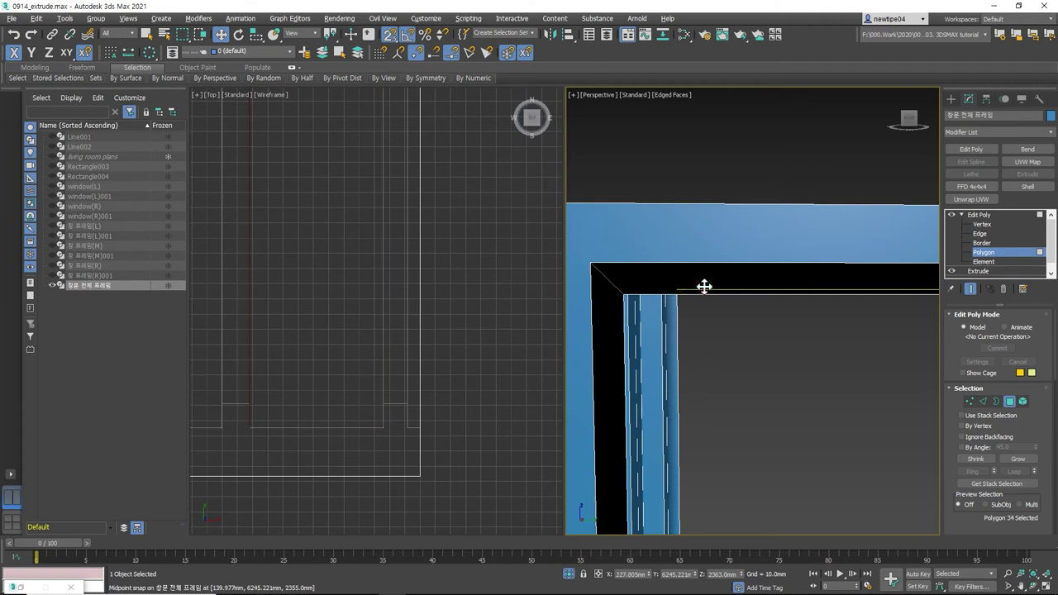
pyautogui.keyDown('ctrl'); pyautogui.click(707, 286); pyautogui.keyUp('ctrl')
pyautogui.click(604, 303)
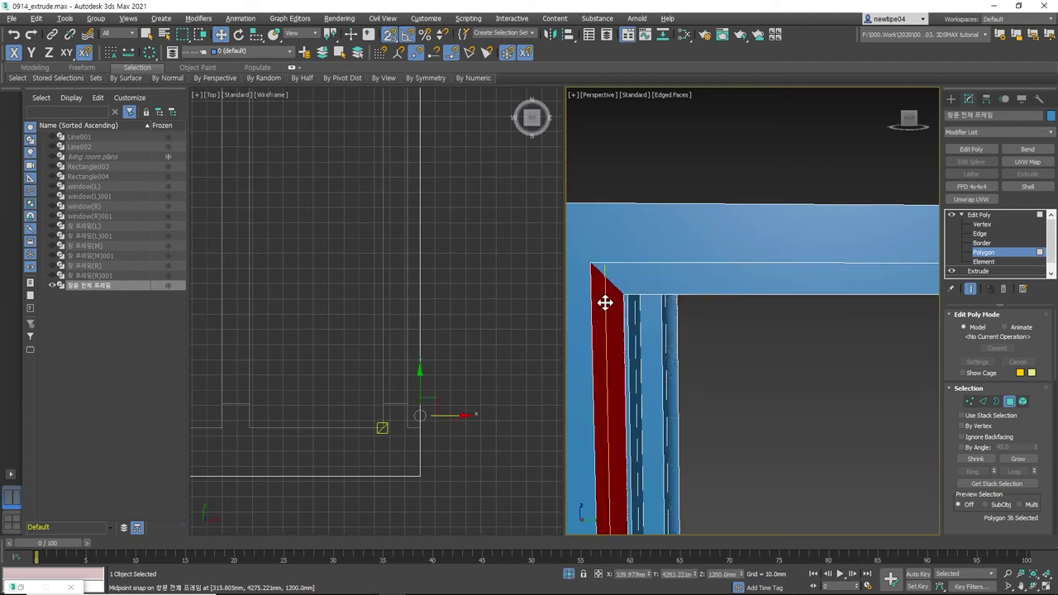
pyautogui.scroll(-3, 626, 265)
pyautogui.moveTo(627, 264)
pyautogui.mouseDown(button='middle')
pyautogui.moveTo(652, 170)
pyautogui.moveTo(682, 293)
pyautogui.moveTo(649, 329)
pyautogui.mouseUp(button='middle')
pyautogui.click(652, 295)
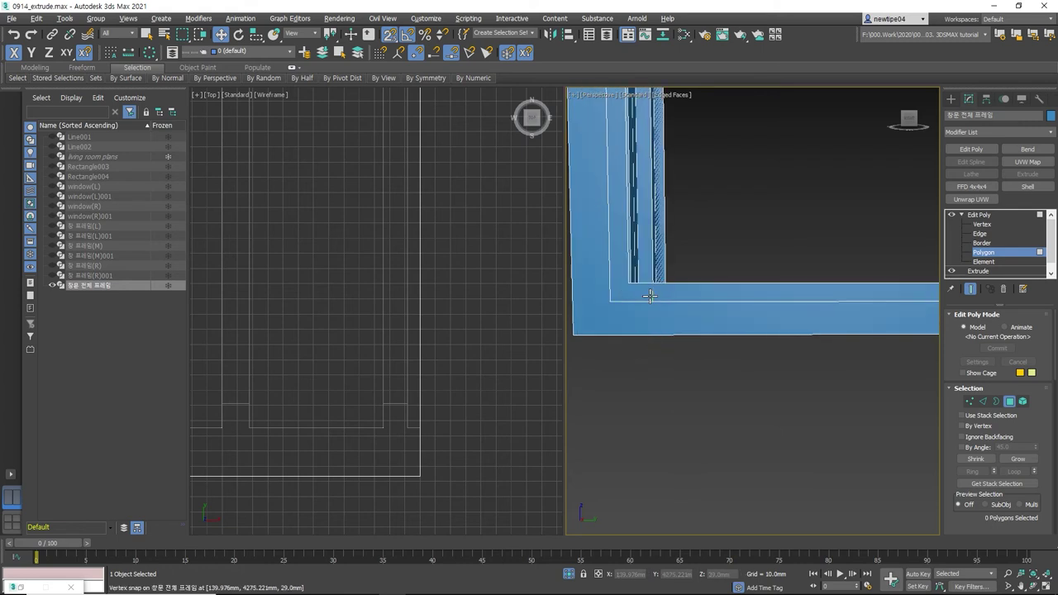
pyautogui.scroll(-2, 643, 302)
pyautogui.scroll(-2, 629, 329)
pyautogui.scroll(2, 629, 331)
pyautogui.scroll(2, 728, 323)
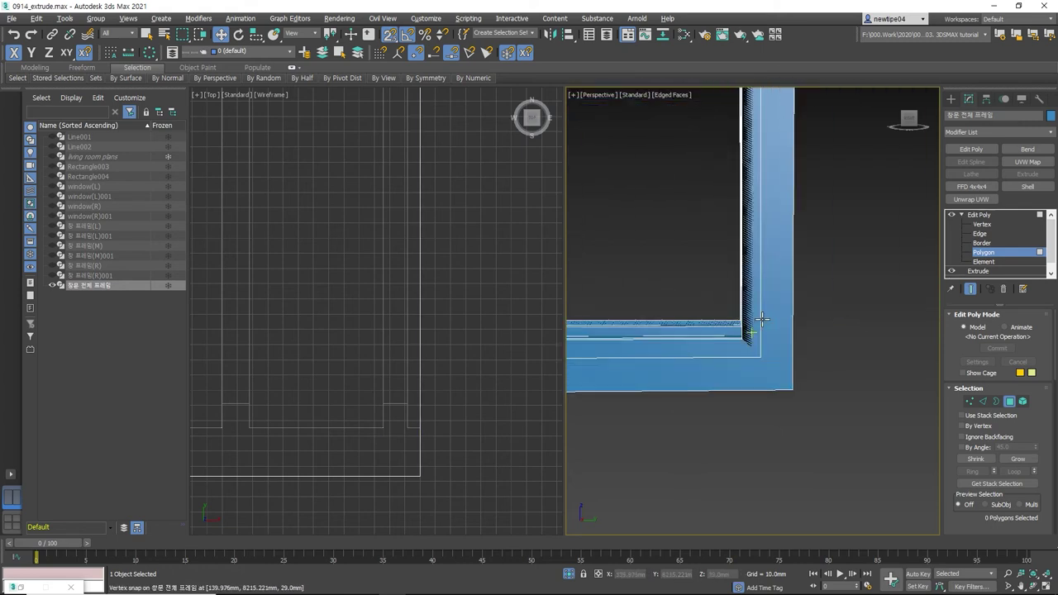
pyautogui.click(752, 307)
# - Clear the frame's face selection and leave Polygon level for the Edit Poly object
pyautogui.press('Delete')
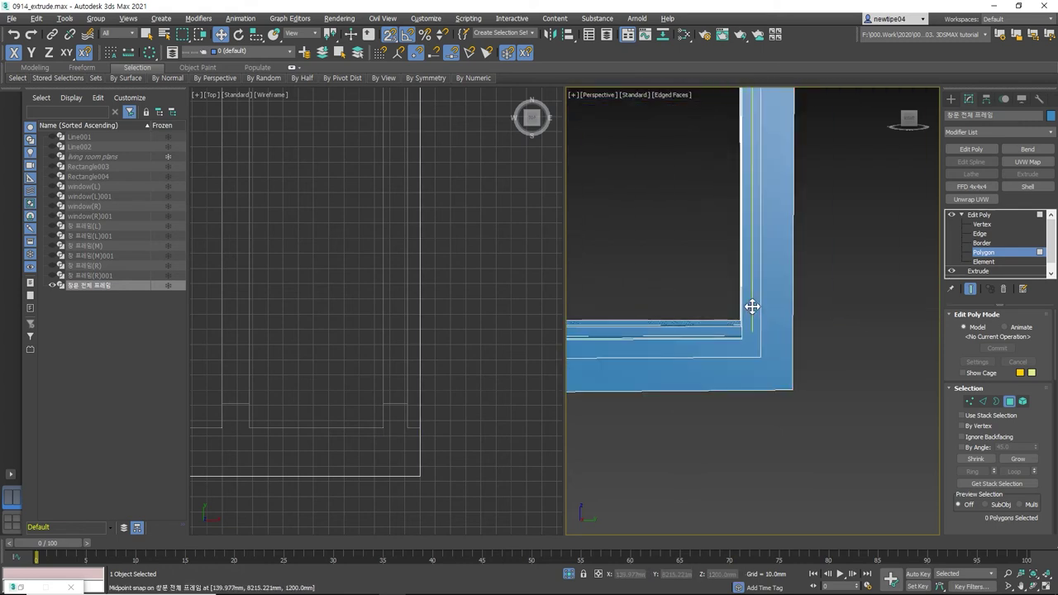
pyautogui.scroll(-3, 747, 184)
pyautogui.scroll(4, 755, 142)
pyautogui.scroll(-2, 744, 298)
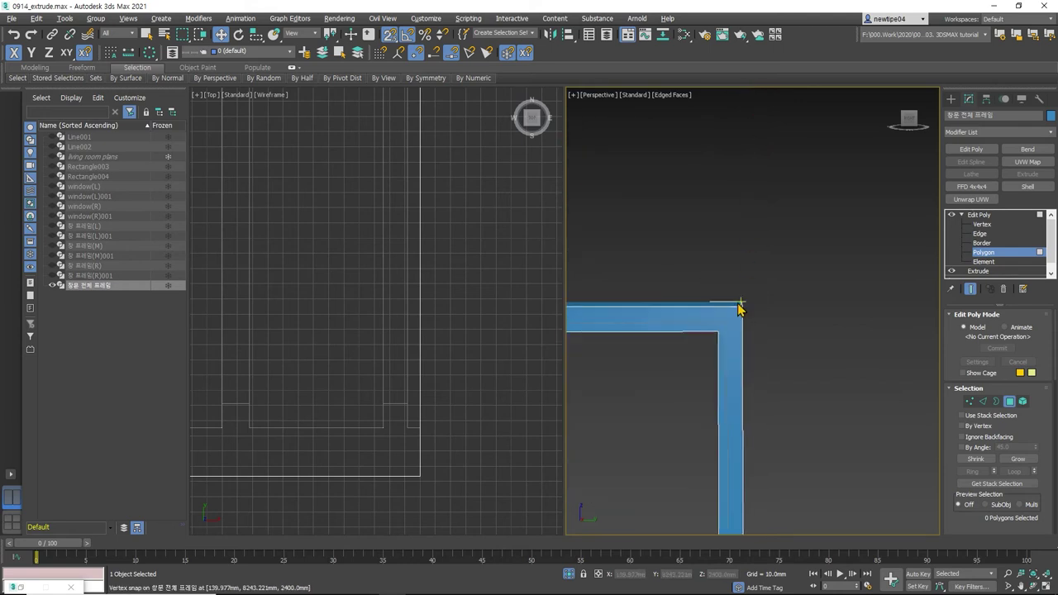
pyautogui.click(979, 214)
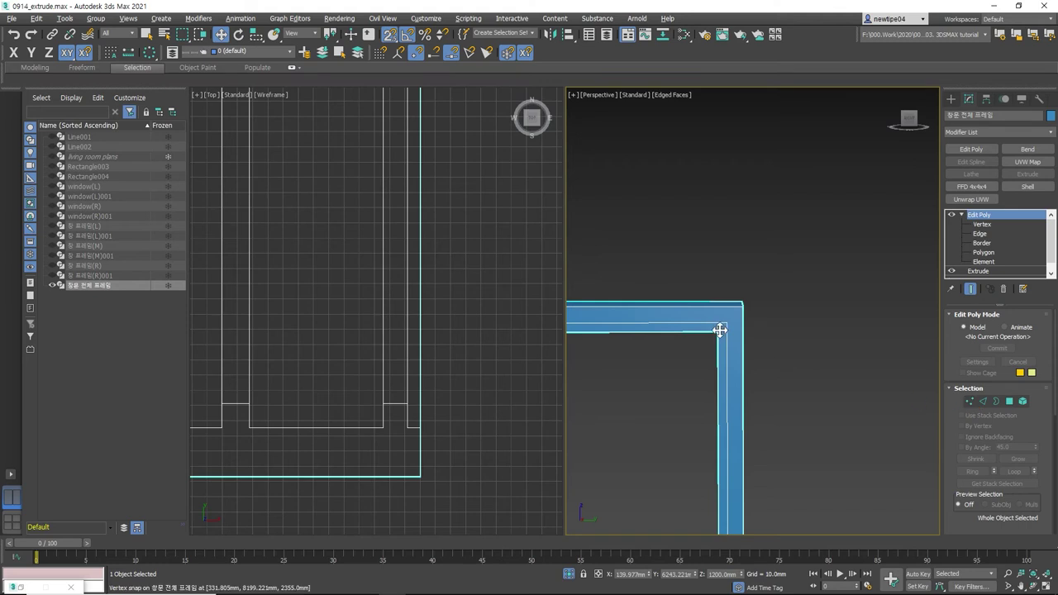
# - At Vertex level, move the selected corner vertices along the frame in the Top view
pyautogui.click(970, 402)
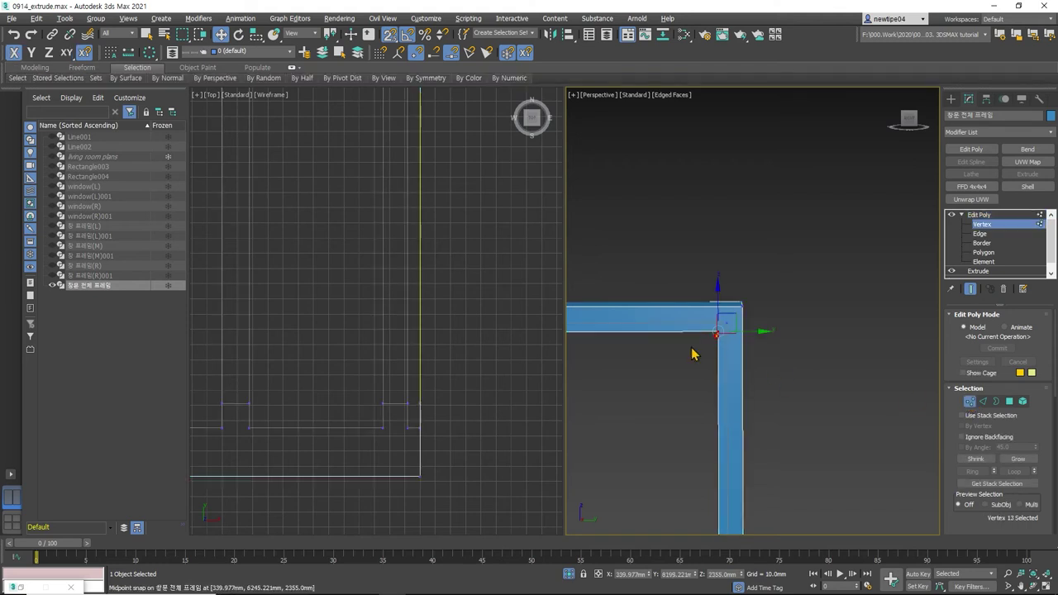
pyautogui.scroll(2, 456, 323)
pyautogui.moveTo(456, 324); pyautogui.dragTo(428, 345, button='middle')
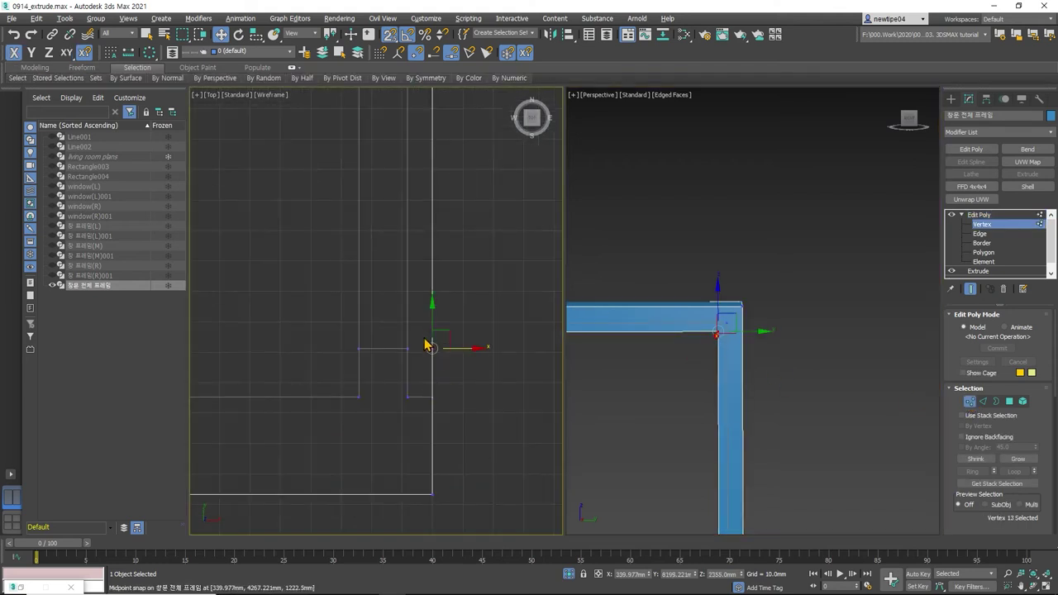
pyautogui.scroll(-2, 463, 397)
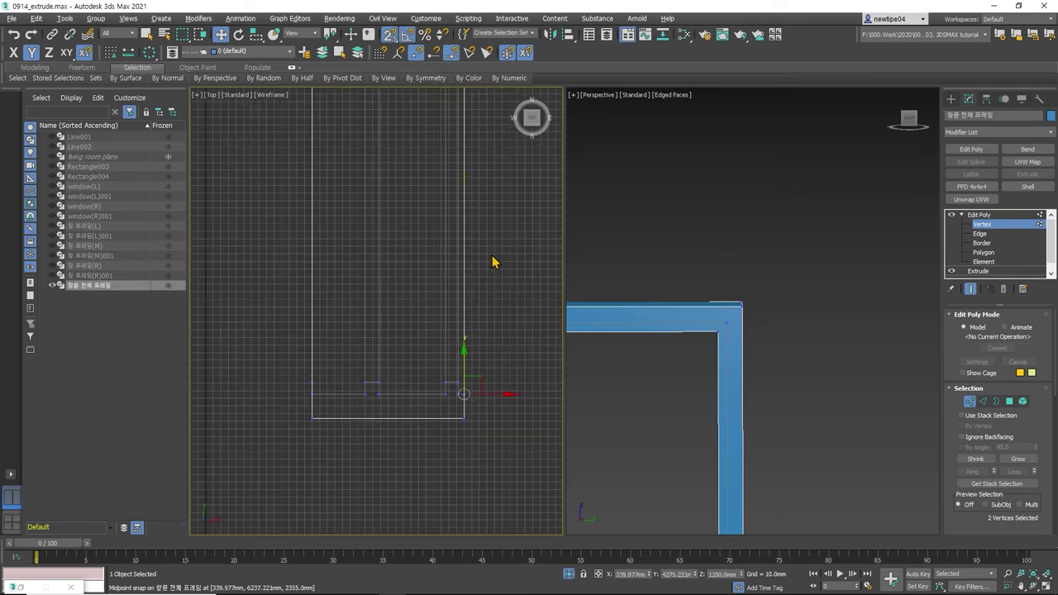
pyautogui.scroll(-1, 493, 262)
pyautogui.scroll(2, 490, 165)
pyautogui.scroll(2, 465, 158)
pyautogui.moveTo(465, 127); pyautogui.dragTo(441, 243, button='middle')
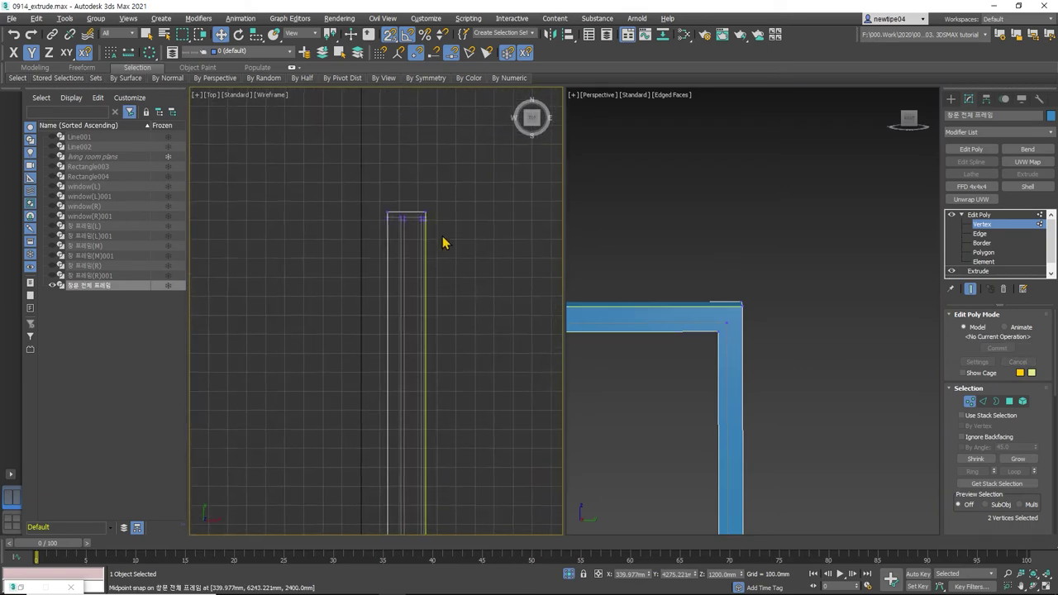
pyautogui.scroll(3, 441, 243)
pyautogui.scroll(2, 407, 207)
pyautogui.moveTo(394, 171); pyautogui.dragTo(397, 170)
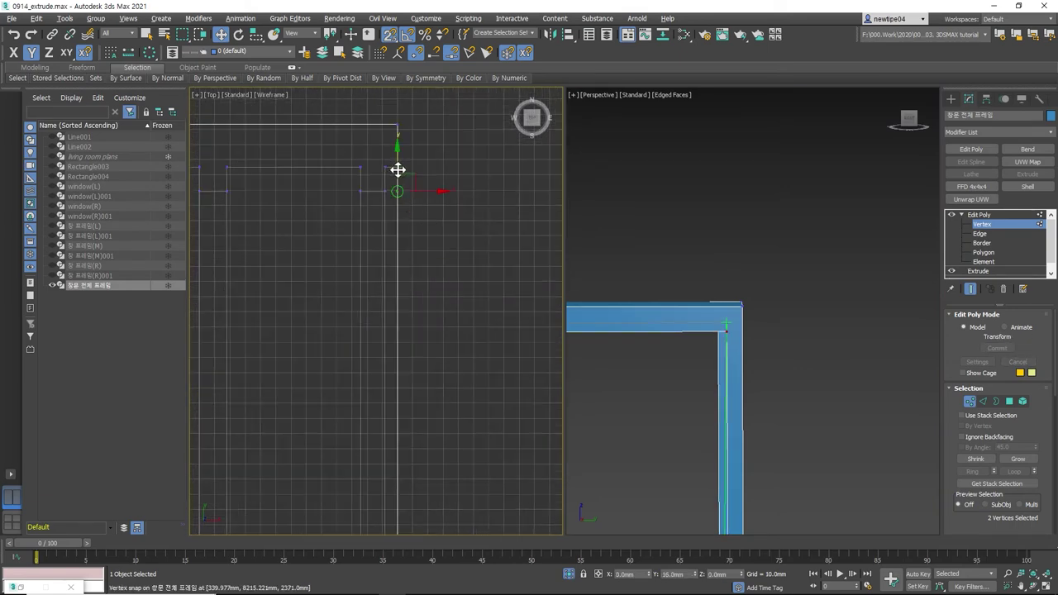
pyautogui.scroll(2, 409, 187)
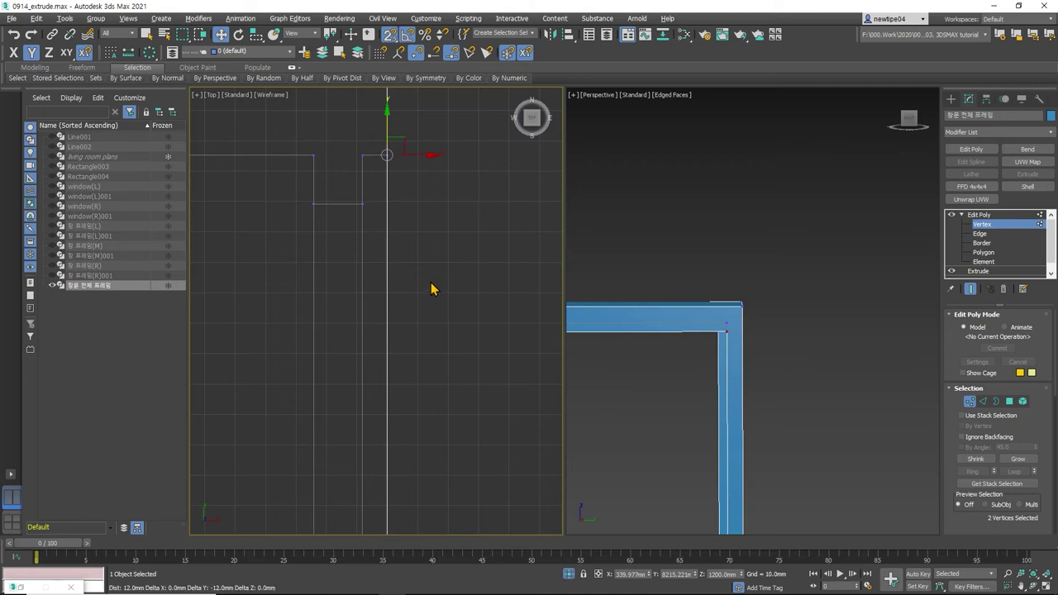
# - In the Left view, snap the selected vertices onto the neighbouring corner vertex
pyautogui.press('l')
pyautogui.scroll(3, 323, 245)
pyautogui.scroll(2, 326, 244)
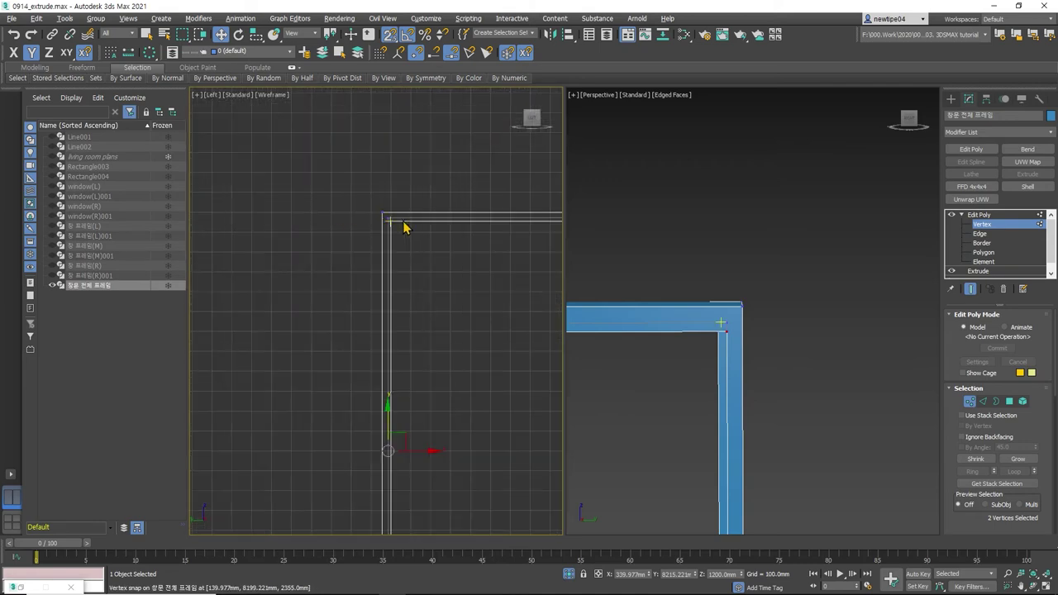
pyautogui.scroll(2, 397, 230)
pyautogui.scroll(2, 383, 232)
pyautogui.moveTo(337, 243)
pyautogui.mouseDown()
pyautogui.moveTo(291, 239)
pyautogui.moveTo(278, 214)
pyautogui.mouseUp()
# - Select the vertices at the frame's upper corner and top-right corner
pyautogui.click(285, 189)
pyautogui.scroll(-3, 313, 227)
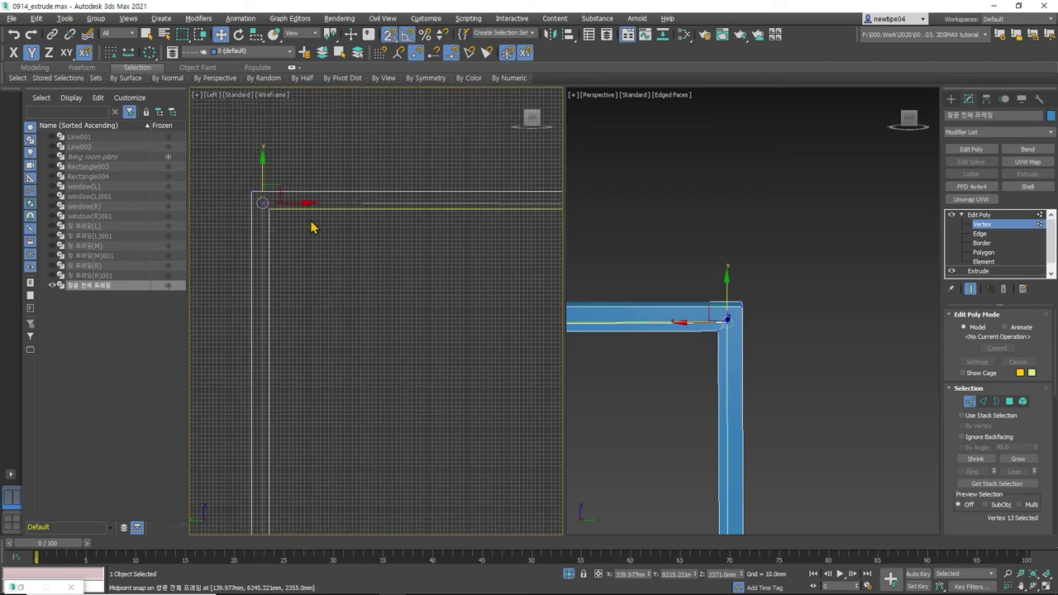
pyautogui.moveTo(312, 227)
pyautogui.mouseDown(button='middle')
pyautogui.moveTo(420, 232)
pyautogui.moveTo(377, 237)
pyautogui.mouseUp(button='middle')
pyautogui.scroll(-2, 416, 239)
pyautogui.scroll(3, 469, 236)
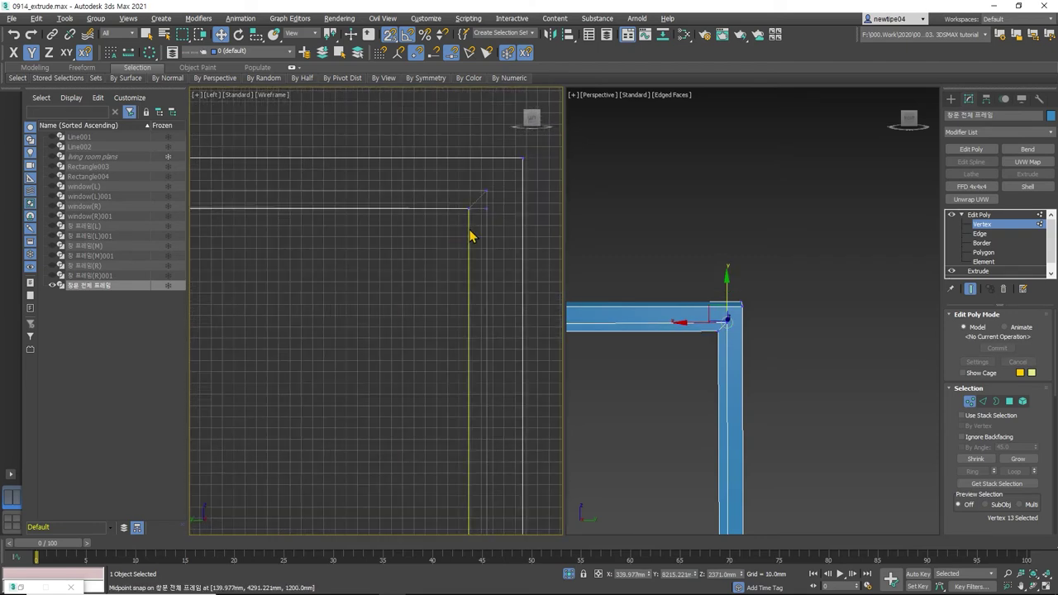
pyautogui.click(485, 191)
pyautogui.scroll(-2, 503, 201)
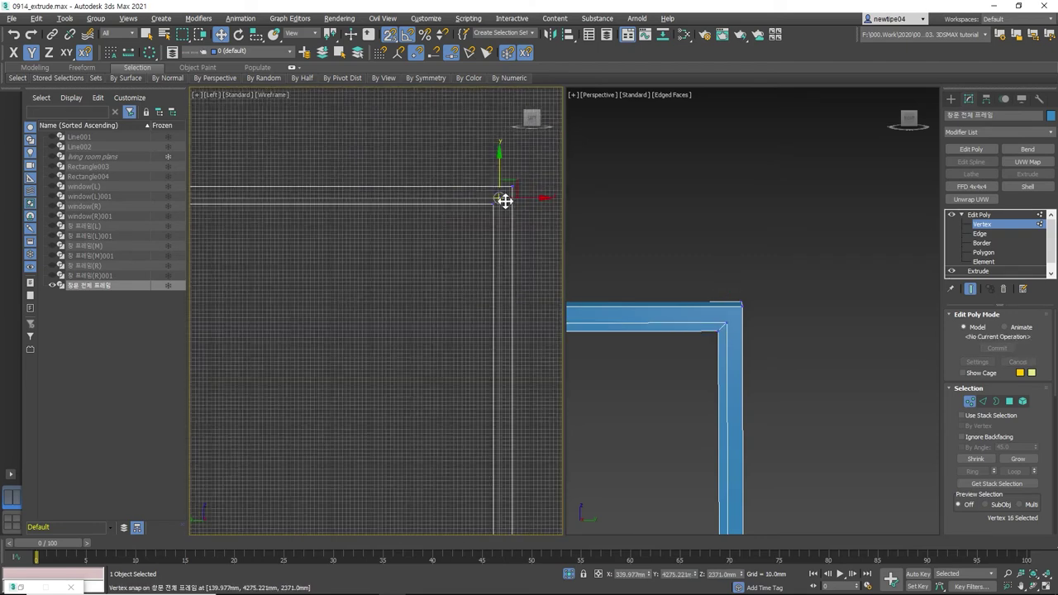
pyautogui.scroll(-2, 503, 201)
pyautogui.scroll(3, 501, 291)
pyautogui.scroll(3, 501, 299)
pyautogui.scroll(2, 494, 313)
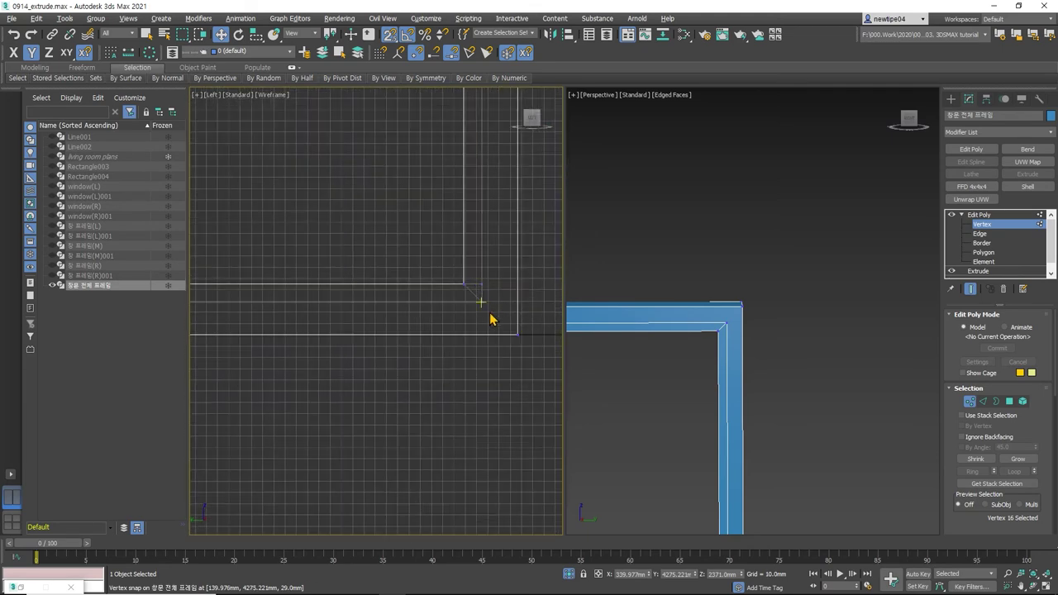
pyautogui.scroll(3, 713, 241)
# - Snap the selected vertices into place at the frame corner, then clear the selection
pyautogui.scroll(3, 737, 284)
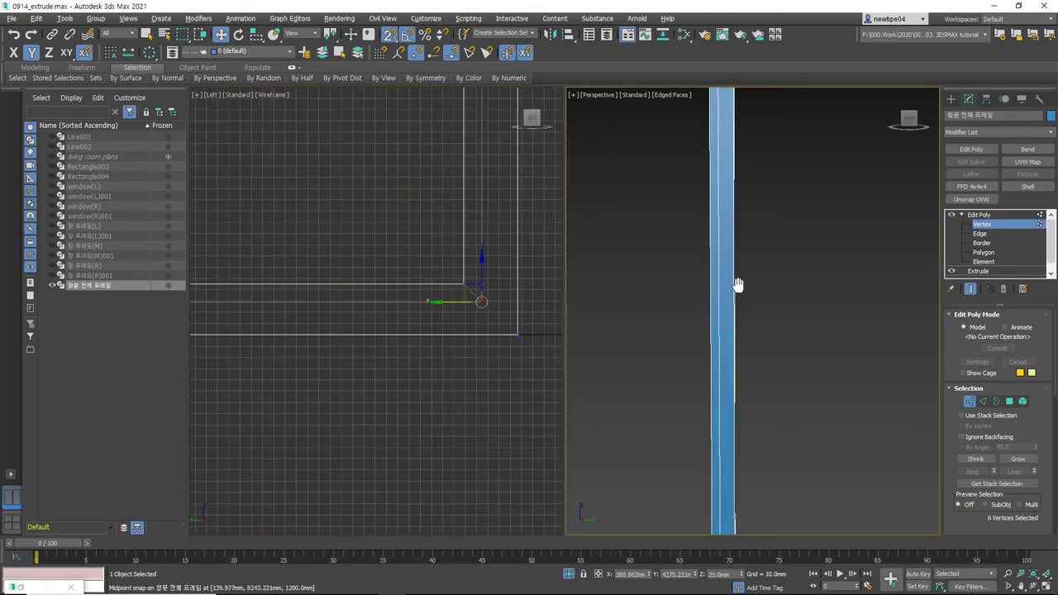
pyautogui.moveTo(736, 284)
pyautogui.mouseDown(button='middle')
pyautogui.moveTo(751, 314)
pyautogui.moveTo(787, 344)
pyautogui.moveTo(796, 338)
pyautogui.mouseUp(button='middle')
pyautogui.scroll(2, 796, 338)
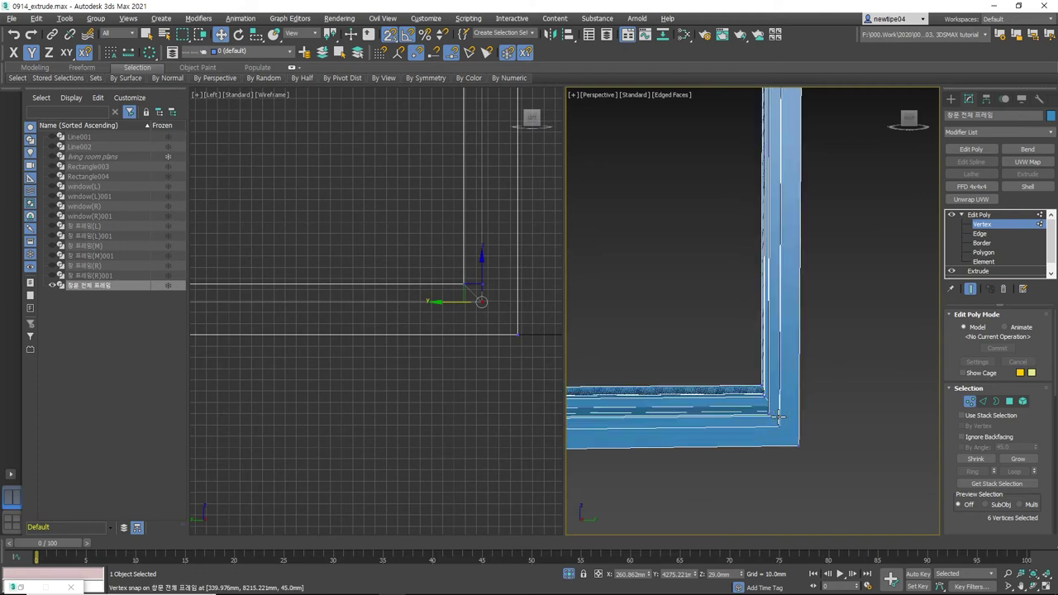
pyautogui.scroll(2, 785, 388)
pyautogui.scroll(2, 780, 433)
pyautogui.moveTo(492, 293)
pyautogui.mouseDown()
pyautogui.moveTo(484, 273)
pyautogui.moveTo(484, 303)
pyautogui.moveTo(505, 294)
pyautogui.moveTo(503, 302)
pyautogui.mouseUp()
pyautogui.click(498, 278)
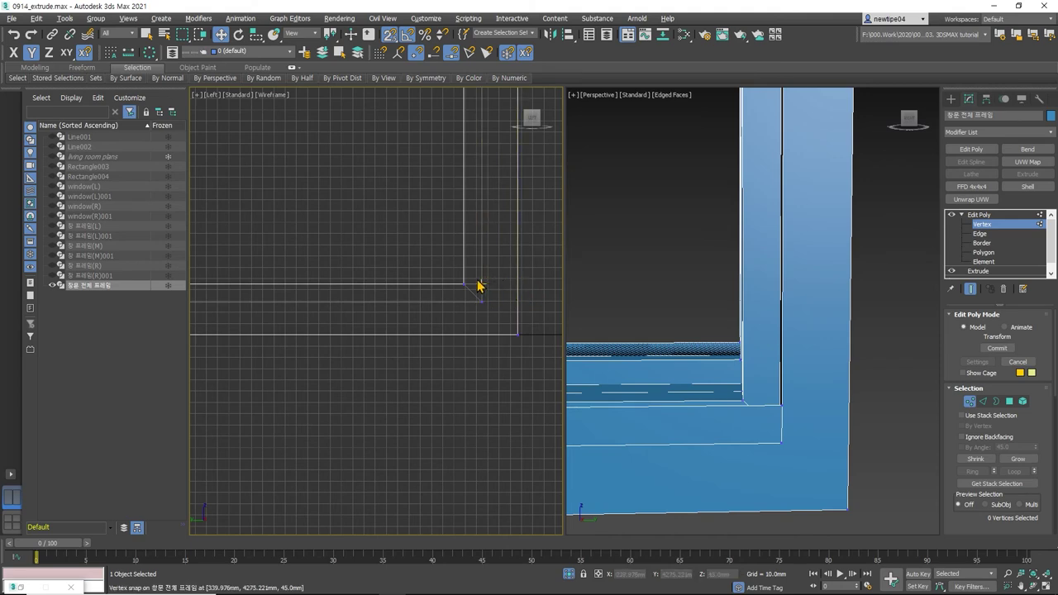
# - Select the corner vertex and snap it onto the frame's outer corner
pyautogui.click(481, 283)
pyautogui.moveTo(486, 303)
pyautogui.mouseDown()
pyautogui.moveTo(501, 218)
pyautogui.moveTo(508, 307)
pyautogui.mouseUp()
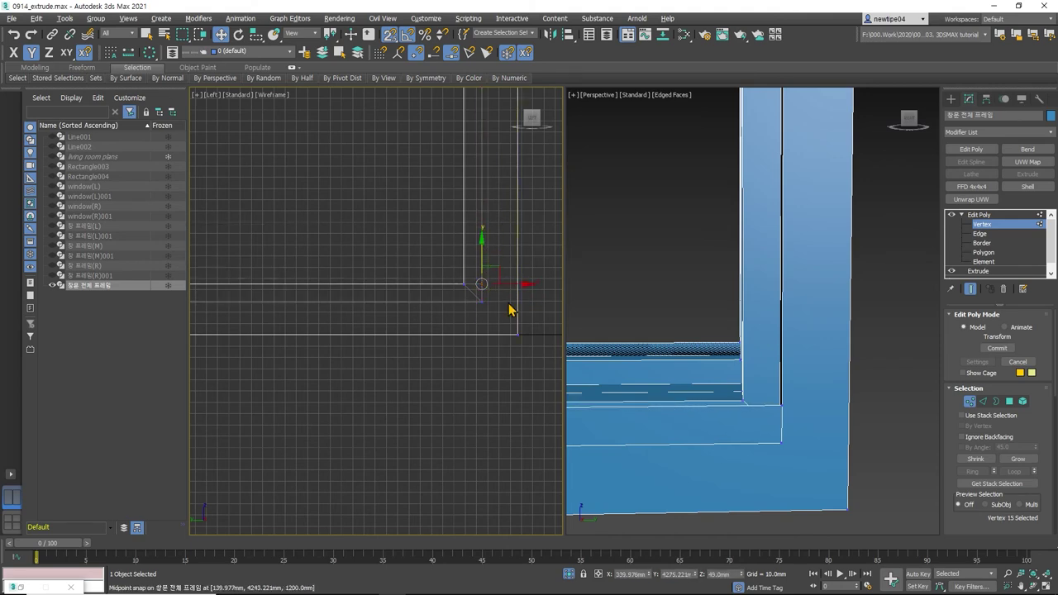
pyautogui.scroll(-5, 703, 323)
pyautogui.scroll(-3, 708, 325)
pyautogui.scroll(5, 672, 327)
pyautogui.scroll(3, 671, 328)
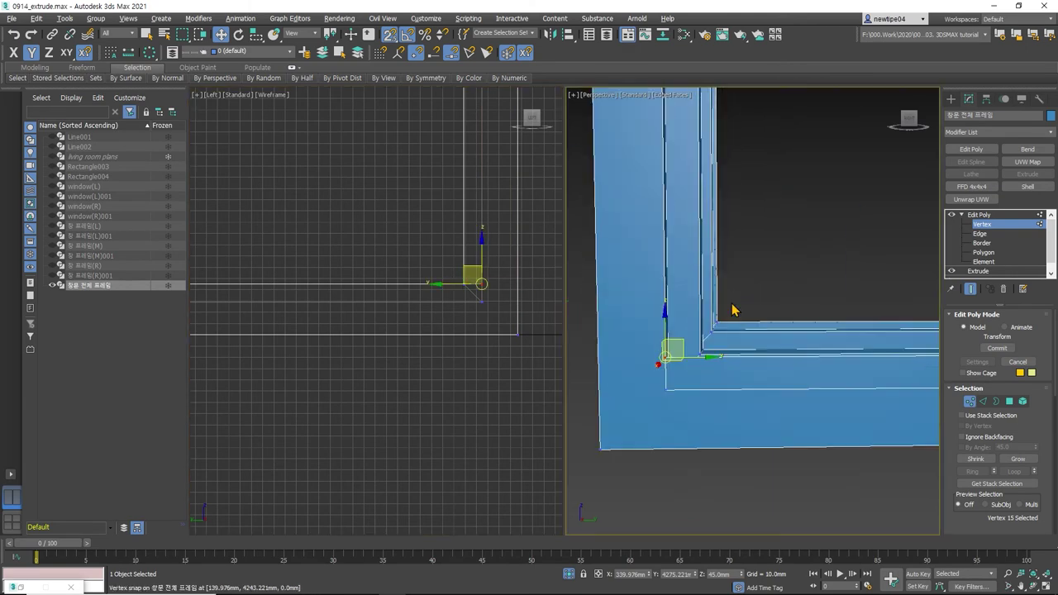
pyautogui.scroll(2, 733, 307)
pyautogui.scroll(-2, 704, 337)
pyautogui.moveTo(480, 253); pyautogui.dragTo(496, 279)
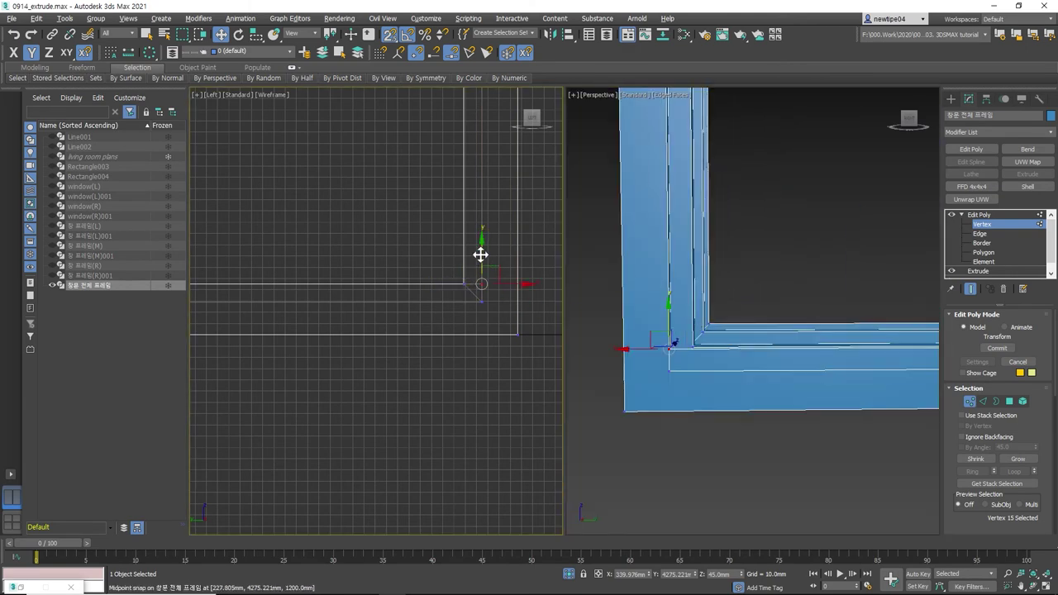
# - In the Left view, lower the selected vertices from 45mm to 29mm onto the frame corner
pyautogui.scroll(3, 495, 279)
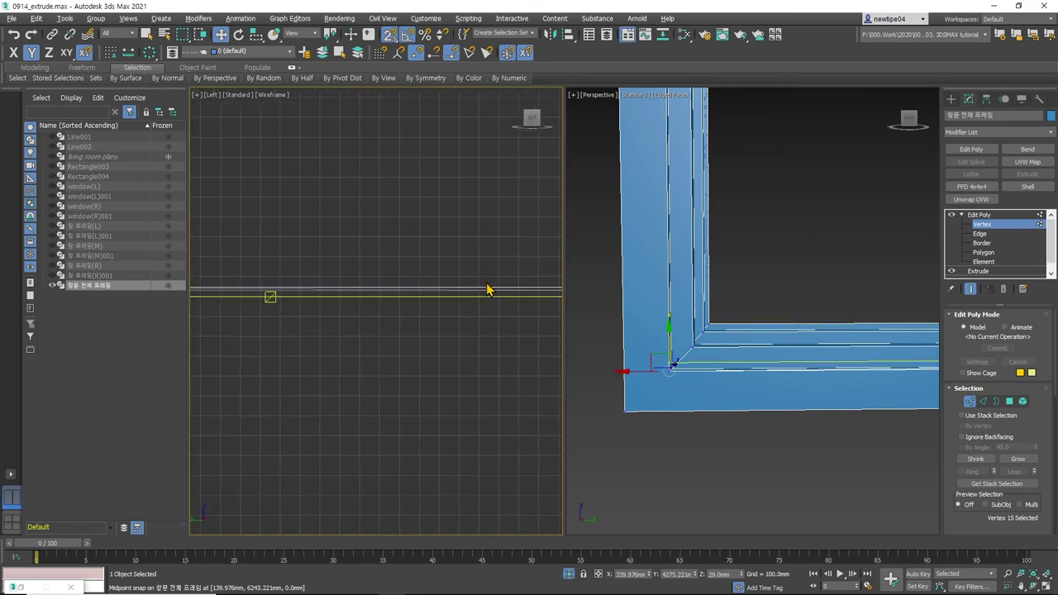
pyautogui.moveTo(487, 290); pyautogui.dragTo(323, 279, button='middle')
pyautogui.scroll(3, 343, 295)
pyautogui.scroll(2, 358, 312)
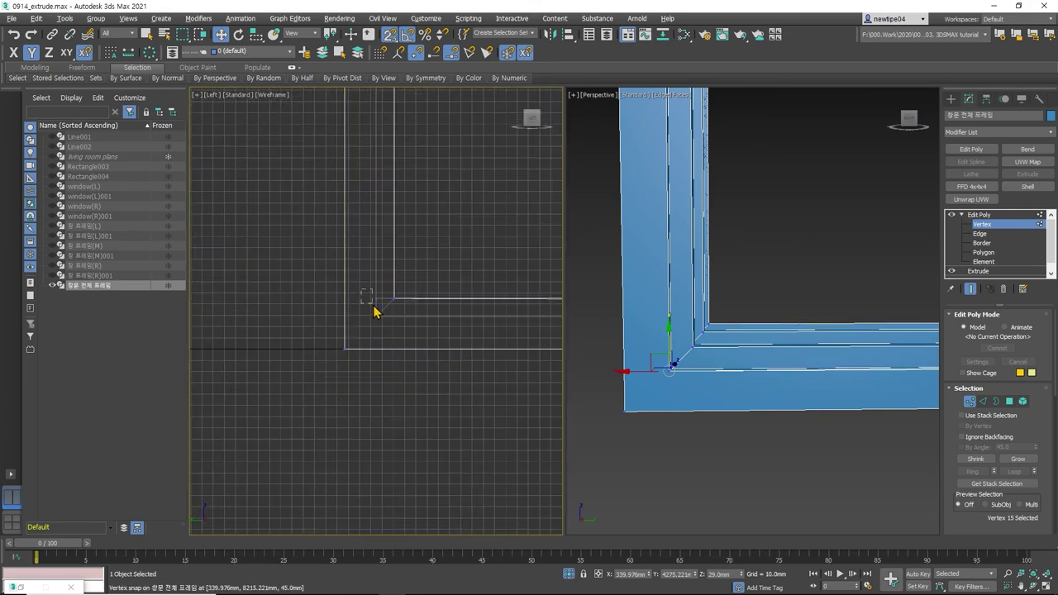
pyautogui.moveTo(378, 281); pyautogui.dragTo(374, 312)
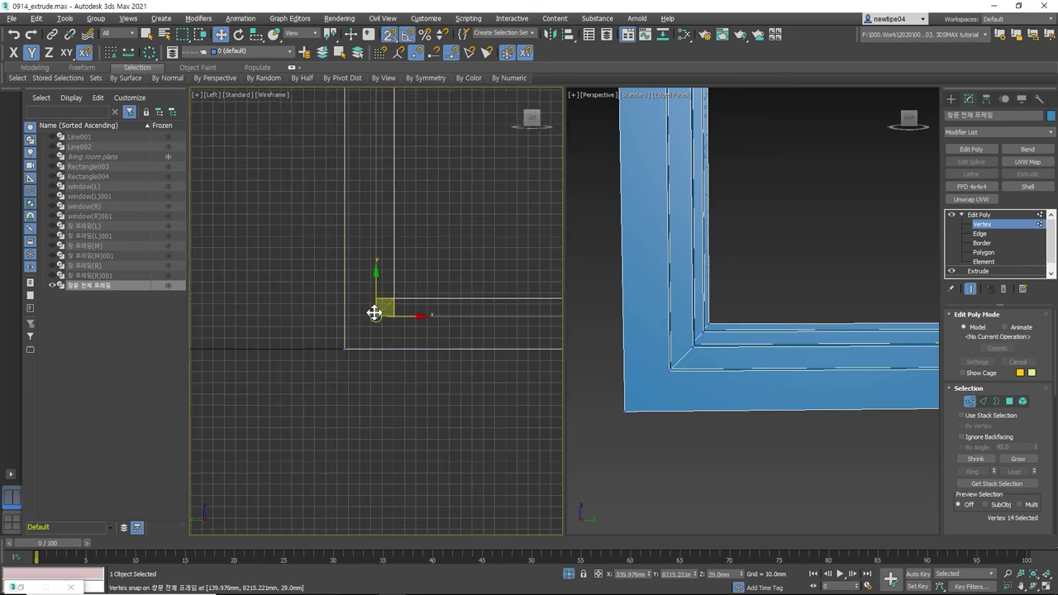
pyautogui.scroll(-2, 363, 334)
pyautogui.scroll(-3, 343, 303)
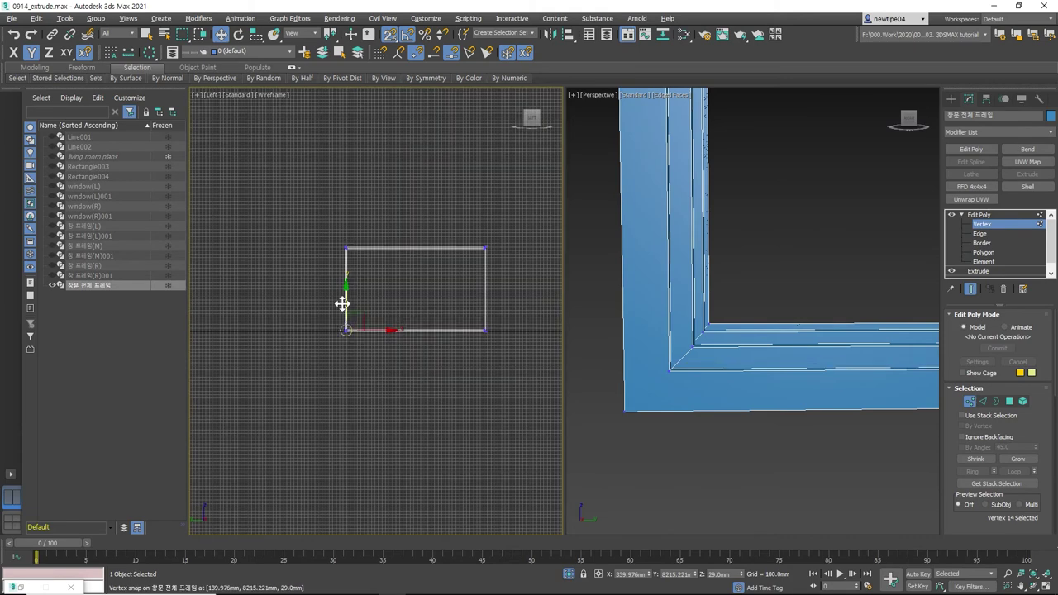
pyautogui.scroll(-3, 988, 438)
# - Clear the vertex selection, return to object level, and bring the frame's top-left corner into view
pyautogui.scroll(-2, 1021, 434)
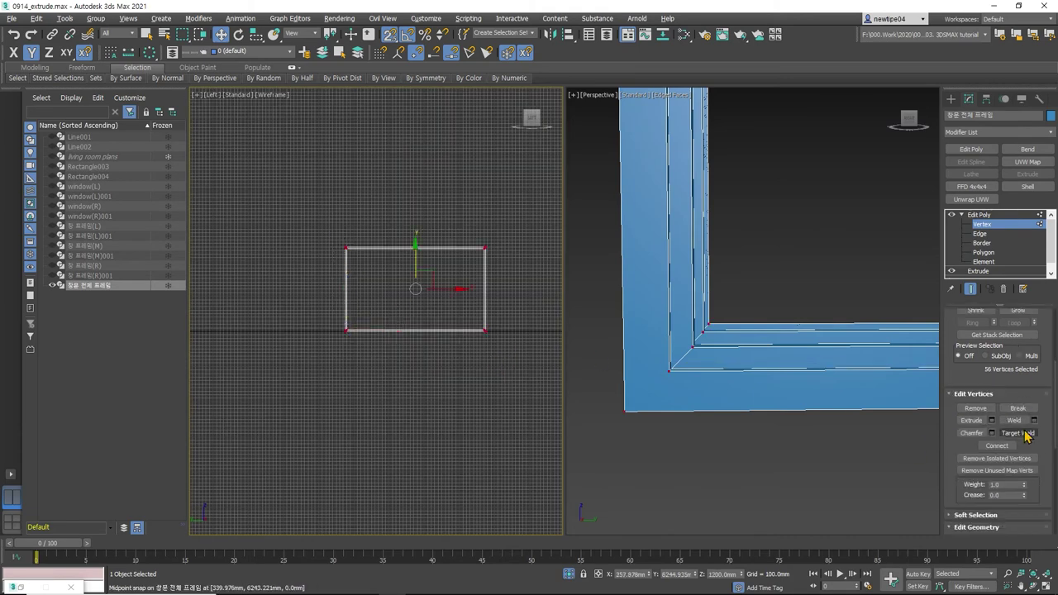
pyautogui.click(531, 331)
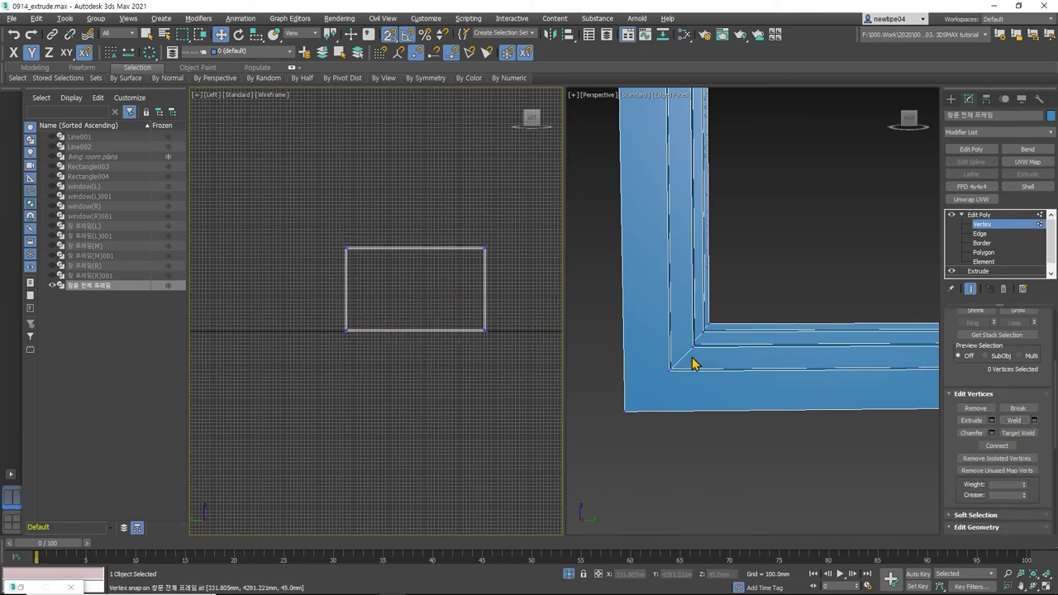
pyautogui.click(668, 372)
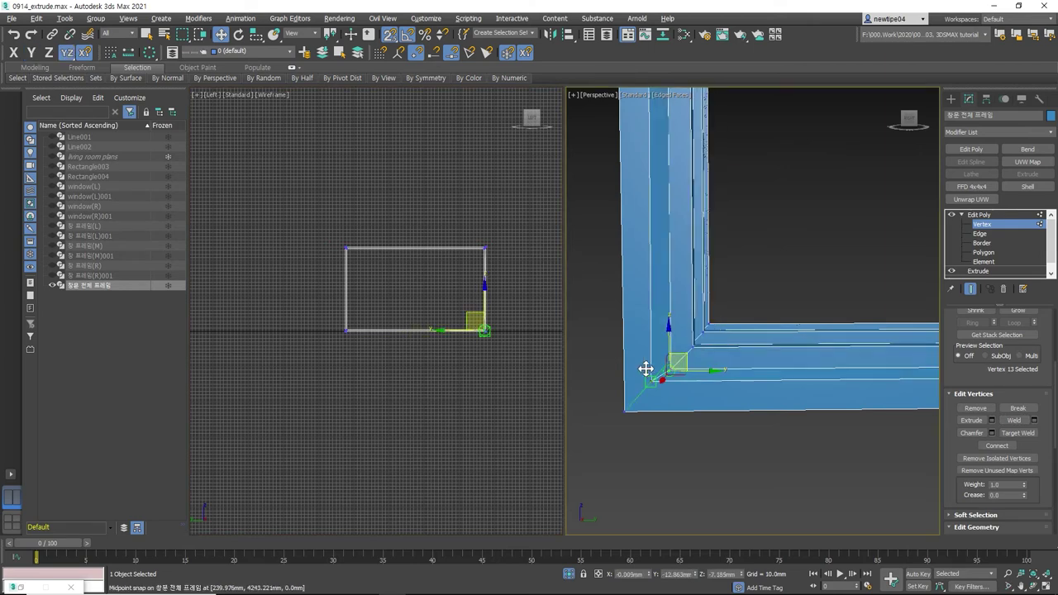
pyautogui.click(980, 214)
pyautogui.scroll(-3, 772, 309)
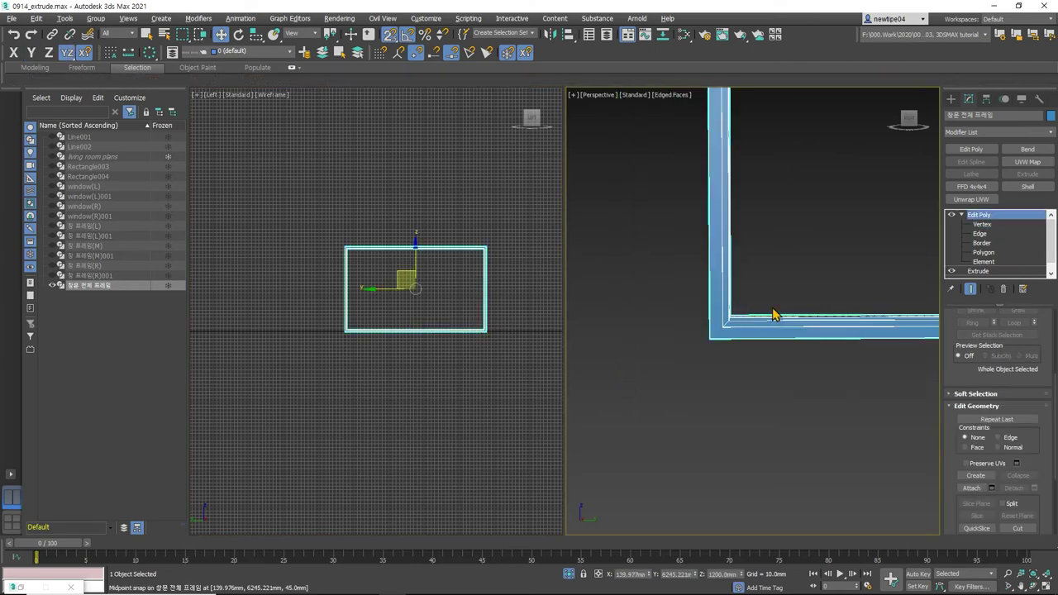
pyautogui.scroll(-3, 728, 427)
pyautogui.scroll(-2, 696, 159)
pyautogui.moveTo(696, 160)
pyautogui.mouseDown(button='middle')
pyautogui.moveTo(654, 171)
pyautogui.moveTo(726, 290)
pyautogui.moveTo(824, 412)
pyautogui.mouseUp(button='middle')
pyautogui.scroll(2, 654, 179)
pyautogui.scroll(2, 638, 182)
pyautogui.scroll(1, 641, 185)
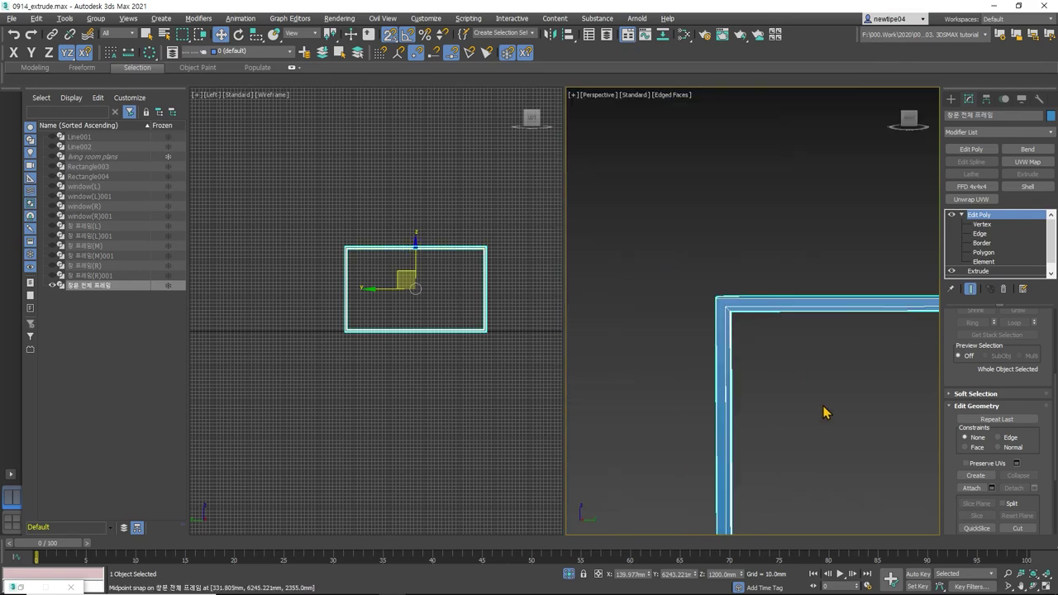
# - Orbit around the corner, then select the frame's top inner polygon at Polygon level
pyautogui.click(1034, 587)
pyautogui.moveTo(739, 350); pyautogui.dragTo(909, 333)
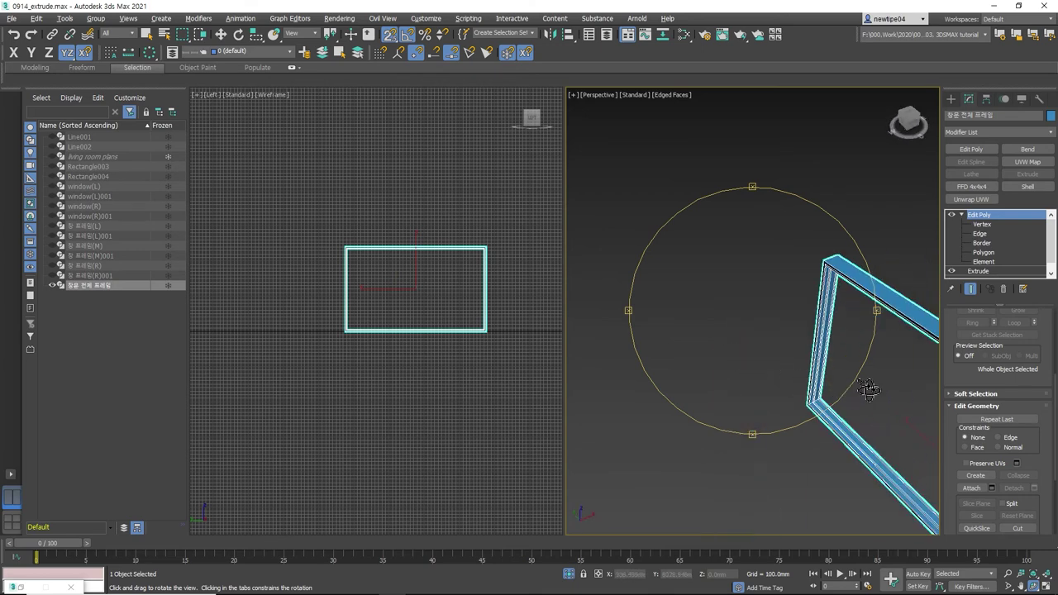
pyautogui.scroll(3, 675, 301)
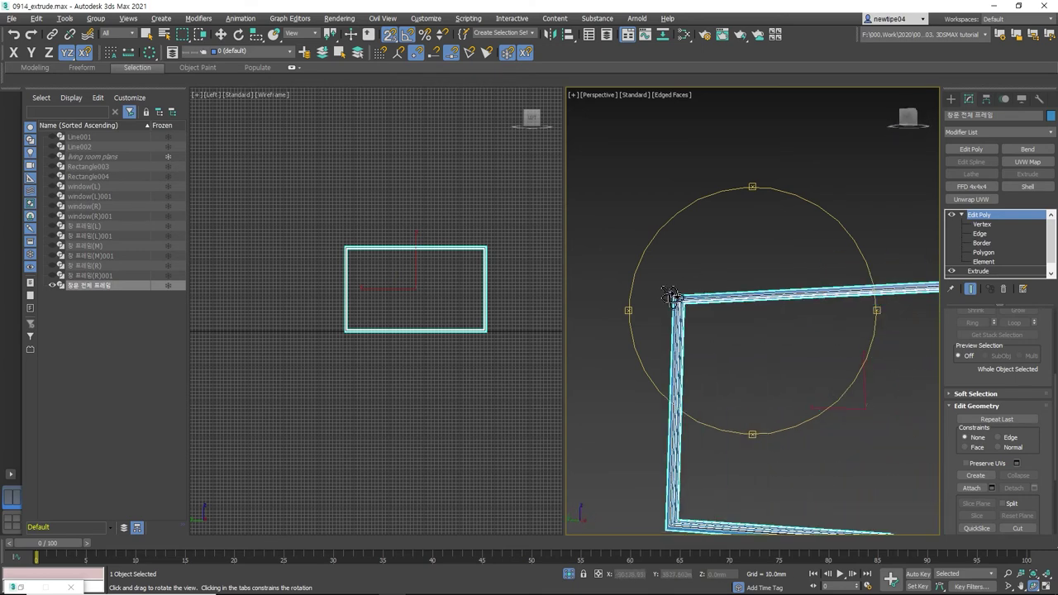
pyautogui.scroll(3, 685, 302)
pyautogui.scroll(4, 695, 308)
pyautogui.press('w')
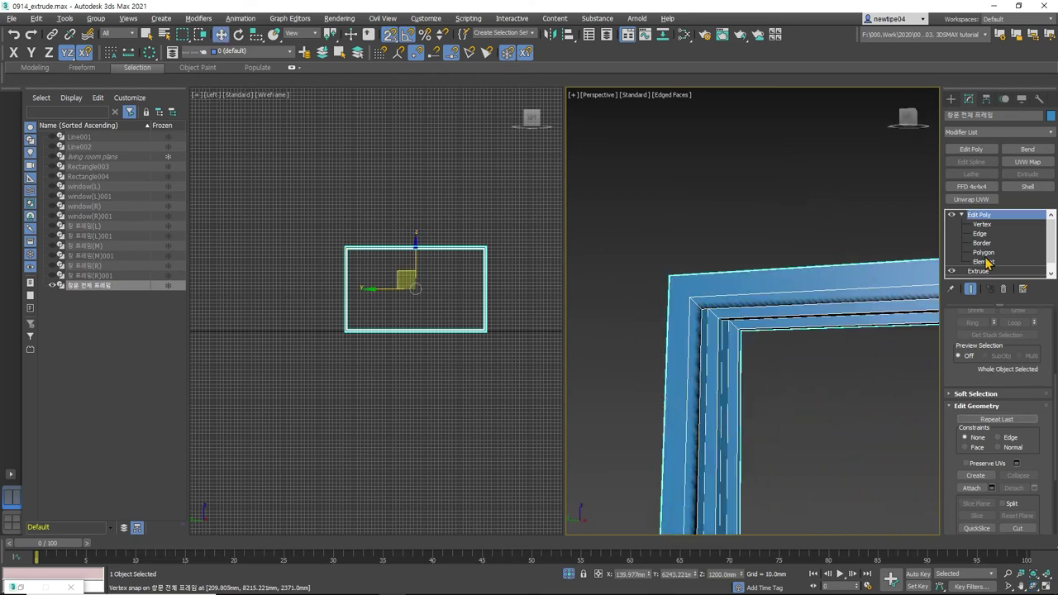
pyautogui.click(984, 253)
pyautogui.click(745, 300)
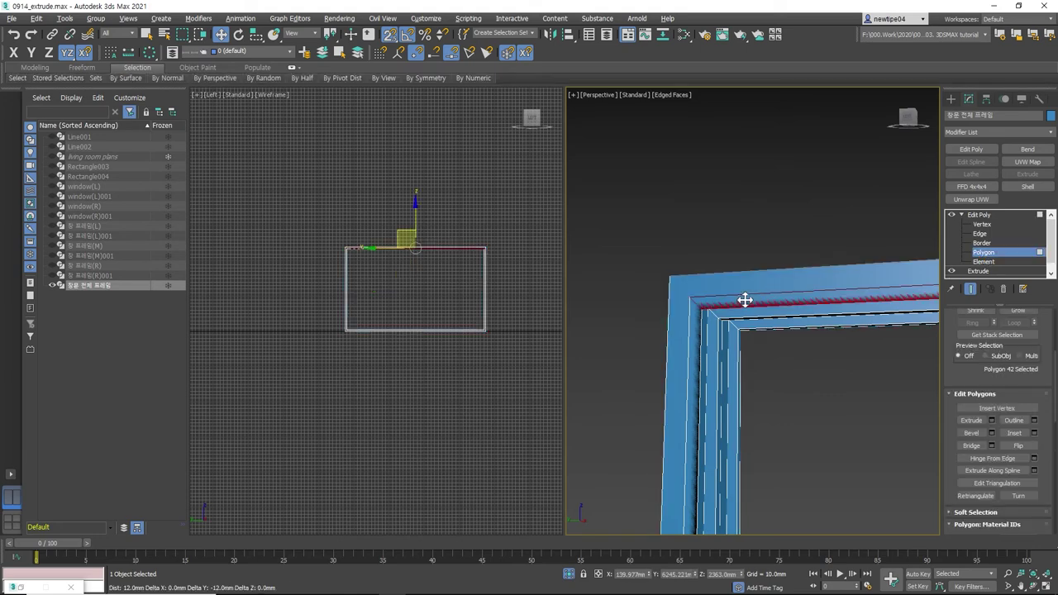
pyautogui.press('1')
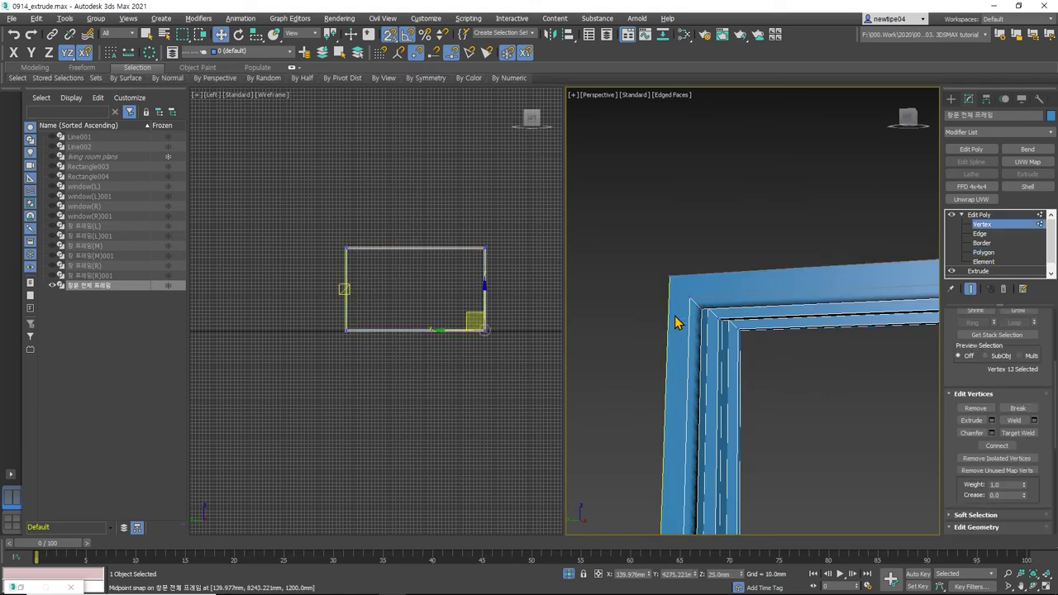
pyautogui.click(688, 297)
pyautogui.moveTo(671, 275); pyautogui.dragTo(702, 308)
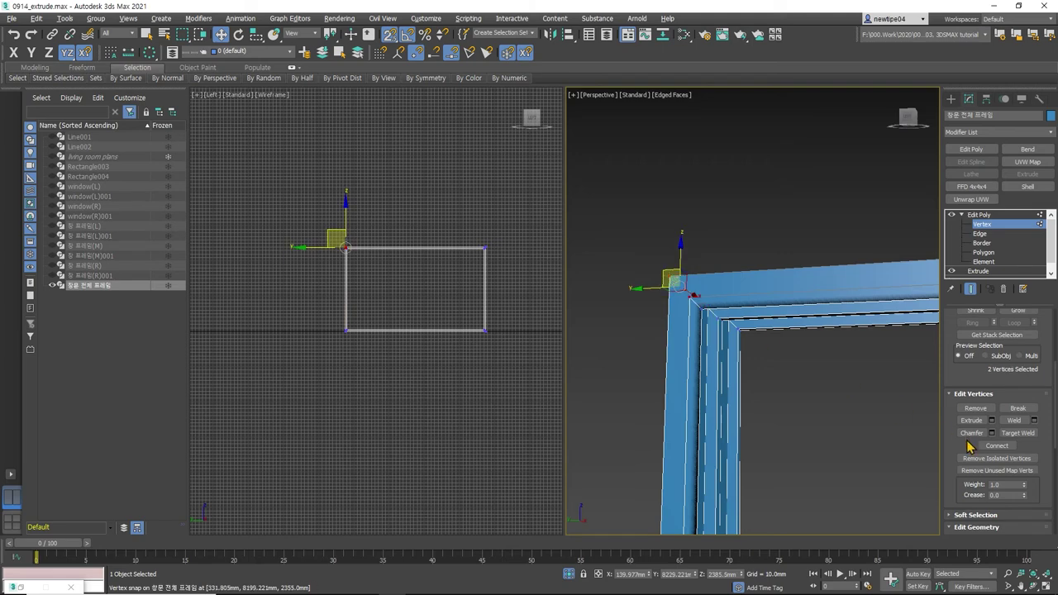
pyautogui.scroll(2, 711, 308)
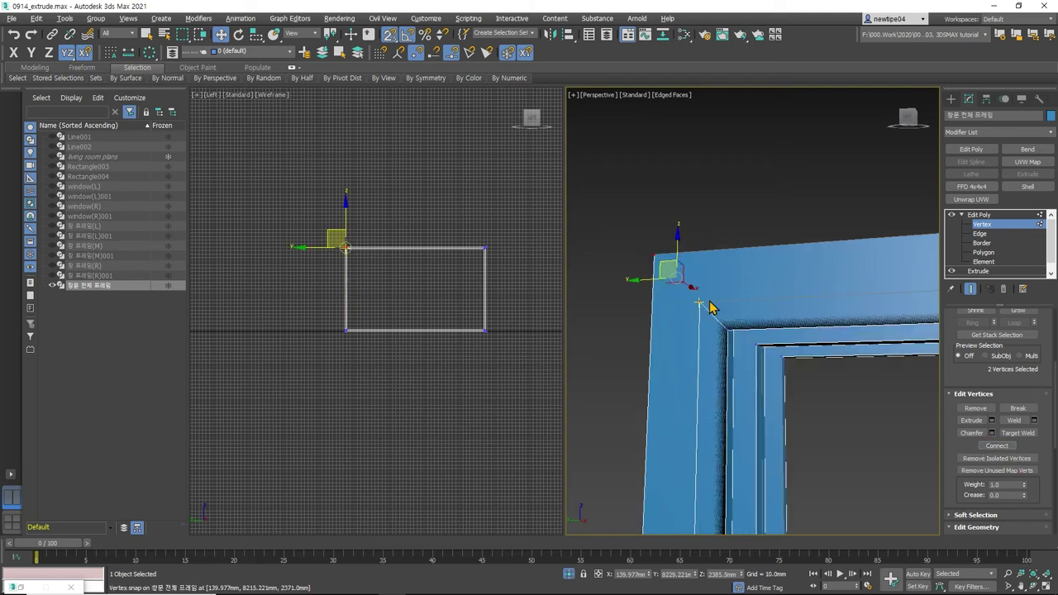
pyautogui.press('1')
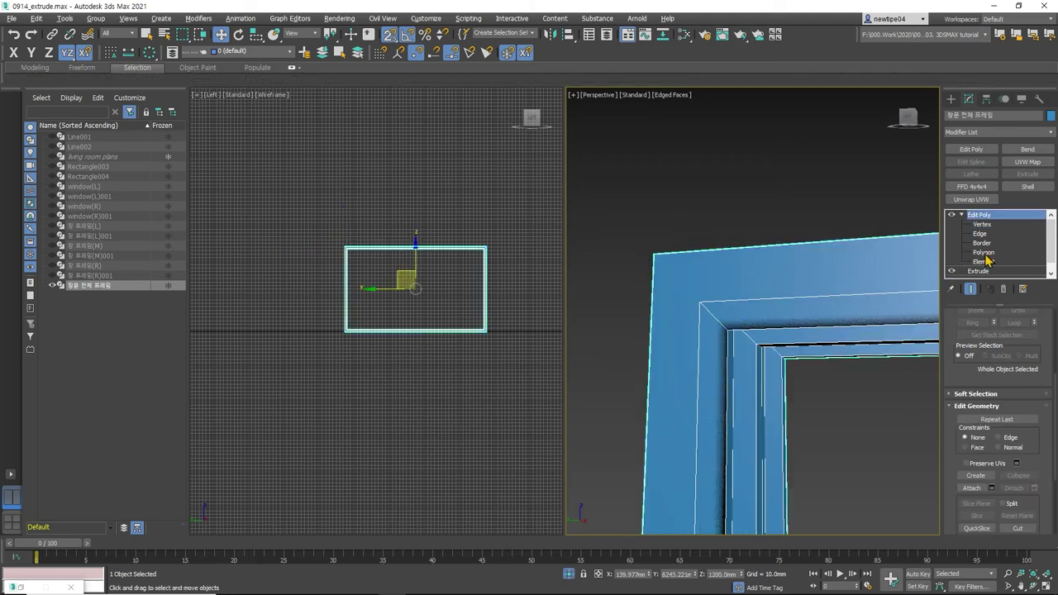
pyautogui.click(984, 253)
pyautogui.click(787, 322)
pyautogui.click(709, 336)
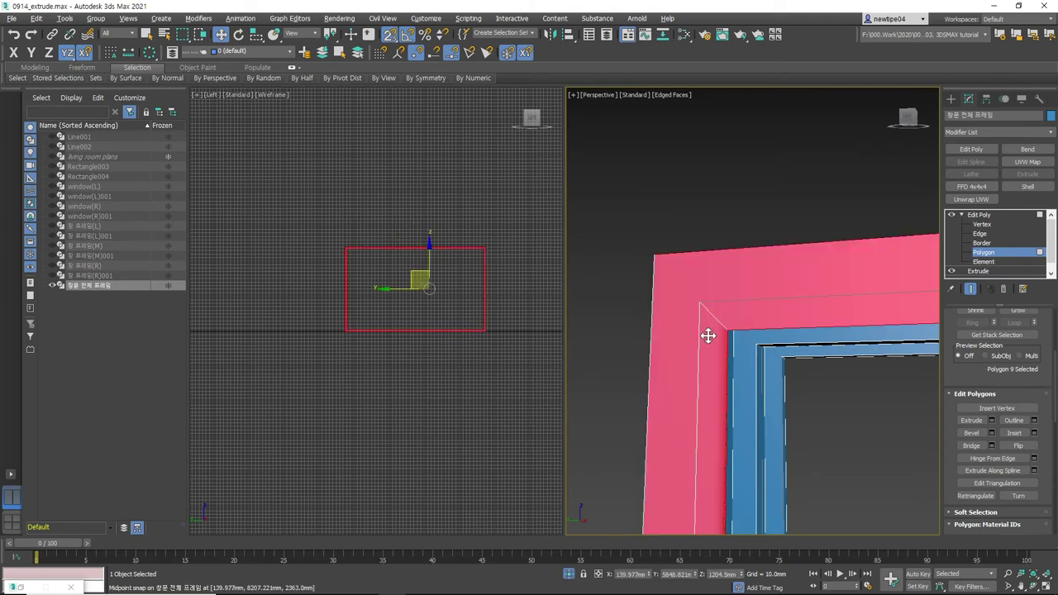
pyautogui.click(707, 332)
pyautogui.moveTo(686, 314)
pyautogui.keyDown('alt'); pyautogui.mouseDown(button='middle')
pyautogui.moveTo(721, 283)
pyautogui.moveTo(709, 331)
pyautogui.mouseUp(button='middle'); pyautogui.keyUp('alt')
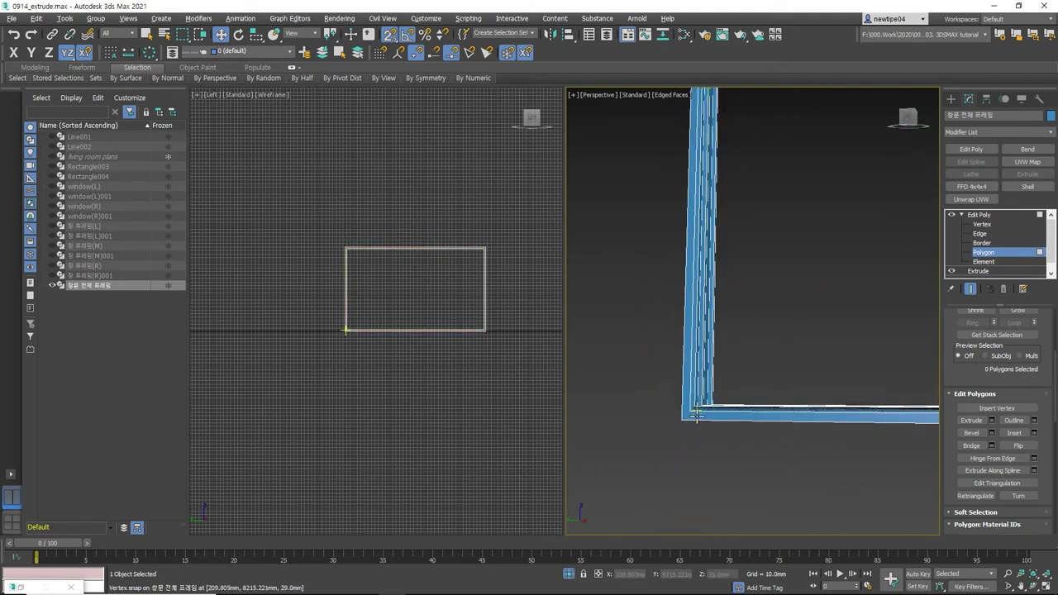
pyautogui.scroll(2, 701, 396)
pyautogui.click(701, 396)
pyautogui.click(631, 401)
pyautogui.moveTo(631, 401)
pyautogui.keyDown('alt'); pyautogui.mouseDown(button='middle')
pyautogui.moveTo(761, 406)
pyautogui.moveTo(799, 389)
pyautogui.moveTo(817, 396)
pyautogui.moveTo(810, 401)
pyautogui.moveTo(812, 207)
pyautogui.moveTo(816, 300)
pyautogui.moveTo(829, 273)
pyautogui.mouseUp(button='middle'); pyautogui.keyUp('alt')
pyautogui.click(819, 384)
pyautogui.keyDown('alt'); pyautogui.click(819, 384); pyautogui.keyUp('alt')
pyautogui.scroll(-2, 817, 382)
pyautogui.scroll(2, 828, 273)
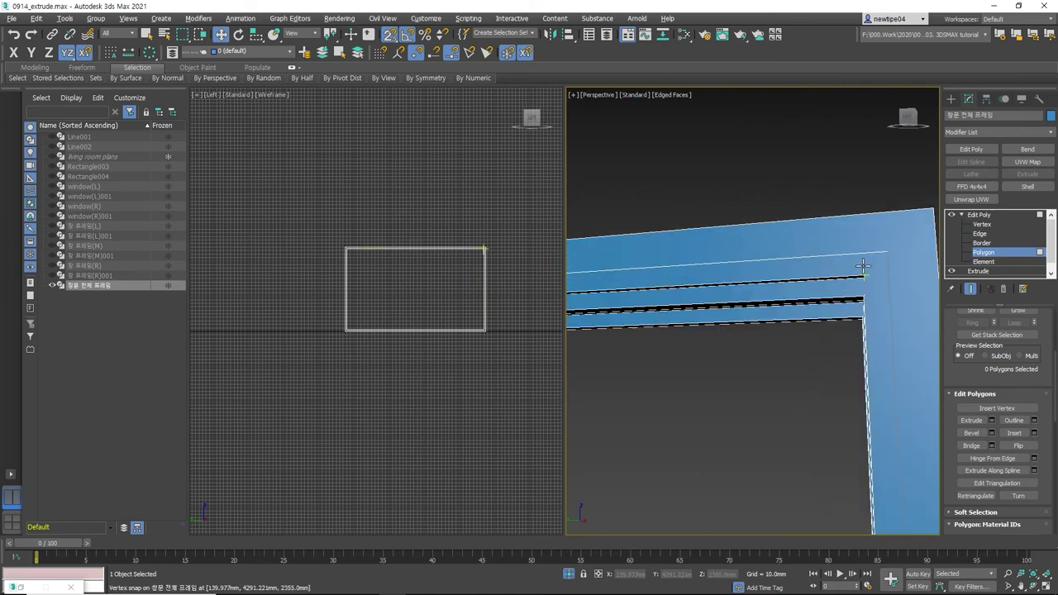
# - Switch between Vertex and Polygon levels to select the top bar's corner vertex
pyautogui.click(982, 225)
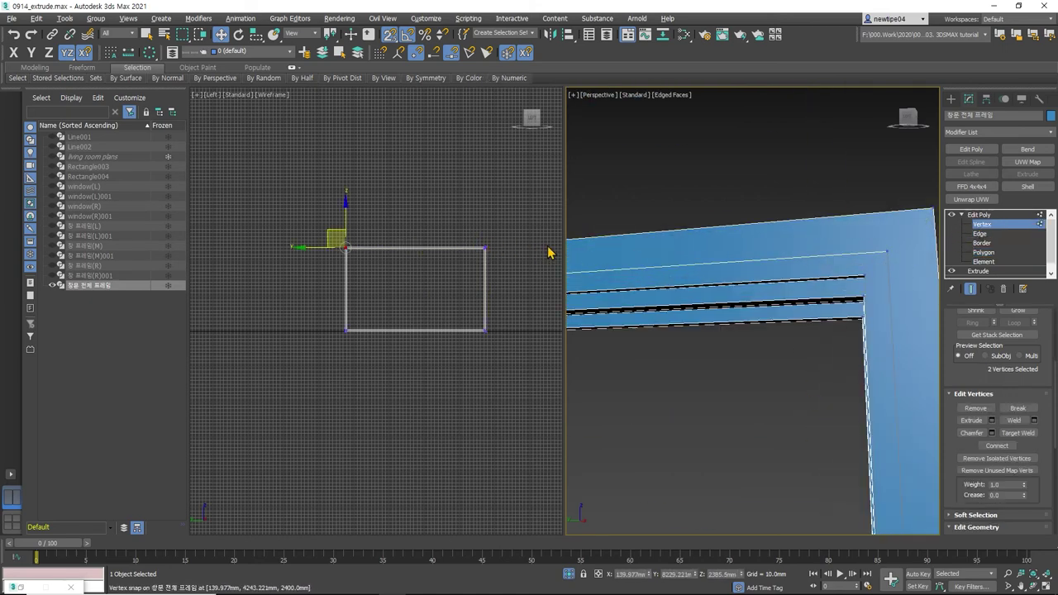
pyautogui.click(864, 281)
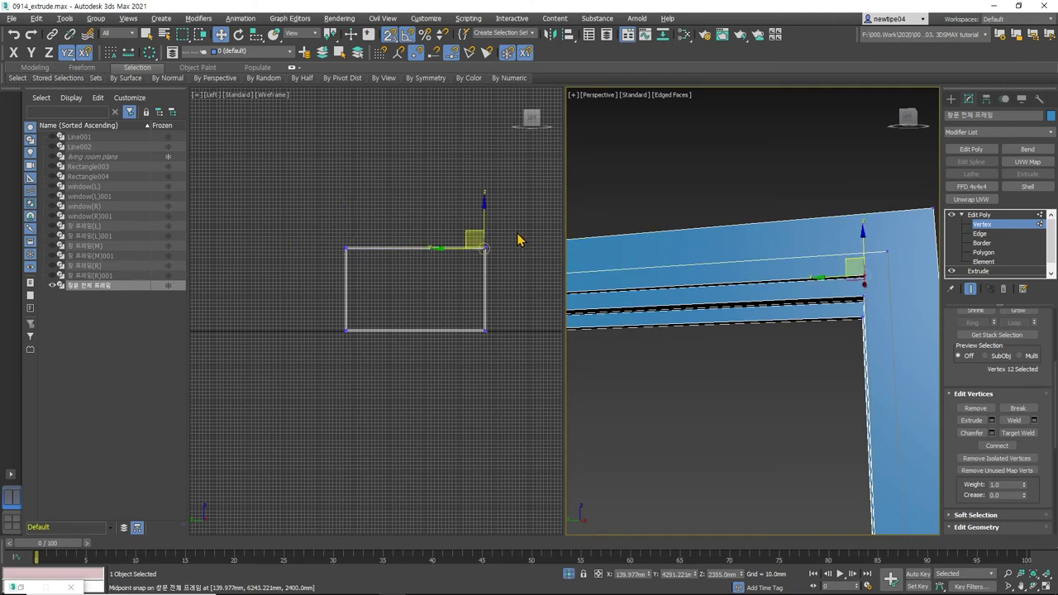
pyautogui.click(984, 252)
pyautogui.click(874, 279)
pyautogui.click(874, 281)
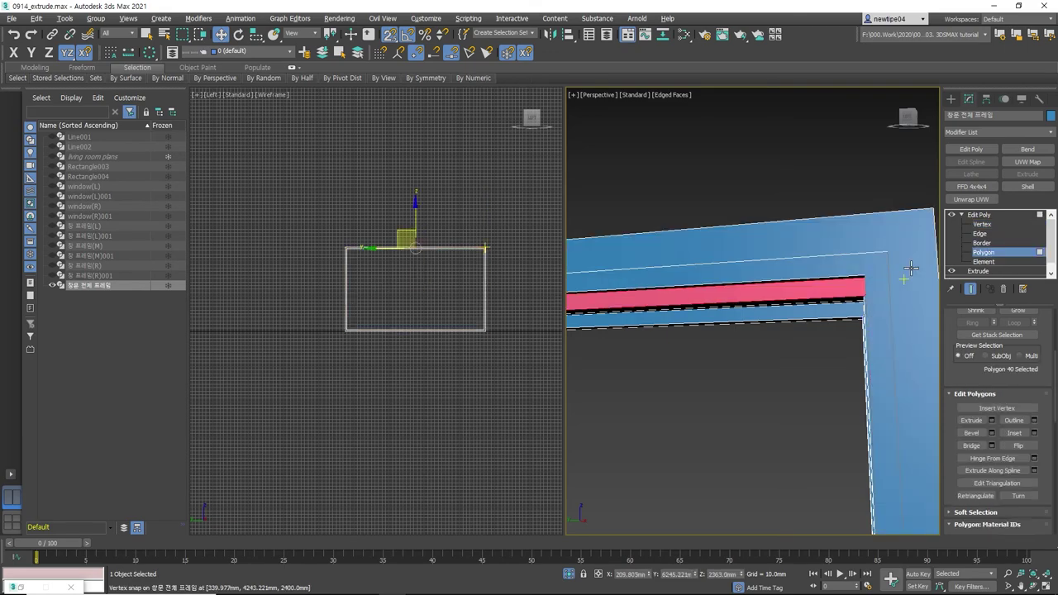
pyautogui.click(909, 267)
pyautogui.click(987, 227)
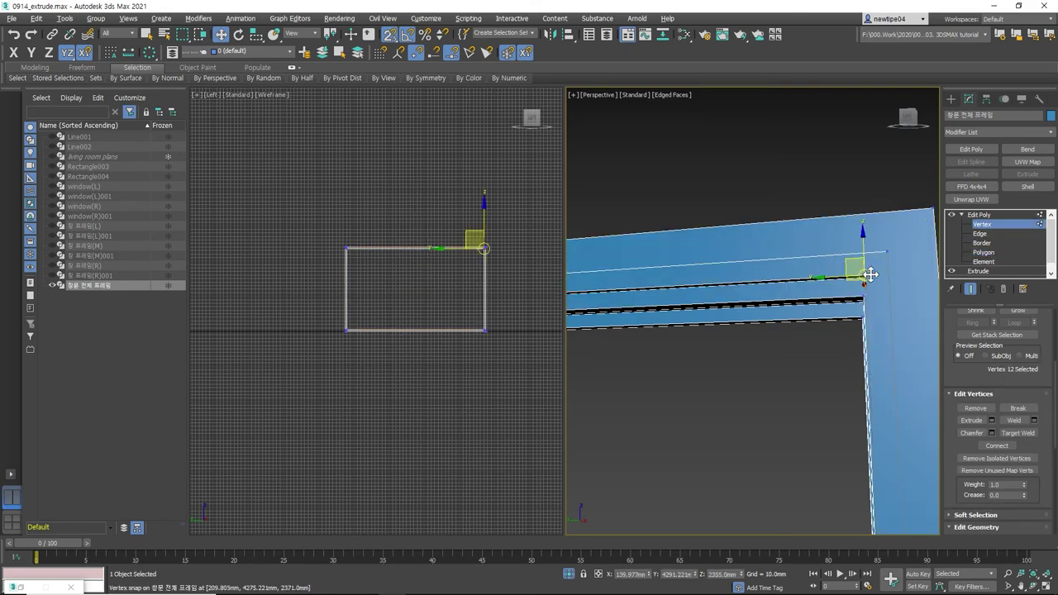
# - Snap the top bar's corner vertex onto the frame's upper corner
pyautogui.scroll(3, 508, 255)
pyautogui.scroll(2, 468, 231)
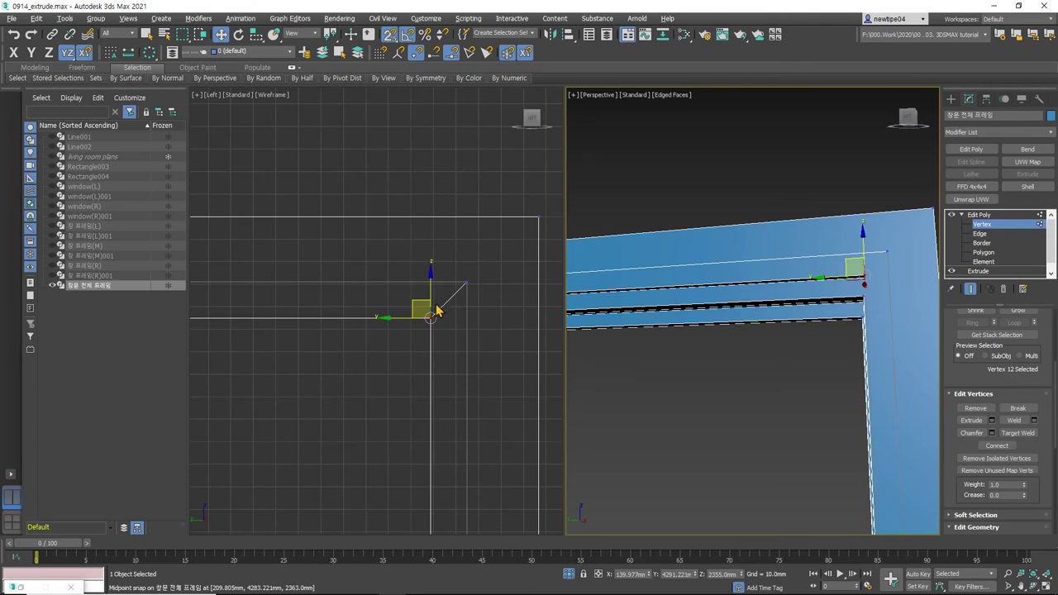
pyautogui.moveTo(433, 304); pyautogui.dragTo(490, 269)
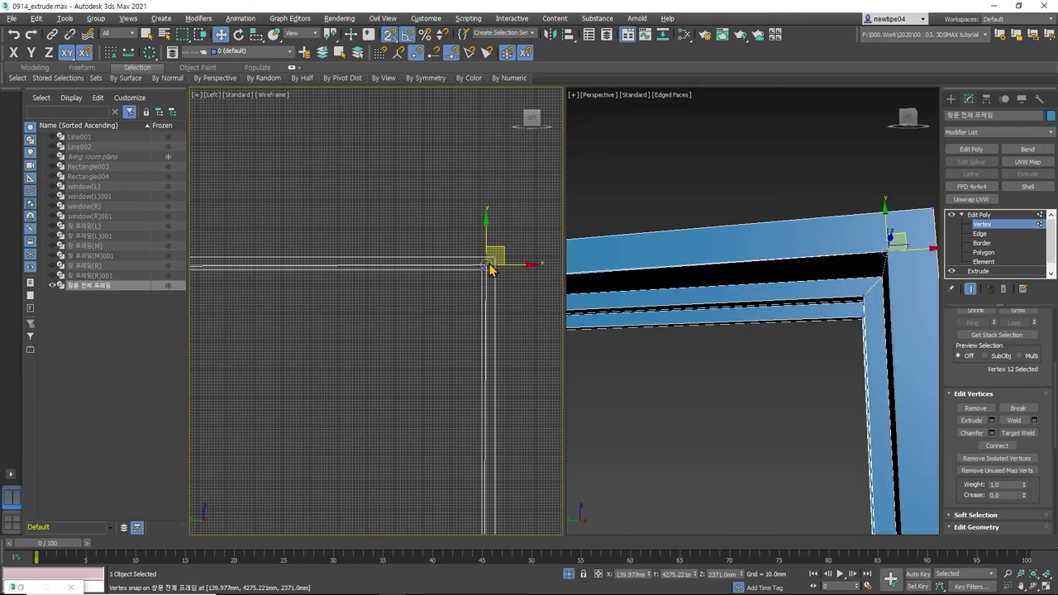
pyautogui.scroll(-2, 695, 308)
# - From an edge-on view, snap the vertex again to reshape the top bar against the column
pyautogui.moveTo(668, 317)
pyautogui.keyDown('alt'); pyautogui.mouseDown(button='middle')
pyautogui.moveTo(673, 307)
pyautogui.moveTo(693, 320)
pyautogui.moveTo(900, 309)
pyautogui.mouseUp(button='middle'); pyautogui.keyUp('alt')
pyautogui.scroll(2, 675, 311)
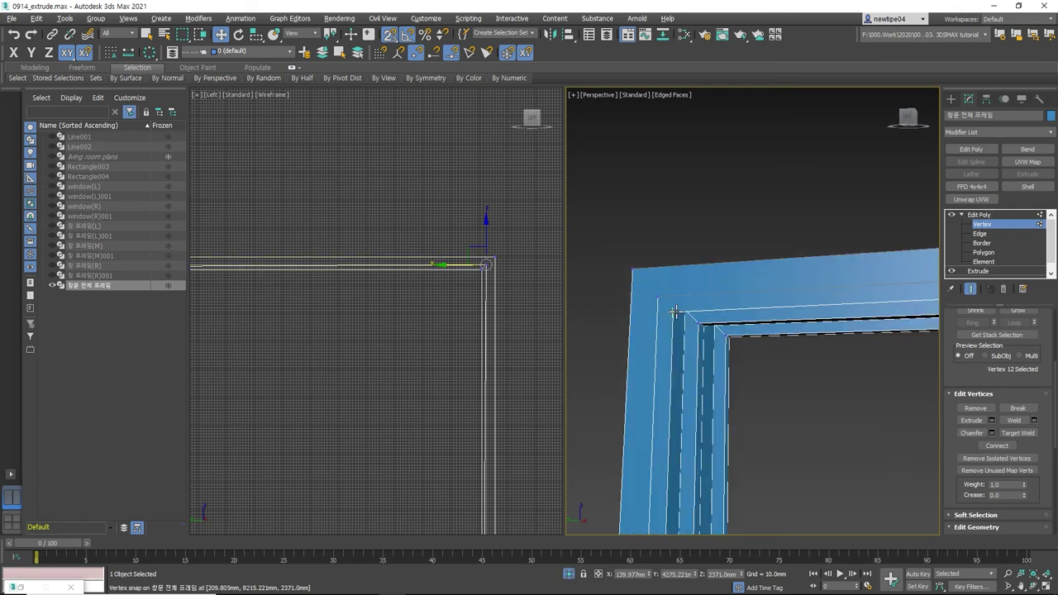
pyautogui.scroll(3, 392, 292)
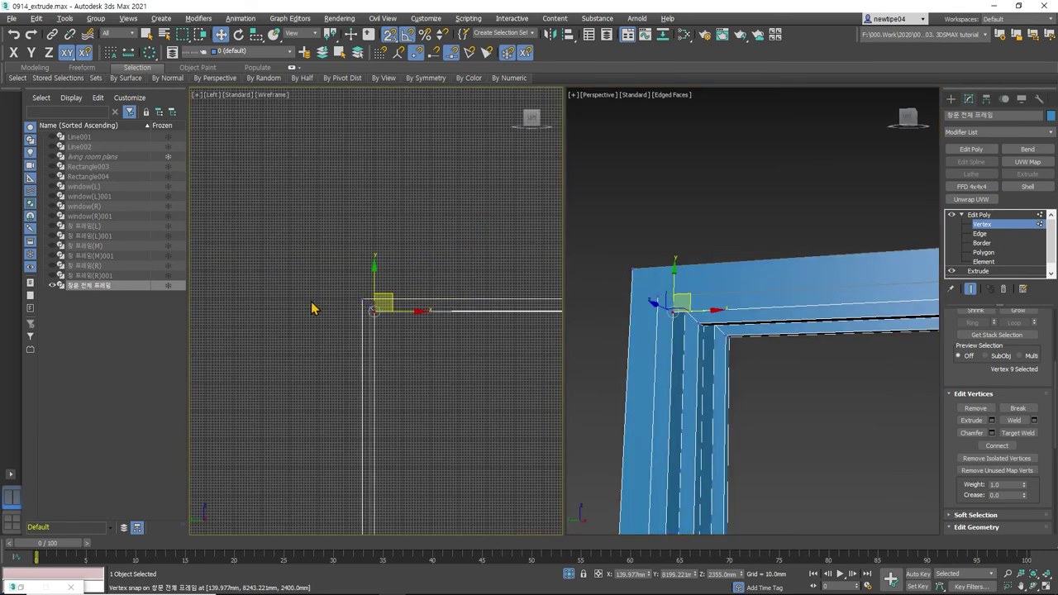
pyautogui.scroll(2, 371, 307)
pyautogui.moveTo(392, 308); pyautogui.dragTo(371, 302)
pyautogui.scroll(-2, 439, 257)
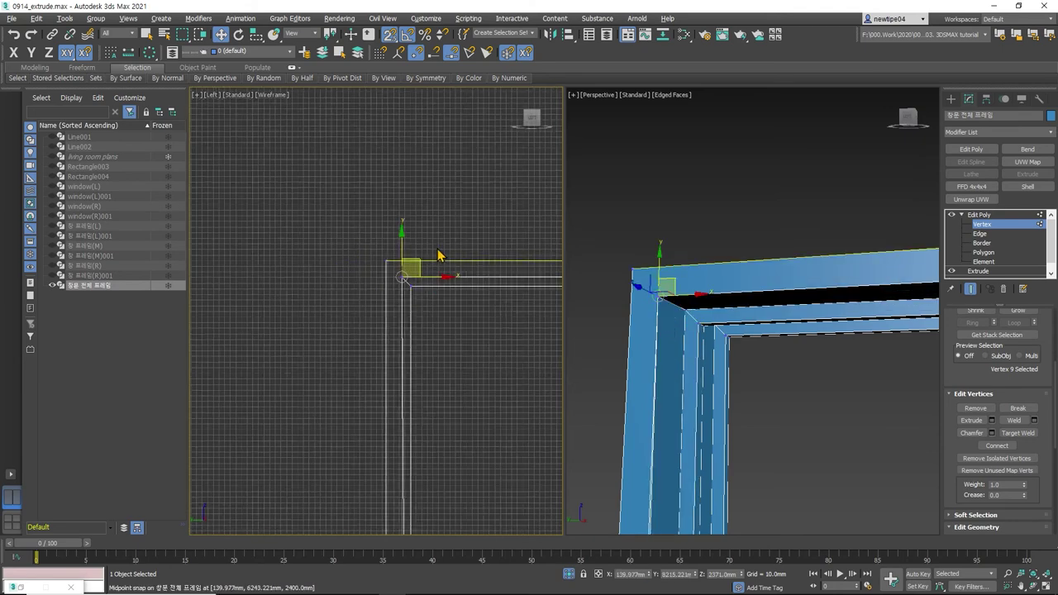
pyautogui.scroll(2, 439, 256)
pyautogui.moveTo(720, 397)
pyautogui.keyDown('alt'); pyautogui.mouseDown(button='middle')
pyautogui.moveTo(744, 343)
pyautogui.moveTo(698, 438)
pyautogui.moveTo(685, 402)
pyautogui.mouseUp(button='middle'); pyautogui.keyUp('alt')
pyautogui.scroll(5, 695, 391)
# - Add another vertex and move the selected vertices down onto the frame's corner
pyautogui.keyDown('ctrl'); pyautogui.click(709, 377); pyautogui.keyUp('ctrl')
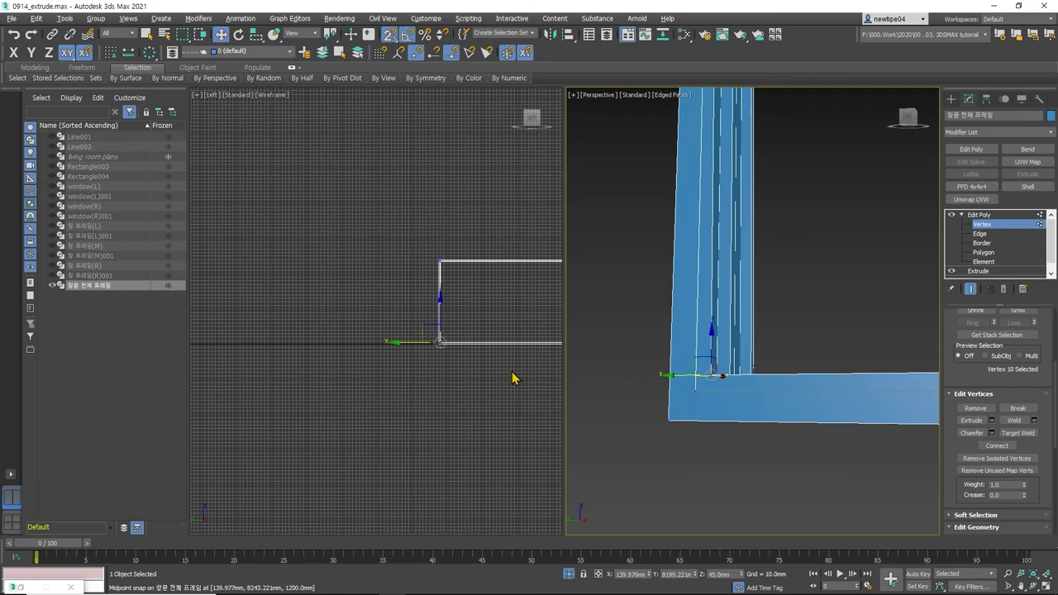
pyautogui.scroll(2, 439, 345)
pyautogui.scroll(2, 439, 330)
pyautogui.moveTo(434, 329); pyautogui.dragTo(346, 362)
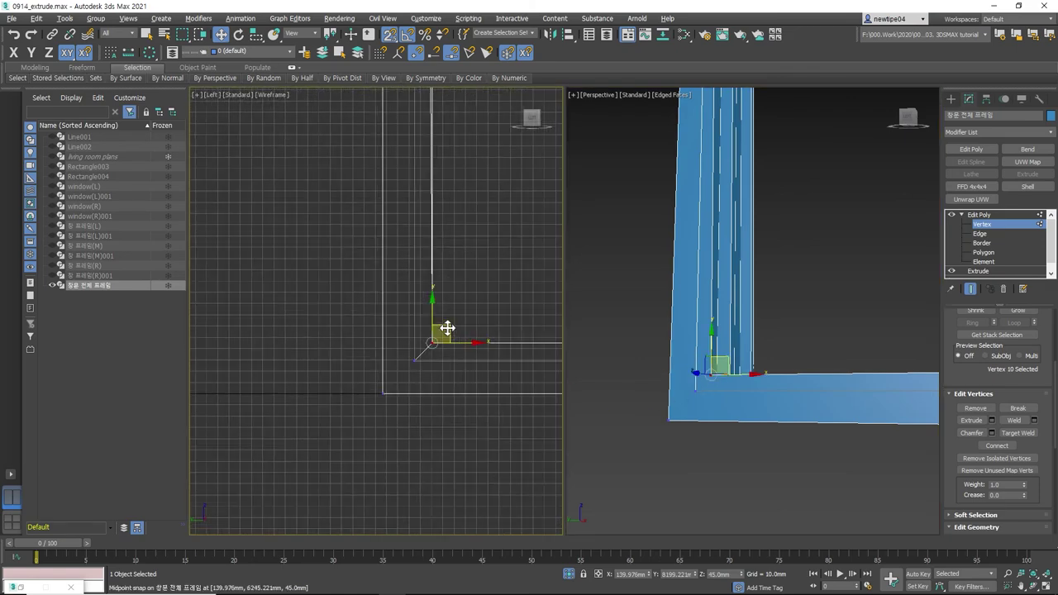
pyautogui.scroll(-3, 364, 363)
pyautogui.scroll(-3, 346, 362)
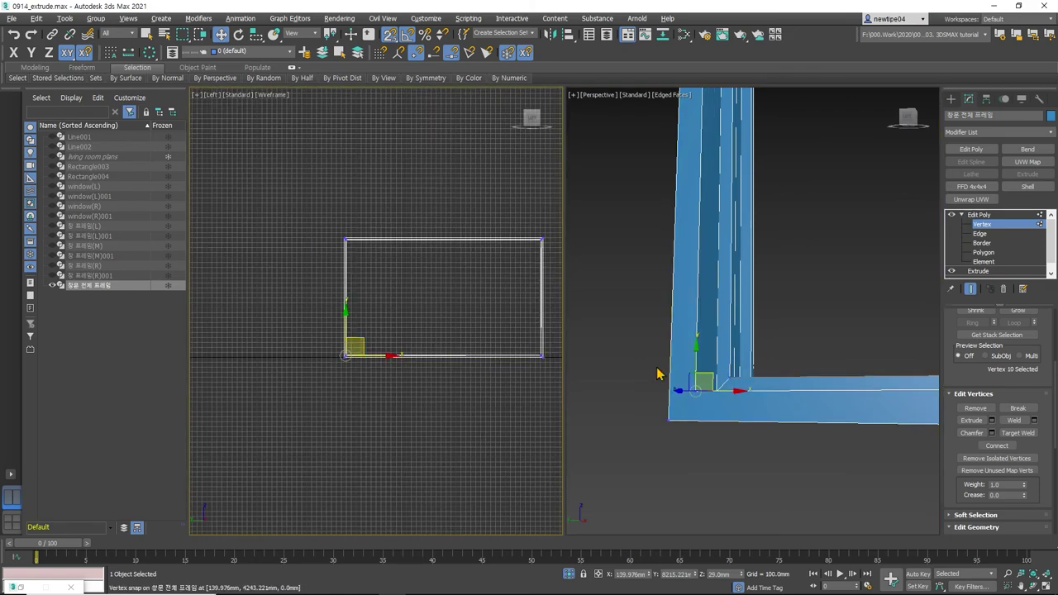
pyautogui.scroll(-4, 678, 374)
pyautogui.keyDown('alt'); pyautogui.moveTo(711, 376); pyautogui.dragTo(800, 390, button='middle'); pyautogui.keyUp('alt')
# - Snap the corner vertex to narrow the frame's side column
pyautogui.scroll(2, 806, 390)
pyautogui.scroll(3, 793, 397)
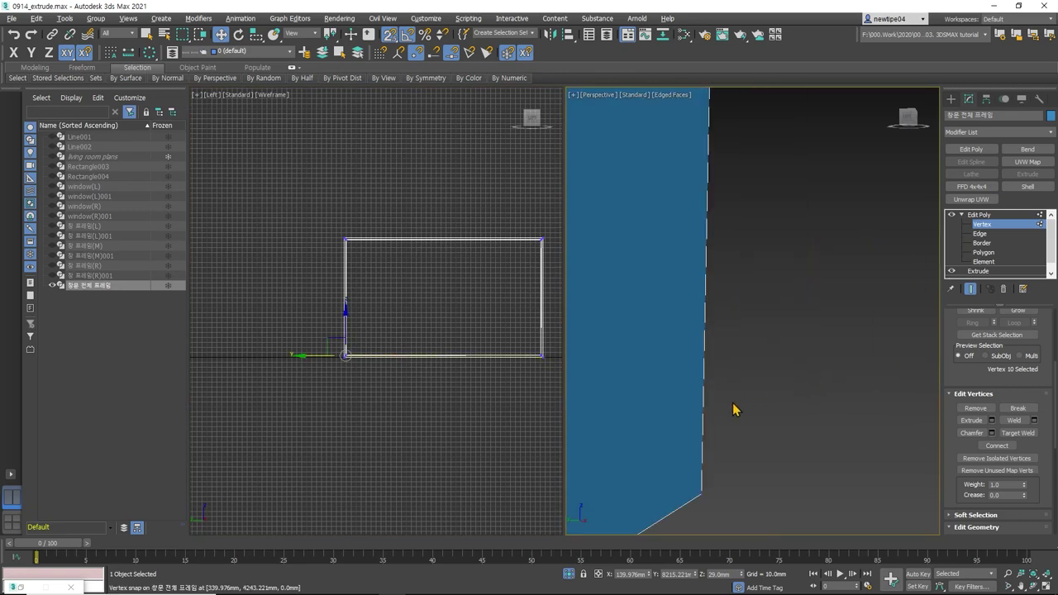
pyautogui.scroll(-3, 733, 408)
pyautogui.scroll(3, 732, 412)
pyautogui.scroll(-1, 740, 426)
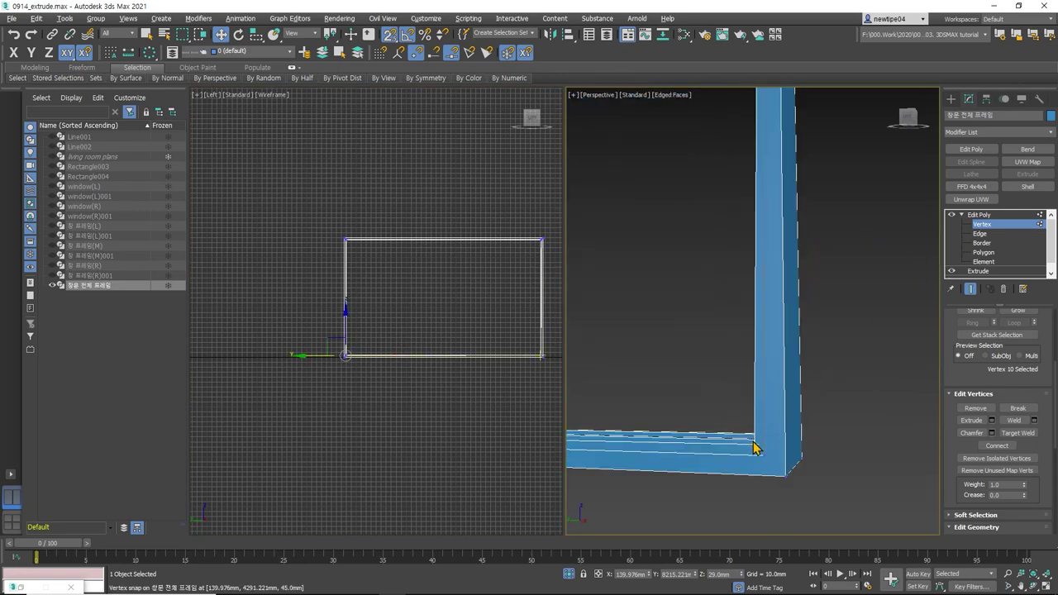
pyautogui.scroll(3, 496, 355)
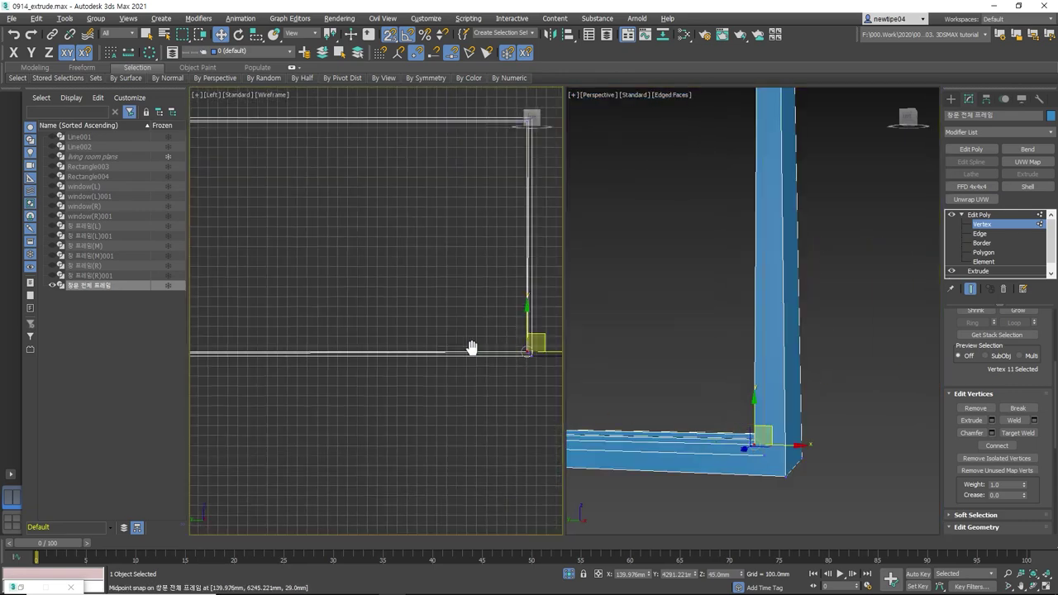
pyautogui.scroll(3, 468, 347)
pyautogui.scroll(1, 461, 351)
pyautogui.moveTo(420, 349); pyautogui.dragTo(418, 371)
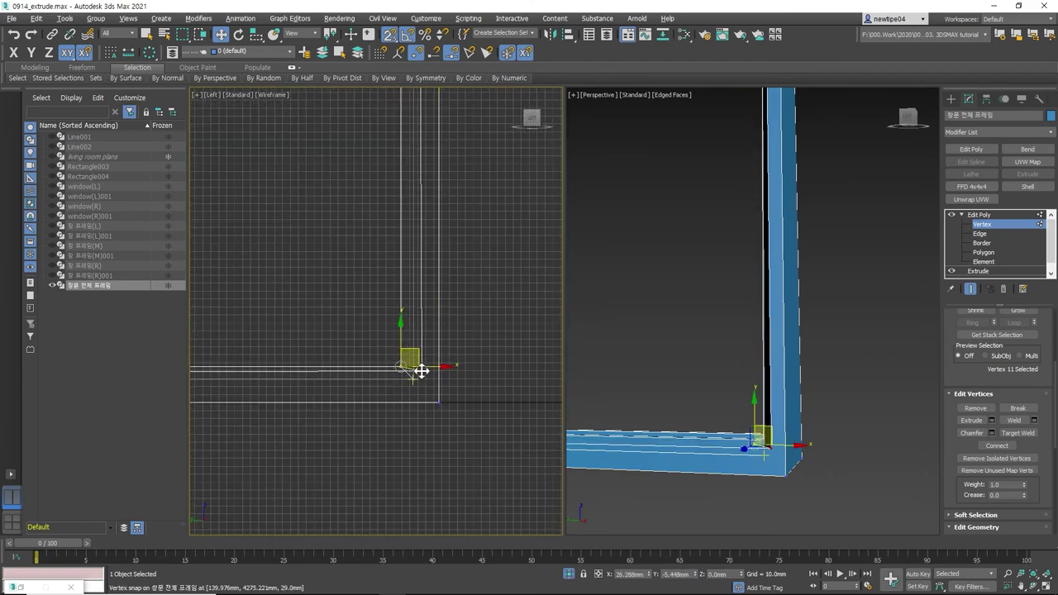
pyautogui.scroll(-3, 475, 372)
pyautogui.scroll(-3, 475, 372)
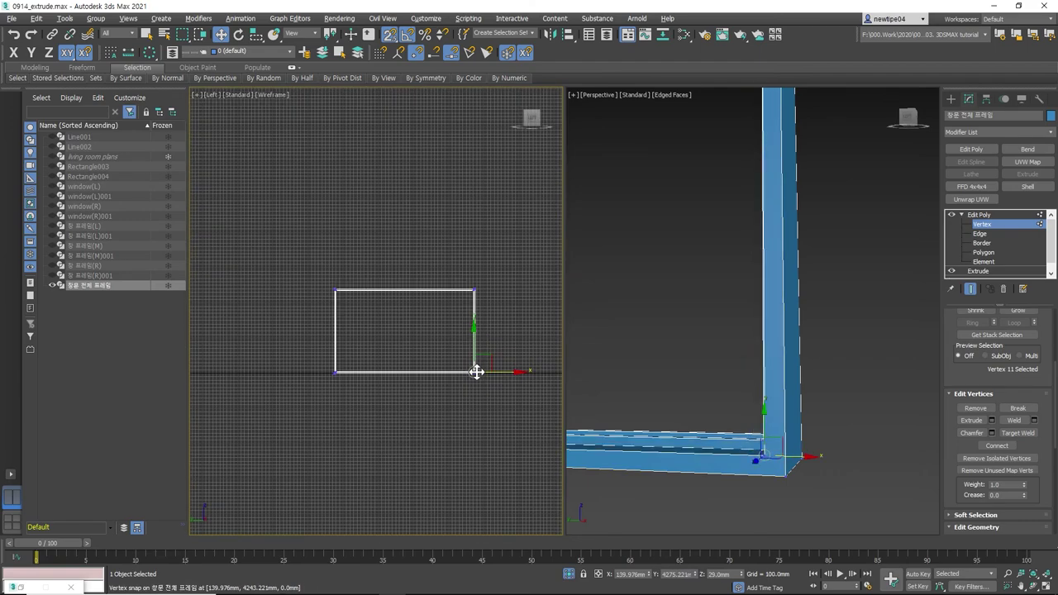
# - Snap a corner vertex onto the sill's midpoint, exit Vertex mode and deselect the frame
pyautogui.moveTo(309, 276); pyautogui.dragTo(532, 421)
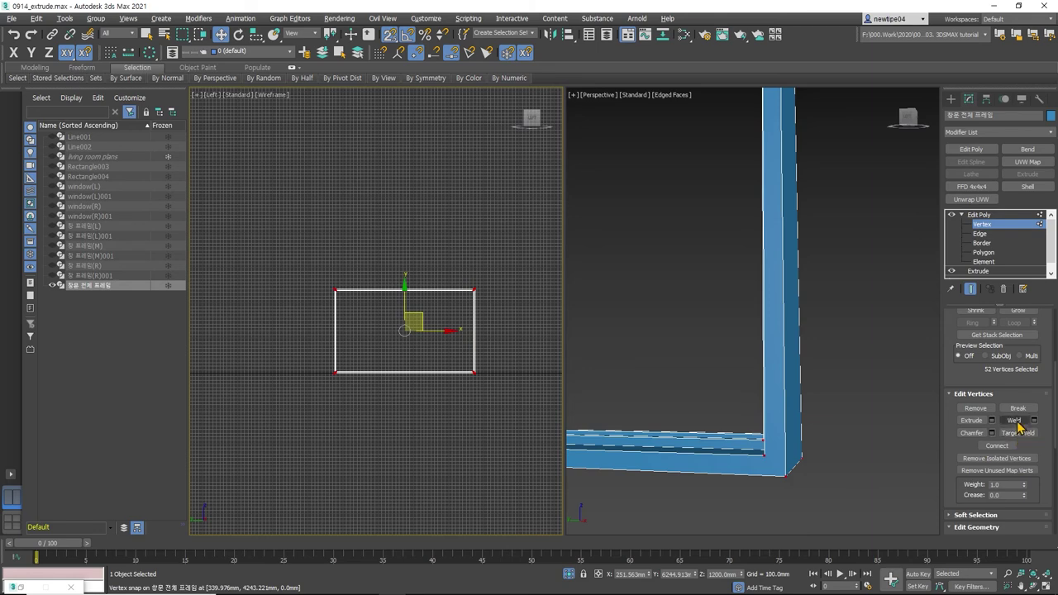
pyautogui.click(824, 455)
pyautogui.moveTo(765, 454); pyautogui.dragTo(707, 456)
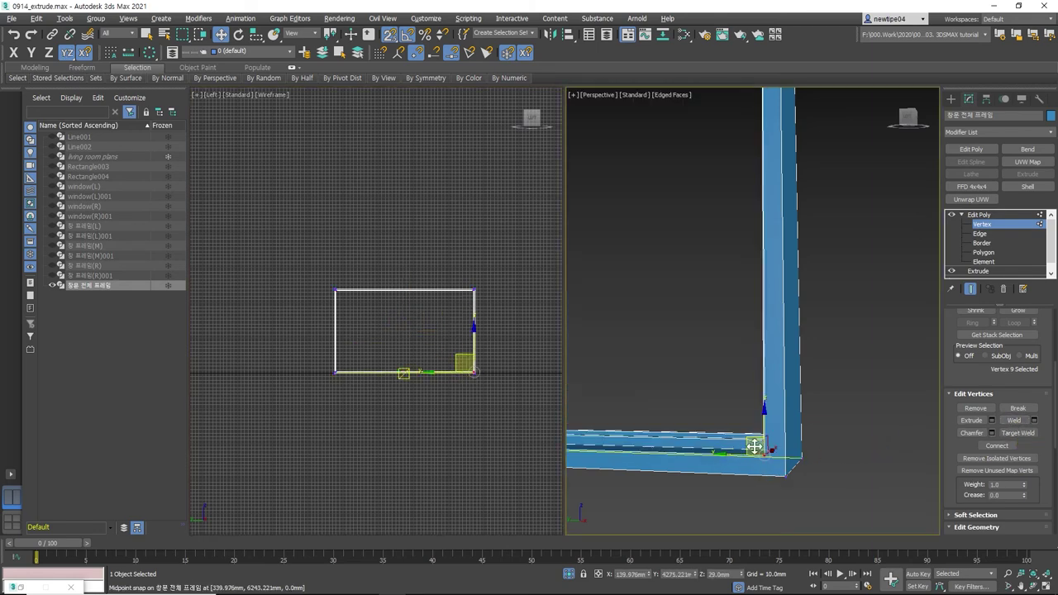
pyautogui.click(857, 440)
pyautogui.press('1')
pyautogui.click(843, 385)
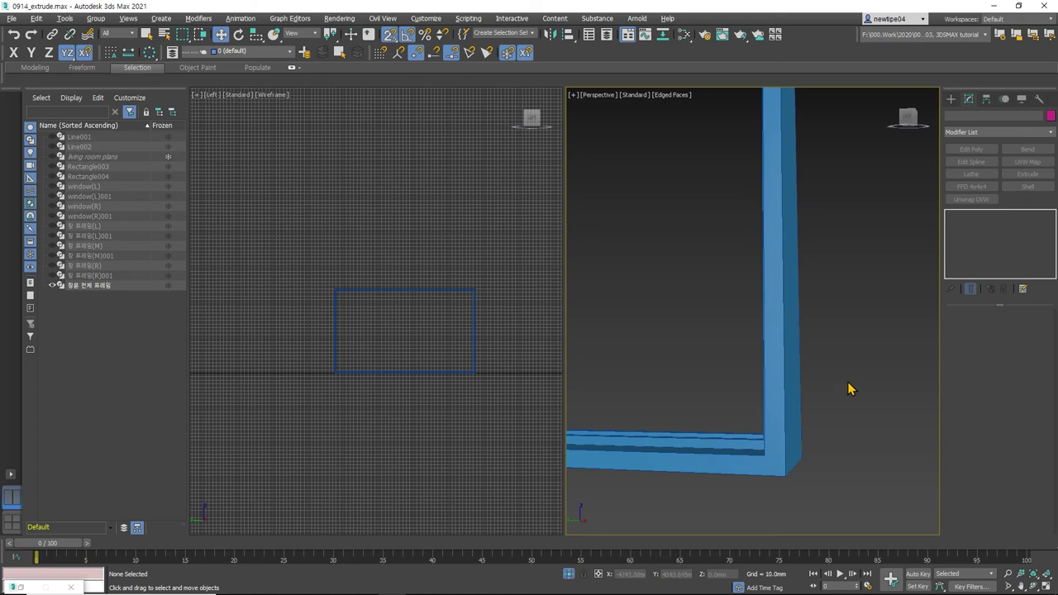
# - Turn off Isolate Selection so the whole scene reappears
pyautogui.scroll(-5, 841, 379)
pyautogui.scroll(3, 686, 285)
pyautogui.scroll(2, 687, 285)
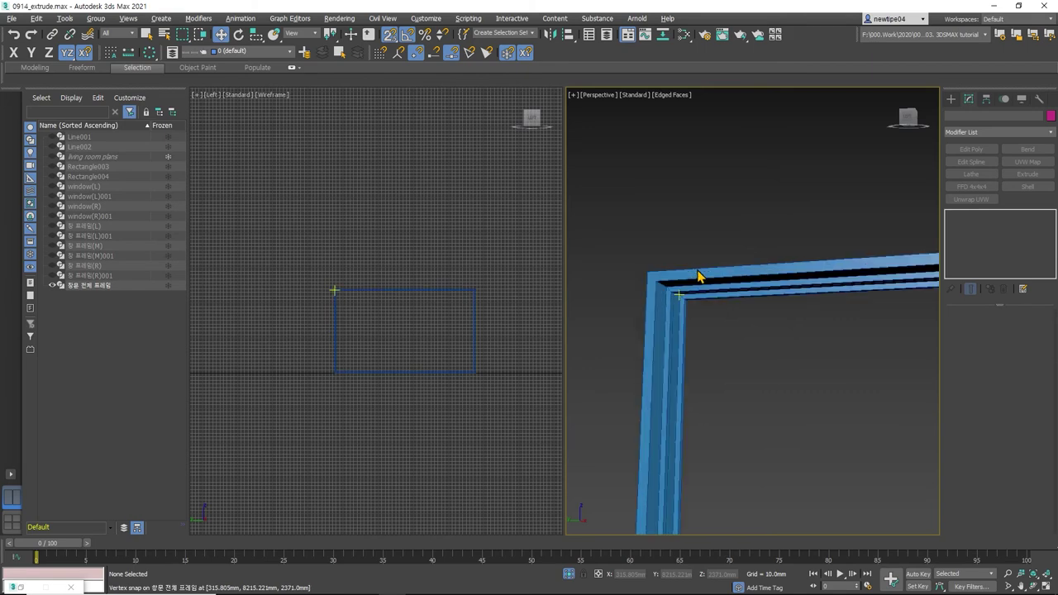
pyautogui.click(569, 574)
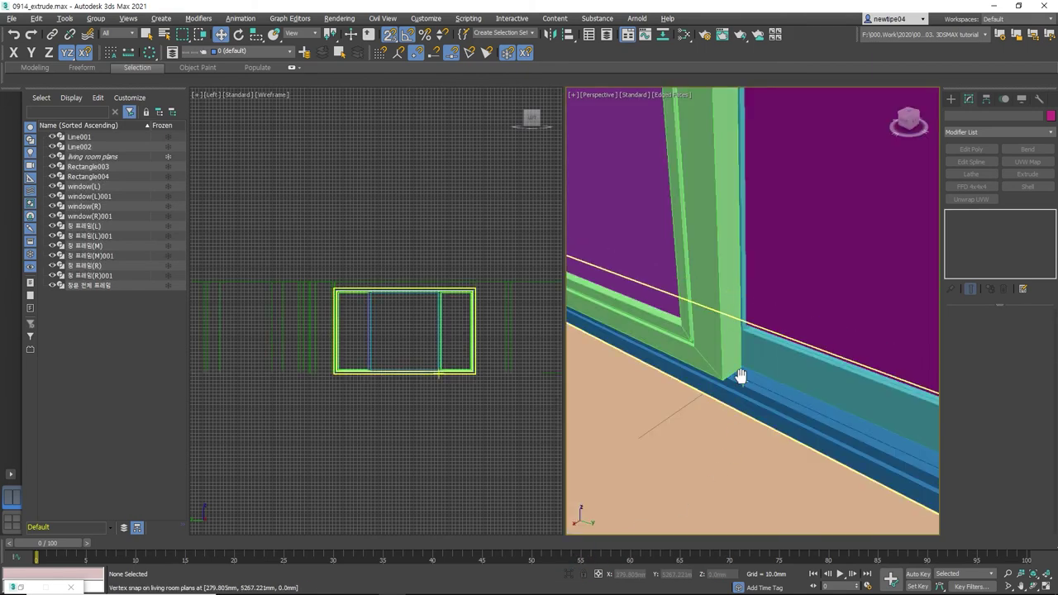
# - Orbit to the window and select the middle frame together with glass panel Rectangle003
pyautogui.scroll(1, 740, 376)
pyautogui.scroll(1, 806, 395)
pyautogui.scroll(2, 817, 384)
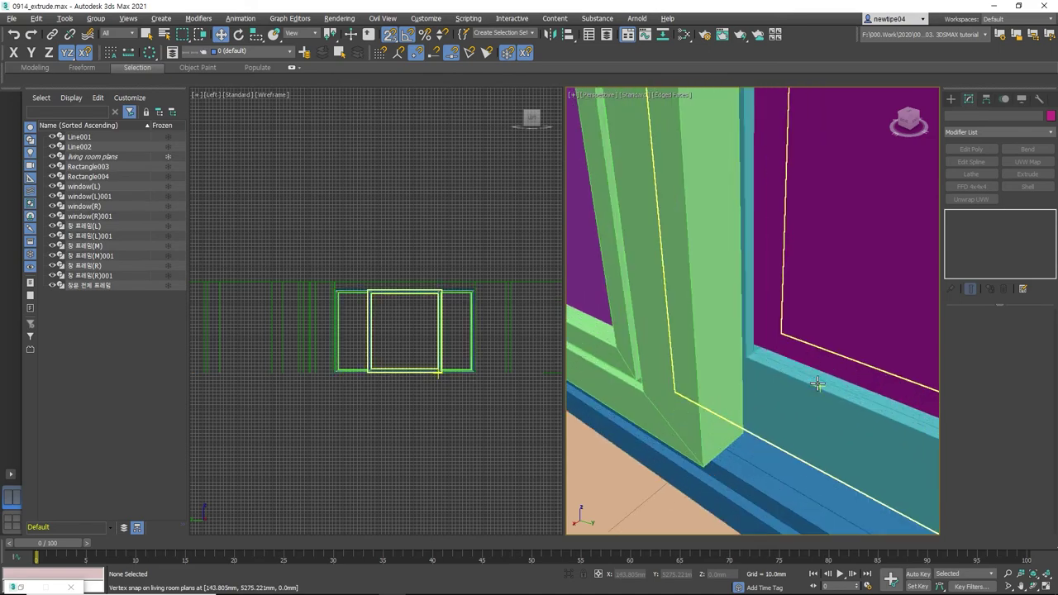
pyautogui.moveTo(817, 384)
pyautogui.keyDown('alt'); pyautogui.mouseDown(button='middle')
pyautogui.moveTo(841, 378)
pyautogui.moveTo(740, 374)
pyautogui.mouseUp(button='middle'); pyautogui.keyUp('alt')
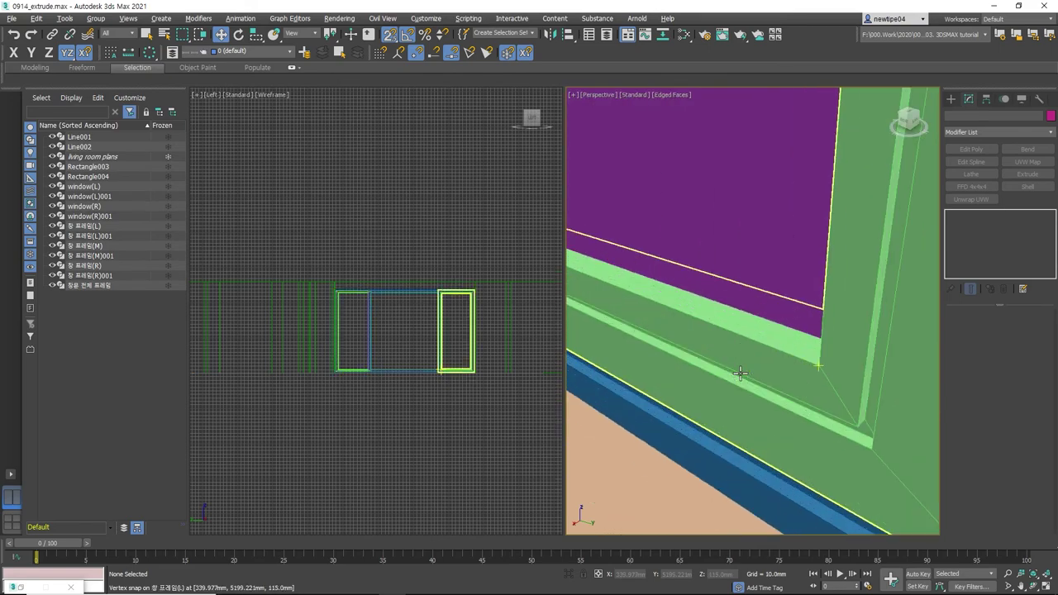
pyautogui.moveTo(790, 348)
pyautogui.keyDown('alt'); pyautogui.mouseDown(button='middle')
pyautogui.moveTo(803, 355)
pyautogui.moveTo(702, 359)
pyautogui.mouseUp(button='middle'); pyautogui.keyUp('alt')
pyautogui.click(788, 400)
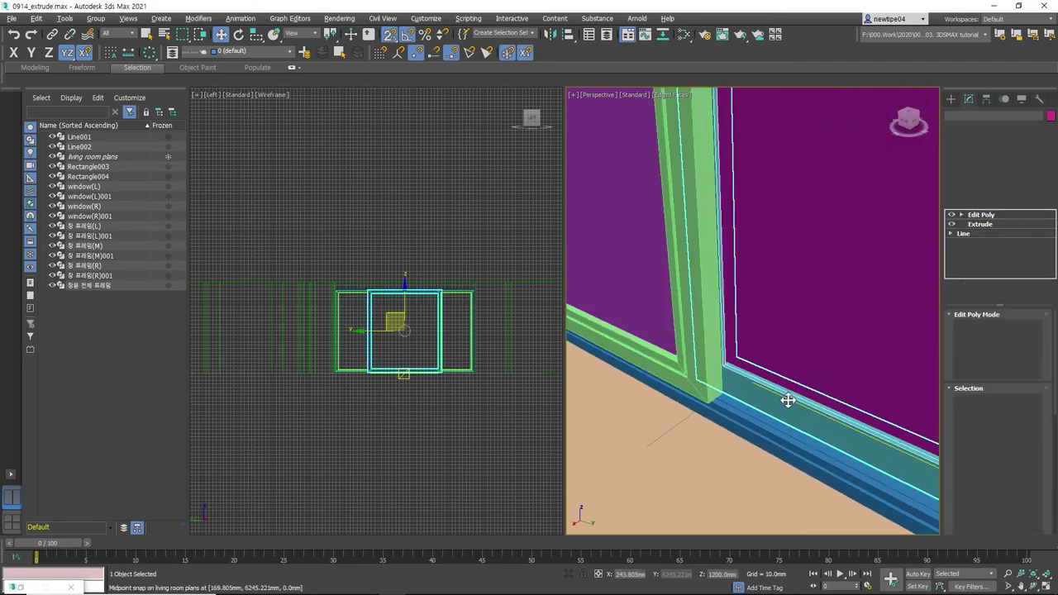
pyautogui.keyDown('ctrl'); pyautogui.click(791, 352); pyautogui.keyUp('ctrl')
# - Isolate the middle frame and Rectangle003, then edit Rectangle003 alone in Vertex mode
pyautogui.hotkey('alt', 'q')
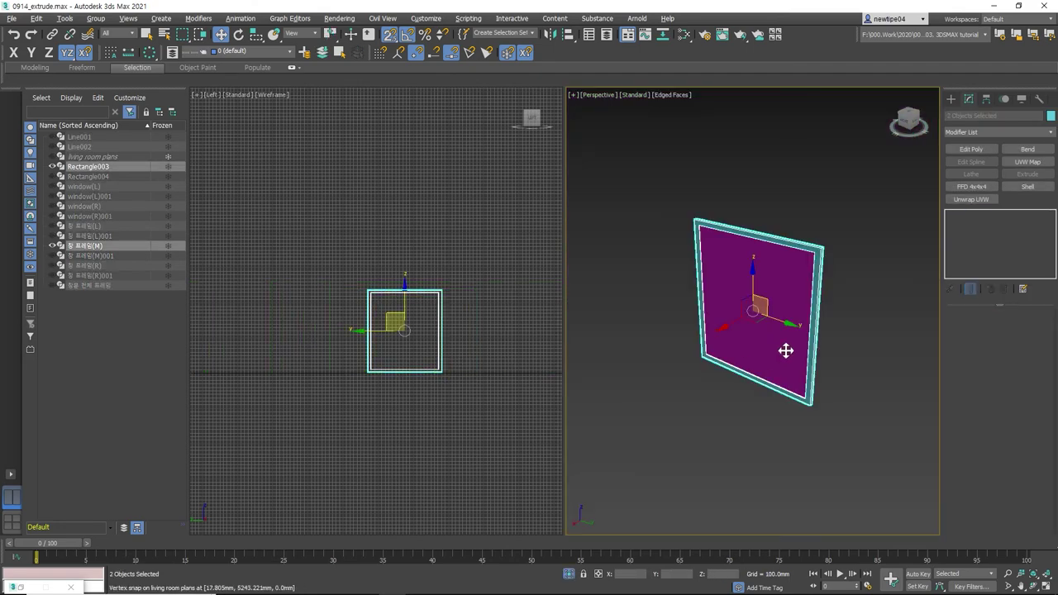
pyautogui.scroll(5, 421, 313)
pyautogui.click(761, 287)
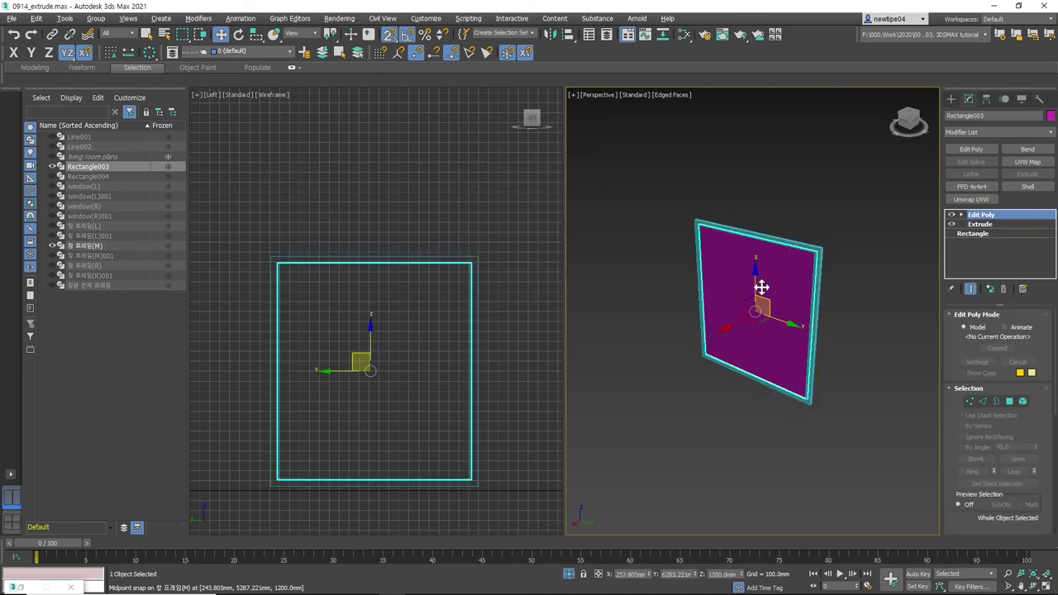
pyautogui.scroll(3, 394, 255)
pyautogui.press('1')
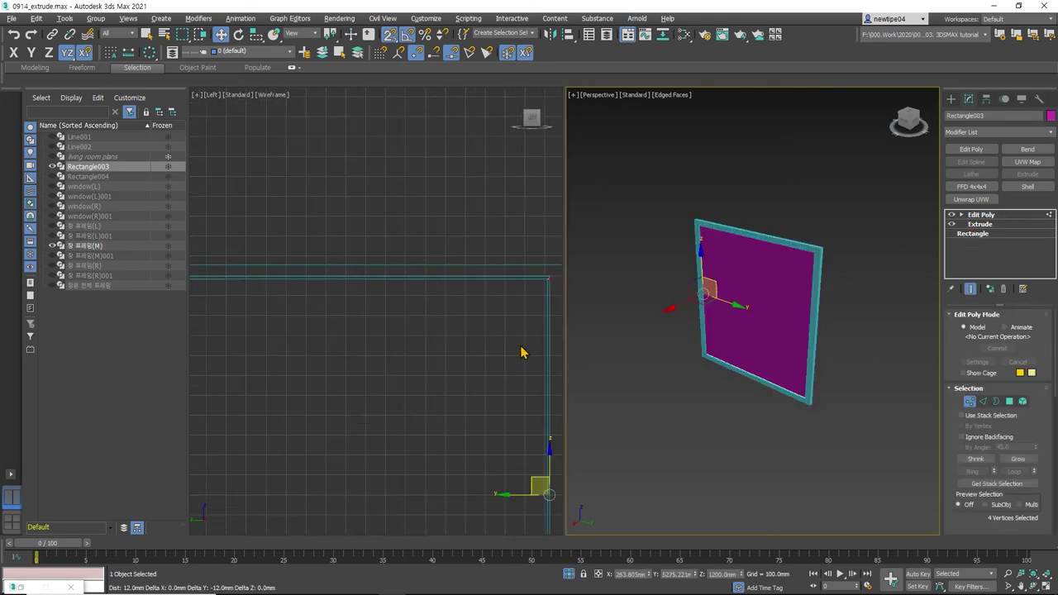
pyautogui.scroll(-5, 505, 305)
# - Snap Rectangle003's top vertices up to the middle frame
pyautogui.moveTo(347, 270); pyautogui.dragTo(562, 323)
pyautogui.scroll(2, 502, 302)
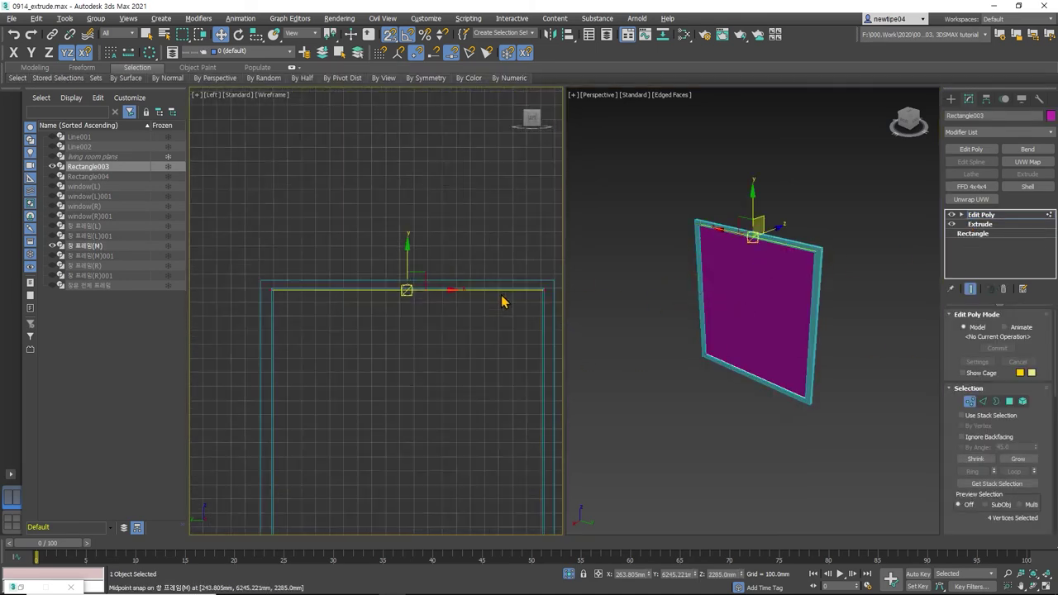
pyautogui.scroll(1, 503, 304)
pyautogui.scroll(1, 503, 310)
pyautogui.moveTo(516, 283); pyautogui.dragTo(377, 293)
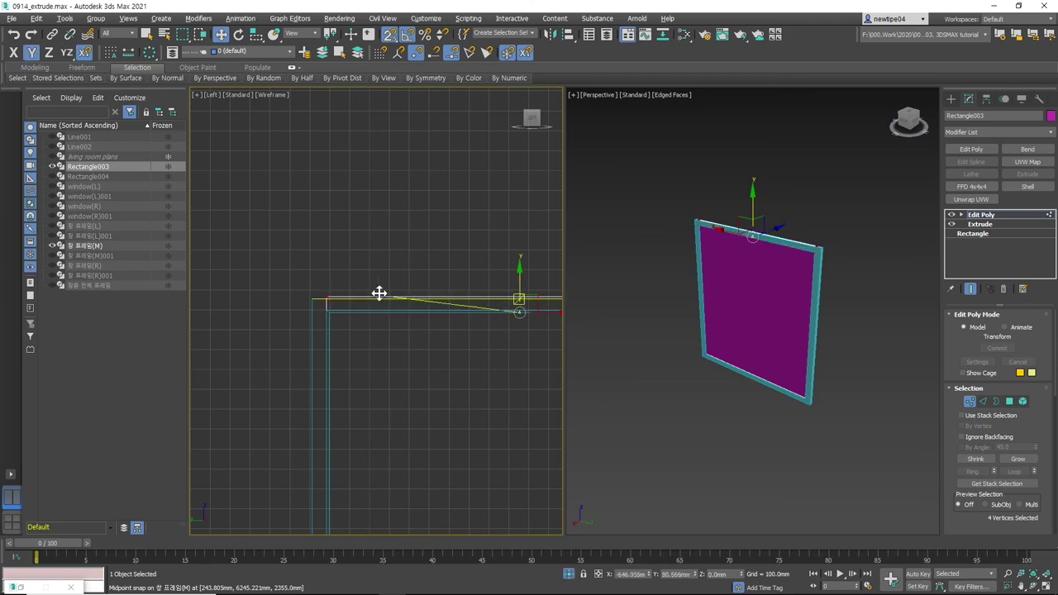
pyautogui.scroll(4, 327, 304)
pyautogui.scroll(-4, 314, 264)
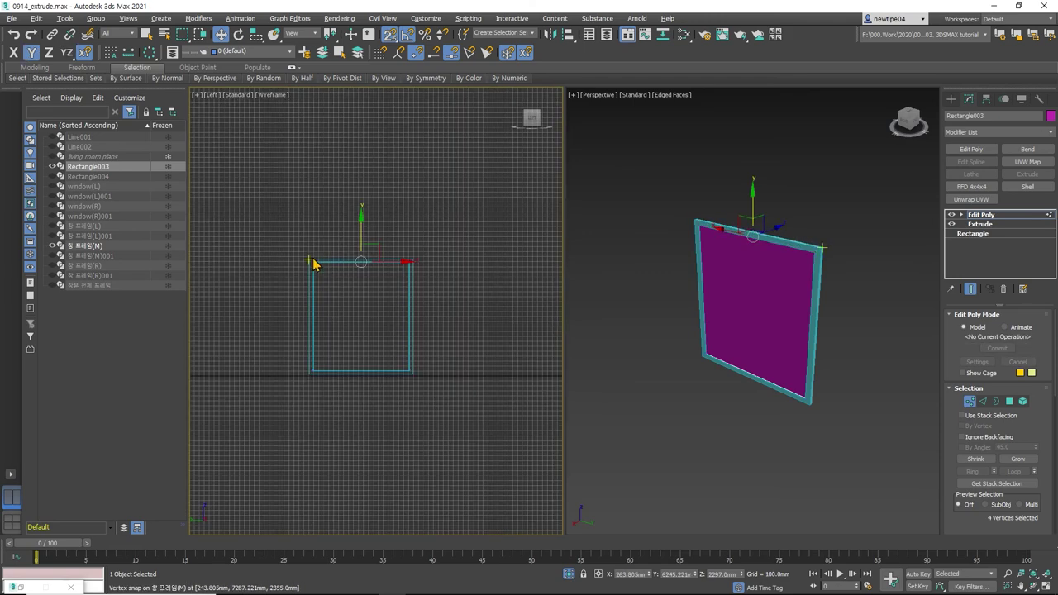
# - Snap the panel's bottom vertices down onto the frame, exit Vertex mode and end isolation
pyautogui.moveTo(286, 366); pyautogui.dragTo(396, 397)
pyautogui.scroll(3, 332, 381)
pyautogui.moveTo(396, 397)
pyautogui.mouseDown(button='middle')
pyautogui.moveTo(332, 381)
pyautogui.moveTo(482, 362)
pyautogui.mouseUp(button='middle')
pyautogui.scroll(1, 482, 361)
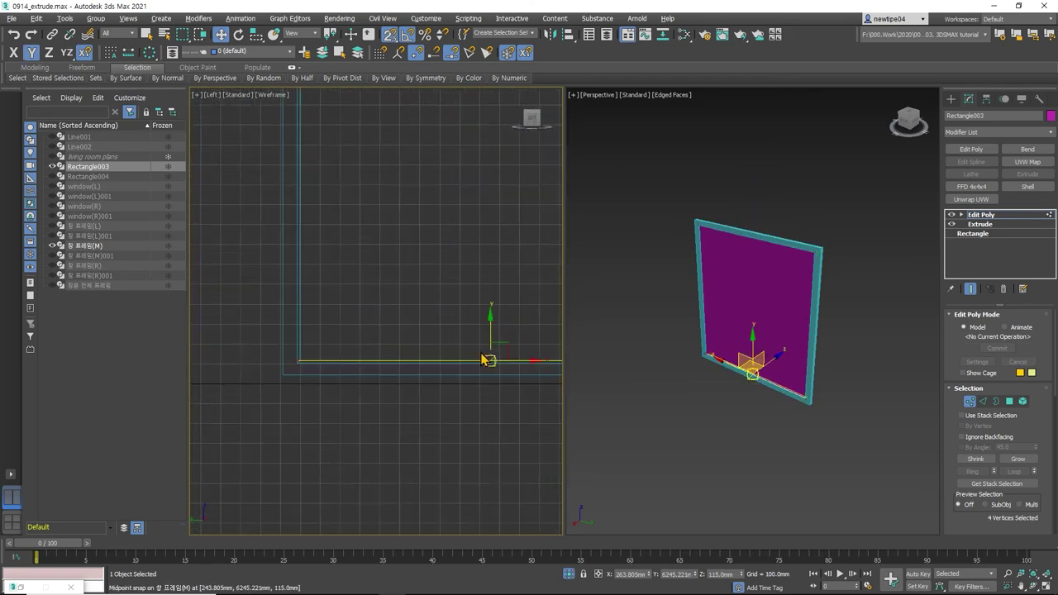
pyautogui.scroll(1, 494, 347)
pyautogui.moveTo(494, 365); pyautogui.dragTo(220, 373)
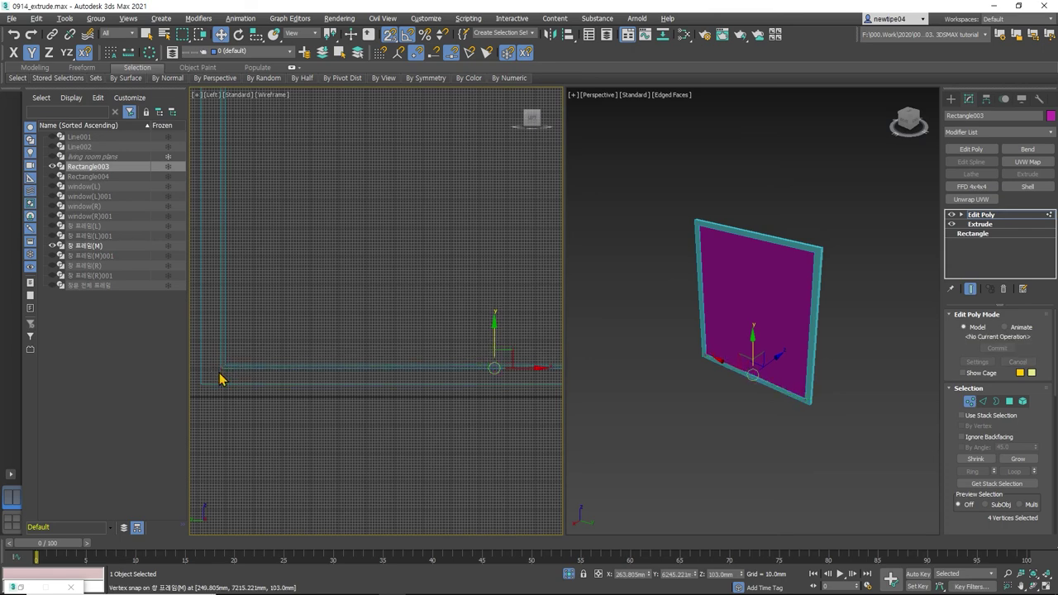
pyautogui.scroll(-4, 219, 373)
pyautogui.scroll(3, 362, 215)
pyautogui.scroll(3, 343, 192)
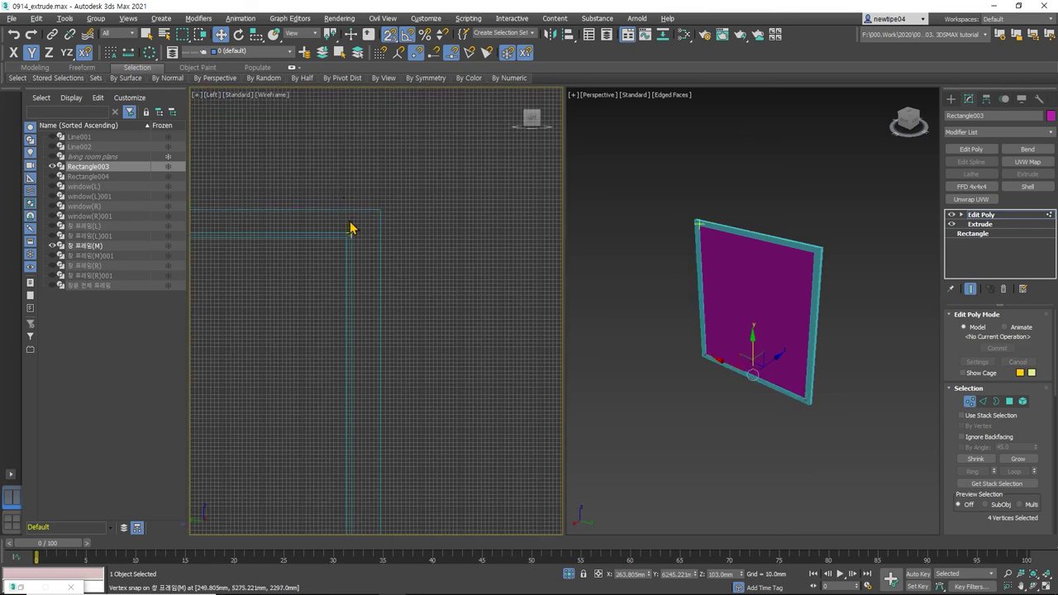
pyautogui.scroll(-3, 350, 228)
pyautogui.scroll(2, 288, 267)
pyautogui.scroll(2, 355, 229)
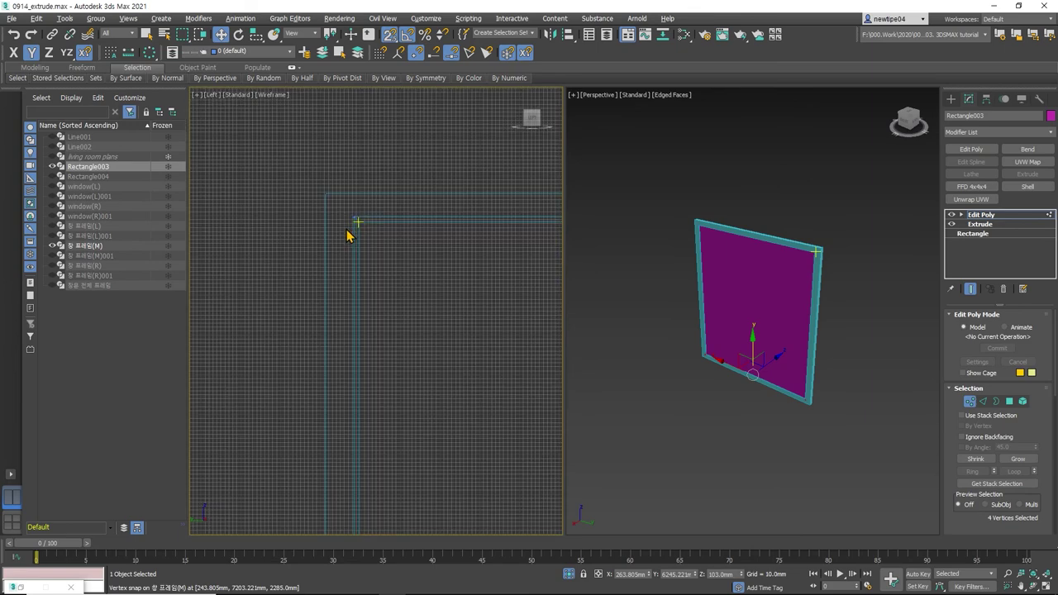
pyautogui.click(1011, 215)
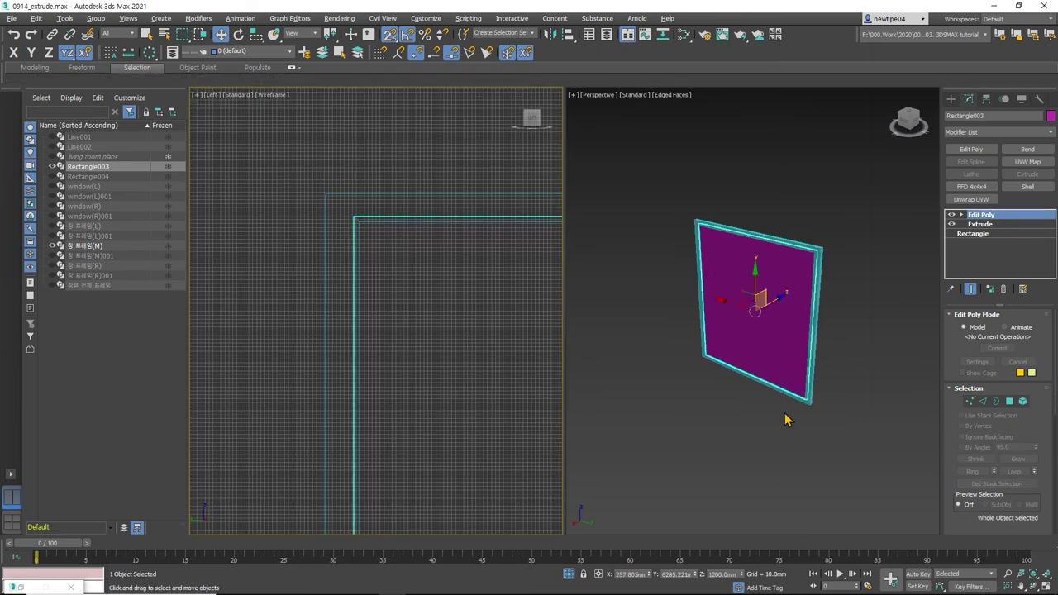
pyautogui.click(568, 574)
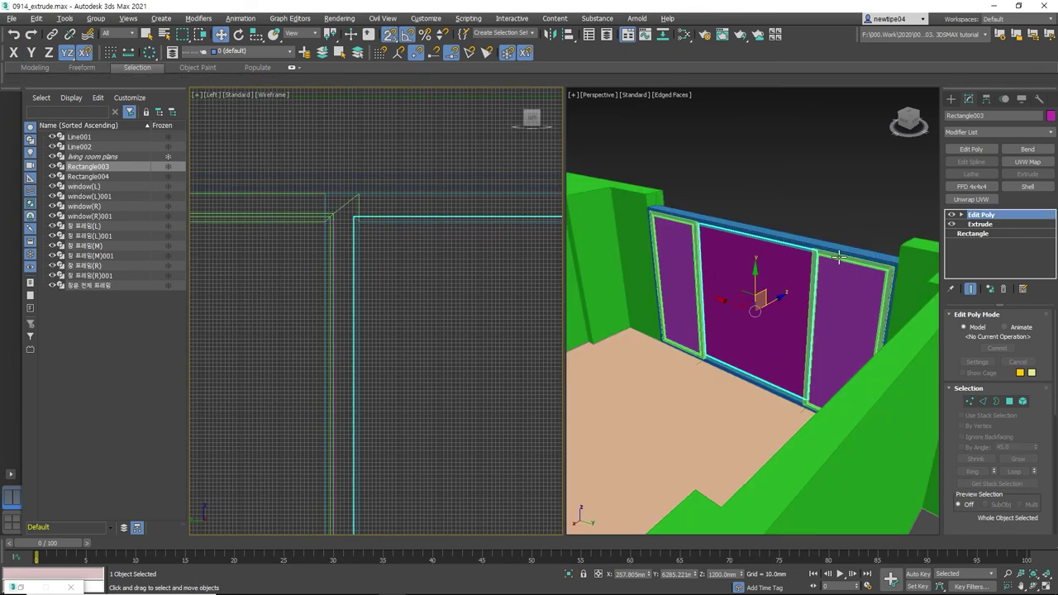
# - Delete the duplicate middle, right and left glass panels along with their frames
pyautogui.click(1033, 587)
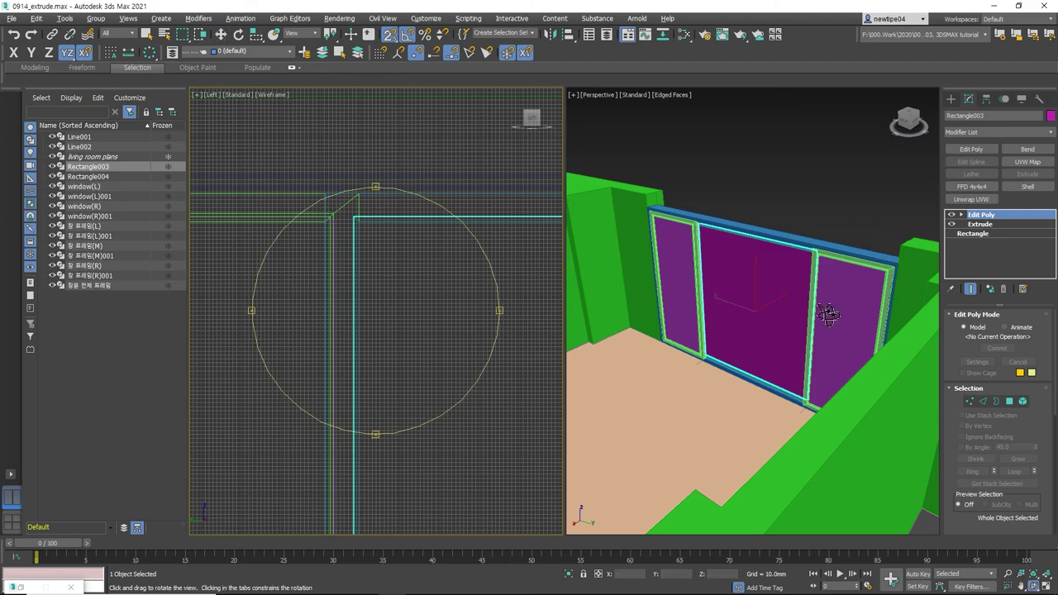
pyautogui.click(818, 314)
pyautogui.moveTo(815, 315); pyautogui.dragTo(700, 322)
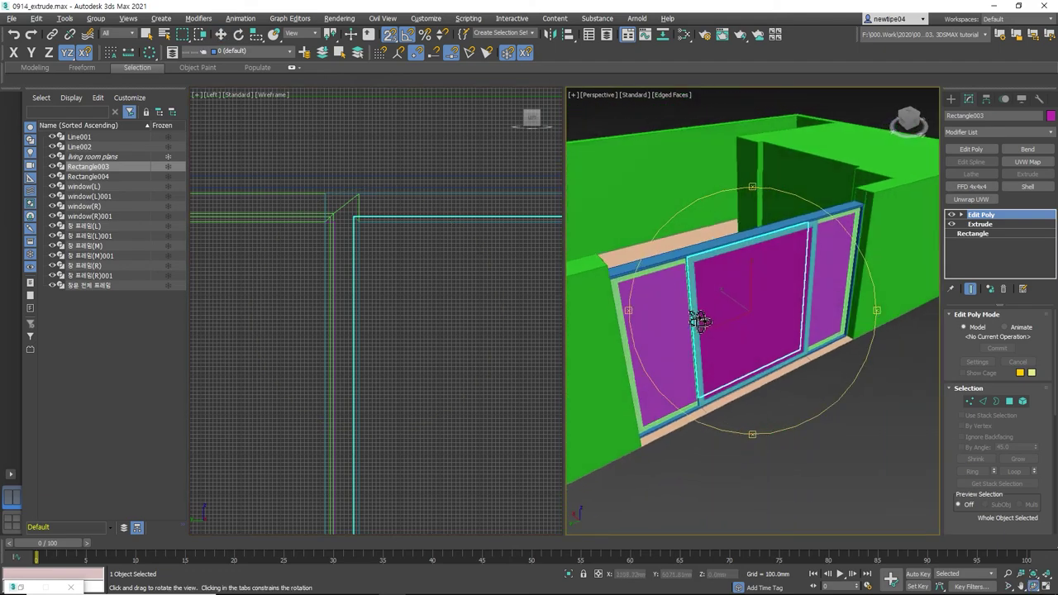
pyautogui.press('w')
pyautogui.click(708, 259)
pyautogui.keyDown('ctrl'); pyautogui.click(730, 280); pyautogui.keyUp('ctrl')
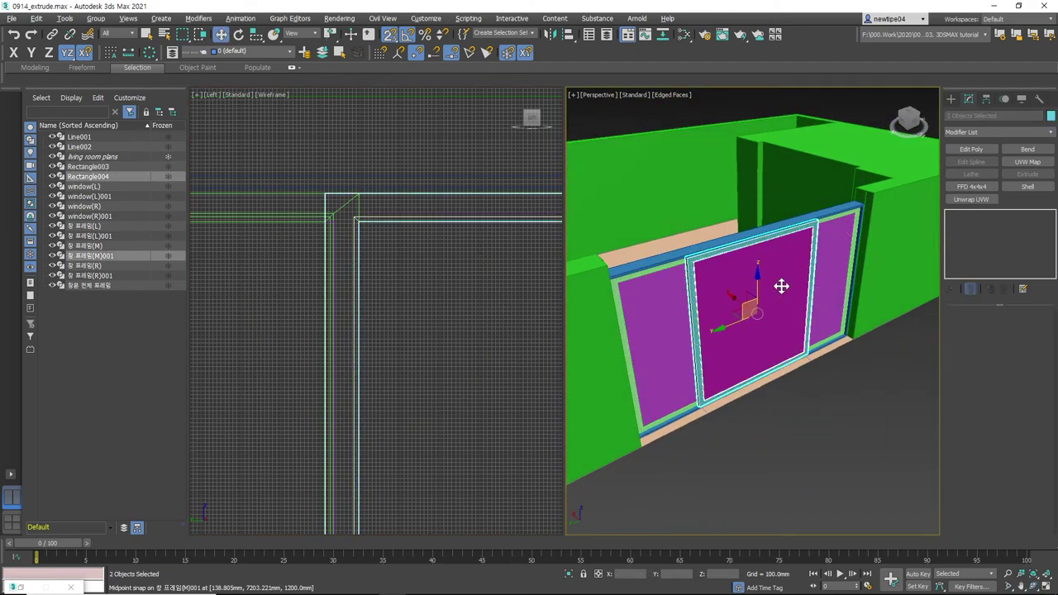
pyautogui.press('Delete')
pyautogui.click(826, 239)
pyautogui.keyDown('ctrl'); pyautogui.click(832, 240); pyautogui.keyUp('ctrl')
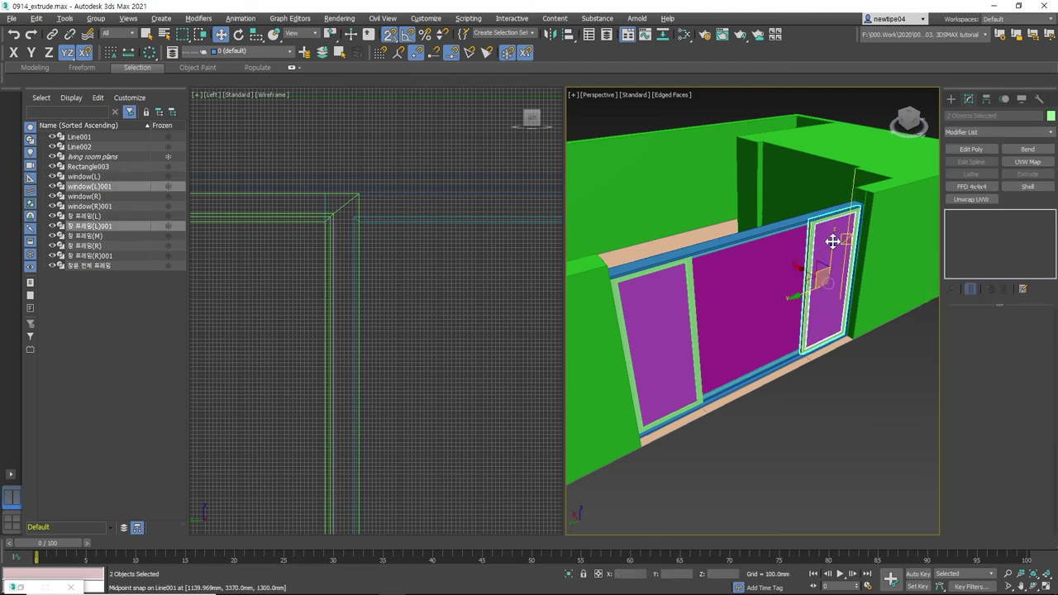
pyautogui.press('Delete')
pyautogui.click(665, 306)
pyautogui.keyDown('ctrl'); pyautogui.click(690, 281); pyautogui.keyUp('ctrl')
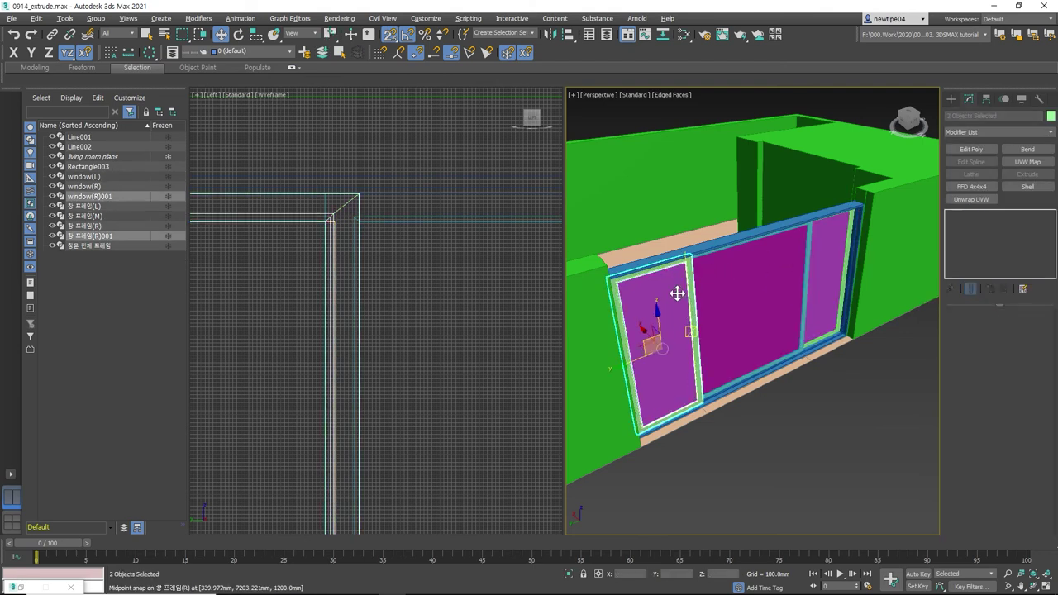
pyautogui.press('Delete')
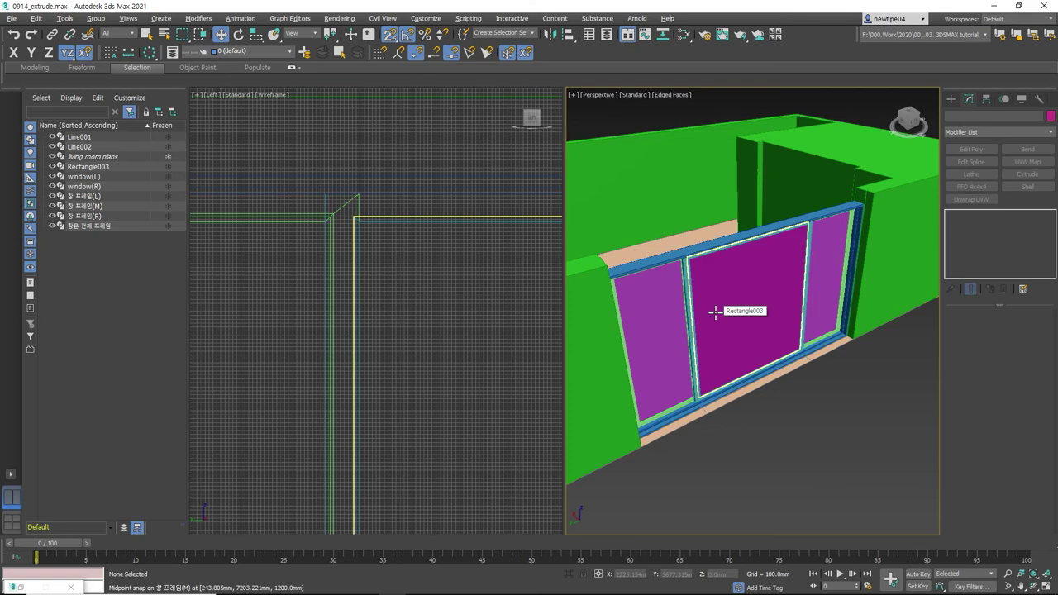
# - Isolate the right window frame with its glass pane, then select window(R) alone
pyautogui.click(1034, 586)
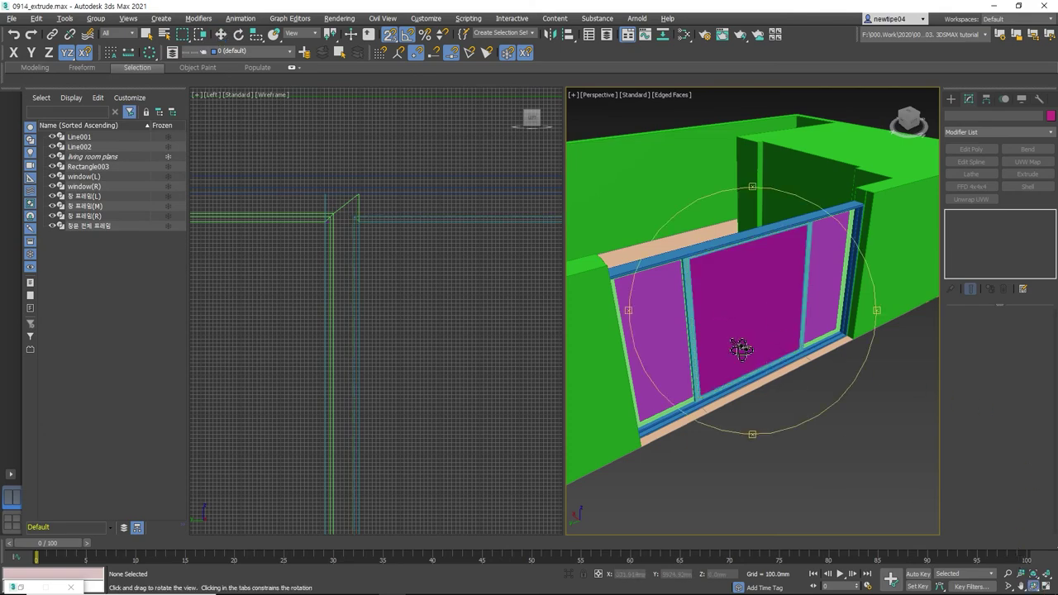
pyautogui.moveTo(741, 349); pyautogui.dragTo(893, 339)
pyautogui.rightClick(851, 253)
pyautogui.click(831, 235)
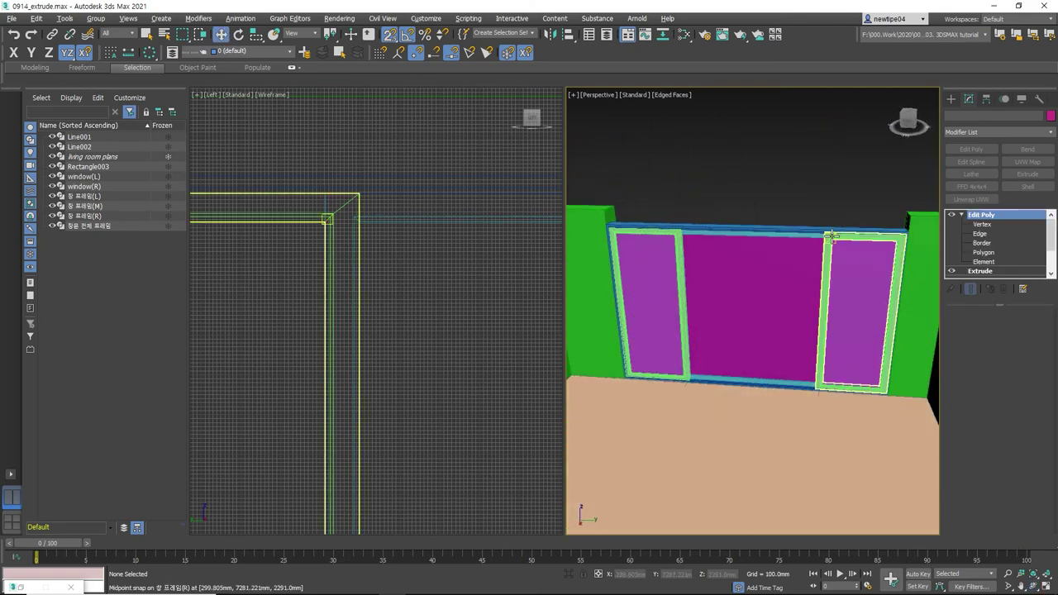
pyautogui.scroll(3, 833, 234)
pyautogui.scroll(3, 831, 231)
pyautogui.scroll(3, 729, 268)
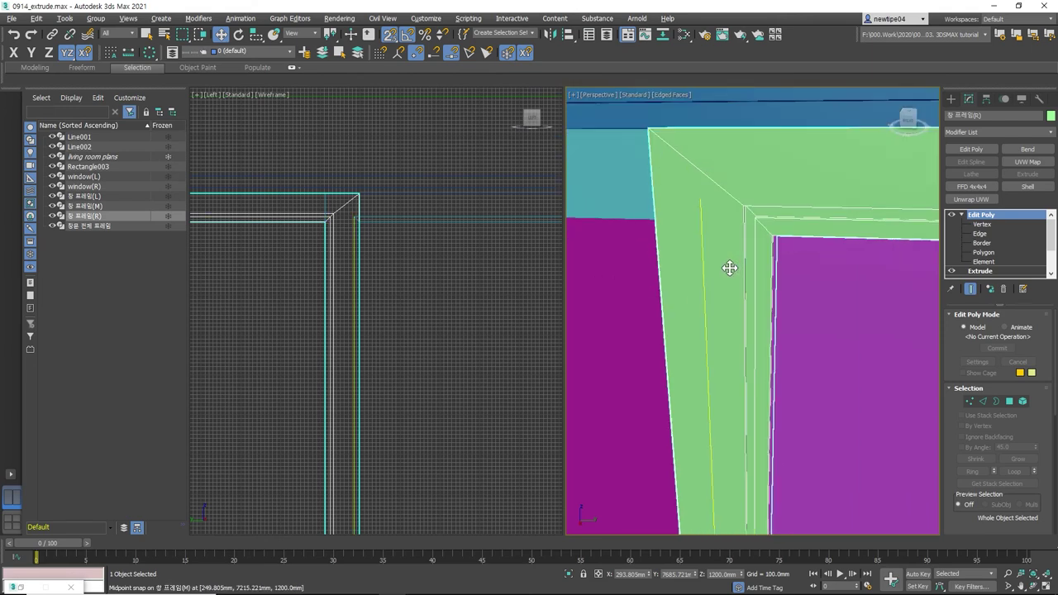
pyautogui.scroll(-1, 729, 268)
pyautogui.keyDown('ctrl'); pyautogui.click(811, 276); pyautogui.keyUp('ctrl')
pyautogui.scroll(-2, 824, 281)
pyautogui.scroll(-2, 826, 283)
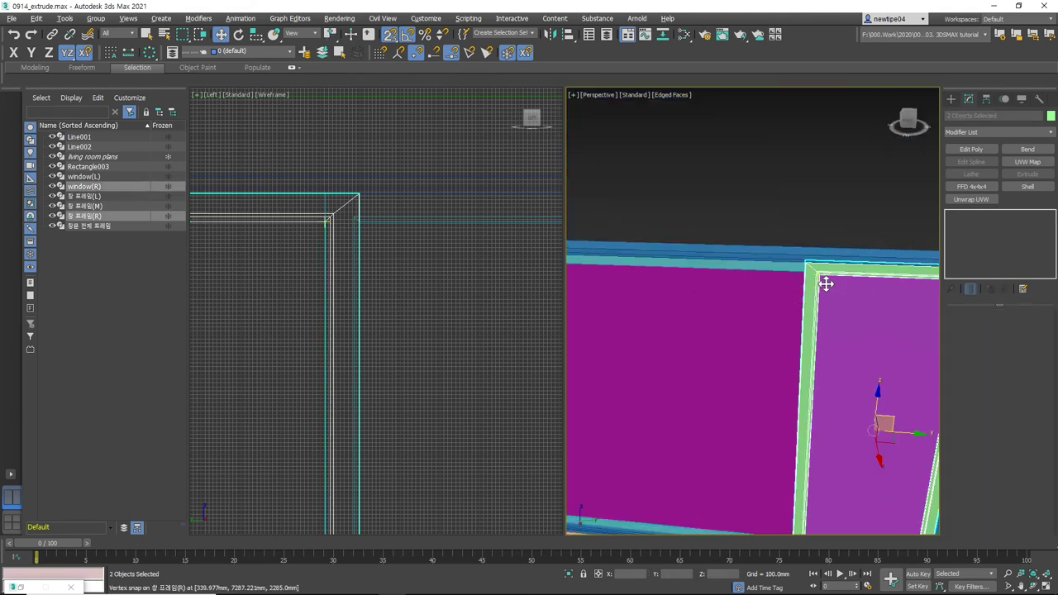
pyautogui.hotkey('alt', 'q')
pyautogui.click(844, 278)
pyautogui.click(752, 250)
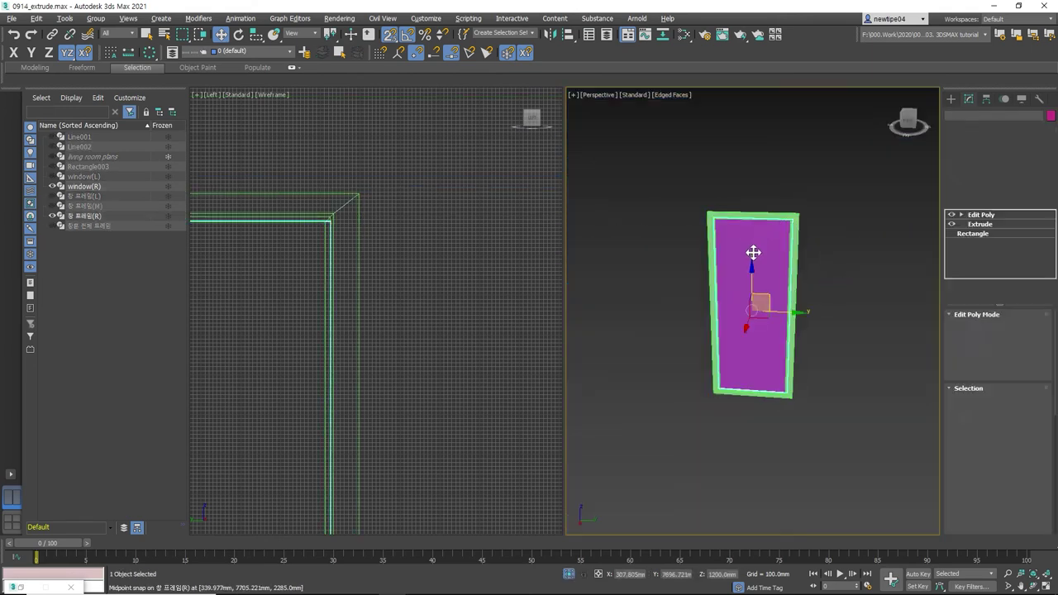
# - Frame window(R) in the Left view and select its bottom-edge vertices in Vertex mode
pyautogui.press('z')
pyautogui.scroll(5, 382, 376)
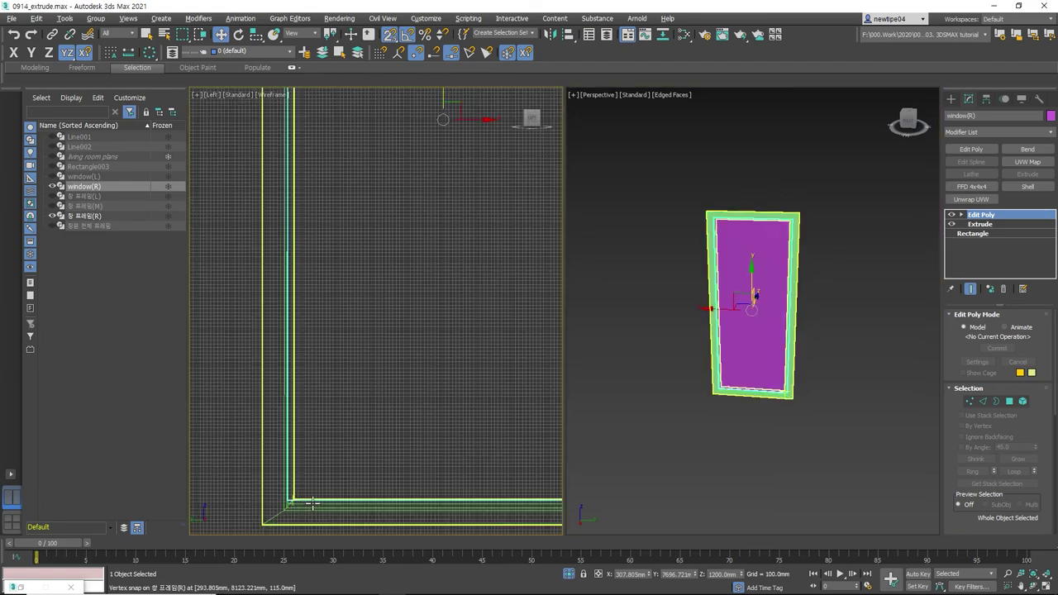
pyautogui.scroll(-1, 503, 325)
pyautogui.press('1')
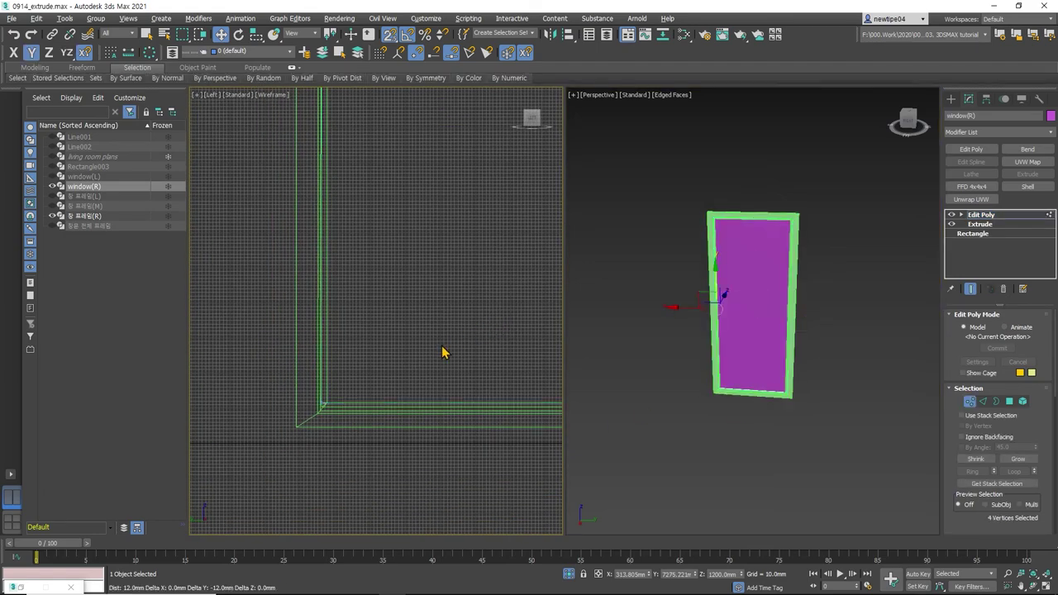
pyautogui.scroll(-2, 413, 310)
pyautogui.scroll(-2, 425, 333)
pyautogui.moveTo(508, 358); pyautogui.dragTo(471, 343)
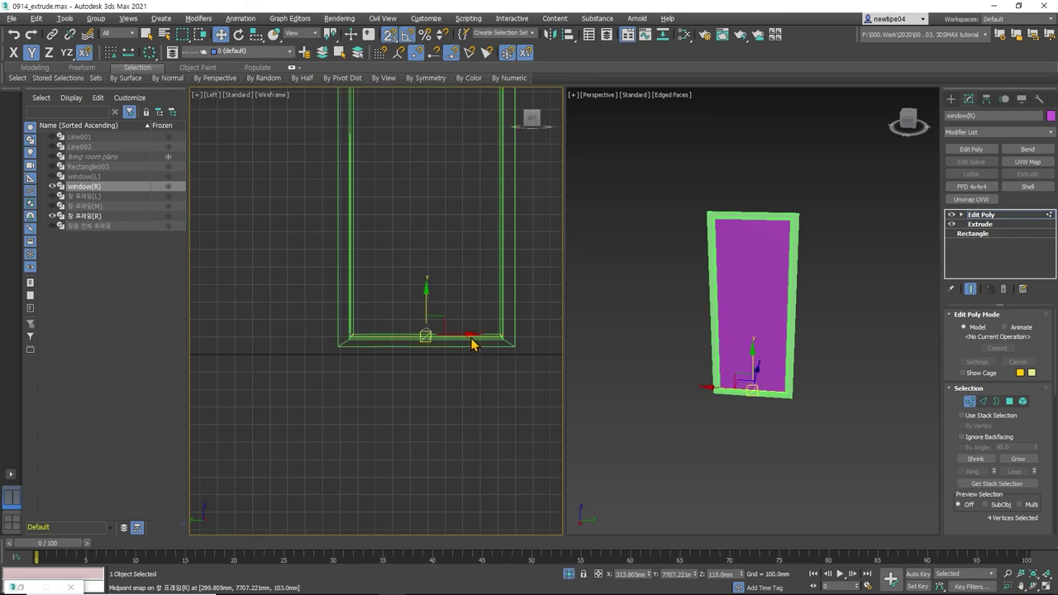
pyautogui.scroll(2, 420, 325)
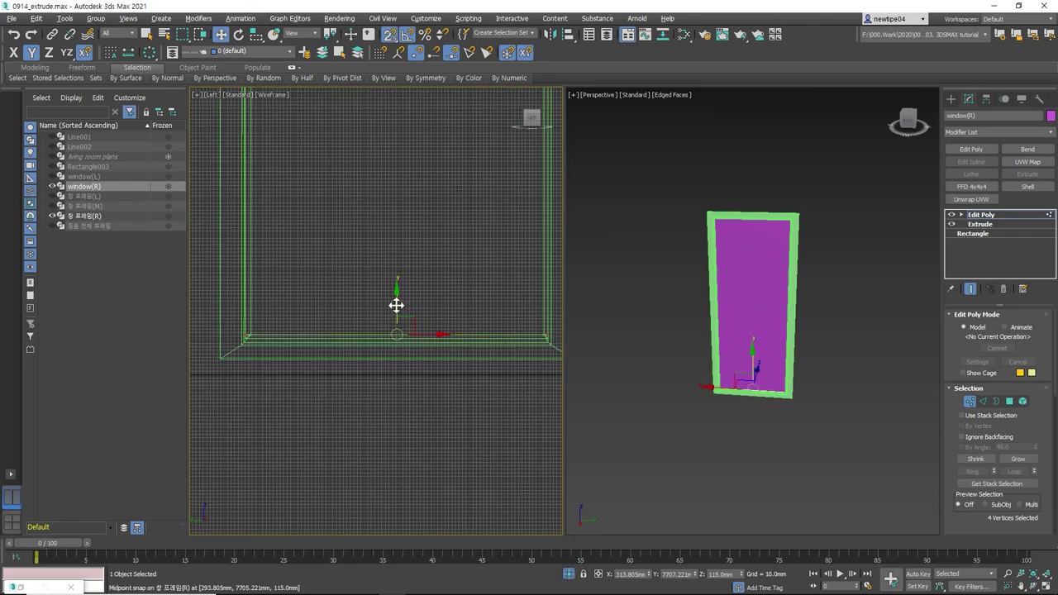
# - Snap-move the bottom vertices down along Y onto the frame's snap point
pyautogui.moveTo(396, 305)
pyautogui.mouseDown()
pyautogui.moveTo(234, 340)
pyautogui.moveTo(312, 310)
pyautogui.mouseUp()
pyautogui.scroll(3, 233, 340)
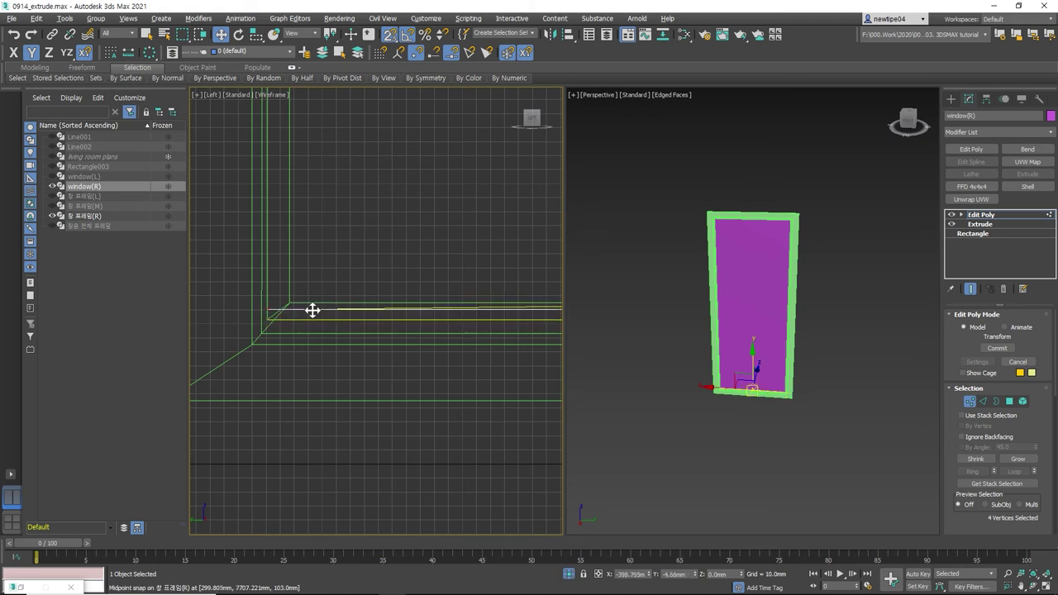
pyautogui.moveTo(312, 310); pyautogui.dragTo(272, 317)
pyautogui.scroll(5, 739, 405)
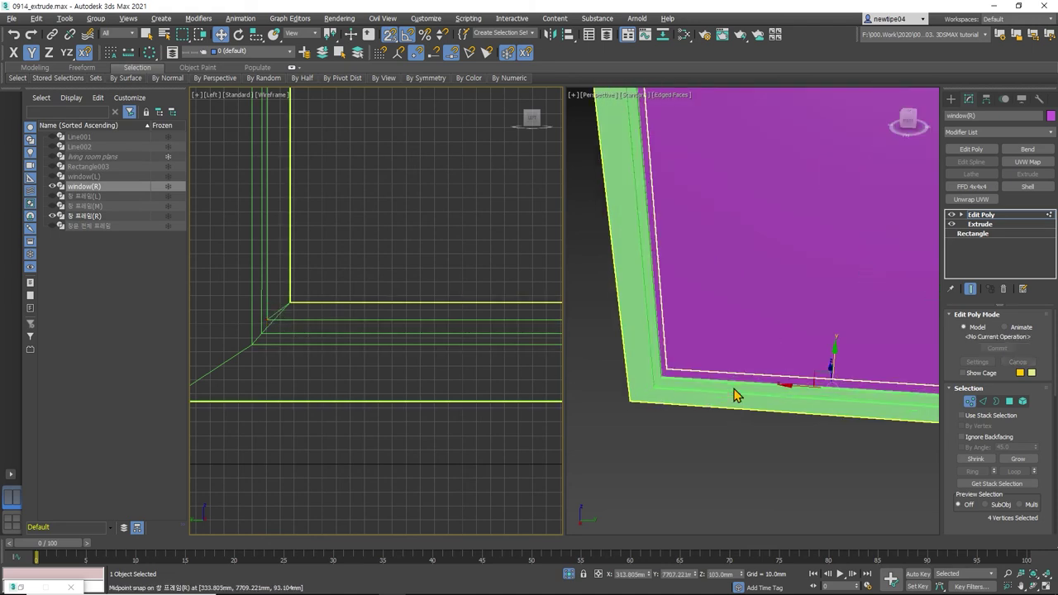
pyautogui.scroll(2, 670, 394)
pyautogui.scroll(2, 670, 395)
pyautogui.scroll(2, 670, 384)
pyautogui.scroll(2, 670, 377)
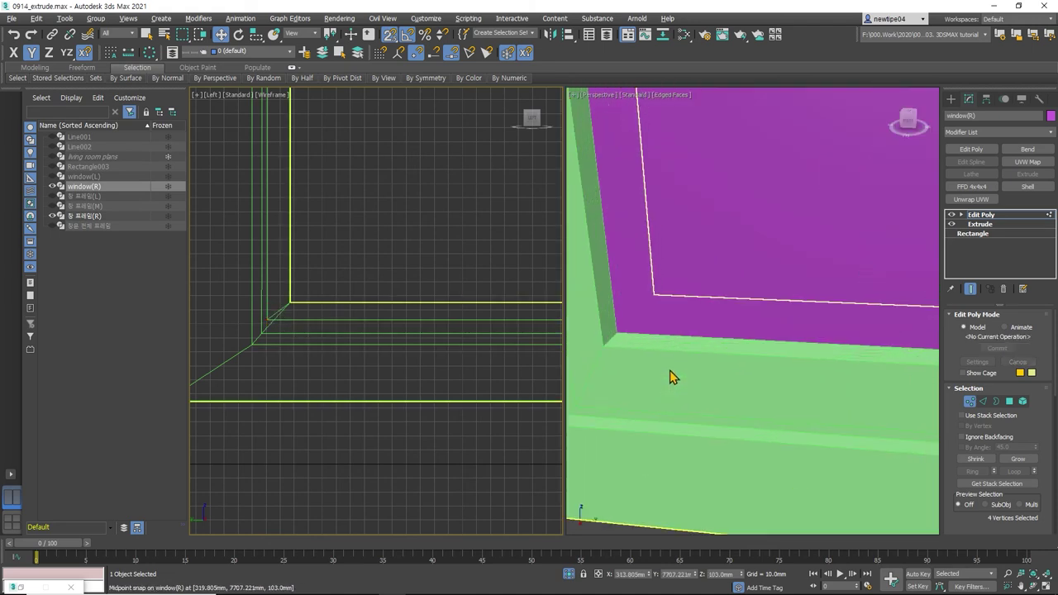
pyautogui.scroll(-1, 670, 371)
pyautogui.scroll(-2, 667, 369)
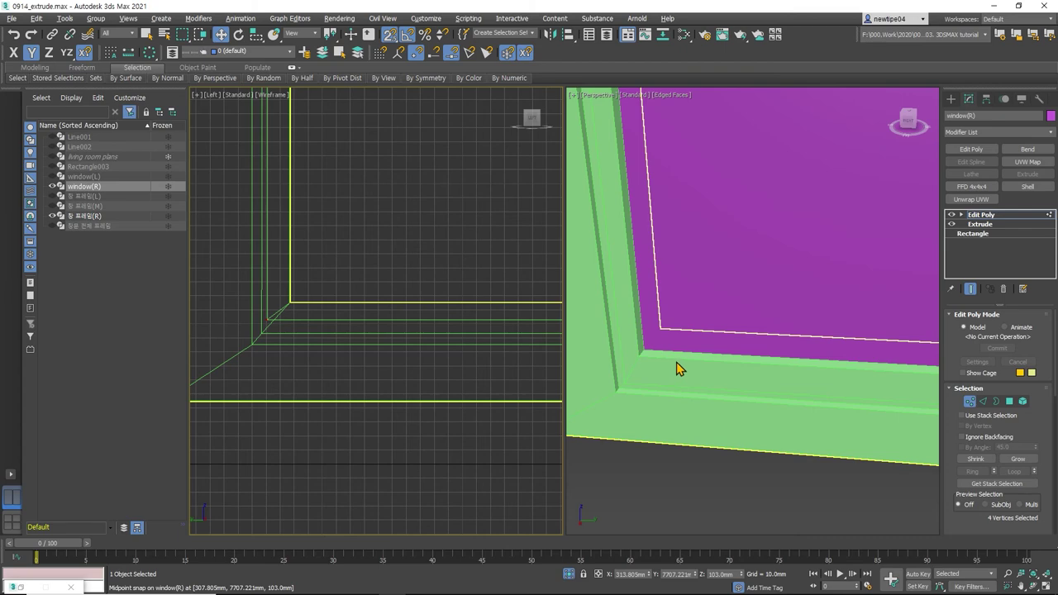
pyautogui.scroll(2, 272, 294)
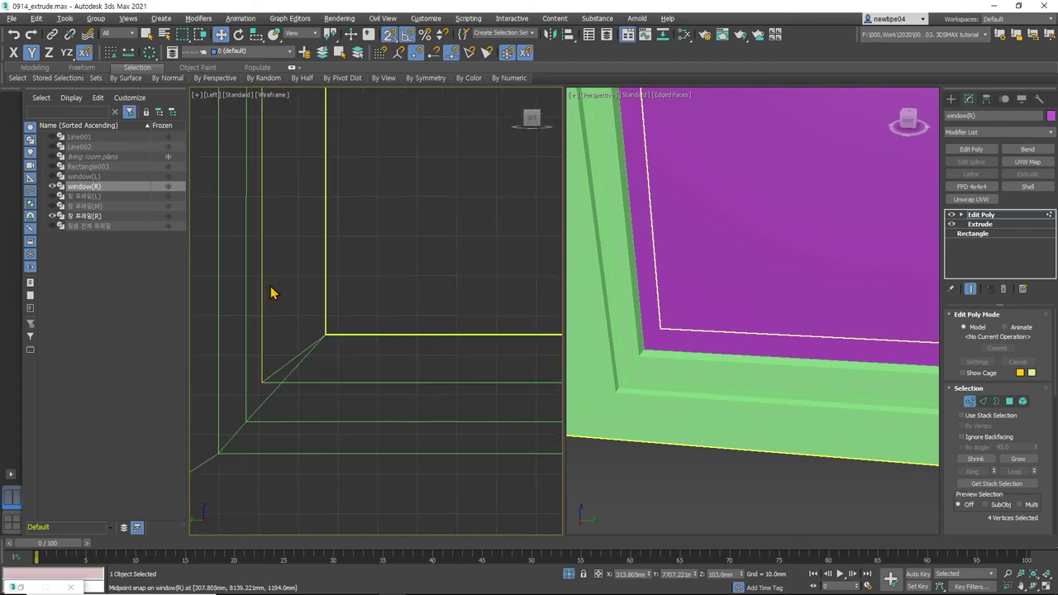
pyautogui.scroll(2, 273, 295)
pyautogui.scroll(-2, 359, 359)
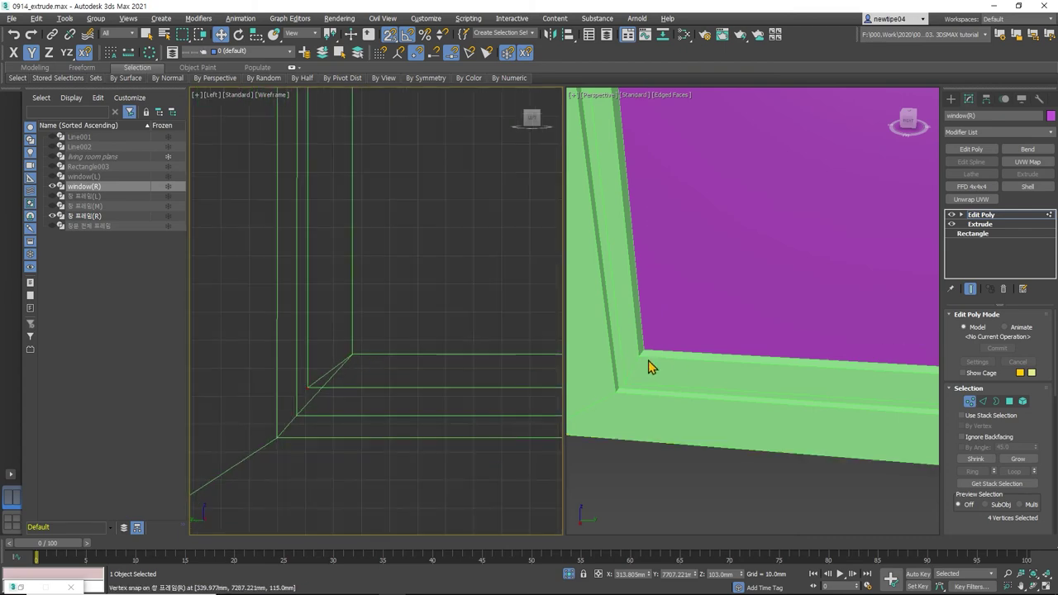
pyautogui.scroll(-3, 425, 358)
pyautogui.scroll(-4, 443, 275)
pyautogui.scroll(4, 418, 198)
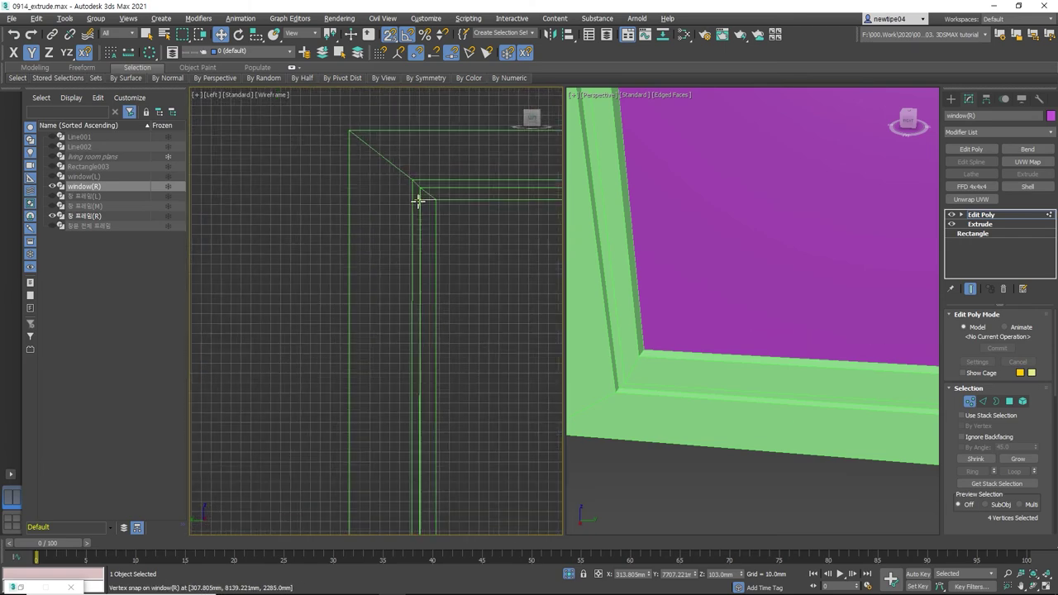
# - Inspect the frame's top-left corner, then exit Vertex mode back to the whole pane
pyautogui.moveTo(426, 293); pyautogui.dragTo(420, 241, button='middle')
pyautogui.scroll(-2, 314, 276)
pyautogui.scroll(-3, 285, 250)
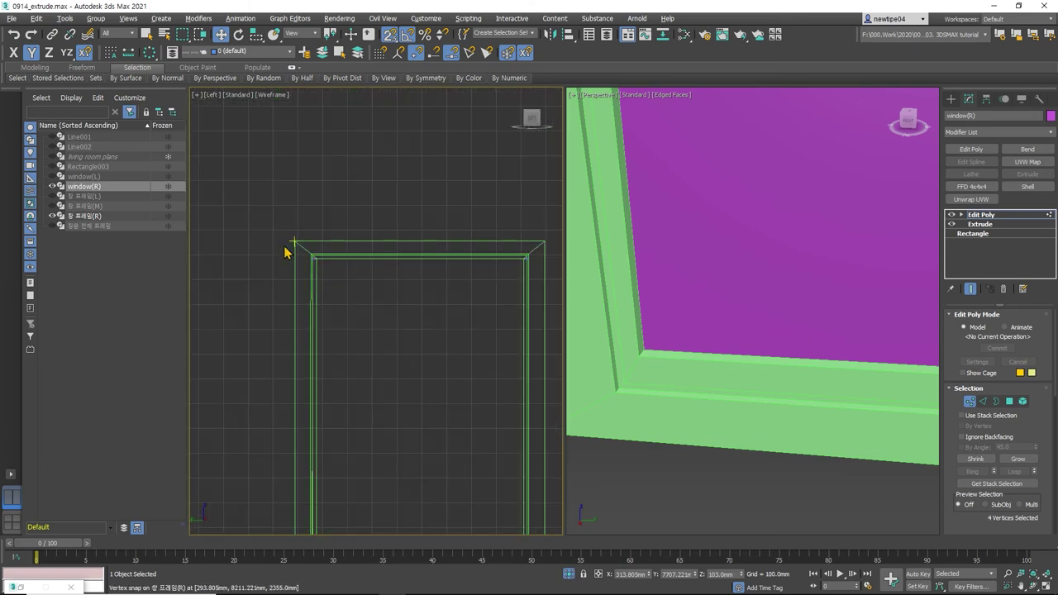
pyautogui.scroll(4, 532, 283)
pyautogui.scroll(2, 505, 261)
pyautogui.scroll(1, 496, 260)
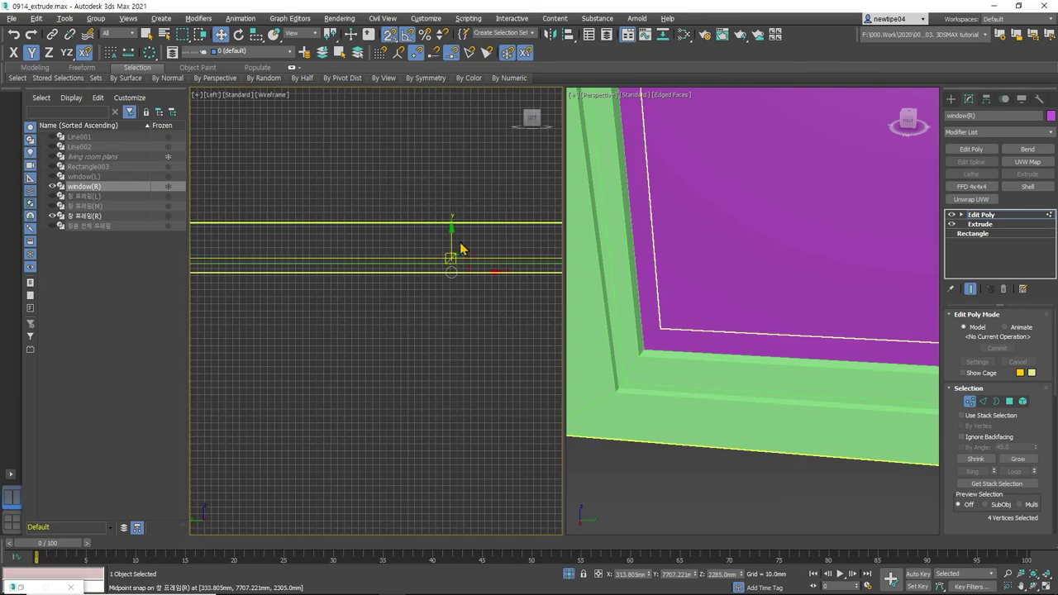
pyautogui.moveTo(479, 295); pyautogui.dragTo(343, 296, button='middle')
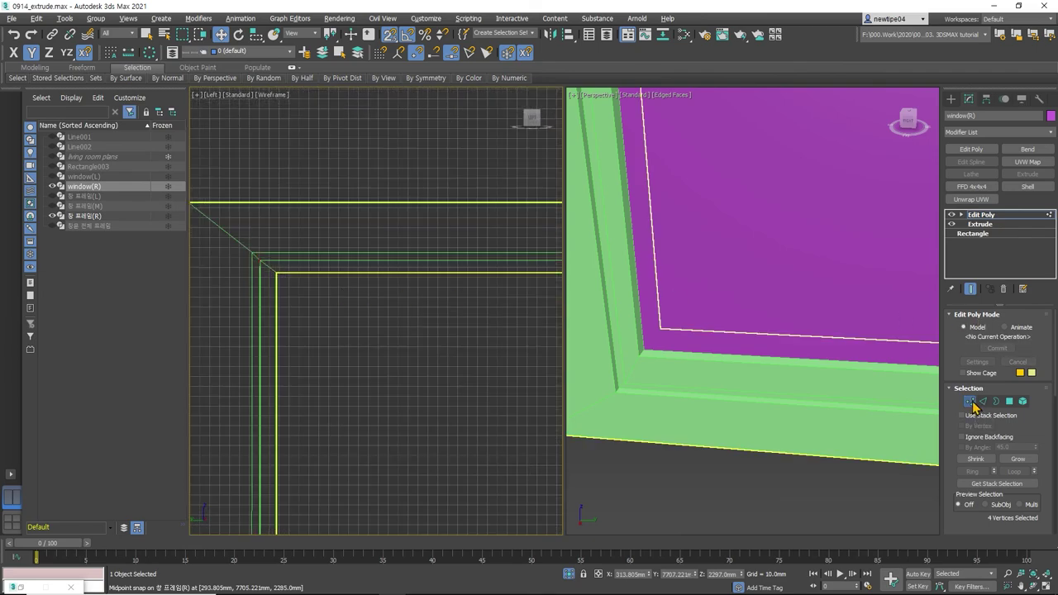
pyautogui.click(970, 401)
pyautogui.moveTo(662, 347); pyautogui.dragTo(716, 347, button='middle')
# - In the left view, select the right window frame's corner vertices at Vertex level
pyautogui.rightClick(380, 264)
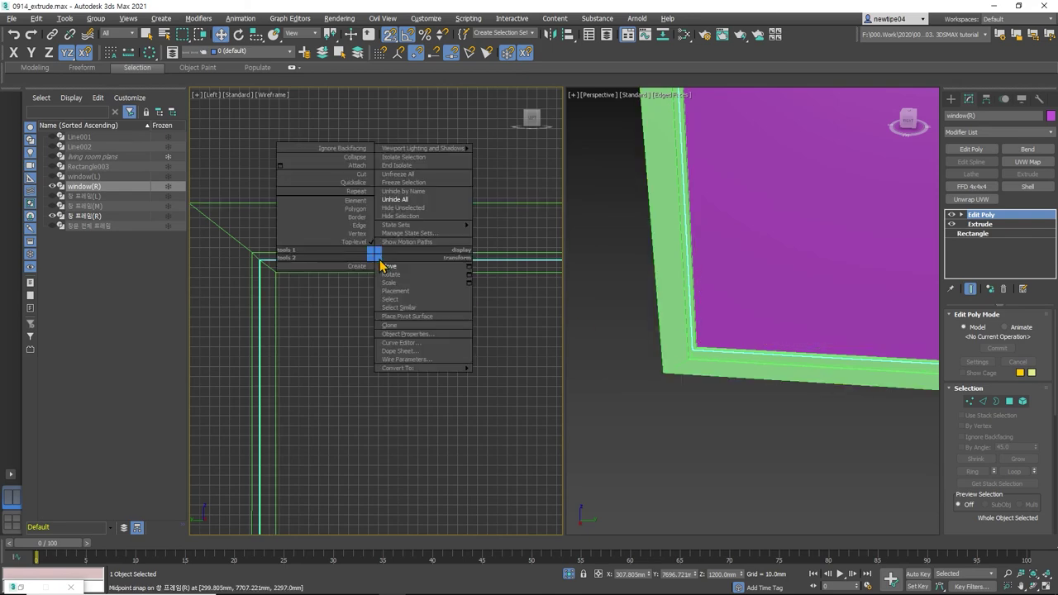
pyautogui.click(380, 265)
pyautogui.press('t')
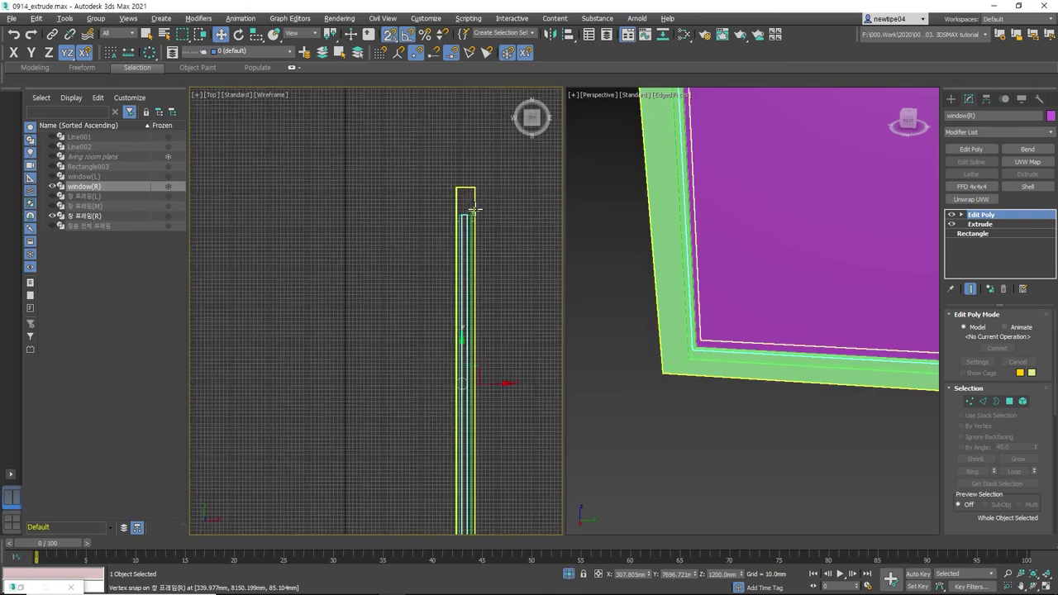
pyautogui.scroll(-3, 475, 209)
pyautogui.press('l')
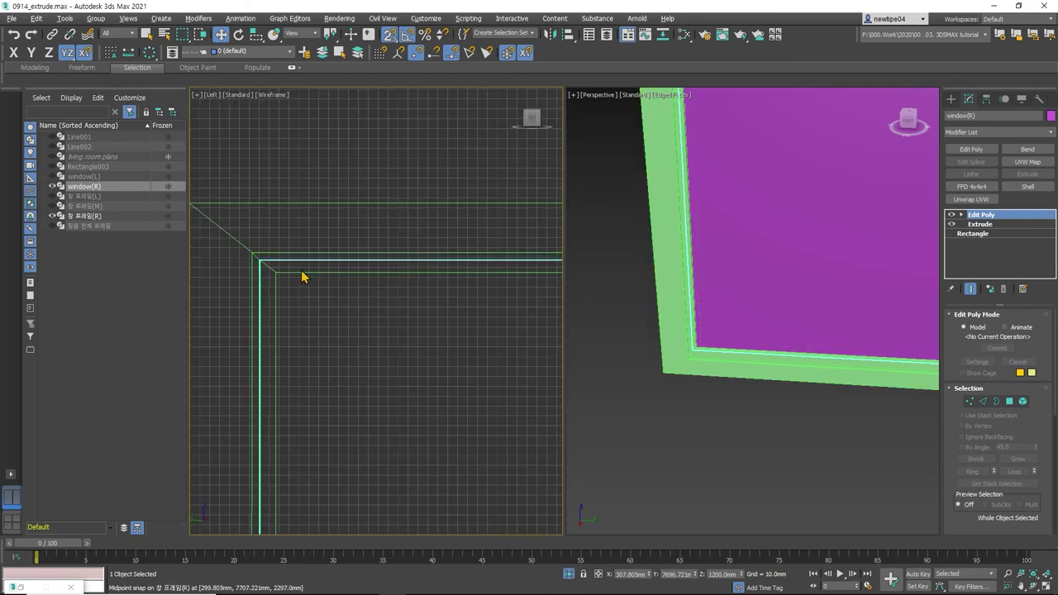
pyautogui.scroll(-3, 374, 271)
pyautogui.moveTo(475, 344); pyautogui.dragTo(425, 196, button='middle')
pyautogui.scroll(-5, 406, 288)
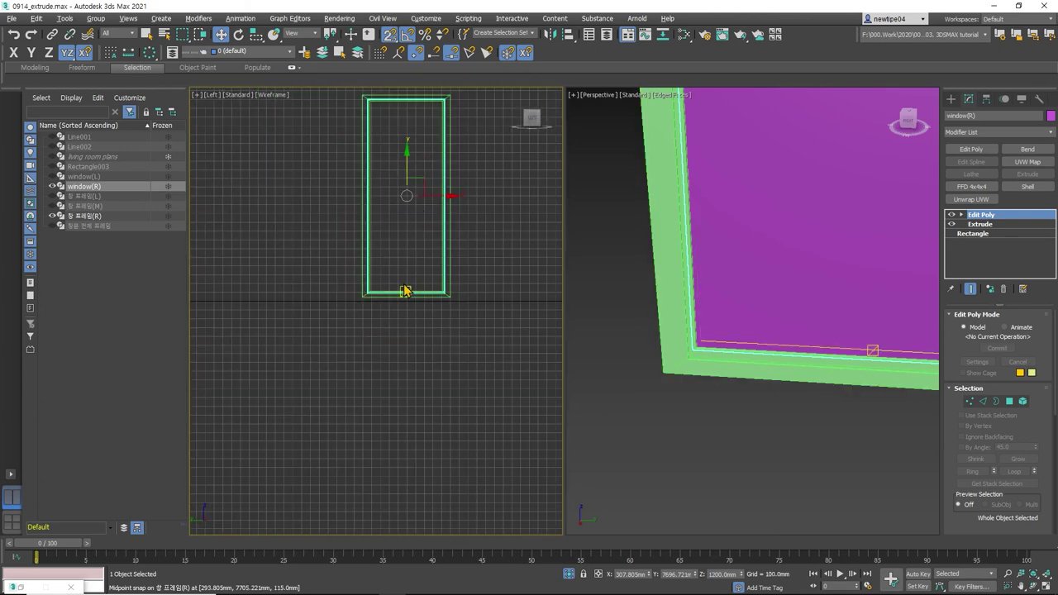
pyautogui.scroll(5, 378, 303)
pyautogui.scroll(2, 345, 300)
pyautogui.scroll(2, 345, 300)
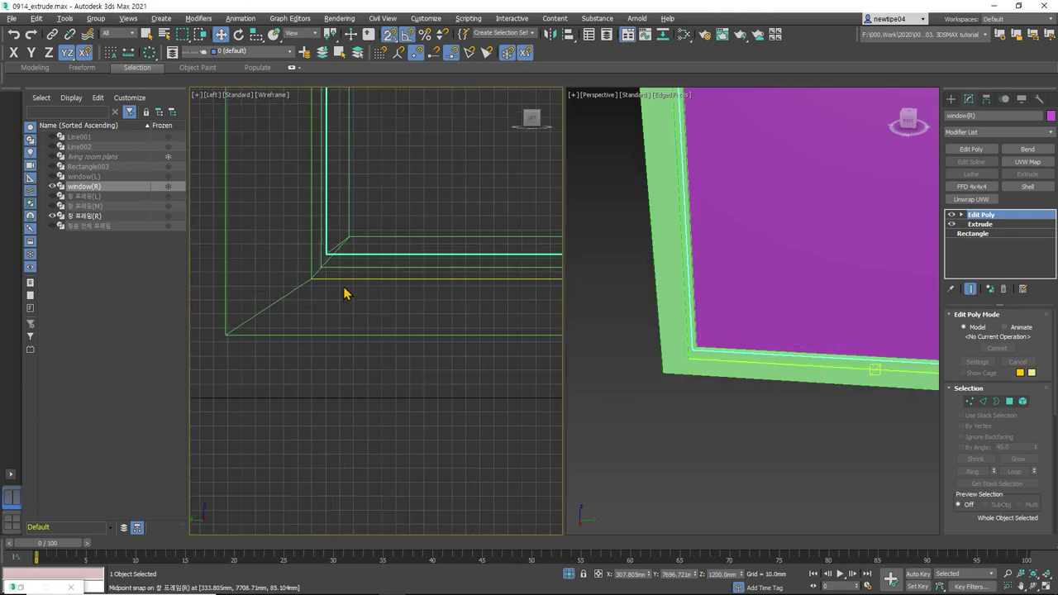
pyautogui.scroll(1, 344, 294)
pyautogui.scroll(1, 349, 288)
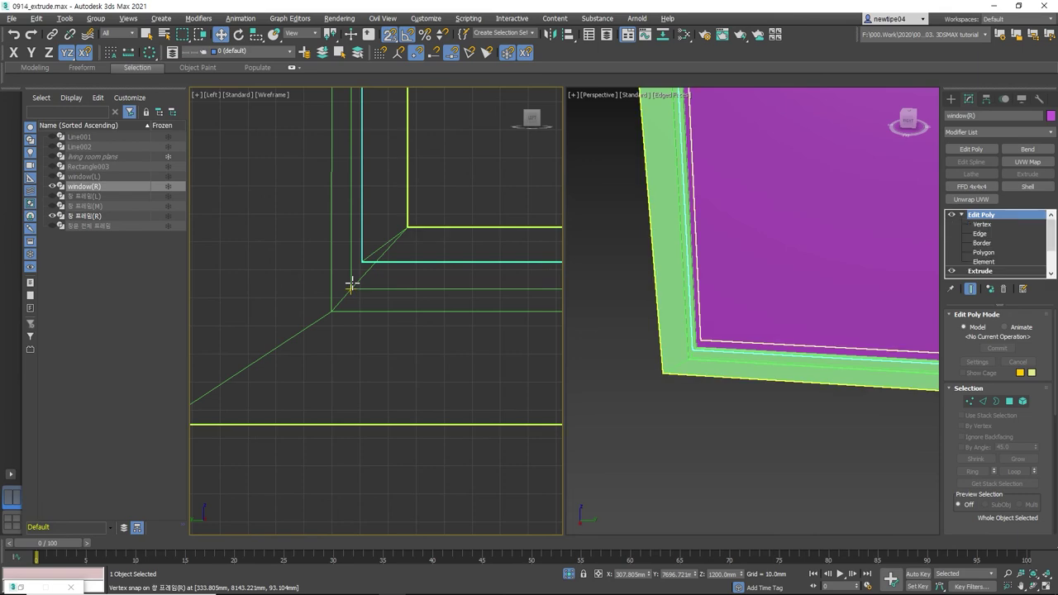
pyautogui.click(351, 284)
pyautogui.press('1')
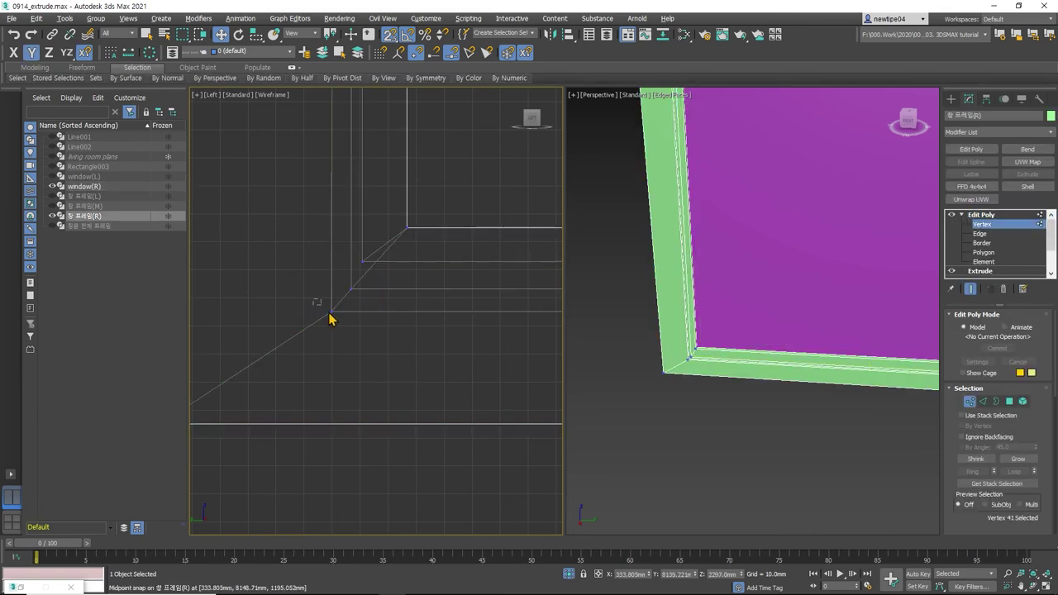
pyautogui.click(331, 313)
# - Move the right frame's corner vertices left into line and straighten its slanted right edge
pyautogui.scroll(1, 348, 327)
pyautogui.scroll(-2, 364, 368)
pyautogui.scroll(-1, 382, 401)
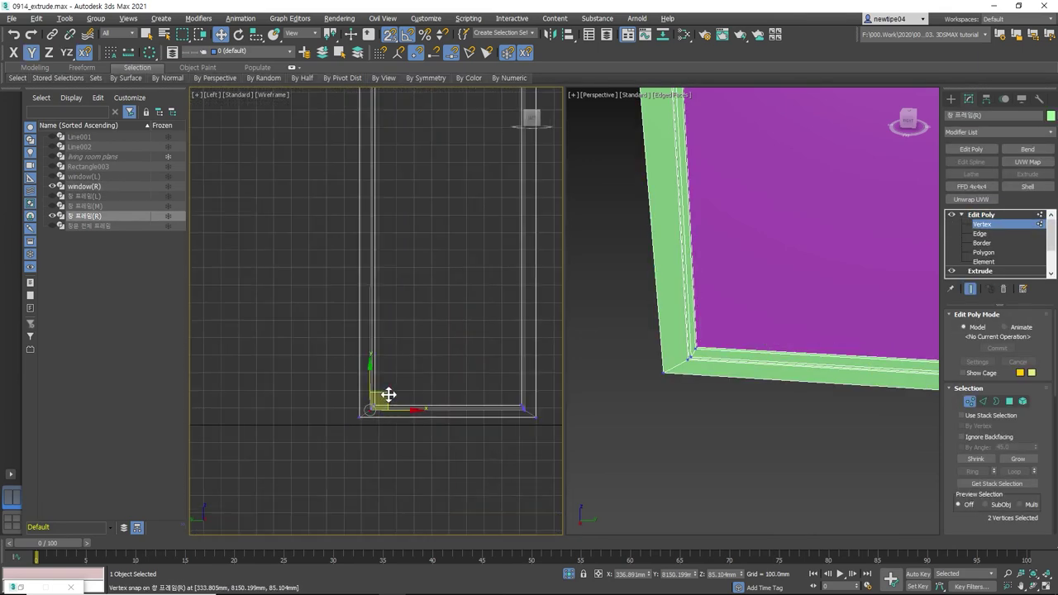
pyautogui.scroll(-1, 391, 384)
pyautogui.scroll(-1, 395, 410)
pyautogui.scroll(-1, 396, 423)
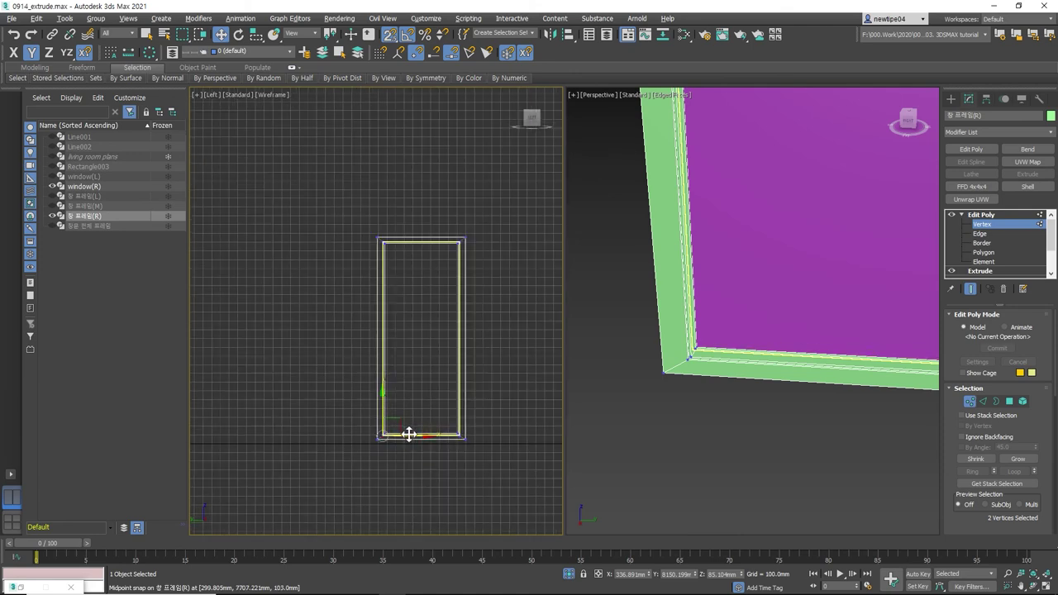
pyautogui.moveTo(412, 437); pyautogui.dragTo(373, 237)
pyautogui.scroll(1, 385, 234)
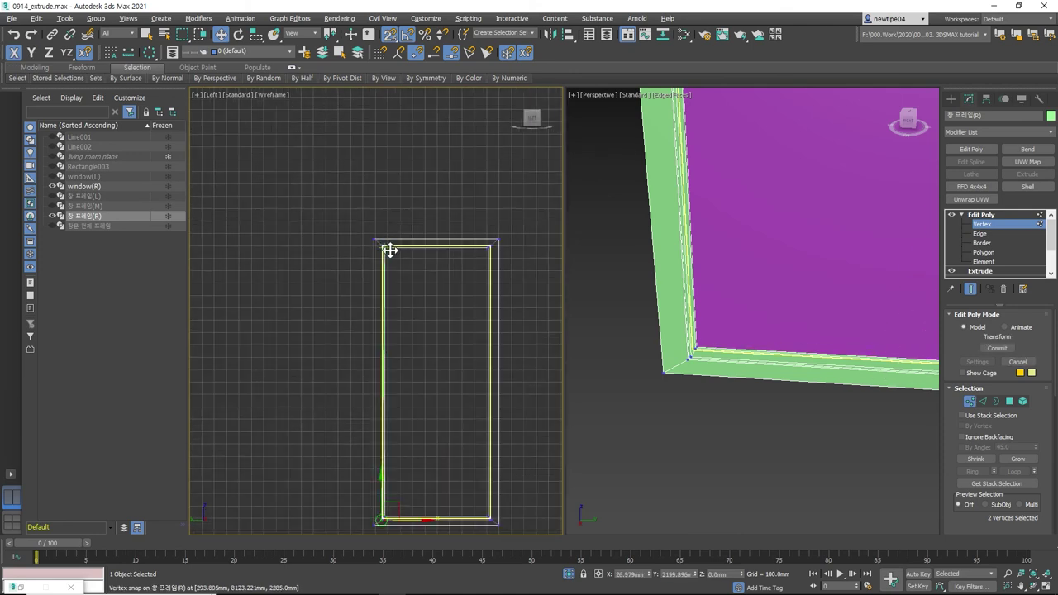
pyautogui.scroll(5, 390, 249)
pyautogui.moveTo(371, 229); pyautogui.dragTo(338, 220)
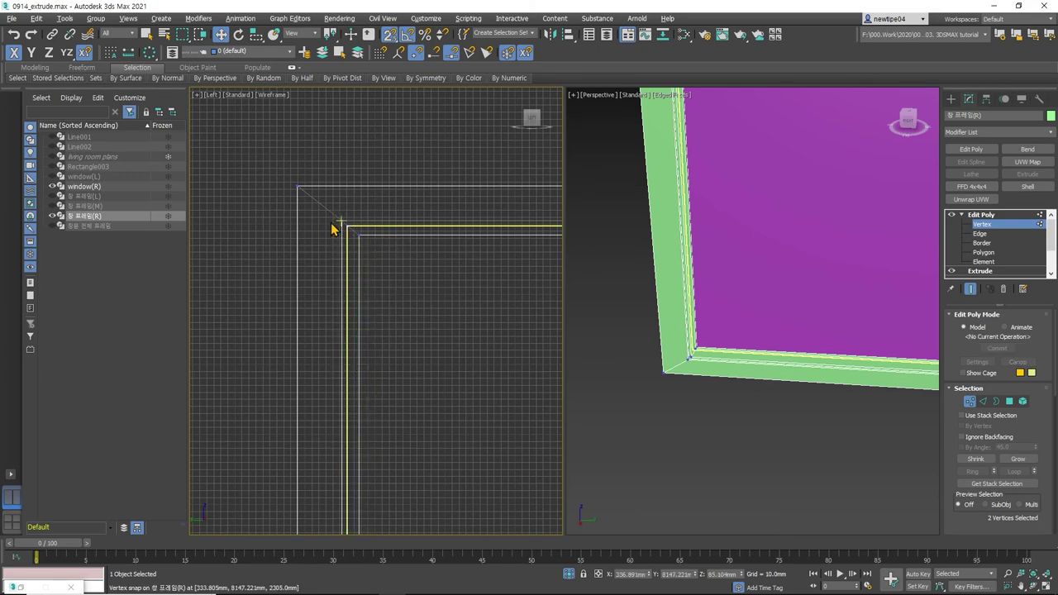
pyautogui.scroll(-4, 331, 229)
pyautogui.scroll(4, 489, 241)
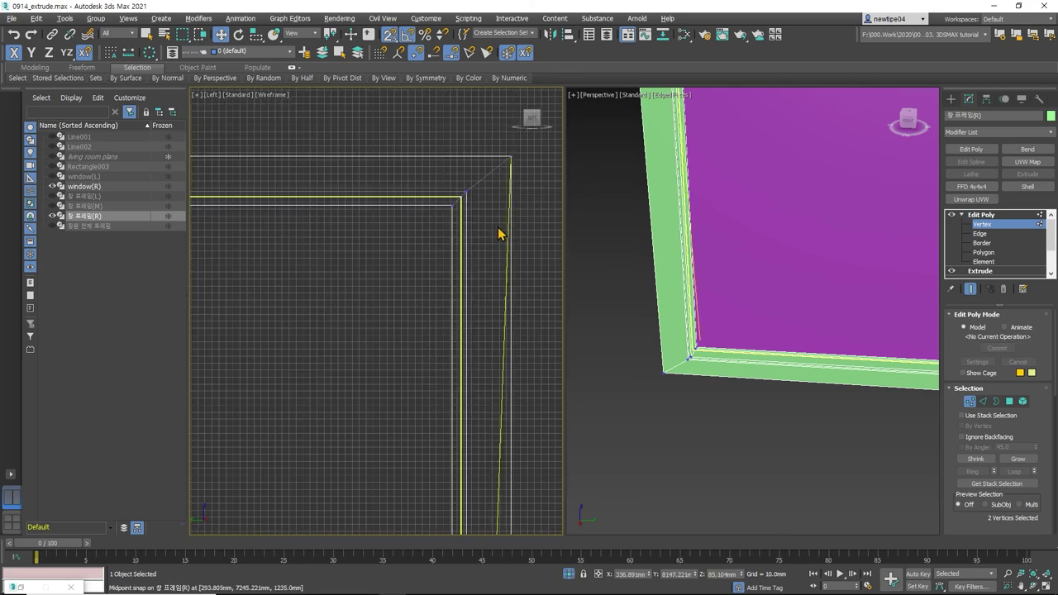
pyautogui.moveTo(501, 229); pyautogui.dragTo(503, 220)
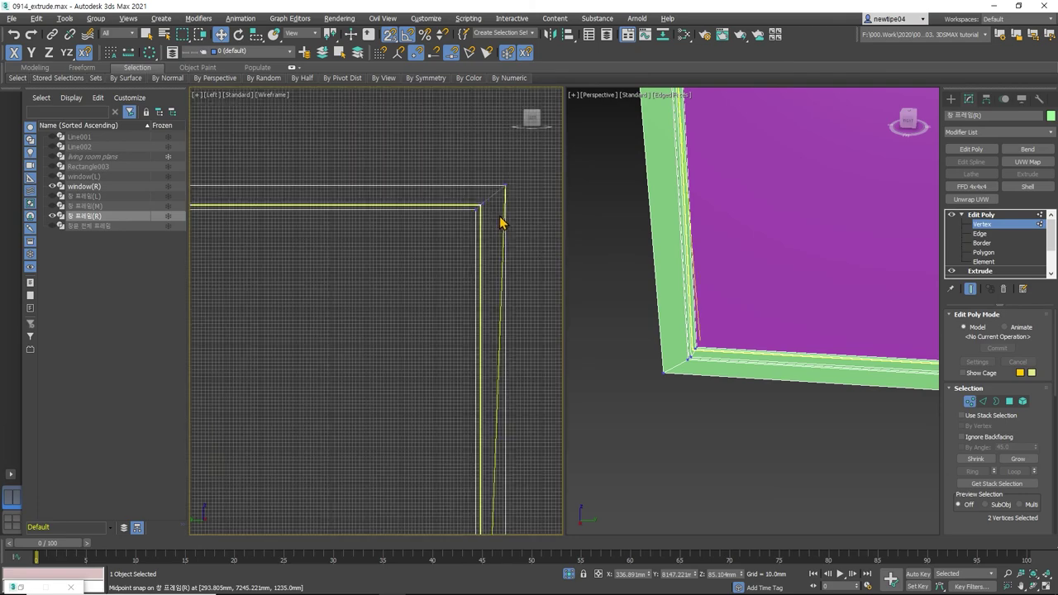
pyautogui.scroll(-4, 488, 205)
pyautogui.scroll(3, 475, 384)
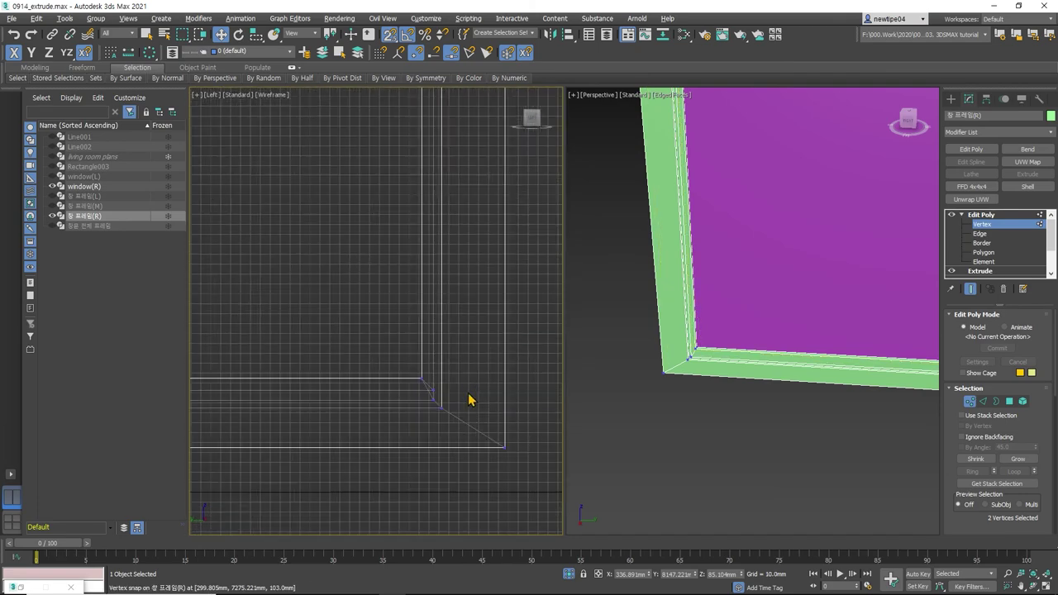
pyautogui.scroll(2, 470, 399)
pyautogui.scroll(2, 451, 416)
pyautogui.moveTo(456, 406); pyautogui.dragTo(417, 380, button='middle')
pyautogui.scroll(-3, 416, 381)
pyautogui.scroll(3, 278, 372)
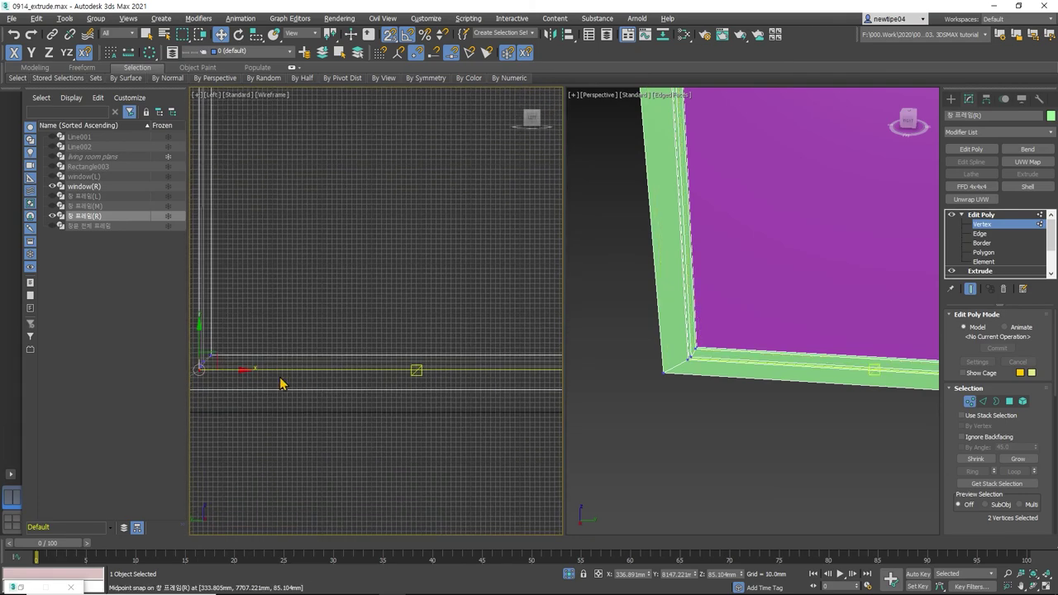
pyautogui.scroll(2, 201, 366)
# - Exit Vertex level, deselect the frame, and End Isolate to show all scene objects
pyautogui.click(970, 401)
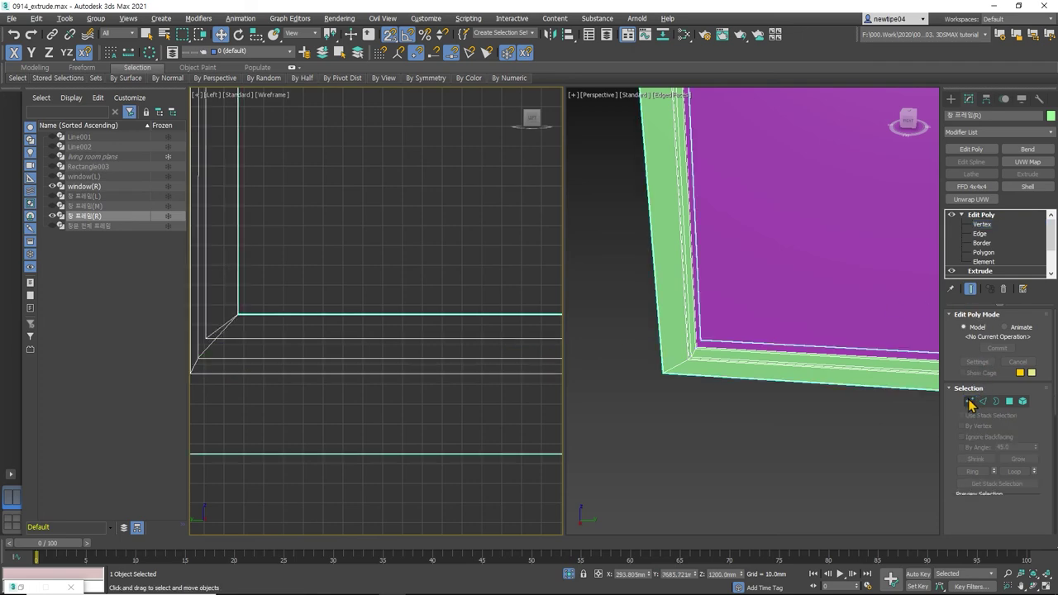
pyautogui.click(499, 248)
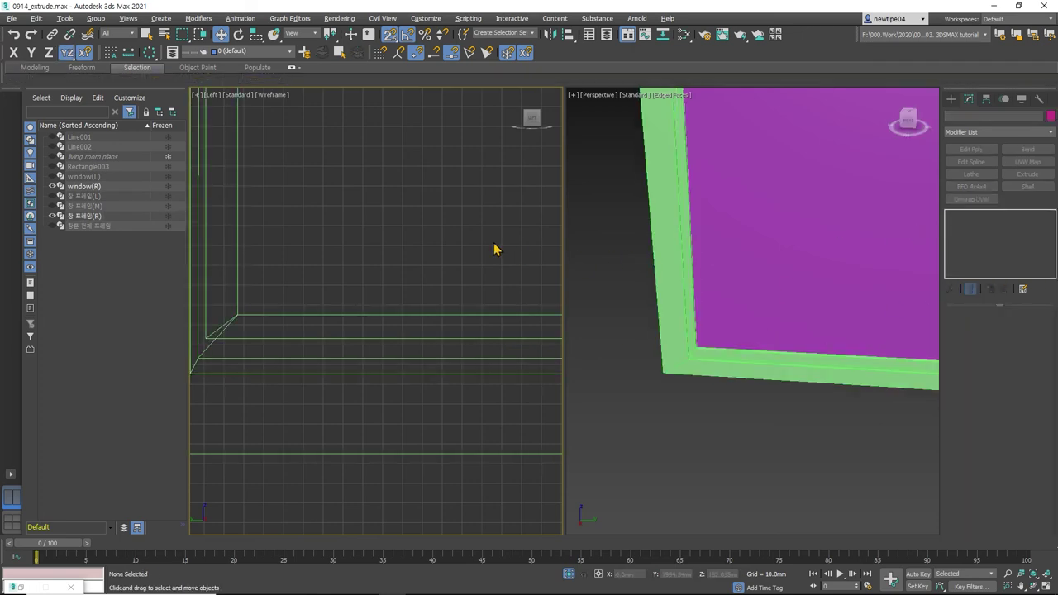
pyautogui.scroll(-3, 503, 239)
pyautogui.scroll(-3, 513, 224)
pyautogui.scroll(-3, 522, 260)
pyautogui.scroll(-2, 780, 229)
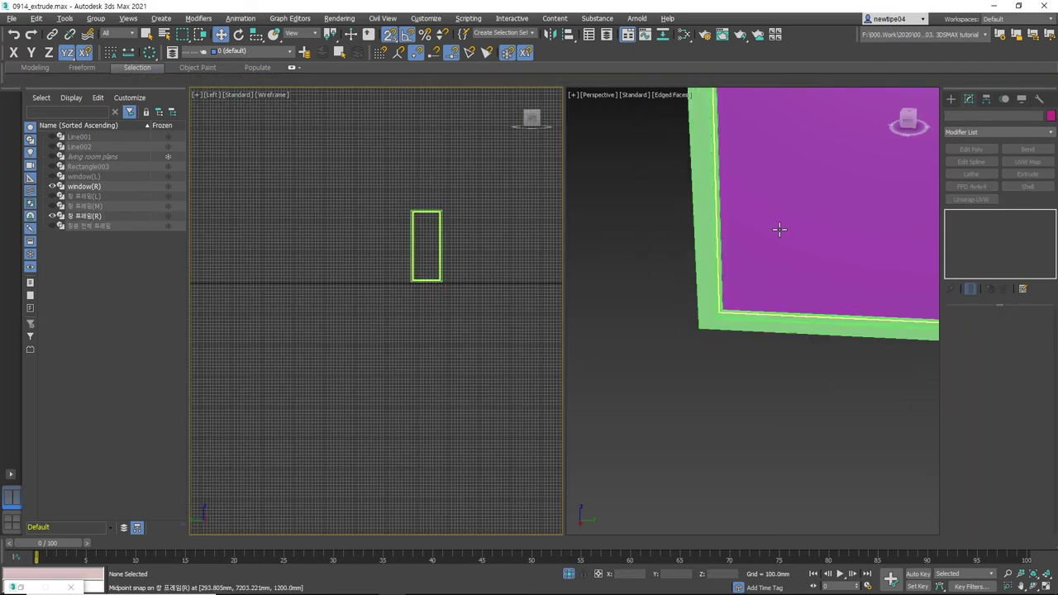
pyautogui.scroll(-3, 758, 273)
pyautogui.scroll(3, 697, 160)
pyautogui.scroll(2, 666, 135)
pyautogui.scroll(2, 665, 135)
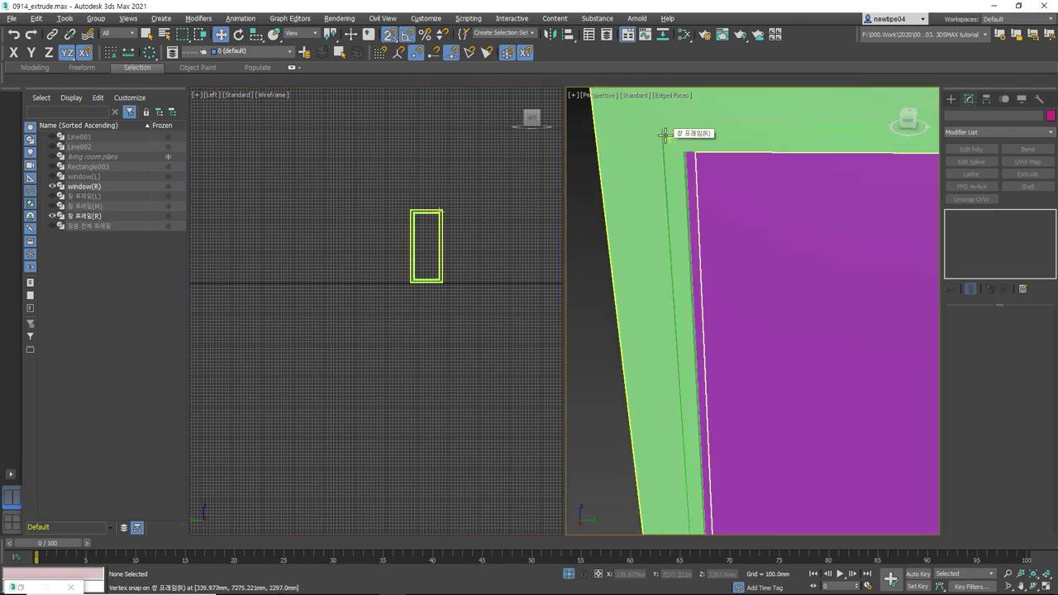
pyautogui.scroll(2, 682, 139)
pyautogui.click(722, 202)
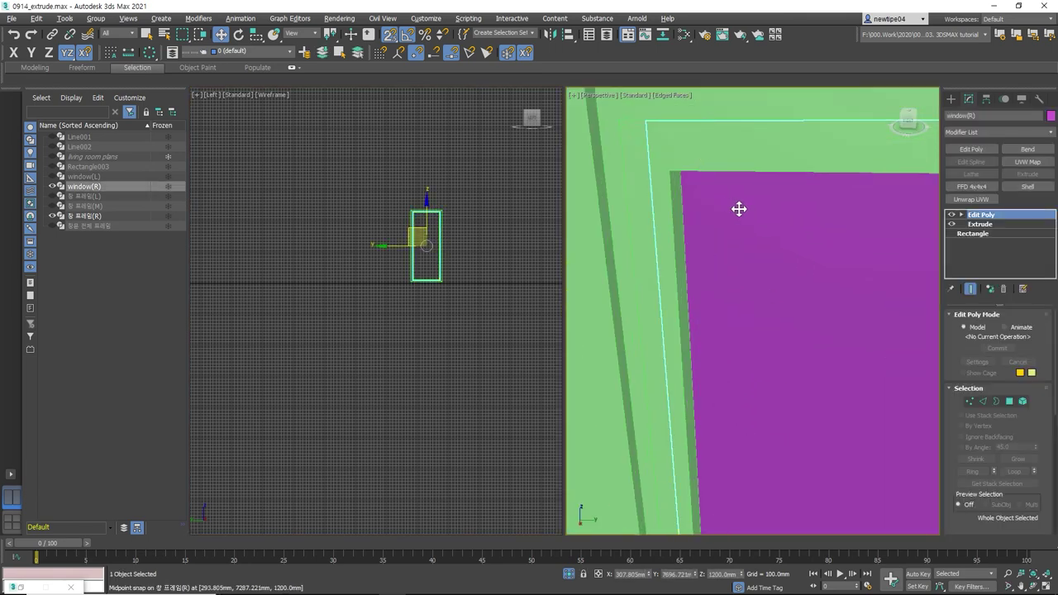
pyautogui.scroll(-2, 739, 205)
pyautogui.scroll(-2, 711, 210)
pyautogui.click(796, 269)
pyautogui.scroll(-2, 795, 239)
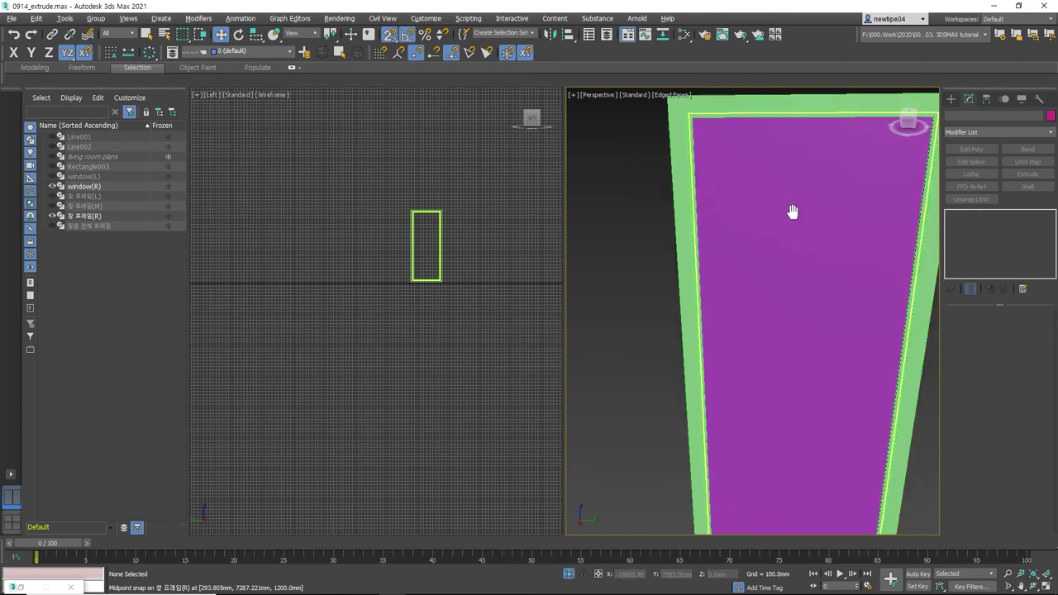
pyautogui.scroll(-1, 796, 222)
pyautogui.scroll(-3, 800, 244)
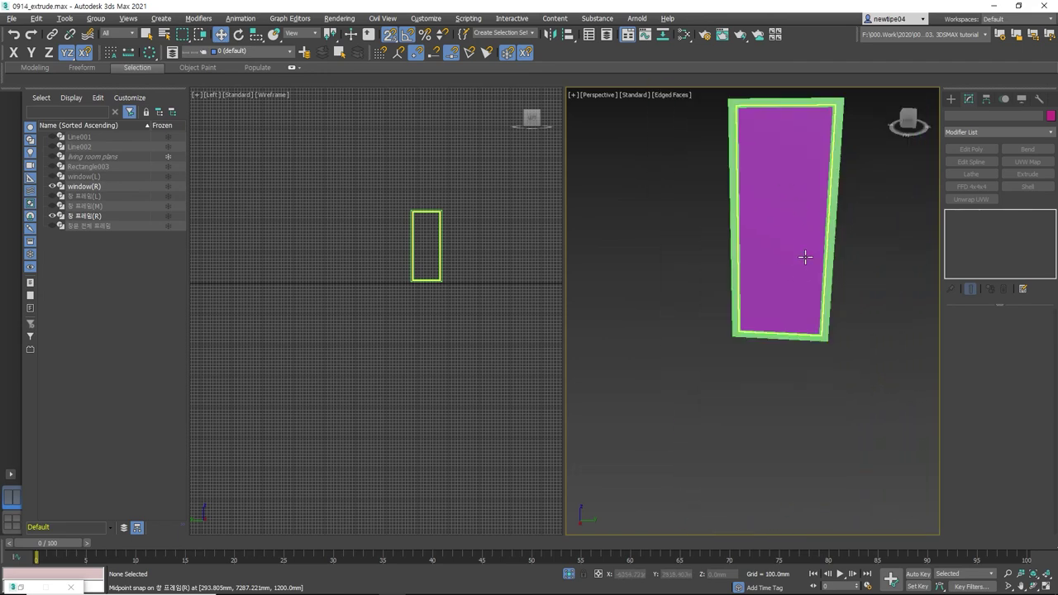
pyautogui.click(570, 574)
pyautogui.scroll(-2, 777, 363)
pyautogui.scroll(-2, 769, 310)
# - Delete the old left window pane window(L) and its frame
pyautogui.scroll(4, 705, 297)
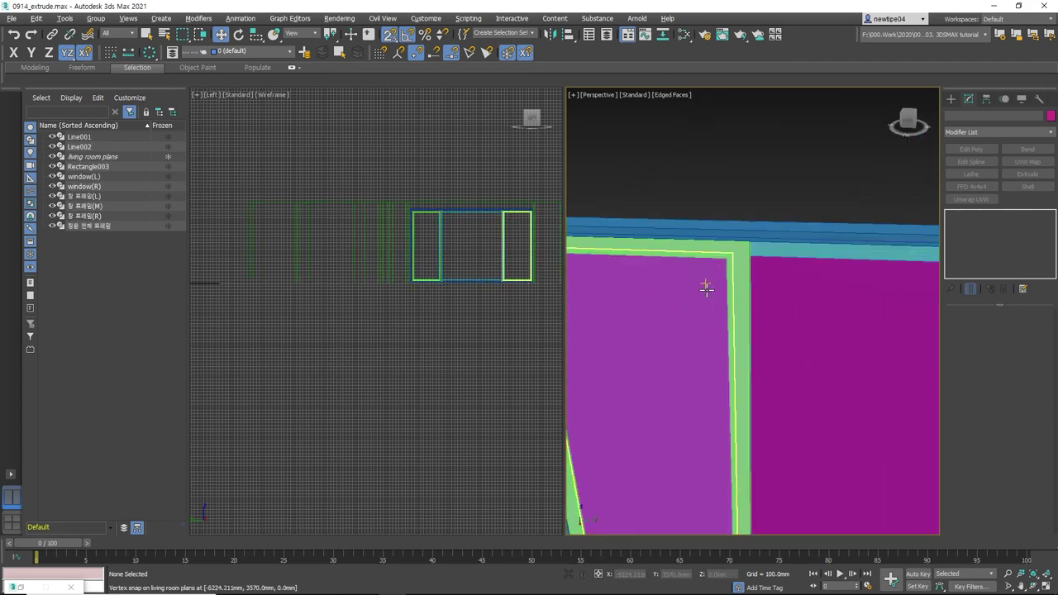
pyautogui.click(706, 287)
pyautogui.press('Delete')
pyautogui.scroll(-4, 700, 300)
pyautogui.scroll(-2, 760, 296)
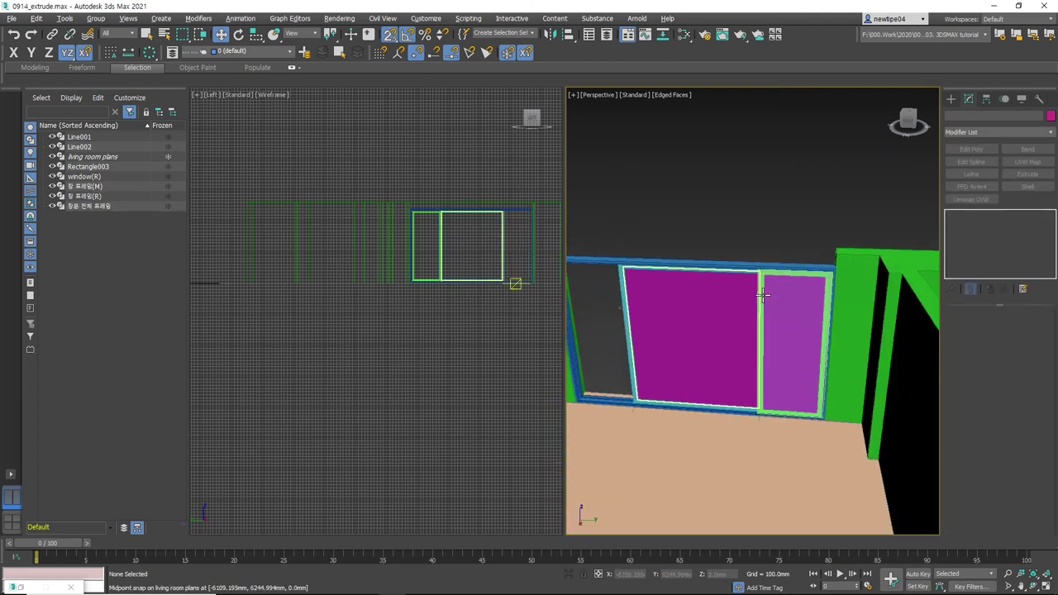
# - Shift-drag the right pane and its frame to clone them as an independent Copy
pyautogui.click(765, 285)
pyautogui.keyDown('ctrl'); pyautogui.click(761, 277); pyautogui.keyUp('ctrl')
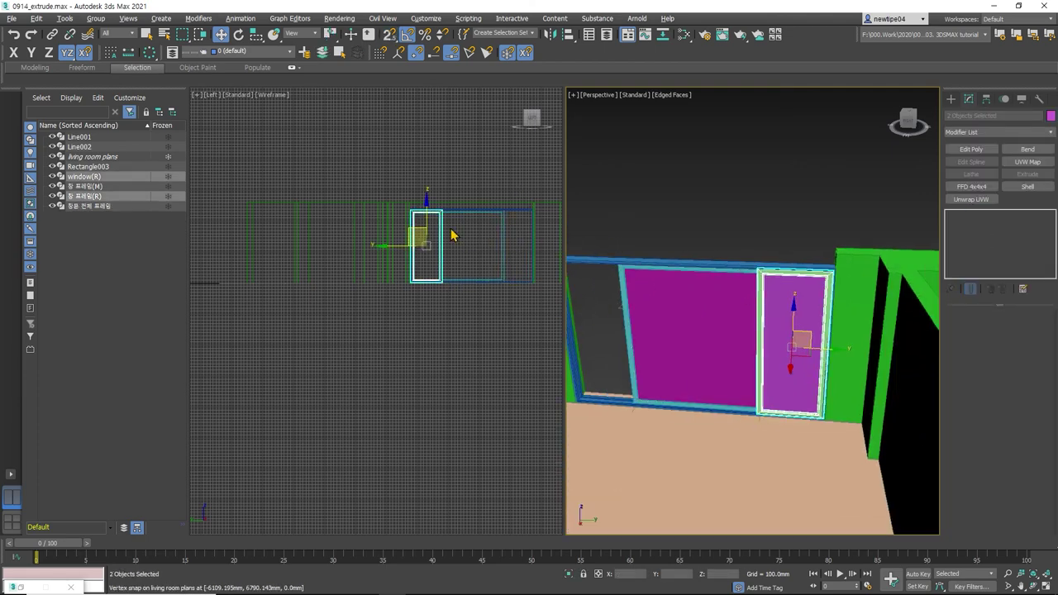
pyautogui.click(419, 244)
pyautogui.keyDown('shift'); pyautogui.moveTo(456, 246); pyautogui.dragTo(536, 246); pyautogui.keyUp('shift')
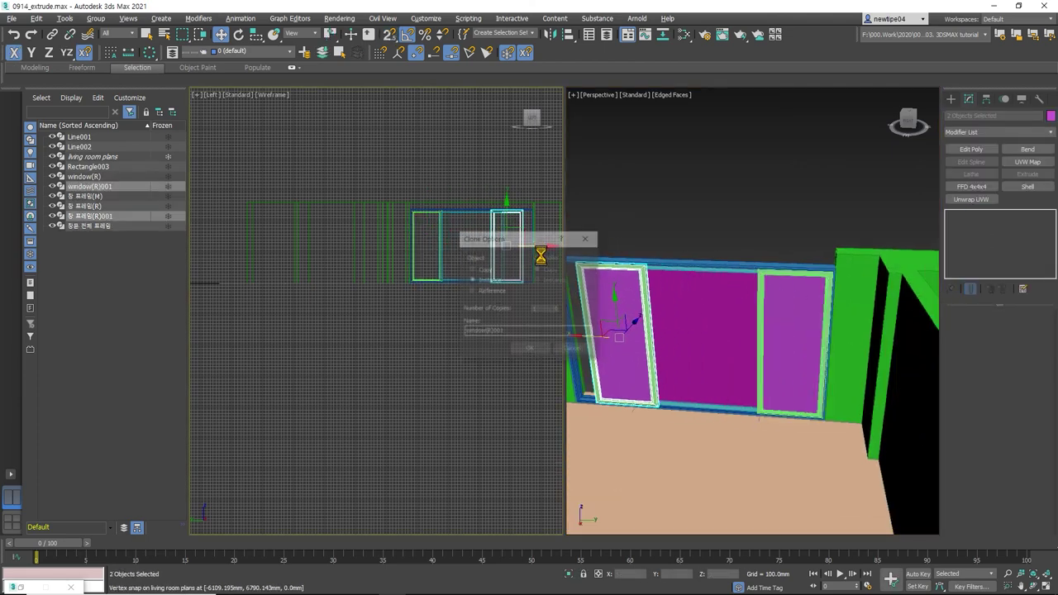
pyautogui.click(531, 348)
pyautogui.scroll(3, 525, 220)
pyautogui.scroll(3, 441, 237)
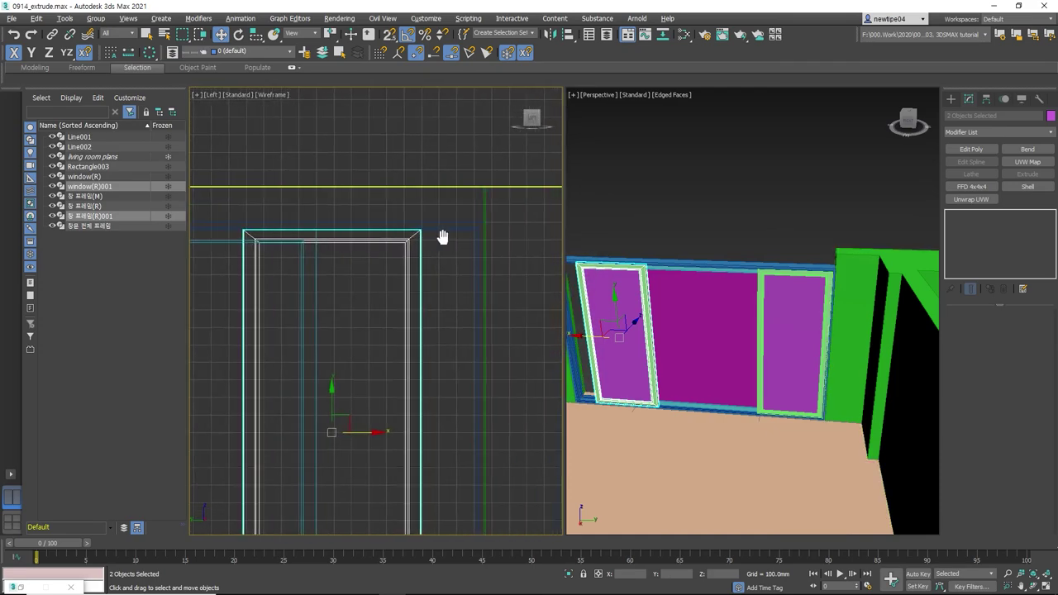
pyautogui.scroll(3, 416, 229)
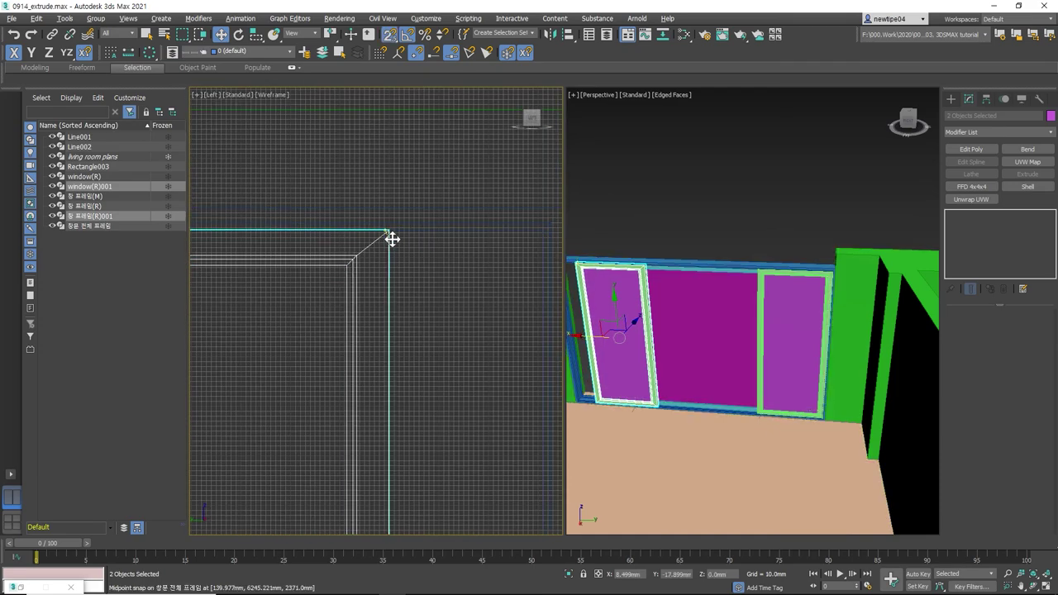
# - Vertex-snap the copied pane and frame into the opening's left corner
pyautogui.moveTo(385, 232)
pyautogui.mouseDown()
pyautogui.moveTo(524, 238)
pyautogui.moveTo(550, 226)
pyautogui.mouseUp()
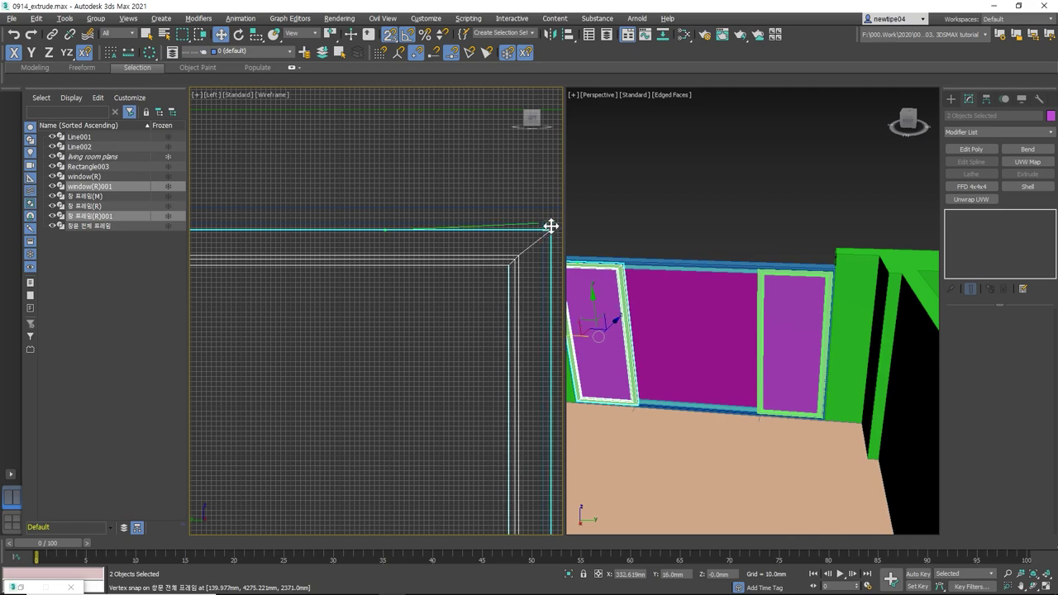
pyautogui.moveTo(552, 222); pyautogui.dragTo(368, 243, button='middle')
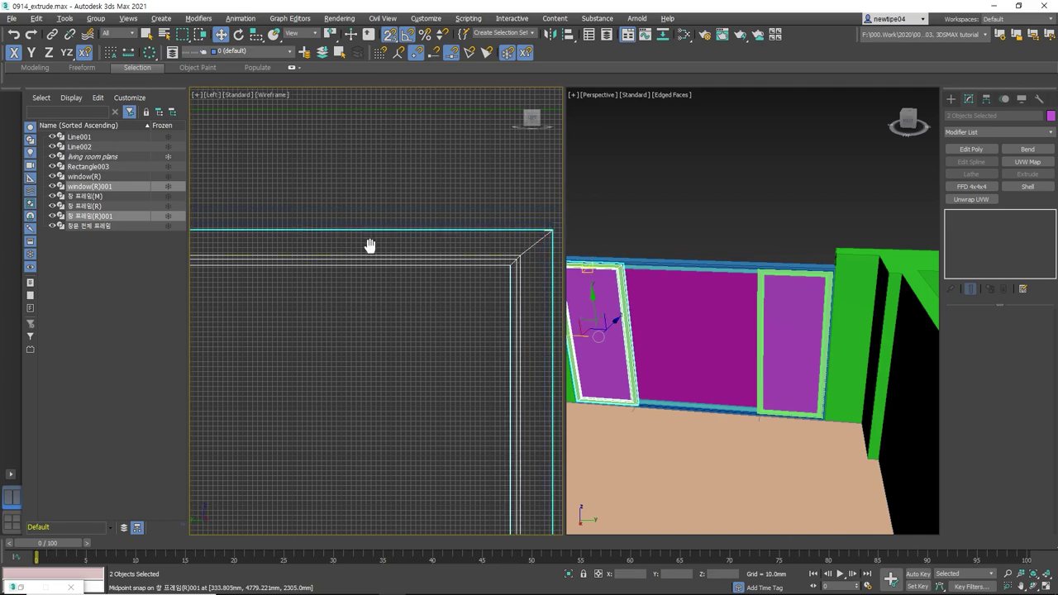
pyautogui.scroll(2, 418, 248)
pyautogui.scroll(2, 346, 258)
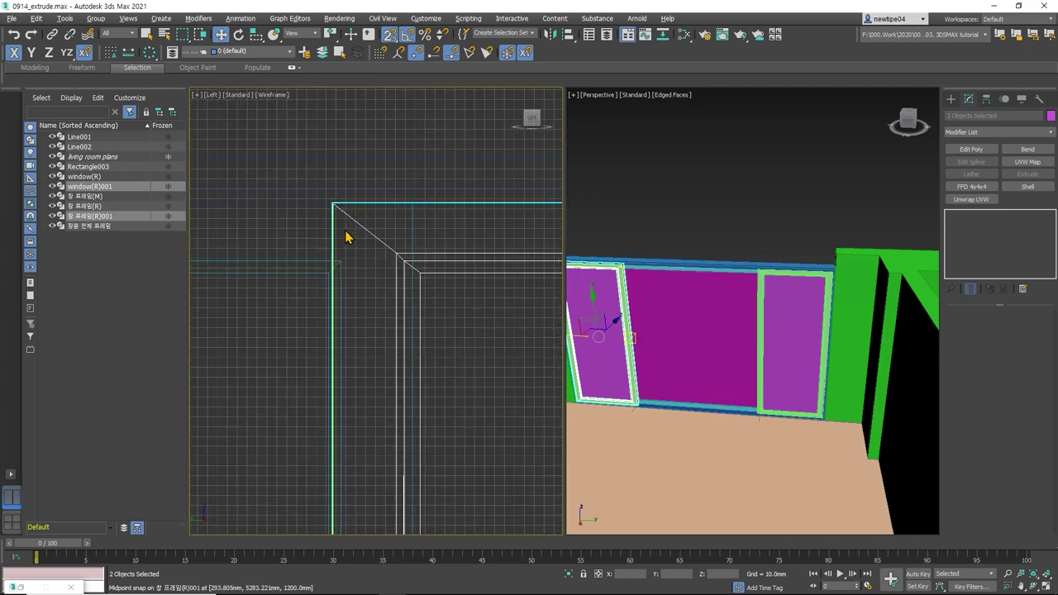
pyautogui.moveTo(332, 213); pyautogui.dragTo(329, 278)
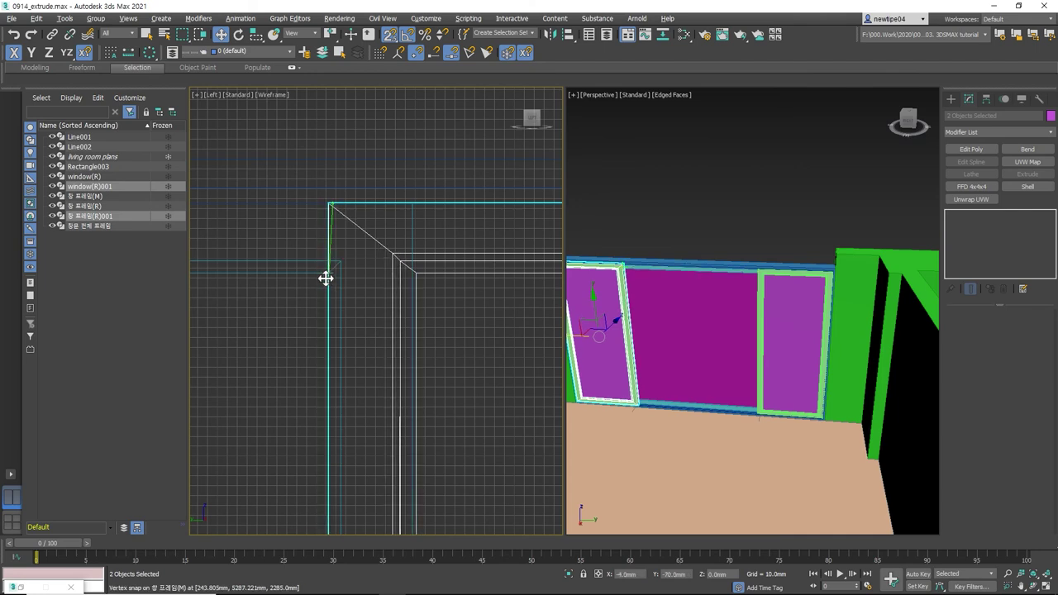
pyautogui.scroll(-3, 397, 247)
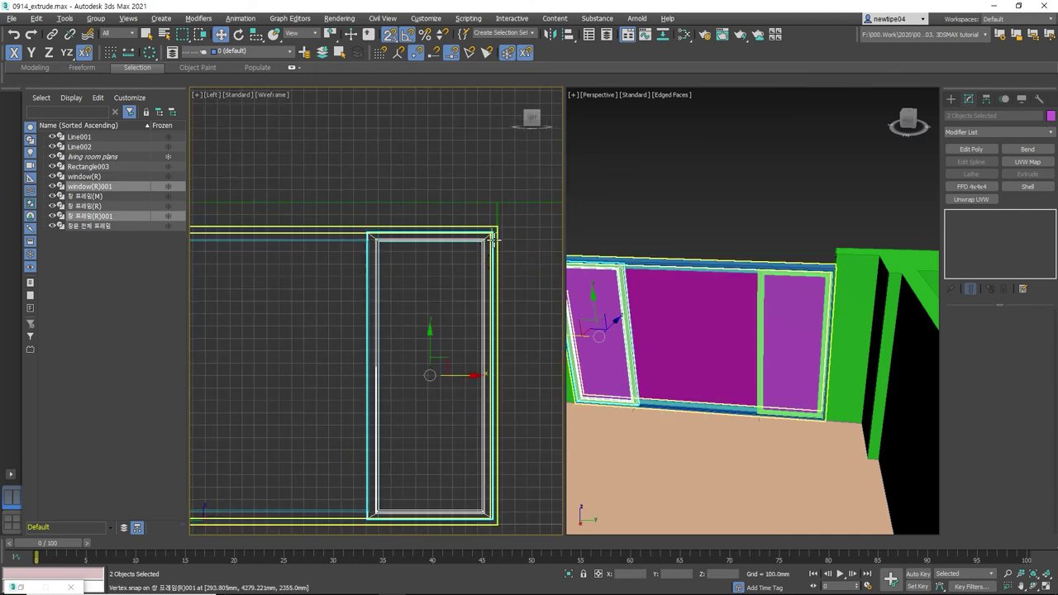
pyautogui.scroll(4, 511, 248)
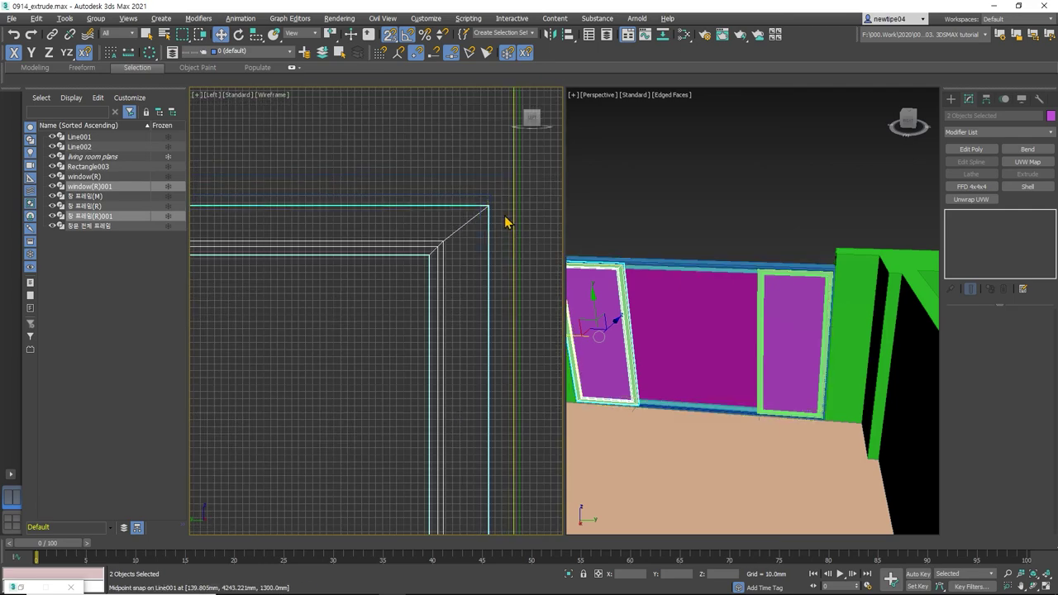
pyautogui.scroll(-3, 506, 222)
# - Pan and orbit the perspective view to check how the copy fits the frames
pyautogui.moveTo(295, 253); pyautogui.dragTo(466, 246, button='middle')
pyautogui.scroll(4, 308, 225)
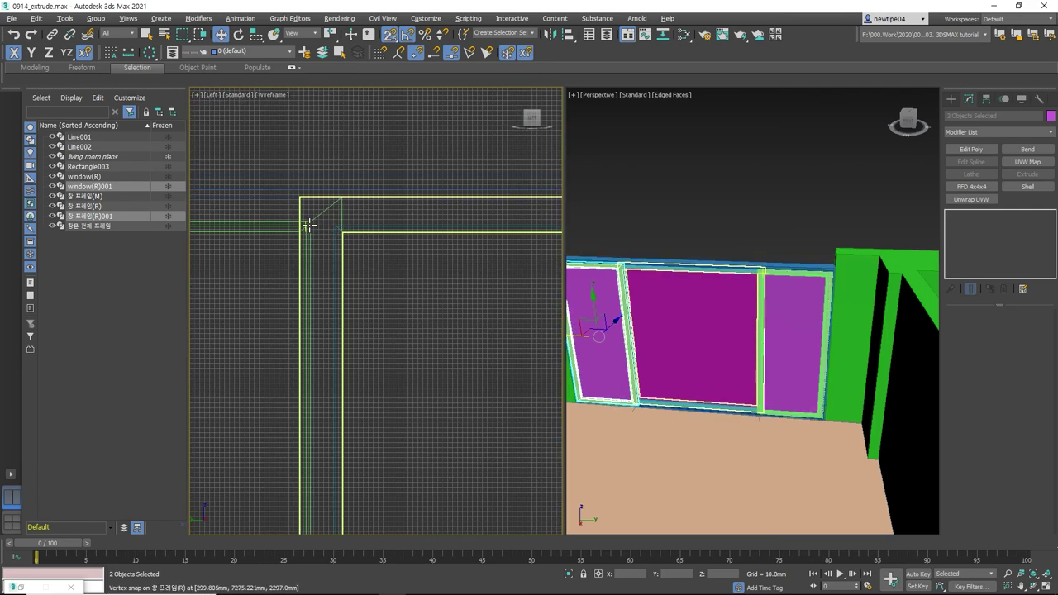
pyautogui.scroll(-3, 295, 229)
pyautogui.moveTo(502, 245)
pyautogui.mouseDown(button='middle')
pyautogui.moveTo(477, 262)
pyautogui.moveTo(442, 253)
pyautogui.moveTo(346, 266)
pyautogui.mouseUp(button='middle')
pyautogui.scroll(2, 449, 251)
pyautogui.scroll(-3, 449, 251)
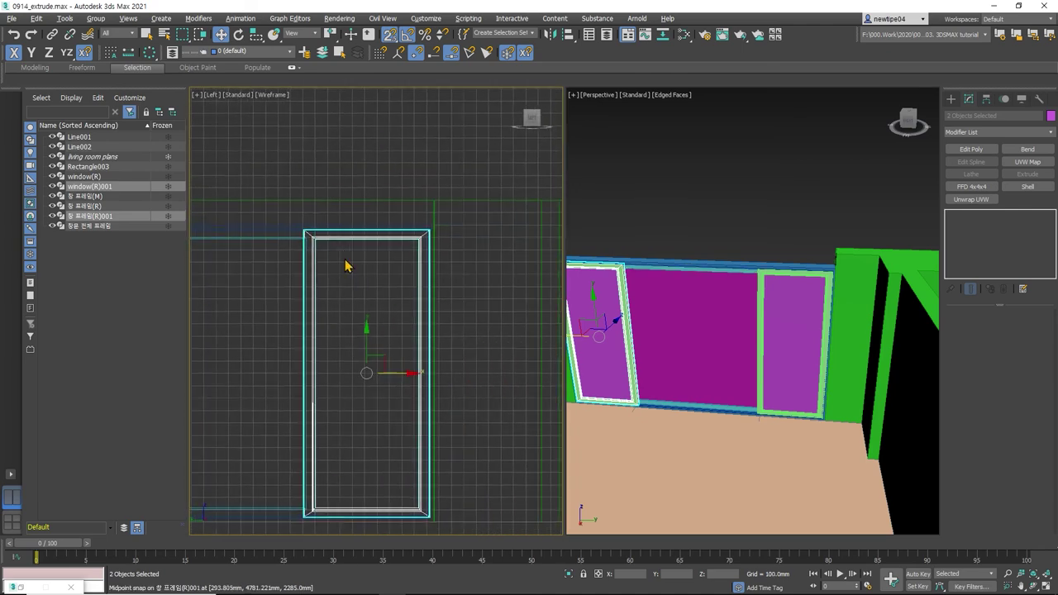
pyautogui.scroll(4, 418, 259)
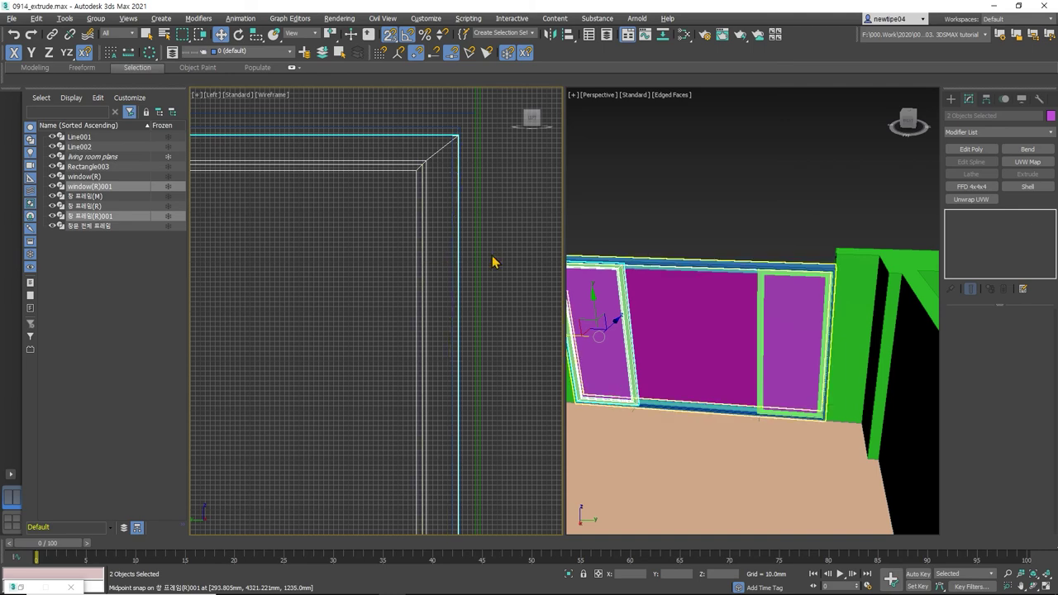
pyautogui.scroll(3, 711, 273)
pyautogui.scroll(2, 713, 267)
pyautogui.moveTo(628, 273); pyautogui.dragTo(766, 286, button='middle')
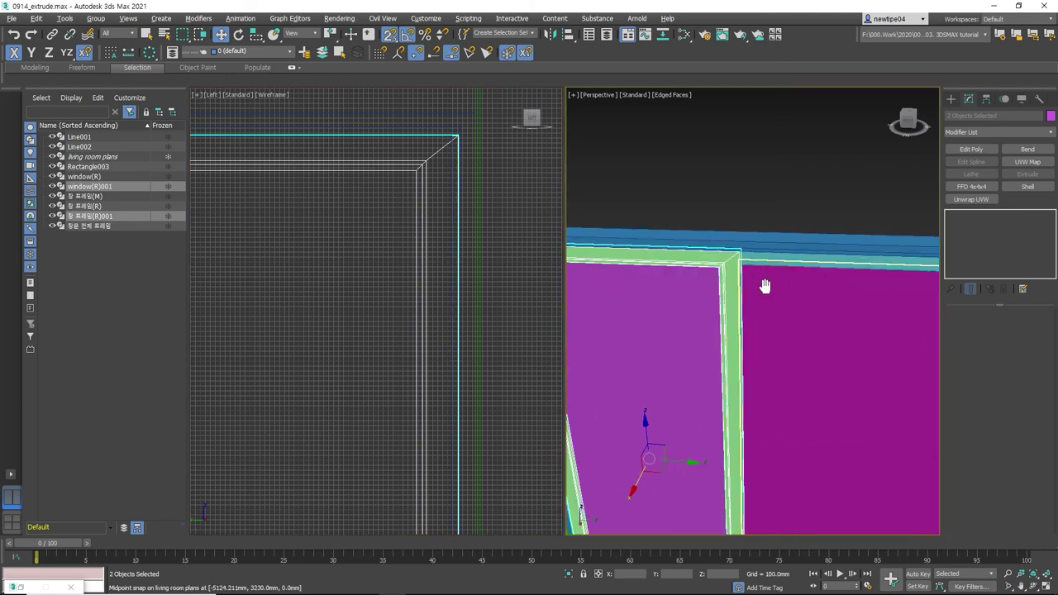
pyautogui.scroll(2, 765, 286)
pyautogui.click(1033, 586)
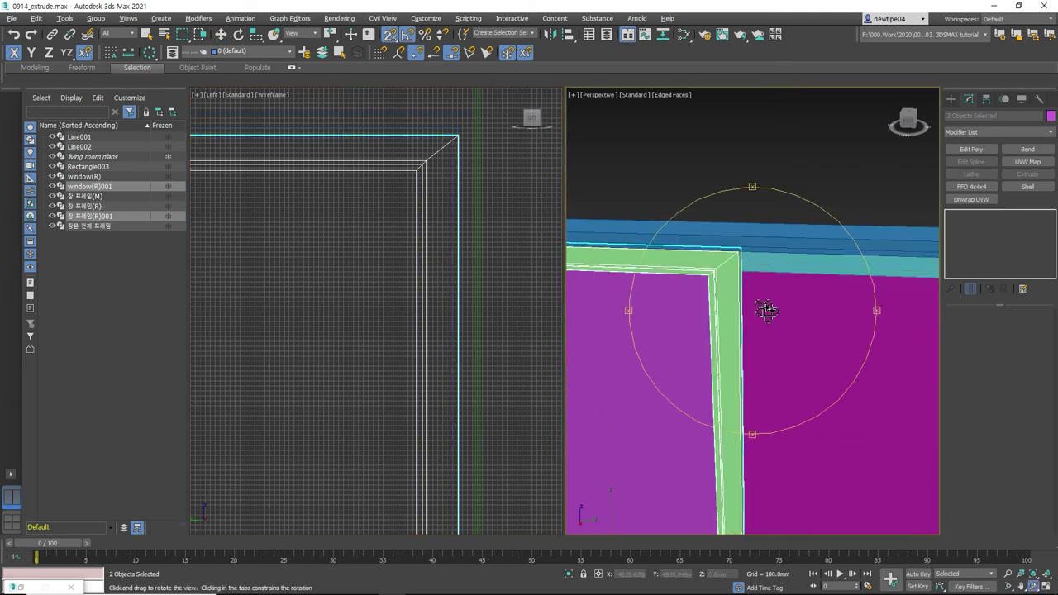
pyautogui.moveTo(767, 306)
pyautogui.mouseDown()
pyautogui.moveTo(767, 272)
pyautogui.moveTo(779, 307)
pyautogui.moveTo(706, 295)
pyautogui.moveTo(752, 279)
pyautogui.moveTo(708, 366)
pyautogui.moveTo(628, 366)
pyautogui.moveTo(689, 354)
pyautogui.mouseUp()
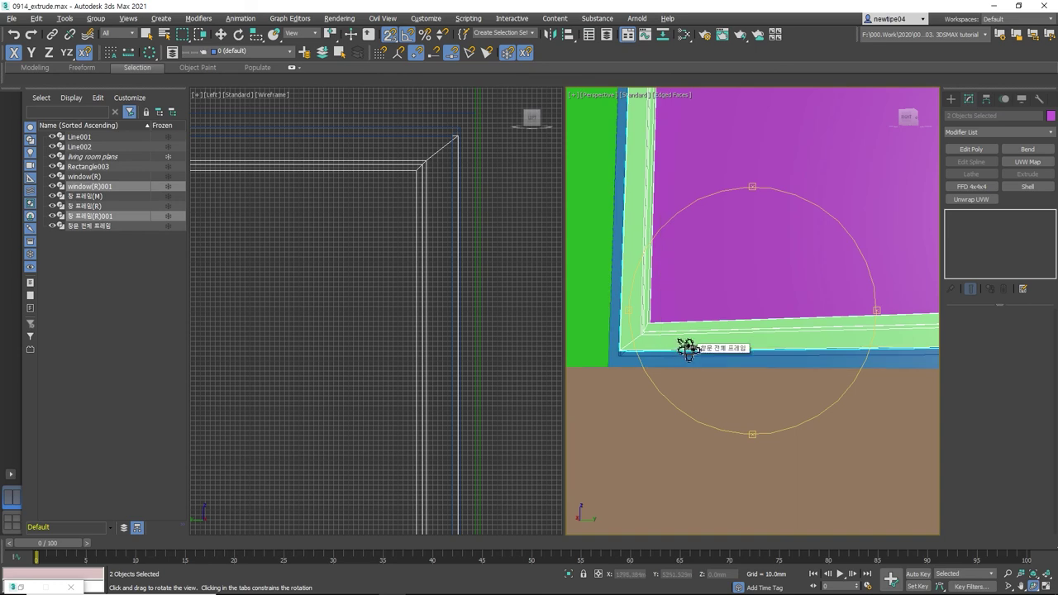
# - Select the copied pane window(R)001 and its frame and group them as window(L)
pyautogui.rightClick(706, 350)
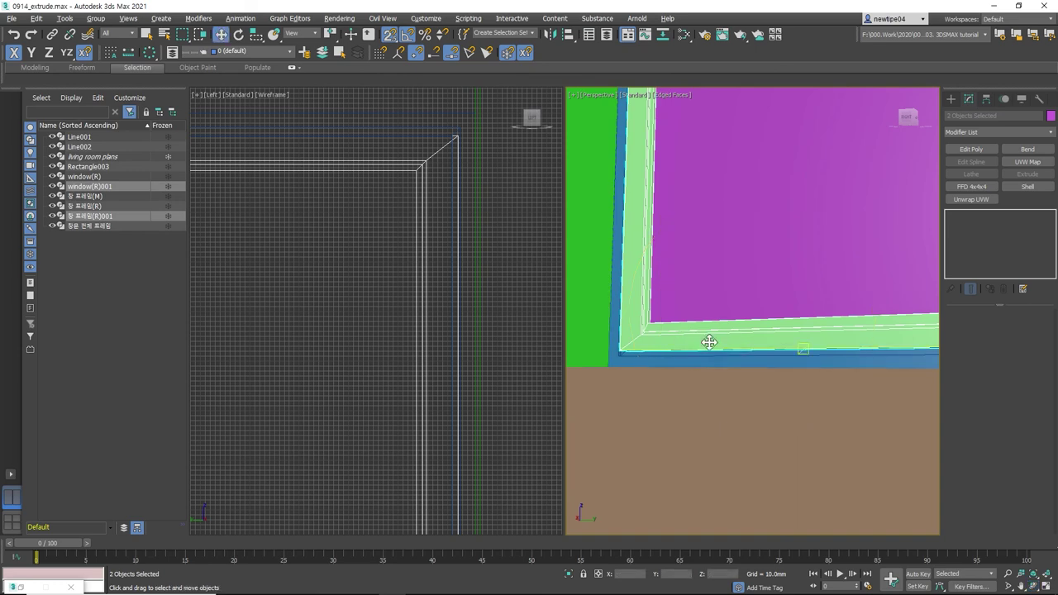
pyautogui.click(709, 340)
pyautogui.click(759, 283)
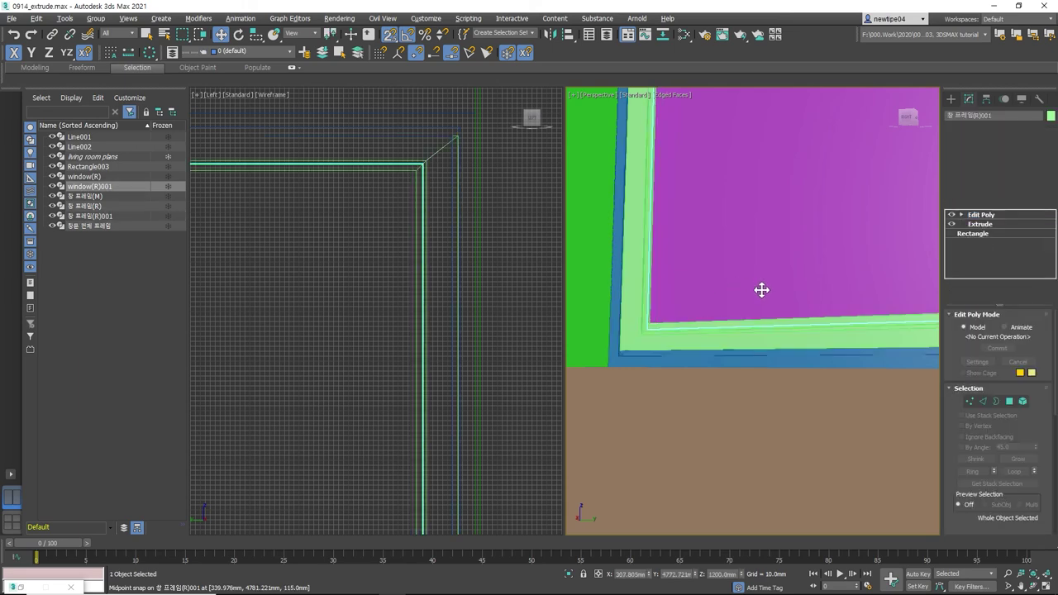
pyautogui.keyDown('ctrl'); pyautogui.click(747, 335); pyautogui.keyUp('ctrl')
pyautogui.scroll(-3, 751, 301)
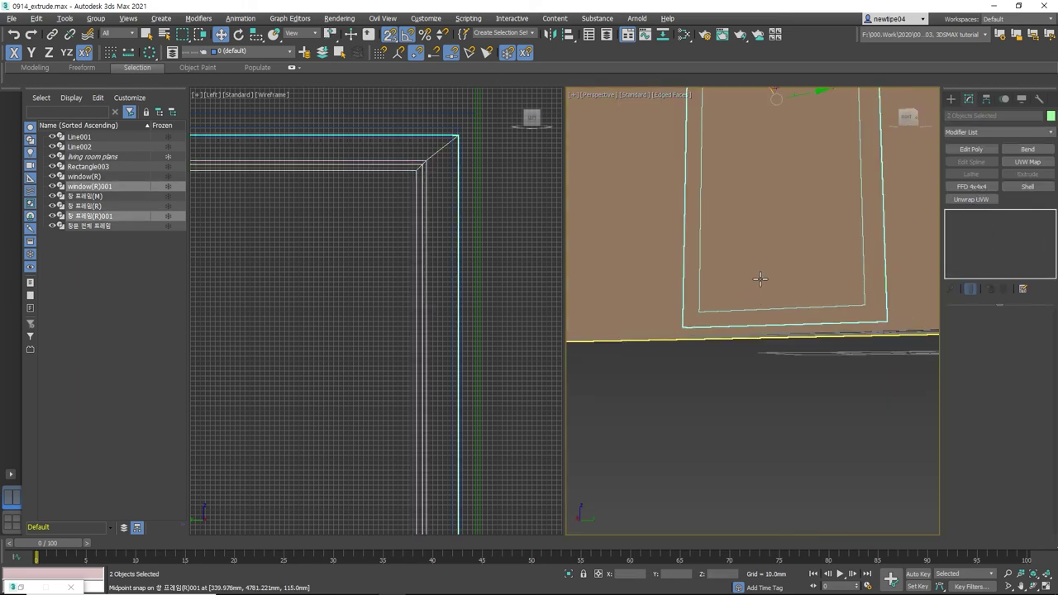
pyautogui.scroll(-1, 727, 382)
pyautogui.click(699, 416)
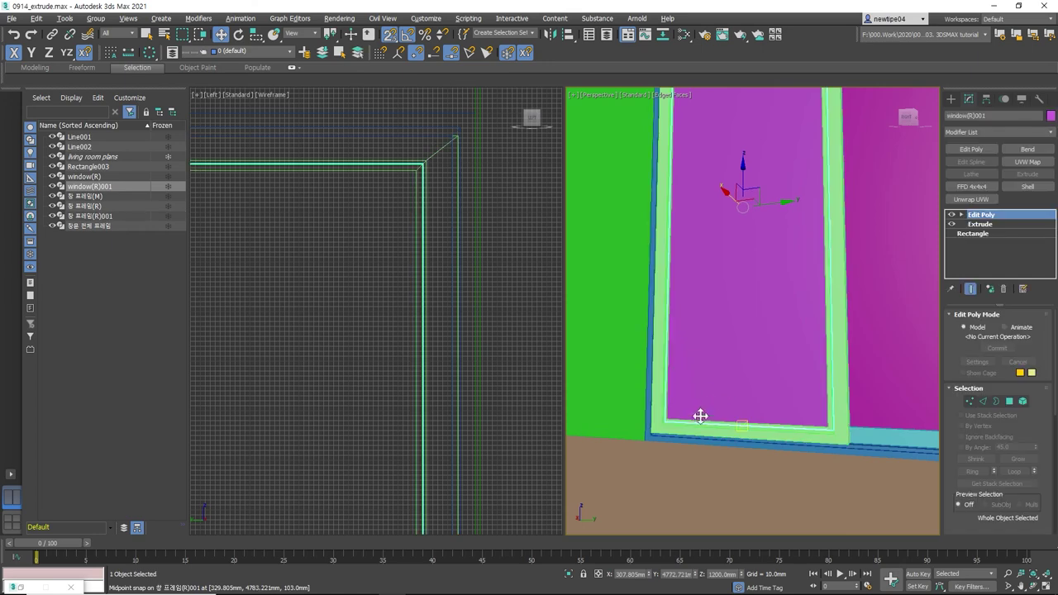
pyautogui.keyDown('ctrl'); pyautogui.click(699, 425); pyautogui.keyUp('ctrl')
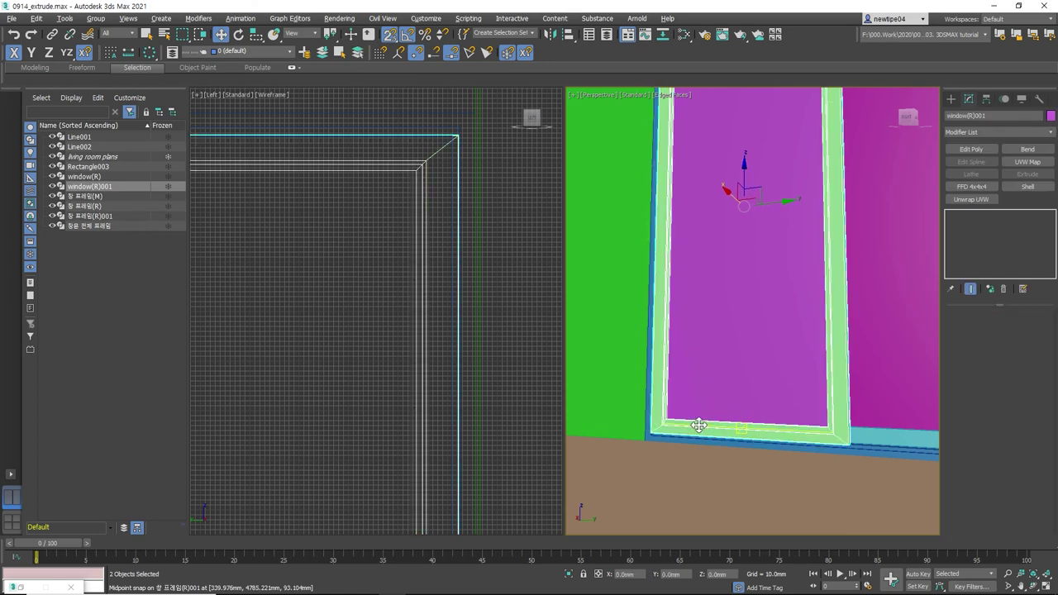
pyautogui.click(99, 22)
pyautogui.click(108, 33)
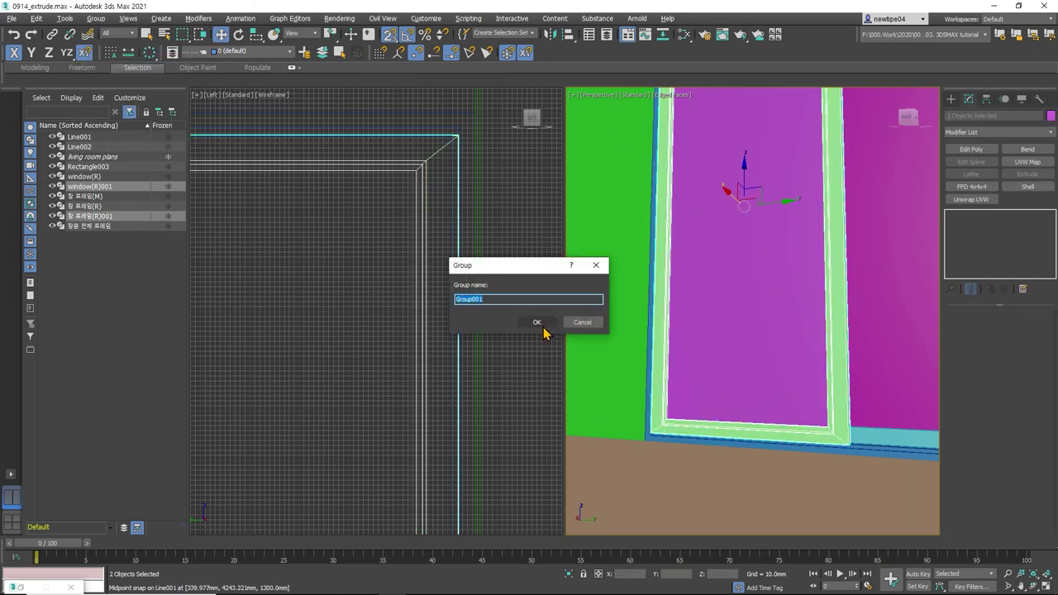
pyautogui.click(539, 323)
pyautogui.write('window(L)')
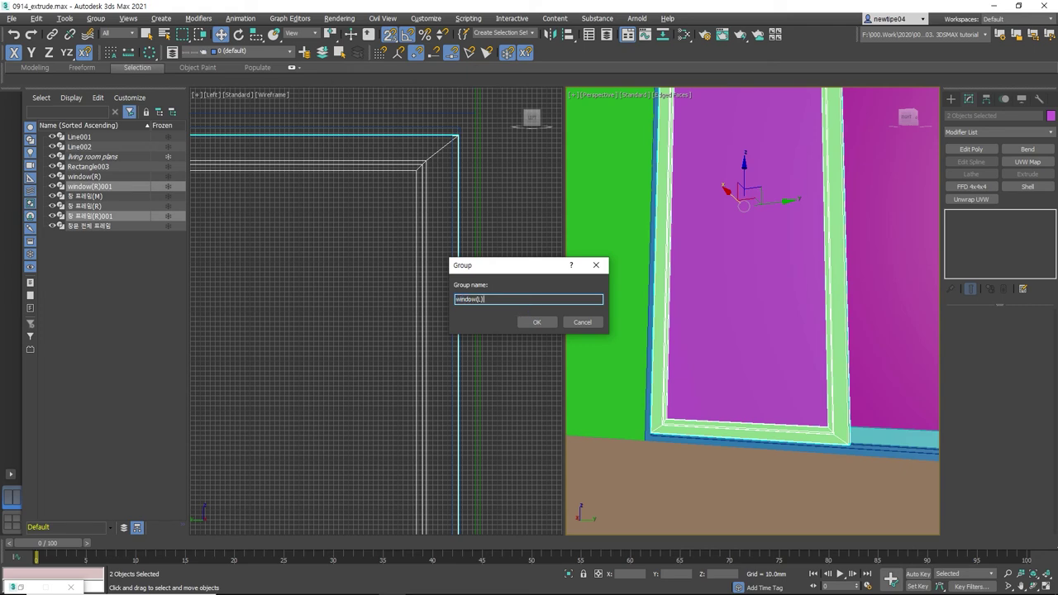
pyautogui.press('Return')
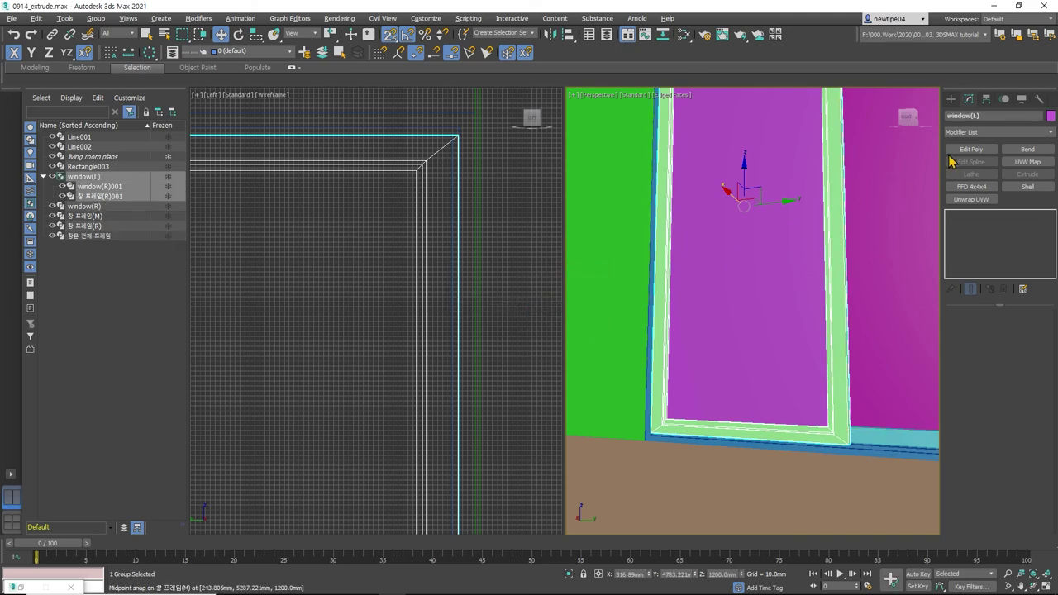
# - Add Edit Poly to window(L) and snap its bottom-right corner vertices onto the snap point
pyautogui.click(971, 149)
pyautogui.scroll(-5, 408, 232)
pyautogui.scroll(3, 384, 312)
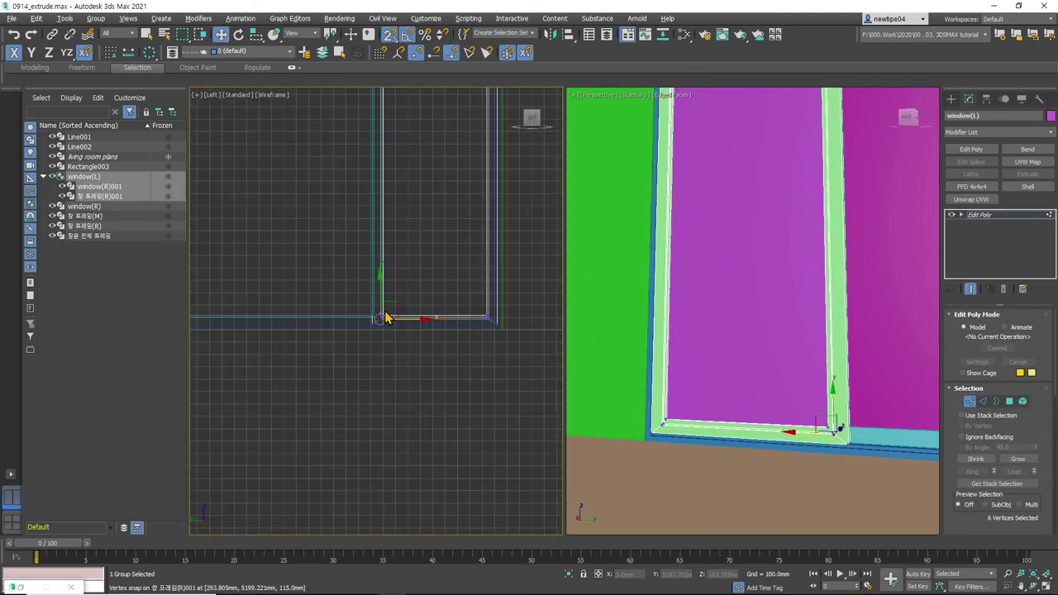
pyautogui.moveTo(334, 310); pyautogui.dragTo(571, 372)
pyautogui.scroll(5, 498, 314)
pyautogui.moveTo(499, 314)
pyautogui.mouseDown()
pyautogui.moveTo(498, 267)
pyautogui.moveTo(495, 285)
pyautogui.mouseUp()
pyautogui.scroll(-3, 495, 285)
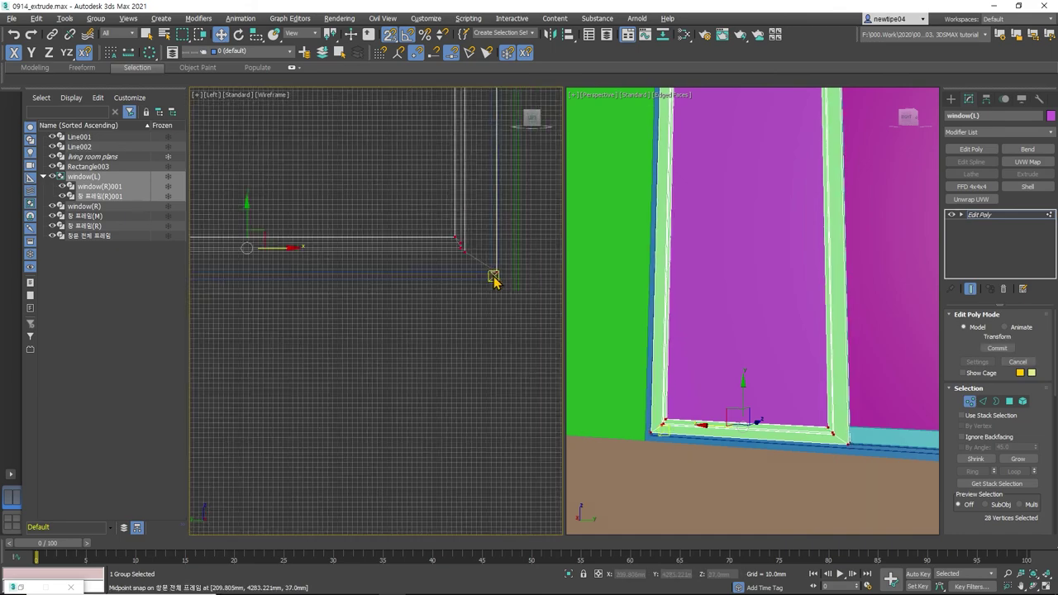
pyautogui.moveTo(493, 276); pyautogui.dragTo(425, 295, button='middle')
pyautogui.scroll(2, 406, 276)
pyautogui.scroll(2, 440, 248)
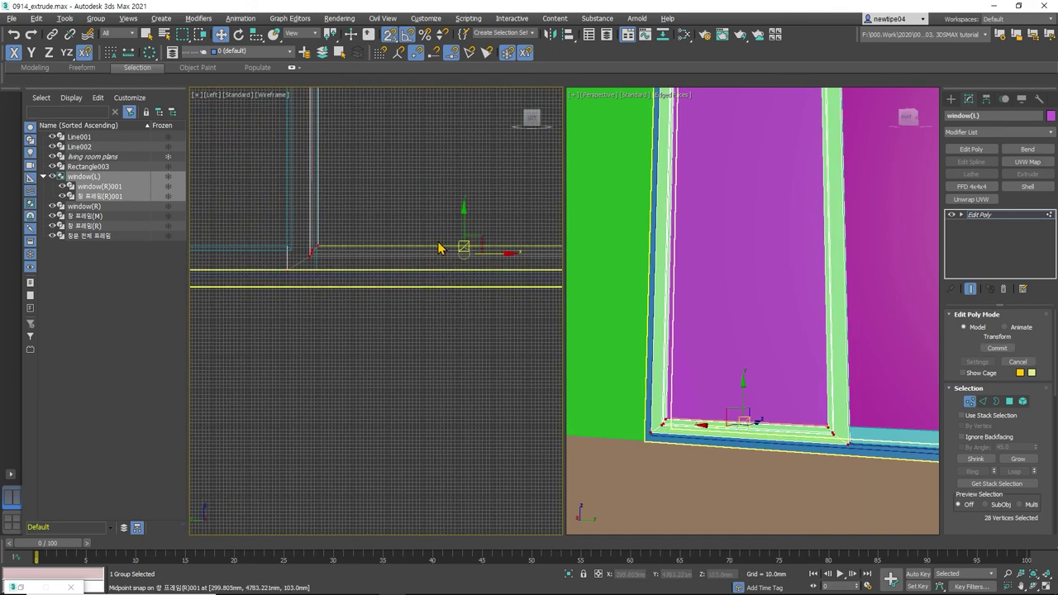
# - With a Y-axis constraint, move the frame vertices down onto the edge and up onto the opposite corner
pyautogui.click(476, 217)
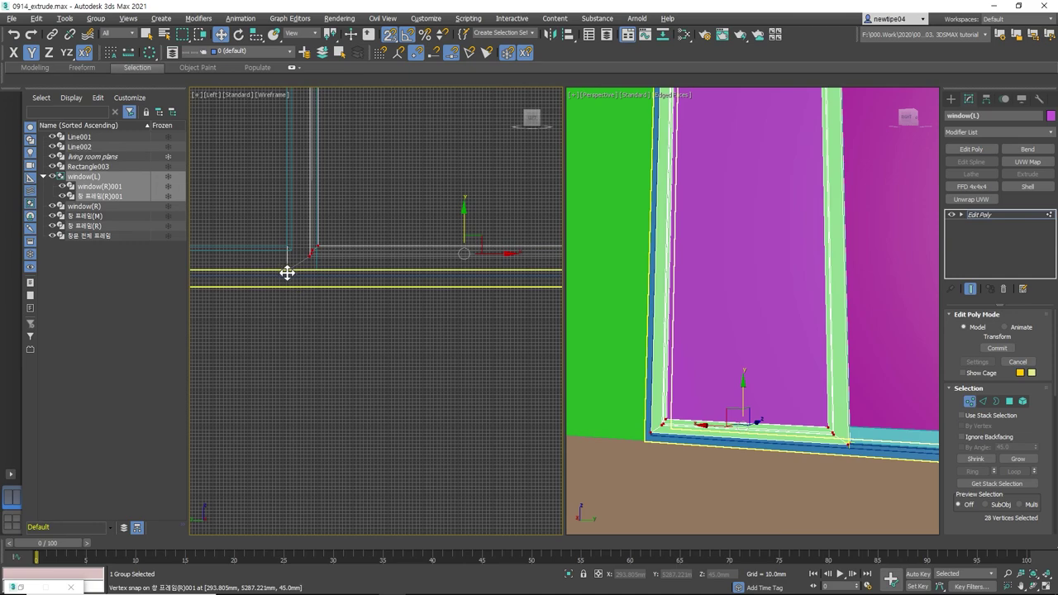
pyautogui.moveTo(287, 273); pyautogui.dragTo(286, 278)
pyautogui.moveTo(314, 300); pyautogui.dragTo(293, 314, button='middle')
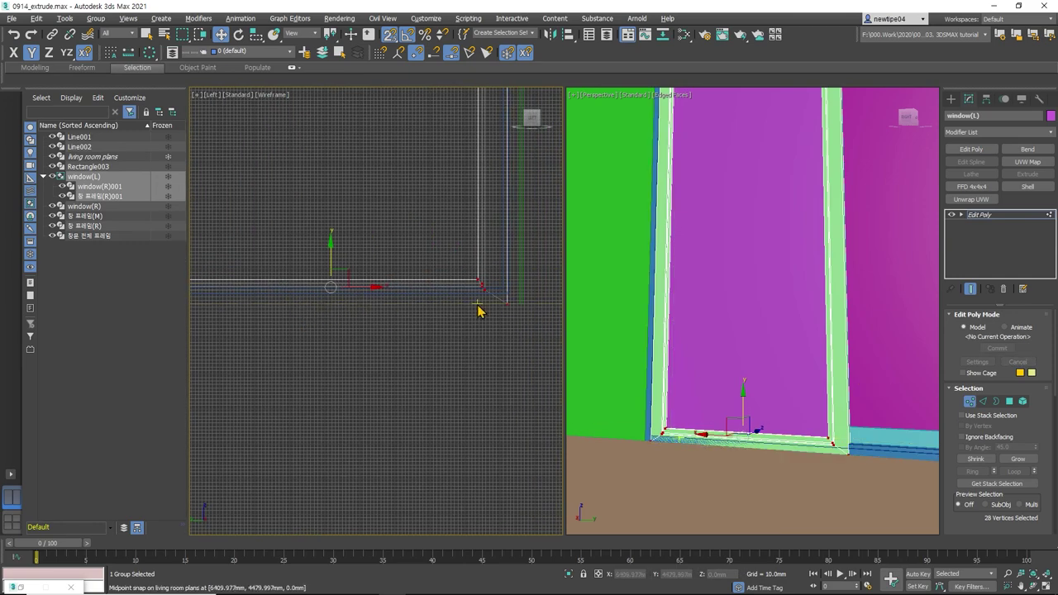
pyautogui.scroll(-2, 488, 306)
pyautogui.moveTo(468, 284); pyautogui.dragTo(470, 267)
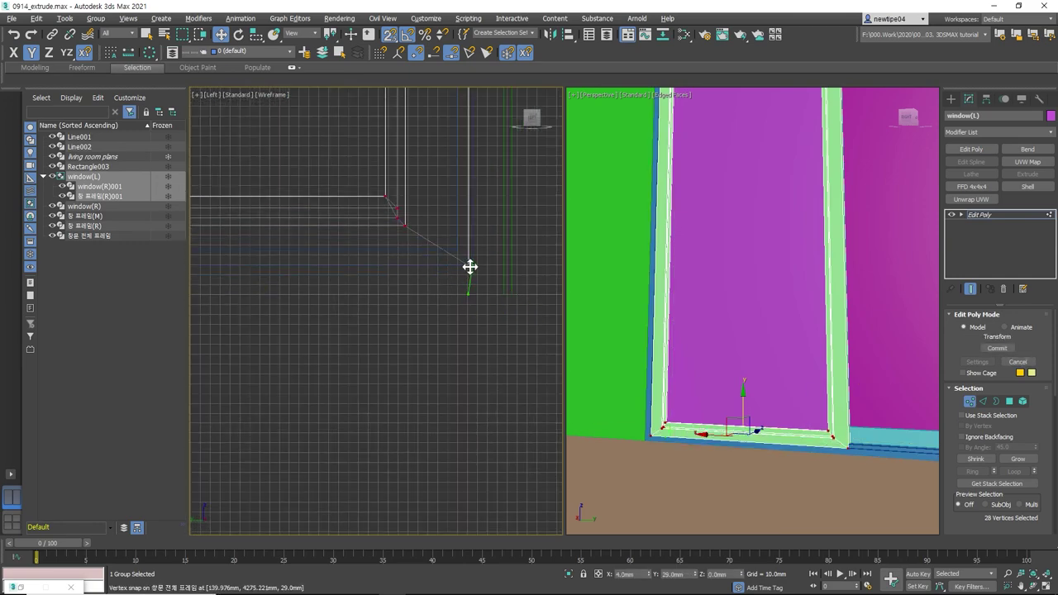
pyautogui.scroll(-2, 383, 295)
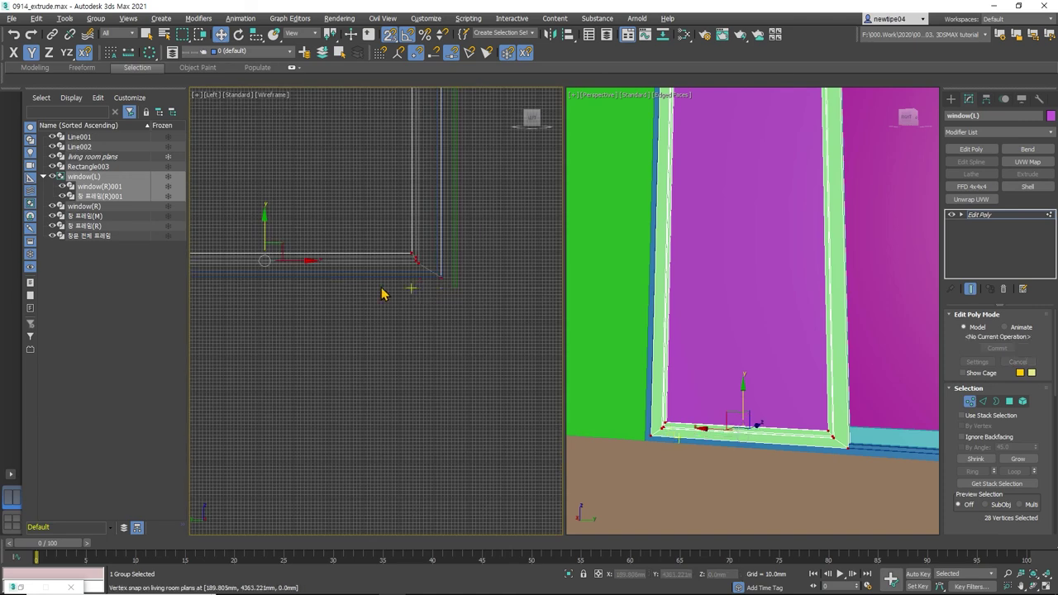
pyautogui.scroll(-2, 372, 260)
pyautogui.scroll(4, 381, 248)
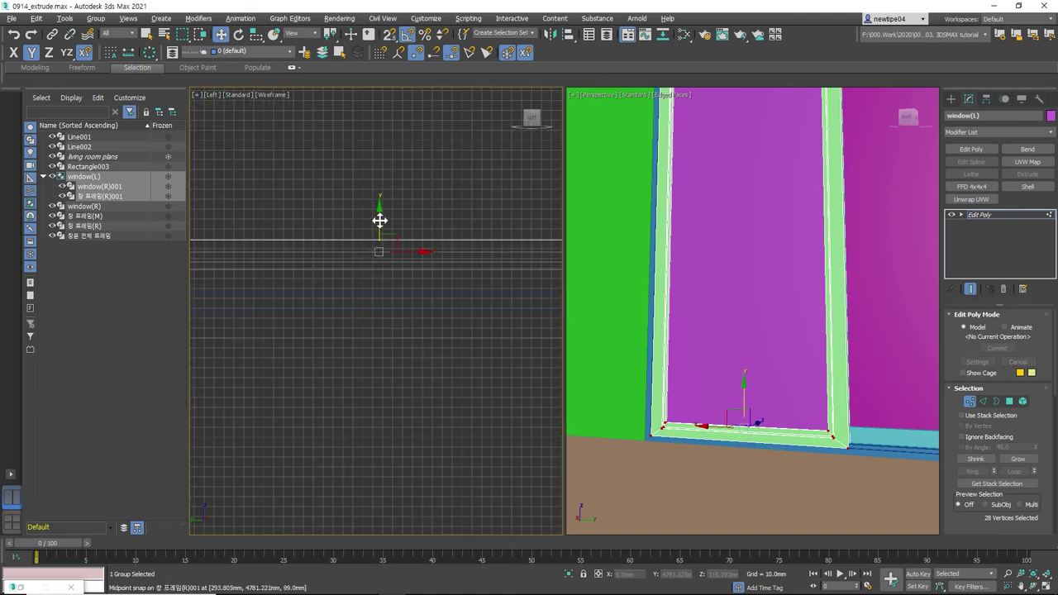
pyautogui.scroll(-3, 355, 248)
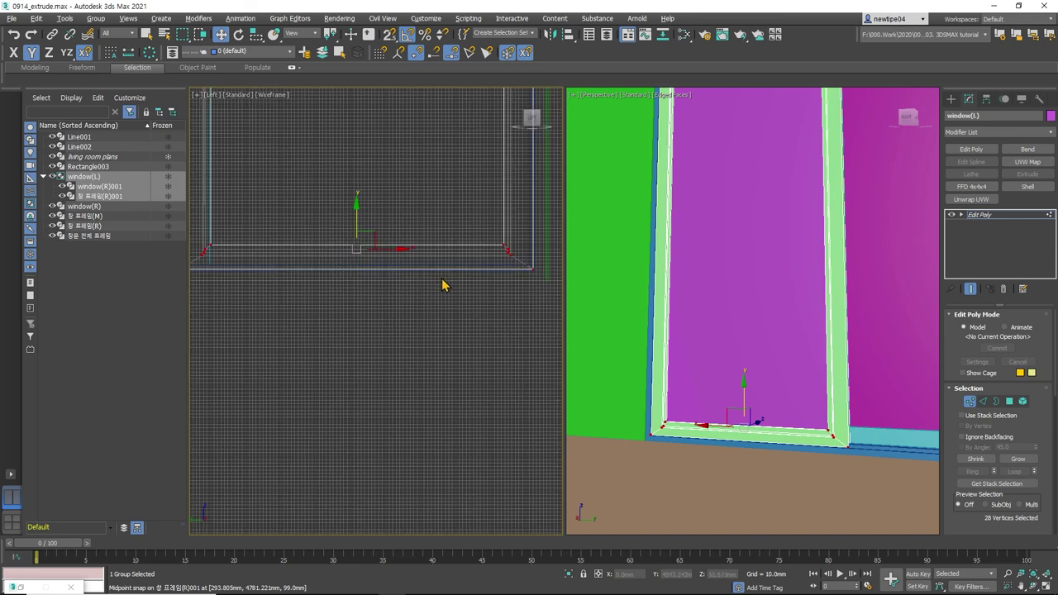
pyautogui.scroll(-3, 472, 286)
pyautogui.scroll(5, 428, 206)
pyautogui.scroll(2, 405, 223)
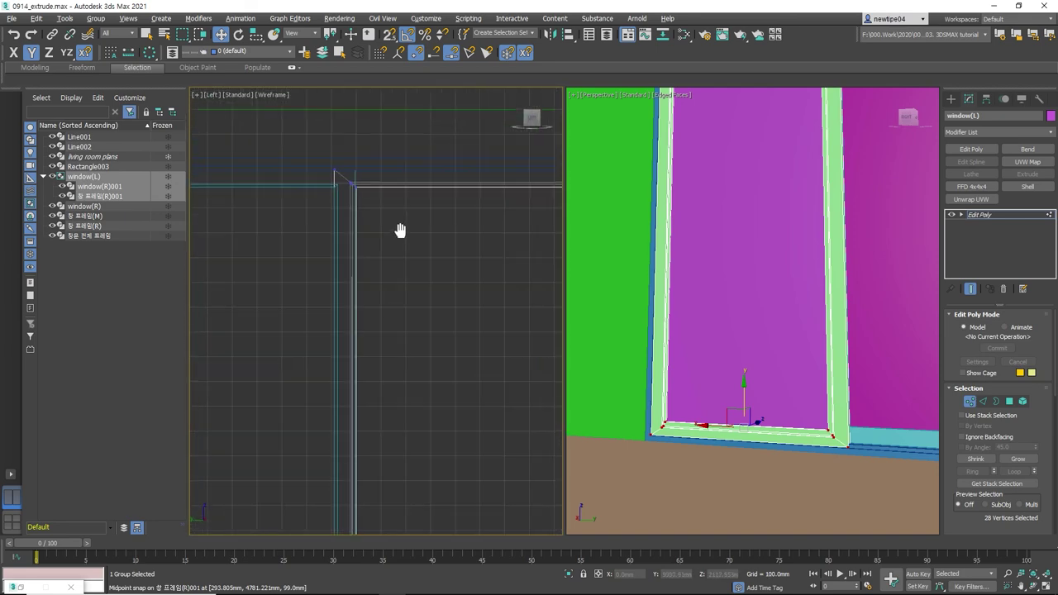
# - Lower the top vertices by 12 mm, Shift-drag a new top edge, and leave Vertex level
pyautogui.moveTo(402, 229); pyautogui.dragTo(362, 248, button='middle')
pyautogui.moveTo(456, 201); pyautogui.dragTo(389, 201, button='middle')
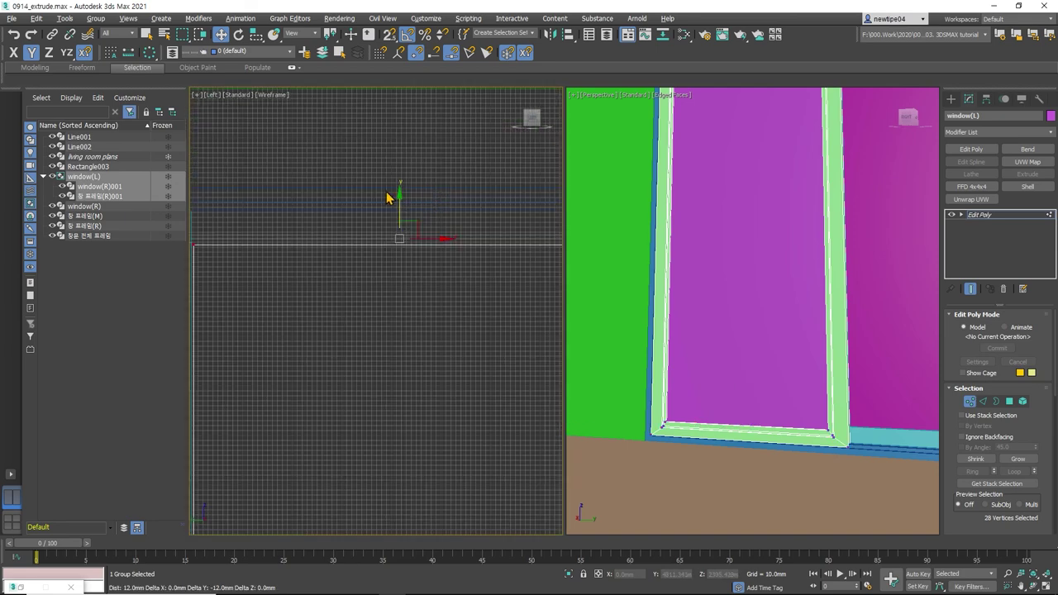
pyautogui.keyDown('shift'); pyautogui.moveTo(400, 194); pyautogui.dragTo(403, 191); pyautogui.keyUp('shift')
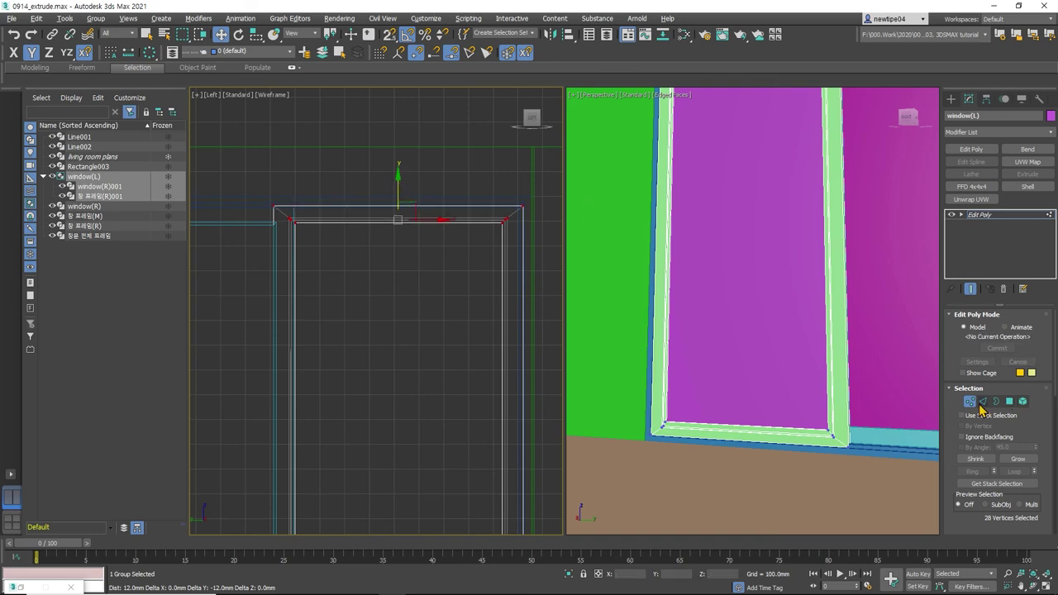
pyautogui.click(972, 402)
pyautogui.scroll(-5, 396, 340)
# - Select the middle window frame together with Rectangle003
pyautogui.moveTo(397, 340); pyautogui.dragTo(496, 284, button='middle')
pyautogui.scroll(5, 491, 273)
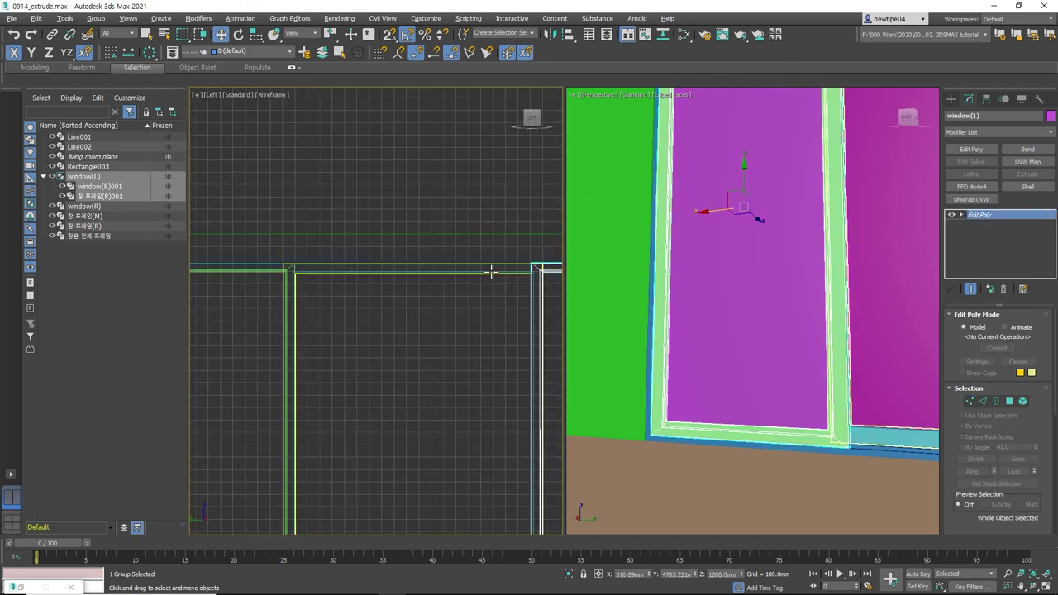
pyautogui.click(491, 273)
pyautogui.keyDown('ctrl'); pyautogui.click(886, 356); pyautogui.keyUp('ctrl')
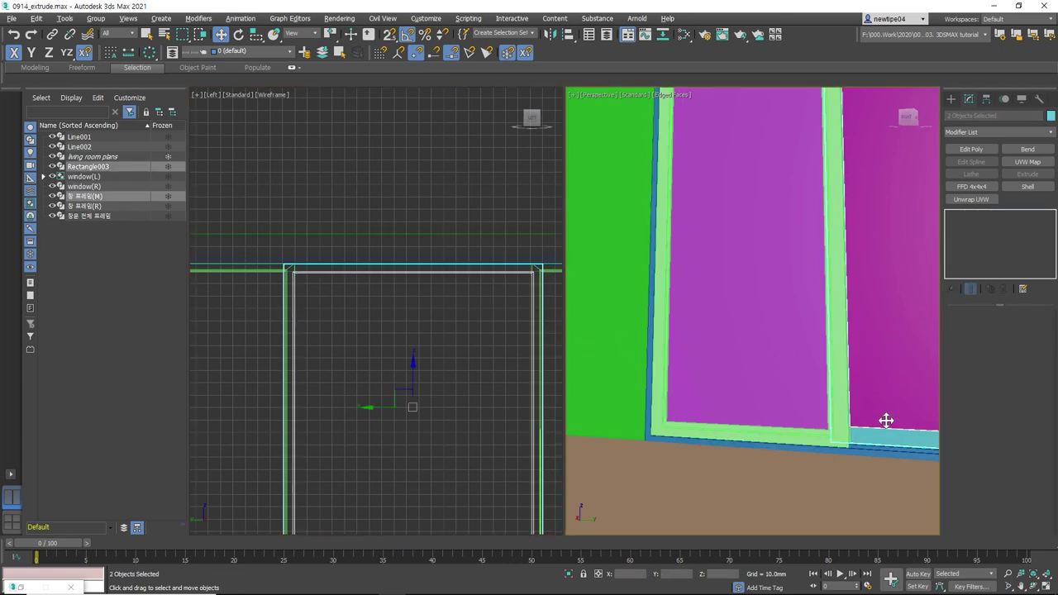
# - Group the selected middle frame and Rectangle003 into a group named window(M)
pyautogui.click(96, 18)
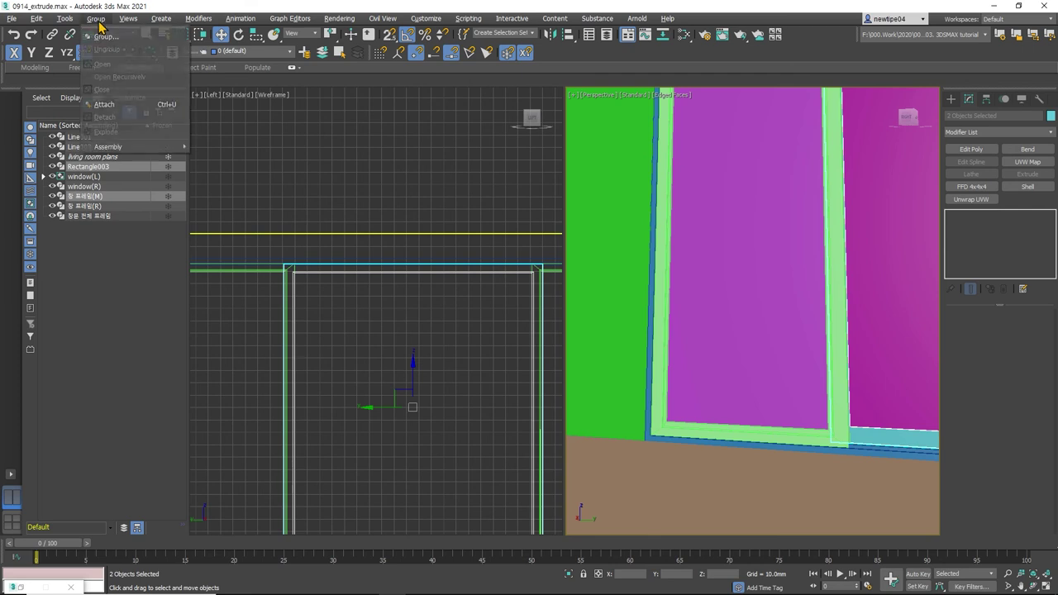
pyautogui.click(105, 33)
pyautogui.write('window(M')
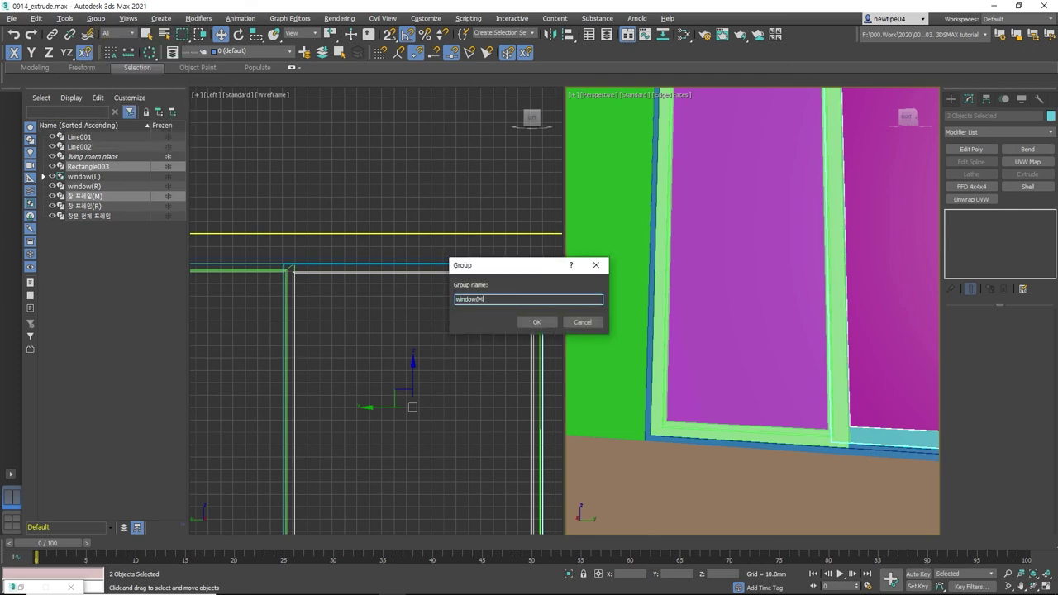
pyautogui.write(')')
pyautogui.press('Return')
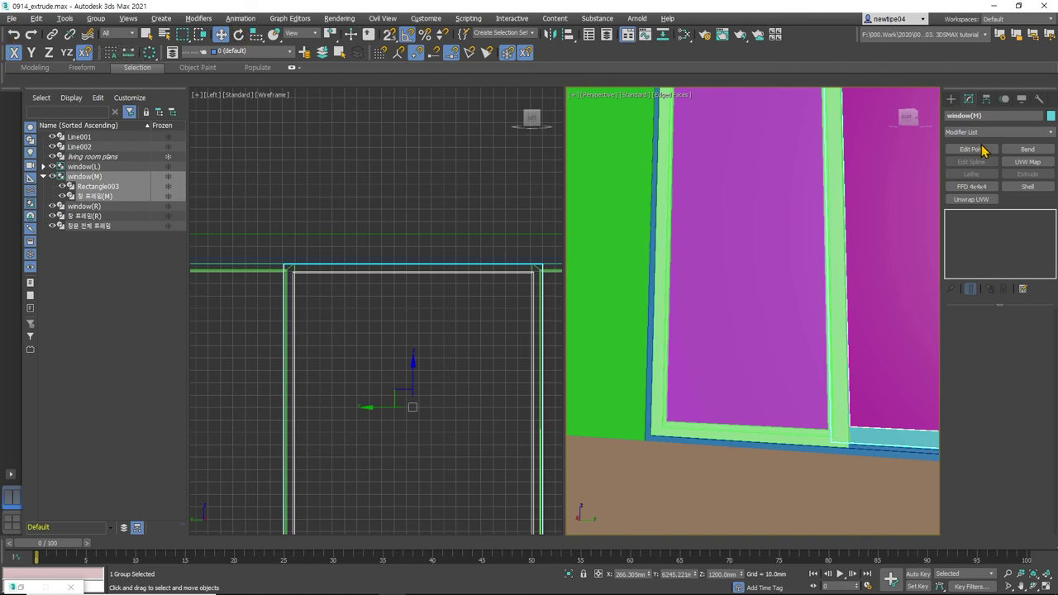
# - Add Edit Poly to window(M) and snap its corner vertices onto the adjoining frame corners in the Left view
pyautogui.click(972, 148)
pyautogui.press('1')
pyautogui.moveTo(263, 250); pyautogui.dragTo(554, 312)
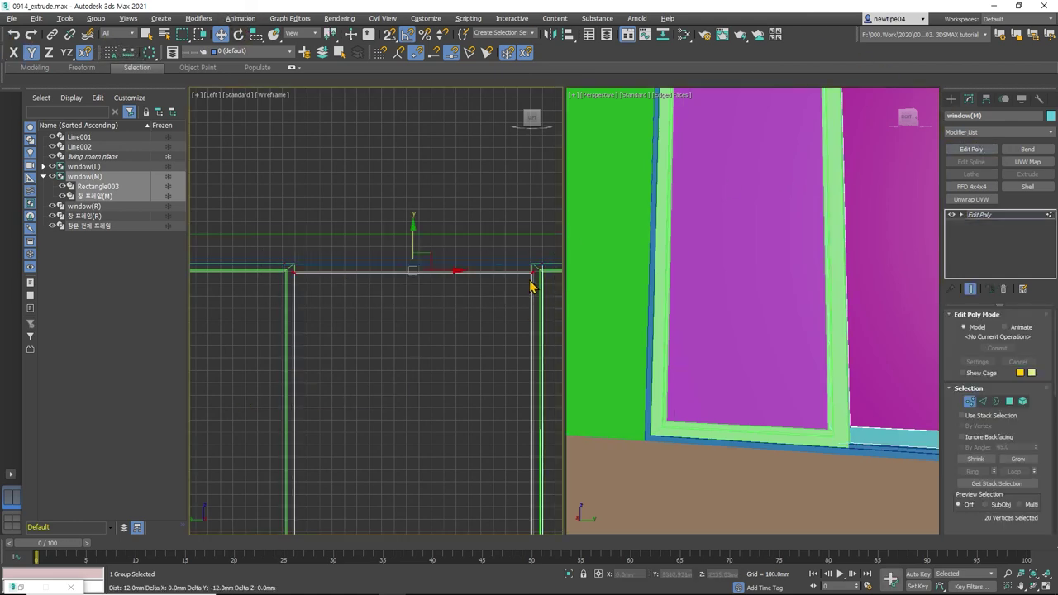
pyautogui.scroll(4, 530, 286)
pyautogui.scroll(4, 488, 276)
pyautogui.scroll(3, 456, 267)
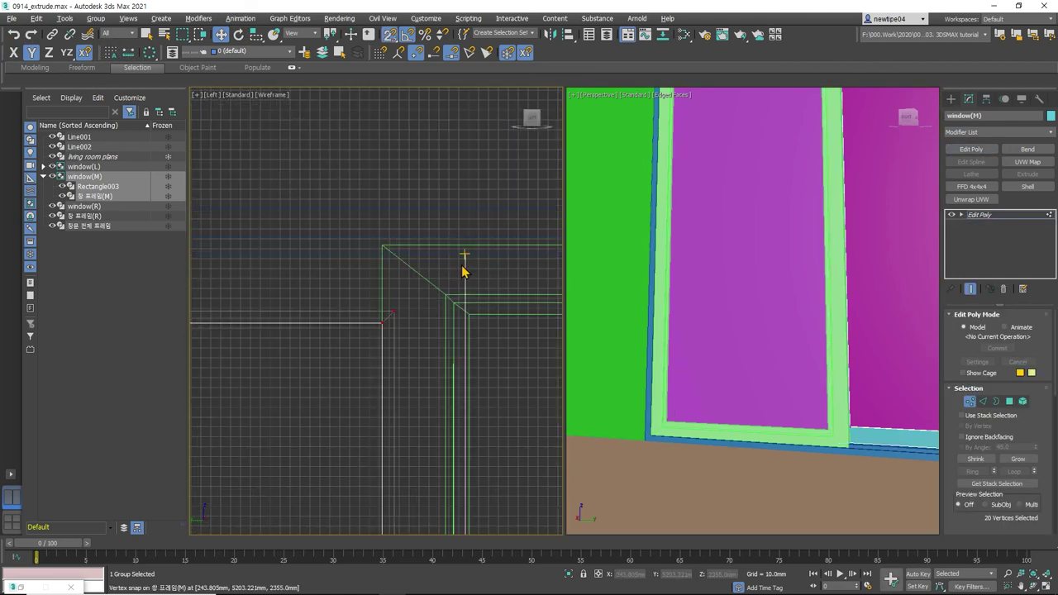
pyautogui.moveTo(464, 256)
pyautogui.mouseDown()
pyautogui.moveTo(420, 241)
pyautogui.moveTo(385, 245)
pyautogui.mouseUp()
pyautogui.scroll(-4, 428, 218)
pyautogui.scroll(-5, 372, 289)
pyautogui.scroll(4, 373, 290)
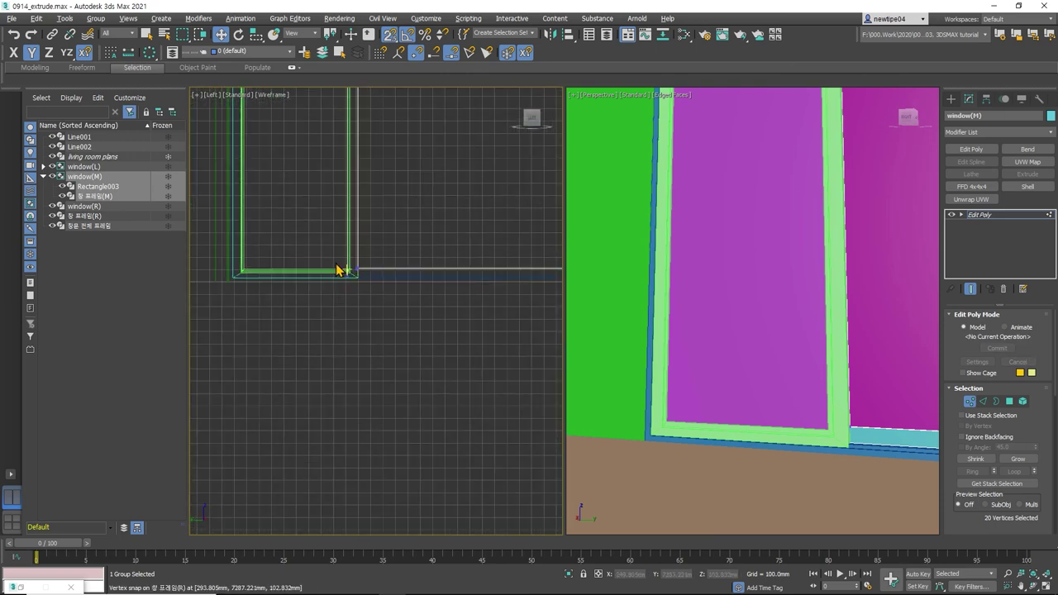
pyautogui.scroll(1, 331, 270)
pyautogui.scroll(4, 537, 302)
pyautogui.scroll(4, 517, 271)
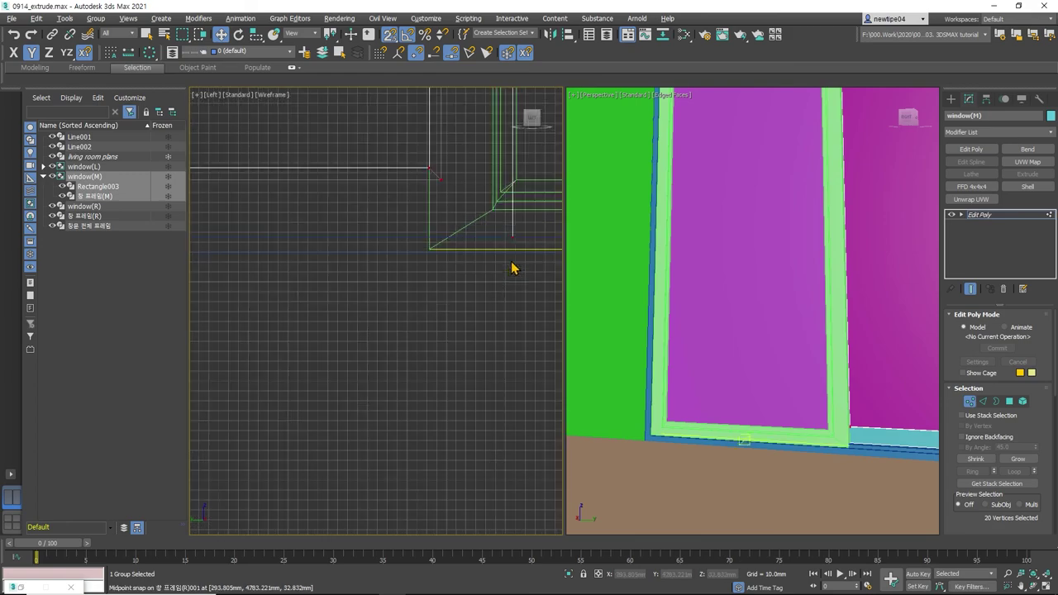
pyautogui.moveTo(510, 234)
pyautogui.mouseDown()
pyautogui.moveTo(453, 252)
pyautogui.moveTo(433, 246)
pyautogui.mouseUp()
pyautogui.scroll(-5, 472, 229)
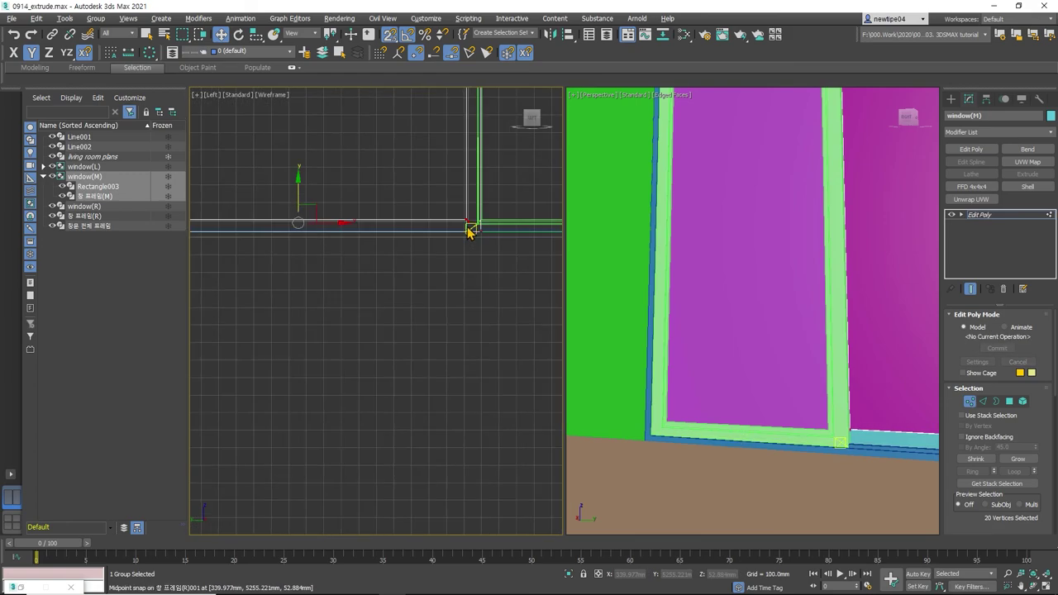
pyautogui.scroll(-2, 489, 246)
pyautogui.scroll(1, 411, 256)
pyautogui.scroll(2, 411, 256)
pyautogui.scroll(2, 430, 241)
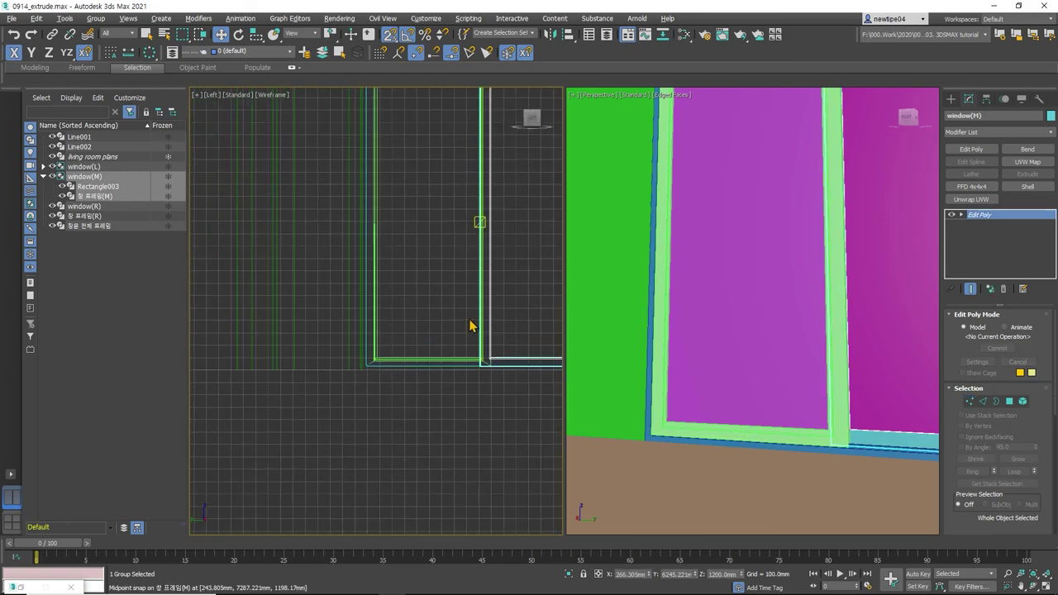
pyautogui.scroll(3, 428, 366)
# - Exit vertex editing and orbit the Perspective view to see the whole window
pyautogui.press('1')
pyautogui.moveTo(453, 366); pyautogui.dragTo(513, 330, button='middle')
pyautogui.scroll(2, 452, 380)
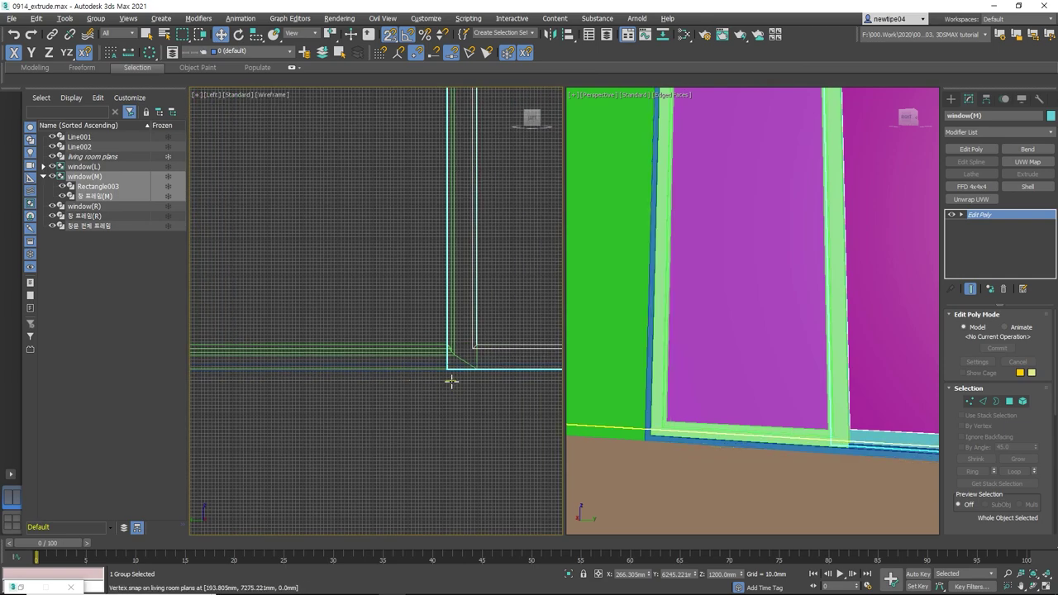
pyautogui.scroll(2, 452, 380)
pyautogui.scroll(1, 447, 380)
pyautogui.scroll(-4, 447, 379)
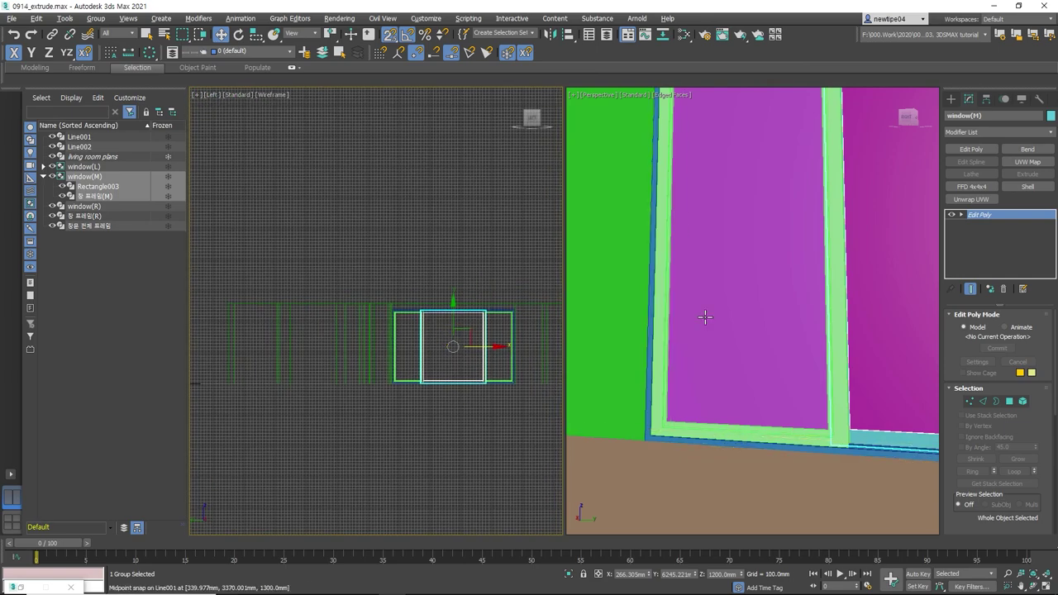
pyautogui.scroll(-5, 765, 303)
pyautogui.scroll(3, 789, 293)
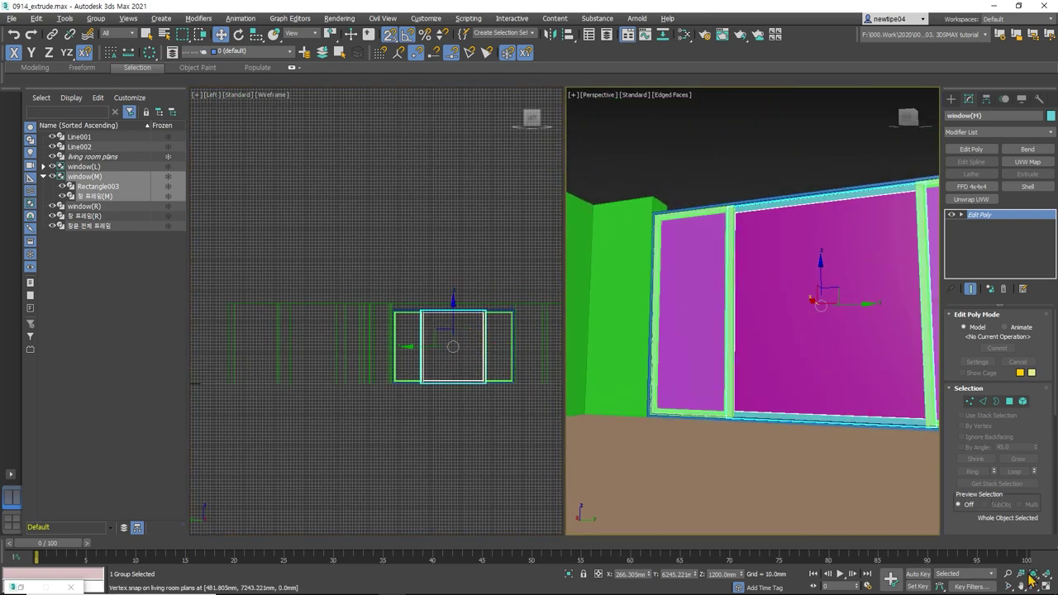
pyautogui.moveTo(806, 322)
pyautogui.keyDown('alt'); pyautogui.mouseDown(button='middle')
pyautogui.moveTo(802, 357)
pyautogui.moveTo(843, 366)
pyautogui.moveTo(780, 330)
pyautogui.moveTo(744, 331)
pyautogui.moveTo(765, 332)
pyautogui.mouseUp(button='middle'); pyautogui.keyUp('alt')
# - Select wall Line001, add Edit Poly and pick the jamb edges, then undo that selection
pyautogui.press('w')
pyautogui.click(916, 281)
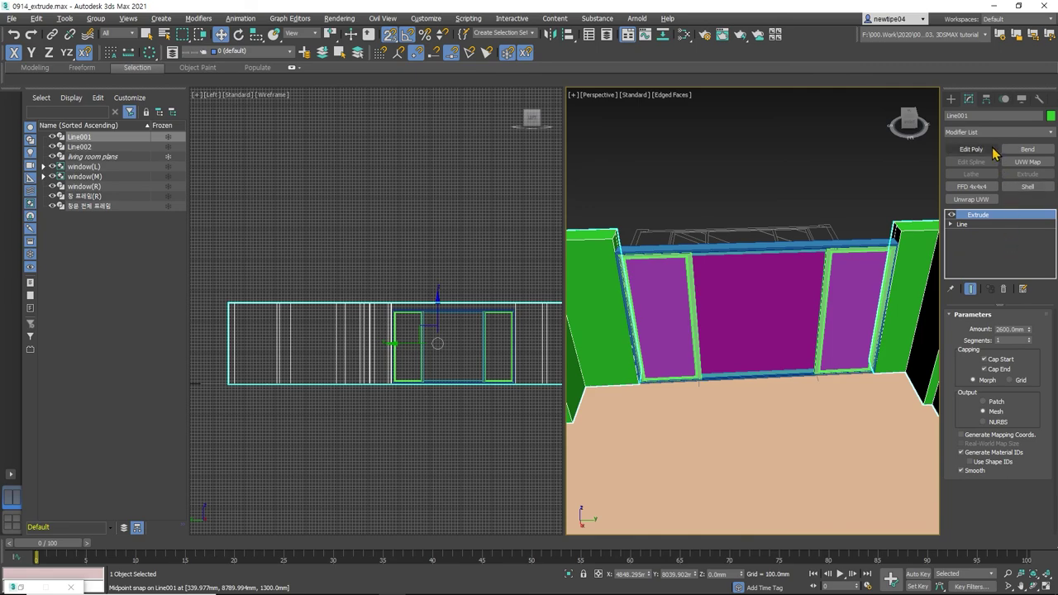
pyautogui.click(992, 150)
pyautogui.click(983, 402)
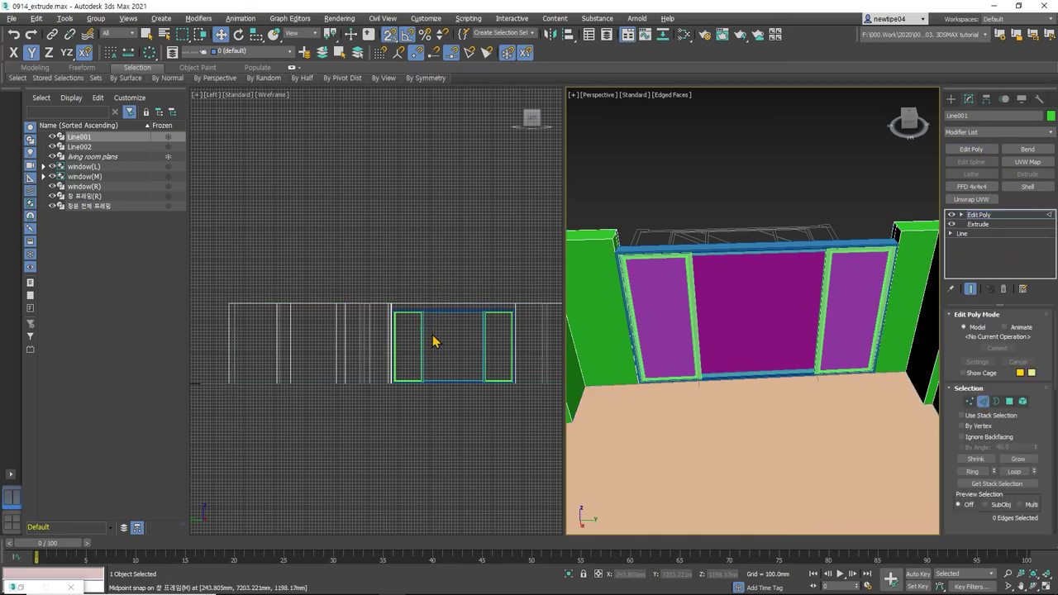
pyautogui.scroll(4, 385, 312)
pyautogui.click(378, 308)
pyautogui.scroll(-3, 386, 309)
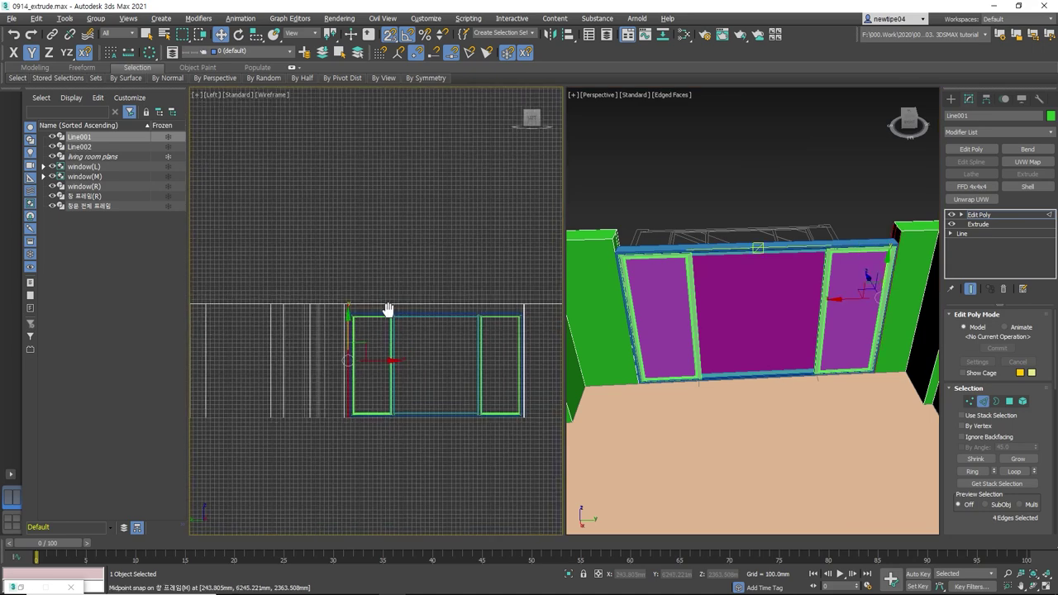
pyautogui.scroll(-2, 385, 310)
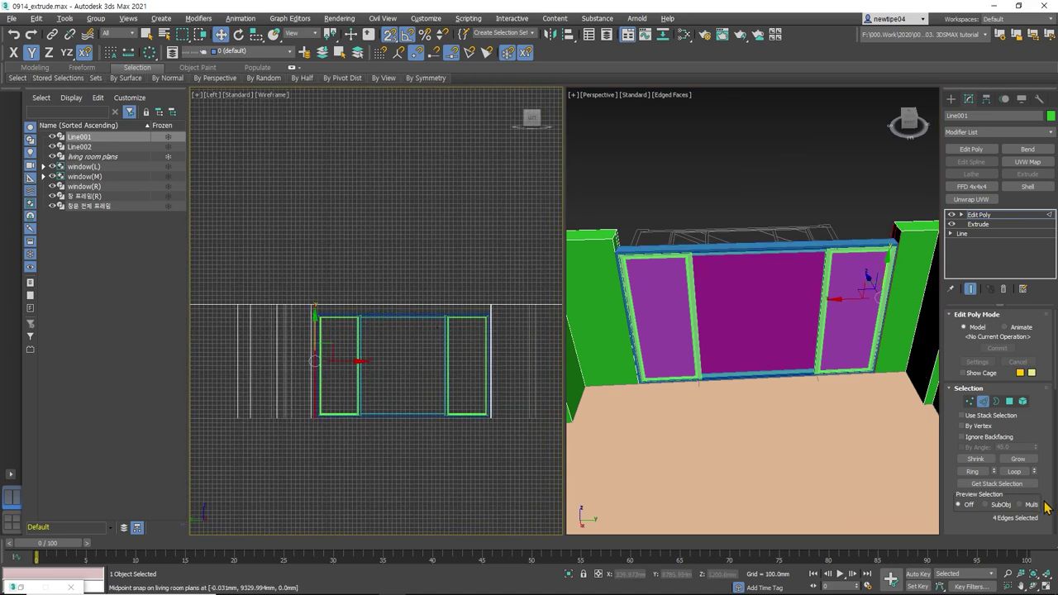
pyautogui.scroll(-2, 1030, 486)
pyautogui.scroll(-2, 1029, 486)
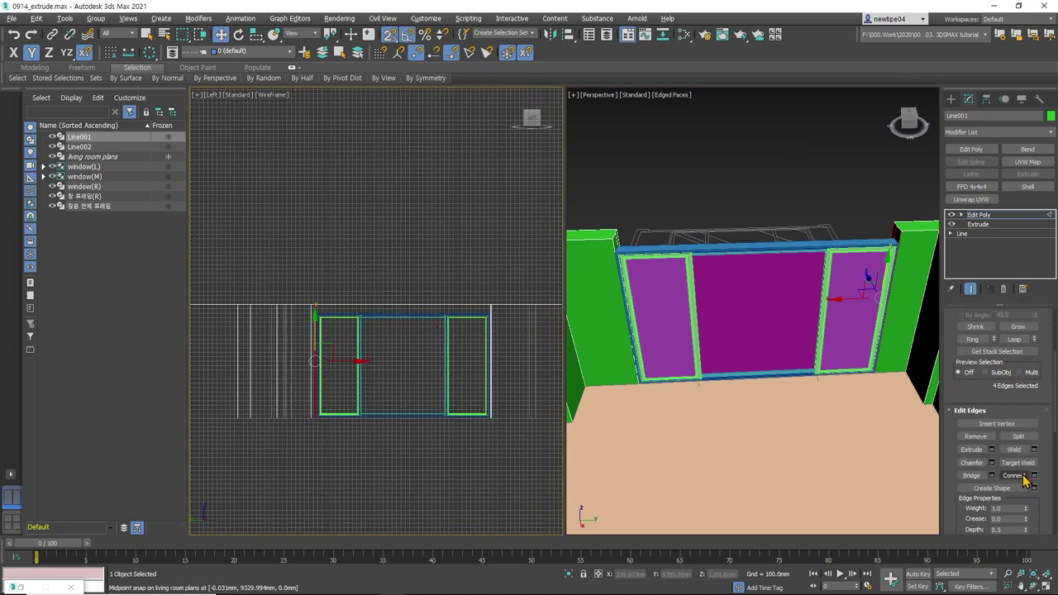
pyautogui.hotkey('ctrl', 'z')
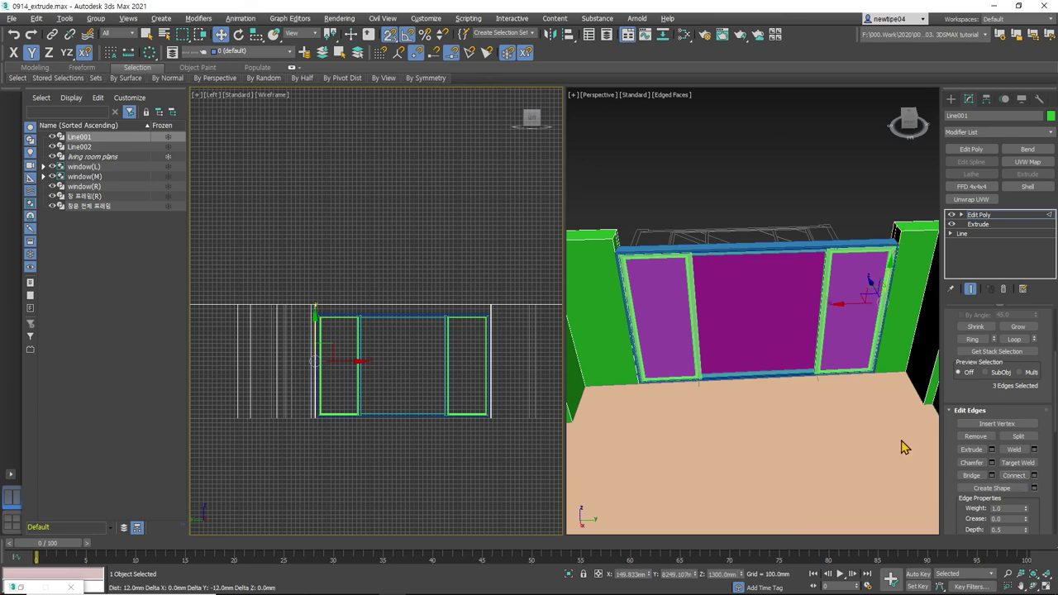
# - Clear the vertex selection, delete the wall's Edit Poly, and set the Extrude Segments to 3
pyautogui.press('1')
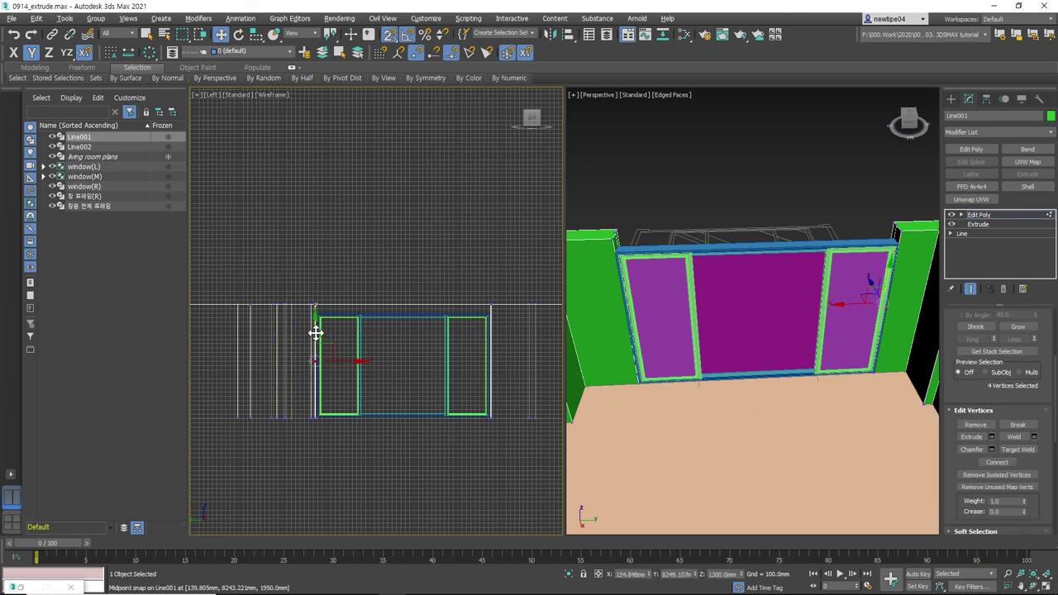
pyautogui.click(414, 346)
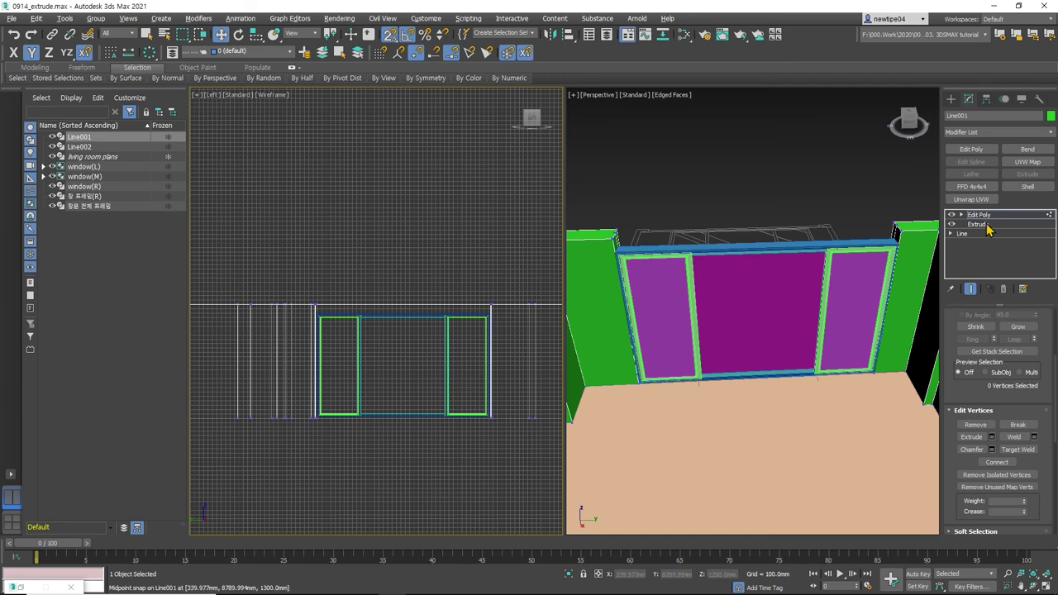
pyautogui.click(1006, 289)
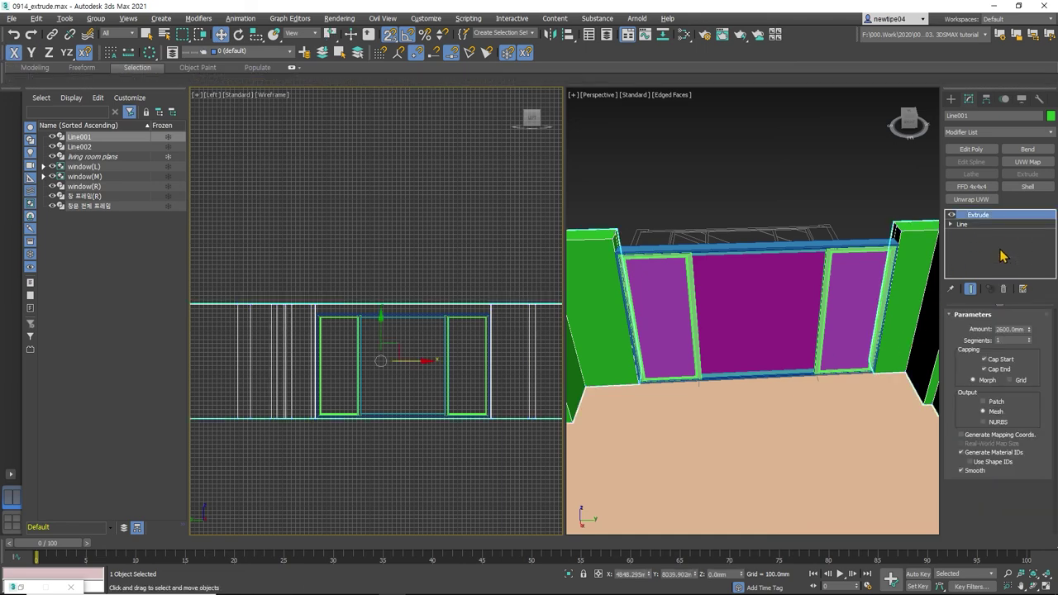
pyautogui.click(1030, 339)
pyautogui.click(1030, 339)
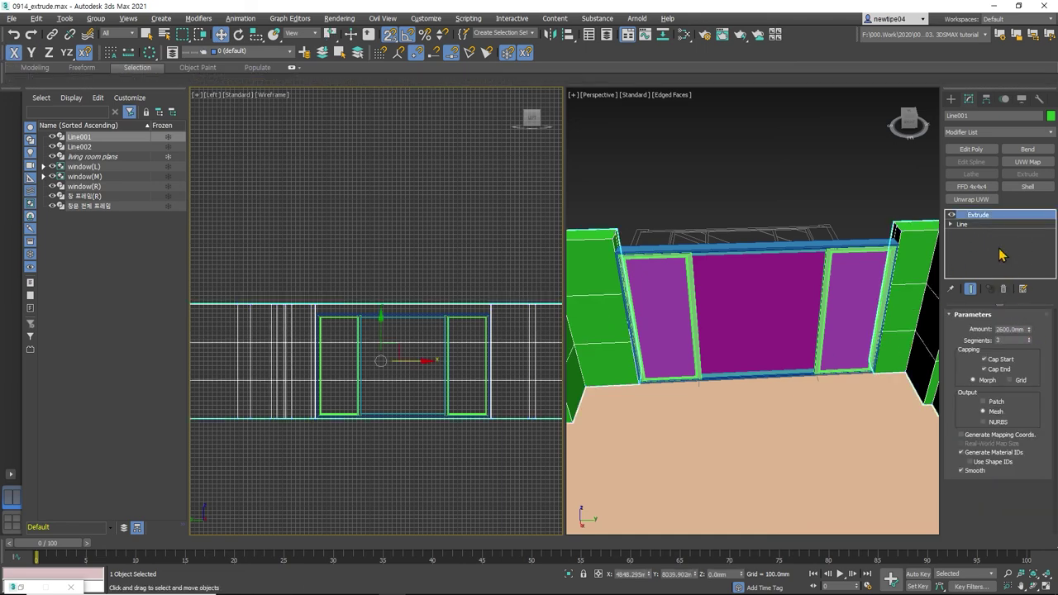
# - Add Edit Poly to the wall and snap a row of vertices up to the window top in the Left view
pyautogui.click(972, 149)
pyautogui.scroll(-5, 333, 364)
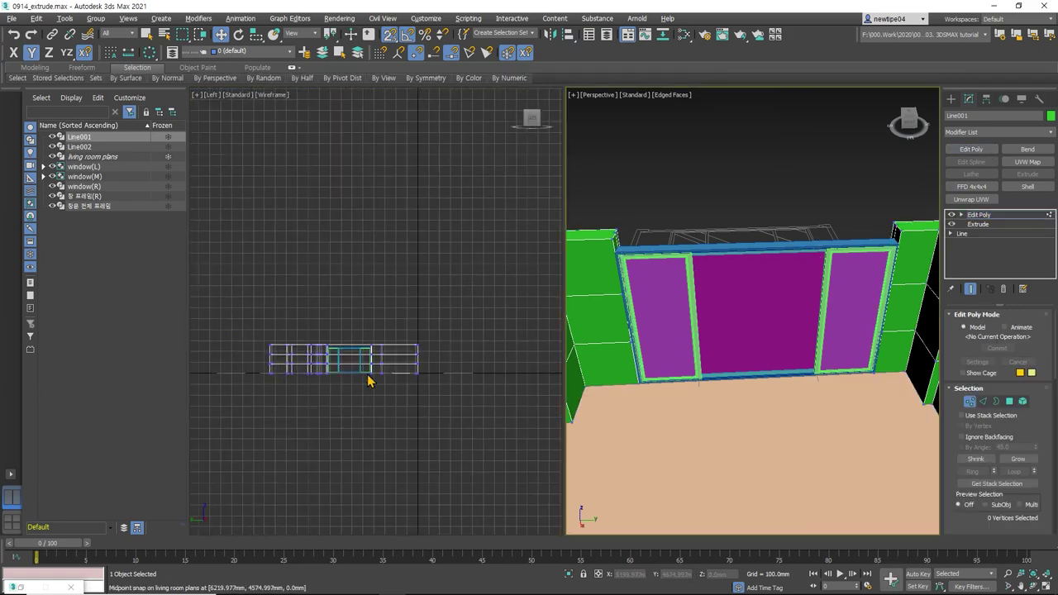
pyautogui.rightClick(253, 358)
pyautogui.moveTo(464, 364); pyautogui.dragTo(464, 365)
pyautogui.scroll(5, 357, 339)
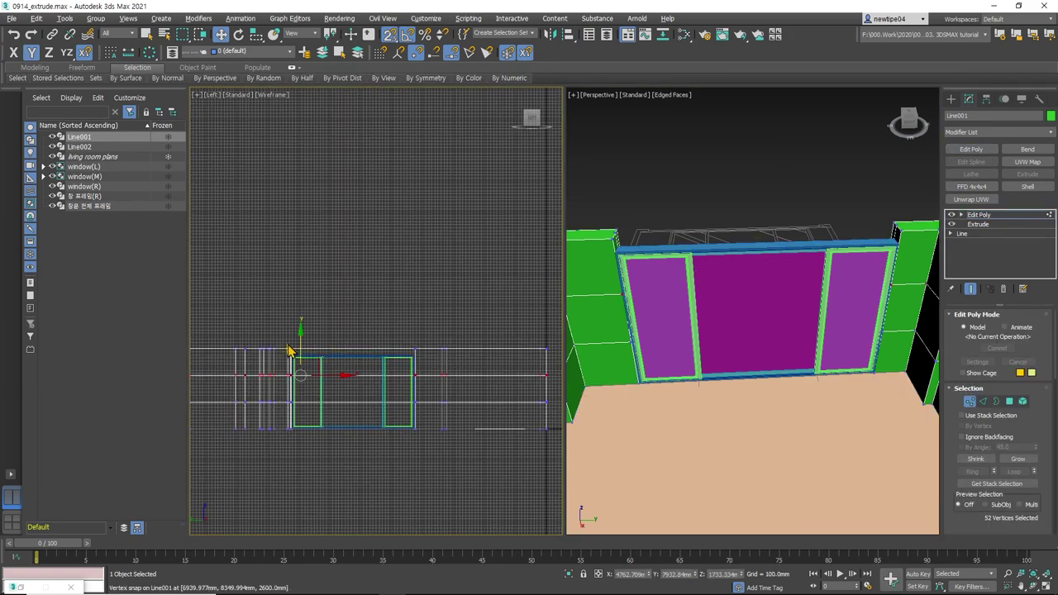
pyautogui.moveTo(304, 397)
pyautogui.mouseDown()
pyautogui.moveTo(275, 356)
pyautogui.moveTo(308, 361)
pyautogui.mouseUp()
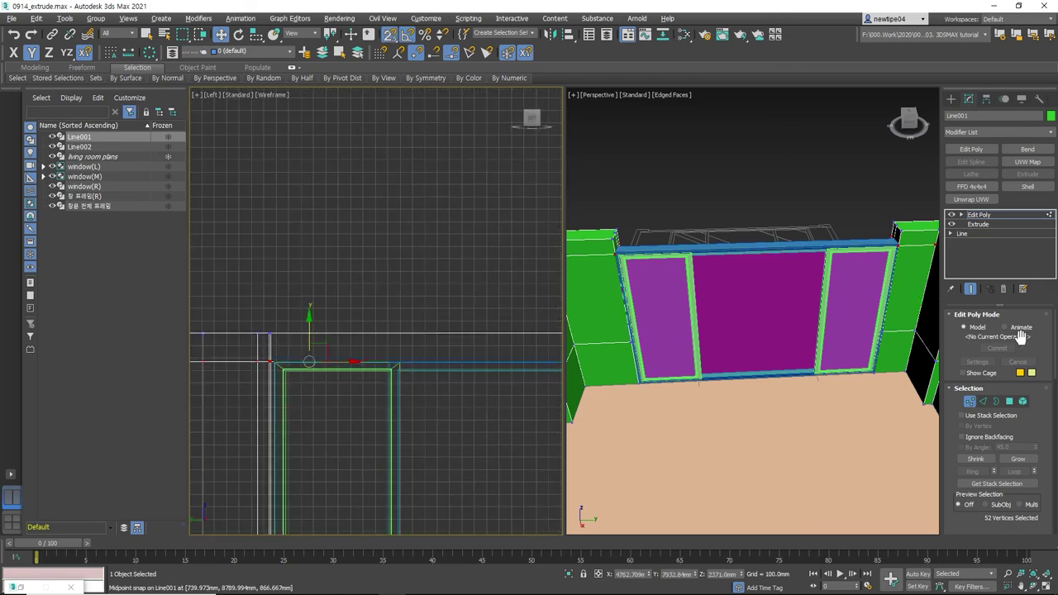
# - Select the wall faces on both sides of the window top and Bridge them into a beam
pyautogui.click(1009, 402)
pyautogui.click(1031, 586)
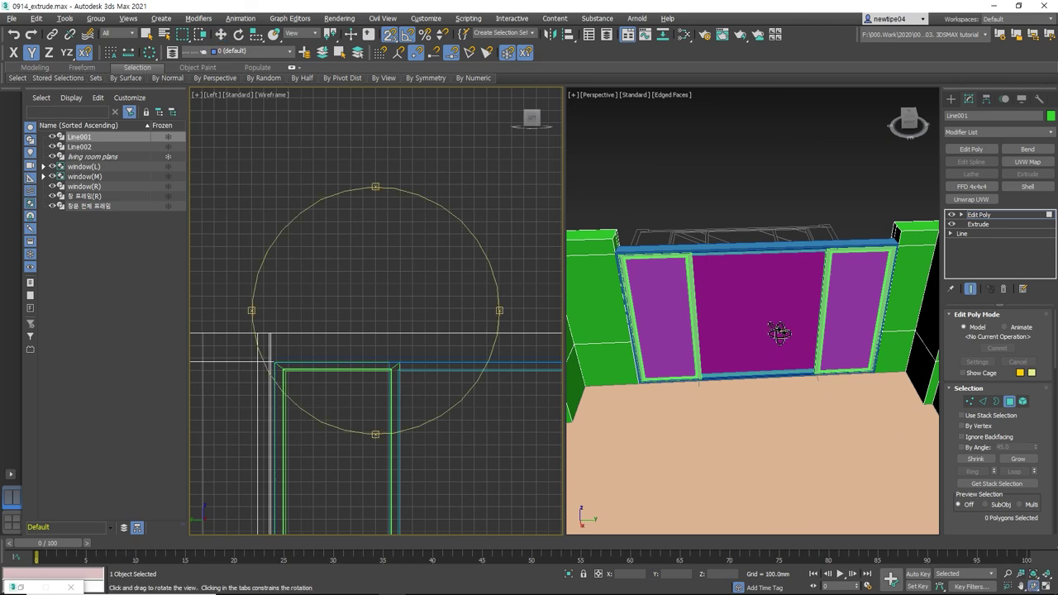
pyautogui.moveTo(716, 306)
pyautogui.mouseDown()
pyautogui.moveTo(720, 284)
pyautogui.moveTo(633, 307)
pyautogui.moveTo(635, 198)
pyautogui.mouseUp()
pyautogui.press('w')
pyautogui.click(653, 176)
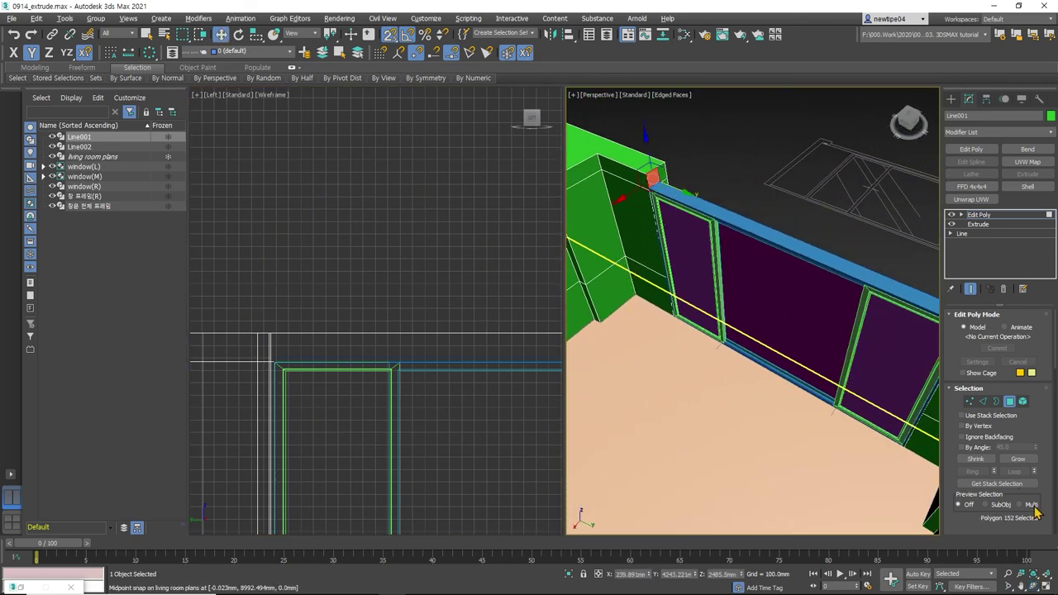
pyautogui.click(1032, 586)
pyautogui.moveTo(749, 190)
pyautogui.mouseDown()
pyautogui.moveTo(805, 325)
pyautogui.moveTo(805, 196)
pyautogui.moveTo(768, 195)
pyautogui.mouseUp()
pyautogui.press('w')
pyautogui.keyDown('ctrl'); pyautogui.click(769, 197); pyautogui.keyUp('ctrl')
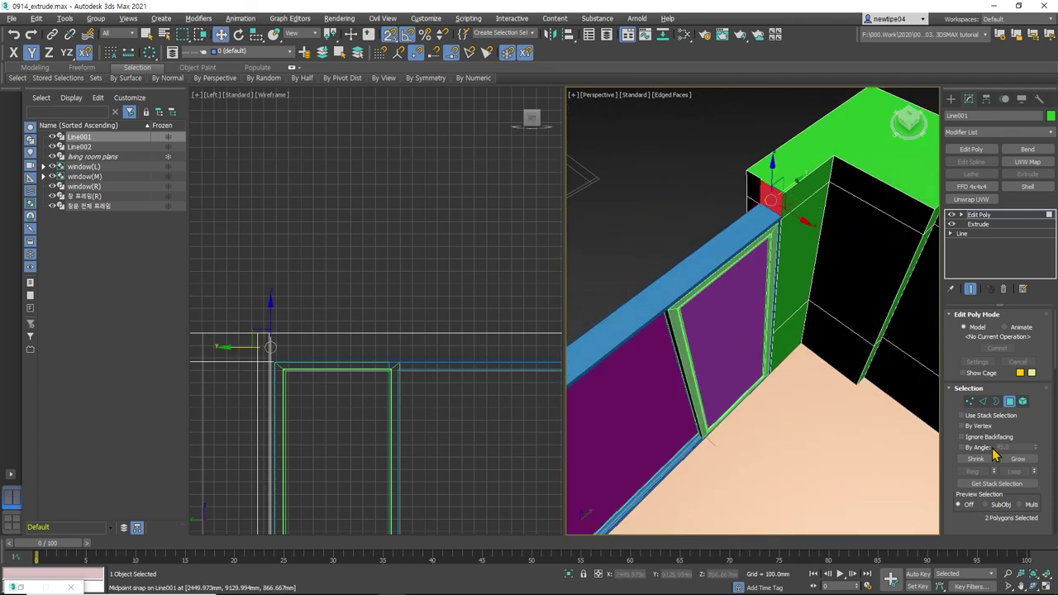
pyautogui.scroll(-2, 1009, 488)
pyautogui.click(982, 514)
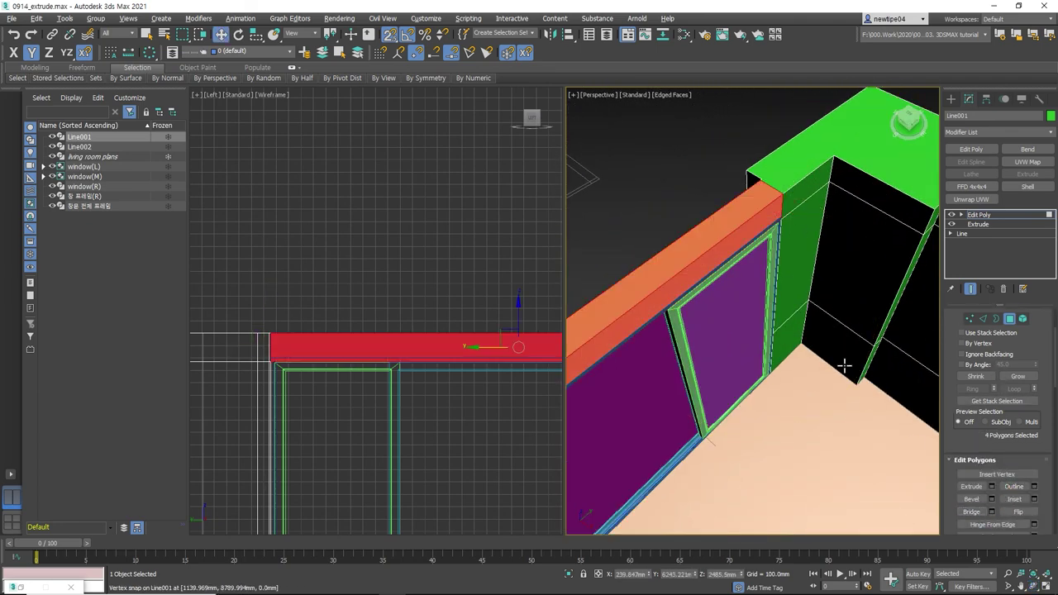
pyautogui.click(984, 214)
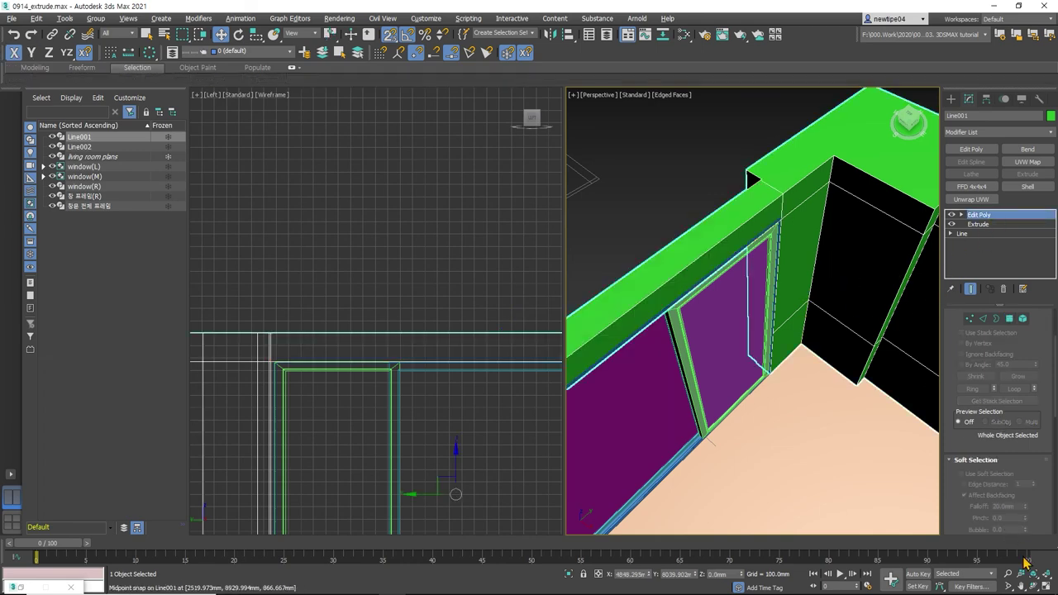
# - Deselect the wall and orbit, pan and zoom the Perspective view to face the three-pane window squarely
pyautogui.moveTo(710, 441)
pyautogui.keyDown('alt'); pyautogui.mouseDown(button='middle')
pyautogui.moveTo(775, 361)
pyautogui.moveTo(757, 361)
pyautogui.mouseUp(button='middle'); pyautogui.keyUp('alt')
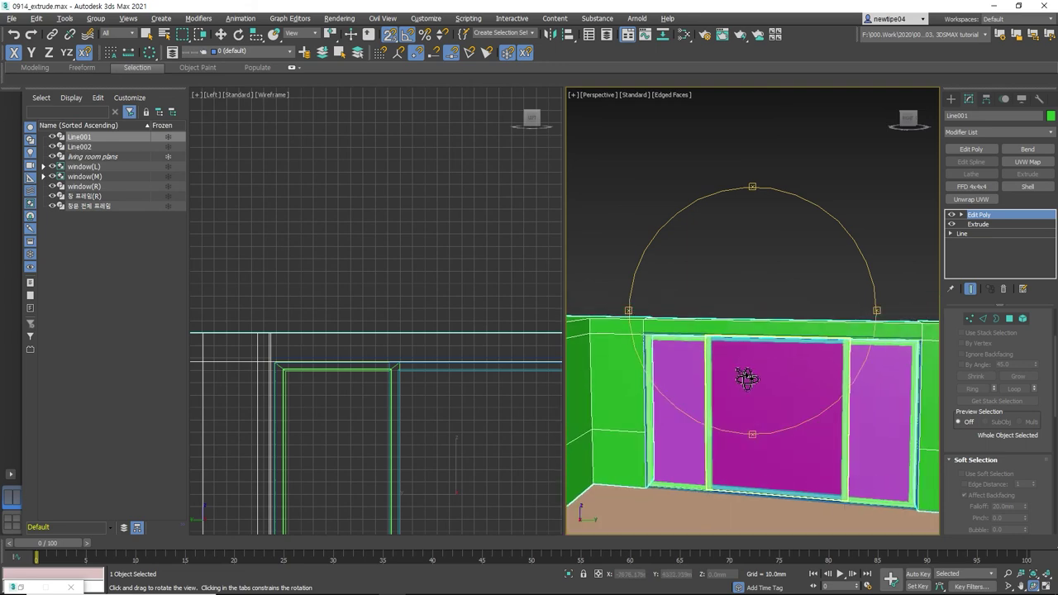
pyautogui.moveTo(754, 276)
pyautogui.keyDown('alt'); pyautogui.mouseDown(button='middle')
pyautogui.moveTo(761, 337)
pyautogui.moveTo(772, 261)
pyautogui.mouseUp(button='middle'); pyautogui.keyUp('alt')
pyautogui.click(790, 172)
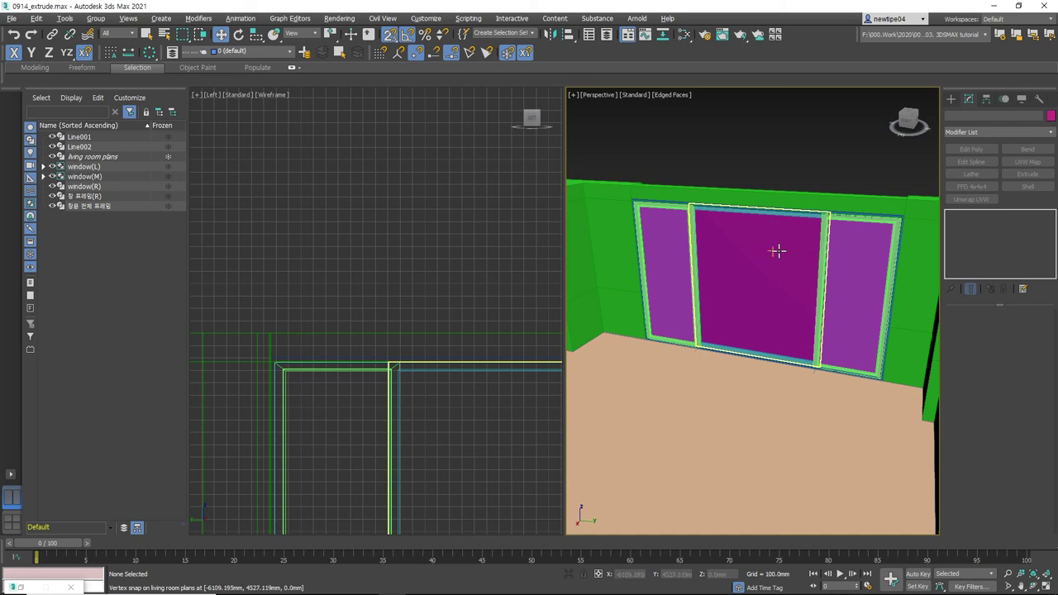
pyautogui.moveTo(777, 250); pyautogui.dragTo(765, 262, button='middle')
pyautogui.click(1035, 586)
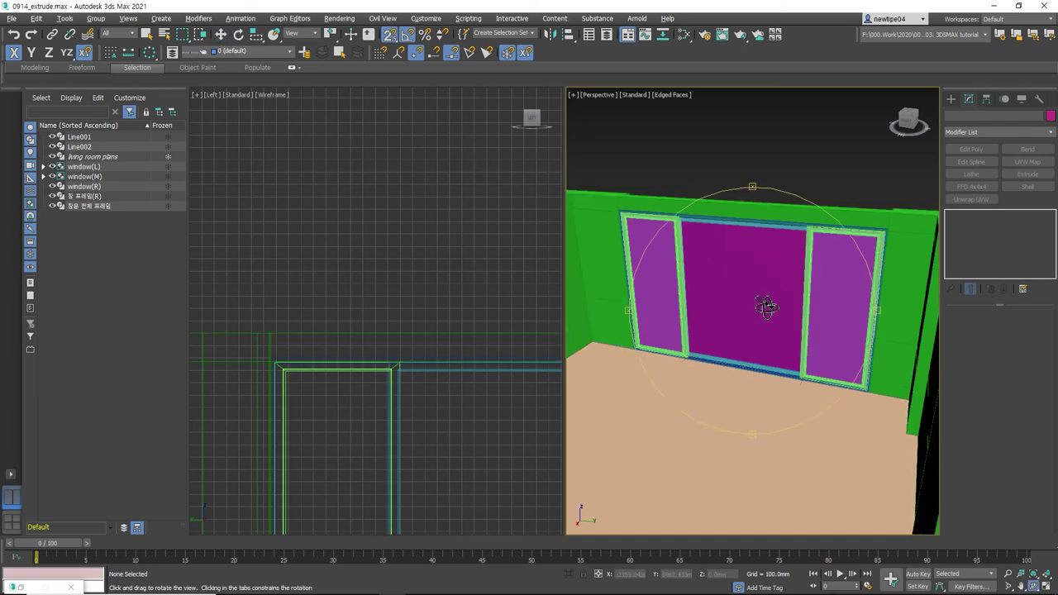
pyautogui.moveTo(767, 302)
pyautogui.mouseDown()
pyautogui.moveTo(763, 293)
pyautogui.moveTo(751, 307)
pyautogui.moveTo(752, 262)
pyautogui.moveTo(754, 303)
pyautogui.moveTo(763, 293)
pyautogui.moveTo(799, 303)
pyautogui.moveTo(876, 369)
pyautogui.mouseUp()
pyautogui.click(1008, 574)
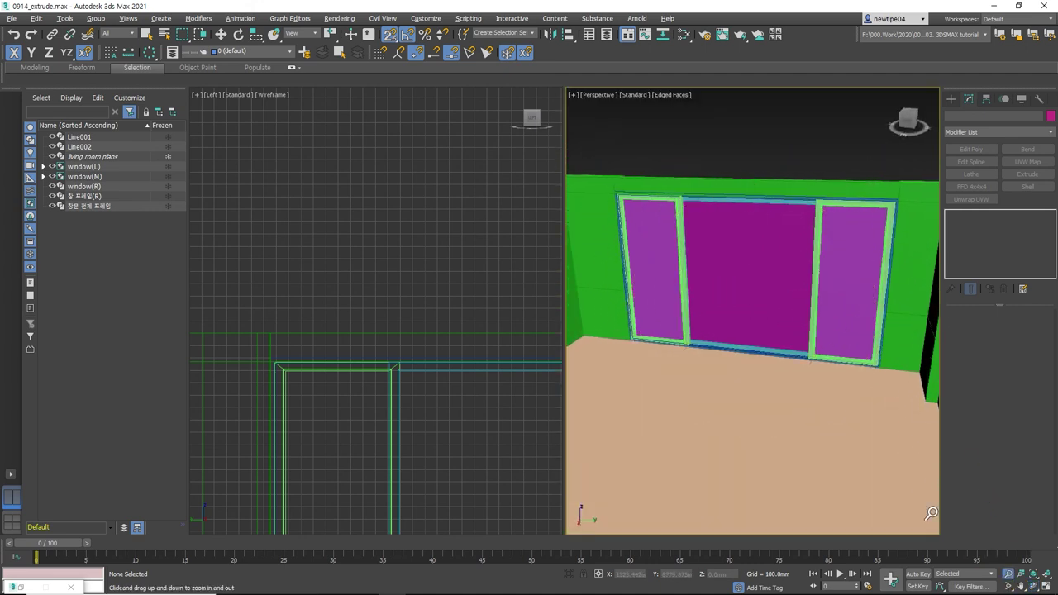
pyautogui.moveTo(779, 331); pyautogui.dragTo(777, 317)
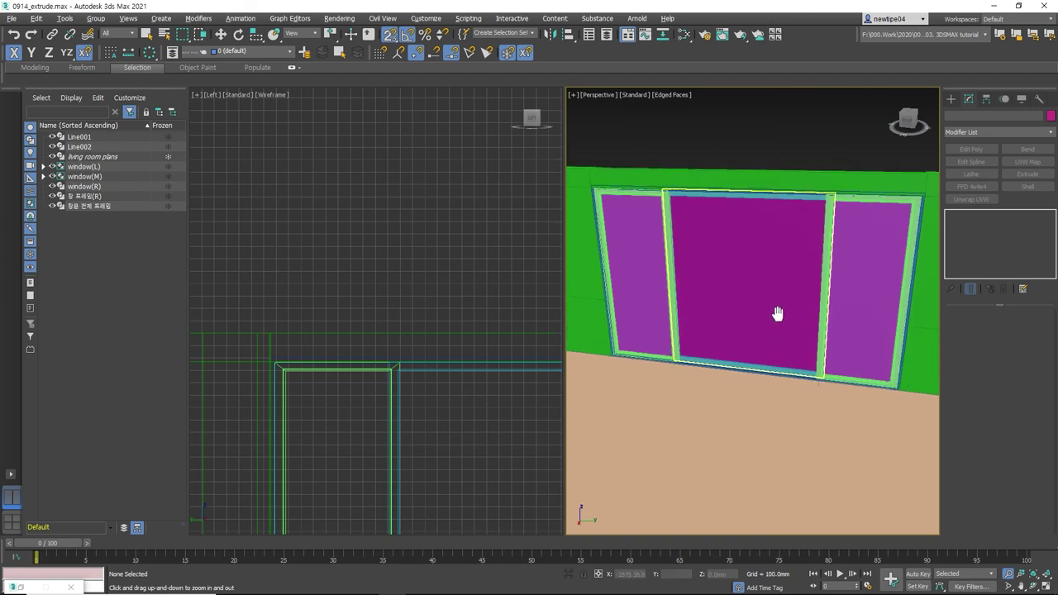
pyautogui.moveTo(775, 309); pyautogui.dragTo(779, 329, button='middle')
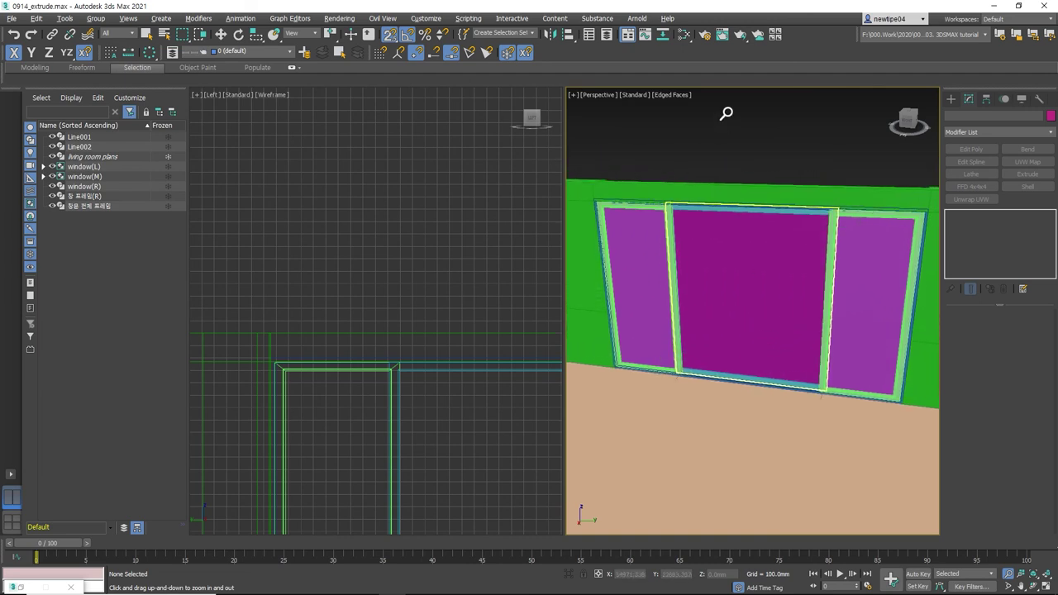
pyautogui.press('w')
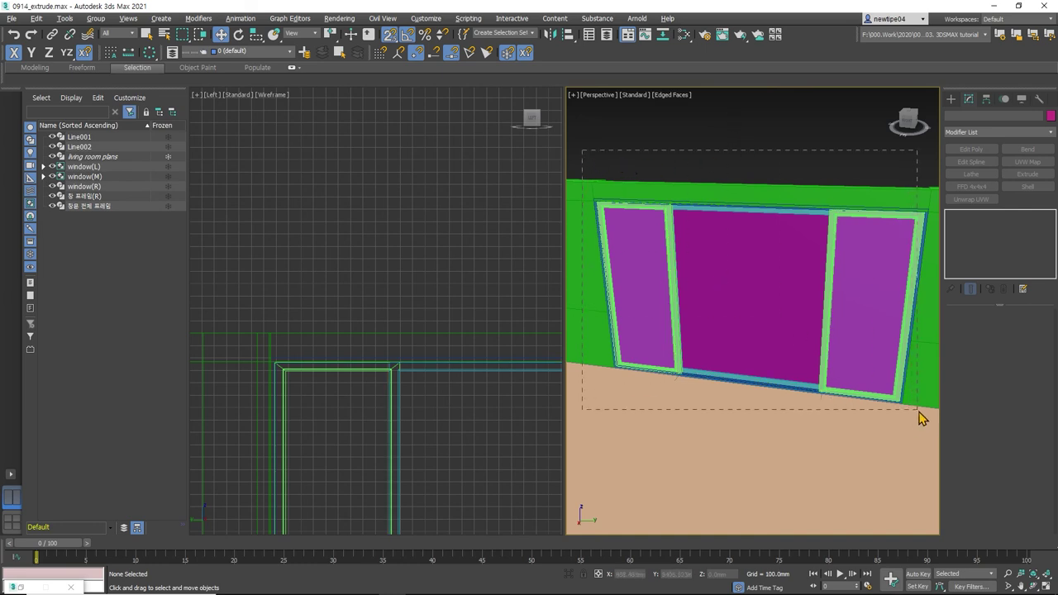
pyautogui.moveTo(928, 408); pyautogui.dragTo(928, 408)
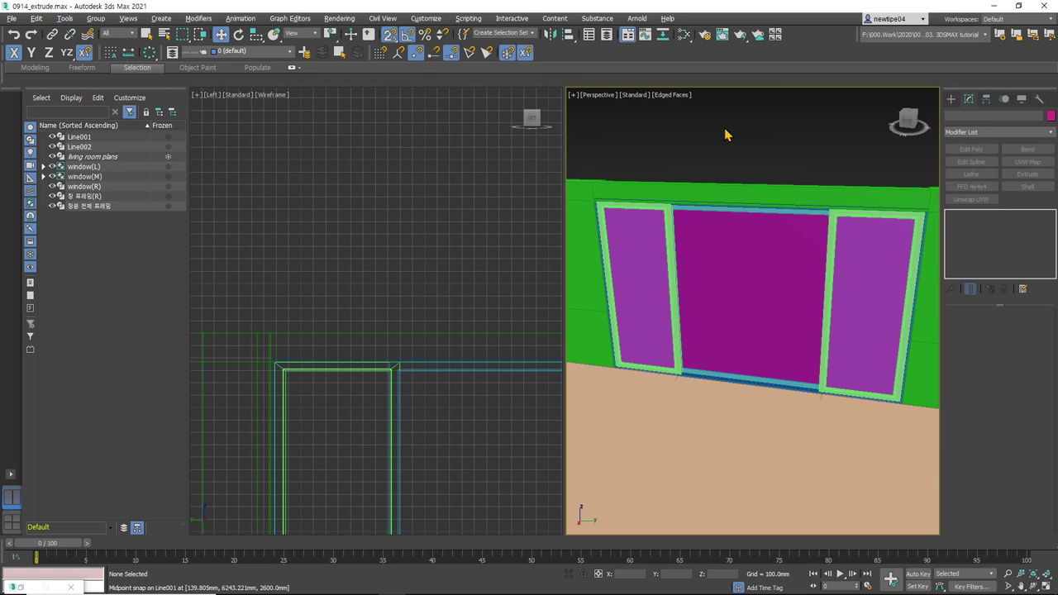
# - Save As into the 006 folder, replacing 'extrude' in the file name to make 0914_window(editpoly).max
pyautogui.click(12, 18)
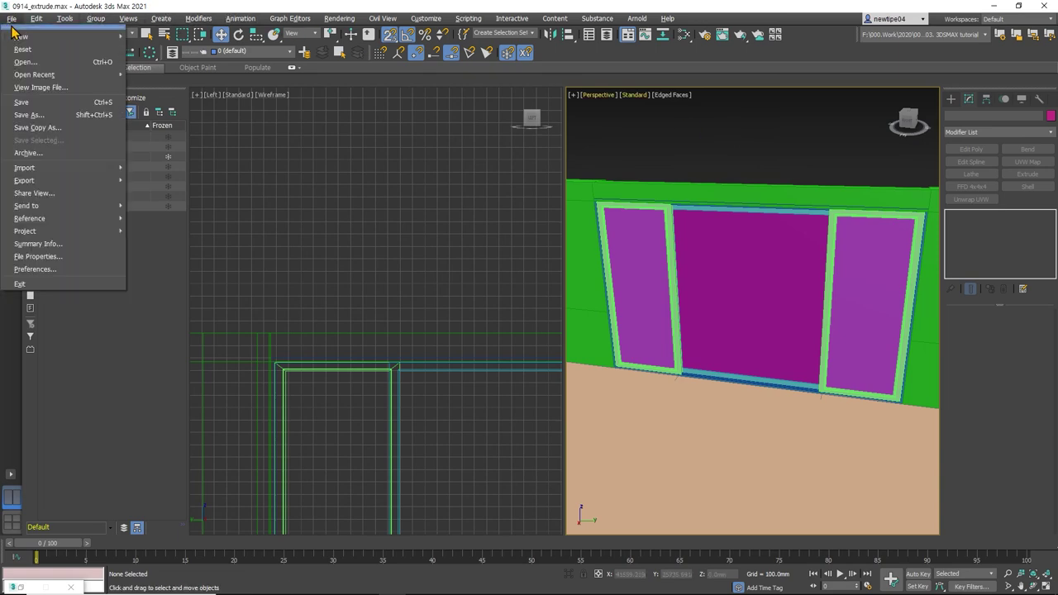
pyautogui.click(29, 114)
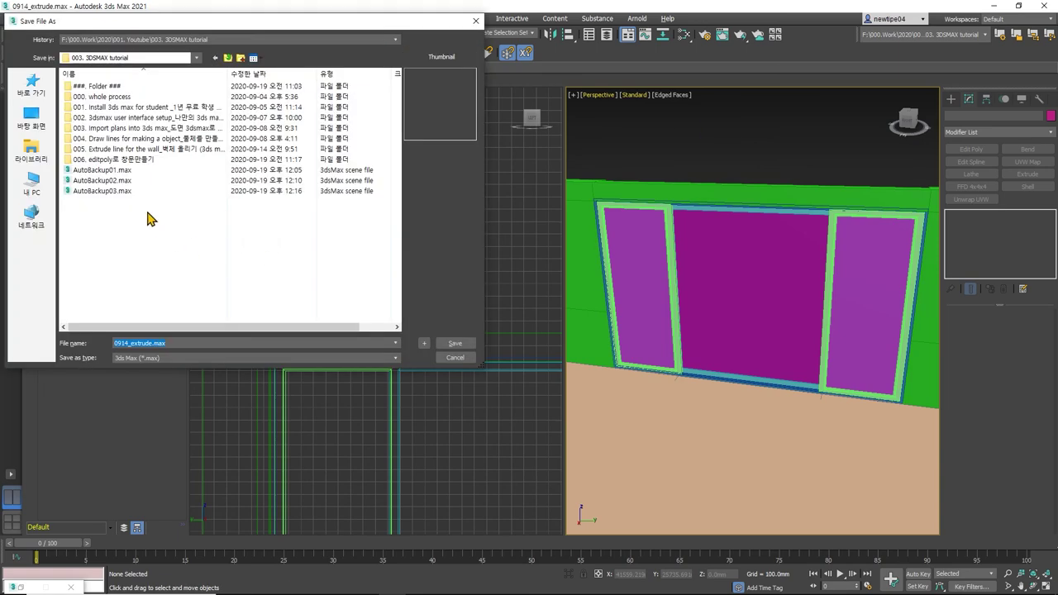
pyautogui.doubleClick(130, 159)
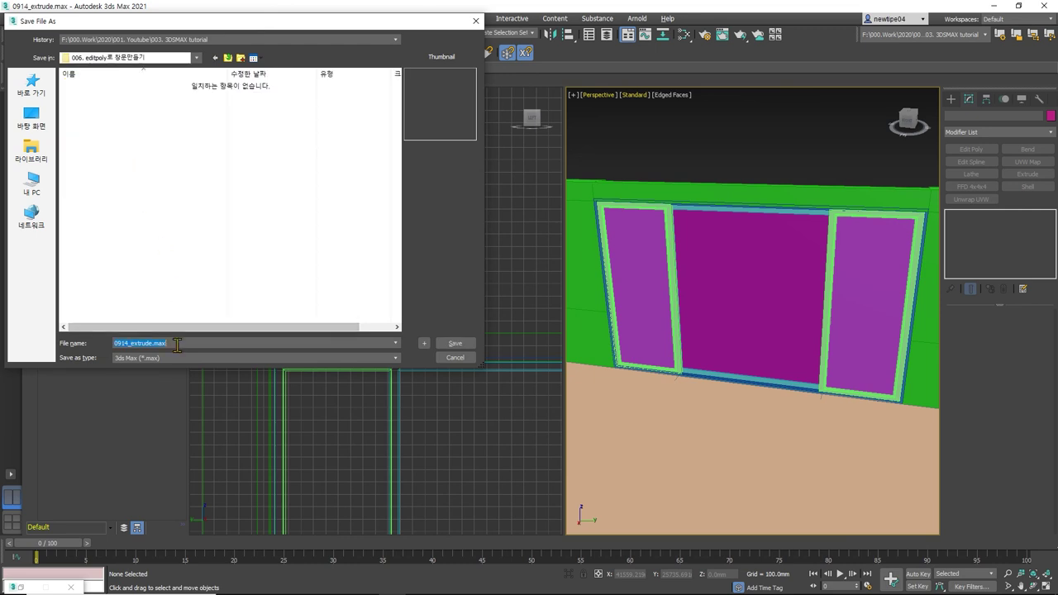
pyautogui.moveTo(153, 342); pyautogui.dragTo(132, 342)
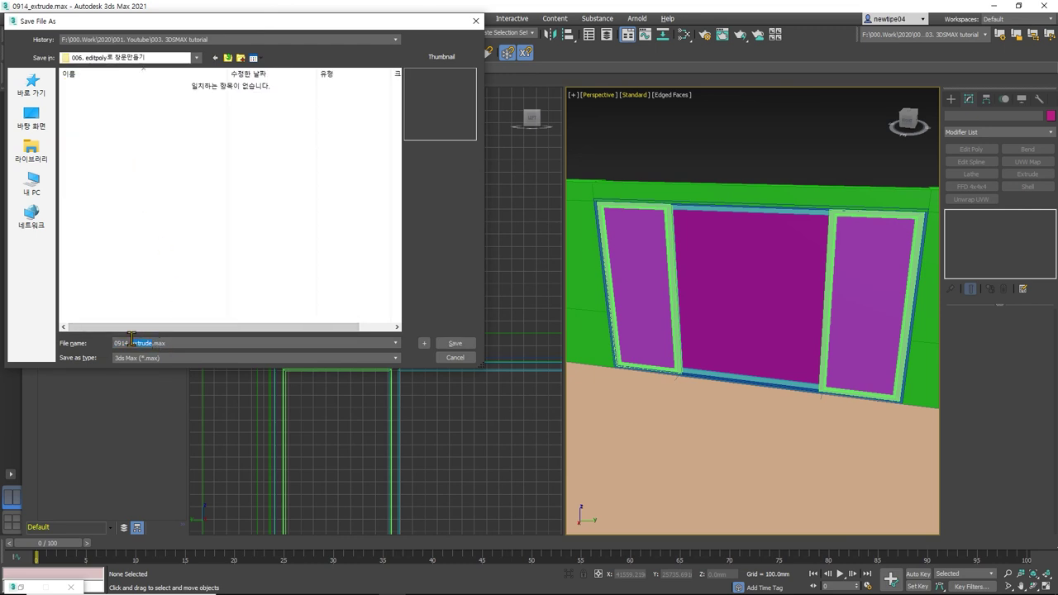
pyautogui.write('window')
pyautogui.write('(e)')
pyautogui.write('d')
pyautogui.write('po')
pyautogui.write('ly')
pyautogui.press('Return')
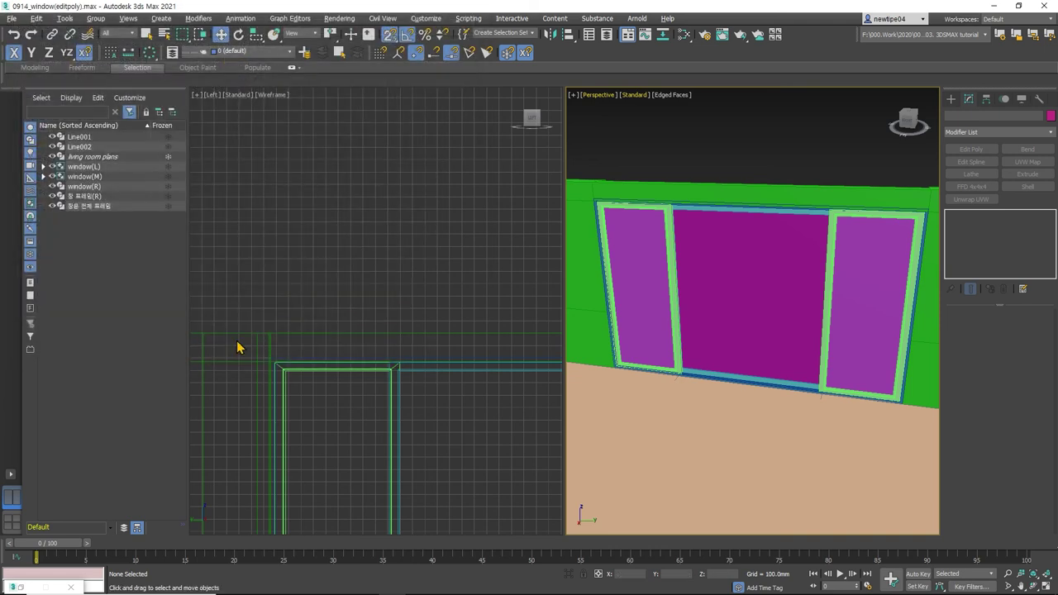